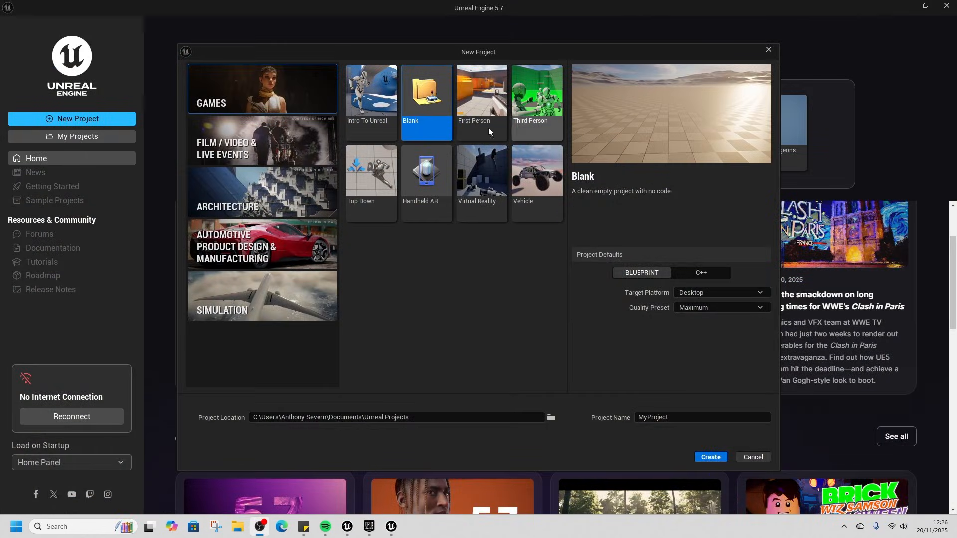
Step: Create a new Games project named MainMenu from the Blank template
{"action": "left_click", "coordinate": [429, 122]}
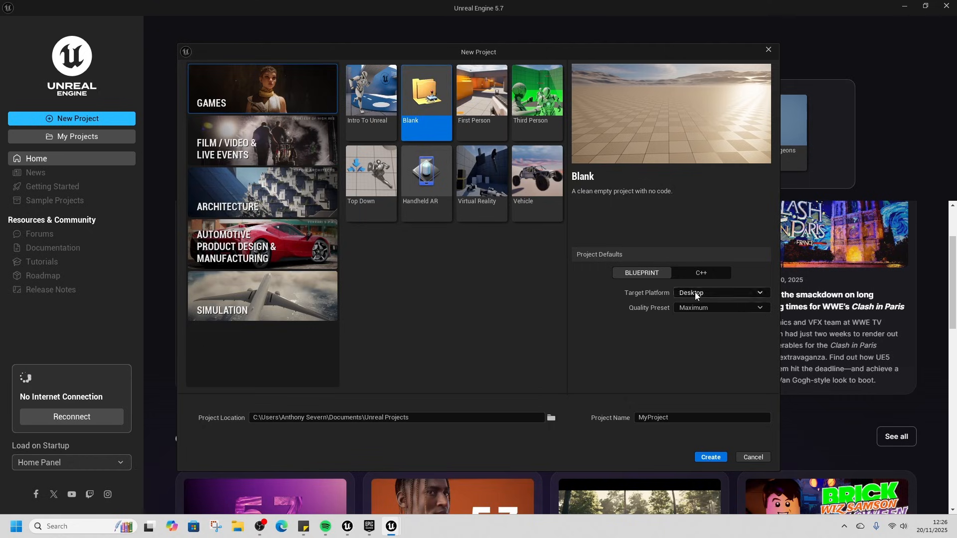
{"action": "left_click", "coordinate": [651, 417]}
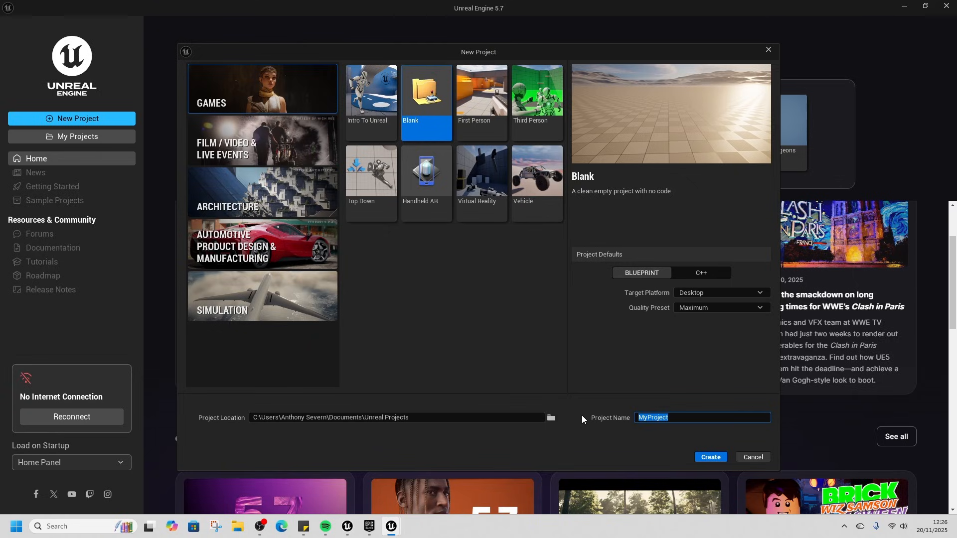
{"action": "type", "text": "MainMenu"}
{"action": "left_click", "coordinate": [720, 458]}
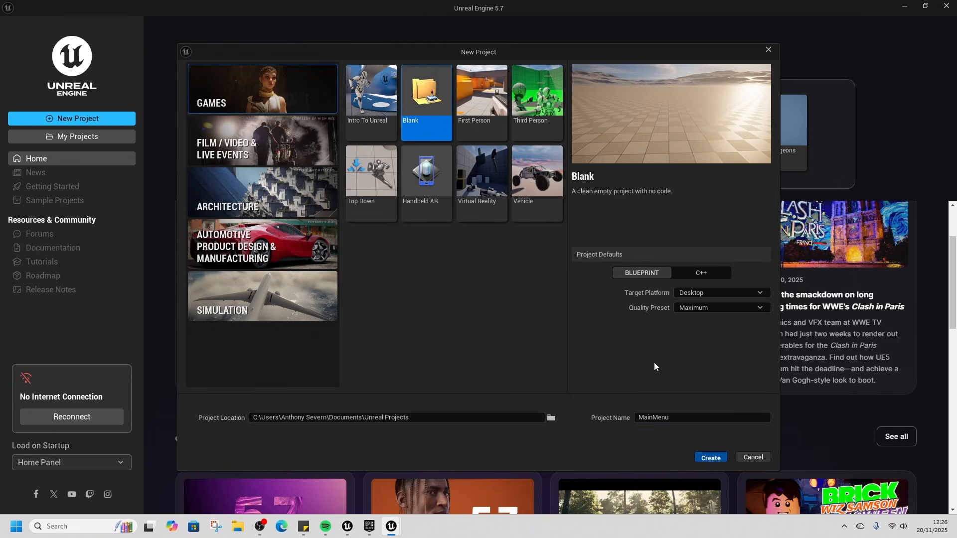
{"action": "left_click", "coordinate": [716, 459]}
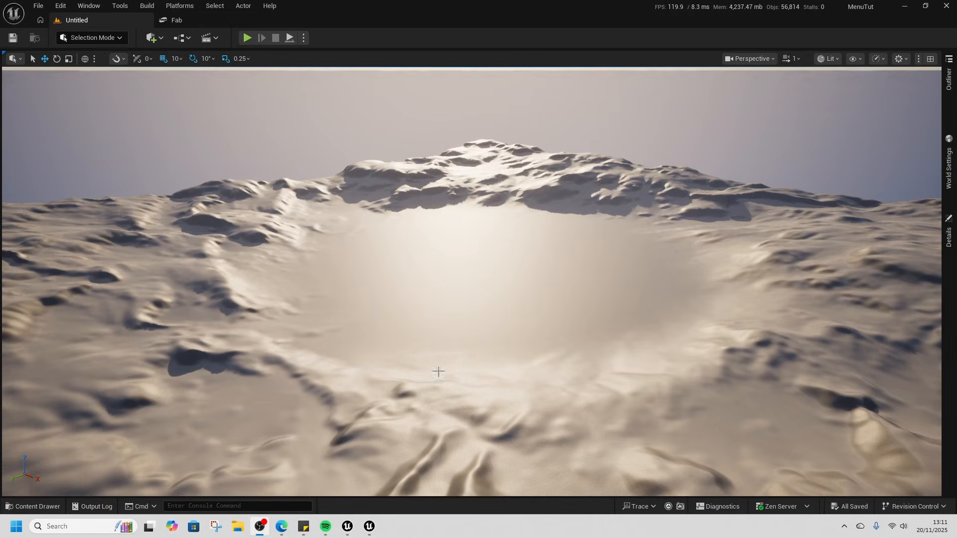
Step: Save the current untitled level in the Content folder as Main_menuMap
{"action": "left_click", "coordinate": [33, 506]}
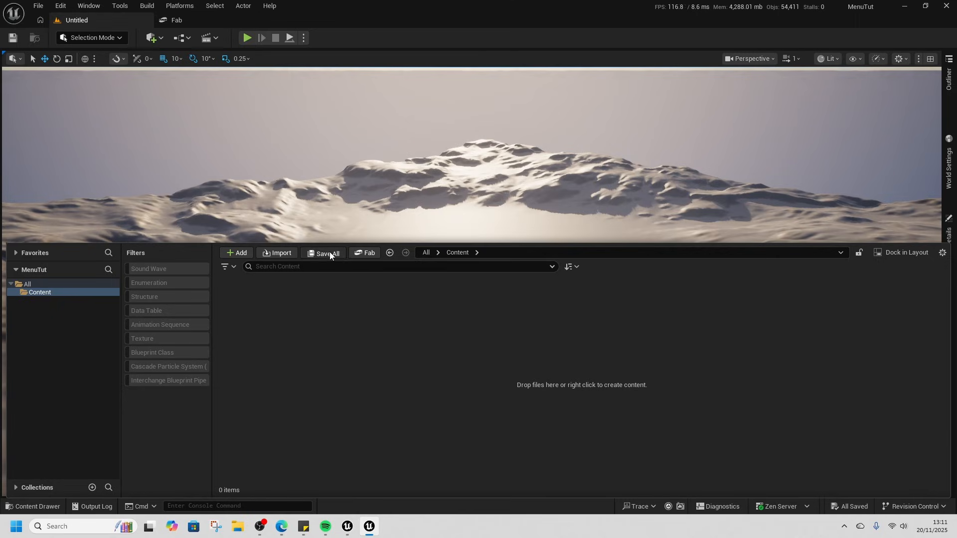
{"action": "left_click", "coordinate": [13, 37]}
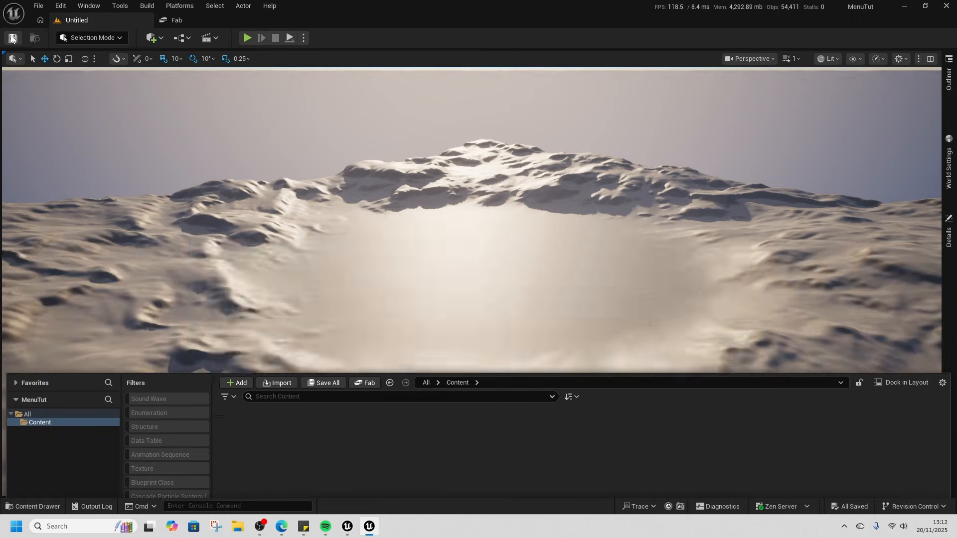
{"action": "type", "text": "Ma"}
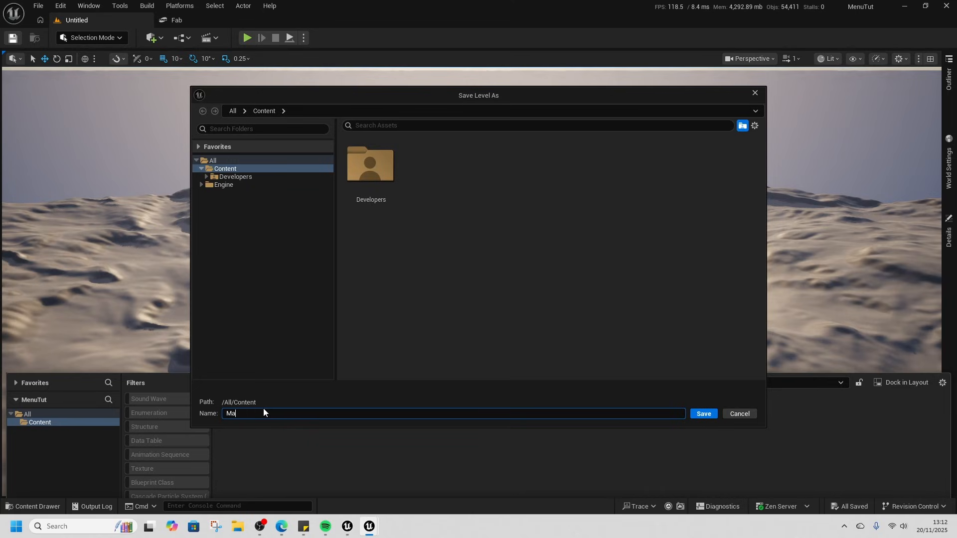
{"action": "type", "text": "in_menuMap"}
{"action": "left_click", "coordinate": [713, 414]}
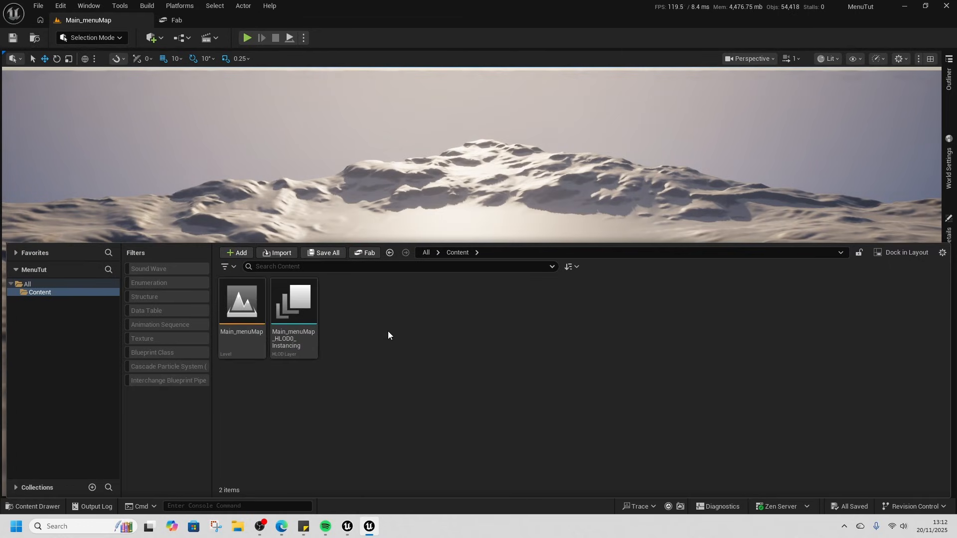
Step: Create a new folder named Widgets inside the Content folder
{"action": "right_click", "coordinate": [361, 329]}
{"action": "left_click", "coordinate": [410, 192]}
{"action": "type", "text": "Widgets"}
{"action": "key", "text": "Return"}
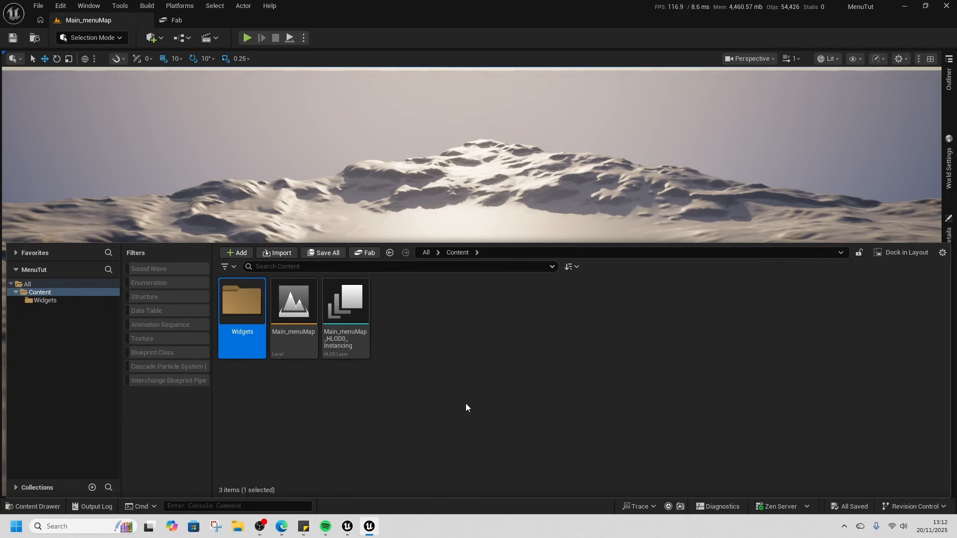
Step: Create a Widget Blueprint with User Widget as parent class in the Widgets folder and name it WBP_mainMenu
{"action": "double_click", "coordinate": [243, 313]}
{"action": "right_click", "coordinate": [255, 320]}
{"action": "mouse_move", "coordinate": [298, 495]}
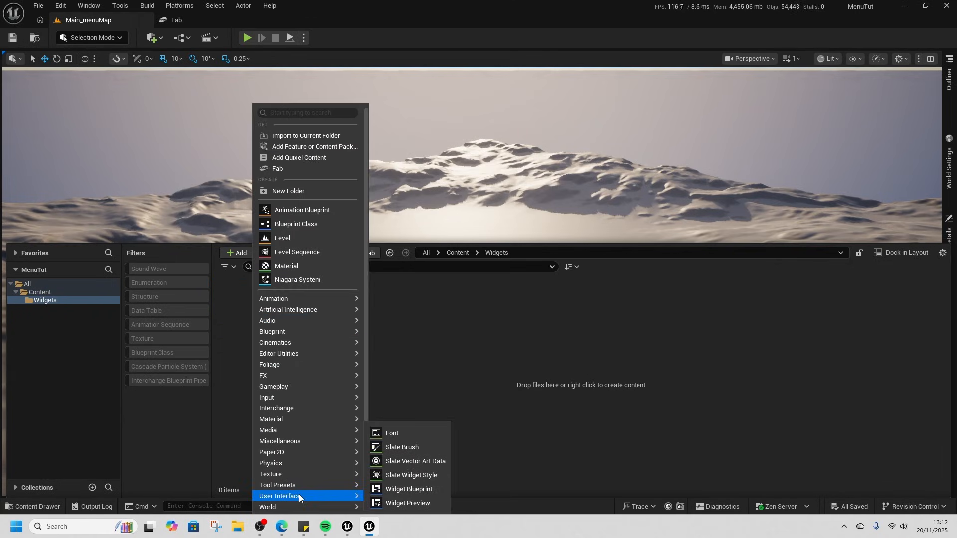
{"action": "left_click", "coordinate": [423, 491]}
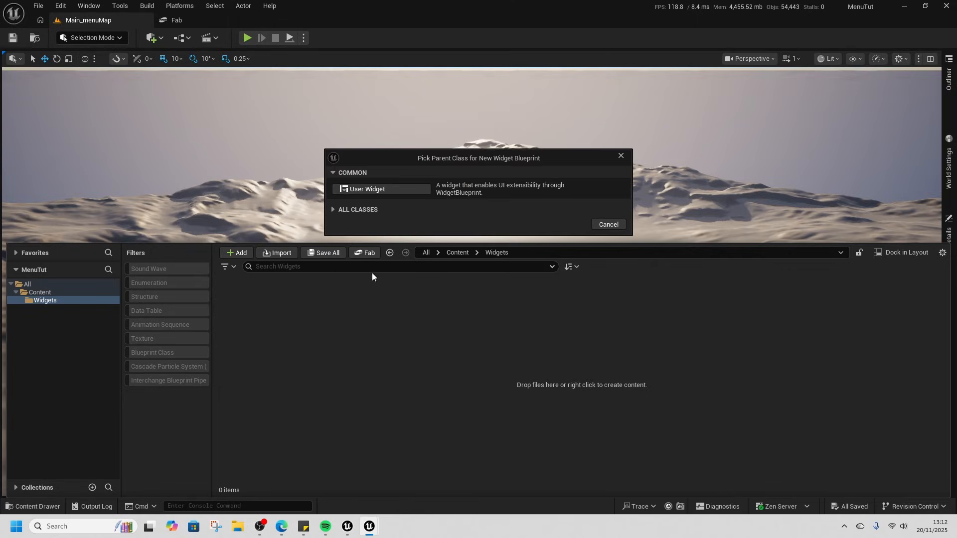
{"action": "left_click", "coordinate": [379, 192]}
{"action": "type", "text": "WB"}
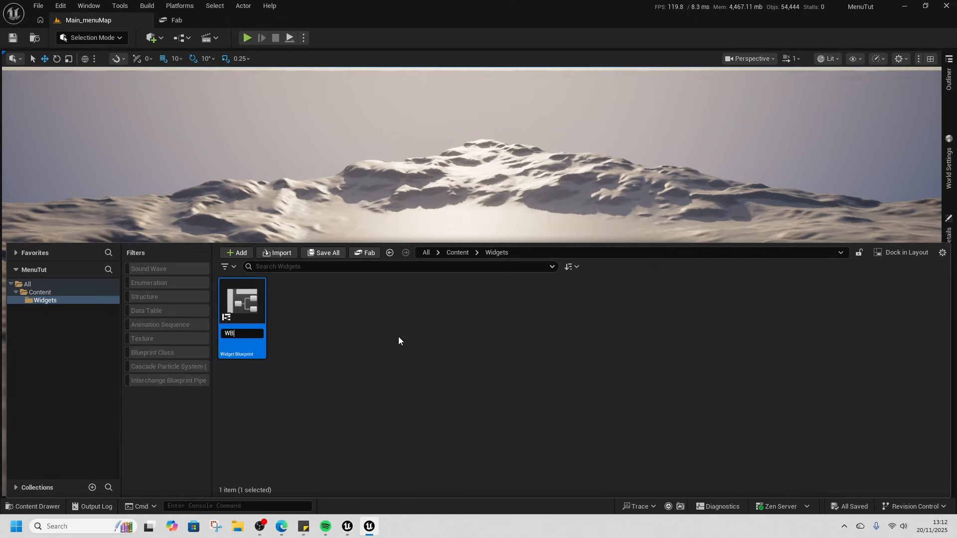
{"action": "type", "text": "P_mainMenu"}
{"action": "key", "text": "Return"}
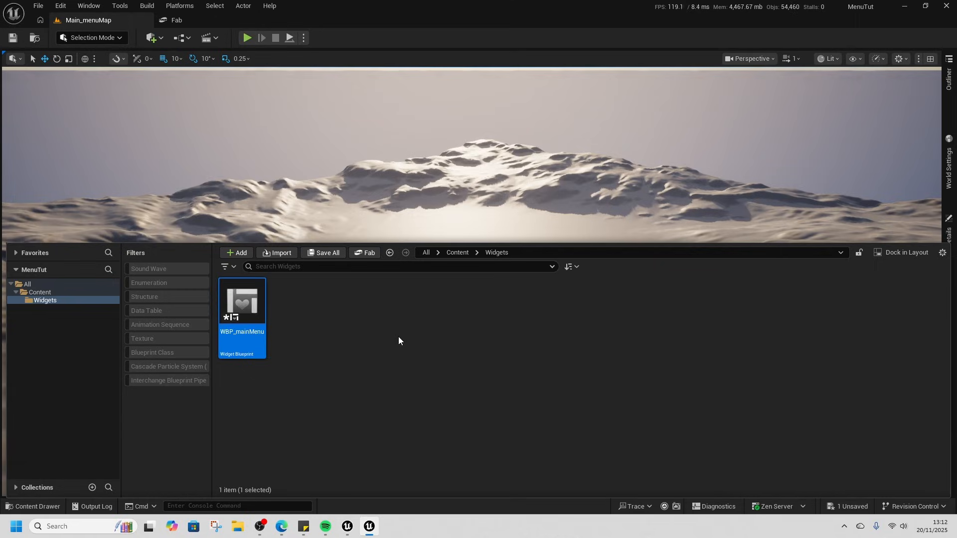
Step: Open WBP_mainMenu docked beside the level in the main window and add a Canvas Panel as its root
{"action": "double_click", "coordinate": [238, 345]}
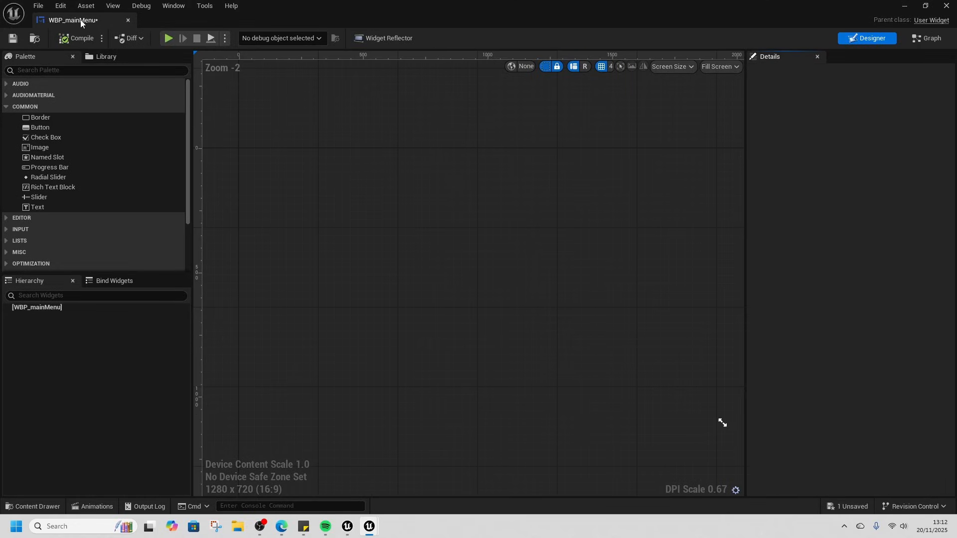
{"action": "left_click_drag", "start_coordinate": [78, 20], "coordinate": [272, 19]}
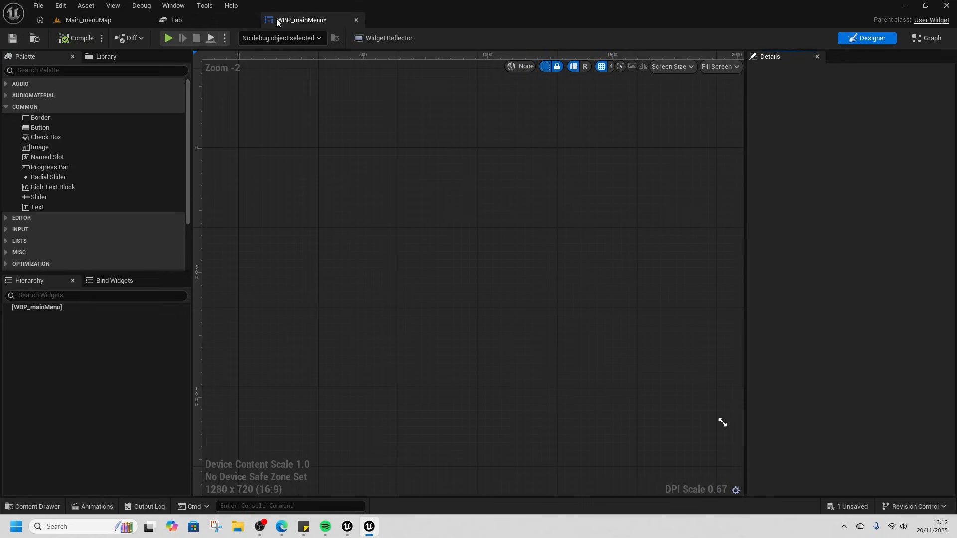
{"action": "left_click", "coordinate": [49, 75]}
{"action": "type", "text": "canvas"}
{"action": "left_click_drag", "start_coordinate": [53, 94], "coordinate": [400, 206]}
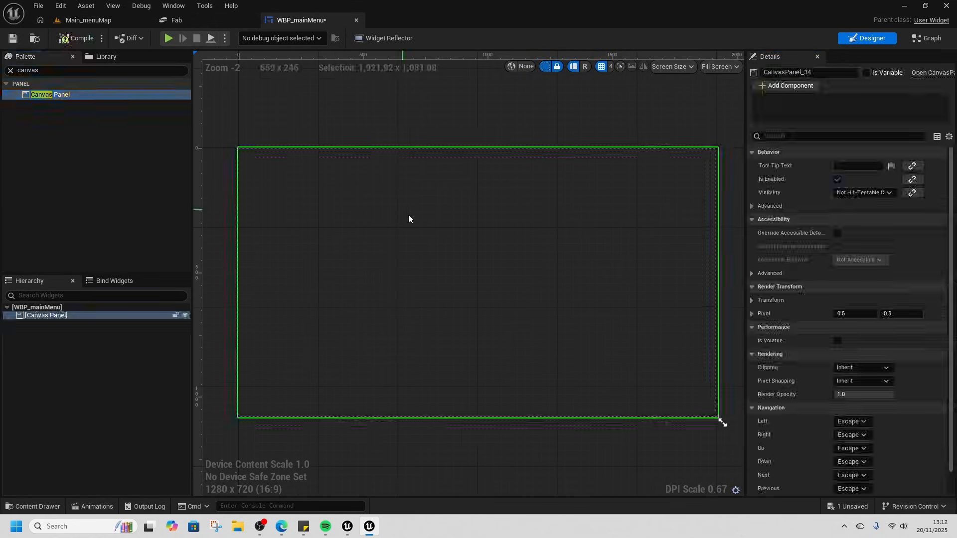
Step: Place a Text widget on the left half of the canvas and duplicate it
{"action": "left_click_drag", "start_coordinate": [49, 72], "coordinate": [1, 73]}
{"action": "type", "text": "text"}
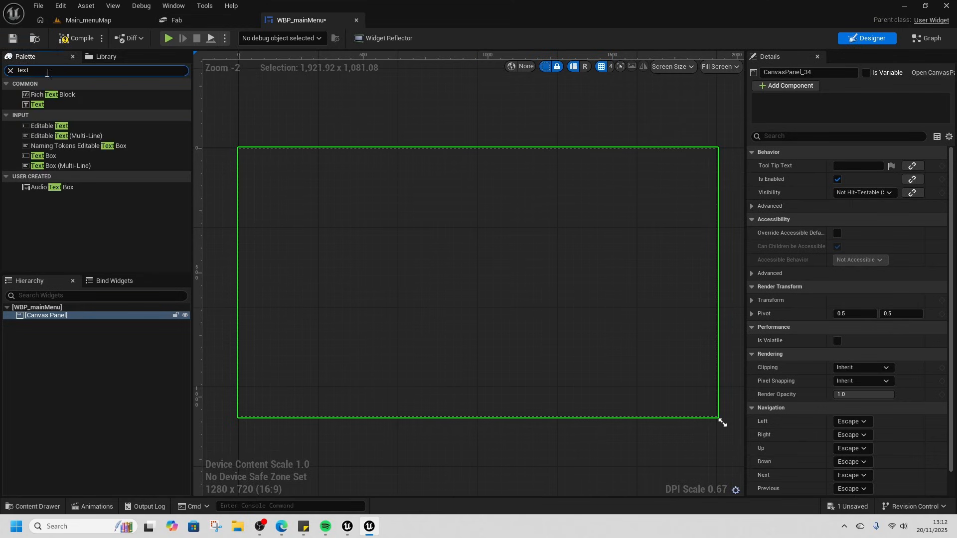
{"action": "left_click_drag", "start_coordinate": [37, 104], "coordinate": [332, 266]}
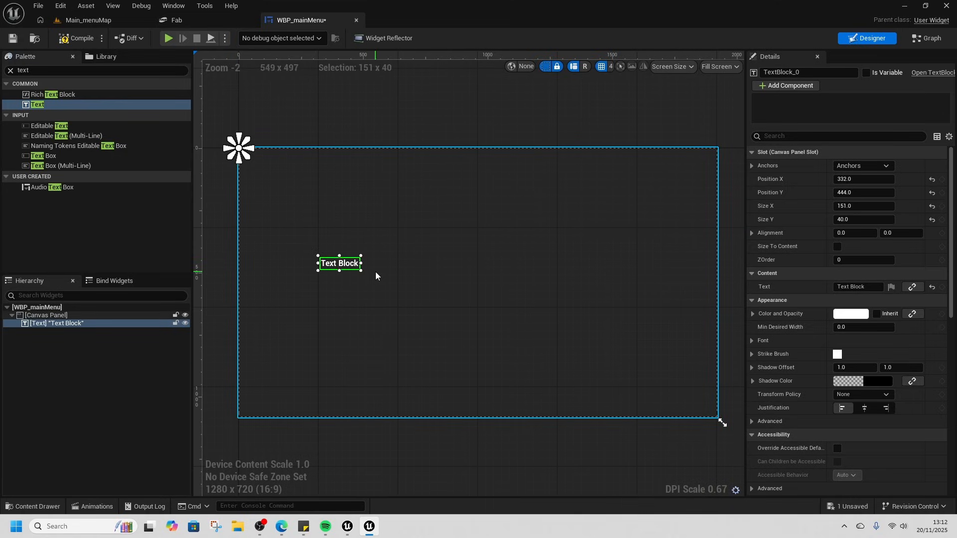
{"action": "key", "text": "ctrl+d"}
{"action": "left_click_drag", "start_coordinate": [277, 165], "coordinate": [372, 275]}
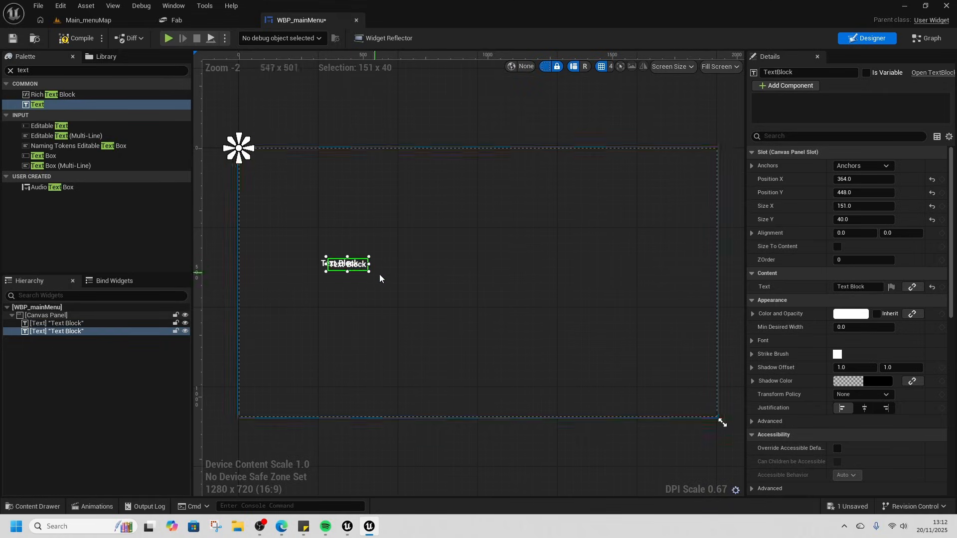
Step: Delete both text blocks from the canvas
{"action": "left_click", "coordinate": [433, 308]}
{"action": "left_click", "coordinate": [348, 266]}
{"action": "key", "text": "Delete"}
{"action": "left_click", "coordinate": [347, 266]}
{"action": "key", "text": "Delete"}
Step: Add a Vertical Box along the canvas's left side, about 446 wide and 915 high
{"action": "left_click_drag", "start_coordinate": [42, 71], "coordinate": [381, 397]}
{"action": "type", "text": "vertic"}
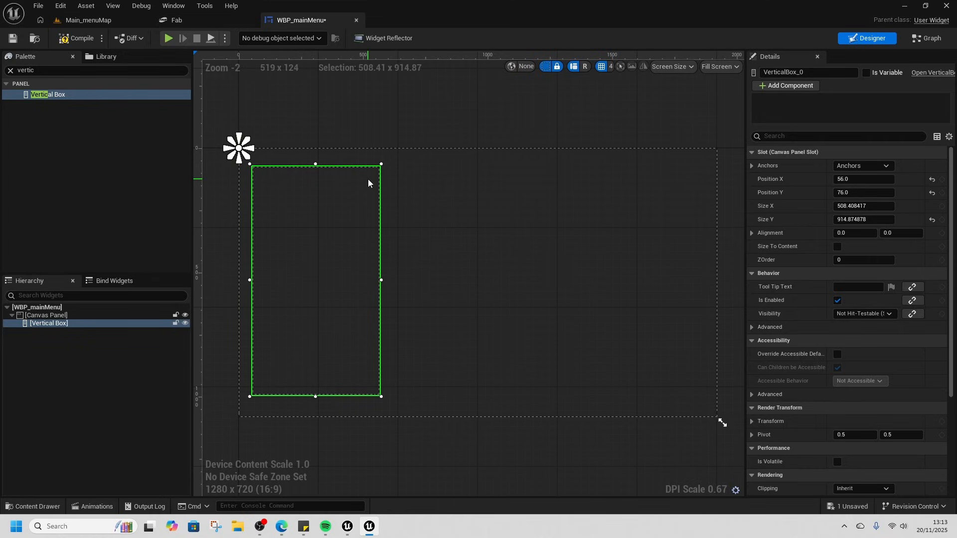
{"action": "left_click_drag", "start_coordinate": [381, 288], "coordinate": [366, 288]}
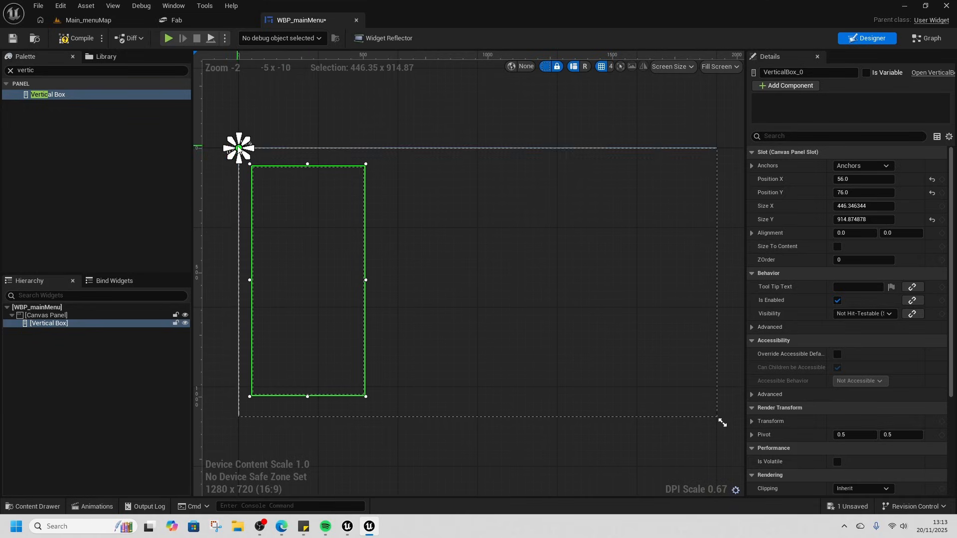
Step: Anchor the Vertical Box to the middle of the canvas's left edge
{"action": "left_click_drag", "start_coordinate": [239, 148], "coordinate": [229, 280]}
{"action": "left_click", "coordinate": [877, 166]}
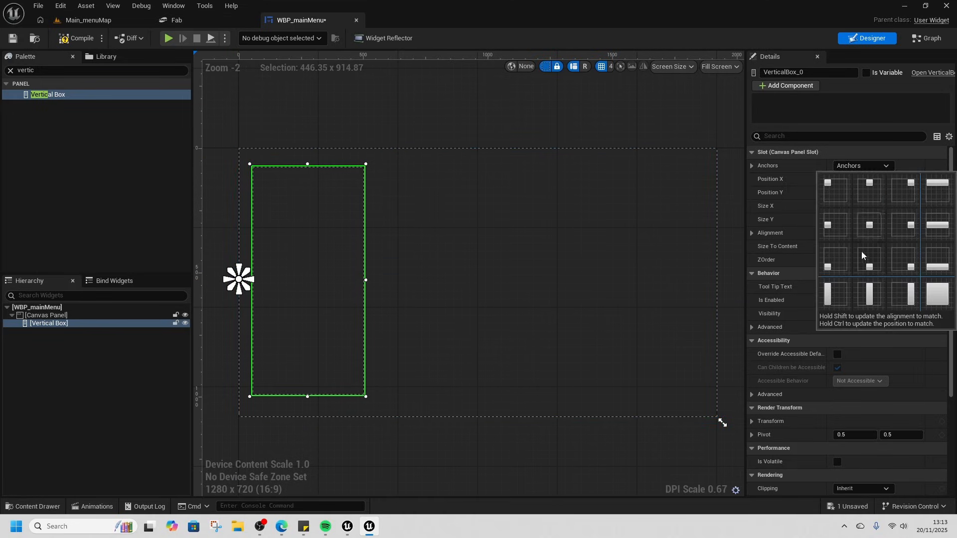
{"action": "left_click", "coordinate": [833, 226]}
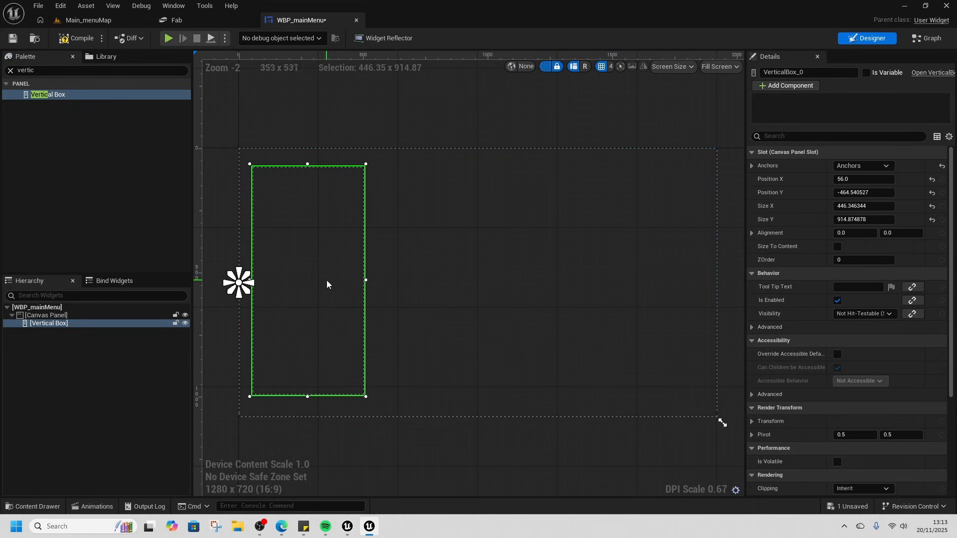
Step: Add a Button inside the Vertical Box
{"action": "left_click_drag", "start_coordinate": [38, 70], "coordinate": [2, 72]}
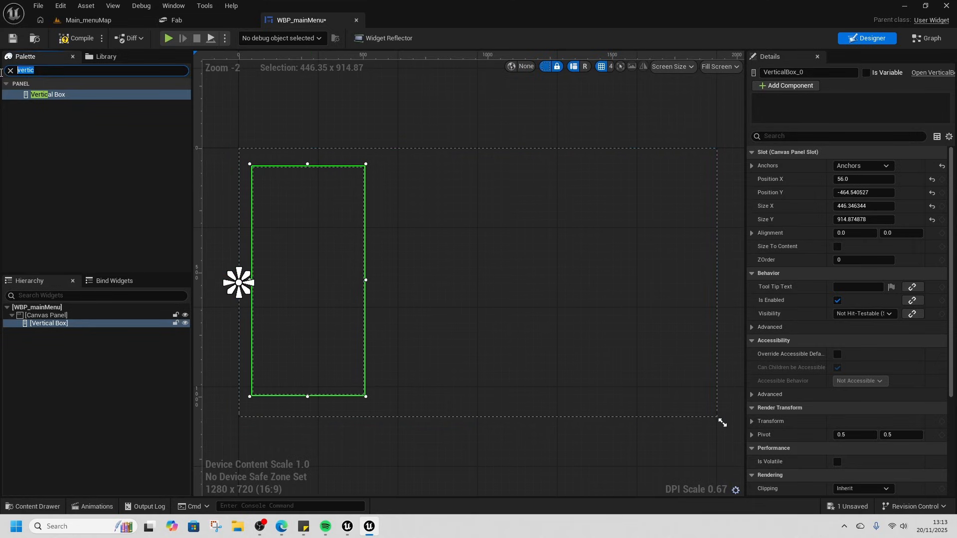
{"action": "type", "text": "button"}
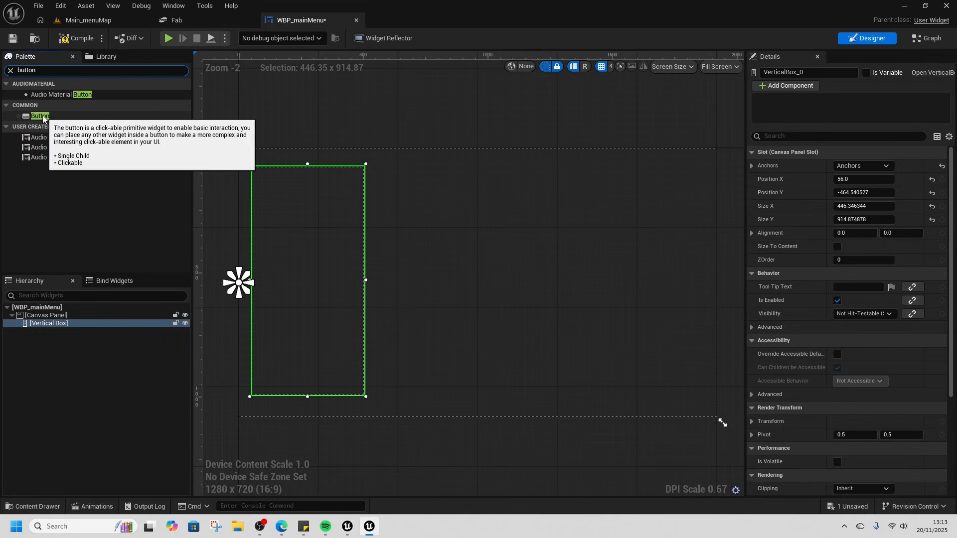
{"action": "left_click_drag", "start_coordinate": [43, 117], "coordinate": [299, 202]}
Step: Add a Text widget inside the button and set its text to "Start"
{"action": "left_click_drag", "start_coordinate": [52, 70], "coordinate": [1, 73]}
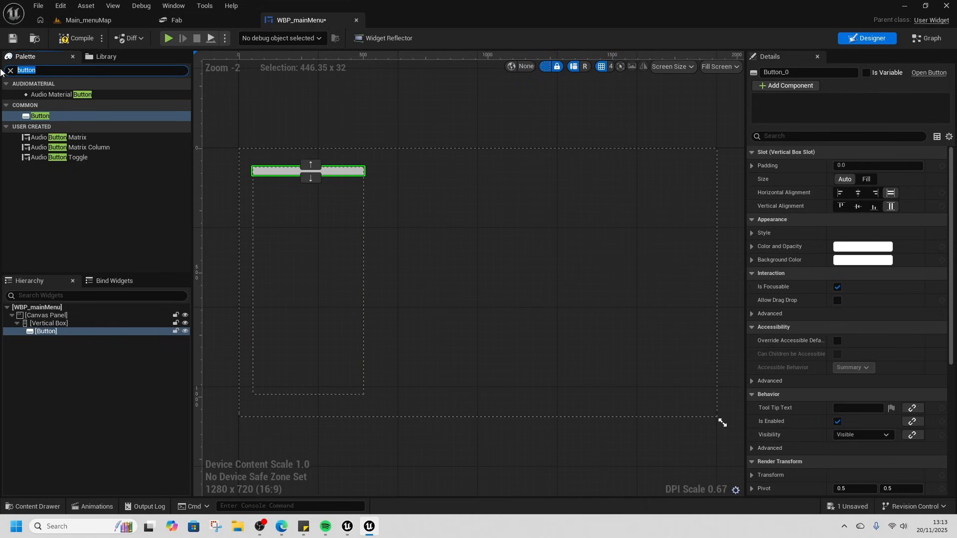
{"action": "type", "text": "text"}
{"action": "left_click_drag", "start_coordinate": [37, 104], "coordinate": [301, 181]}
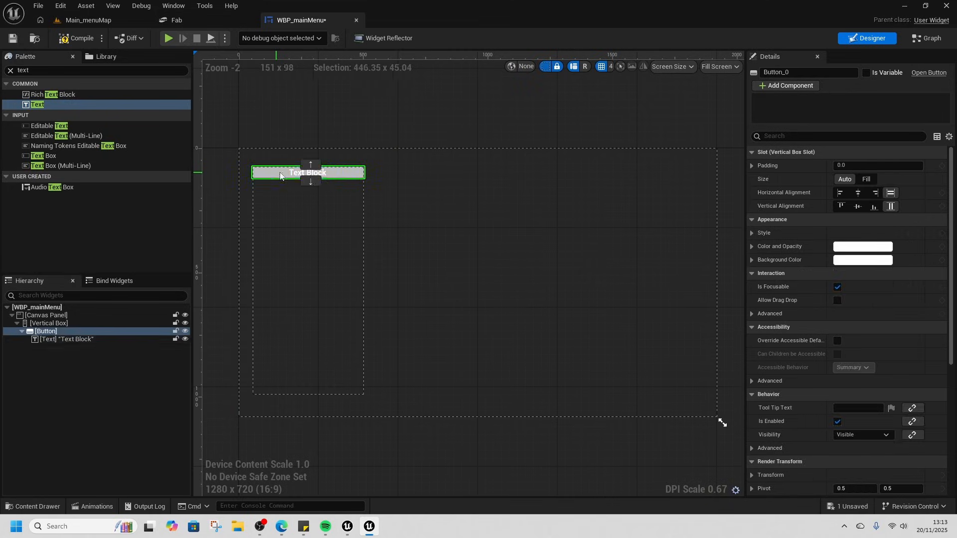
{"action": "left_click", "coordinate": [857, 220]}
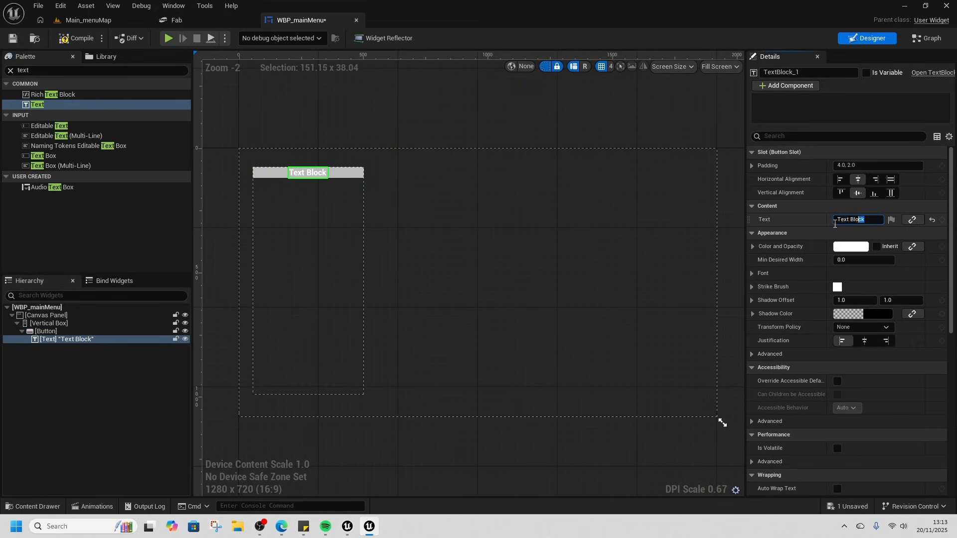
{"action": "type", "text": "Start"}
{"action": "key", "text": "Return"}
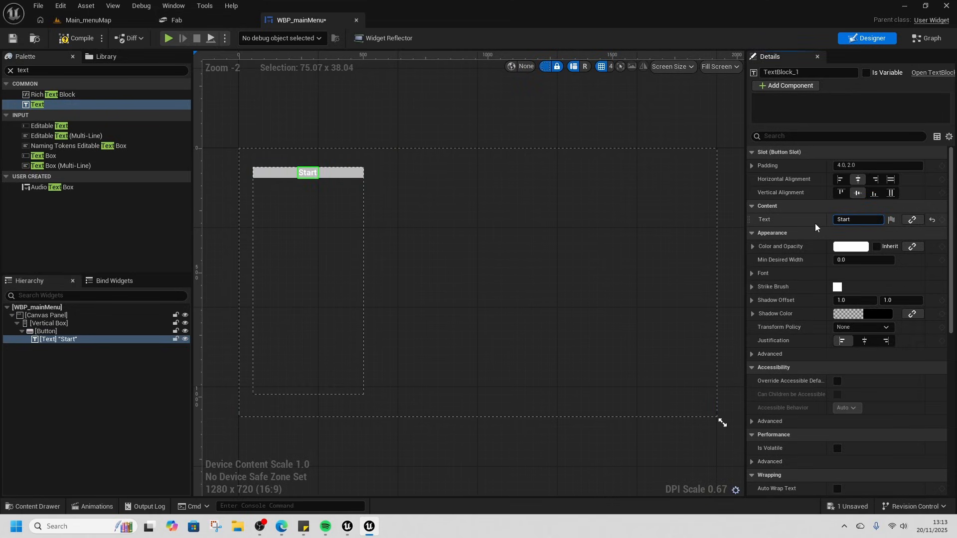
{"action": "left_click", "coordinate": [256, 174]}
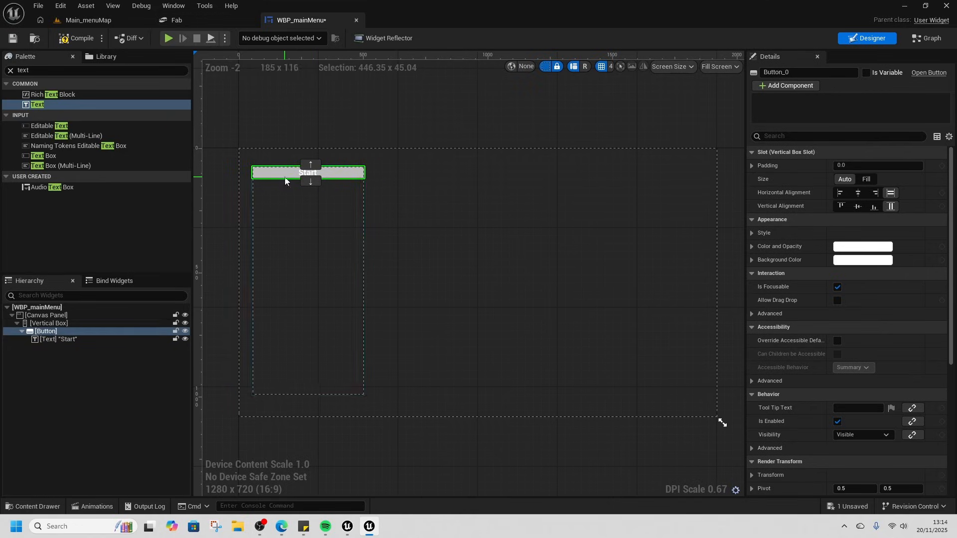
{"action": "left_click", "coordinate": [309, 171]}
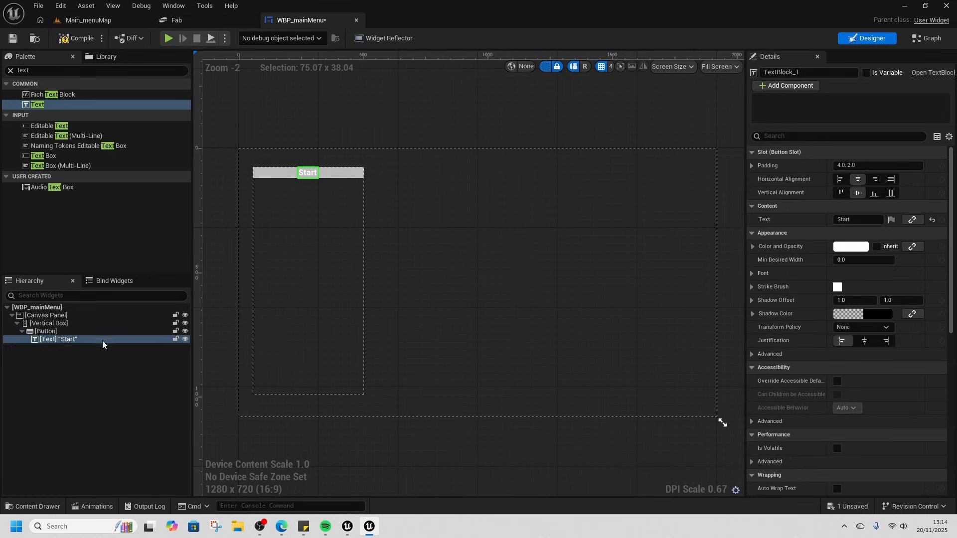
{"action": "left_click", "coordinate": [306, 171]}
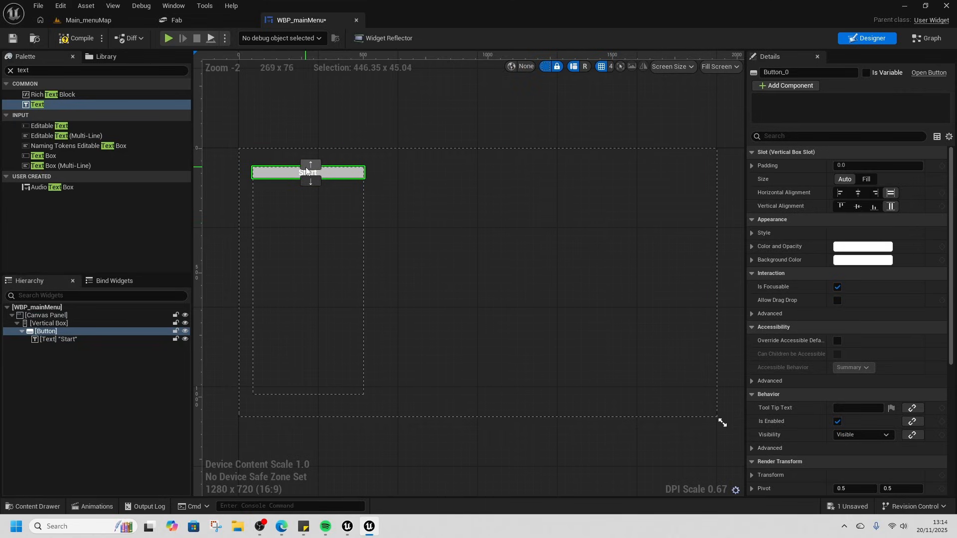
{"action": "left_click", "coordinate": [305, 176]}
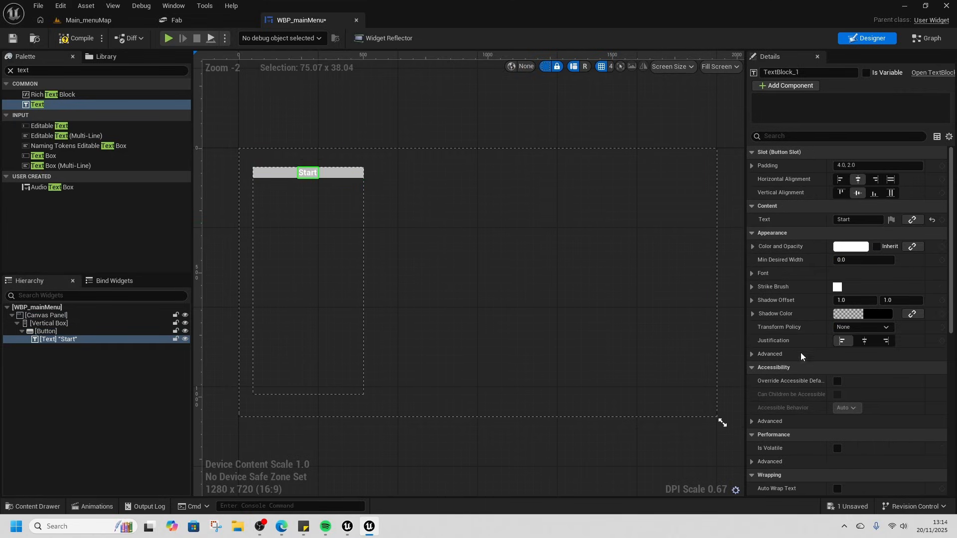
{"action": "left_click", "coordinate": [534, 259]}
{"action": "left_click", "coordinate": [331, 175]}
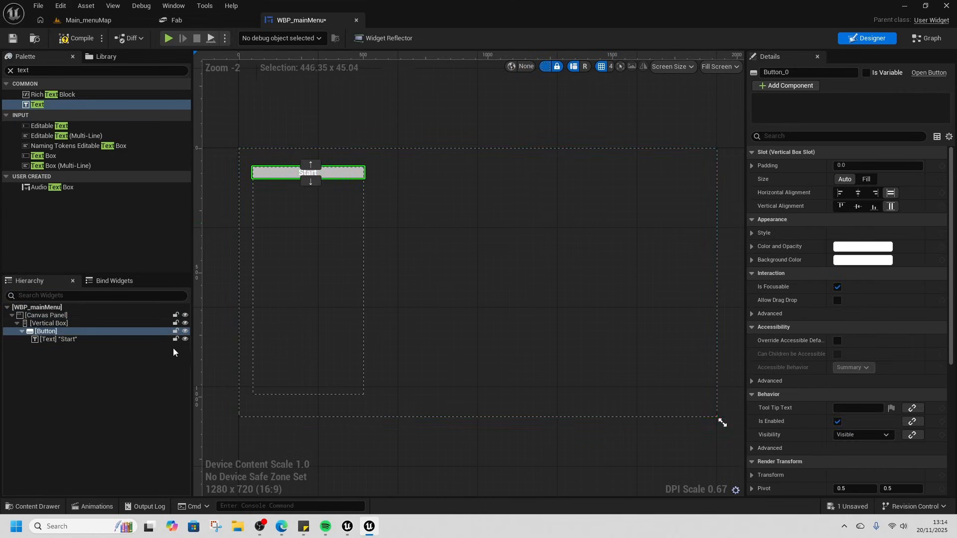
Step: Delete the button and its Start text from the Vertical Box
{"action": "left_click", "coordinate": [60, 324]}
{"action": "left_click", "coordinate": [65, 331]}
{"action": "key", "text": "Delete"}
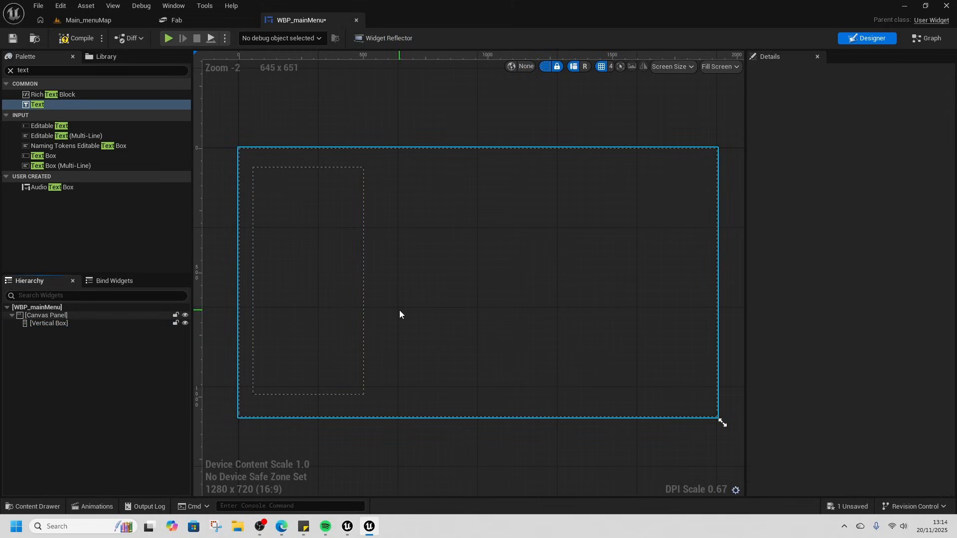
Step: Create a folder named MasterWidgets inside the Widgets content folder
{"action": "key", "text": "ctrl+space"}
{"action": "right_click", "coordinate": [297, 302]}
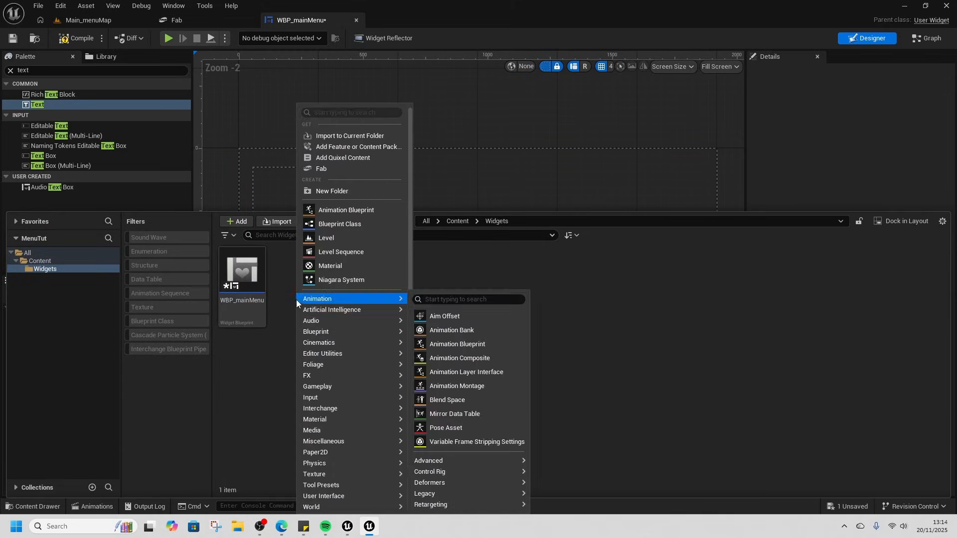
{"action": "left_click", "coordinate": [272, 345]}
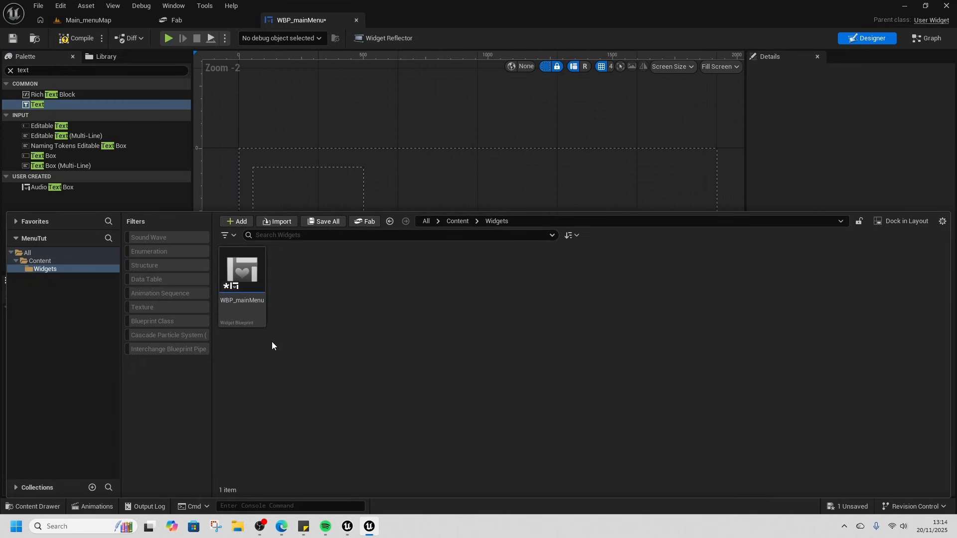
{"action": "right_click", "coordinate": [300, 301]}
{"action": "left_click", "coordinate": [355, 187]}
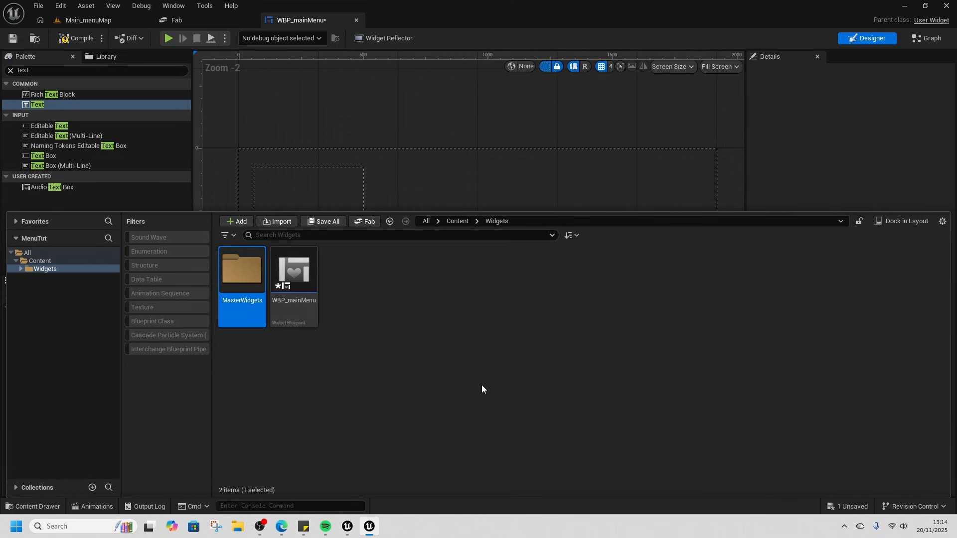
Step: Create a widget blueprint named WBP_masterBttn inside the MasterWidgets folder
{"action": "double_click", "coordinate": [241, 276]}
{"action": "right_click", "coordinate": [249, 293]}
{"action": "mouse_move", "coordinate": [298, 496]}
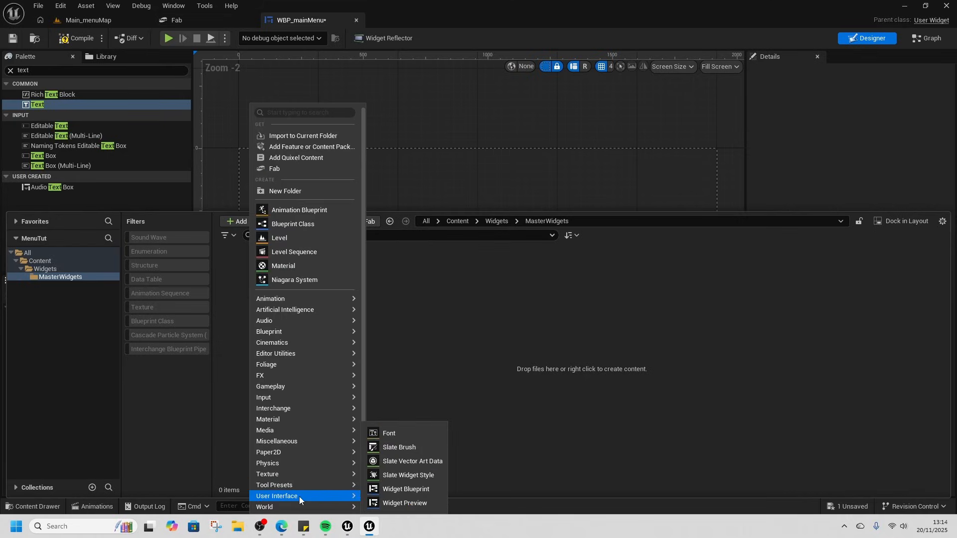
{"action": "left_click", "coordinate": [402, 493]}
{"action": "left_click", "coordinate": [390, 189]}
{"action": "type", "text": "WBP_ma"}
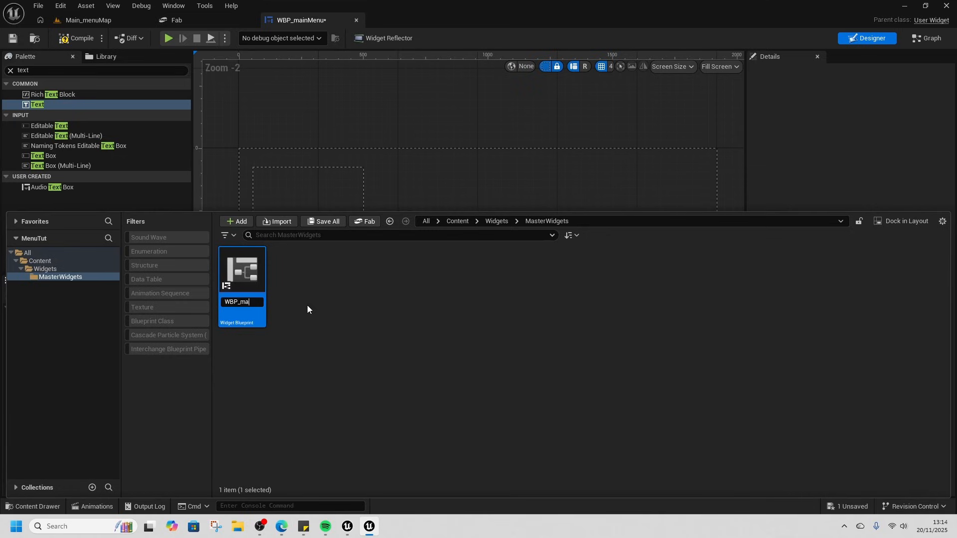
{"action": "type", "text": "sterBttn"}
{"action": "key", "text": "Return"}
Step: Create a second widget blueprint named WBP_masterText in the MasterWidgets folder
{"action": "key", "text": "ctrl+d"}
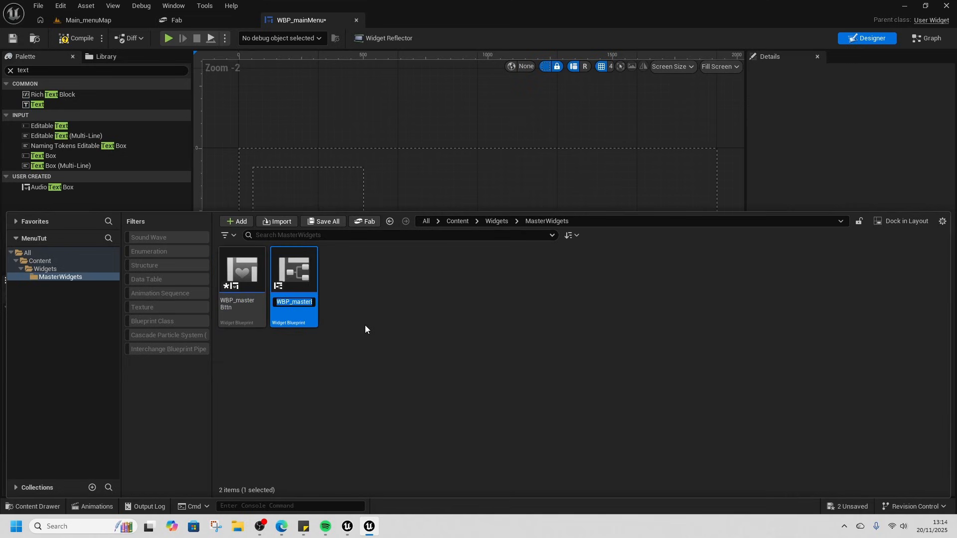
{"action": "type", "text": "WBP_maste"}
{"action": "type", "text": "rText"}
{"action": "key", "text": "Return"}
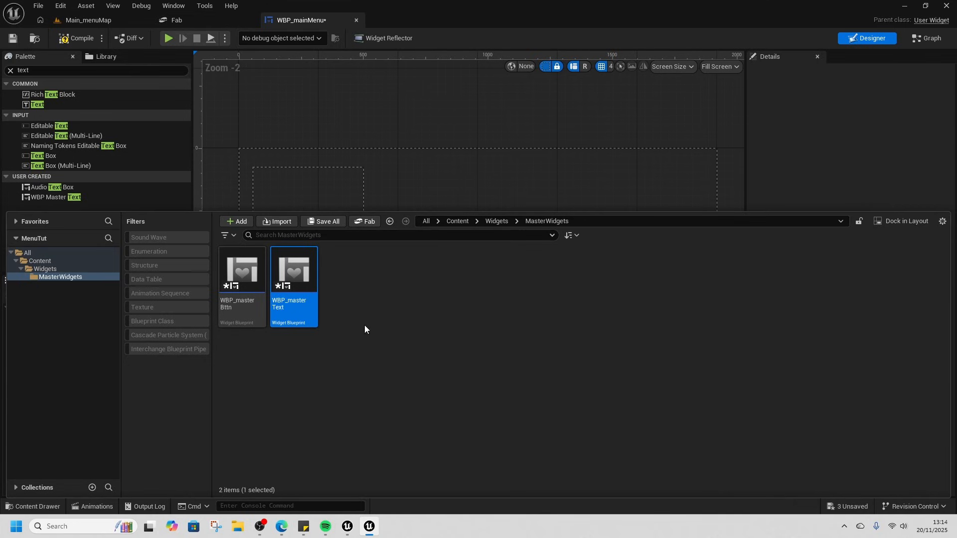
{"action": "left_click", "coordinate": [367, 325]}
{"action": "right_click", "coordinate": [252, 284]}
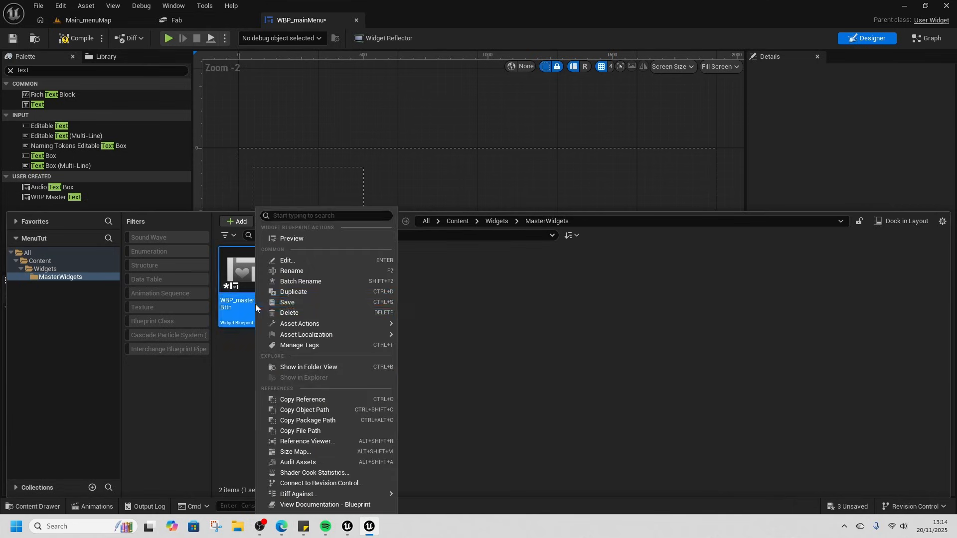
{"action": "left_click", "coordinate": [491, 297]}
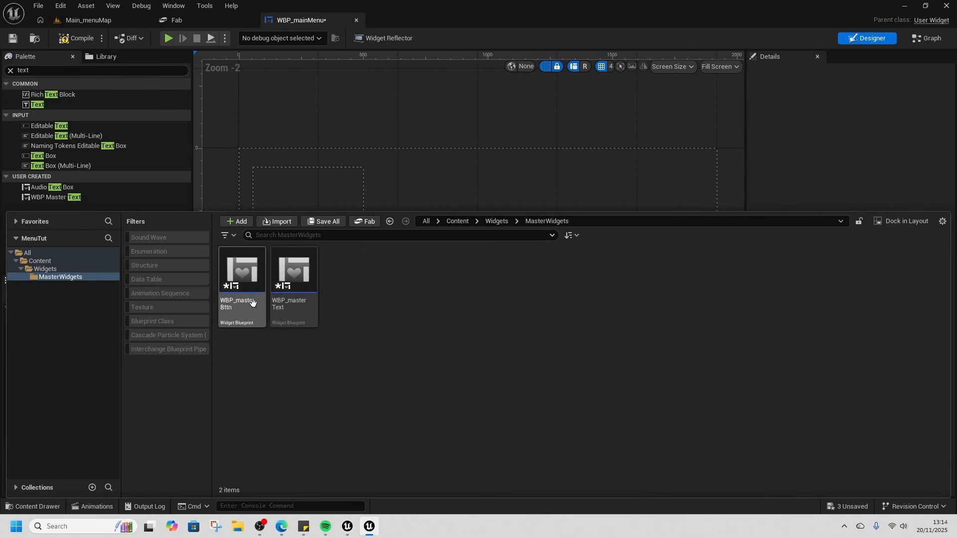
Step: Open the WBP_masterBttn blueprint and add a Button as its root widget
{"action": "double_click", "coordinate": [253, 313]}
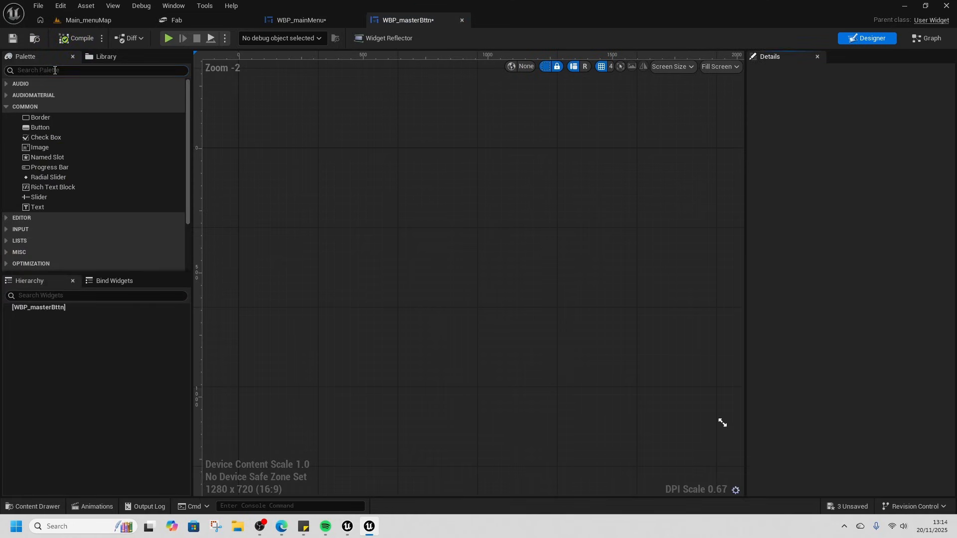
{"action": "type", "text": "bu"}
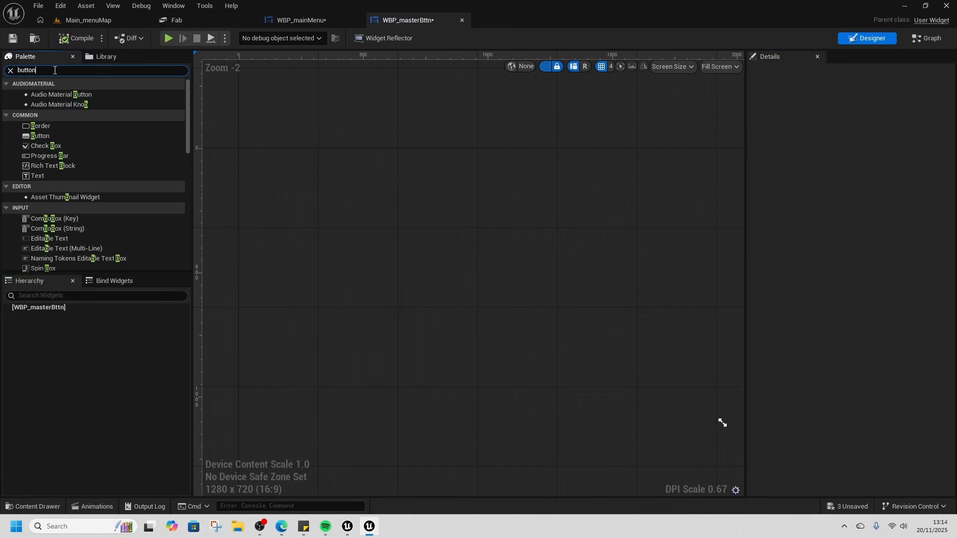
{"action": "type", "text": "tton"}
{"action": "left_click_drag", "start_coordinate": [40, 116], "coordinate": [463, 261]}
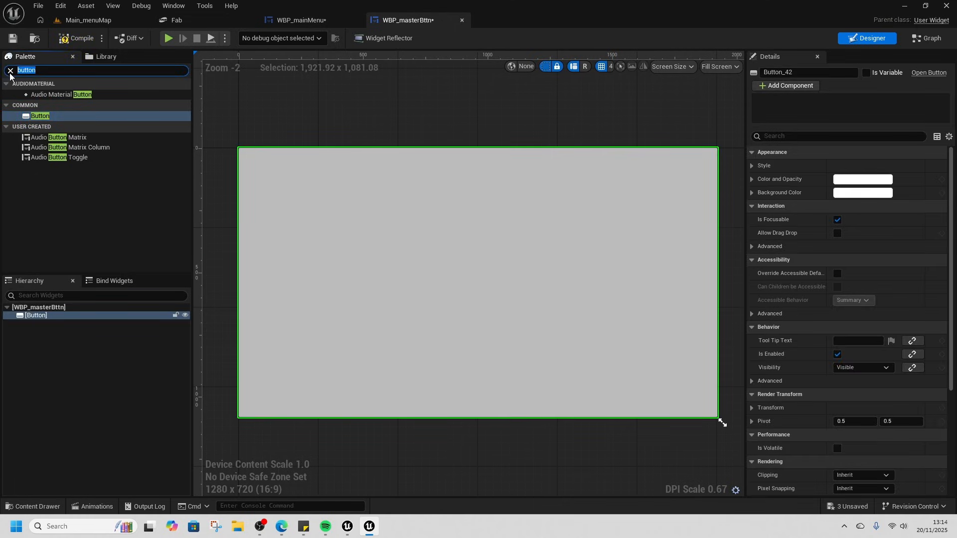
Step: Add the WBP Master Text widget inside the button and set its slot padding to 0
{"action": "type", "text": "master"}
{"action": "left_click_drag", "start_coordinate": [55, 94], "coordinate": [474, 330]}
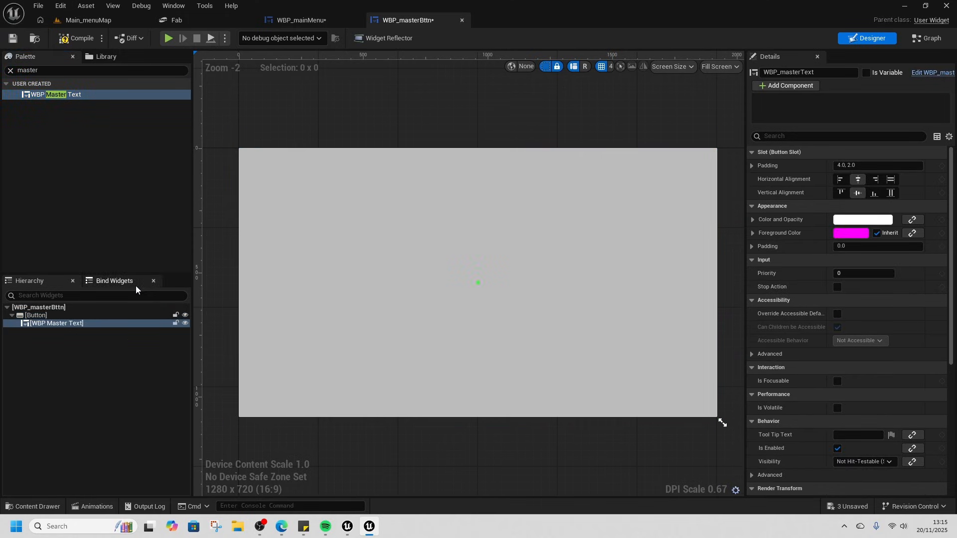
{"action": "left_click_drag", "start_coordinate": [872, 164], "coordinate": [817, 166]}
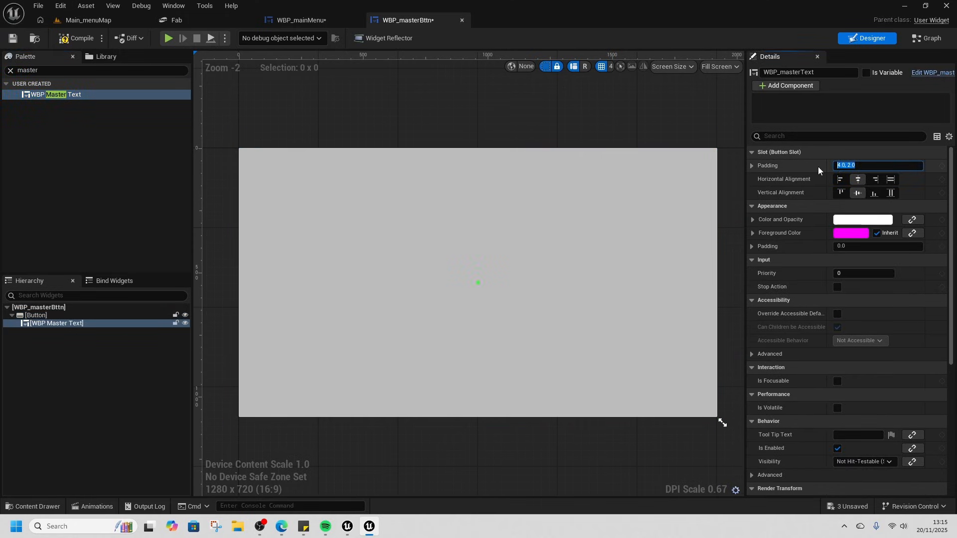
{"action": "type", "text": "0"}
{"action": "key", "text": "Return"}
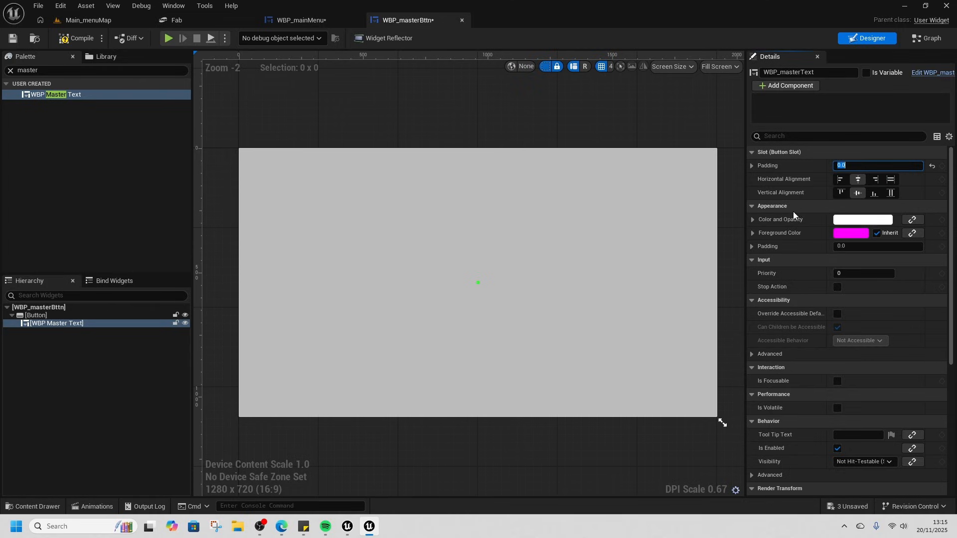
Step: Rename the button to MasterBttn and make both the button and its nested WBP_masterText variables
{"action": "left_click", "coordinate": [42, 319]}
{"action": "left_click", "coordinate": [843, 75]}
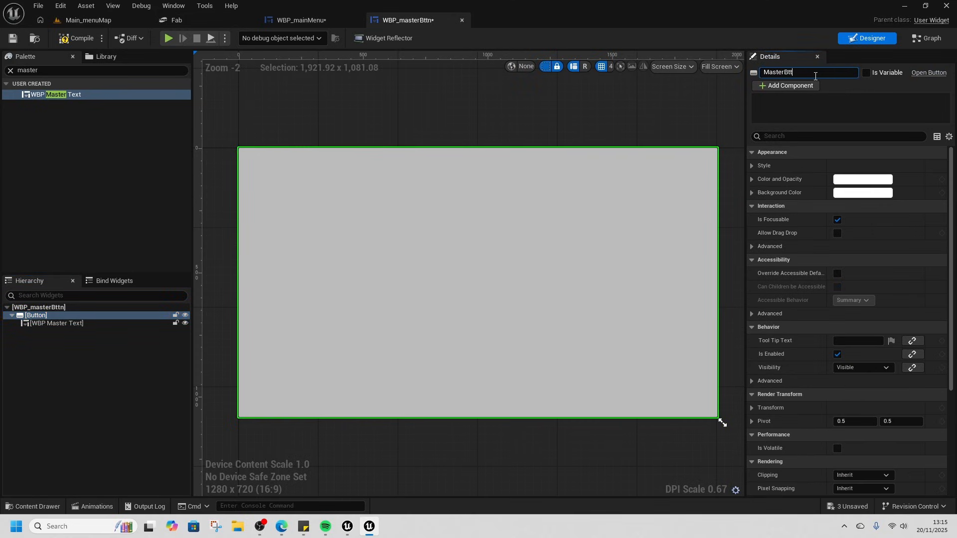
{"action": "left_click", "coordinate": [866, 73]}
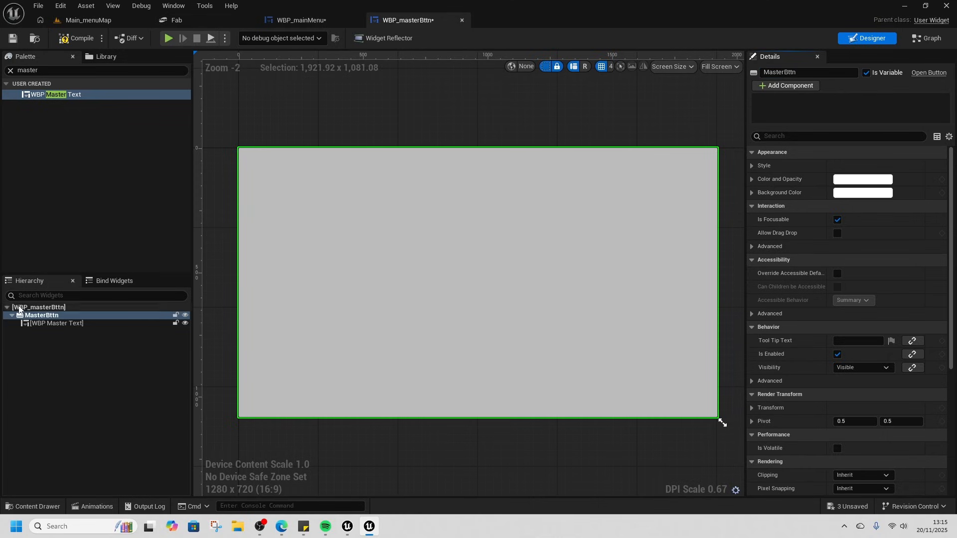
{"action": "left_click", "coordinate": [52, 324]}
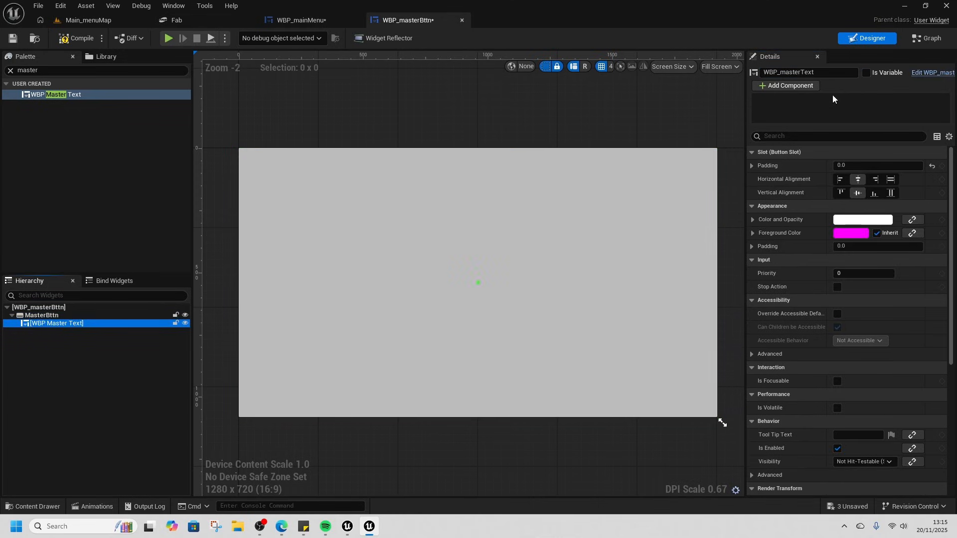
{"action": "left_click", "coordinate": [871, 73]}
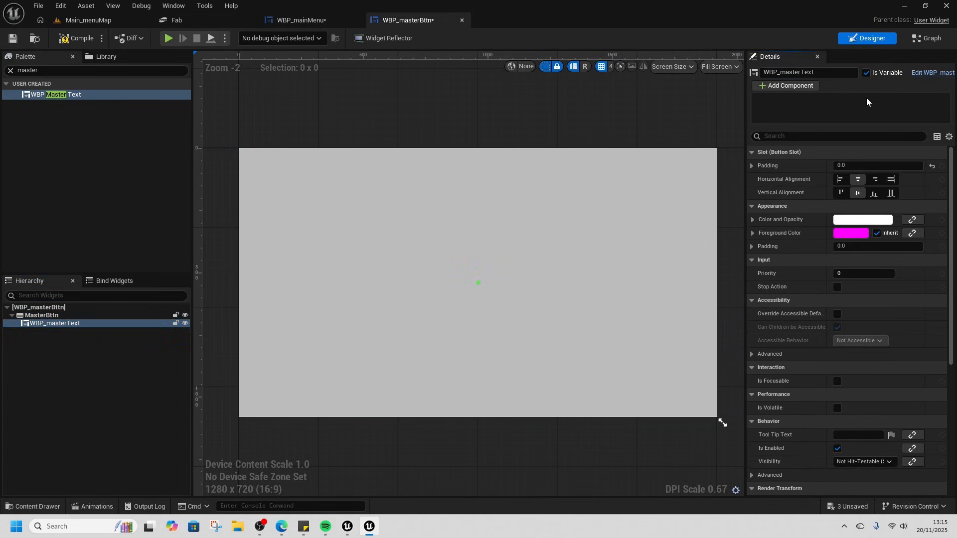
Step: Set the alpha of MasterBttn's Normal style tint to 0
{"action": "left_click", "coordinate": [61, 316]}
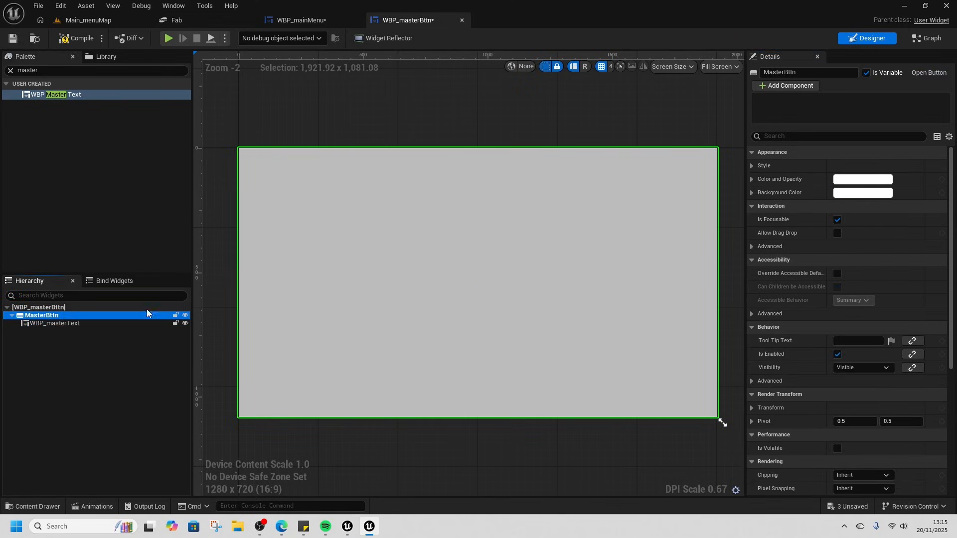
{"action": "left_click", "coordinate": [751, 165]}
{"action": "left_click", "coordinate": [760, 179]}
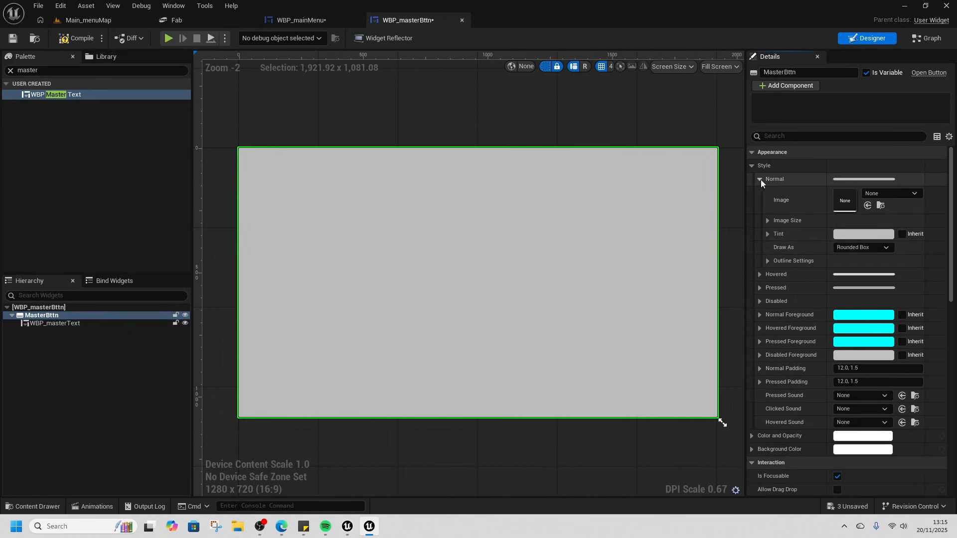
{"action": "left_click", "coordinate": [767, 233]}
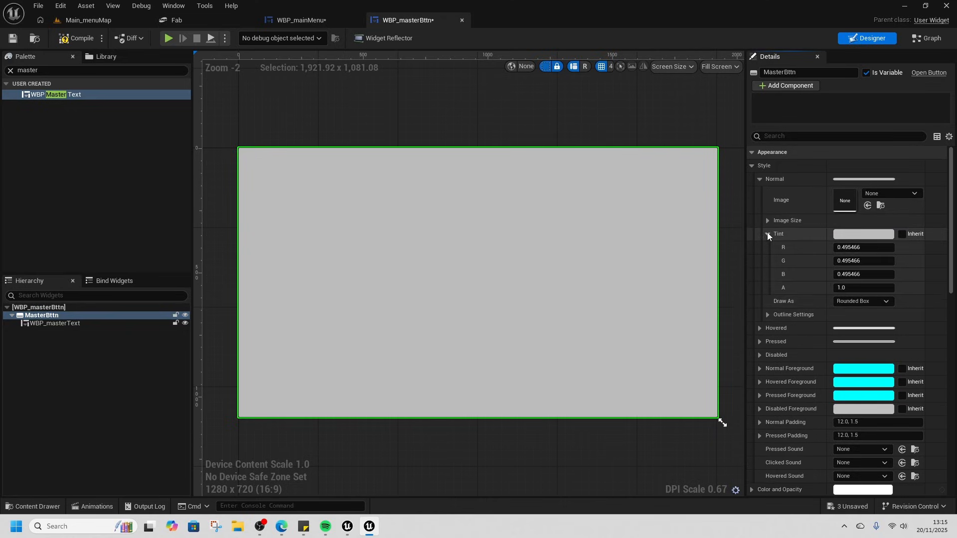
{"action": "left_click", "coordinate": [842, 288]}
{"action": "type", "text": "0"}
{"action": "key", "text": "Return"}
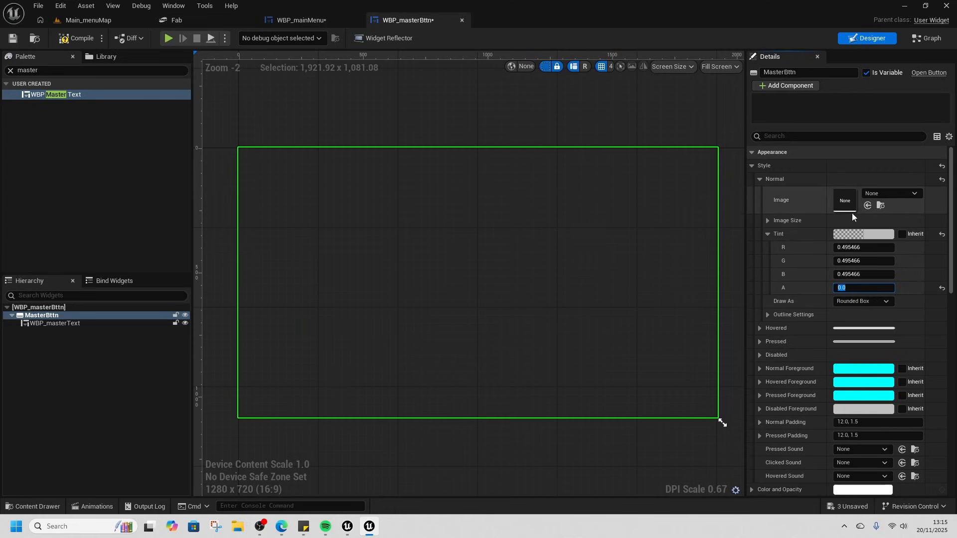
Step: Copy MasterBttn's Normal style and paste it onto the Hovered and Pressed styles
{"action": "left_click", "coordinate": [759, 179]}
{"action": "right_click", "coordinate": [882, 179]}
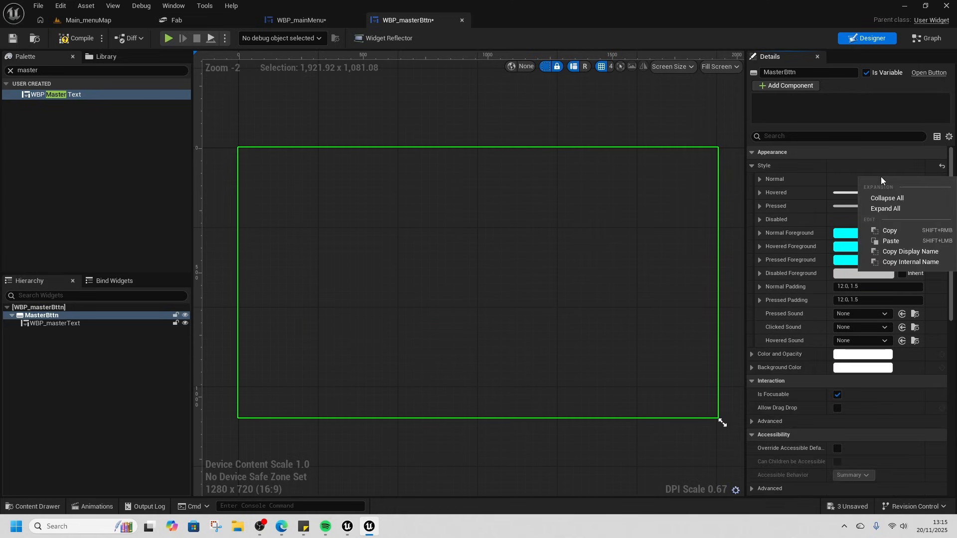
{"action": "left_click", "coordinate": [892, 230]}
{"action": "right_click", "coordinate": [908, 193]}
{"action": "left_click", "coordinate": [903, 258]}
{"action": "right_click", "coordinate": [907, 205]}
{"action": "left_click", "coordinate": [912, 269]}
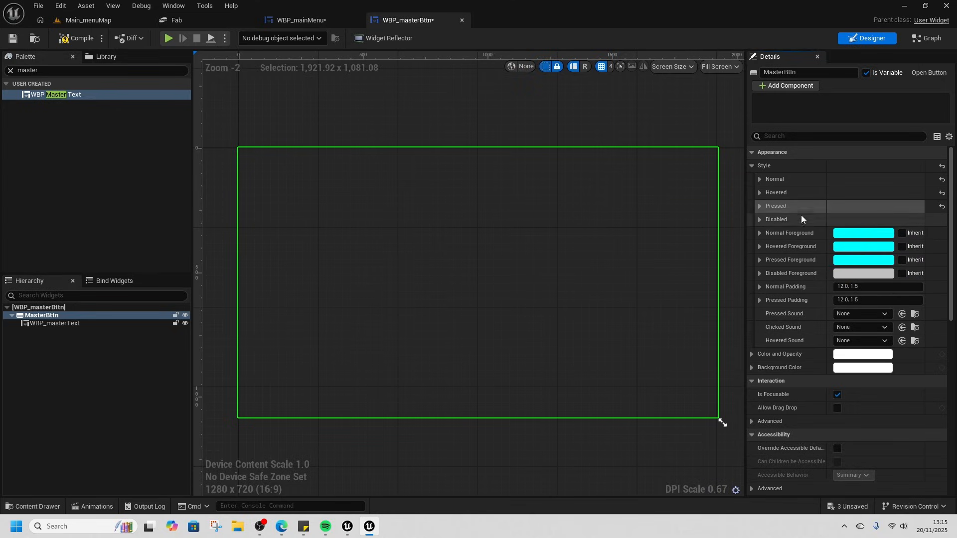
Step: Set MasterBttn's normal and pressed padding to 0, then compile and save the blueprint
{"action": "left_click", "coordinate": [867, 287]}
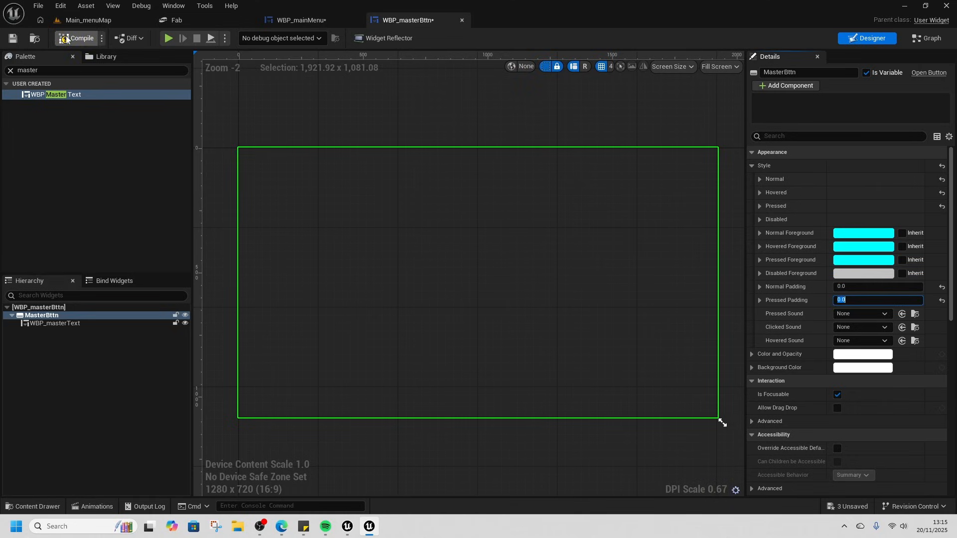
{"action": "left_click", "coordinate": [12, 39]}
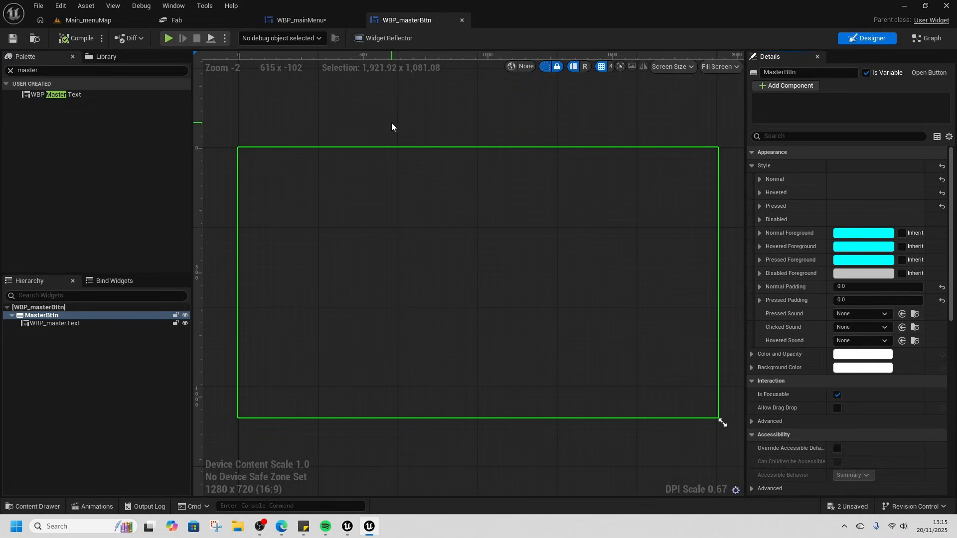
Step: Open the WBP_masterText blueprint and add a Text widget as its root
{"action": "key", "text": "ctrl+space"}
{"action": "left_click", "coordinate": [368, 375]}
{"action": "double_click", "coordinate": [296, 307]}
{"action": "left_click", "coordinate": [40, 70]}
{"action": "type", "text": "text"}
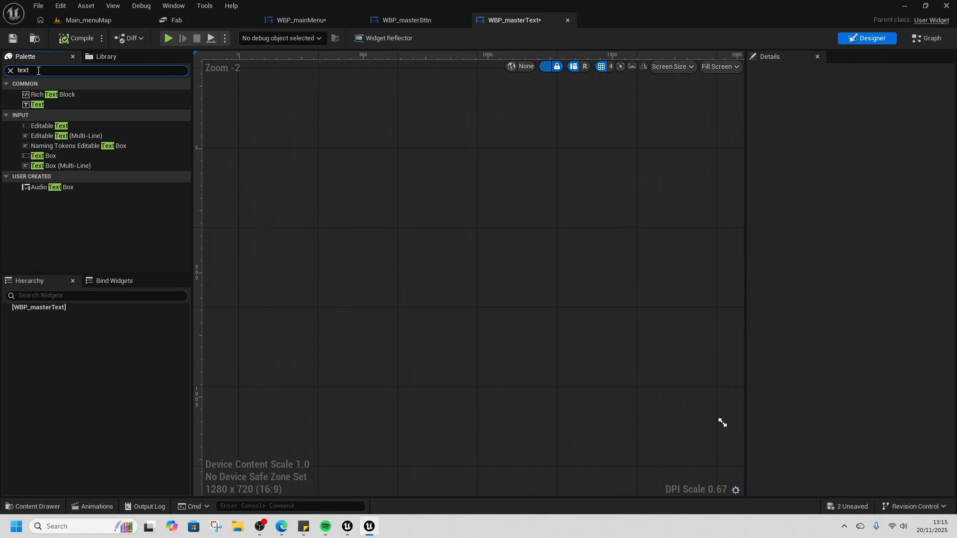
{"action": "left_click_drag", "start_coordinate": [38, 104], "coordinate": [438, 228]}
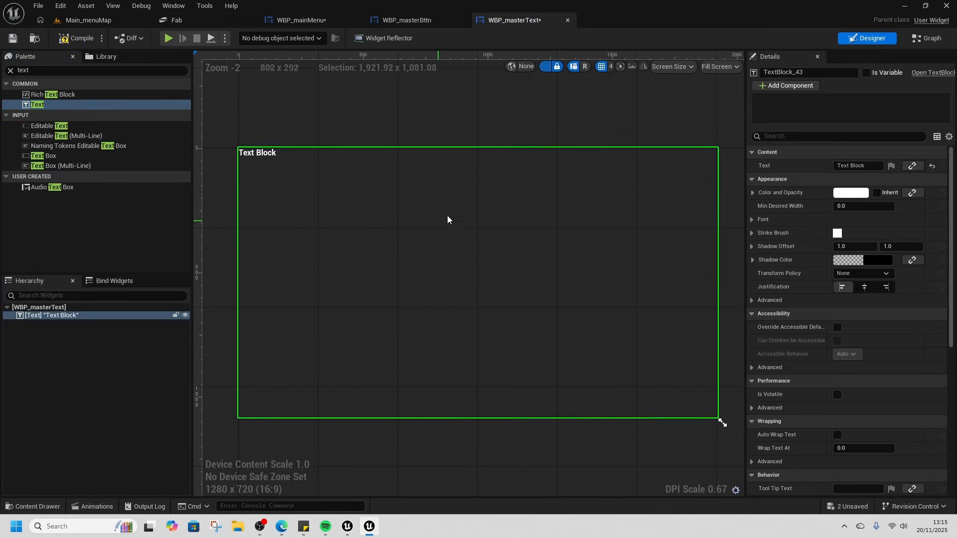
Step: Change the WBP_masterText designer preview sizing to Desired on Screen
{"action": "left_click", "coordinate": [719, 67]}
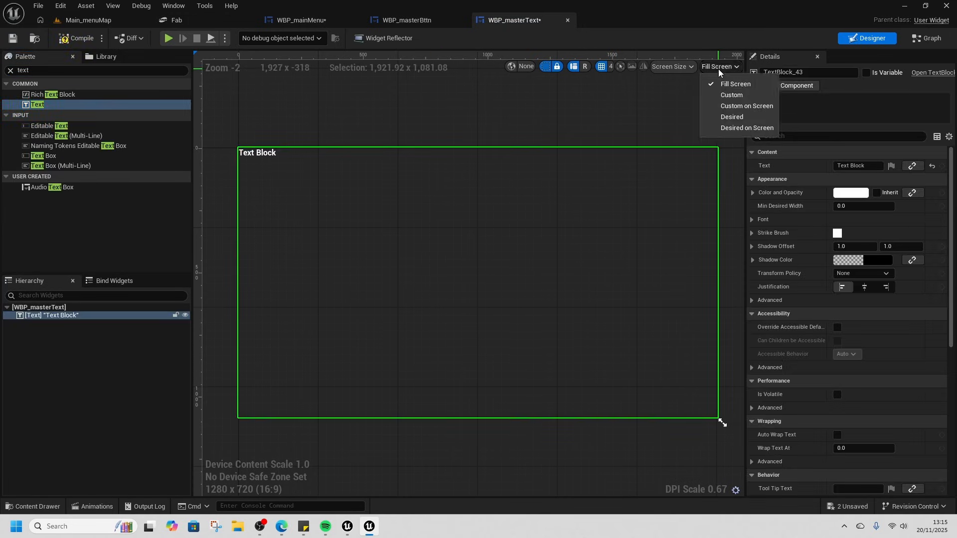
{"action": "left_click", "coordinate": [741, 128]}
{"action": "scroll", "coordinate": [306, 197], "scroll_direction": "up", "scroll_amount": 4}
{"action": "right_click_drag", "start_coordinate": [306, 196], "coordinate": [526, 270]}
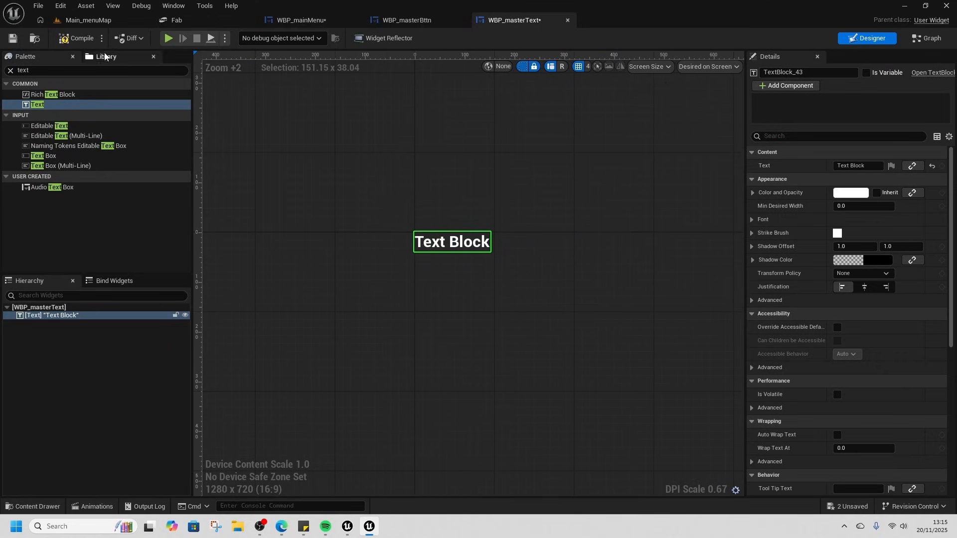
Step: Return to WBP_masterBttn and change its designer preview sizing to Custom on Screen
{"action": "left_click", "coordinate": [415, 21]}
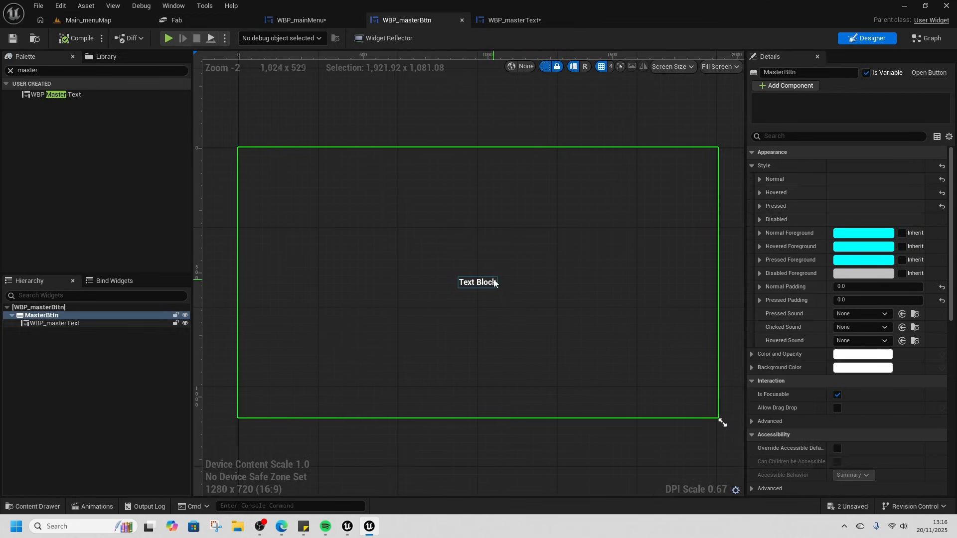
{"action": "left_click", "coordinate": [719, 66]}
{"action": "left_click", "coordinate": [736, 105]}
{"action": "scroll", "coordinate": [253, 177], "scroll_direction": "up", "scroll_amount": 3}
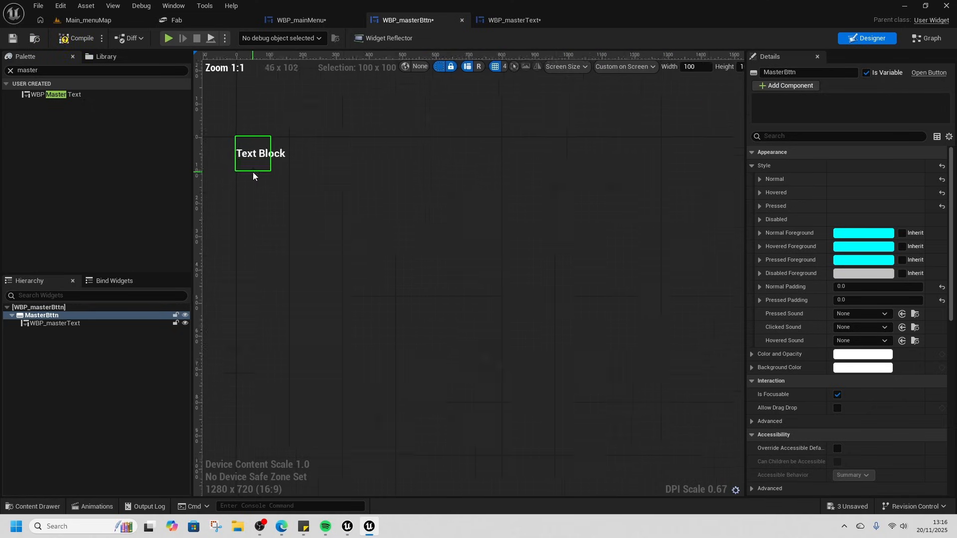
{"action": "left_click", "coordinate": [356, 221]}
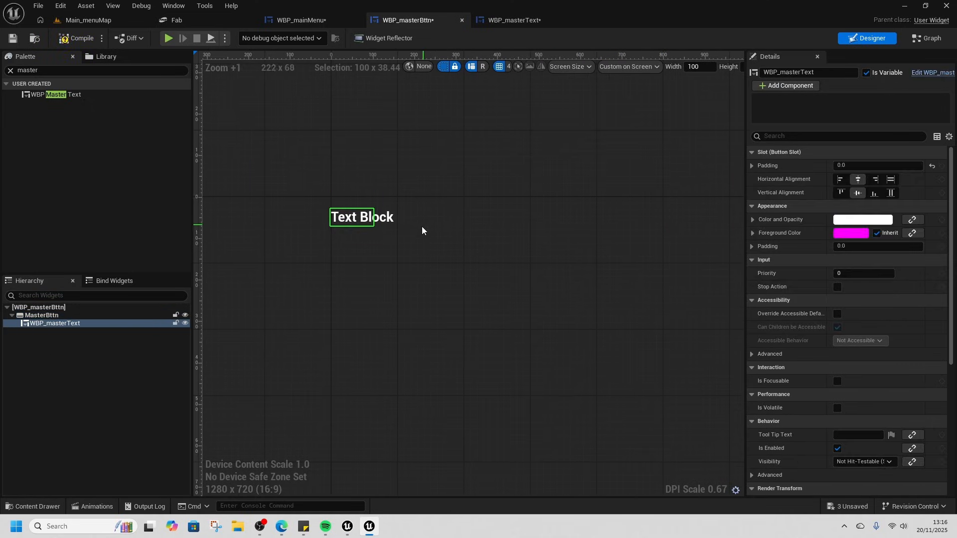
{"action": "scroll", "coordinate": [353, 234], "scroll_direction": "up", "scroll_amount": 3}
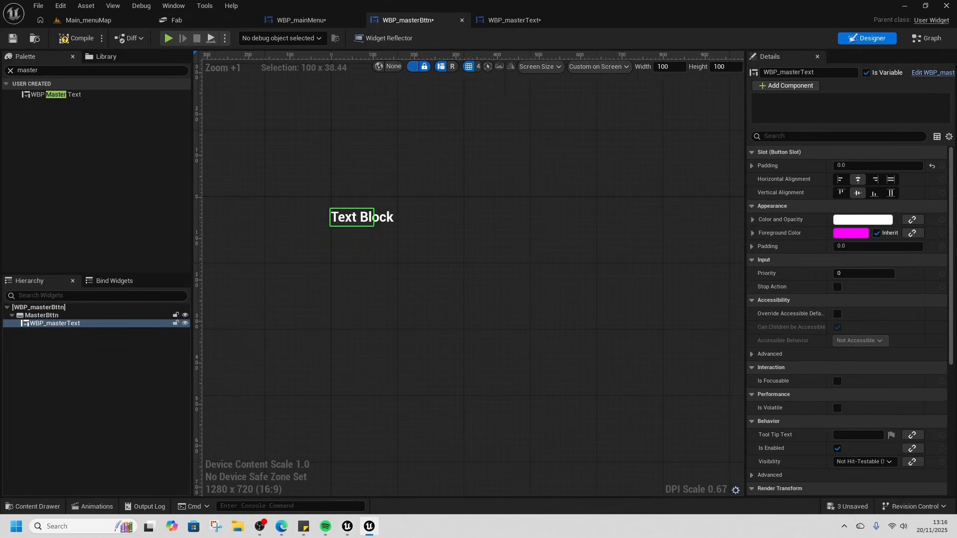
Step: Add a WBP Master Bttn widget to the vertical box in WBP_mainMenu and duplicate it once
{"action": "left_click", "coordinate": [301, 21]}
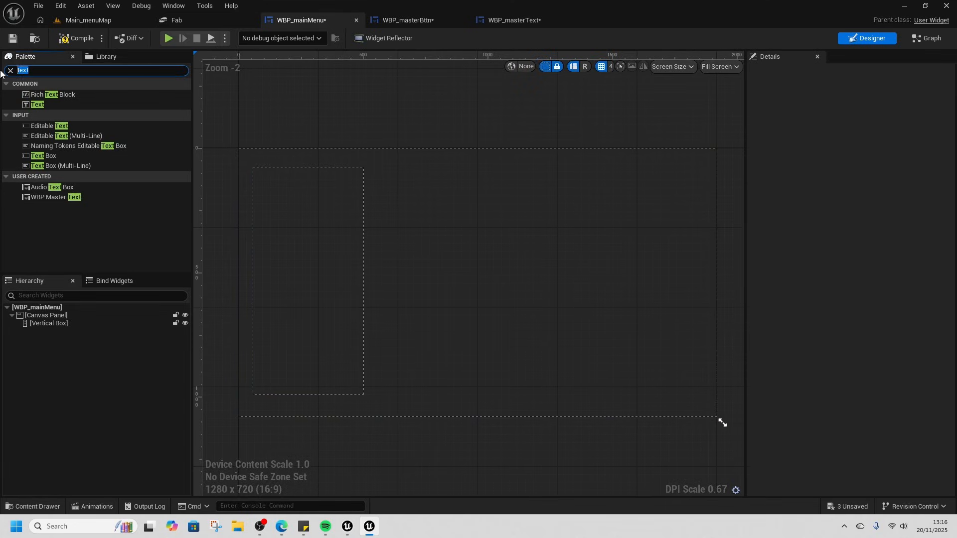
{"action": "type", "text": "r"}
{"action": "left_click_drag", "start_coordinate": [55, 94], "coordinate": [321, 199]}
{"action": "left_click", "coordinate": [299, 226]}
{"action": "left_click", "coordinate": [291, 193]}
{"action": "key", "text": "ctrl+d"}
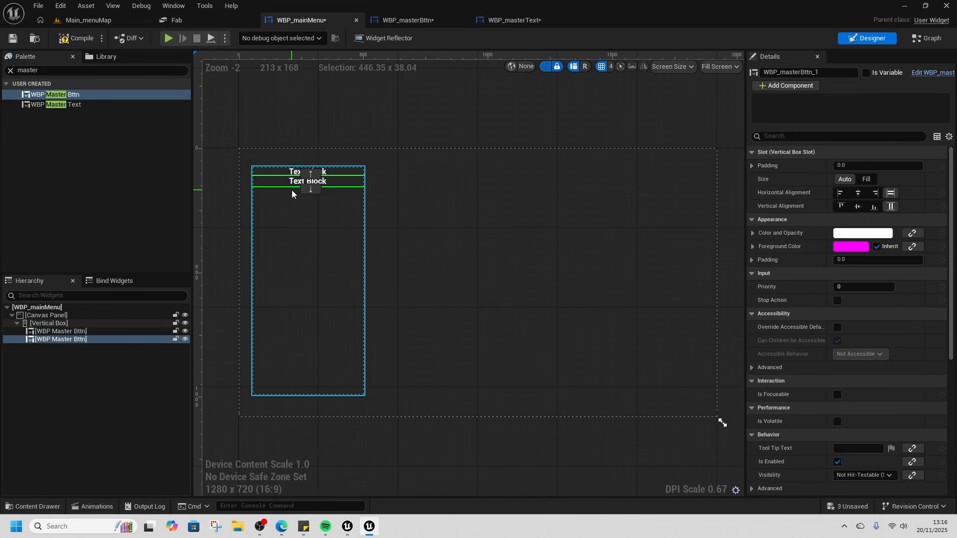
Step: Inspect both master button instances in WBP_mainMenu and compare them with the text widget in WBP_masterBttn
{"action": "left_click", "coordinate": [79, 341]}
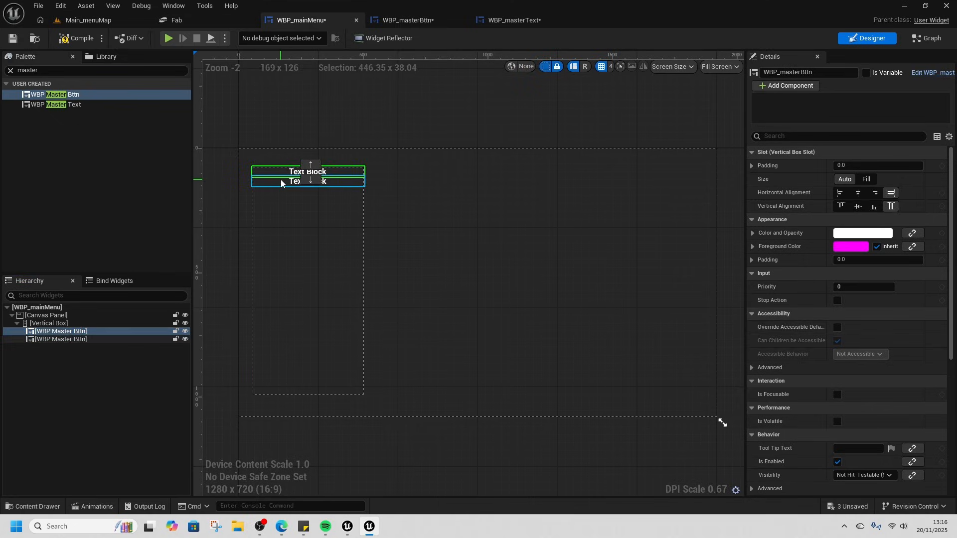
{"action": "left_click", "coordinate": [403, 21]}
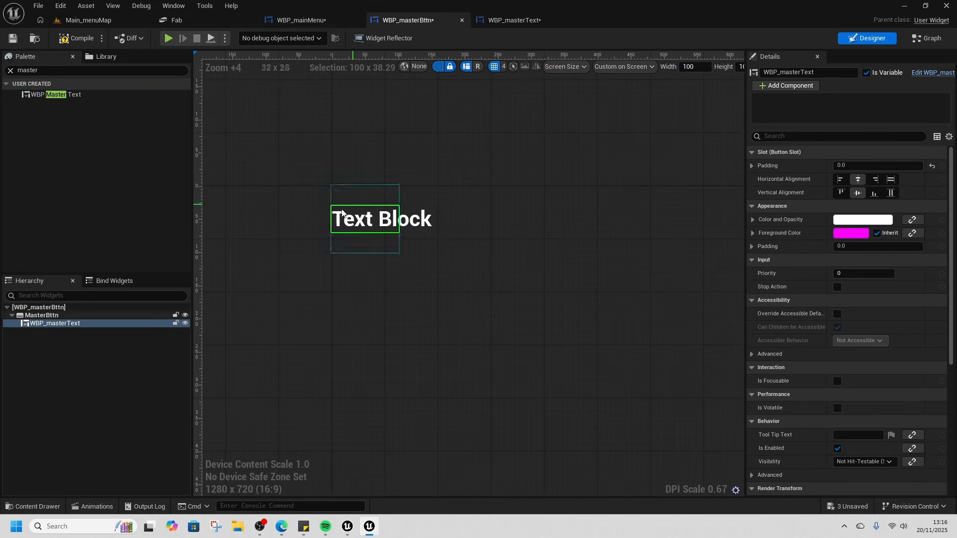
{"action": "left_click", "coordinate": [302, 20]}
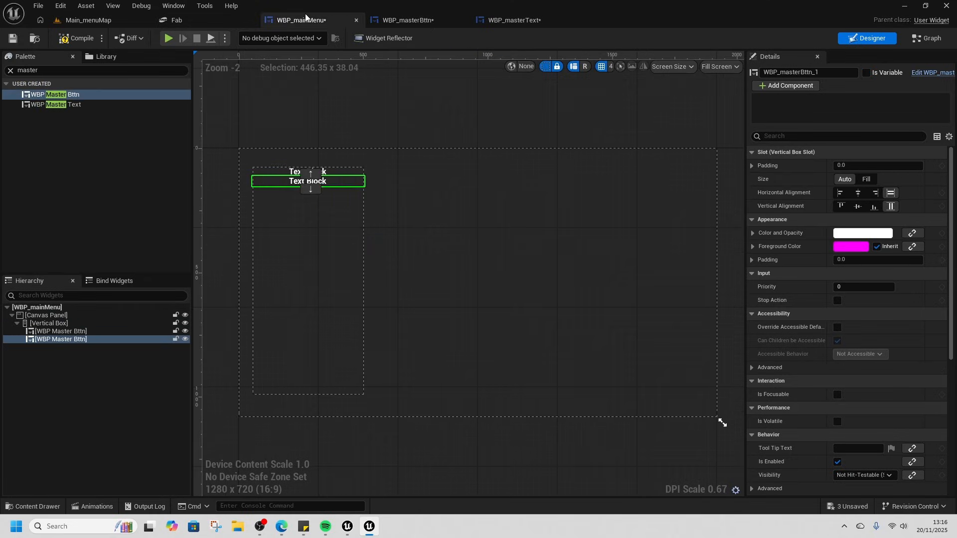
{"action": "left_click", "coordinate": [285, 175]}
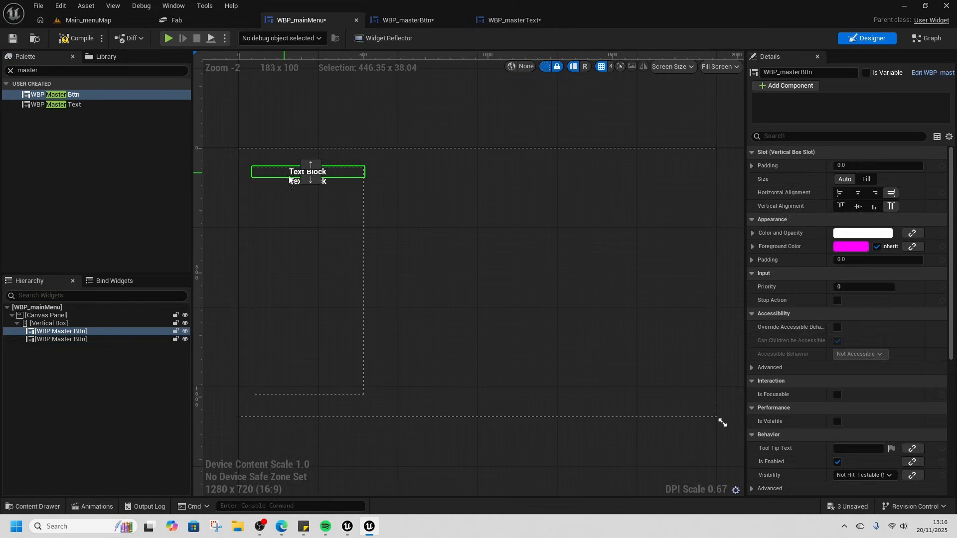
{"action": "left_click", "coordinate": [286, 177]}
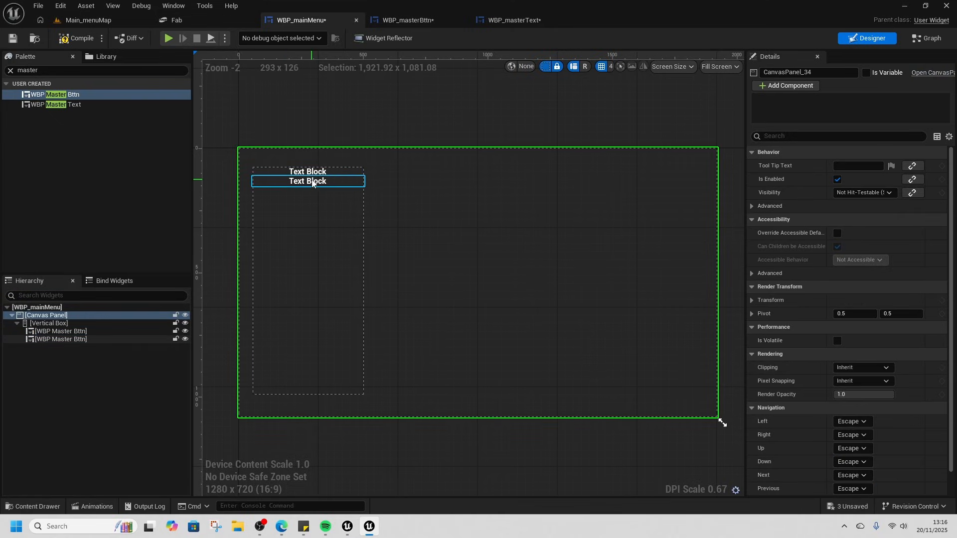
Step: Delete the Event Construct and Event Tick nodes from the WBP_masterText event graph
{"action": "left_click", "coordinate": [524, 20]}
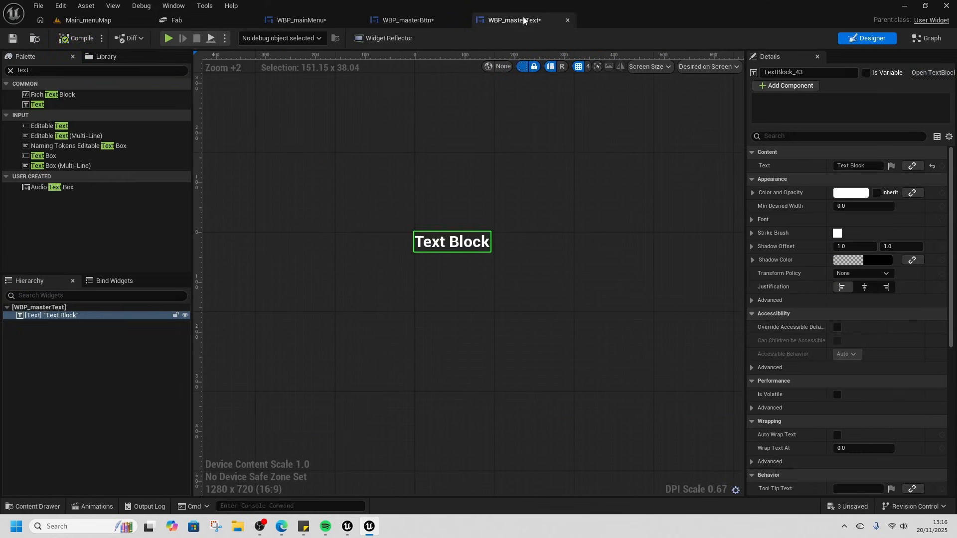
{"action": "left_click", "coordinate": [927, 40]}
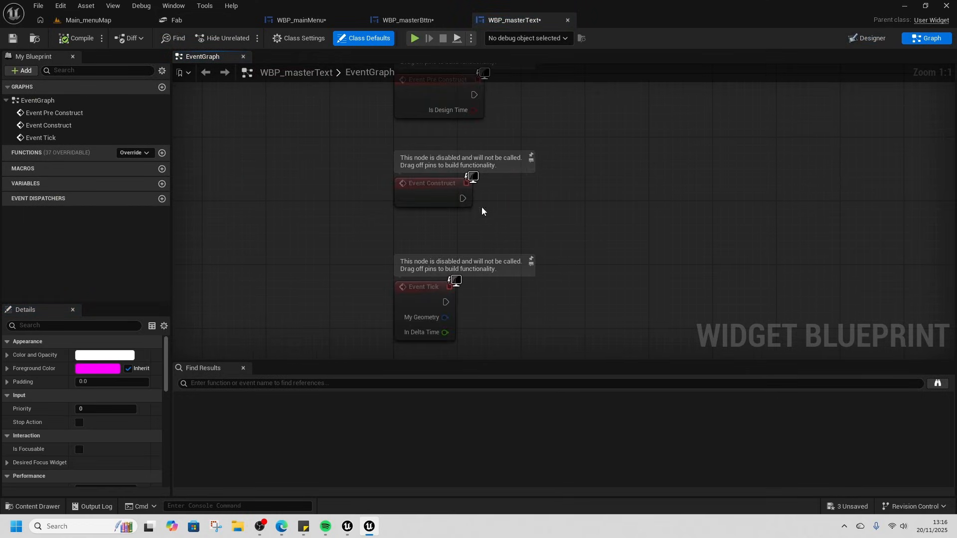
{"action": "scroll", "coordinate": [349, 179], "scroll_direction": "down", "scroll_amount": 2}
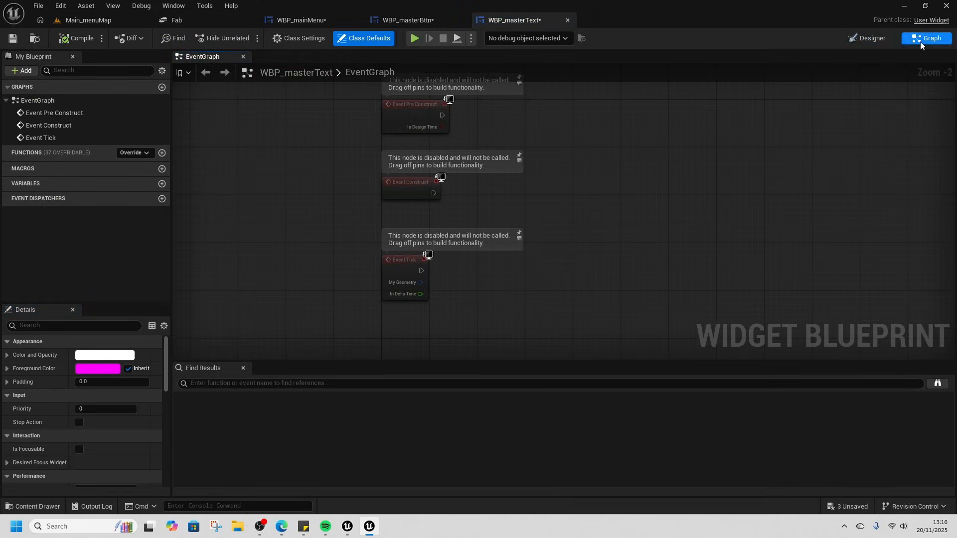
{"action": "left_click_drag", "start_coordinate": [279, 167], "coordinate": [521, 297]}
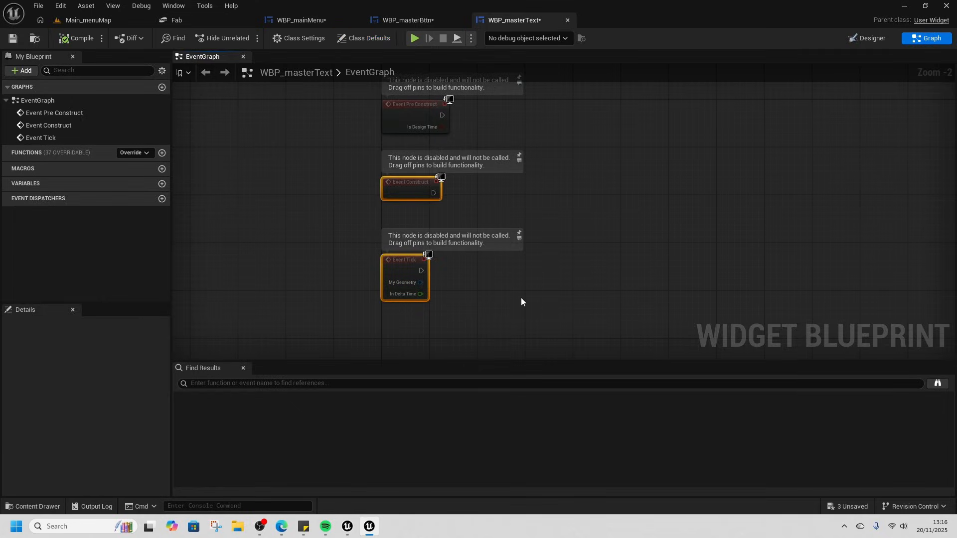
{"action": "key", "text": "Delete"}
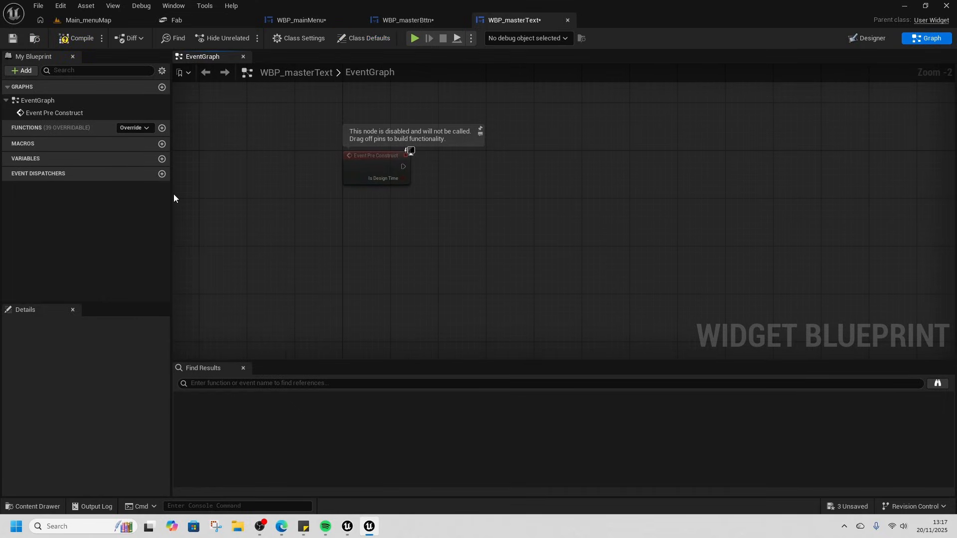
Step: Make the text block in the WBP_masterText designer a variable and rename it MasterTextBlock
{"action": "left_click", "coordinate": [875, 39]}
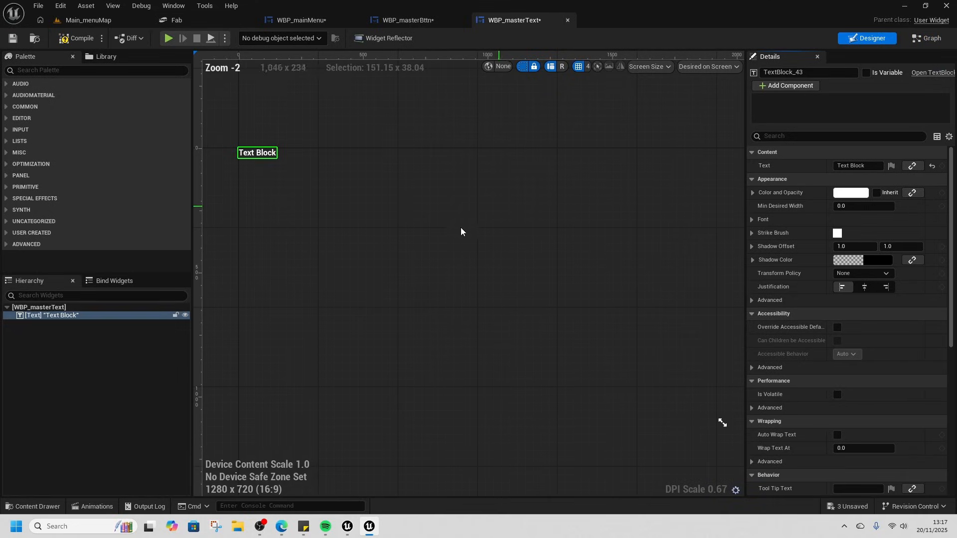
{"action": "left_click", "coordinate": [835, 73]}
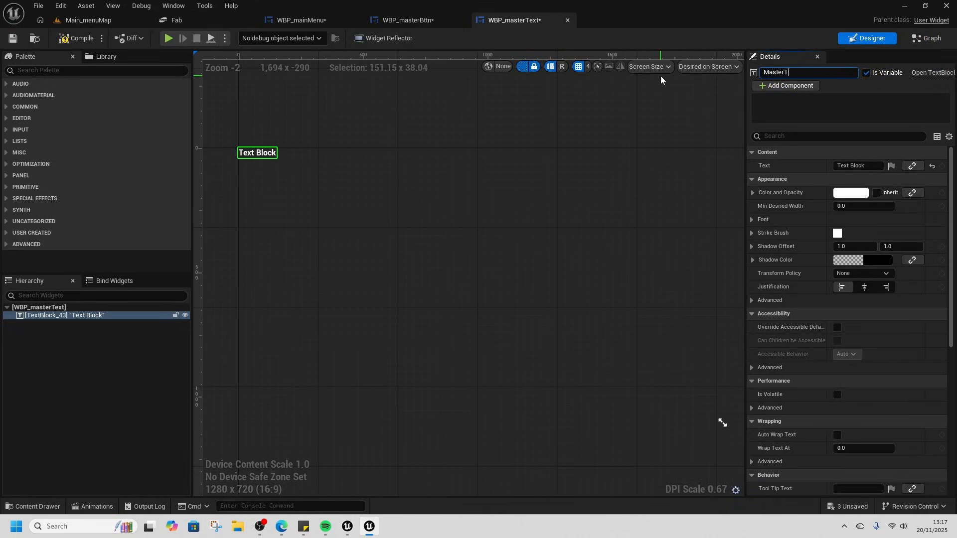
{"action": "type", "text": "MasterTextBlock"}
{"action": "key", "text": "Return"}
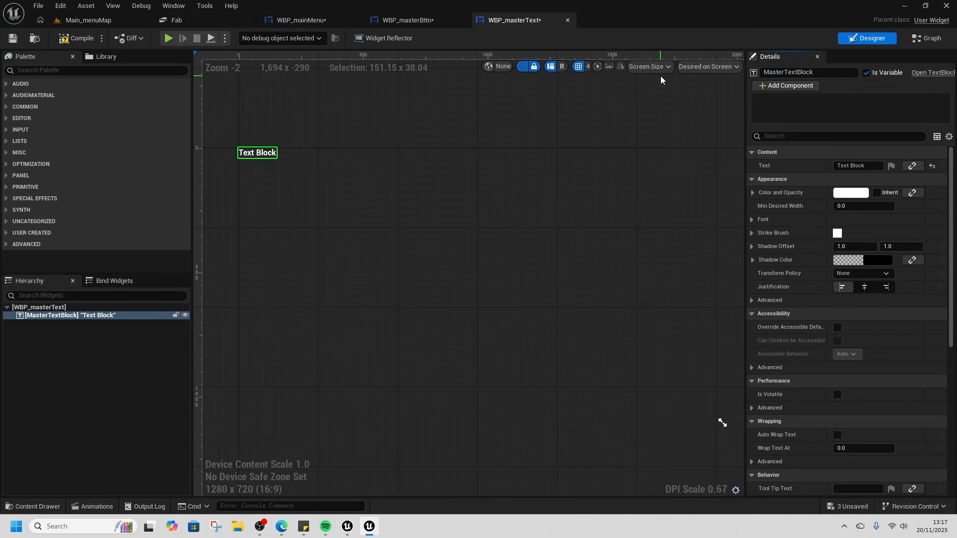
Step: Add a MasterTextBlock reference with a SetText (Text) node to the event graph and run it from Event Pre Construct
{"action": "left_click", "coordinate": [927, 38]}
{"action": "left_click_drag", "start_coordinate": [79, 171], "coordinate": [480, 181]}
{"action": "left_click", "coordinate": [428, 225]}
{"action": "type", "text": "set text"}
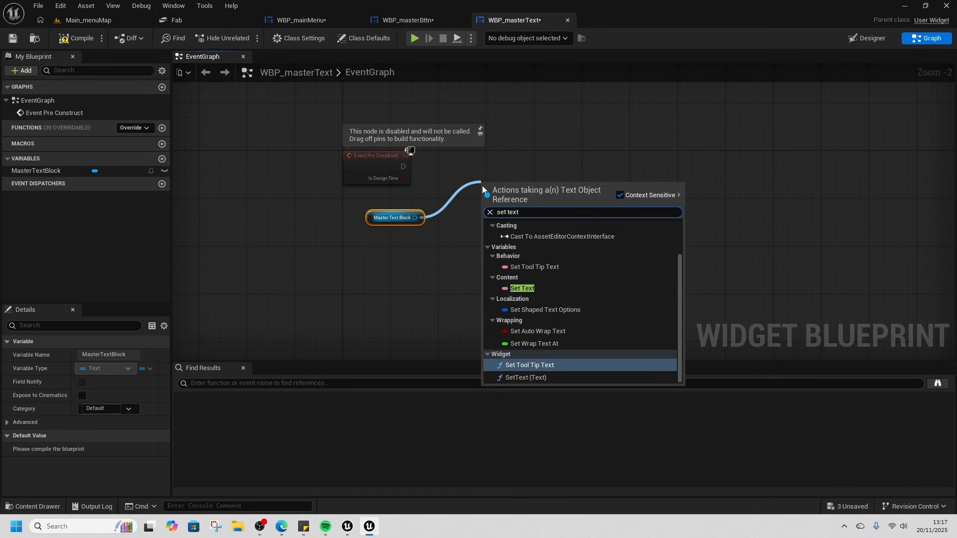
{"action": "left_click", "coordinate": [526, 378]}
{"action": "left_click_drag", "start_coordinate": [403, 166], "coordinate": [488, 185]}
Step: Promote SetText's In Text to a variable named DisplayText with Instance Editable and Expose on Spawn enabled, placing its node below Master Text Block
{"action": "left_click_drag", "start_coordinate": [509, 180], "coordinate": [450, 264]}
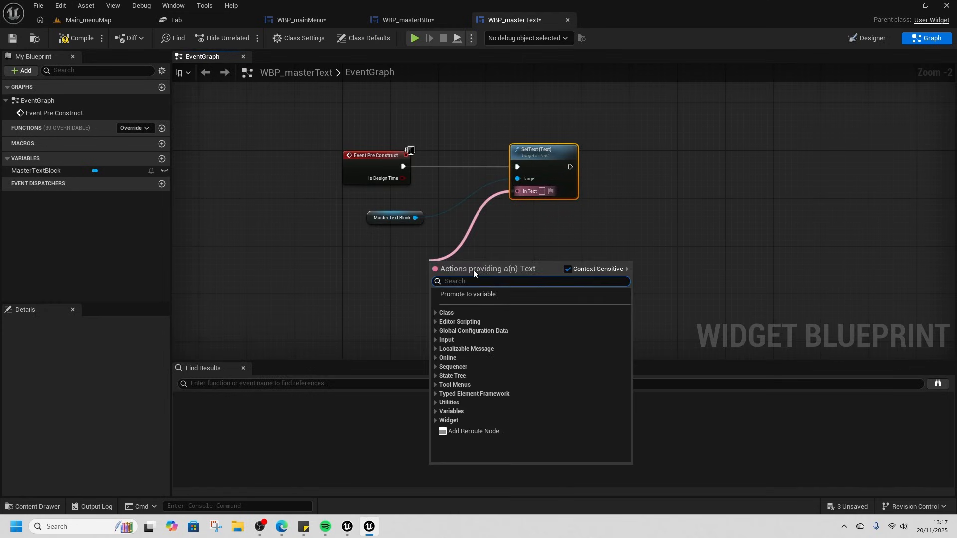
{"action": "left_click", "coordinate": [474, 279]}
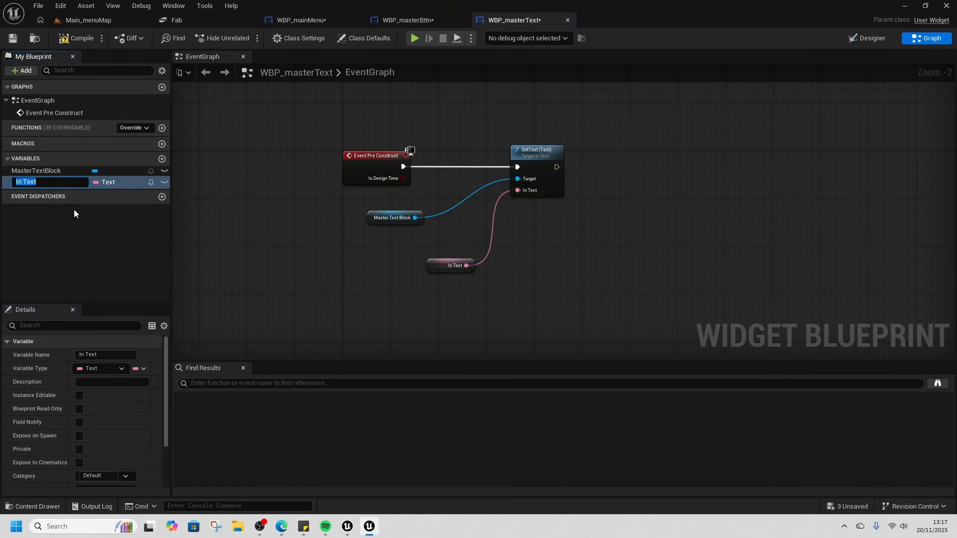
{"action": "type", "text": "DisplayText"}
{"action": "key", "text": "Return"}
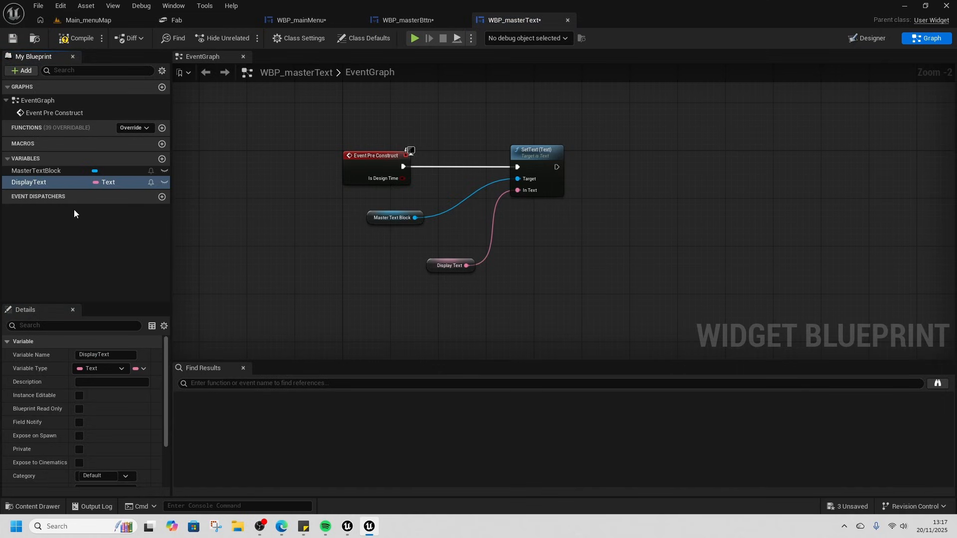
{"action": "left_click", "coordinate": [78, 396]}
{"action": "left_click", "coordinate": [79, 436]}
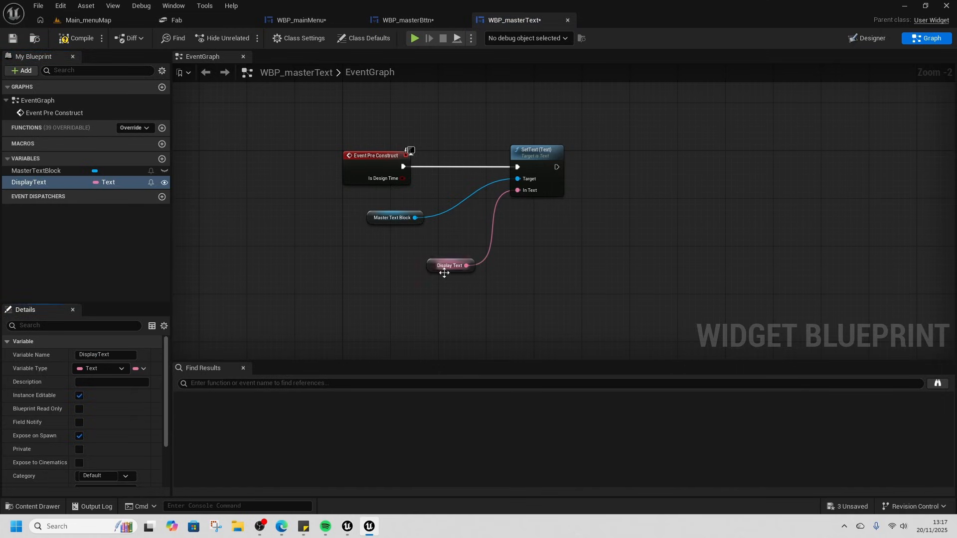
{"action": "left_click_drag", "start_coordinate": [438, 269], "coordinate": [390, 257]}
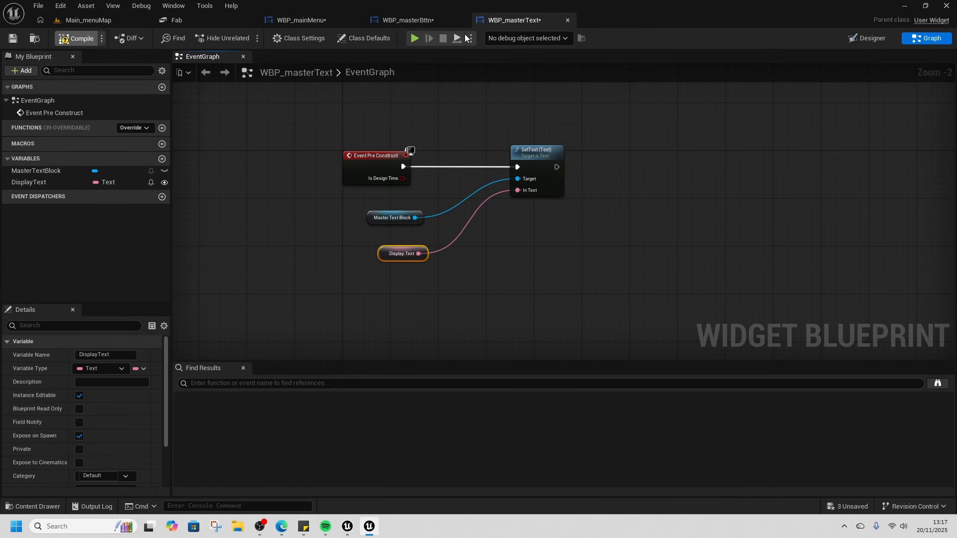
Step: Set the master text's Display Text to Start in WBP_masterBttn, save it, and check the buttons in WBP_mainMenu
{"action": "left_click", "coordinate": [406, 20]}
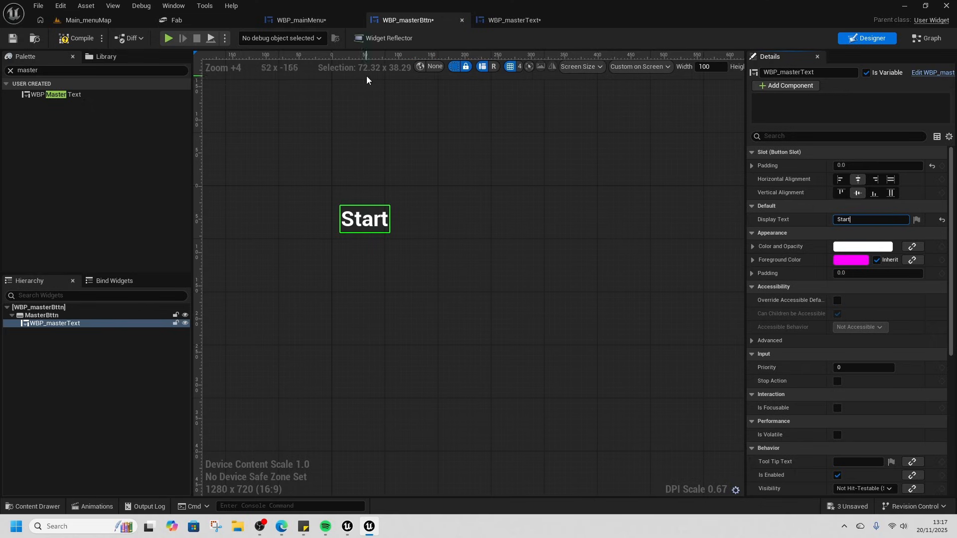
{"action": "left_click", "coordinate": [10, 40]}
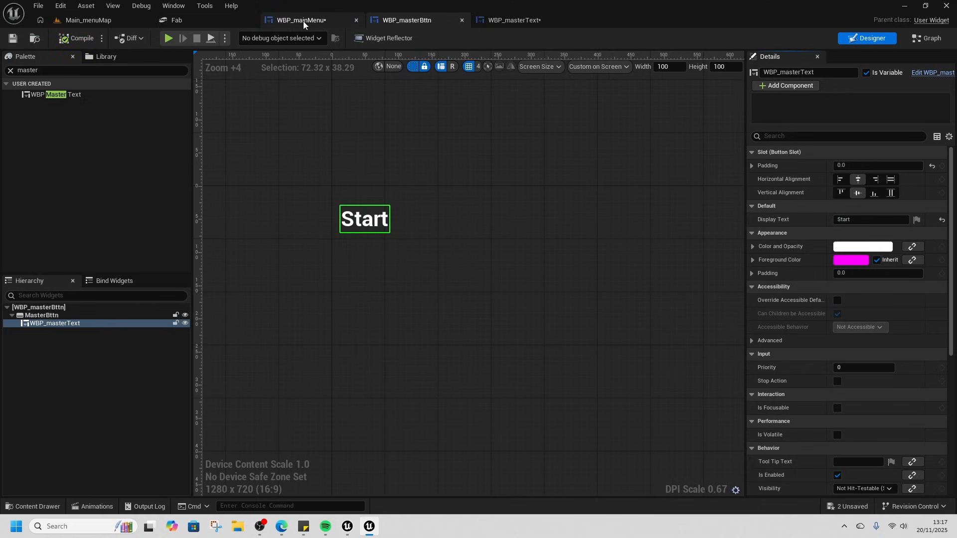
{"action": "left_click", "coordinate": [316, 21]}
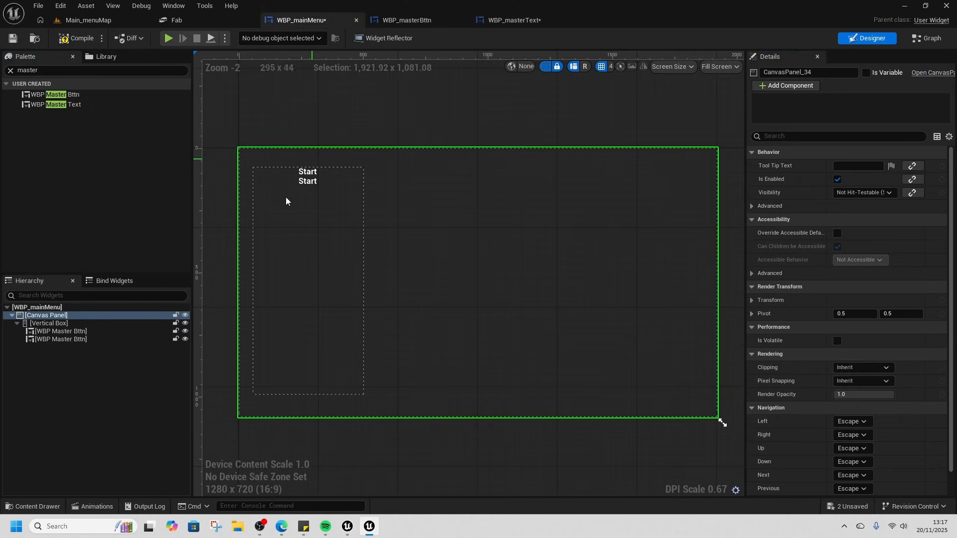
{"action": "left_click", "coordinate": [409, 22]}
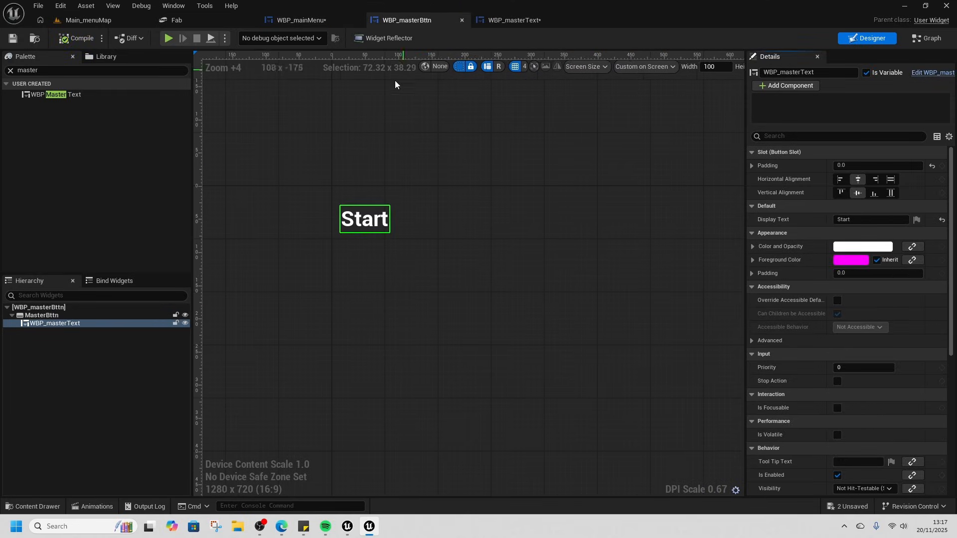
Step: Add a custom event named SetCustomText below the existing nodes in the WBP_masterText event graph
{"action": "left_click", "coordinate": [537, 20]}
{"action": "right_click_drag", "start_coordinate": [461, 284], "coordinate": [457, 253]}
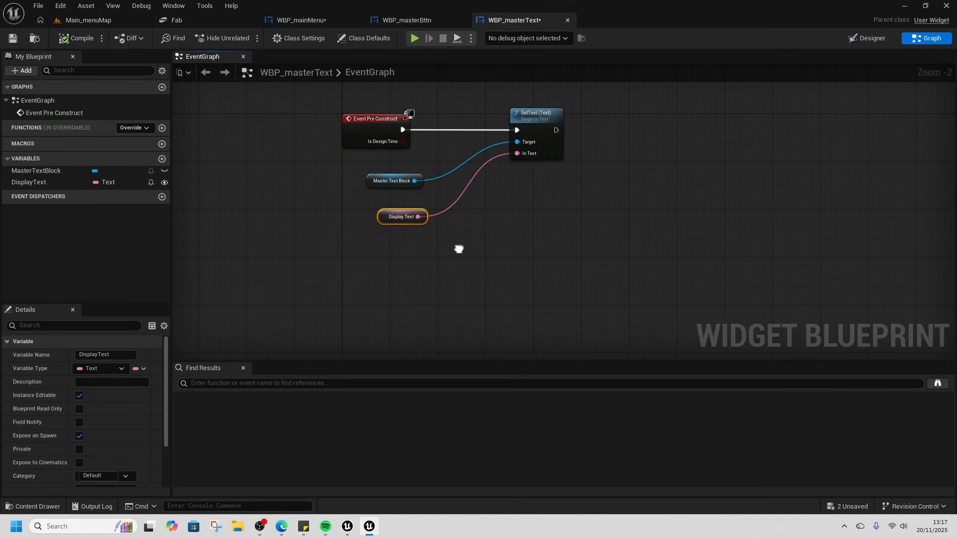
{"action": "scroll", "coordinate": [429, 277], "scroll_direction": "down", "scroll_amount": 1}
{"action": "right_click", "coordinate": [391, 264]}
{"action": "type", "text": "custom event"}
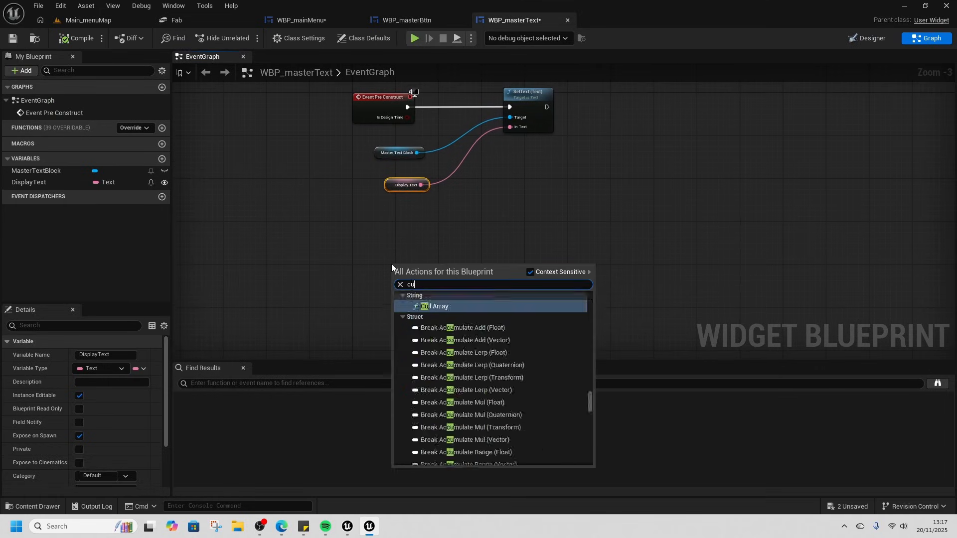
{"action": "left_click", "coordinate": [444, 307]}
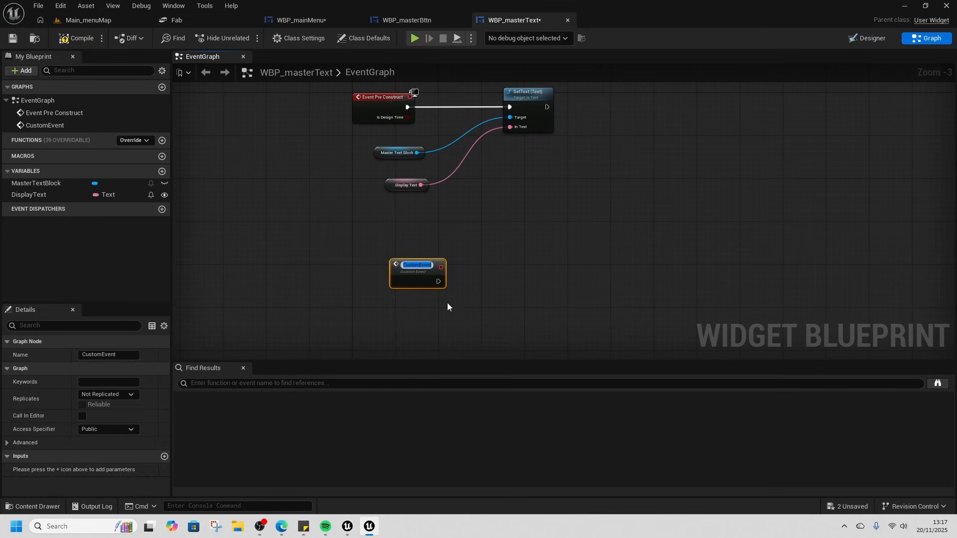
{"action": "type", "text": "SE"}
{"action": "key", "text": "BackSpace"}
{"action": "key", "text": "BackSpace"}
{"action": "type", "text": "et"}
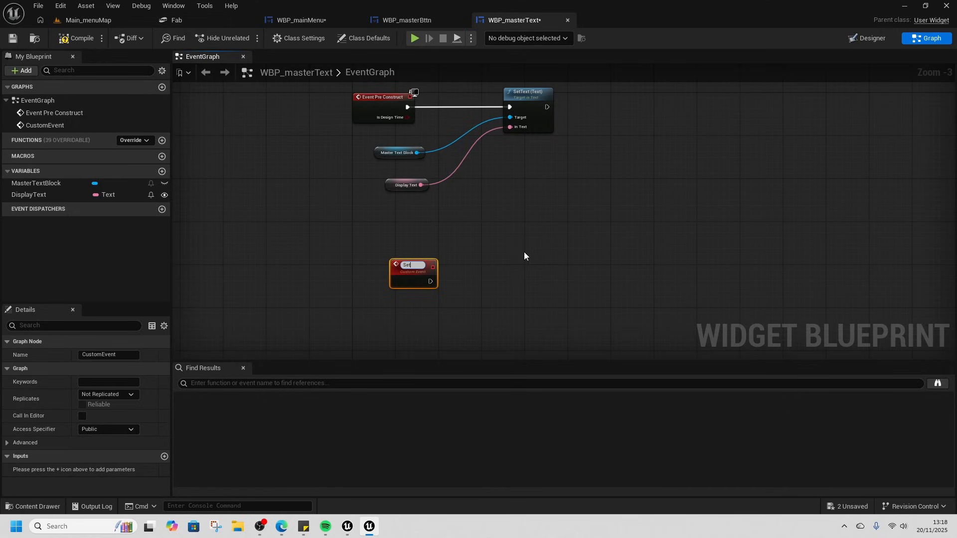
{"action": "type", "text": "CustomText"}
{"action": "key", "text": "Return"}
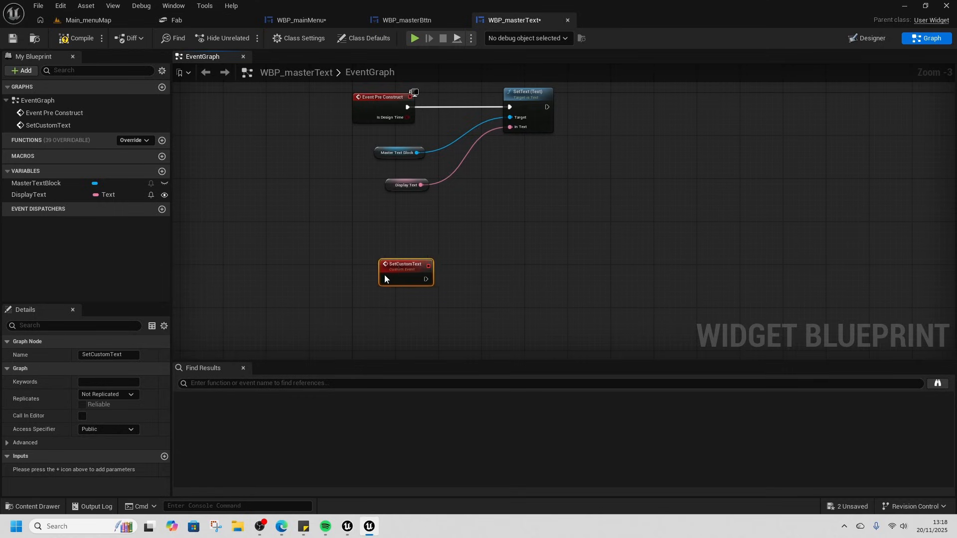
Step: Copy the SetText and Master Text Block nodes and place the copies beside the SetCustomText event
{"action": "left_click_drag", "start_coordinate": [400, 270], "coordinate": [368, 275]}
{"action": "right_click_drag", "start_coordinate": [444, 295], "coordinate": [446, 238]}
{"action": "left_click", "coordinate": [509, 97]}
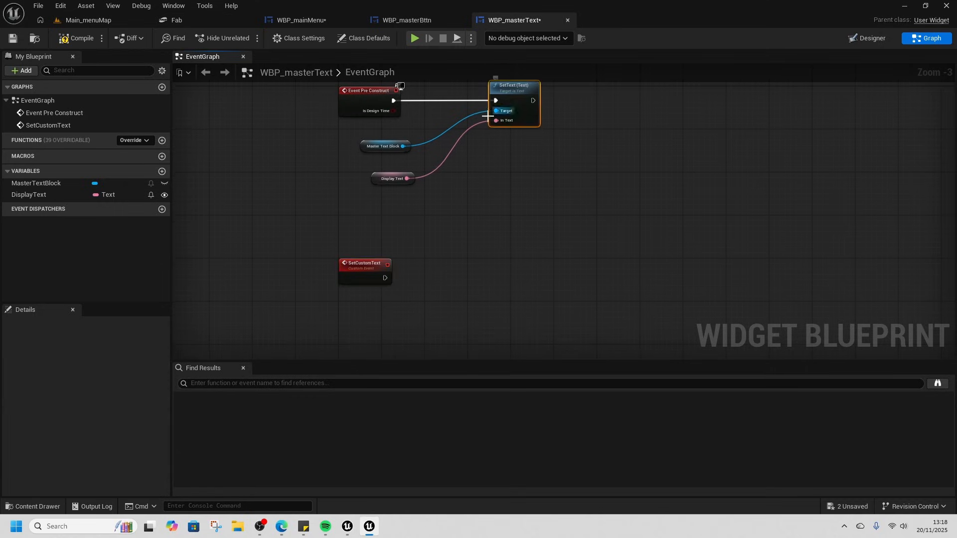
{"action": "right_click_drag", "start_coordinate": [440, 155], "coordinate": [428, 201]}
{"action": "left_click", "coordinate": [371, 194], "text": "ctrl"}
{"action": "key", "text": "ctrl+c"}
{"action": "key", "text": "ctrl+v"}
{"action": "left_click_drag", "start_coordinate": [618, 219], "coordinate": [445, 326]}
{"action": "right_click_drag", "start_coordinate": [394, 325], "coordinate": [444, 269]}
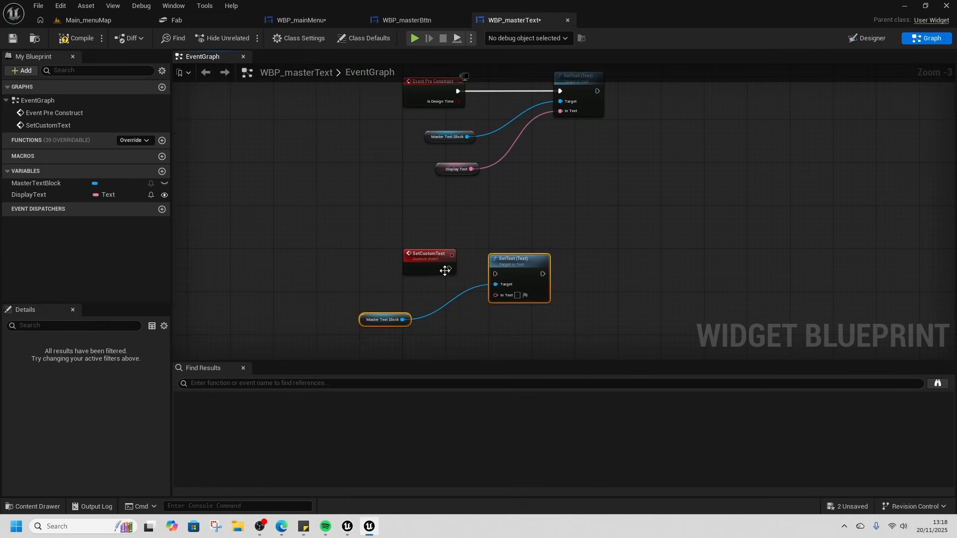
Step: Connect SetCustomText to the copied SetText node and turn its In Text pin into an input of the event
{"action": "left_click", "coordinate": [441, 262]}
{"action": "left_click_drag", "start_coordinate": [455, 268], "coordinate": [417, 262]}
{"action": "left_click_drag", "start_coordinate": [513, 291], "coordinate": [417, 262]}
{"action": "left_click_drag", "start_coordinate": [383, 319], "coordinate": [443, 304]}
Step: Rename the SetCustomText event's text input to CustomTextToDisplay and save WBP_masterText
{"action": "left_click", "coordinate": [434, 267]}
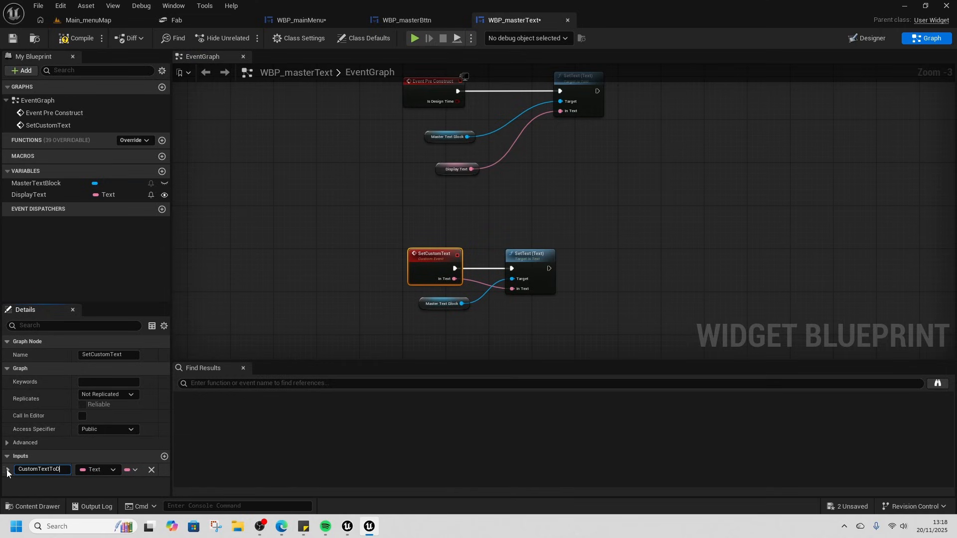
{"action": "type", "text": "y"}
{"action": "key", "text": "Return"}
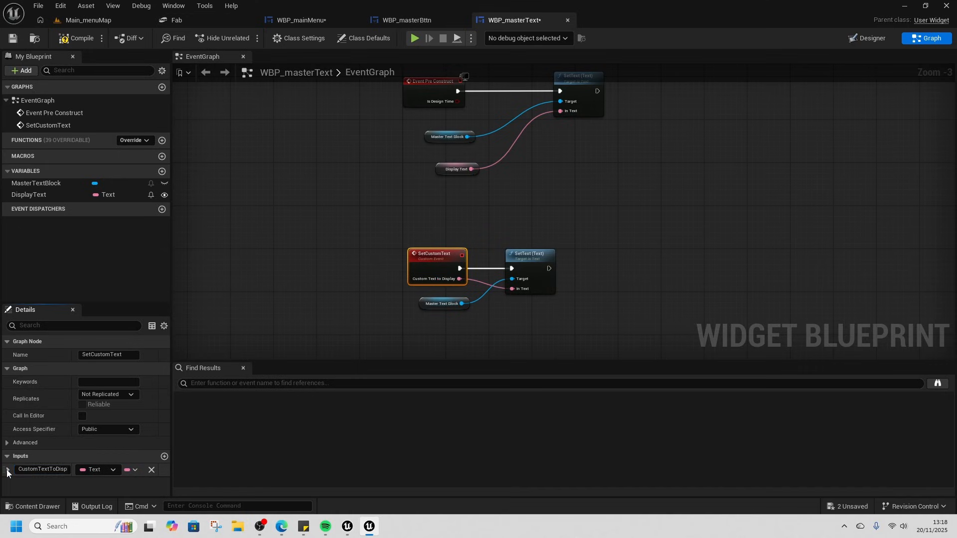
{"action": "left_click", "coordinate": [6, 46]}
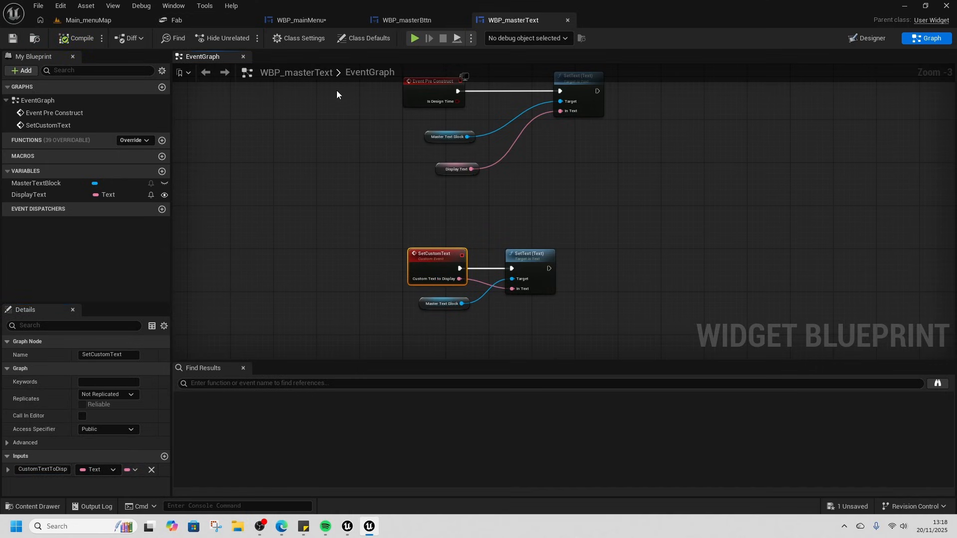
Step: In the WBP_masterBttn event graph, delete the Event Construct and Event Tick nodes, keeping only Event Pre Construct
{"action": "left_click", "coordinate": [404, 21]}
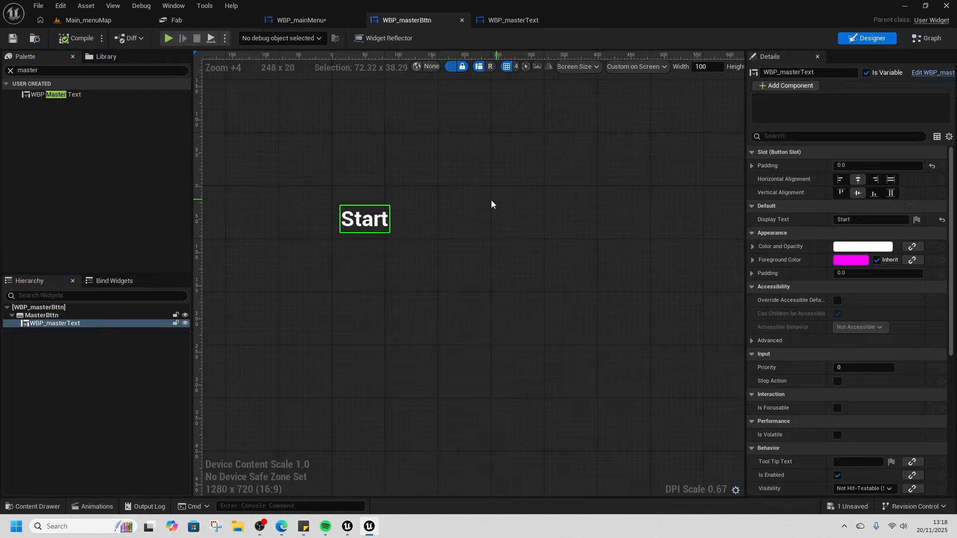
{"action": "left_click", "coordinate": [926, 39]}
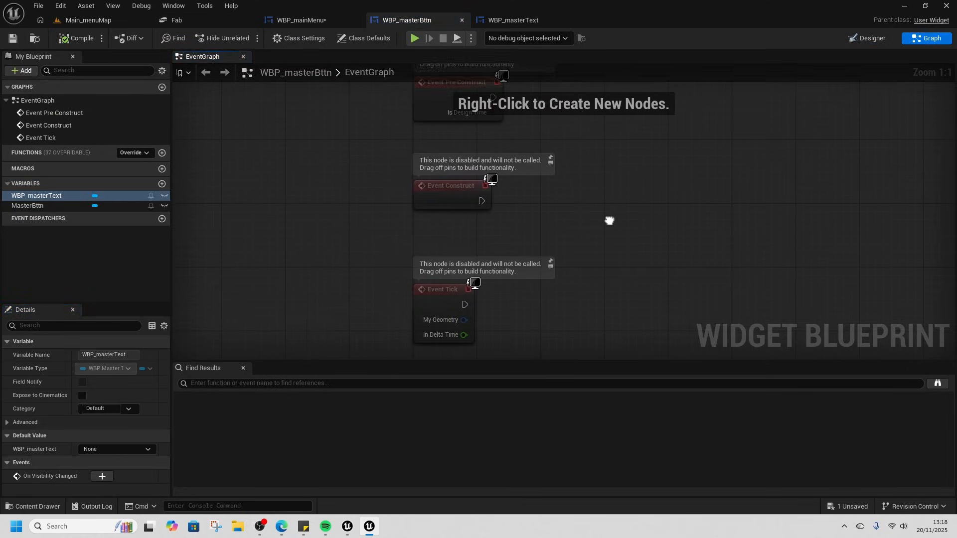
{"action": "right_click_drag", "start_coordinate": [439, 195], "coordinate": [399, 326]}
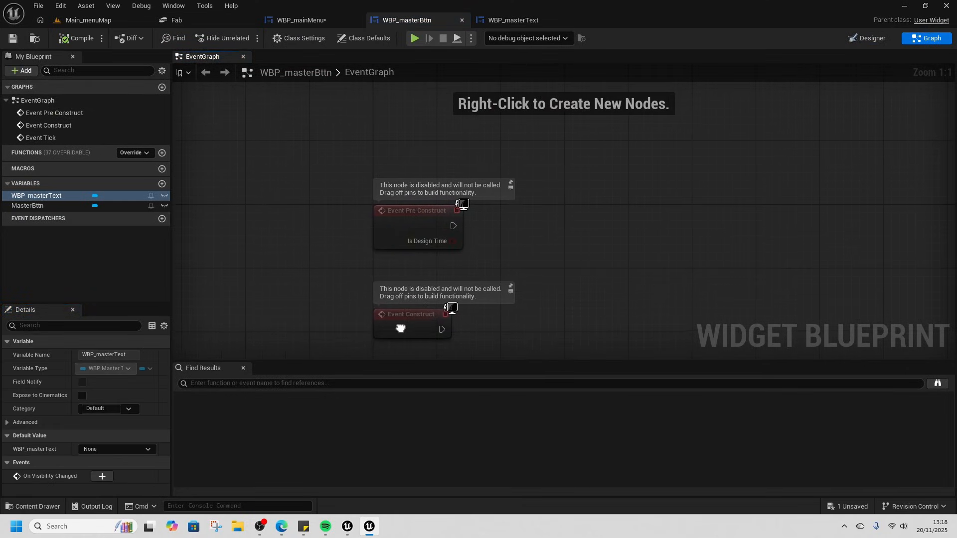
{"action": "right_click_drag", "start_coordinate": [438, 151], "coordinate": [469, 46]}
{"action": "left_click_drag", "start_coordinate": [338, 171], "coordinate": [465, 310]}
{"action": "key", "text": "Delete"}
{"action": "right_click_drag", "start_coordinate": [498, 254], "coordinate": [480, 293]}
{"action": "left_click", "coordinate": [418, 179]}
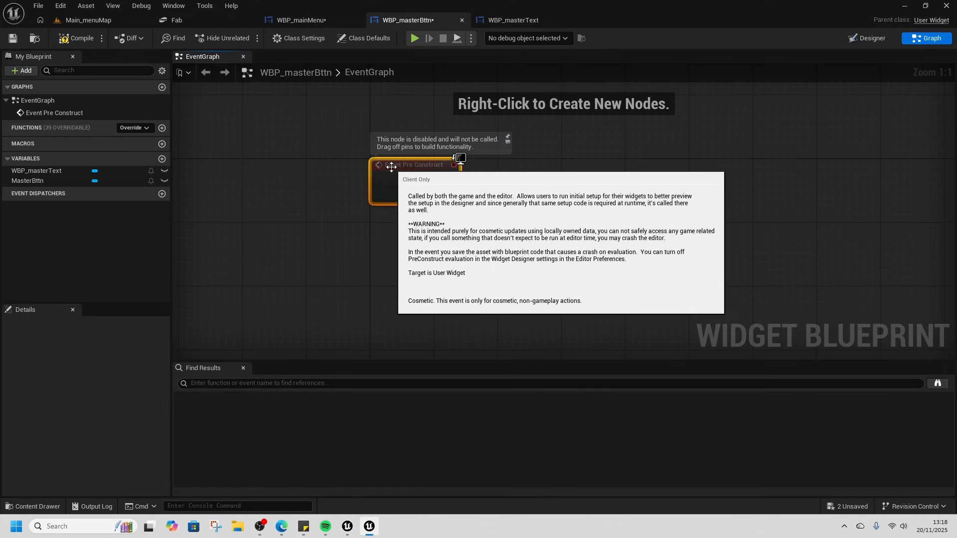
Step: Add a WBP_masterText getter, call Set Custom Text on it, and run that call from Event Pre Construct
{"action": "left_click_drag", "start_coordinate": [46, 172], "coordinate": [398, 233]}
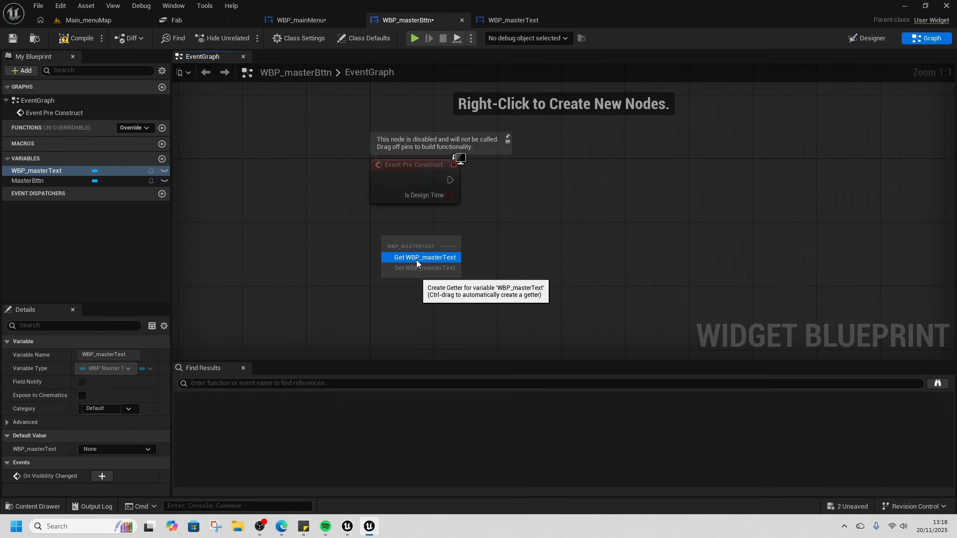
{"action": "left_click", "coordinate": [423, 258]}
{"action": "left_click_drag", "start_coordinate": [440, 240], "coordinate": [547, 198]}
{"action": "type", "text": "set text"}
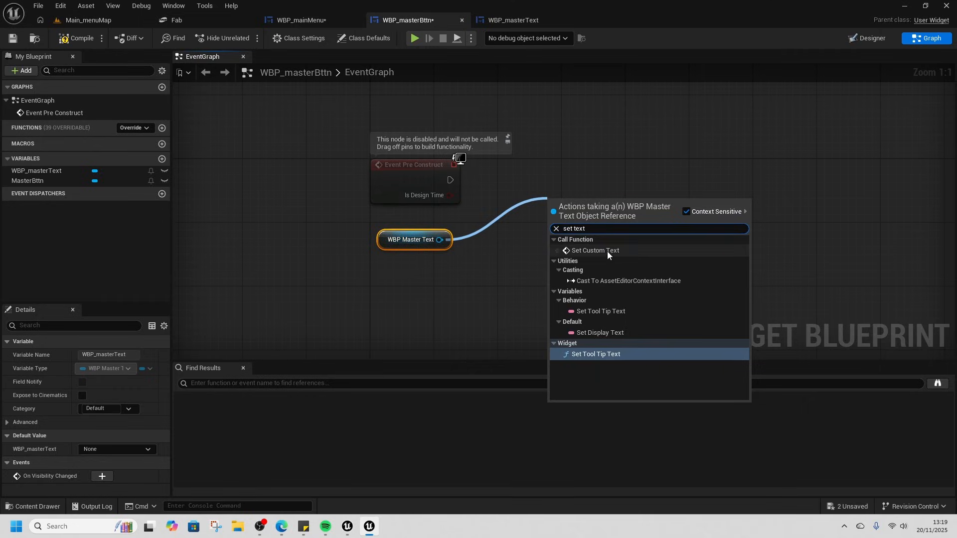
{"action": "left_click", "coordinate": [607, 250]}
{"action": "left_click_drag", "start_coordinate": [571, 180], "coordinate": [564, 172]}
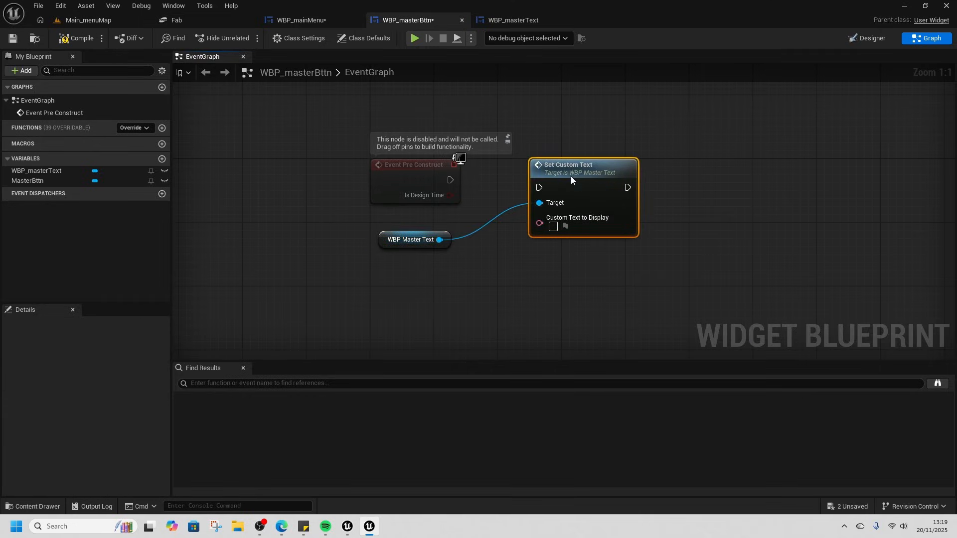
{"action": "left_click_drag", "start_coordinate": [450, 180], "coordinate": [540, 189]}
Step: Promote the Custom Text to Display input to a variable, make it Instance Editable and Expose on Spawn, and compile
{"action": "left_click_drag", "start_coordinate": [539, 223], "coordinate": [442, 282]}
{"action": "left_click", "coordinate": [486, 442]}
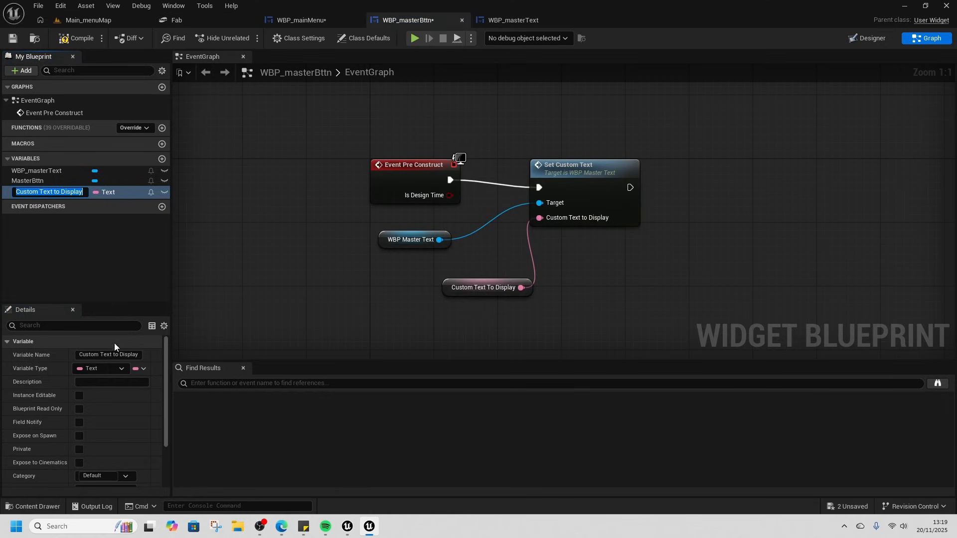
{"action": "left_click", "coordinate": [79, 395]}
{"action": "left_click", "coordinate": [80, 436]}
{"action": "left_click", "coordinate": [77, 38]}
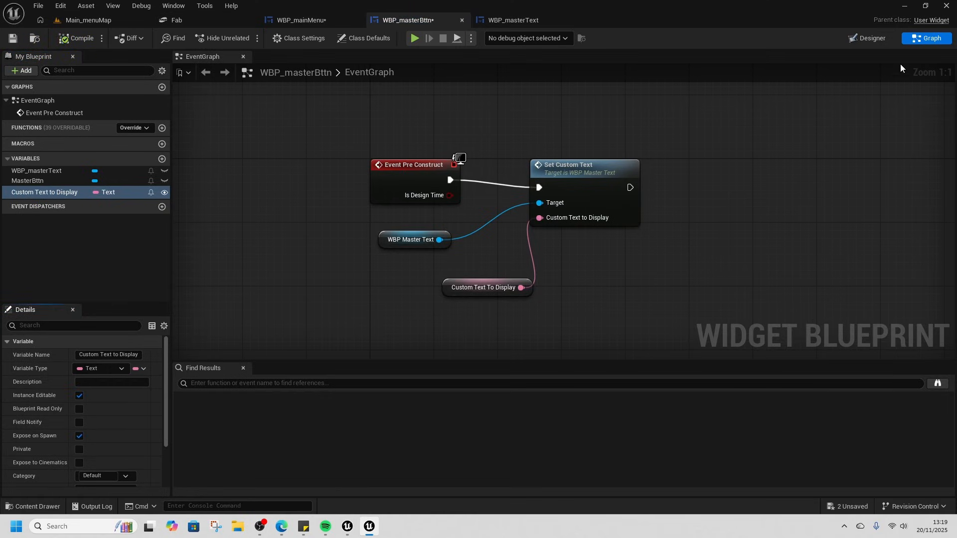
Step: In WBP_mainMenu, set the first master button's Custom Text To Display to Start, with horizontal alignment on fill
{"action": "left_click", "coordinate": [867, 38]}
{"action": "left_click", "coordinate": [857, 219]}
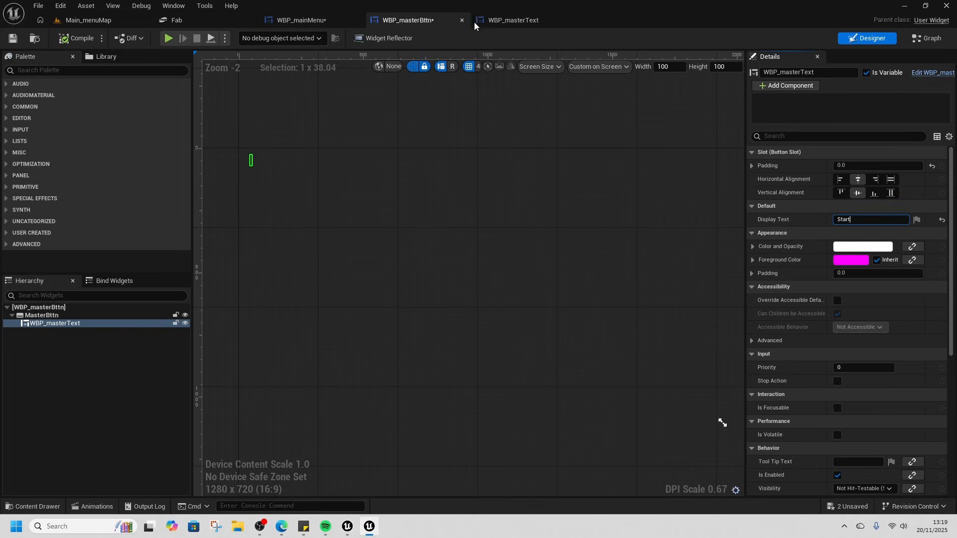
{"action": "left_click", "coordinate": [304, 21]}
{"action": "left_click", "coordinate": [100, 331]}
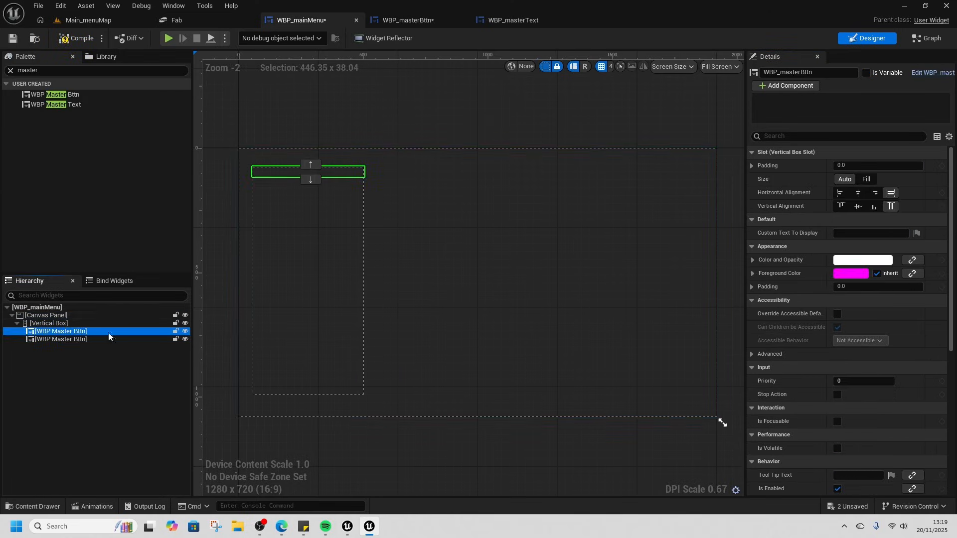
{"action": "left_click", "coordinate": [839, 233]}
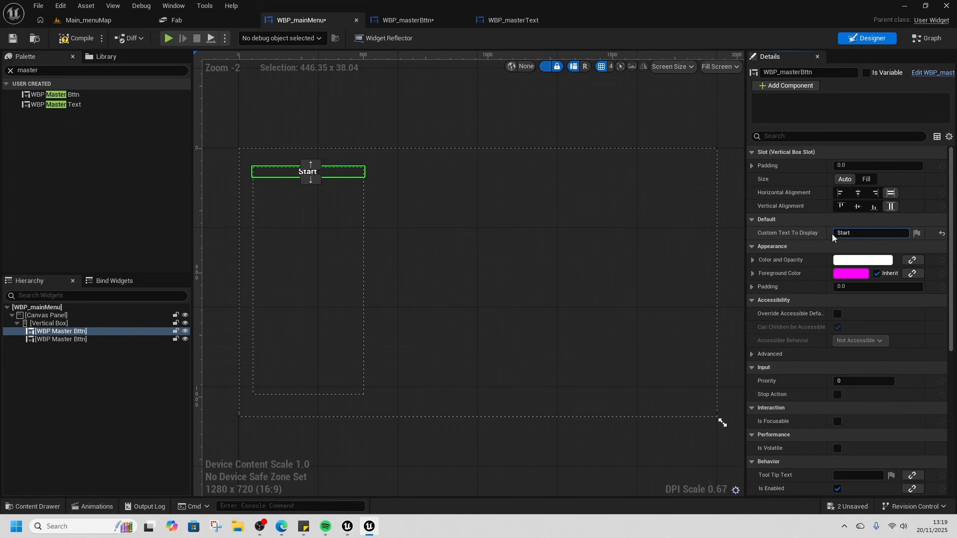
{"action": "left_click", "coordinate": [844, 196]}
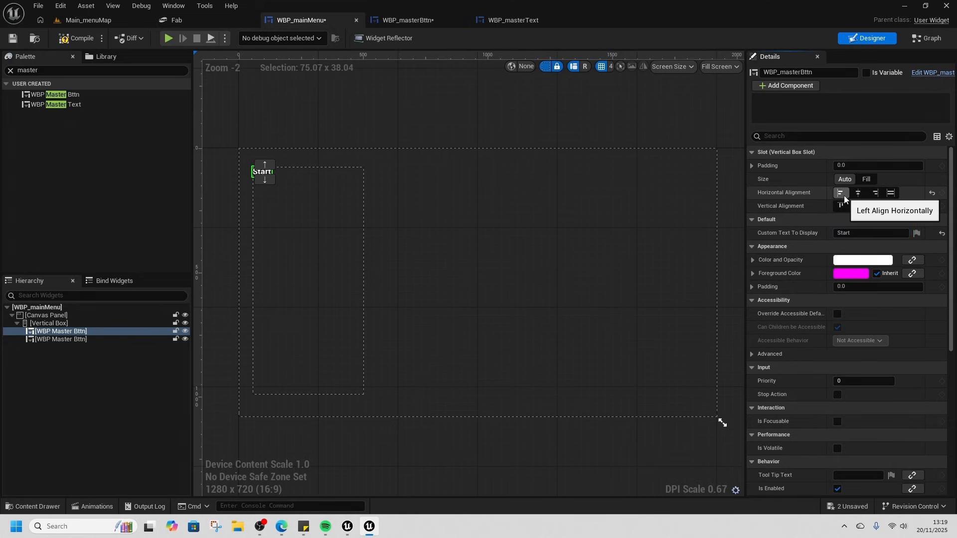
{"action": "left_click", "coordinate": [890, 193]}
Step: Set the second master button's Custom Text To Display to Quit, and compile and save WBP_mainMenu
{"action": "left_click", "coordinate": [74, 339]}
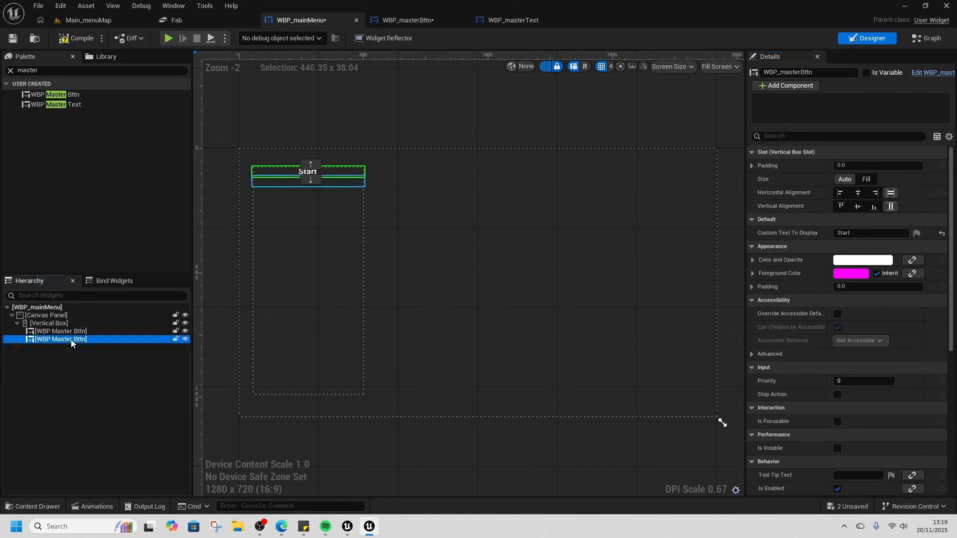
{"action": "left_click", "coordinate": [857, 233]}
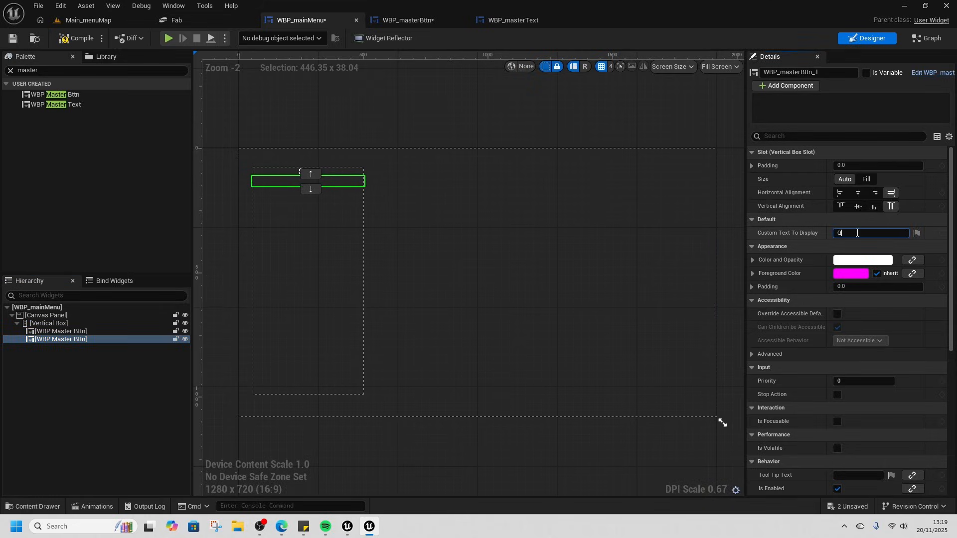
{"action": "type", "text": "Quit"}
{"action": "key", "text": "Return"}
{"action": "left_click", "coordinate": [412, 128]}
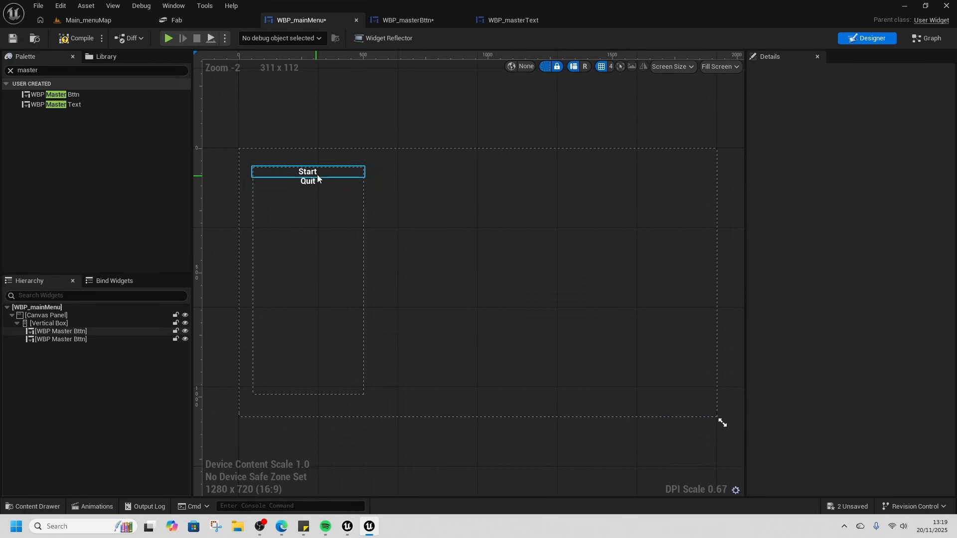
{"action": "left_click", "coordinate": [79, 39]}
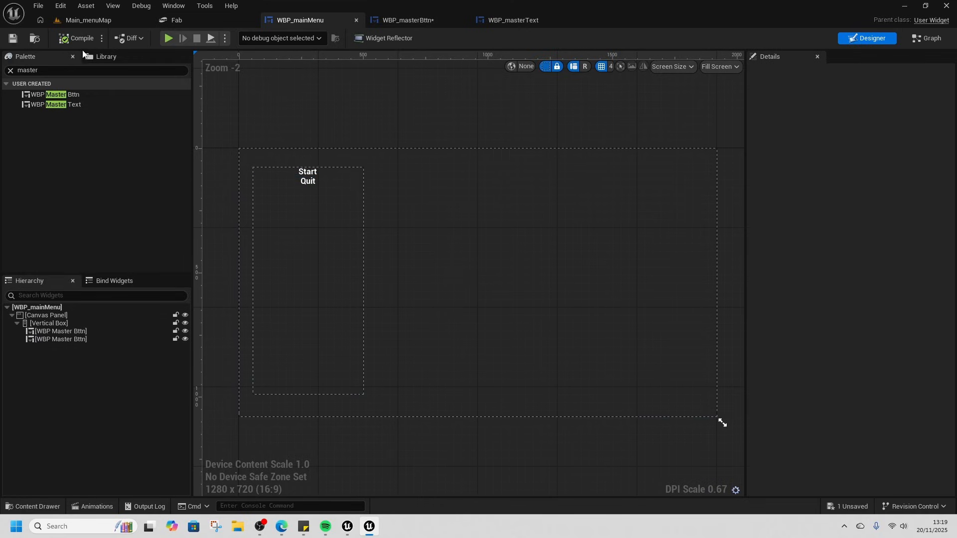
Step: Align WBP_masterText left horizontally and centred vertically inside WBP_masterBttn, compile and save it, and check the main menu
{"action": "left_click", "coordinate": [409, 22]}
{"action": "left_click", "coordinate": [75, 324]}
{"action": "left_click", "coordinate": [841, 181]}
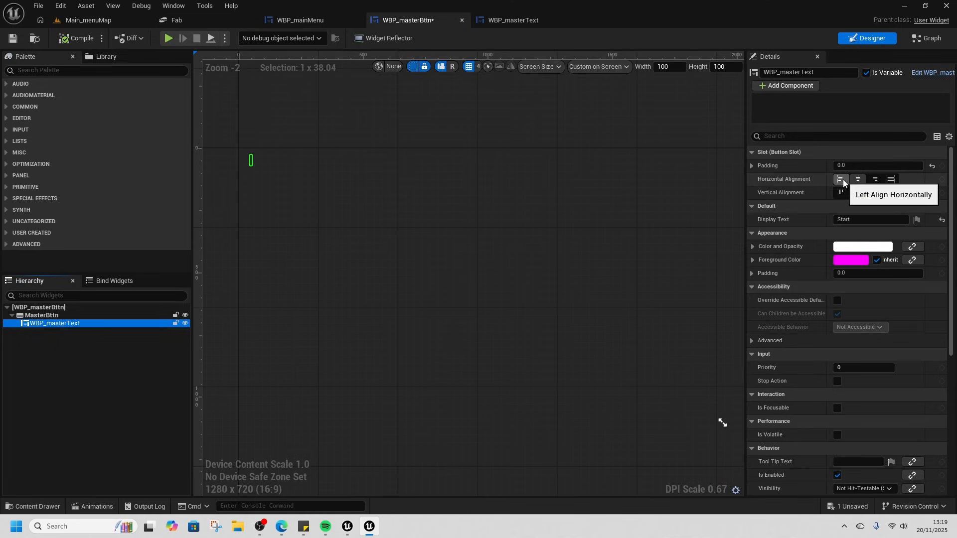
{"action": "left_click", "coordinate": [857, 193]}
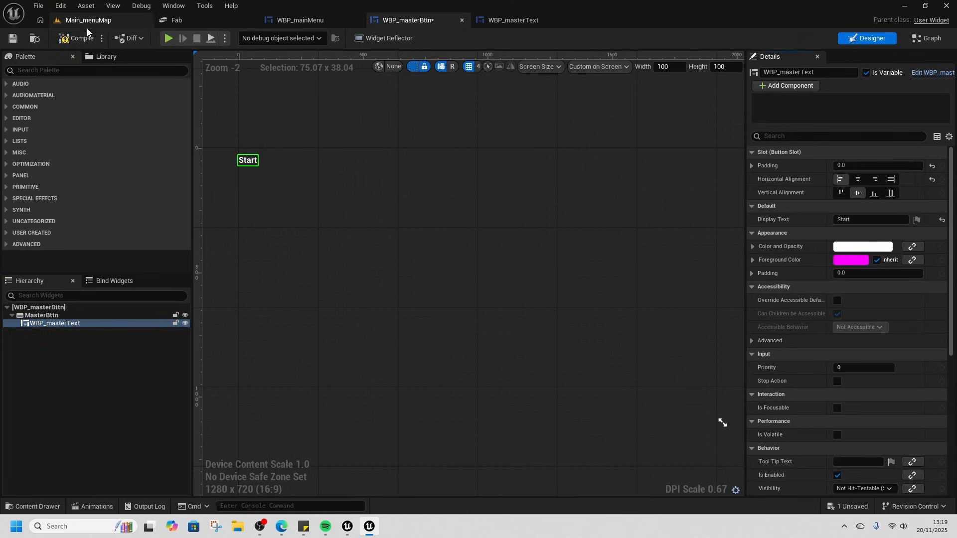
{"action": "left_click", "coordinate": [76, 39]}
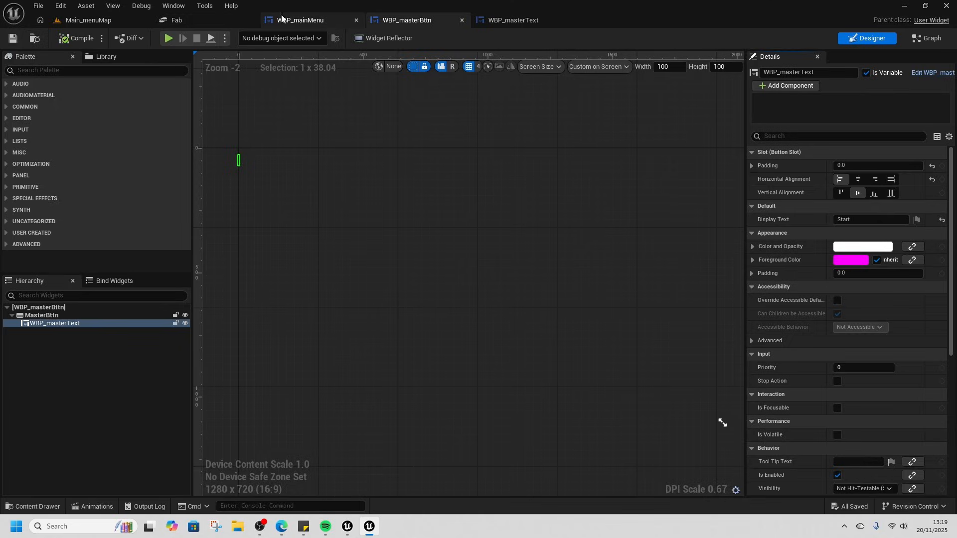
{"action": "left_click", "coordinate": [301, 21]}
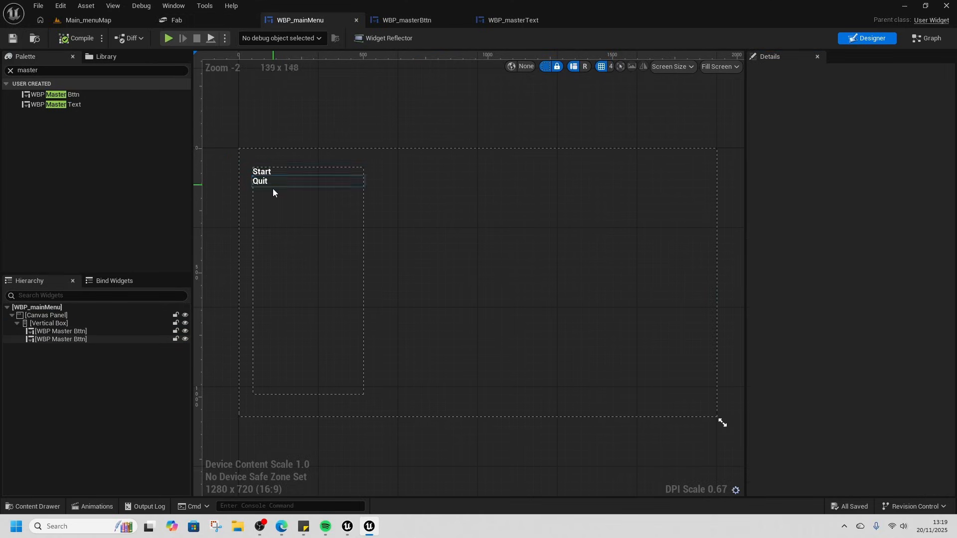
Step: Set the left padding of WBP_masterText in WBP_masterBttn to 15 and check the main menu layout
{"action": "left_click", "coordinate": [407, 21]}
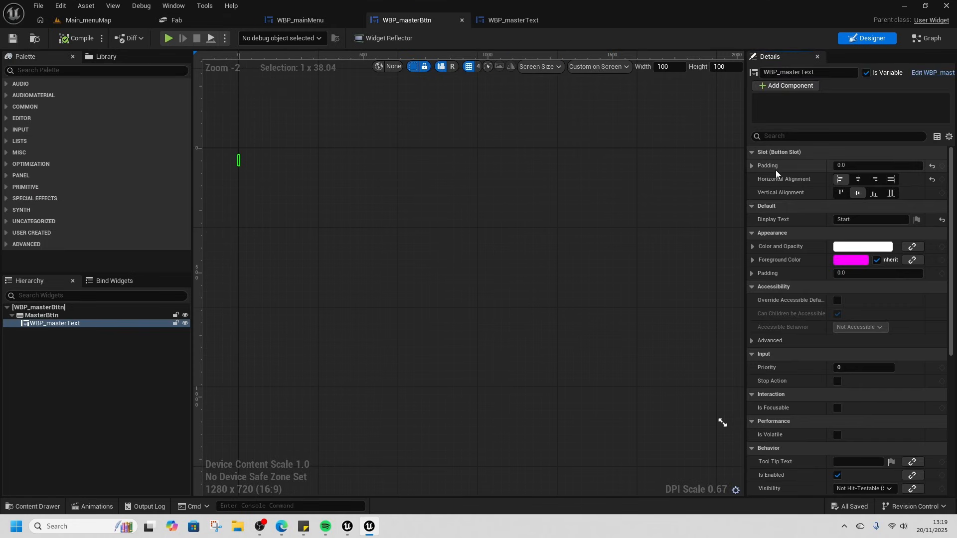
{"action": "left_click", "coordinate": [752, 166]}
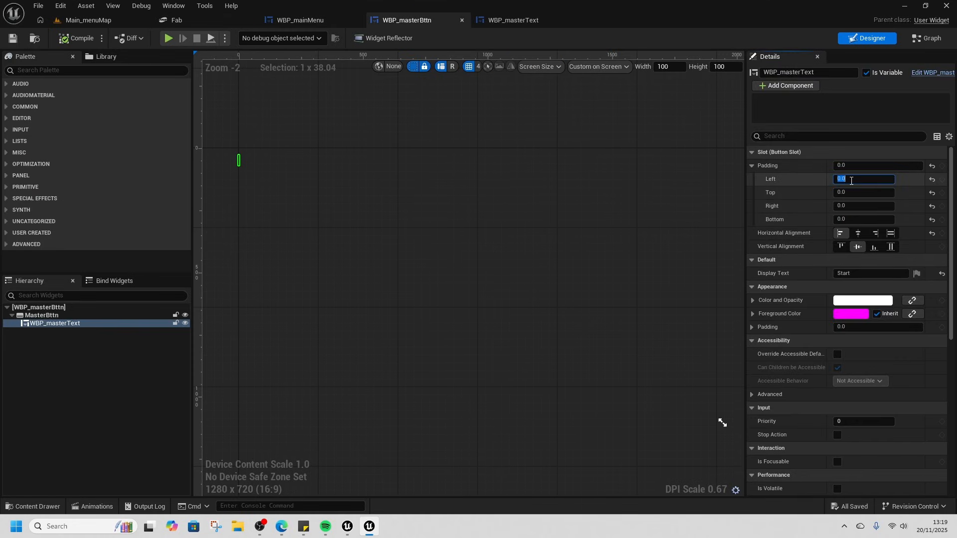
{"action": "left_click", "coordinate": [851, 181]}
{"action": "type", "text": "15"}
{"action": "key", "text": "Return"}
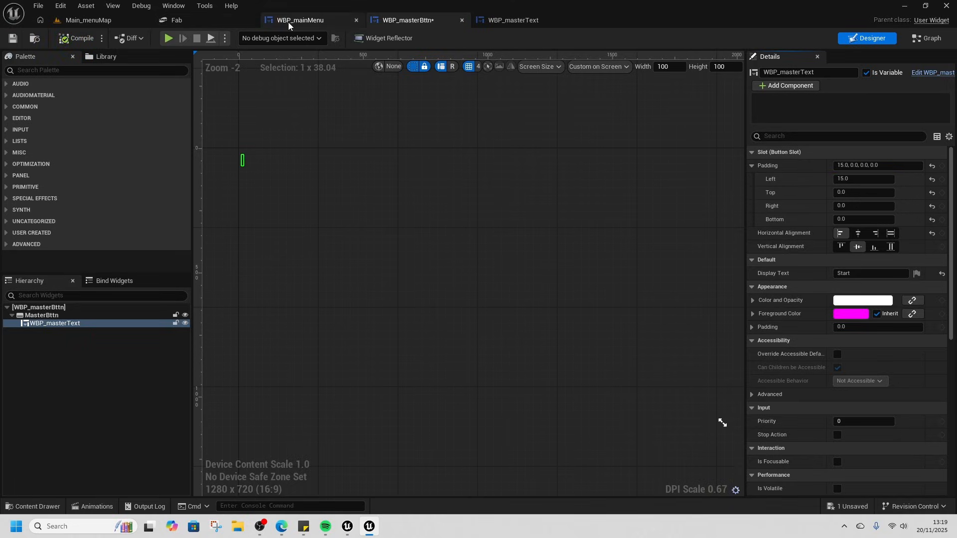
{"action": "left_click", "coordinate": [285, 21]}
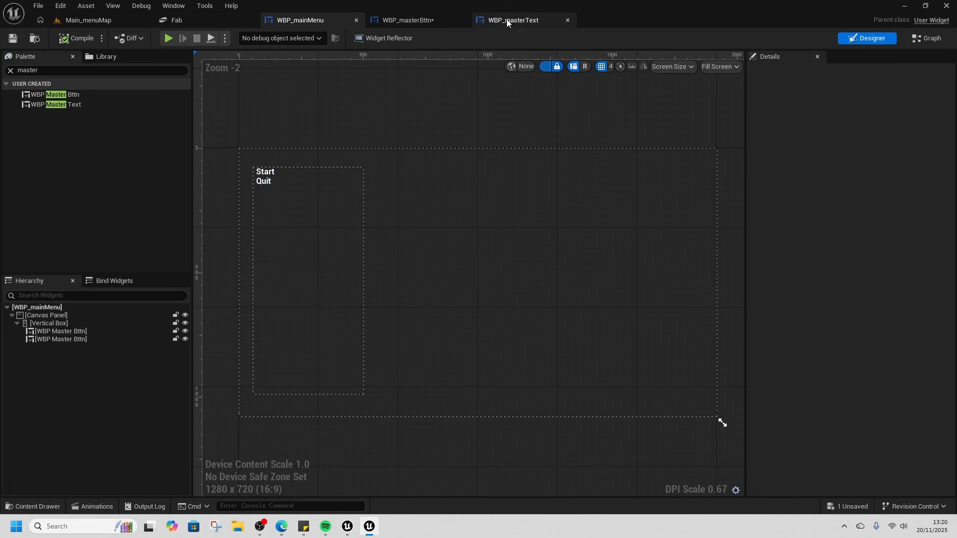
Step: Review the MasterBttn style's sound options in WBP_masterBttn and switch to the browser's Kenney Interface Sounds page
{"action": "left_click", "coordinate": [433, 24]}
{"action": "scroll", "coordinate": [832, 319], "scroll_direction": "down", "scroll_amount": 5}
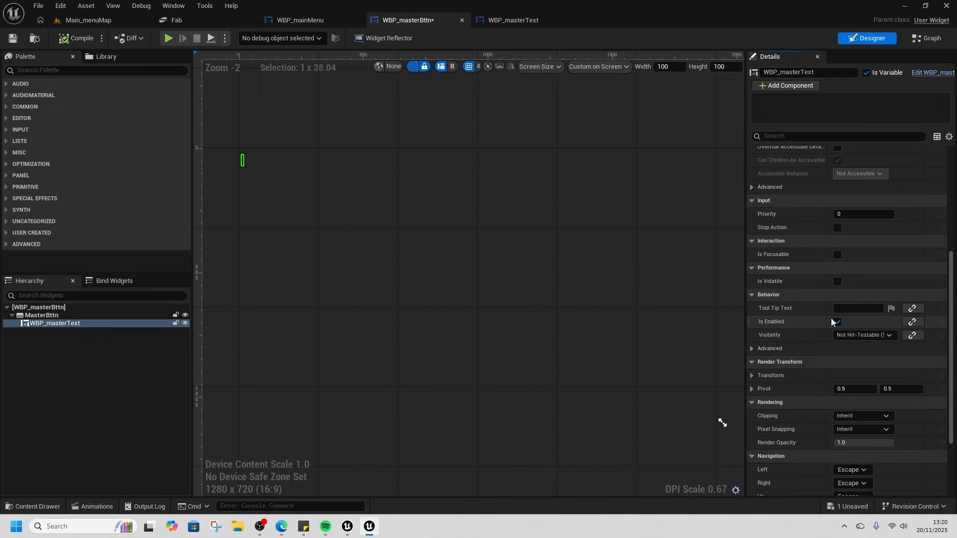
{"action": "left_click", "coordinate": [48, 316]}
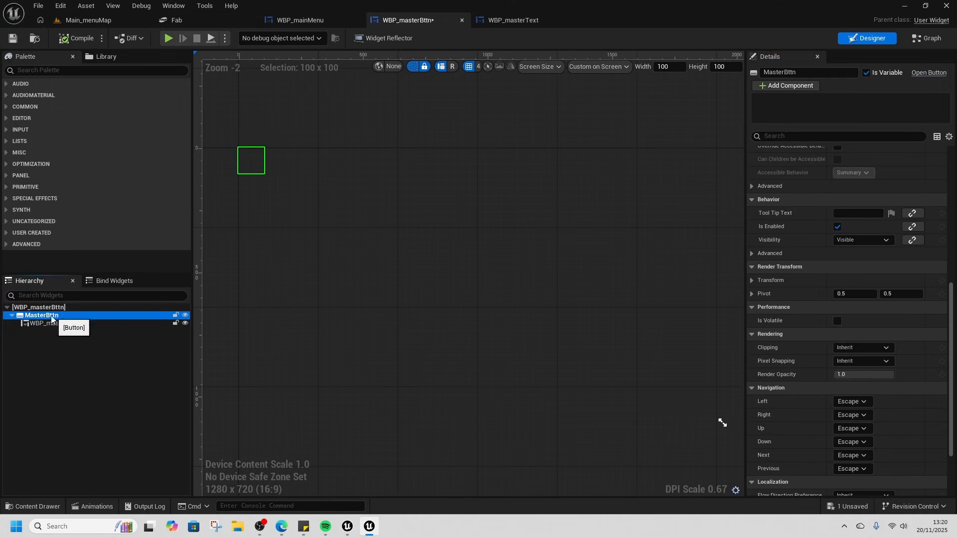
{"action": "scroll", "coordinate": [860, 392], "scroll_direction": "down", "scroll_amount": 1}
{"action": "scroll", "coordinate": [827, 342], "scroll_direction": "up", "scroll_amount": 6}
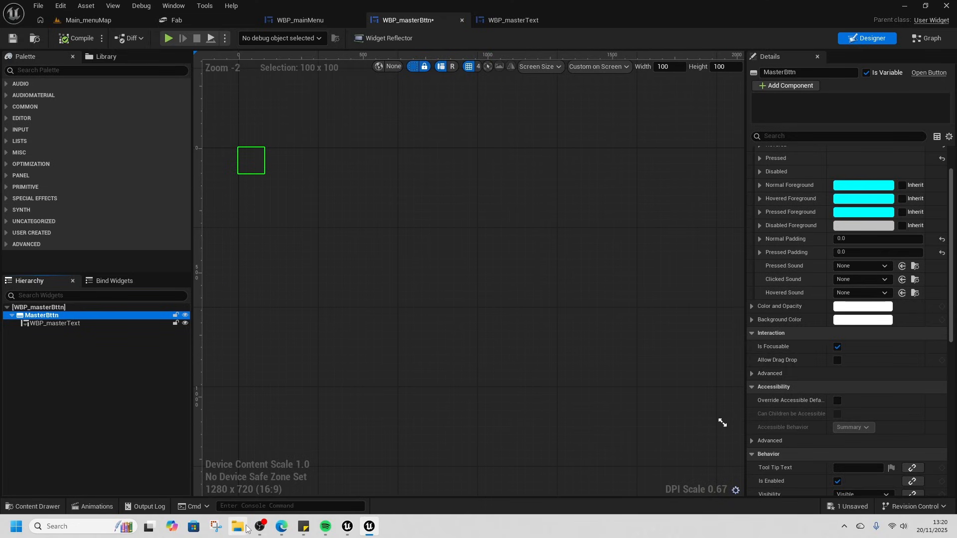
{"action": "left_click", "coordinate": [282, 526]}
{"action": "left_click", "coordinate": [90, 9]}
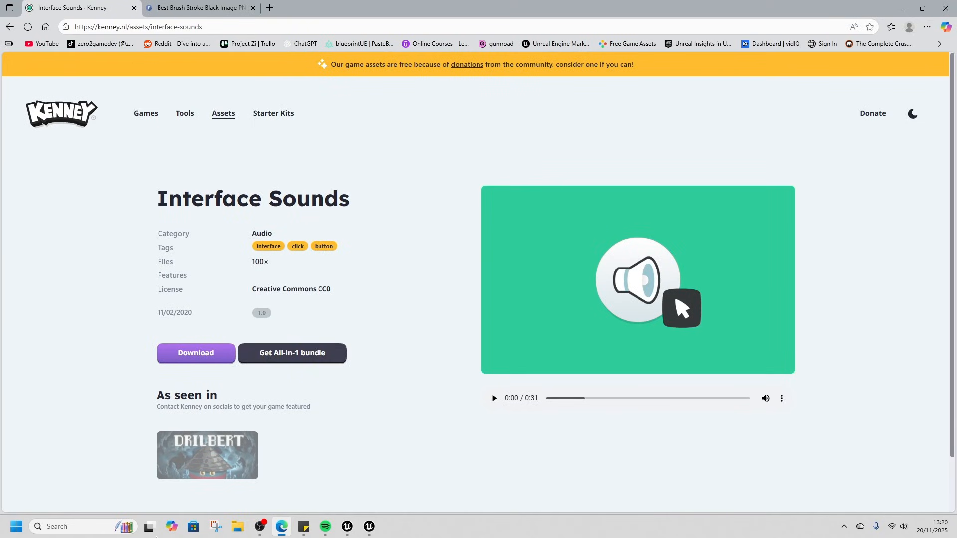
Step: In File Explorer, open the downloaded kenney_ui-audio pack's Audio folder and select the mouseclick1 and rollover6 sound files
{"action": "left_click", "coordinate": [237, 526]}
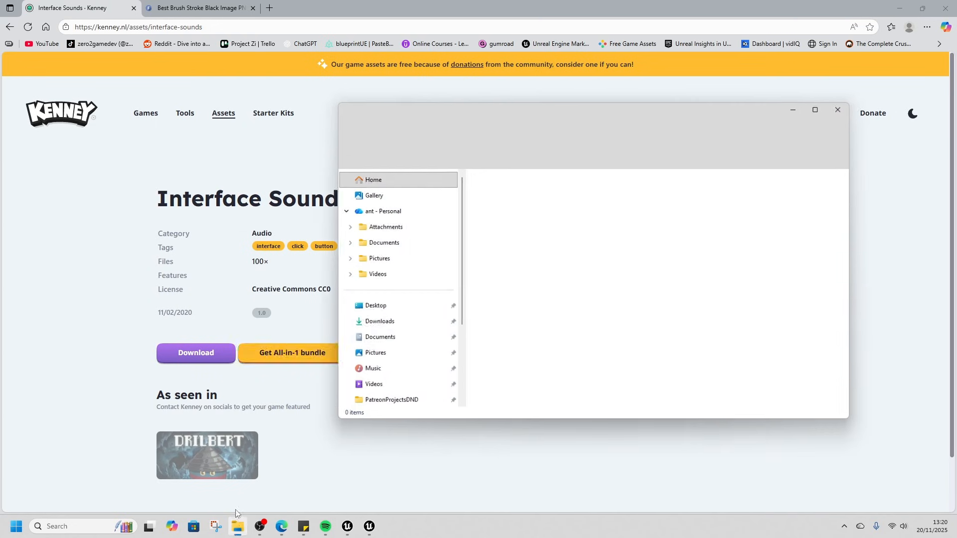
{"action": "left_click", "coordinate": [386, 322]}
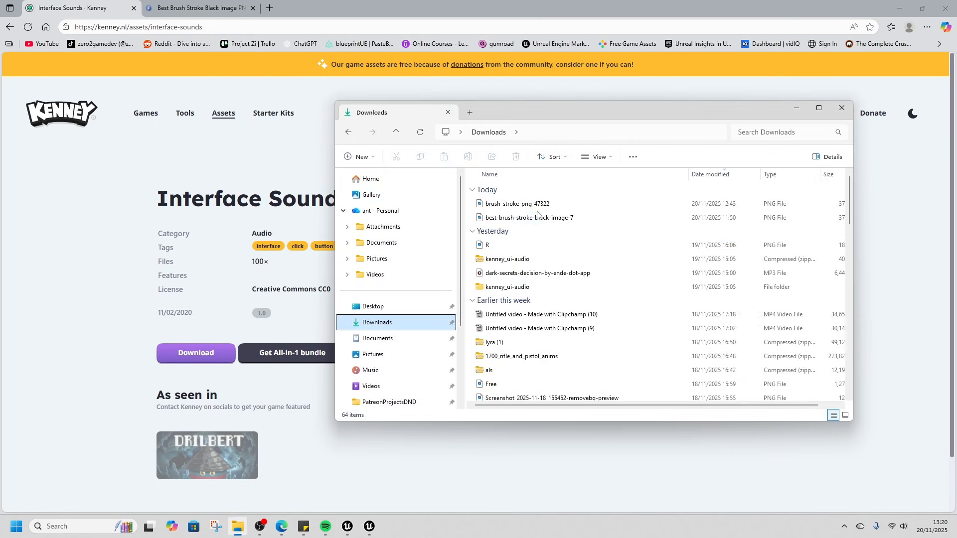
{"action": "double_click", "coordinate": [506, 287]}
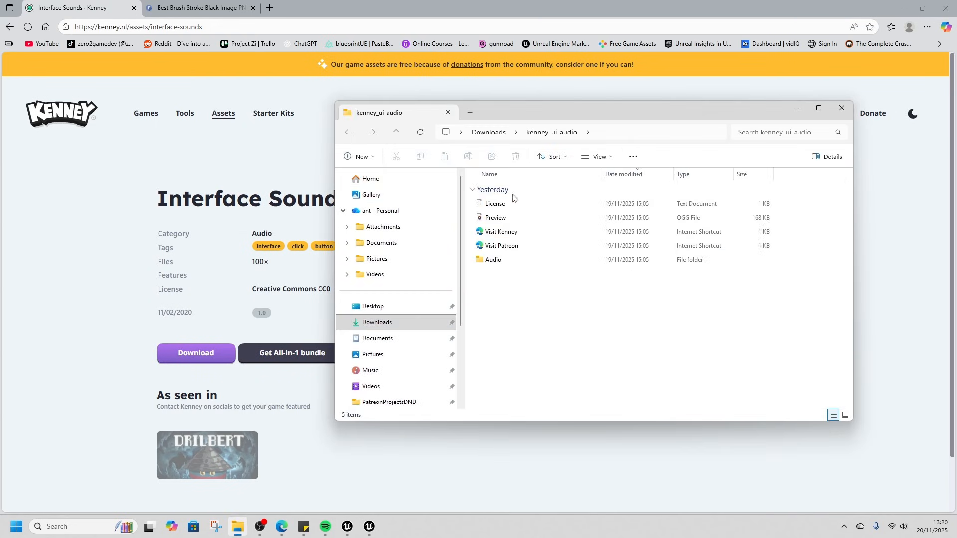
{"action": "double_click", "coordinate": [498, 260]}
{"action": "scroll", "coordinate": [513, 249], "scroll_direction": "down", "scroll_amount": 5}
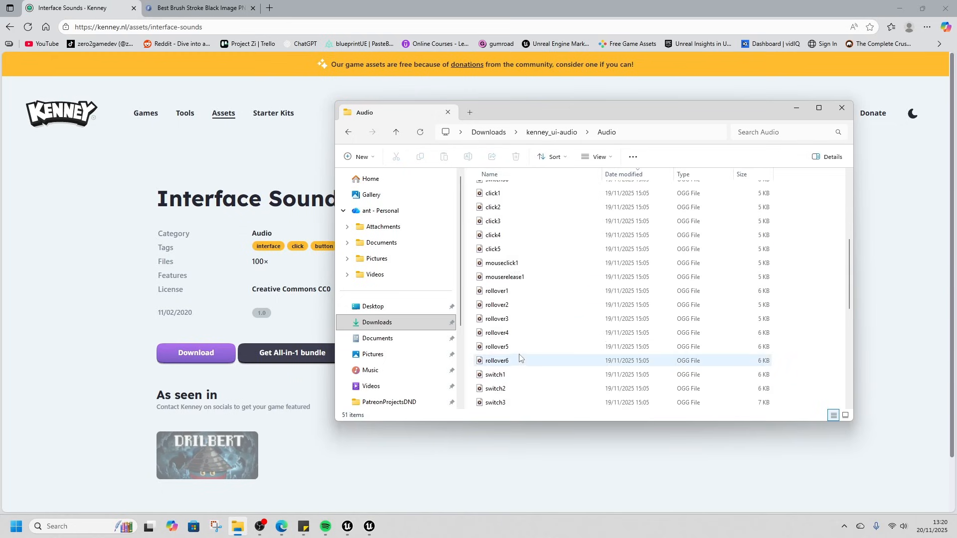
{"action": "left_click", "coordinate": [511, 263]}
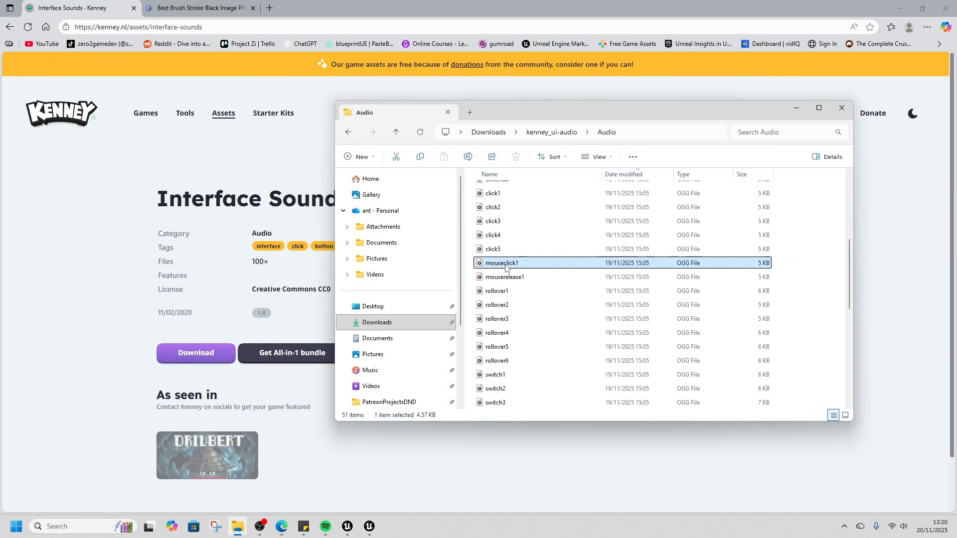
{"action": "left_click", "coordinate": [515, 362], "text": "ctrl"}
{"action": "scroll", "coordinate": [555, 311], "scroll_direction": "up", "scroll_amount": 4}
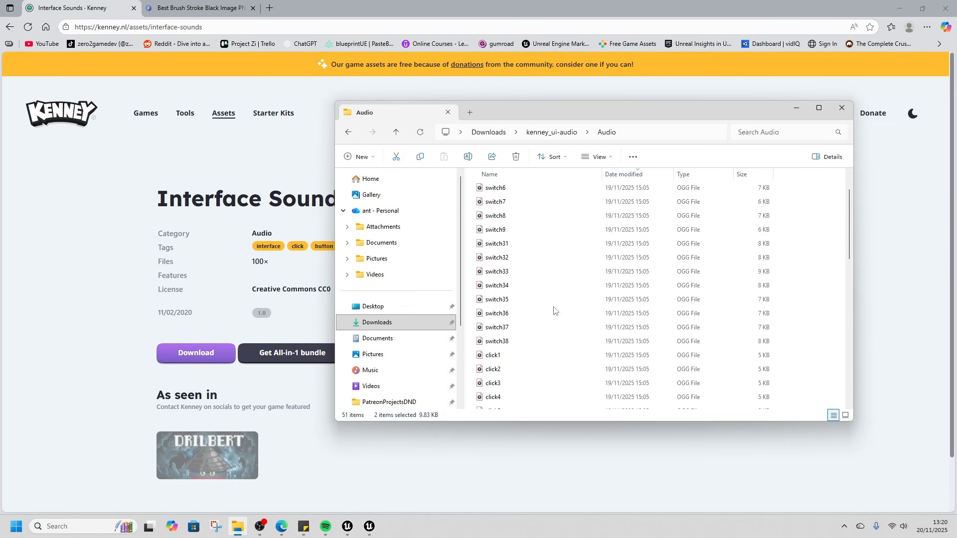
{"action": "scroll", "coordinate": [548, 309], "scroll_direction": "down", "scroll_amount": 6}
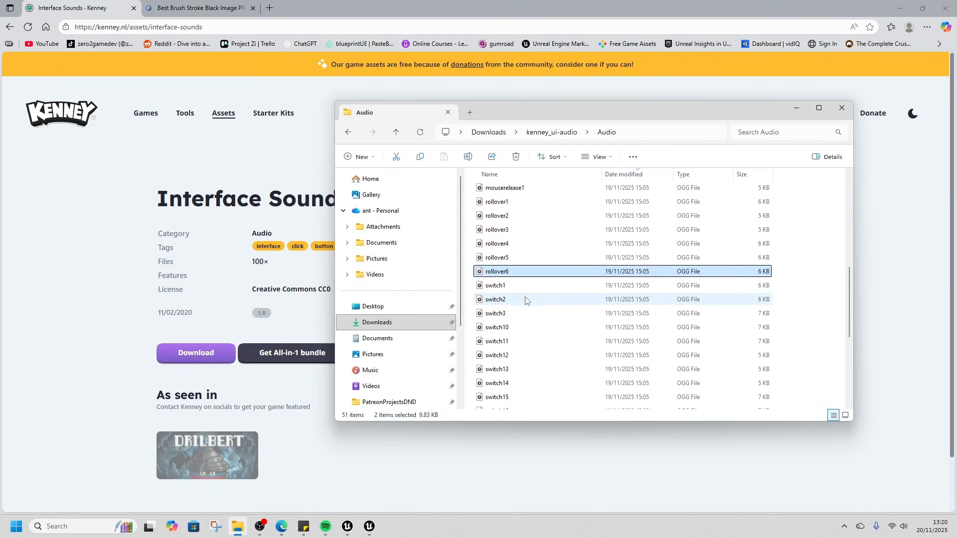
Step: Import the selected mouseclick1 and rollover6 sound files into Unreal's Content/Widgets/MasterWidgets folder
{"action": "left_click", "coordinate": [370, 526]}
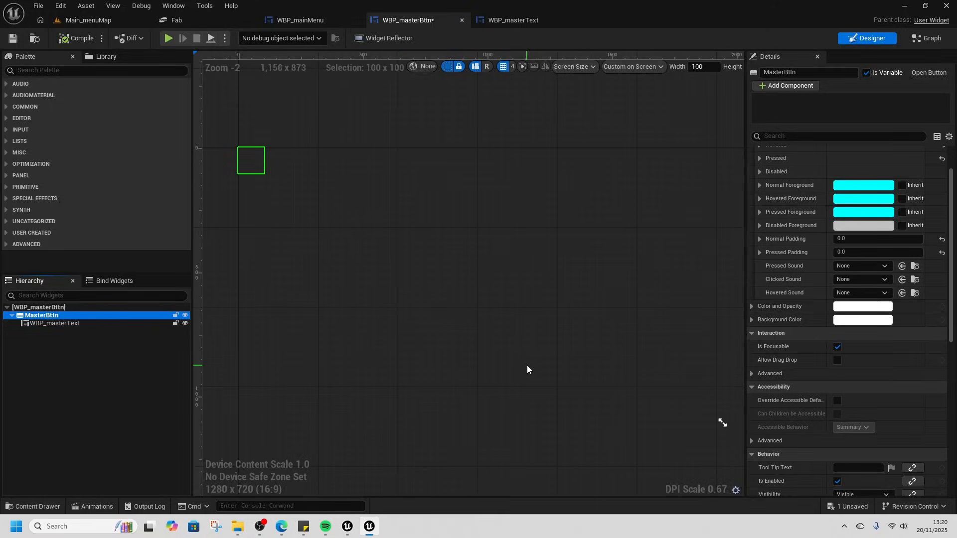
{"action": "left_click", "coordinate": [239, 526]}
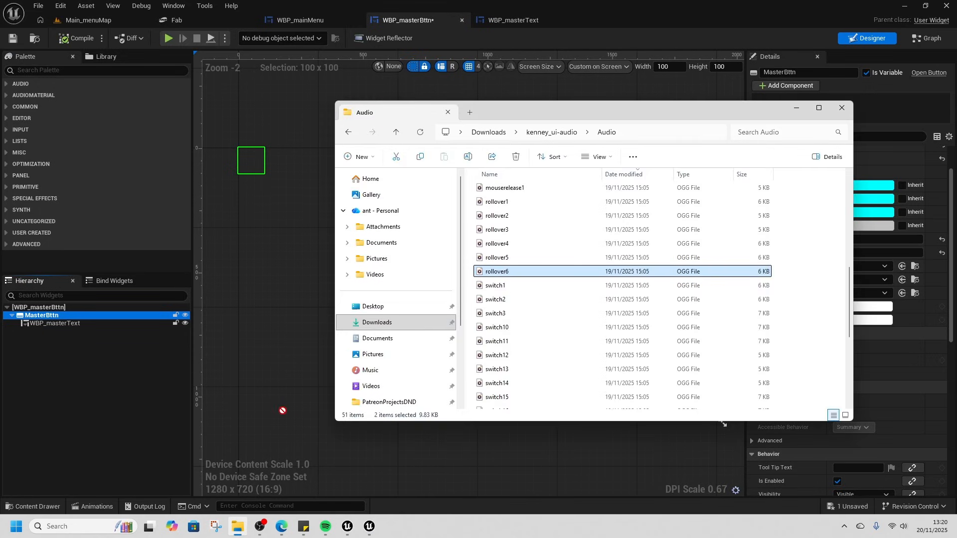
{"action": "left_click_drag", "start_coordinate": [75, 496], "coordinate": [400, 450]}
{"action": "left_click", "coordinate": [52, 508]}
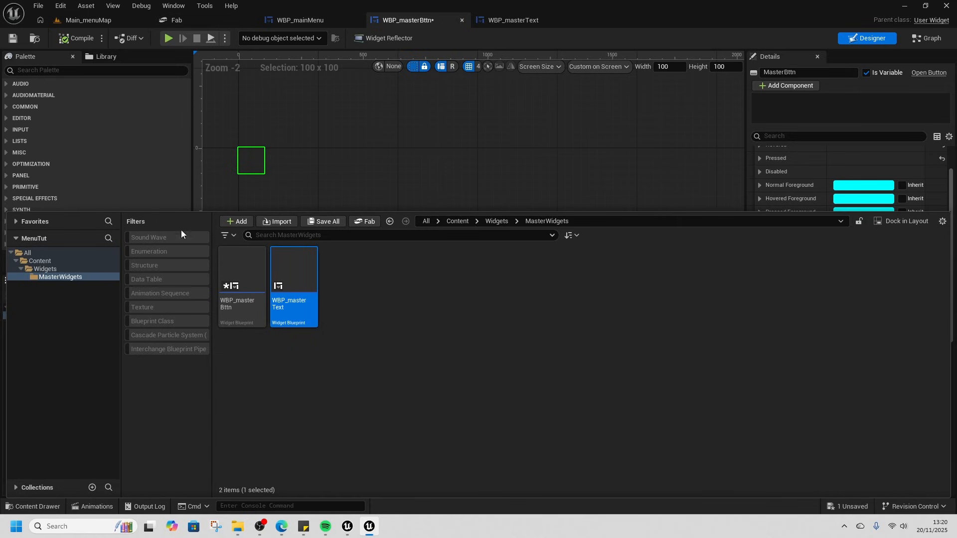
{"action": "left_click", "coordinate": [364, 381]}
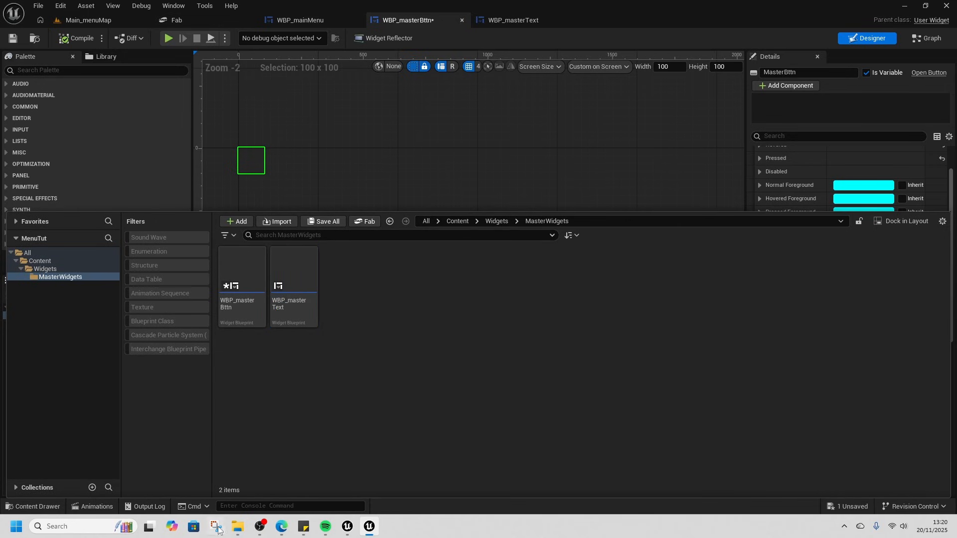
{"action": "left_click", "coordinate": [236, 529]}
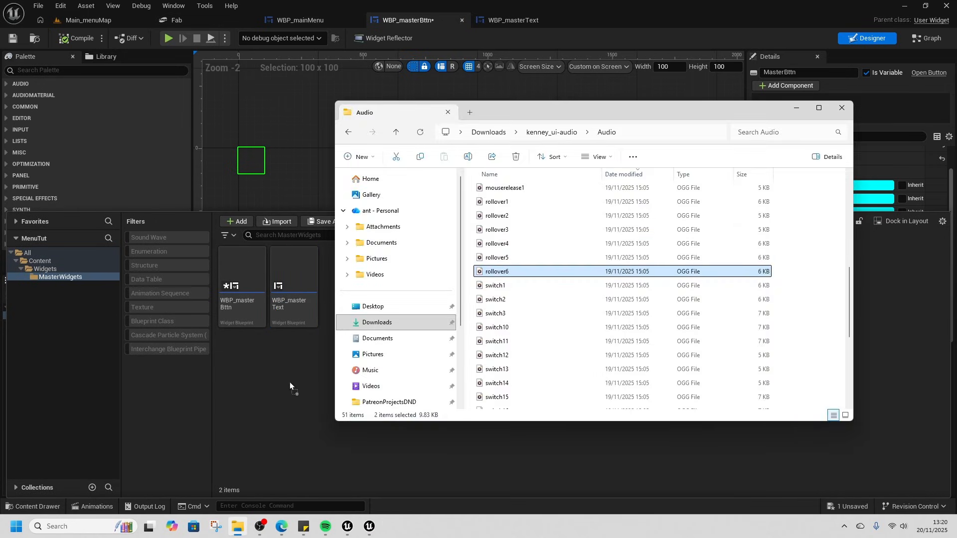
{"action": "left_click_drag", "start_coordinate": [289, 381], "coordinate": [300, 409]}
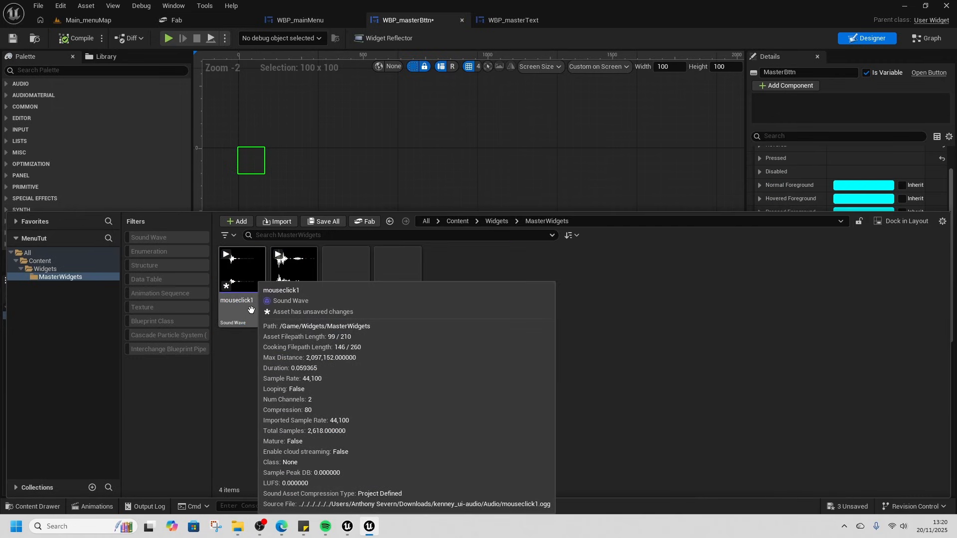
Step: Create a sound cue from each of the imported mouseclick1 and rollover6 sound waves
{"action": "right_click", "coordinate": [251, 311]}
{"action": "scroll", "coordinate": [313, 456], "scroll_direction": "down", "scroll_amount": 3}
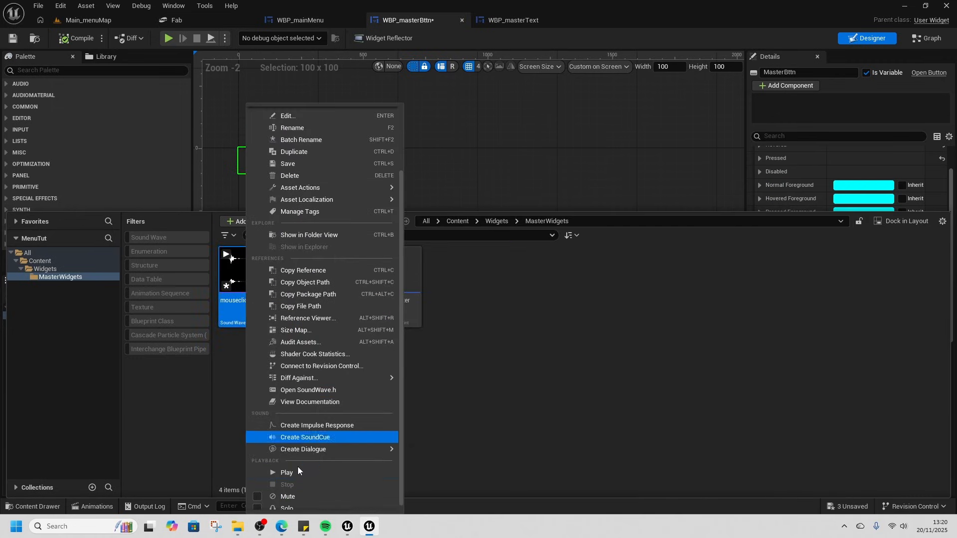
{"action": "left_click", "coordinate": [320, 436]}
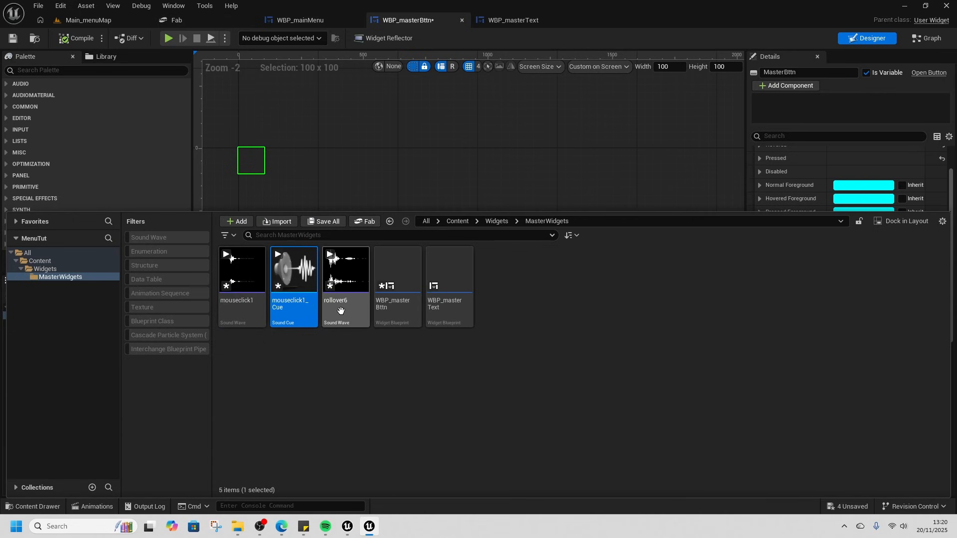
{"action": "right_click", "coordinate": [341, 311]}
{"action": "scroll", "coordinate": [407, 367], "scroll_direction": "down", "scroll_amount": 3}
{"action": "scroll", "coordinate": [401, 425], "scroll_direction": "up", "scroll_amount": 3}
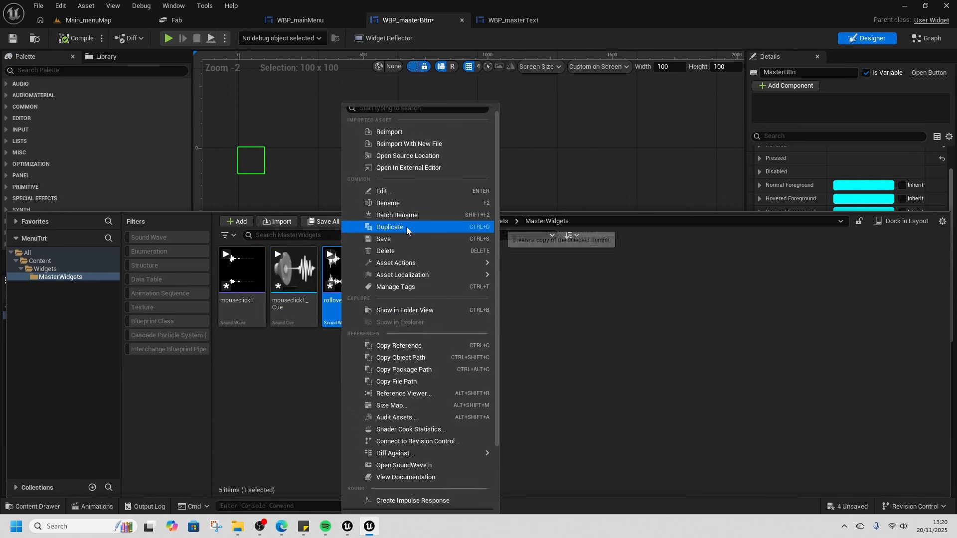
{"action": "scroll", "coordinate": [406, 371], "scroll_direction": "down", "scroll_amount": 3}
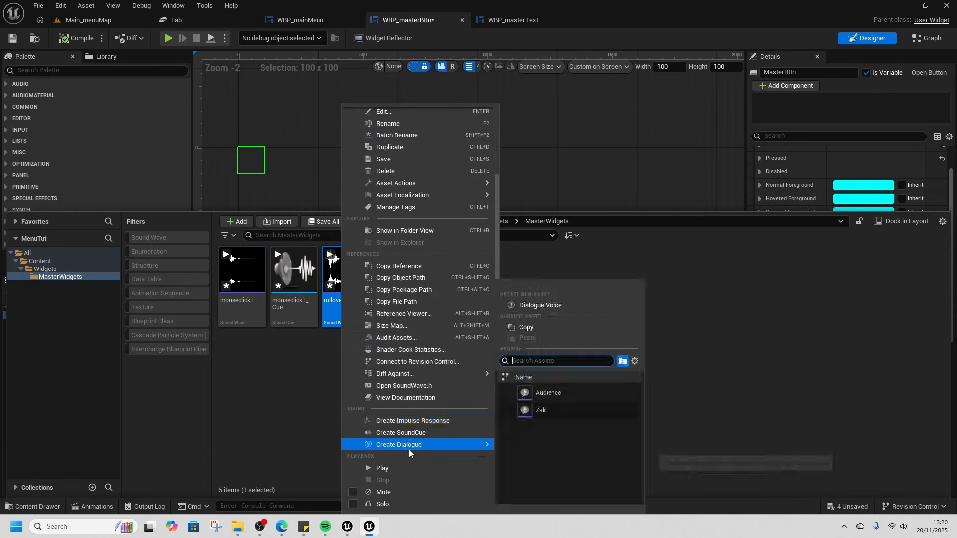
{"action": "left_click", "coordinate": [405, 434]}
Step: Assign mouseclick1_Cue as the Clicked Sound in the MasterBttn button's style
{"action": "left_click", "coordinate": [518, 143]}
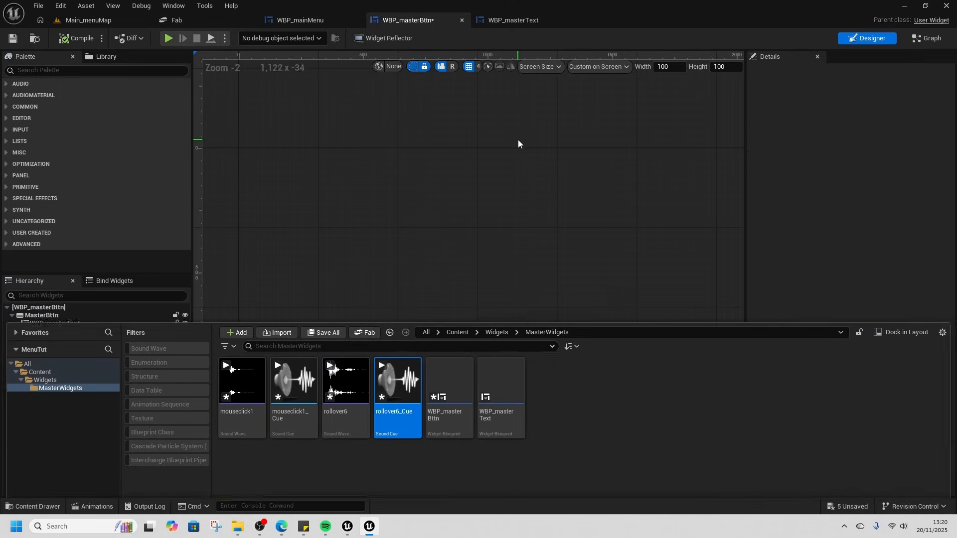
{"action": "left_click", "coordinate": [43, 316]}
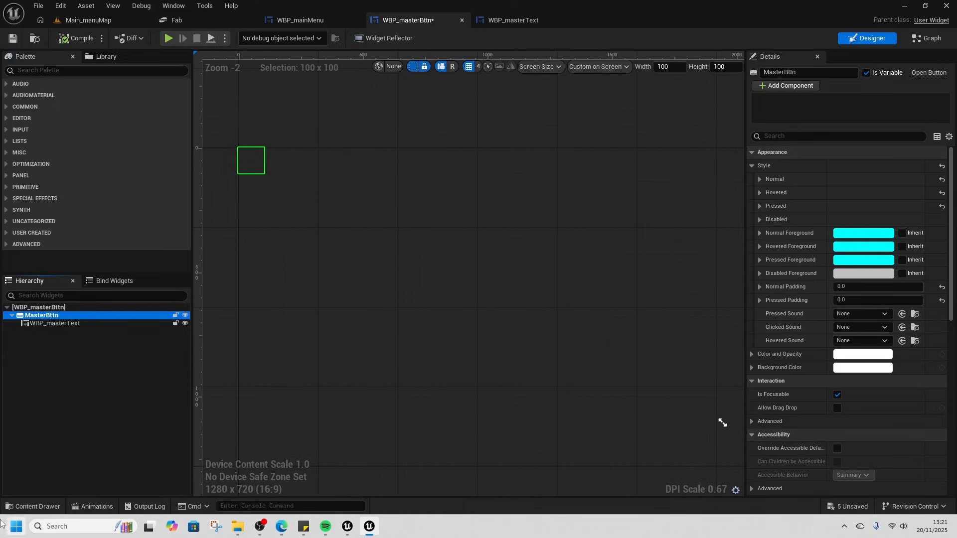
{"action": "left_click", "coordinate": [31, 507]}
{"action": "left_click", "coordinate": [455, 192]}
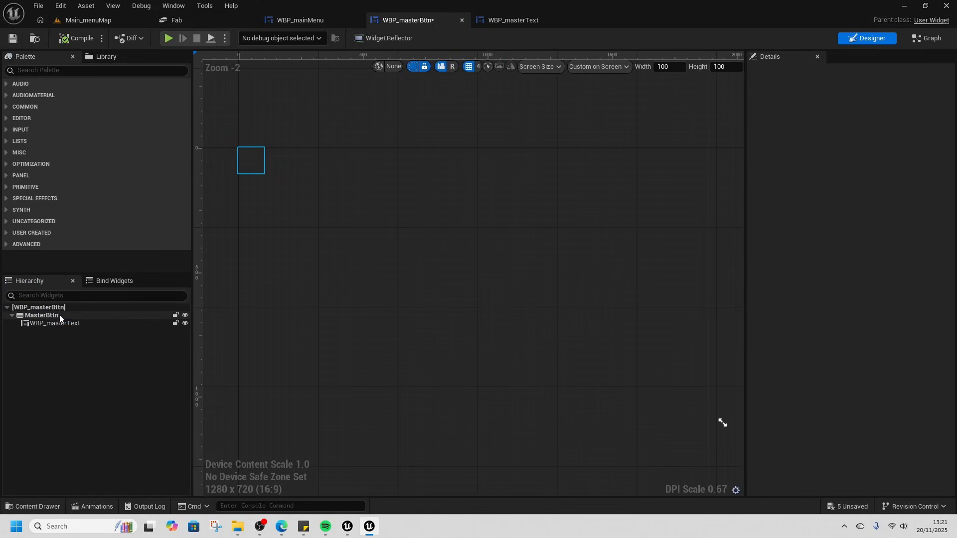
{"action": "left_click", "coordinate": [42, 315]}
{"action": "left_click", "coordinate": [901, 329]}
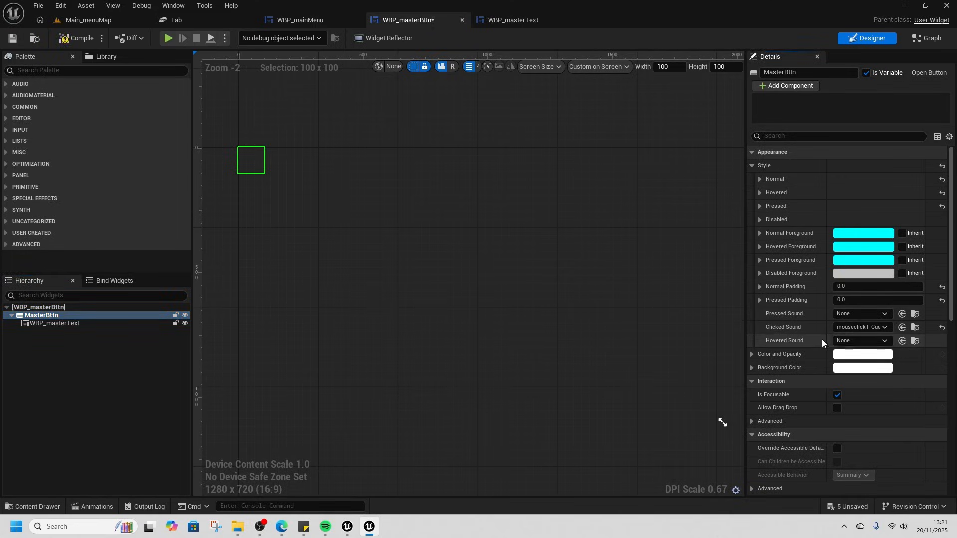
Step: Assign rollover6_Cue as MasterBttn's Hovered Sound and compile WBP_masterBttn
{"action": "left_click", "coordinate": [42, 506]}
{"action": "left_click", "coordinate": [397, 280]}
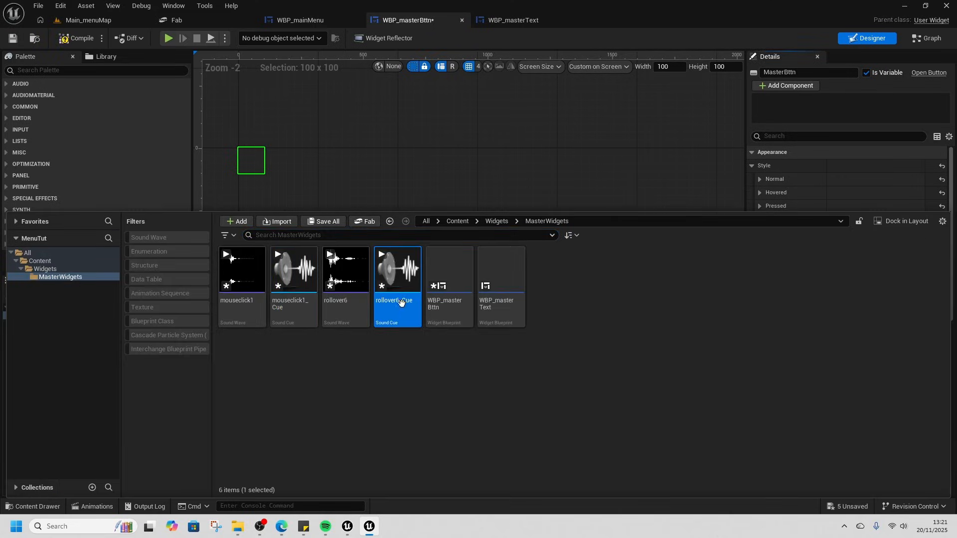
{"action": "left_click", "coordinate": [474, 190]}
{"action": "left_click", "coordinate": [45, 315]}
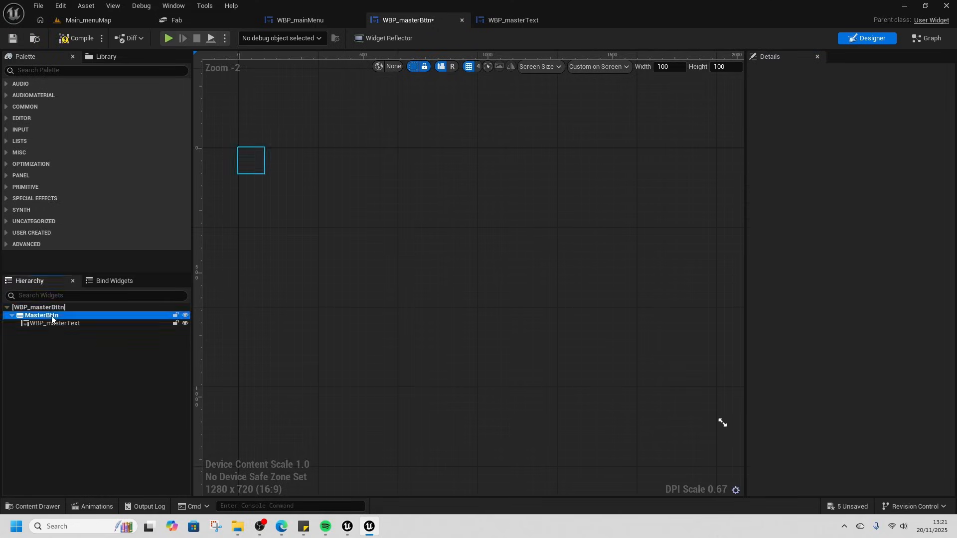
{"action": "left_click", "coordinate": [901, 341]}
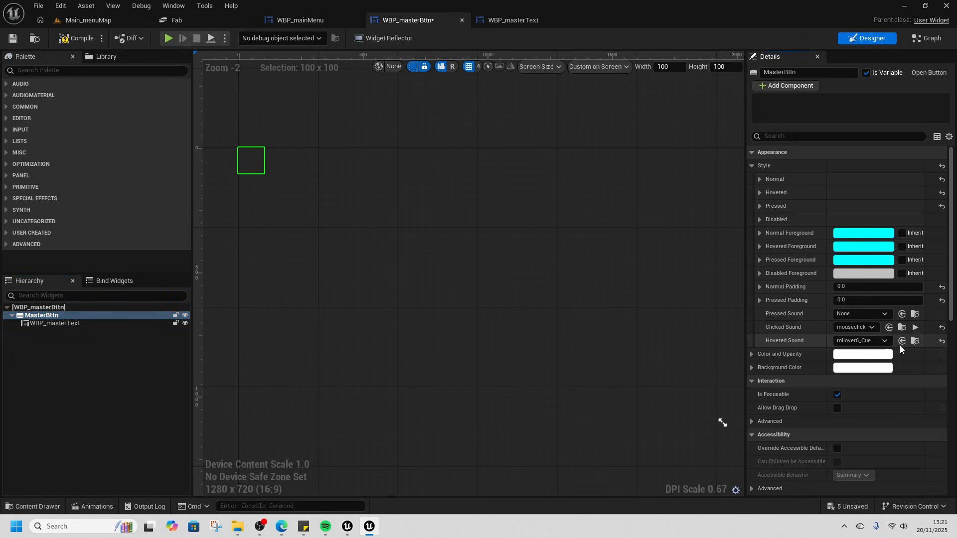
{"action": "left_click", "coordinate": [79, 38]}
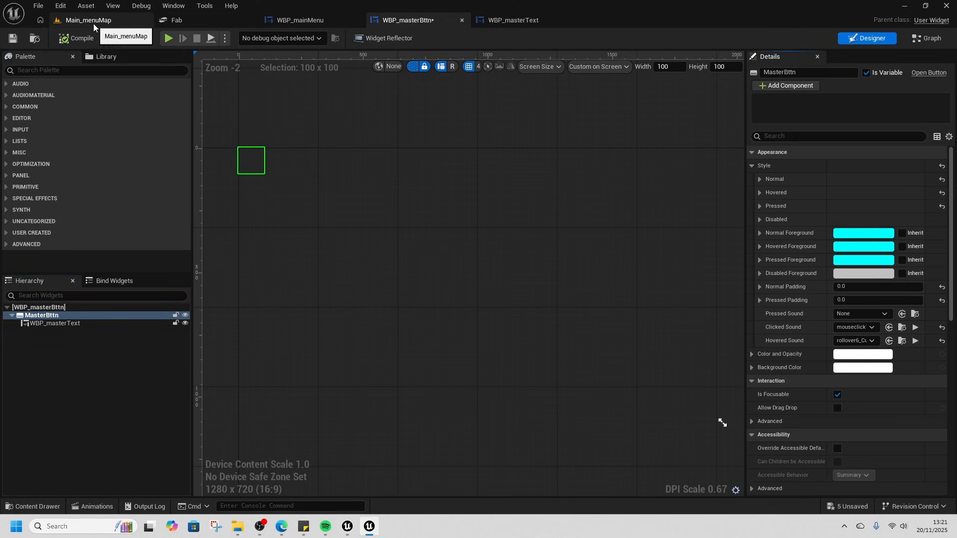
Step: Switch to Main_menuMap and open its Level Blueprint
{"action": "left_click", "coordinate": [110, 23]}
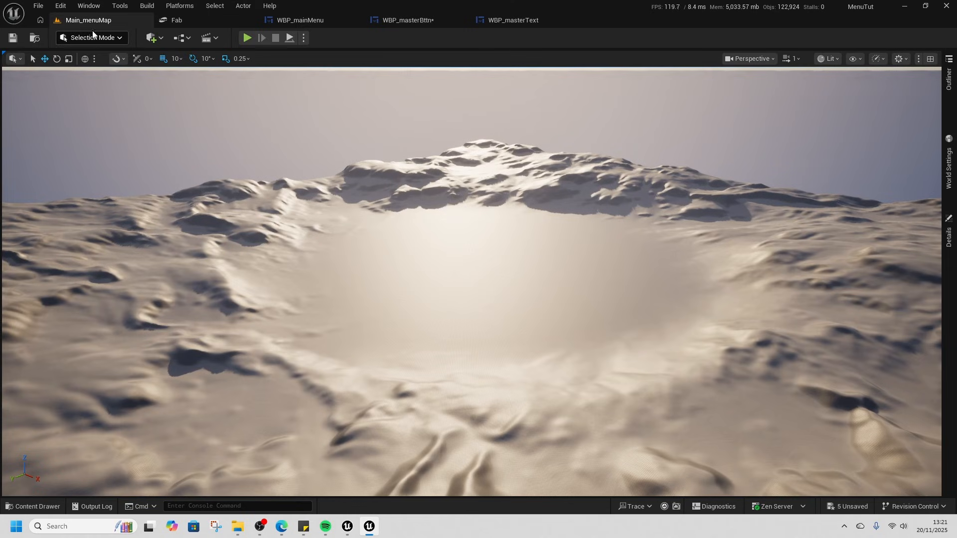
{"action": "left_click", "coordinate": [187, 40]}
{"action": "mouse_move", "coordinate": [271, 134]}
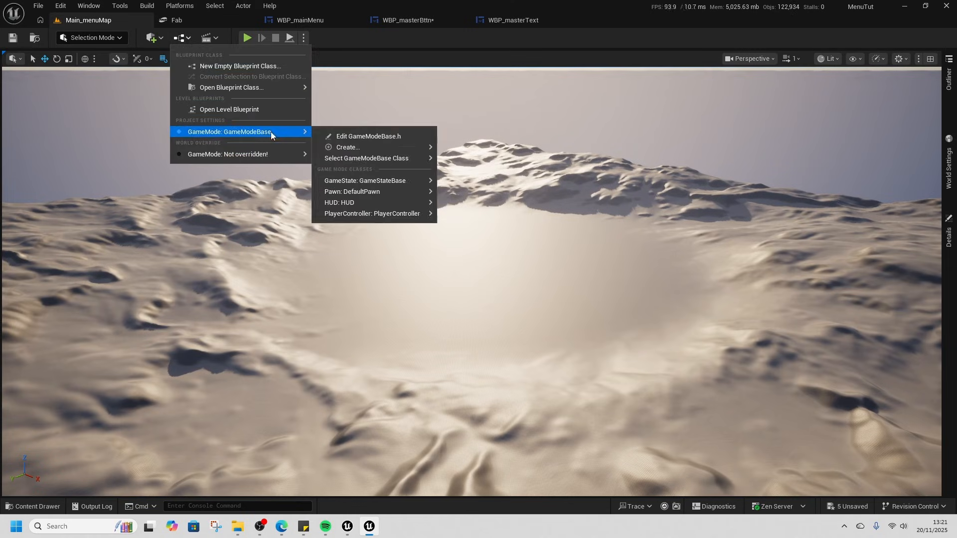
{"action": "left_click", "coordinate": [241, 109]}
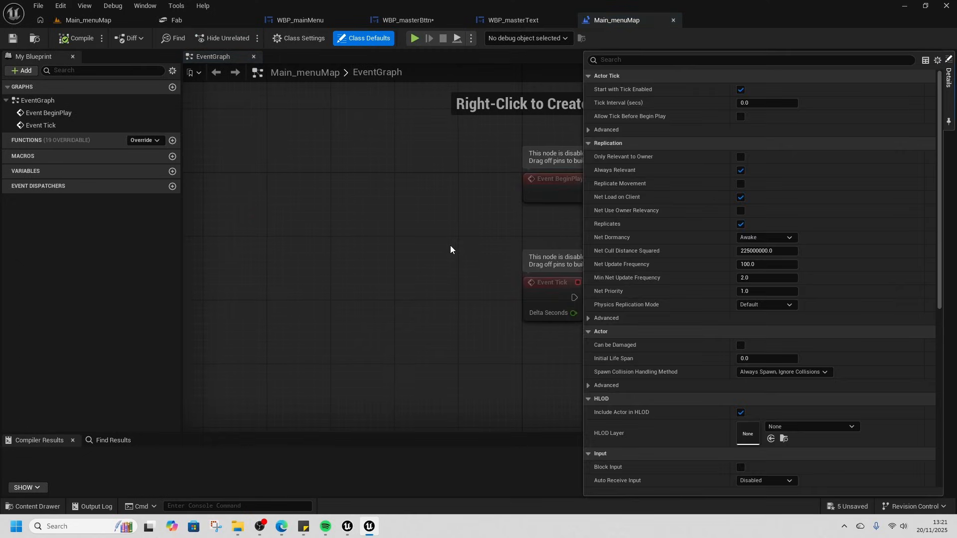
Step: Add a Create Widget node executed from Event BeginPlay and set its class to WBP_mainMenu
{"action": "left_click_drag", "start_coordinate": [471, 200], "coordinate": [593, 199]}
{"action": "type", "text": "create wid"}
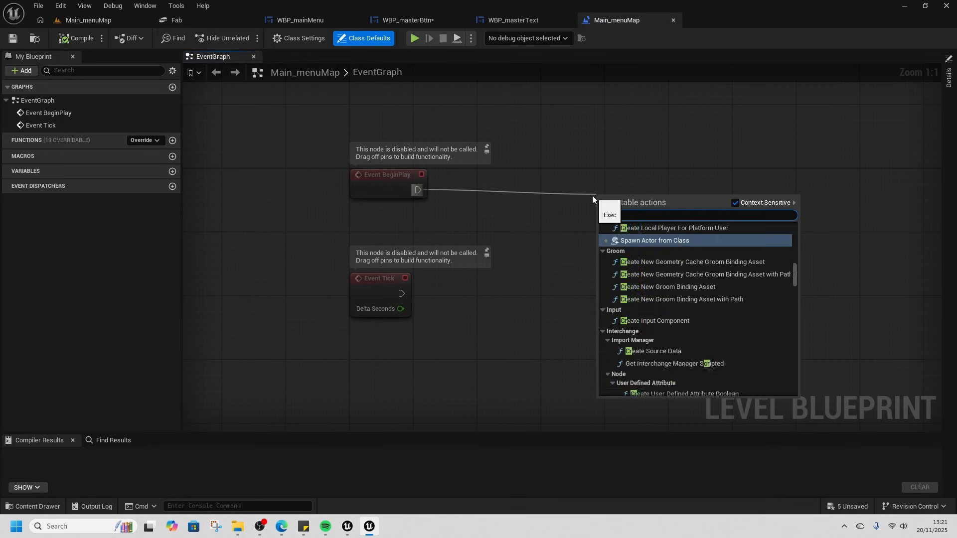
{"action": "key", "text": "Return"}
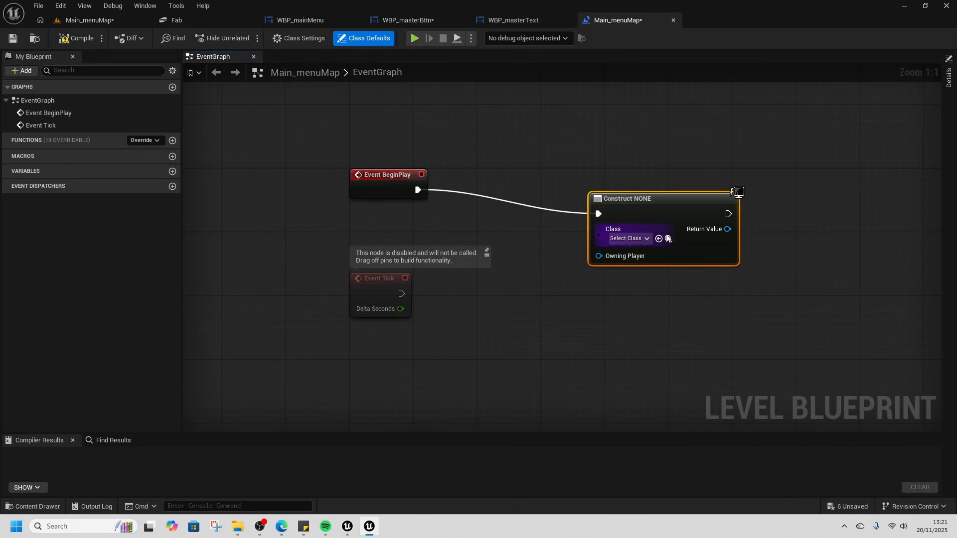
{"action": "left_click_drag", "start_coordinate": [646, 220], "coordinate": [626, 204]}
{"action": "left_click", "coordinate": [620, 222]}
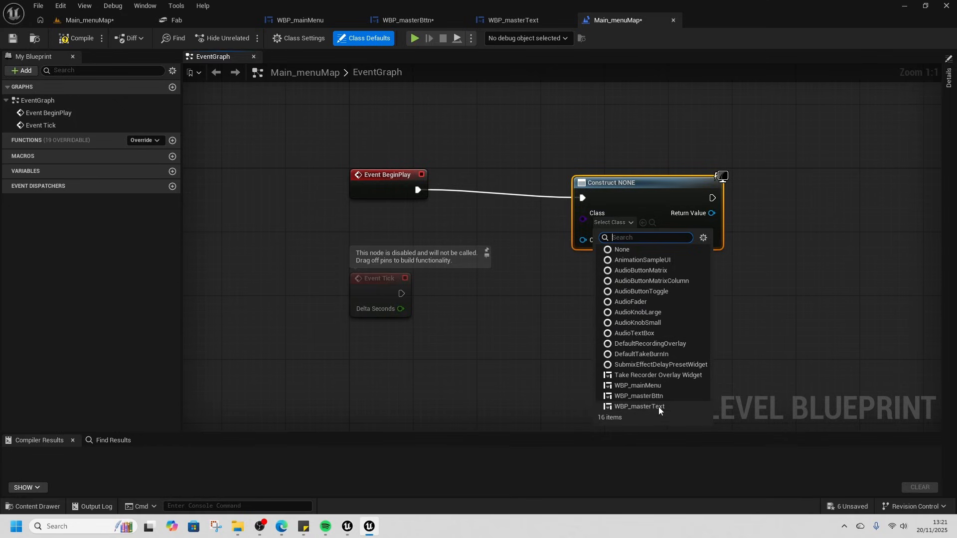
{"action": "left_click", "coordinate": [657, 386]}
Step: Add an Add to Viewport node from the main menu widget's return value and line it up beside the Create Widget node
{"action": "right_click_drag", "start_coordinate": [752, 284], "coordinate": [558, 285]}
{"action": "left_click_drag", "start_coordinate": [523, 214], "coordinate": [598, 215]}
{"action": "type", "text": "add to v"}
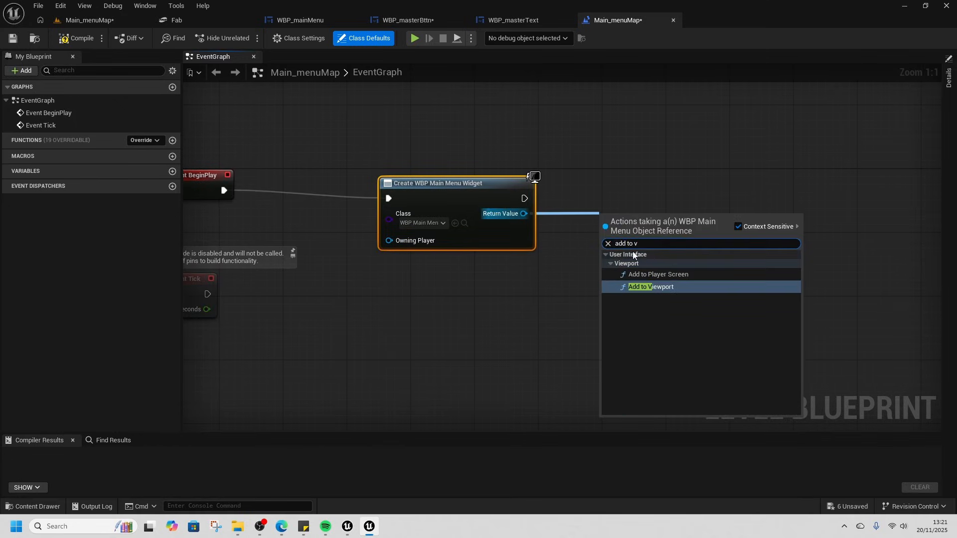
{"action": "left_click", "coordinate": [648, 287]}
{"action": "left_click_drag", "start_coordinate": [655, 224], "coordinate": [654, 192]}
Step: Add a Get Player Controller node to the Level Blueprint below the Add to Viewport node
{"action": "right_click", "coordinate": [633, 301]}
{"action": "type", "text": "get contr"}
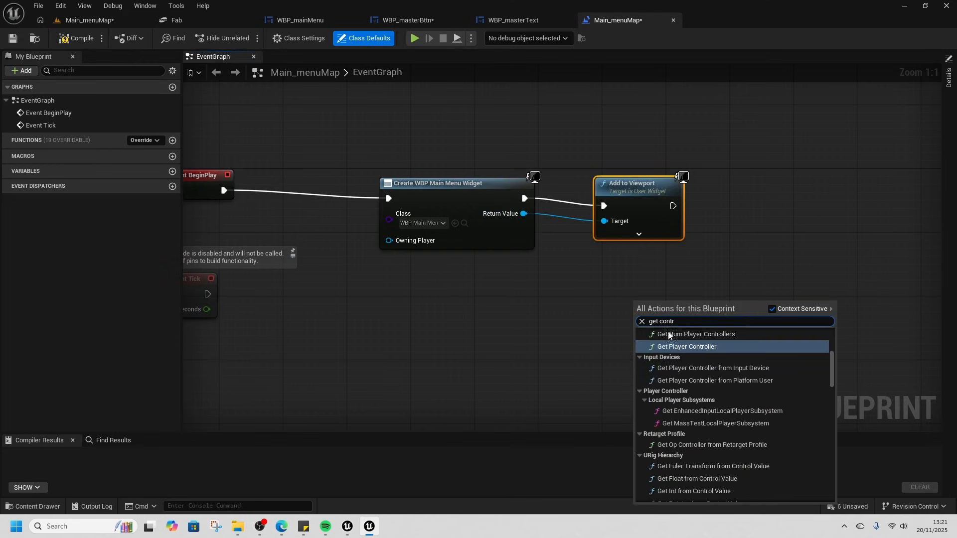
{"action": "left_click", "coordinate": [690, 347]}
Step: From the player controller's return value, add a Set Show Mouse Cursor node, enabled, and execute it after Add to Viewport
{"action": "right_click_drag", "start_coordinate": [735, 309], "coordinate": [602, 344]}
{"action": "left_click_drag", "start_coordinate": [609, 352], "coordinate": [619, 266]}
{"action": "type", "text": "s"}
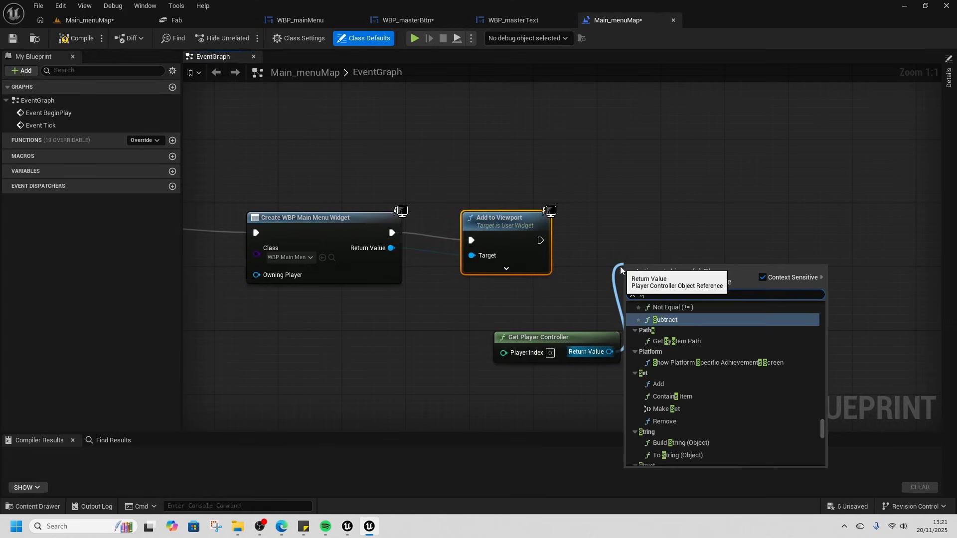
{"action": "type", "text": "how mouse"}
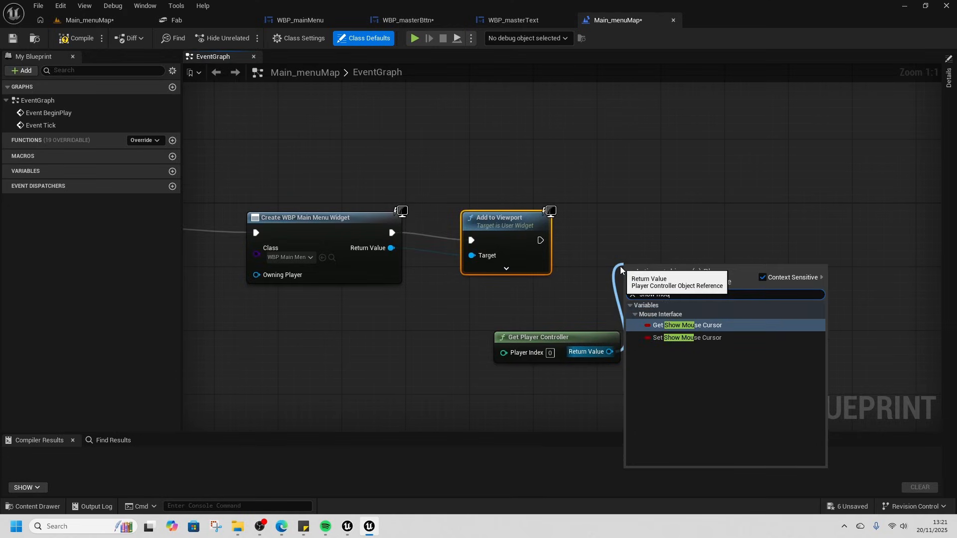
{"action": "left_click", "coordinate": [701, 334]}
{"action": "left_click_drag", "start_coordinate": [677, 286], "coordinate": [669, 255]}
{"action": "left_click_drag", "start_coordinate": [541, 240], "coordinate": [624, 241]}
Step: Add a Set Input Mode UI Only node after Set Show Mouse Cursor, using the player controller and the main menu widget as In Widget to Focus
{"action": "right_click_drag", "start_coordinate": [706, 279], "coordinate": [624, 289]}
{"action": "left_click_drag", "start_coordinate": [527, 361], "coordinate": [743, 271]}
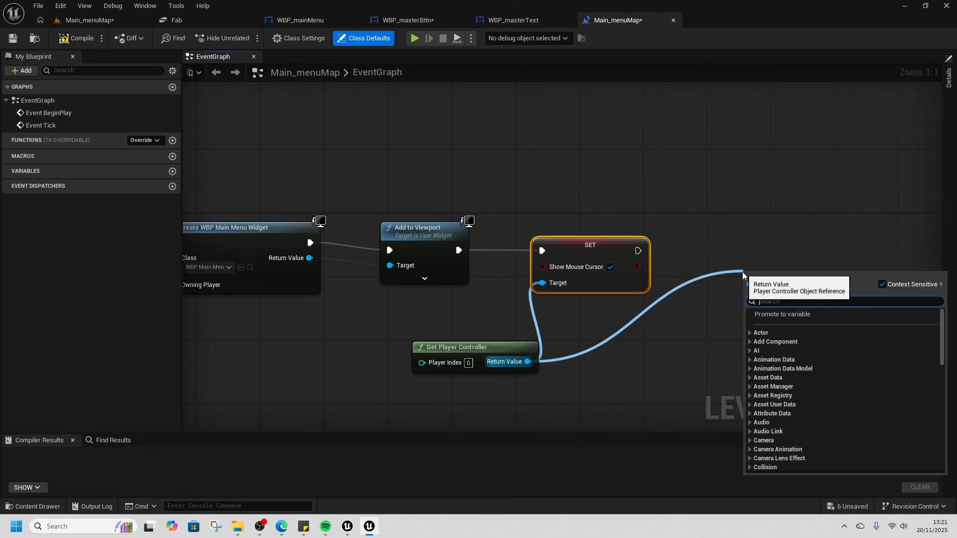
{"action": "type", "text": "set input"}
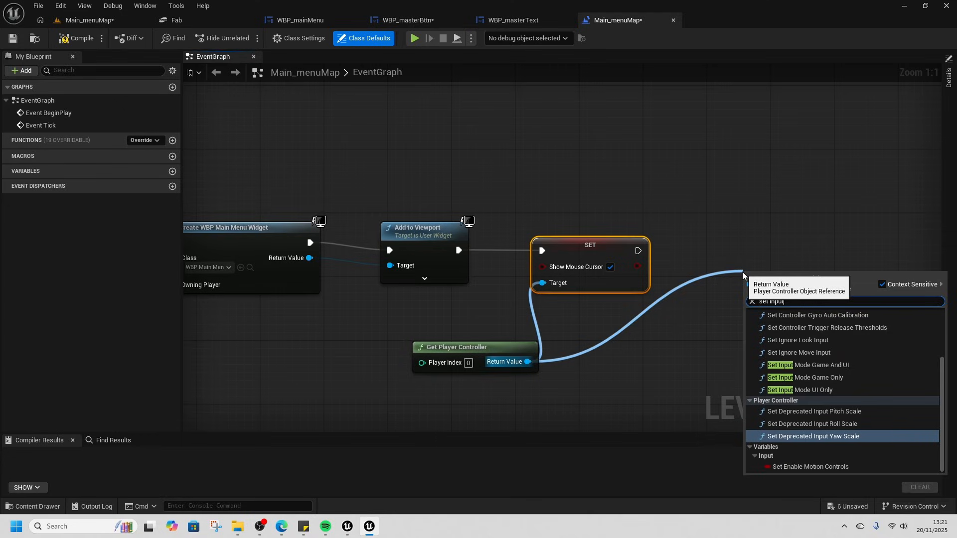
{"action": "left_click", "coordinate": [800, 390]}
{"action": "left_click_drag", "start_coordinate": [639, 251], "coordinate": [735, 260]}
{"action": "left_click_drag", "start_coordinate": [774, 247], "coordinate": [804, 242]}
{"action": "left_click_drag", "start_coordinate": [310, 257], "coordinate": [768, 281]}
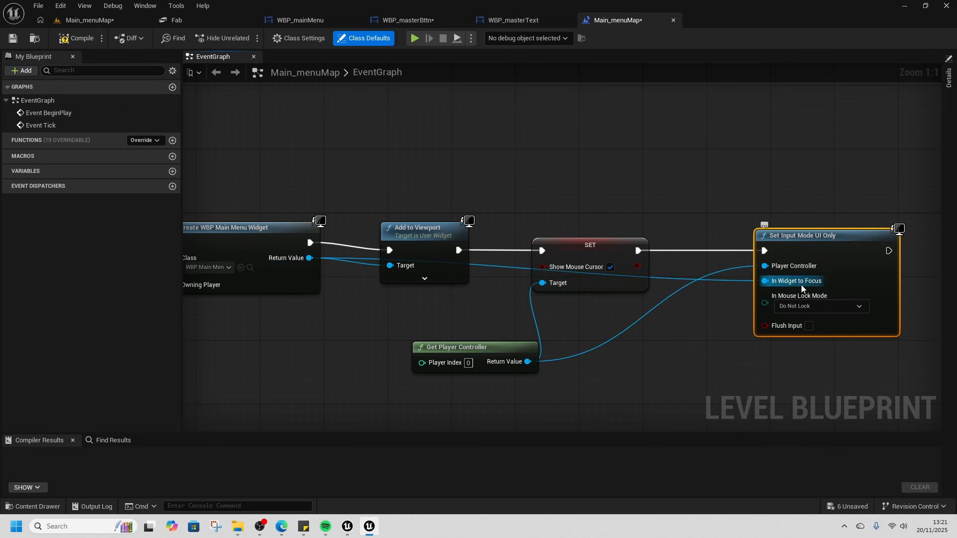
Step: Compile and save the Level Blueprint, and play-test the main menu in Main_menuMap
{"action": "left_click", "coordinate": [75, 38]}
{"action": "left_click", "coordinate": [13, 39]}
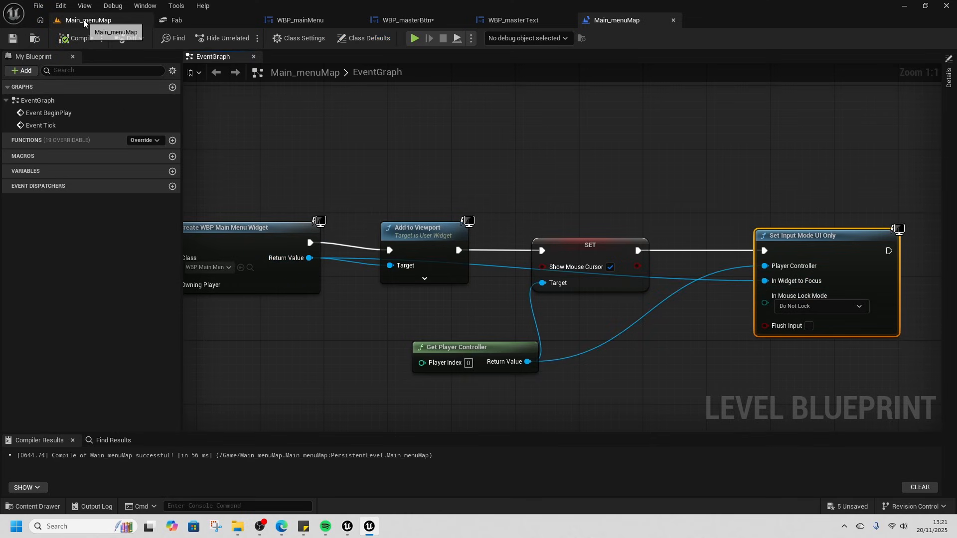
{"action": "left_click", "coordinate": [84, 21]}
{"action": "left_click", "coordinate": [247, 38]}
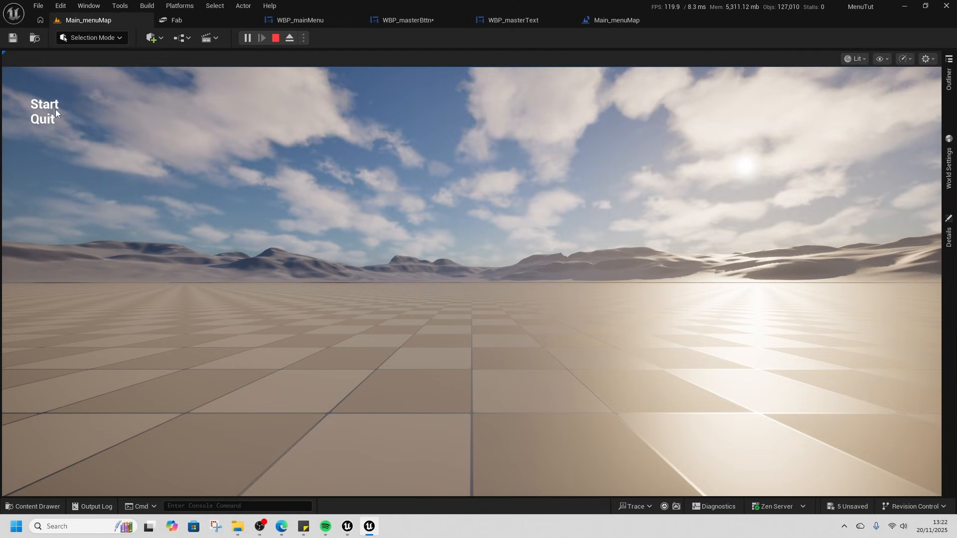
{"action": "left_click", "coordinate": [276, 38]}
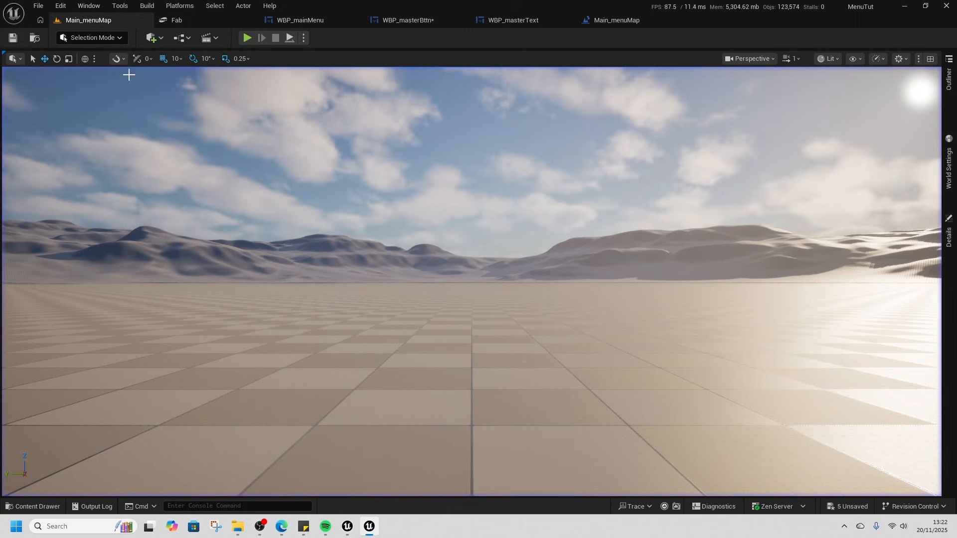
Step: In WBP_masterBttn, wrap MasterBttn with an Overlay
{"action": "left_click", "coordinate": [408, 20]}
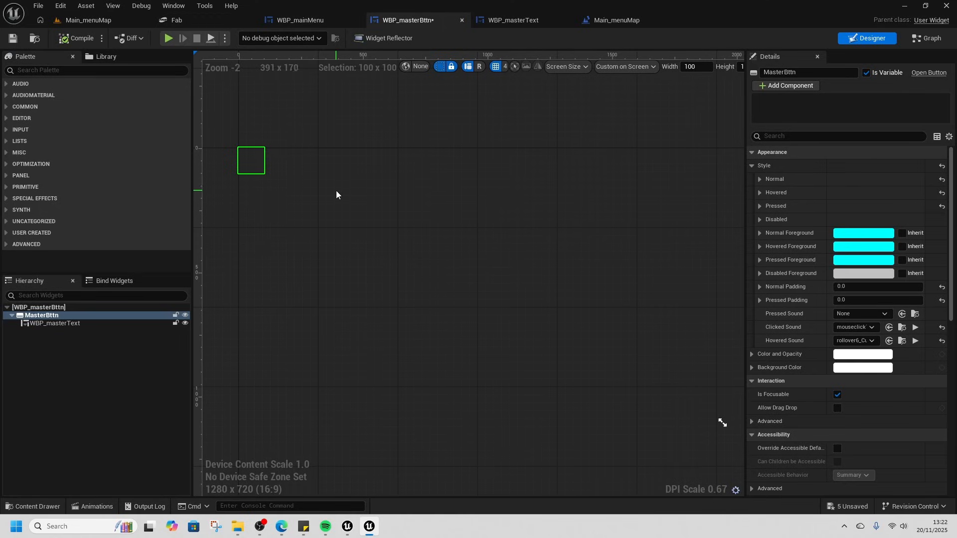
{"action": "right_click_drag", "start_coordinate": [302, 202], "coordinate": [378, 220]}
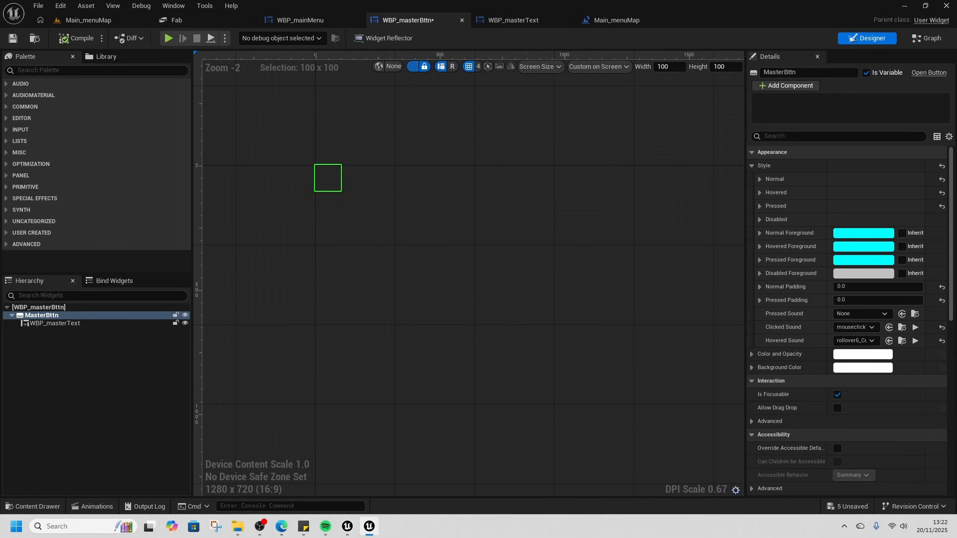
{"action": "right_click", "coordinate": [47, 316]}
{"action": "mouse_move", "coordinate": [101, 423]}
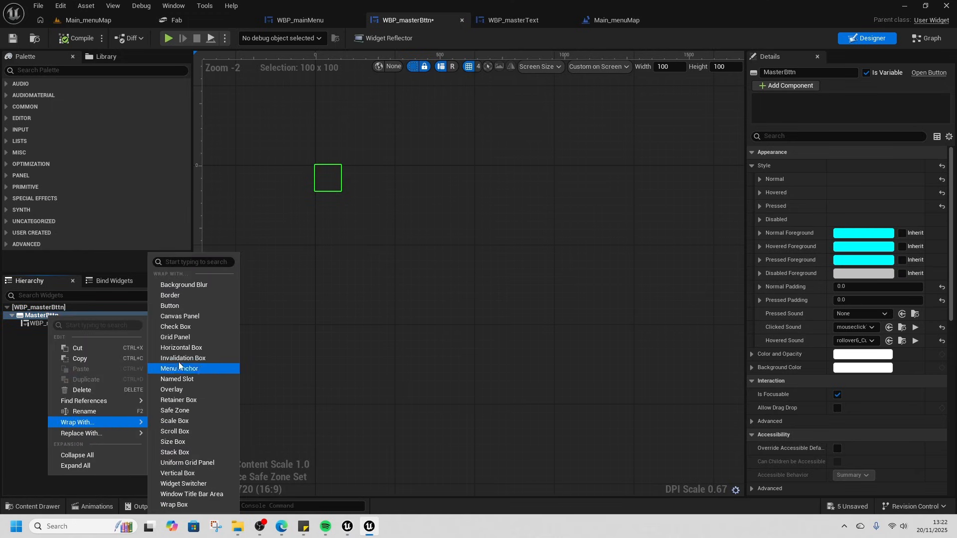
{"action": "left_click", "coordinate": [187, 390]}
Step: Add a Border widget to the Overlay, above MasterBttn in the hierarchy
{"action": "left_click", "coordinate": [37, 316]}
{"action": "left_click", "coordinate": [58, 69]}
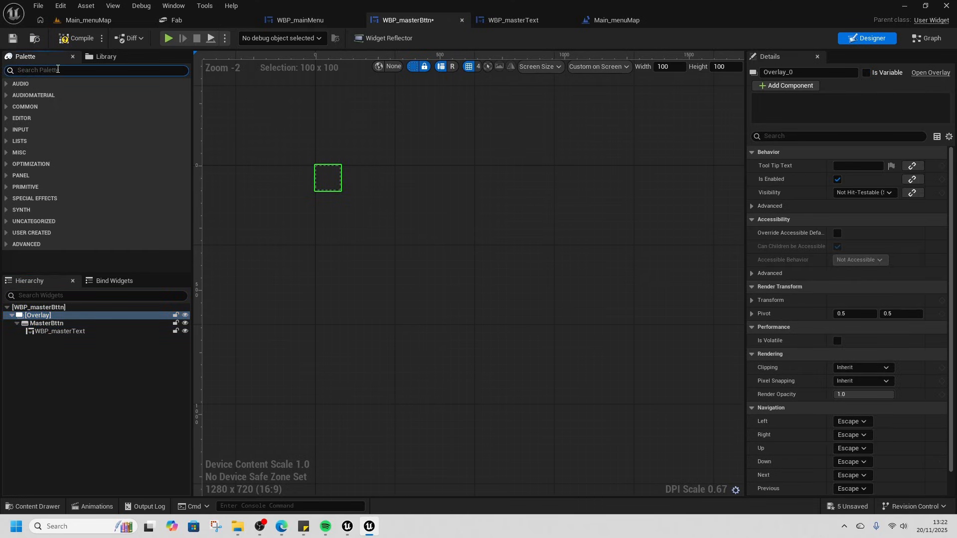
{"action": "type", "text": "border"}
{"action": "left_click_drag", "start_coordinate": [41, 95], "coordinate": [47, 321]}
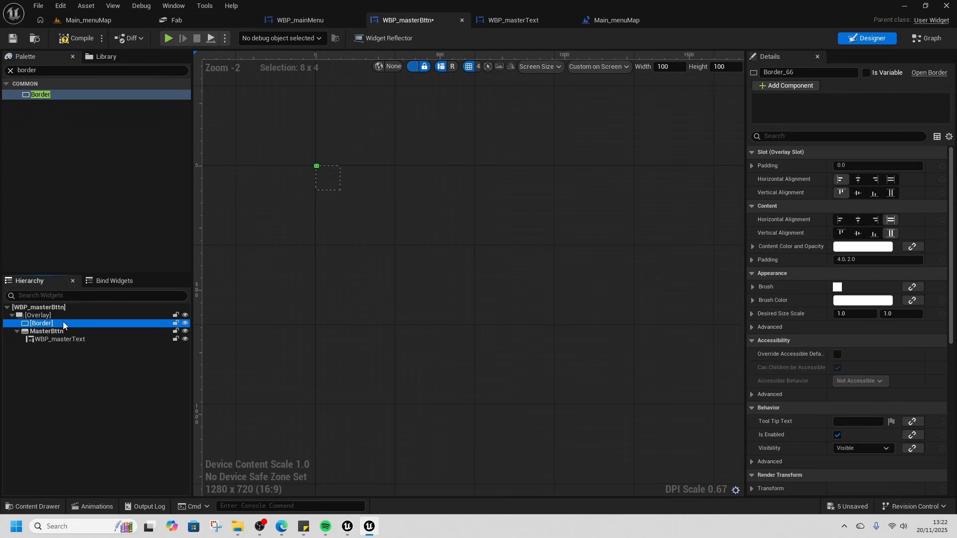
Step: Place an Image widget inside the Border
{"action": "left_click", "coordinate": [19, 71]}
{"action": "type", "text": "image"}
{"action": "left_click_drag", "start_coordinate": [40, 95], "coordinate": [53, 324]}
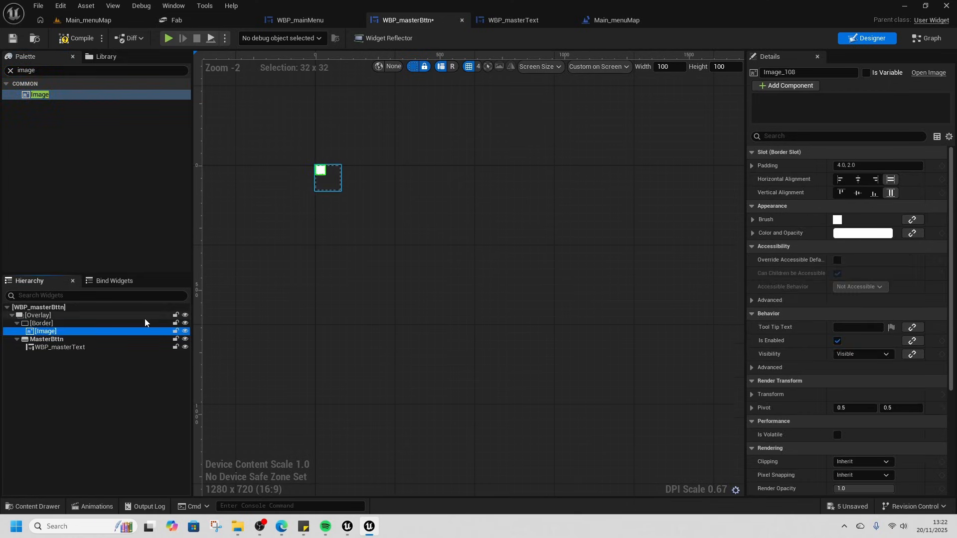
Step: Set the Border's content padding to 0
{"action": "left_click", "coordinate": [41, 316]}
{"action": "left_click", "coordinate": [42, 325]}
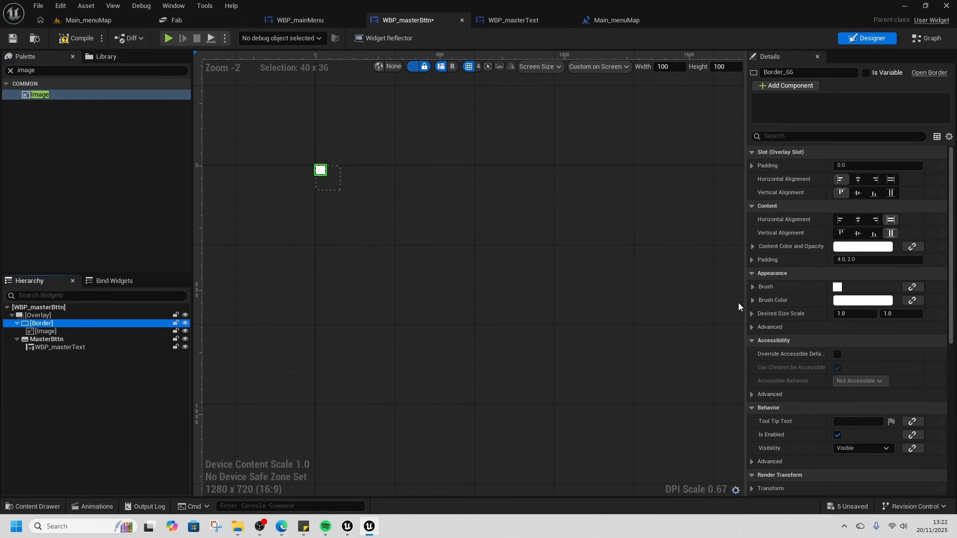
{"action": "left_click", "coordinate": [868, 259]}
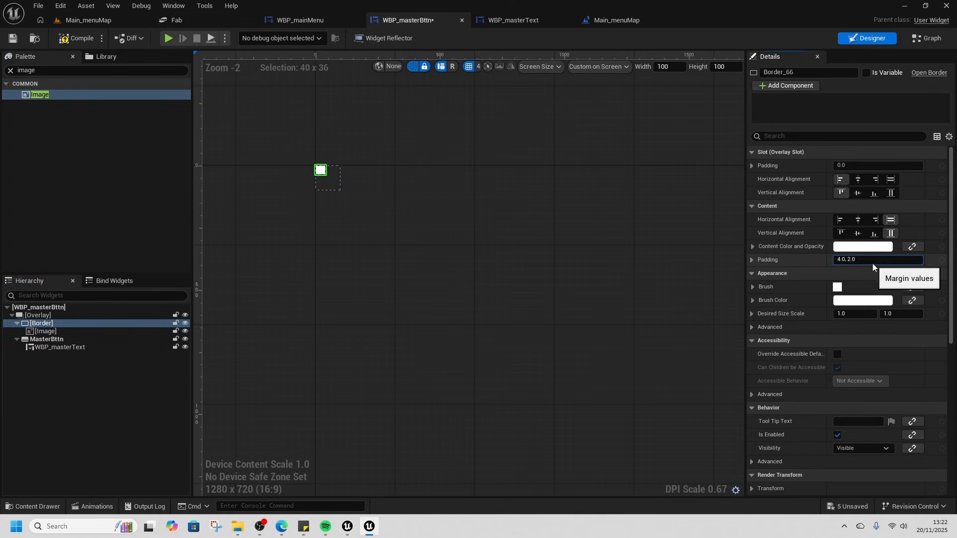
{"action": "key", "text": "ctrl+a"}
{"action": "type", "text": "0"}
{"action": "key", "text": "Return"}
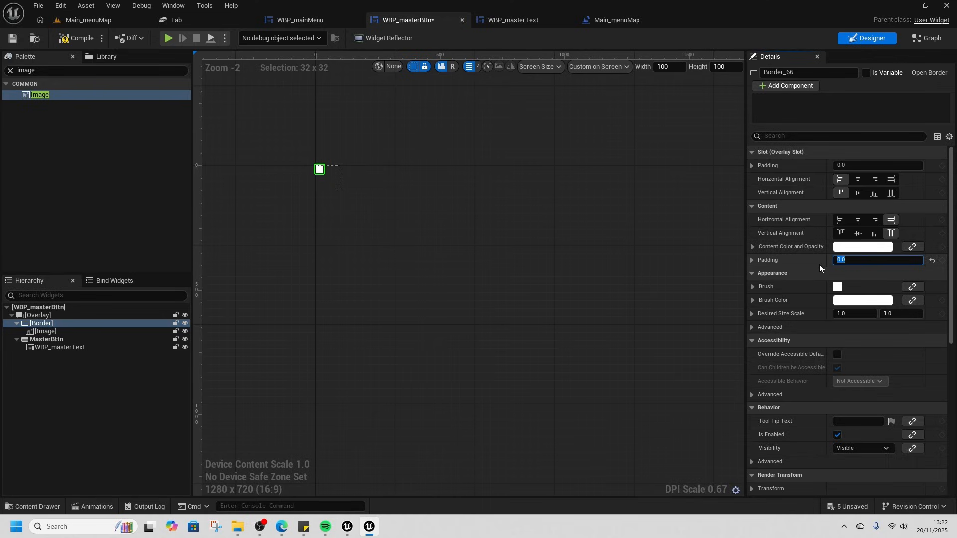
Step: Set the Border's brush tint alpha to 0 and make it fill the Overlay slot horizontally and vertically
{"action": "left_click", "coordinate": [752, 287]}
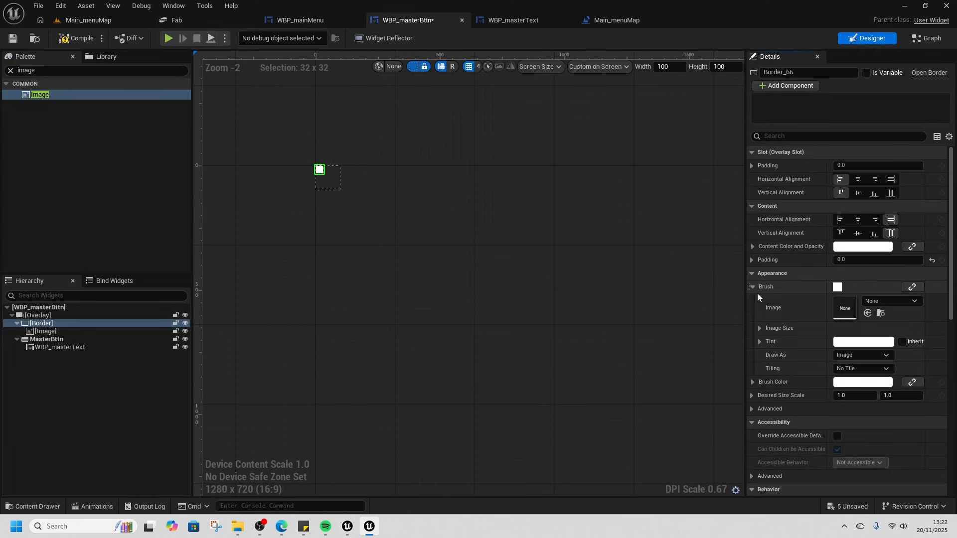
{"action": "left_click", "coordinate": [760, 342]}
{"action": "left_click", "coordinate": [843, 397]}
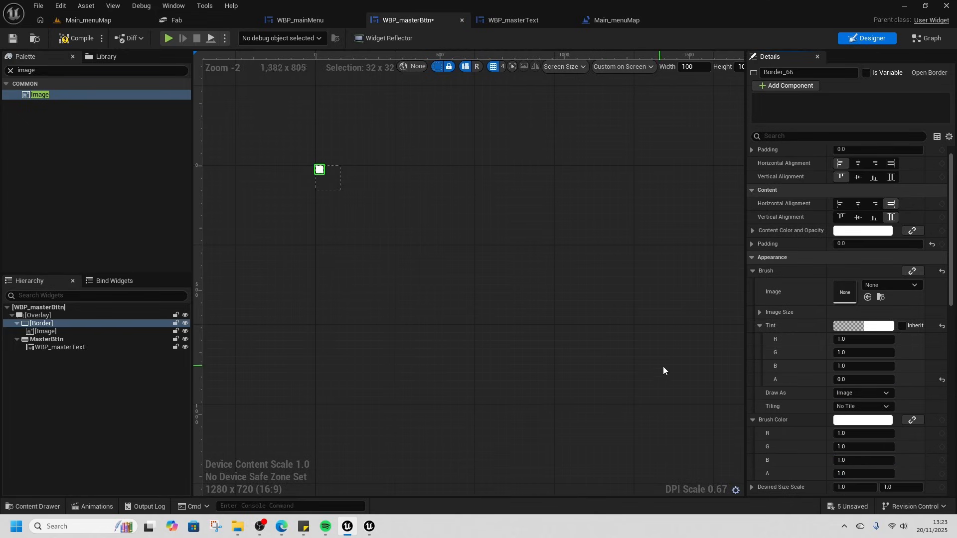
{"action": "left_click", "coordinate": [890, 165]}
{"action": "left_click", "coordinate": [891, 177]}
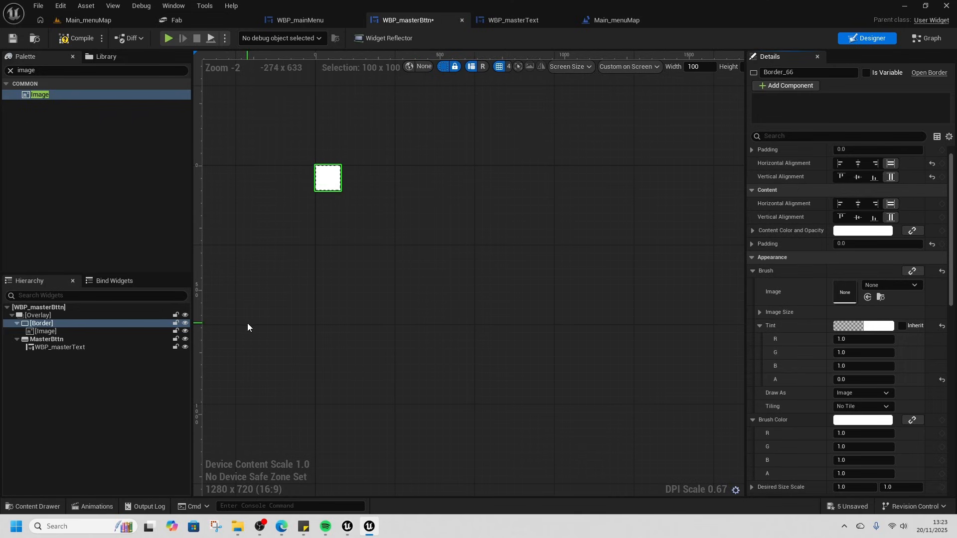
Step: Expand the Image widget's brush settings and view the Best Brush Stroke Black Image page in the browser
{"action": "left_click", "coordinate": [65, 332]}
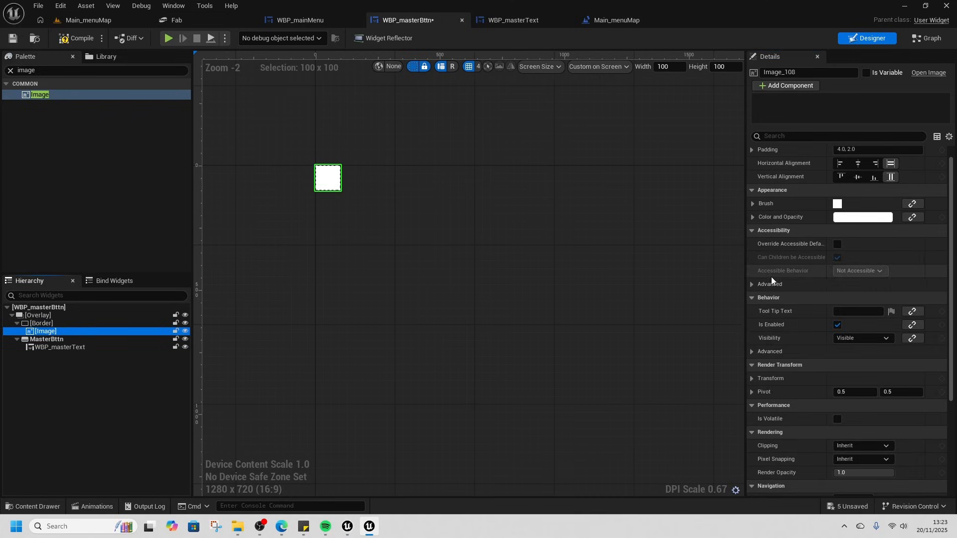
{"action": "left_click", "coordinate": [753, 204]}
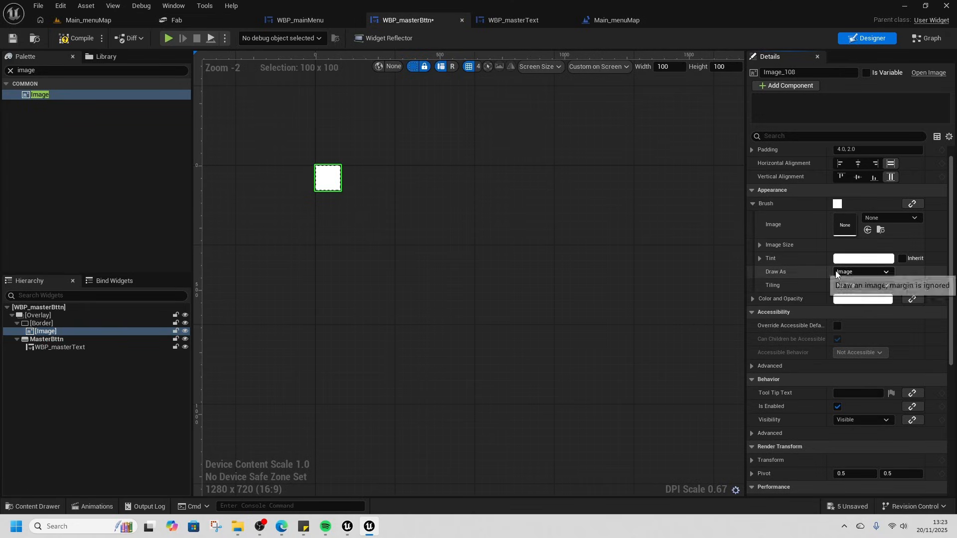
{"action": "left_click", "coordinate": [281, 527]}
{"action": "left_click", "coordinate": [198, 9]}
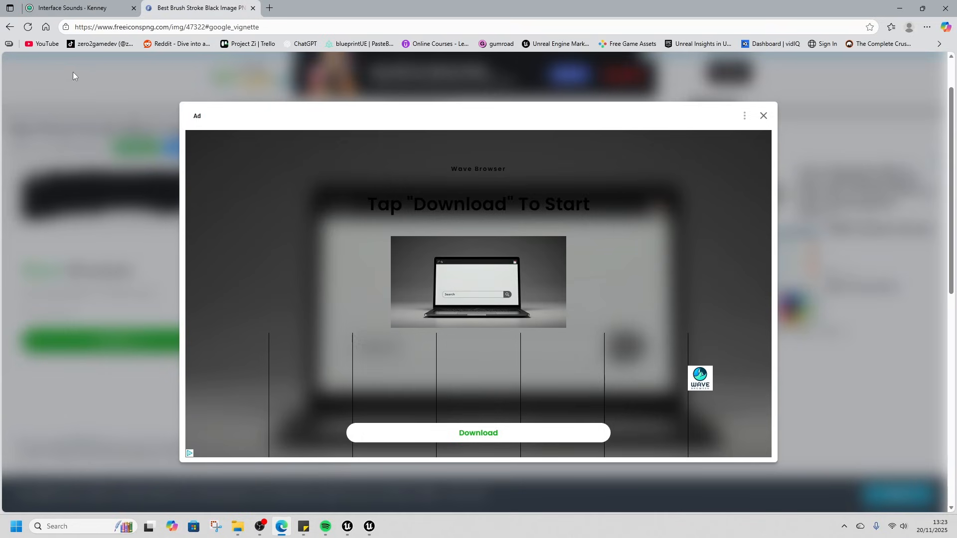
{"action": "left_click", "coordinate": [763, 116]}
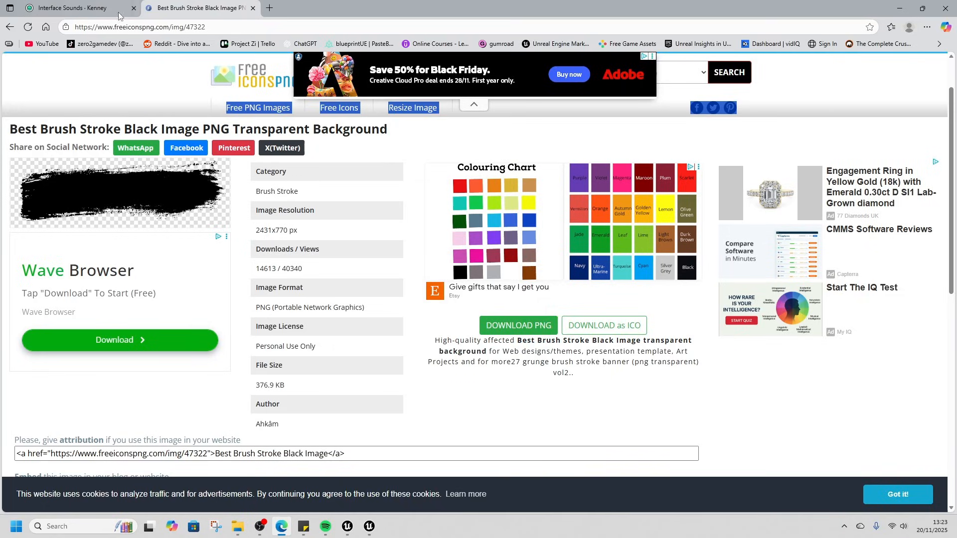
{"action": "left_click", "coordinate": [900, 8]}
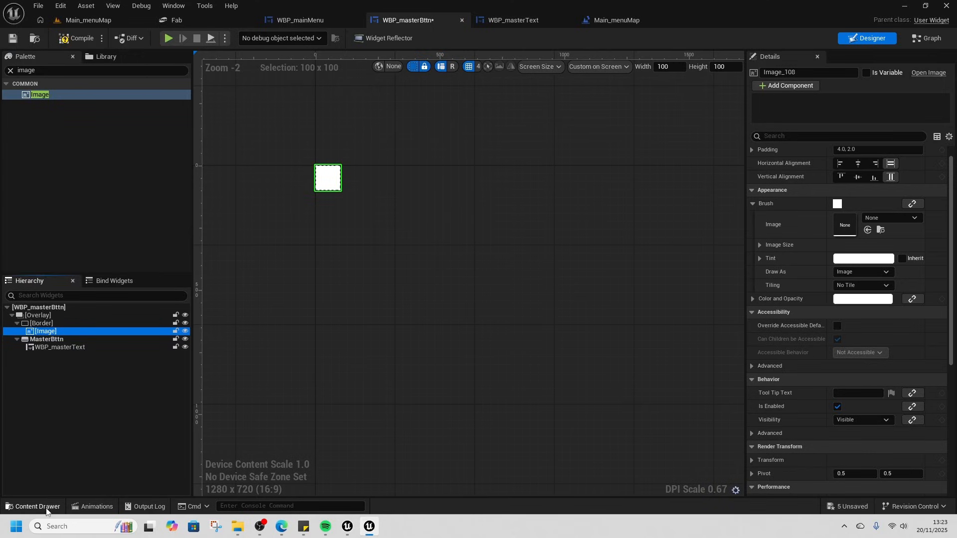
Step: Import the best-brush-stroke-black-image-7 and brush-stroke-png-47322 images from Downloads into the MasterWidgets folder
{"action": "left_click", "coordinate": [32, 506]}
{"action": "left_click", "coordinate": [431, 401]}
{"action": "left_click", "coordinate": [278, 222]}
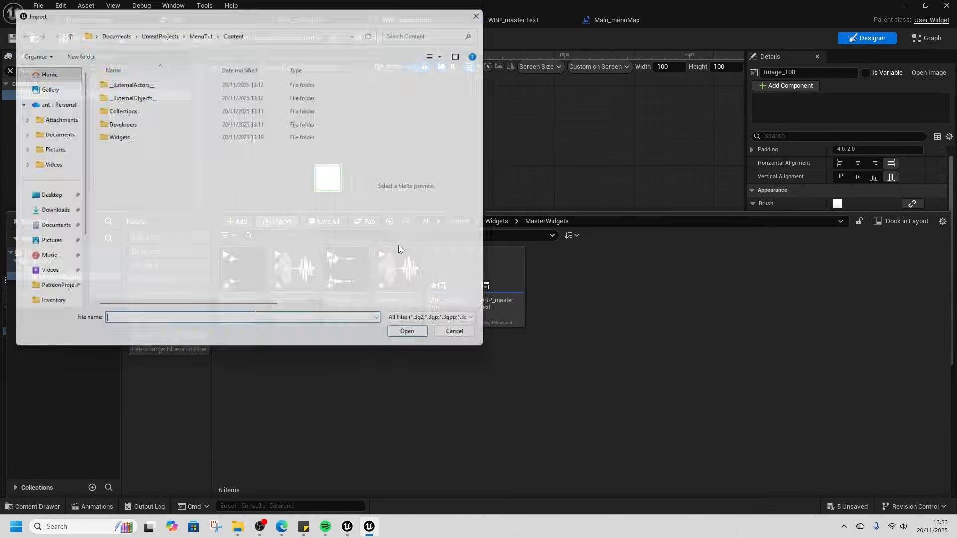
{"action": "left_click", "coordinate": [45, 213]}
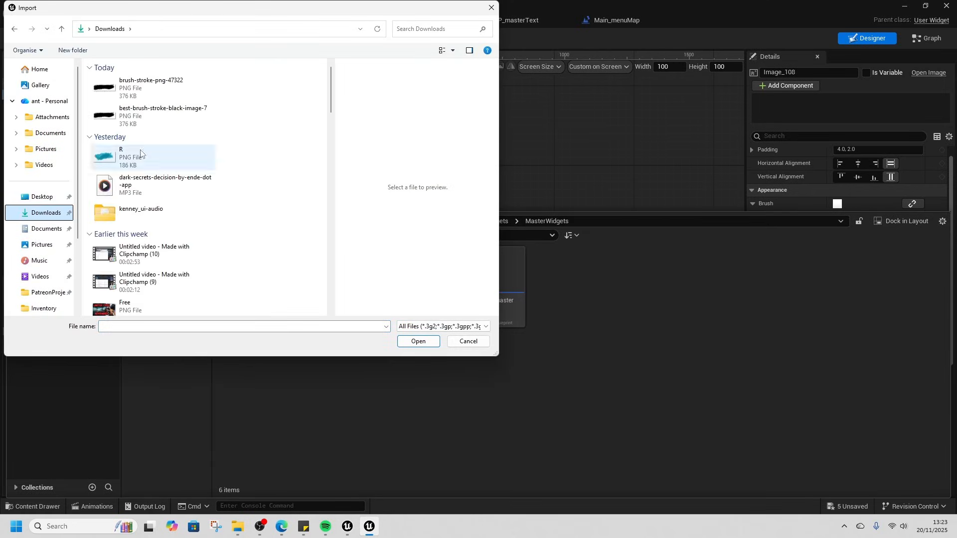
{"action": "left_click", "coordinate": [151, 73]}
{"action": "left_click", "coordinate": [418, 342]}
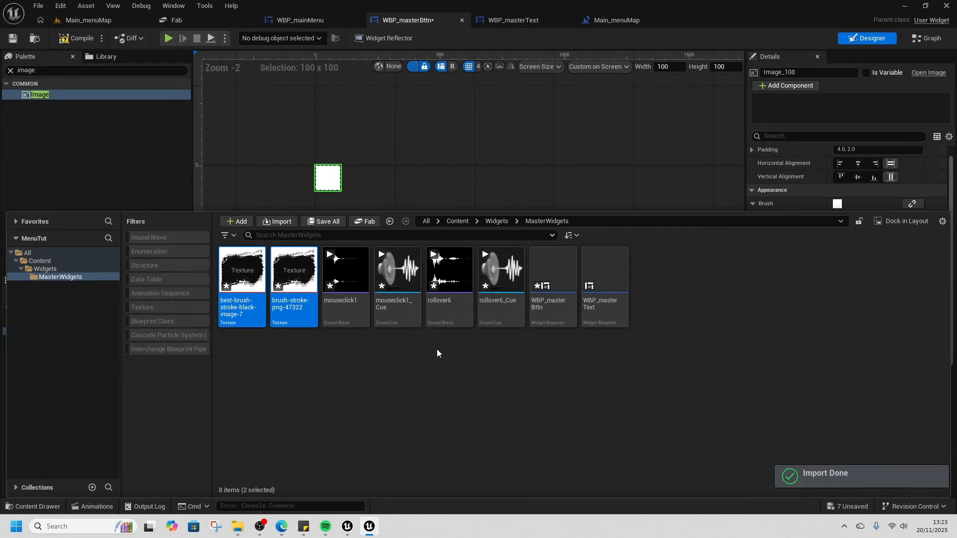
Step: Delete the duplicate brush-stroke-png-47322 texture from the MasterWidgets folder
{"action": "left_click", "coordinate": [273, 314]}
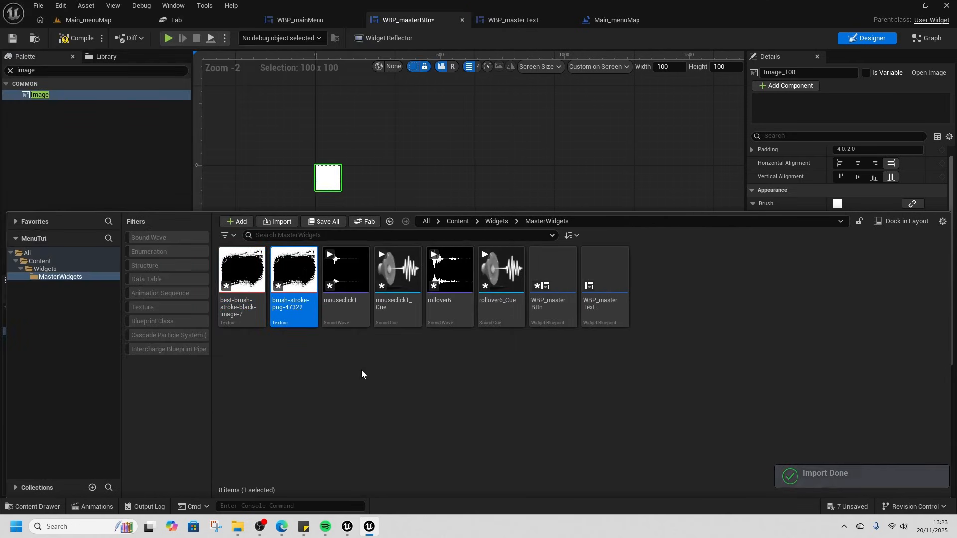
{"action": "key", "text": "Delete"}
{"action": "left_click", "coordinate": [407, 423]}
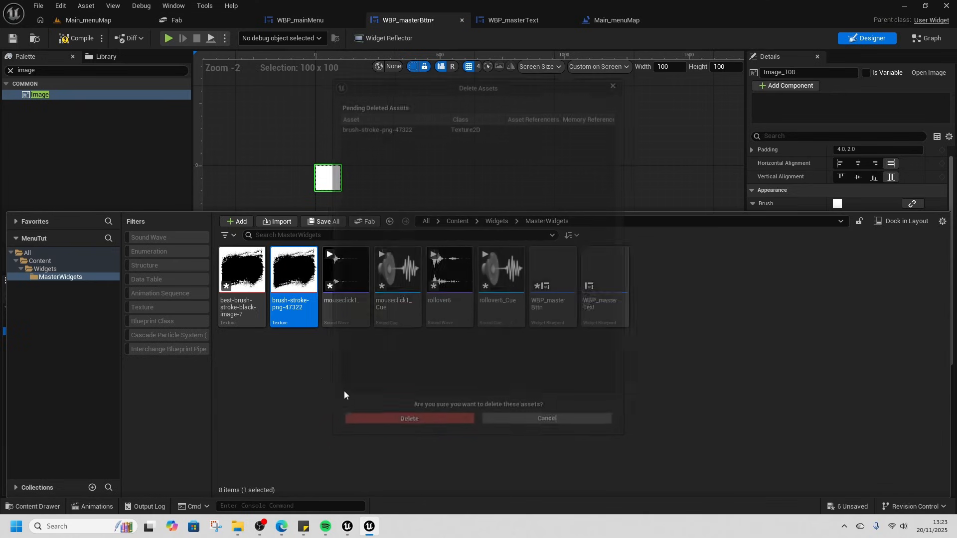
Step: Apply Paper2D texture settings to the best-brush-stroke-black-image-7 texture
{"action": "right_click", "coordinate": [244, 294]}
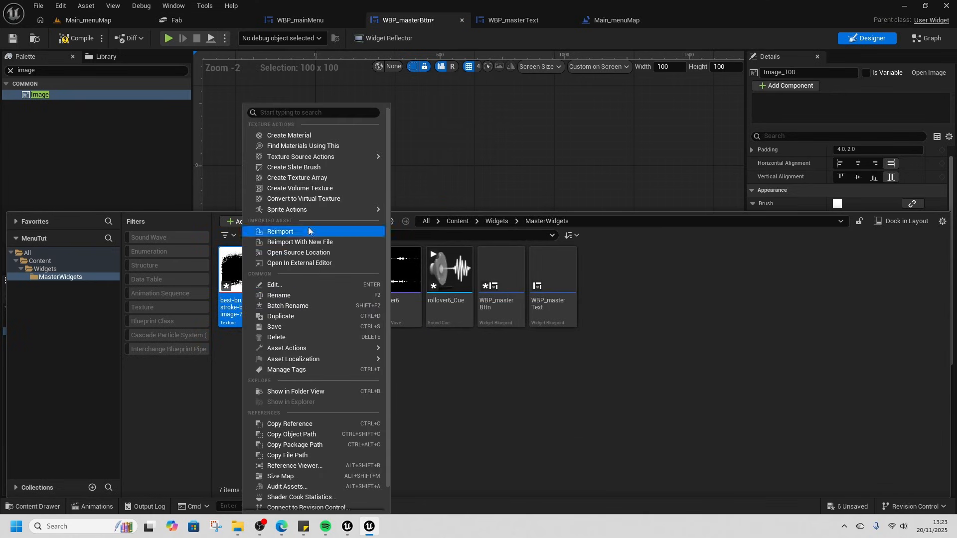
{"action": "mouse_move", "coordinate": [297, 212]}
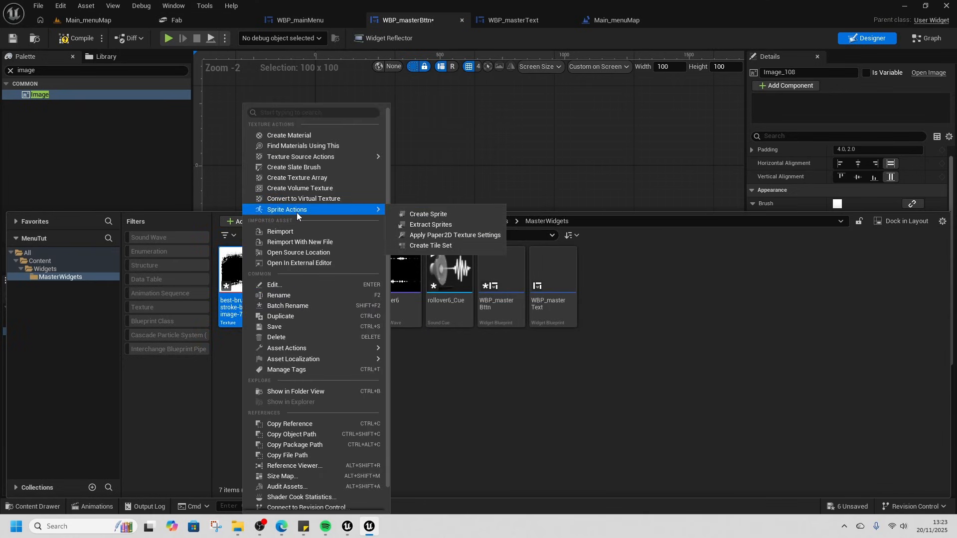
{"action": "left_click", "coordinate": [448, 238]}
{"action": "left_click", "coordinate": [423, 160]}
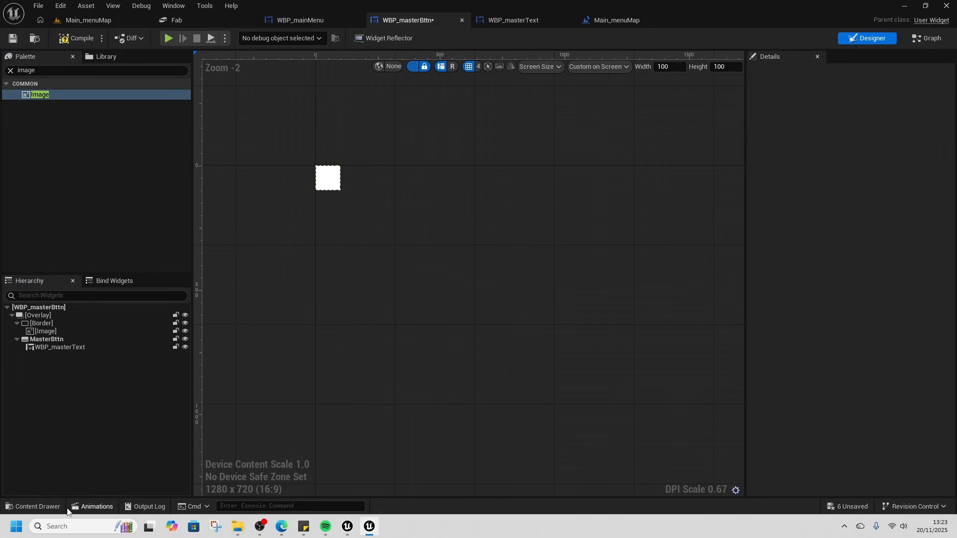
Step: Assign the best-brush-stroke-black-image-7 texture to the brush of the Image inside the Border of WBP_masterBttn
{"action": "left_click", "coordinate": [51, 507]}
{"action": "mouse_move", "coordinate": [243, 269]}
{"action": "left_mouse_down"}
{"action": "mouse_move", "coordinate": [337, 183]}
{"action": "mouse_move", "coordinate": [329, 178]}
{"action": "left_mouse_up"}
{"action": "left_click", "coordinate": [53, 332]}
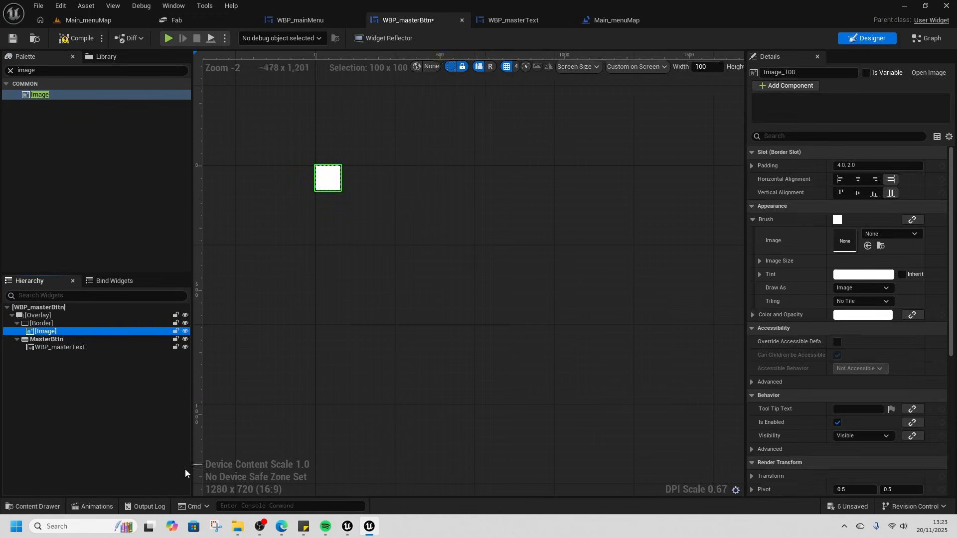
{"action": "left_click", "coordinate": [55, 506]}
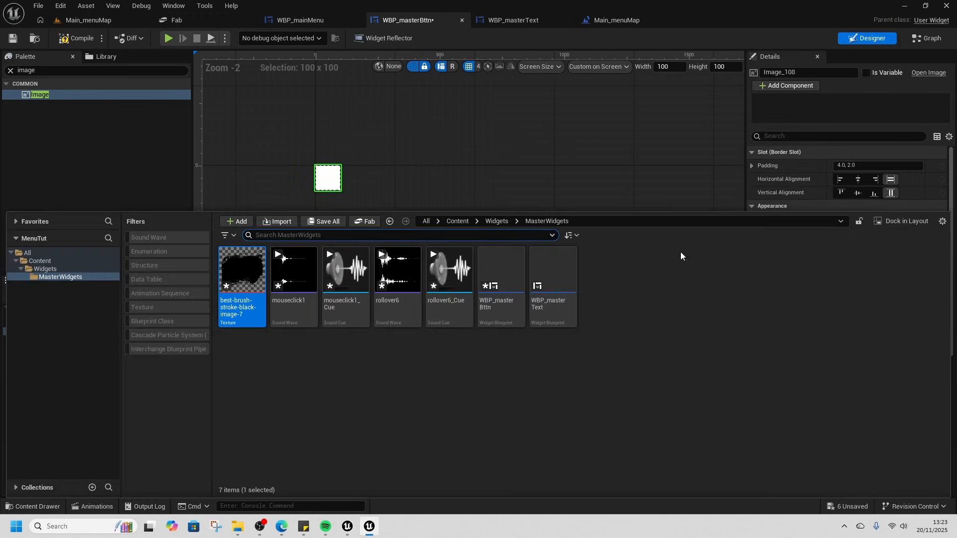
{"action": "left_click_drag", "start_coordinate": [640, 215], "coordinate": [641, 326]}
{"action": "left_click_drag", "start_coordinate": [249, 388], "coordinate": [862, 232]}
{"action": "scroll", "coordinate": [467, 183], "scroll_direction": "up", "scroll_amount": 5}
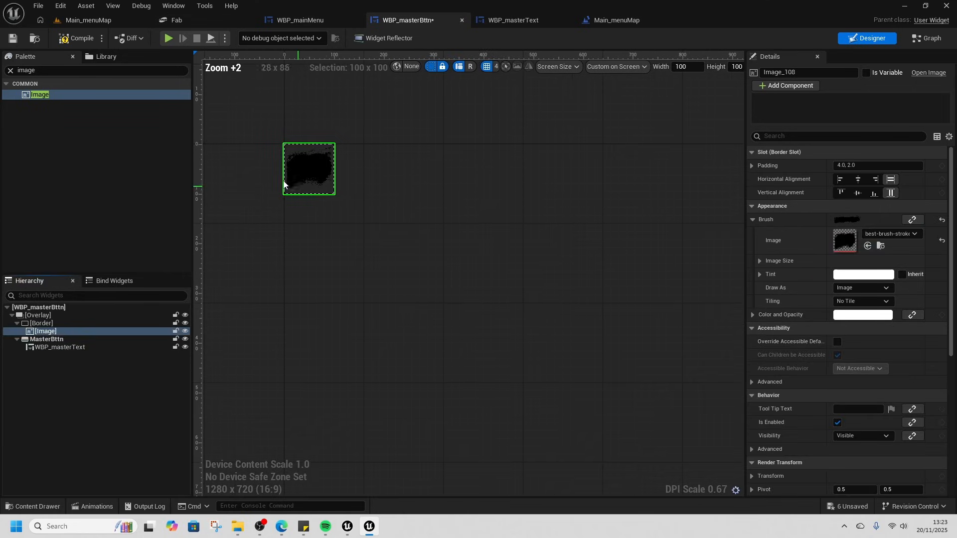
{"action": "right_click_drag", "start_coordinate": [361, 216], "coordinate": [466, 263]}
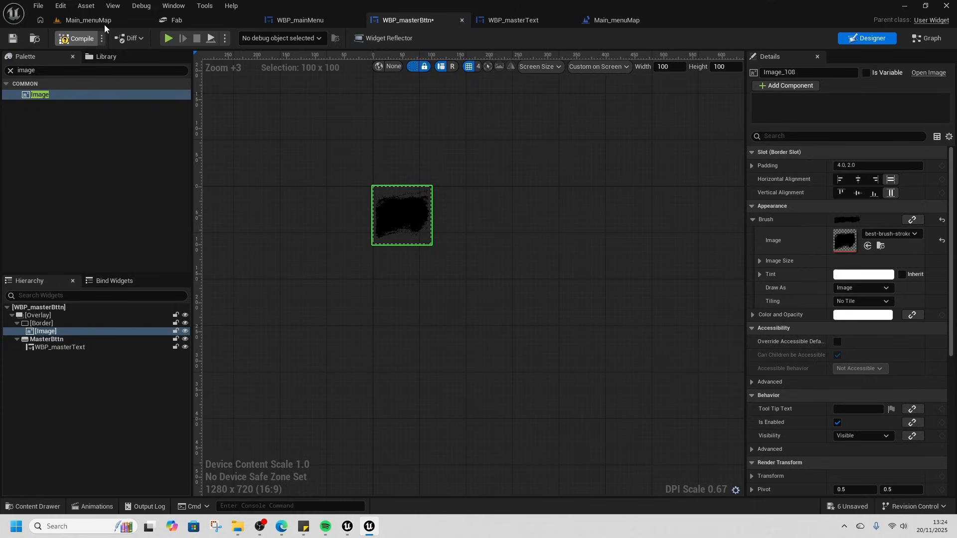
Step: Play the Main_menuMap level to check the brush-stroke background behind the menu buttons, and stop the session
{"action": "left_click", "coordinate": [100, 23]}
{"action": "left_click", "coordinate": [247, 38]}
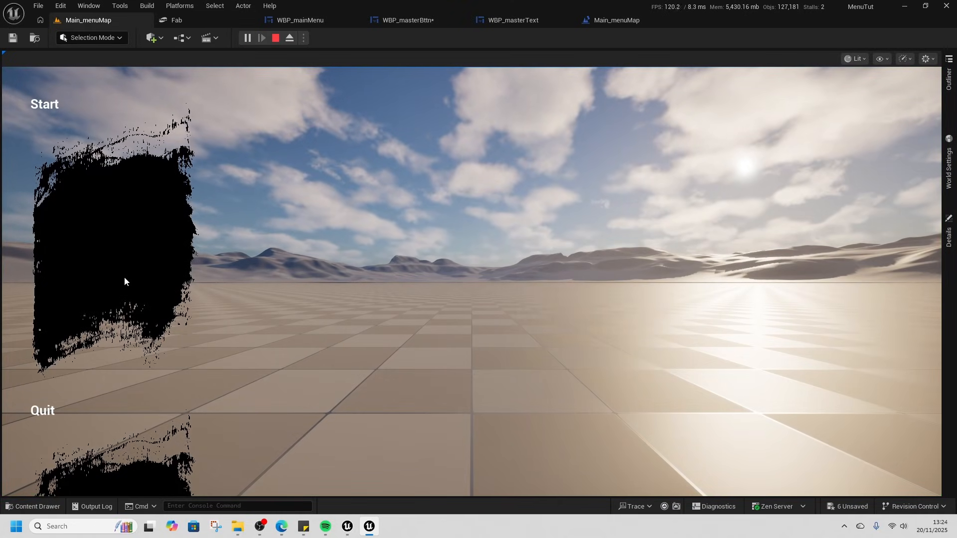
{"action": "left_click", "coordinate": [275, 38]}
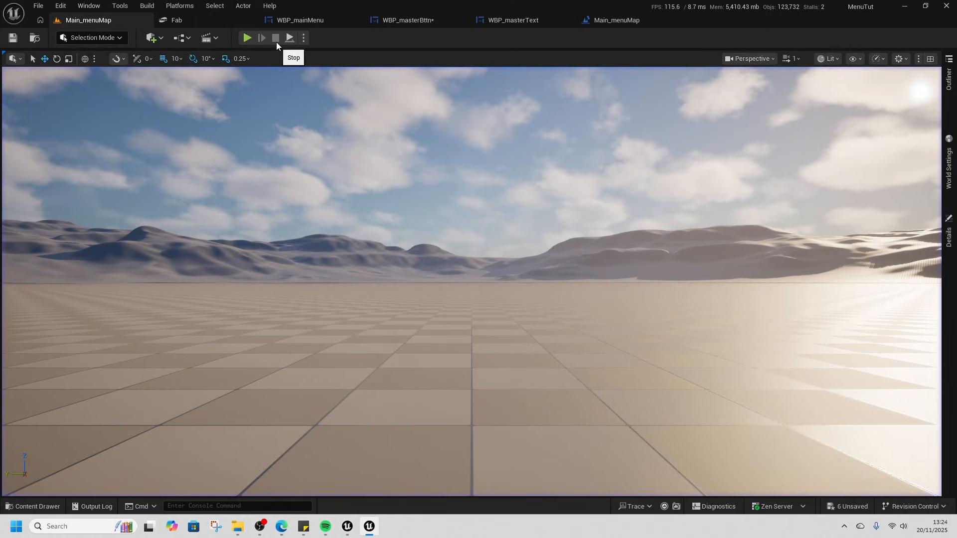
Step: In WBP_masterBttn, set the Image's padding to 0 and its brush image size to 32 by 32, and compile
{"action": "left_click", "coordinate": [408, 20]}
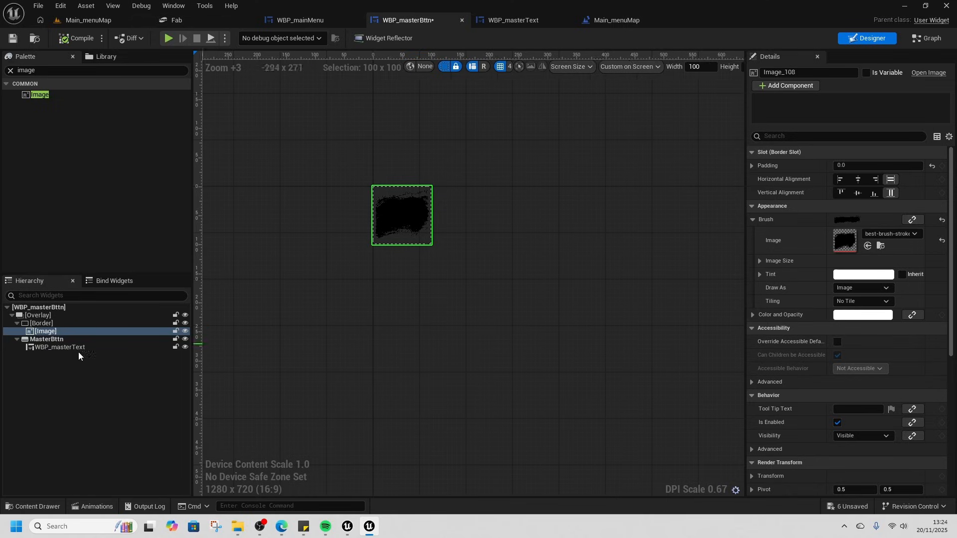
{"action": "left_click", "coordinate": [760, 261]}
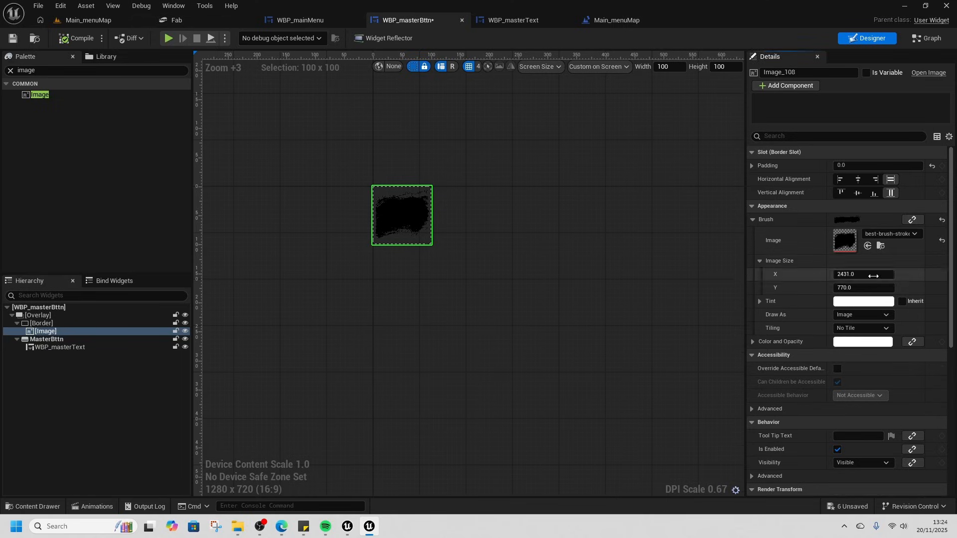
{"action": "left_click", "coordinate": [872, 274]}
{"action": "type", "text": "32"}
{"action": "key", "text": "Tab"}
{"action": "type", "text": "32"}
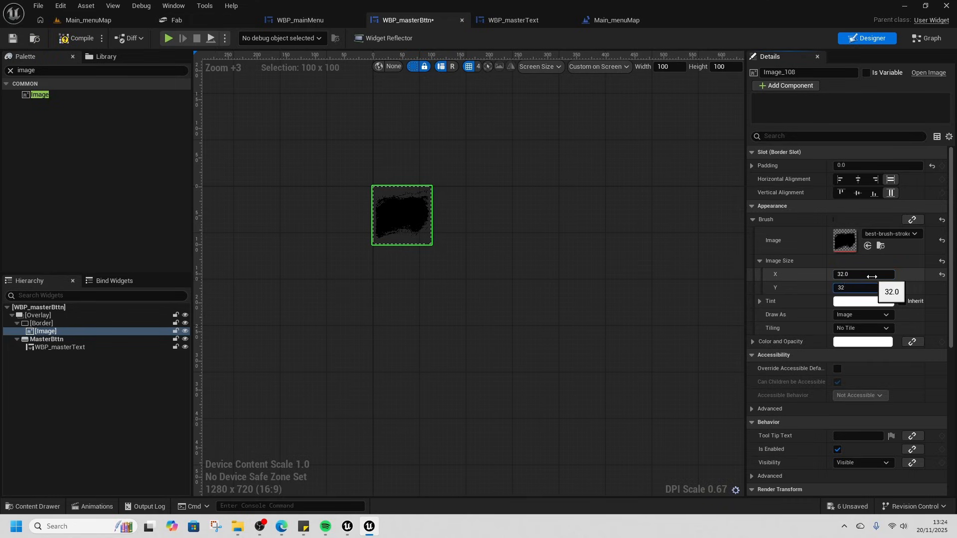
{"action": "left_click", "coordinate": [78, 39]}
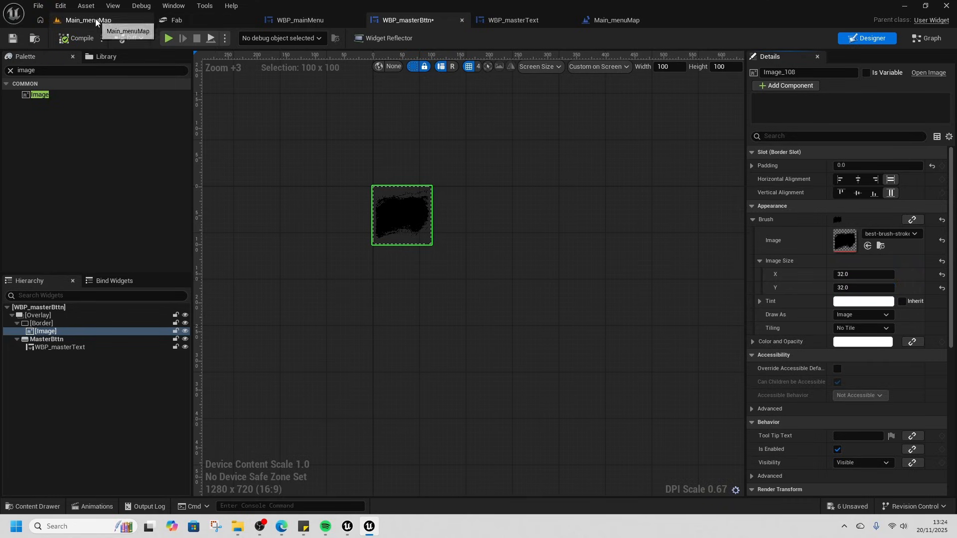
Step: Check the resized brush strokes behind Start and Quit in WBP_mainMenu and by playing Main_menuMap
{"action": "left_click", "coordinate": [314, 22]}
{"action": "scroll", "coordinate": [264, 175], "scroll_direction": "up", "scroll_amount": 5}
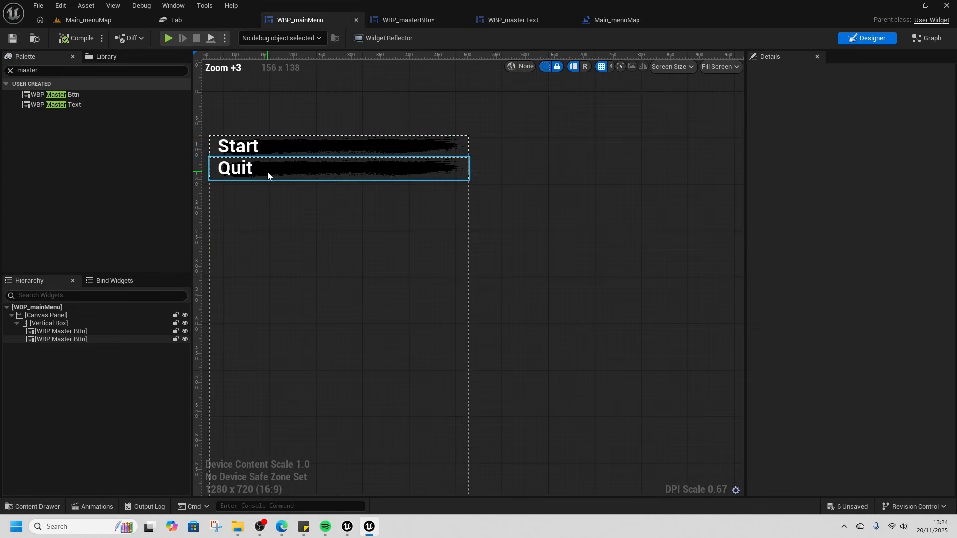
{"action": "left_click", "coordinate": [110, 23]}
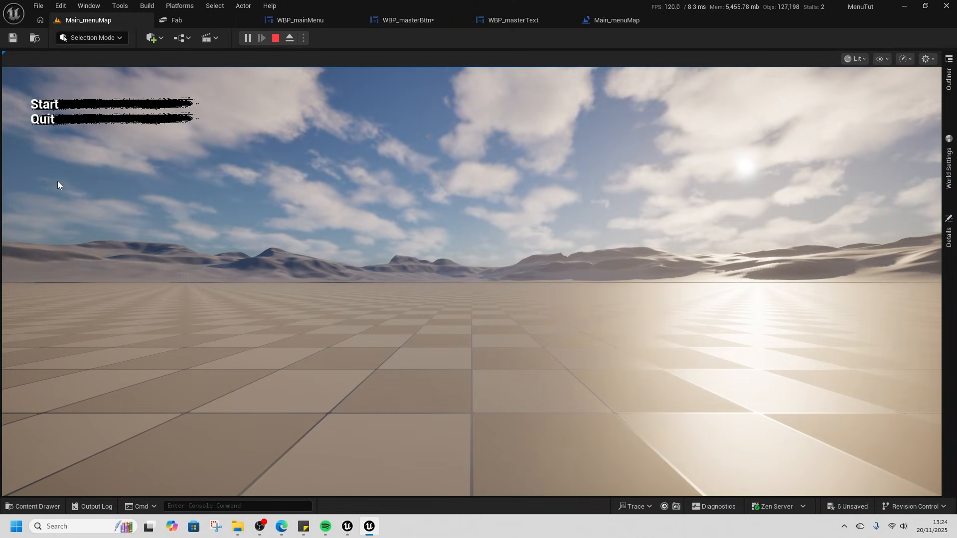
{"action": "left_click", "coordinate": [277, 38]}
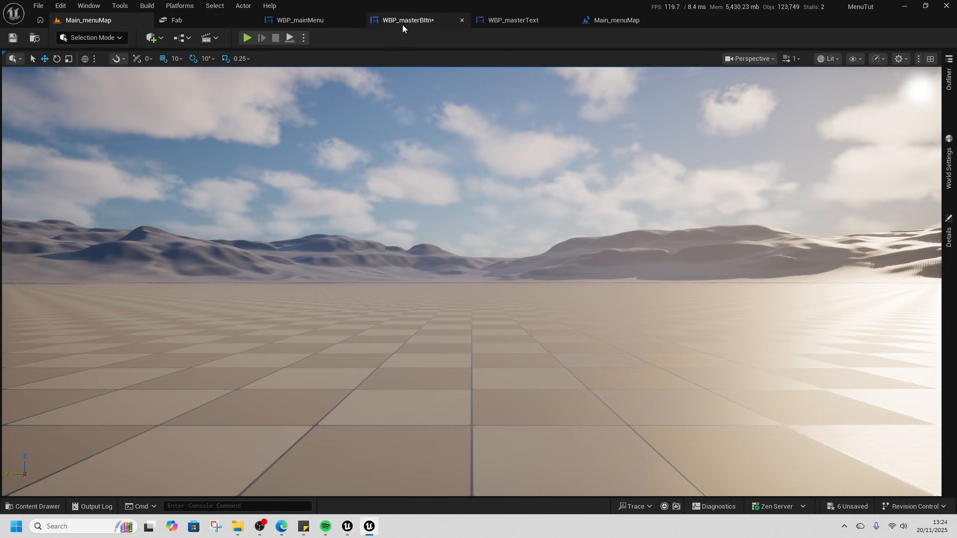
Step: Review the Hover animation's Render Opacity track for the Image in WBP_masterBttn
{"action": "left_click", "coordinate": [420, 22]}
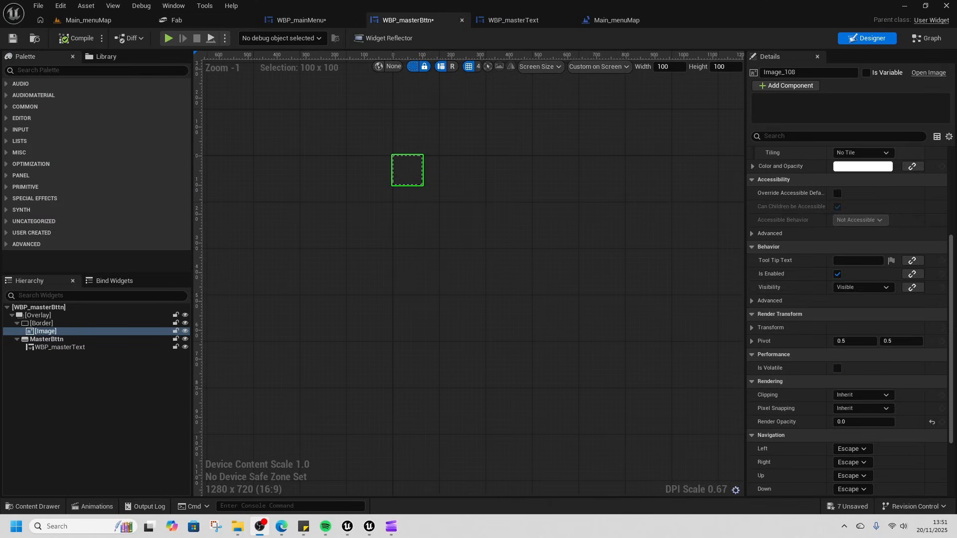
{"action": "left_click", "coordinate": [93, 506]}
{"action": "left_click", "coordinate": [36, 344]}
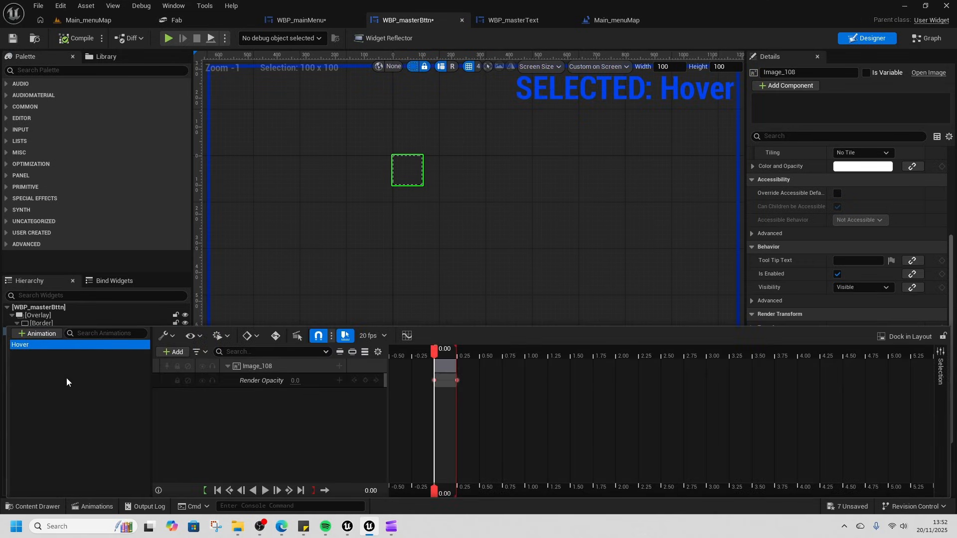
{"action": "left_click", "coordinate": [74, 421]}
{"action": "left_click", "coordinate": [440, 206]}
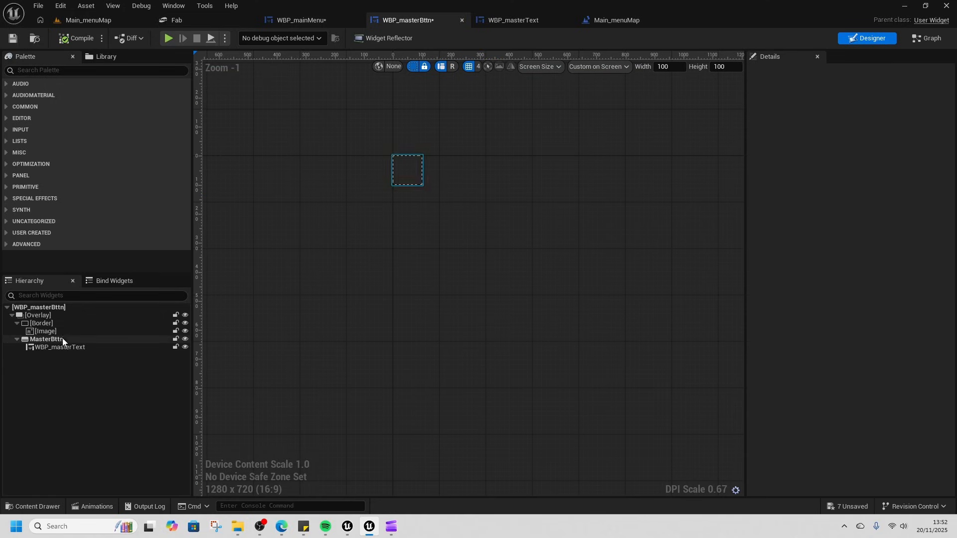
Step: Examine the Render Opacity setting of the Image widget
{"action": "left_click", "coordinate": [46, 331]}
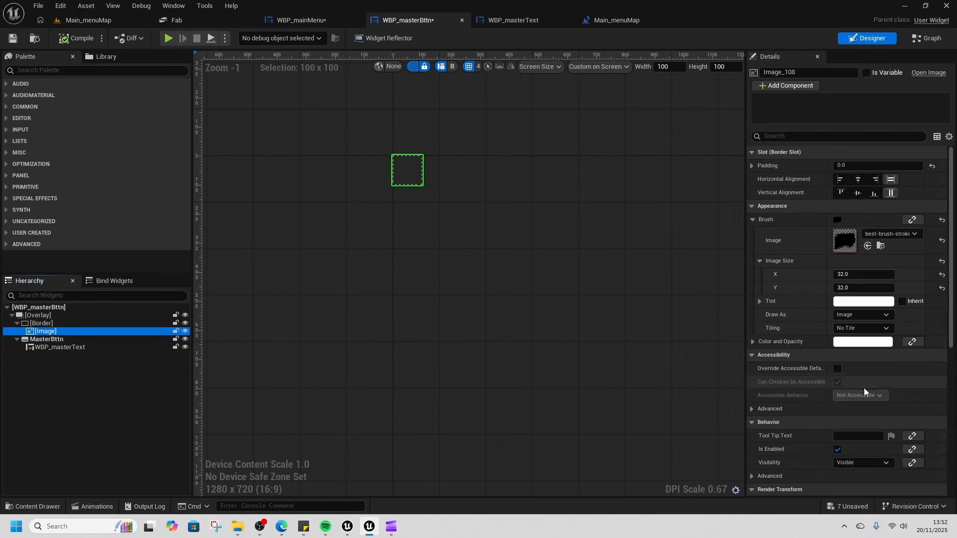
{"action": "scroll", "coordinate": [872, 400], "scroll_direction": "down", "scroll_amount": 3}
{"action": "scroll", "coordinate": [872, 400], "scroll_direction": "down", "scroll_amount": 3}
{"action": "mouse_move", "coordinate": [869, 439]}
{"action": "left_mouse_down"}
{"action": "mouse_move", "coordinate": [837, 438]}
{"action": "mouse_move", "coordinate": [869, 442]}
{"action": "left_mouse_up"}
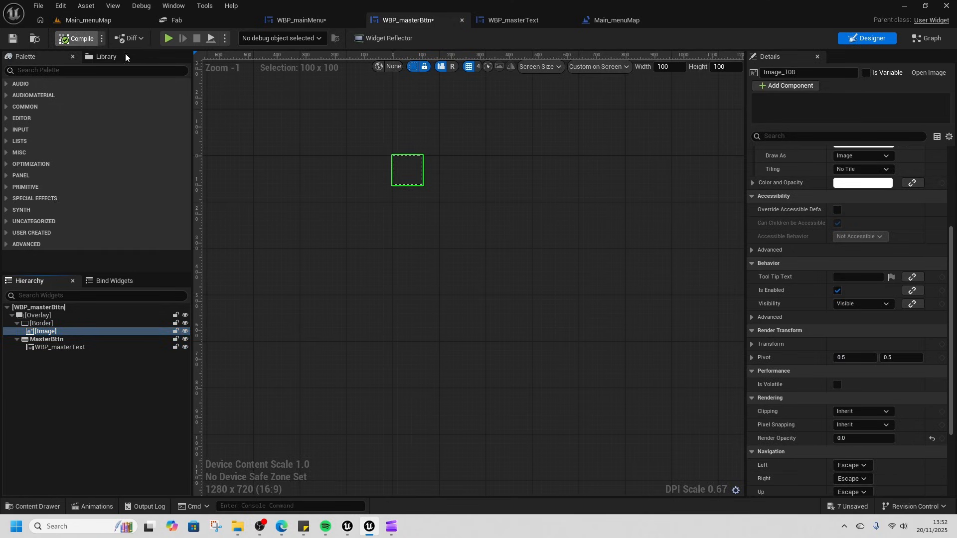
Step: Play the Main_menuMap level to test the hover effect on the Start and Quit buttons, and stop the session
{"action": "left_click", "coordinate": [82, 21]}
{"action": "left_click", "coordinate": [247, 38]}
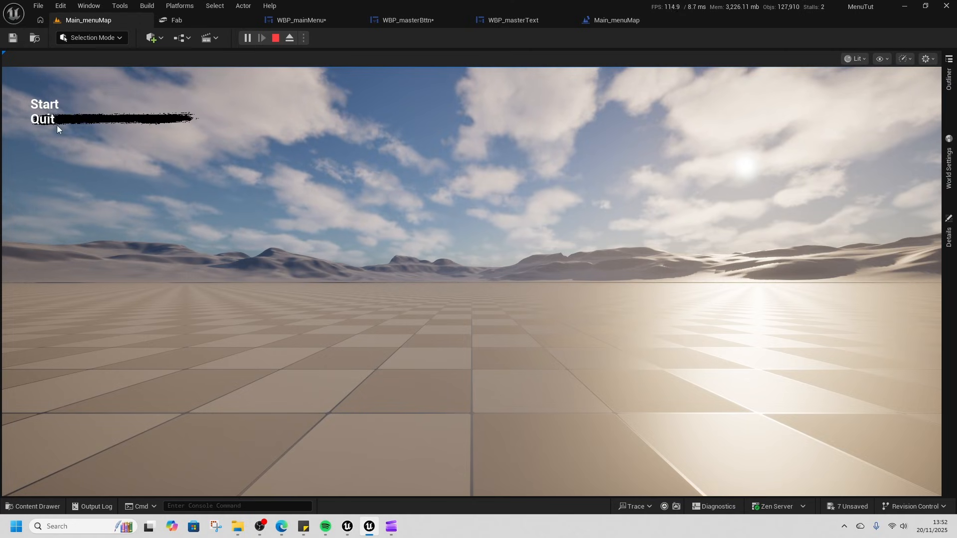
{"action": "left_click", "coordinate": [275, 39]}
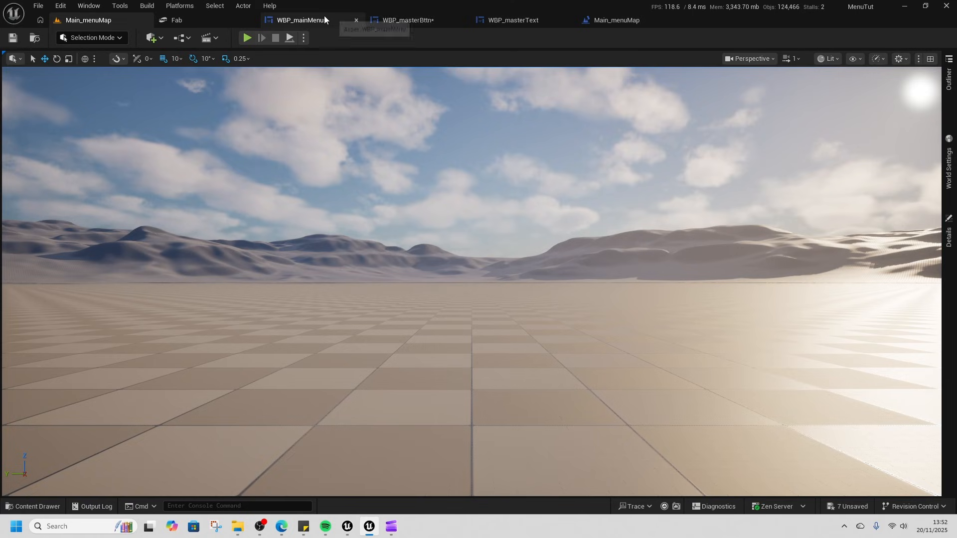
Step: Open the Hover animation of WBP_masterBttn for editing
{"action": "left_click", "coordinate": [431, 22]}
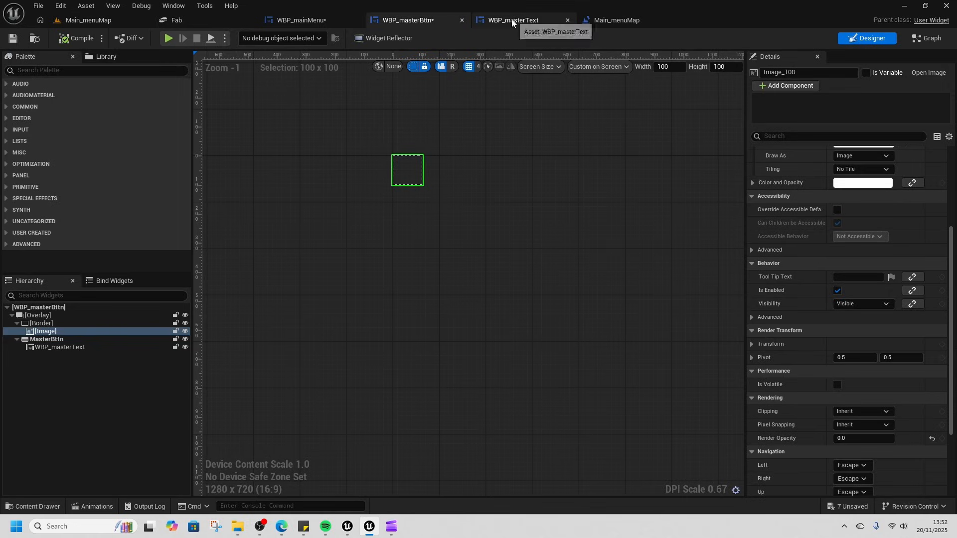
{"action": "left_click", "coordinate": [92, 506]}
{"action": "left_click", "coordinate": [31, 343]}
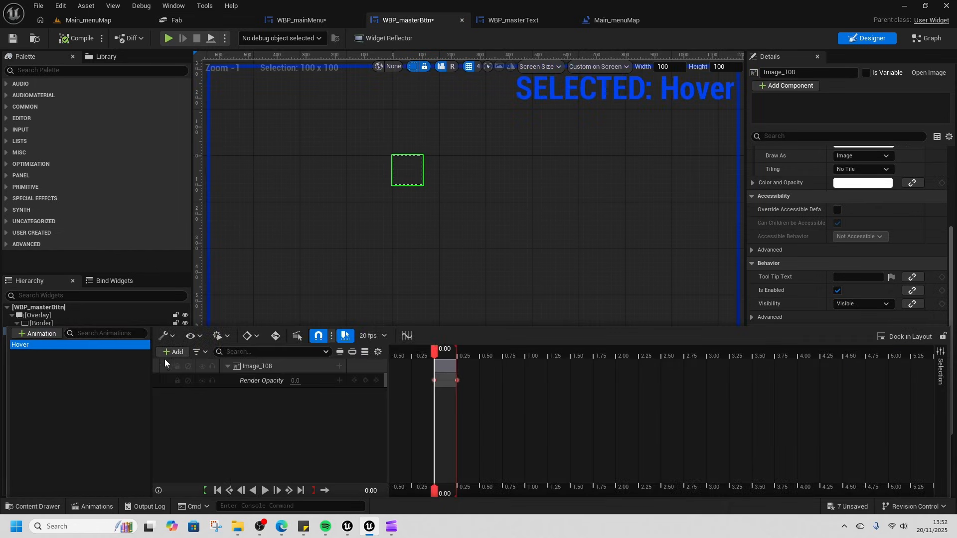
{"action": "left_click", "coordinate": [176, 352]}
{"action": "mouse_move", "coordinate": [234, 400]}
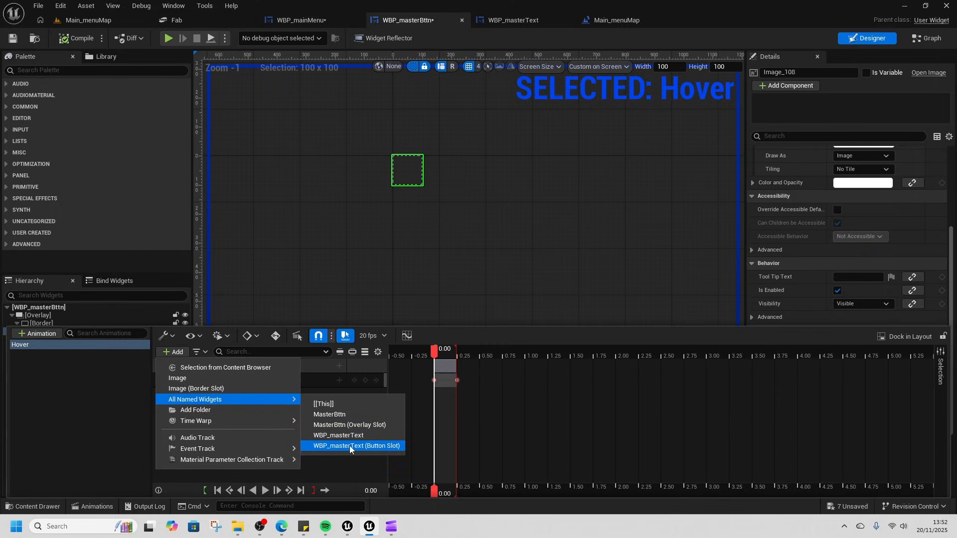
{"action": "left_click", "coordinate": [283, 291]}
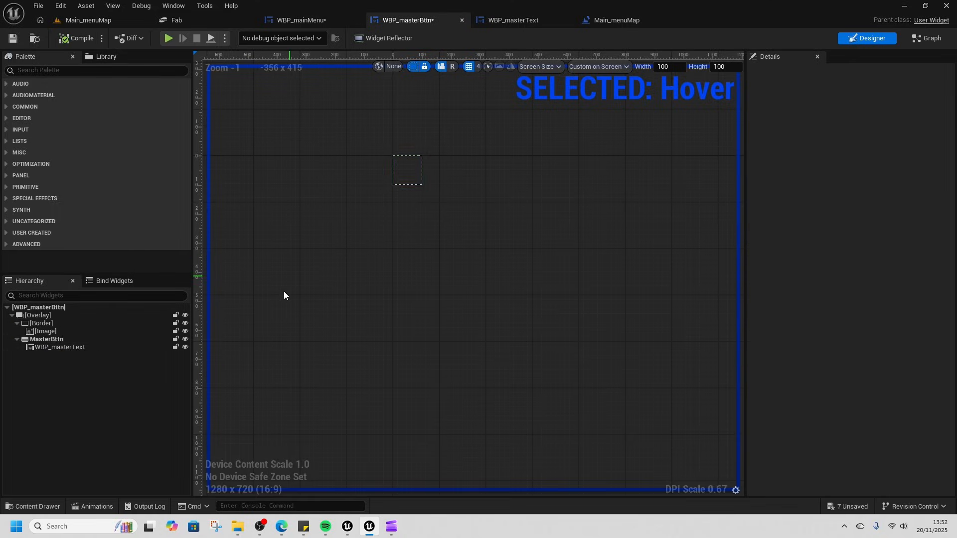
Step: Add the WBP_masterText widget as a track in the Hover animation
{"action": "left_click", "coordinate": [61, 341]}
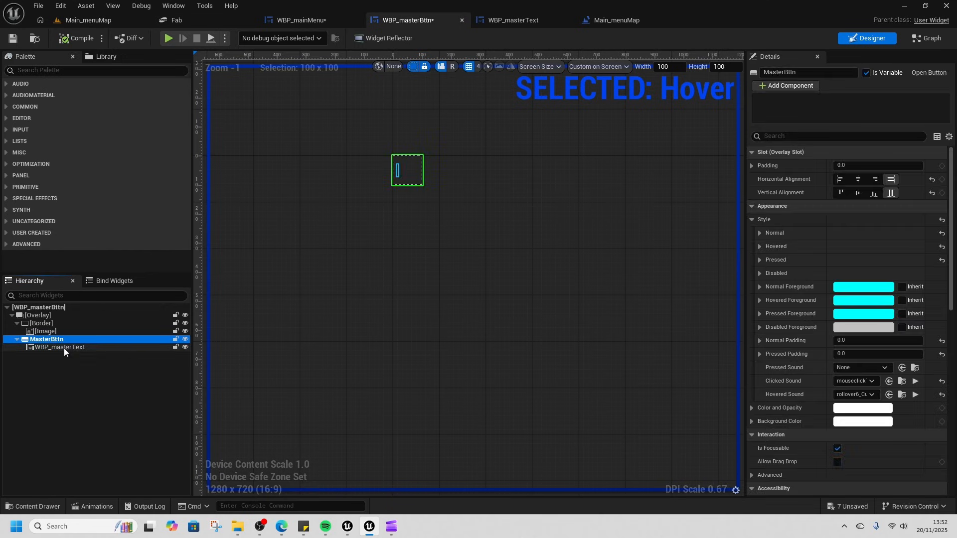
{"action": "left_click", "coordinate": [62, 347]}
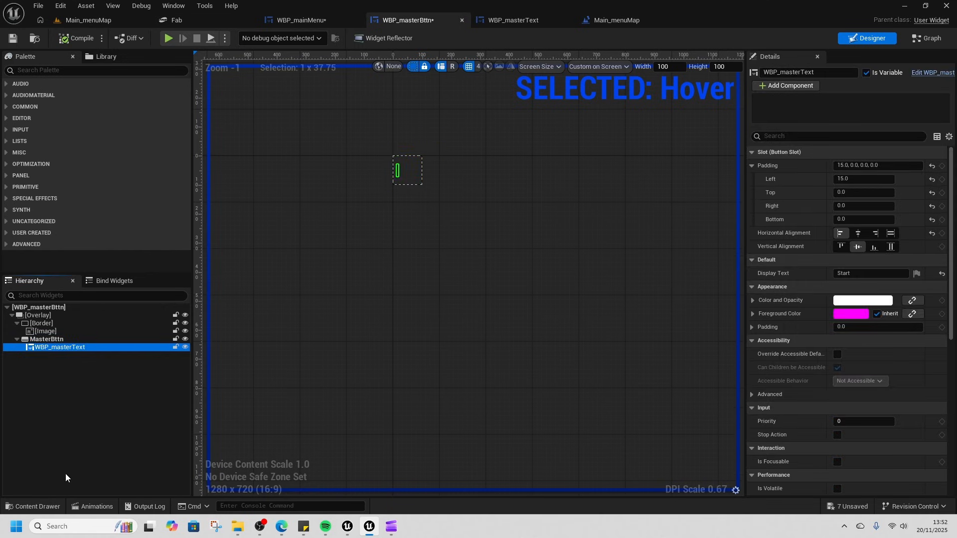
{"action": "left_click", "coordinate": [92, 506]}
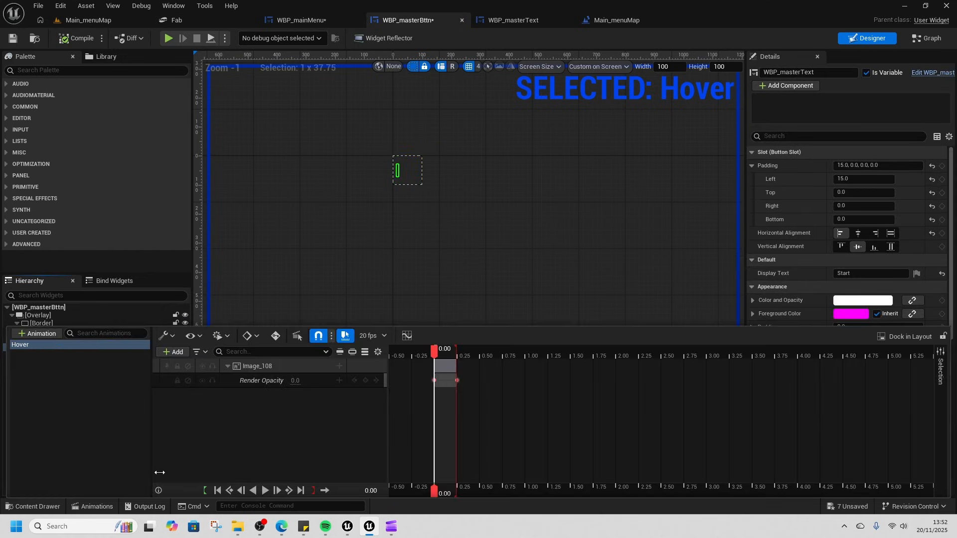
{"action": "left_click", "coordinate": [174, 354]}
{"action": "left_click", "coordinate": [218, 379]}
{"action": "left_click", "coordinate": [299, 395]}
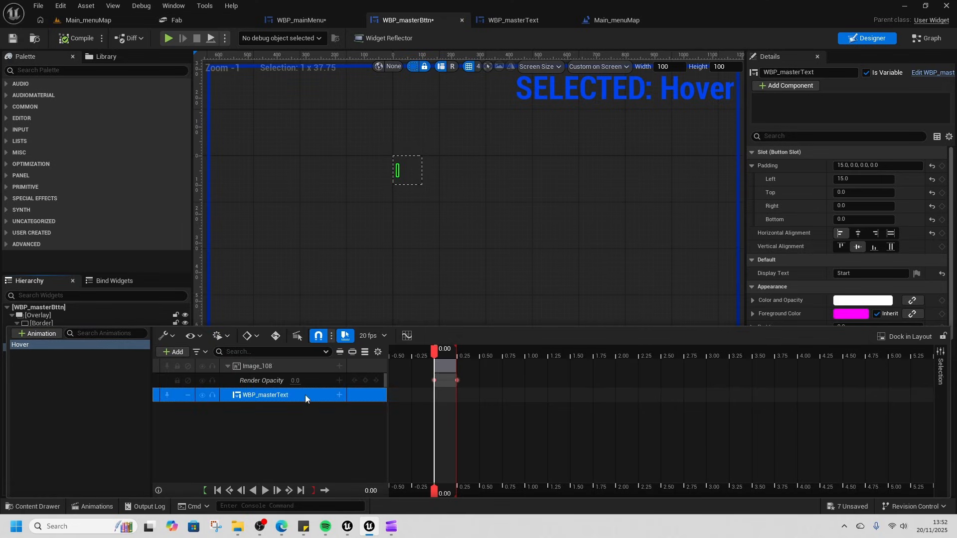
Step: Add a Transform track to WBP_masterText and expand its Translation channels
{"action": "left_click", "coordinate": [339, 396]}
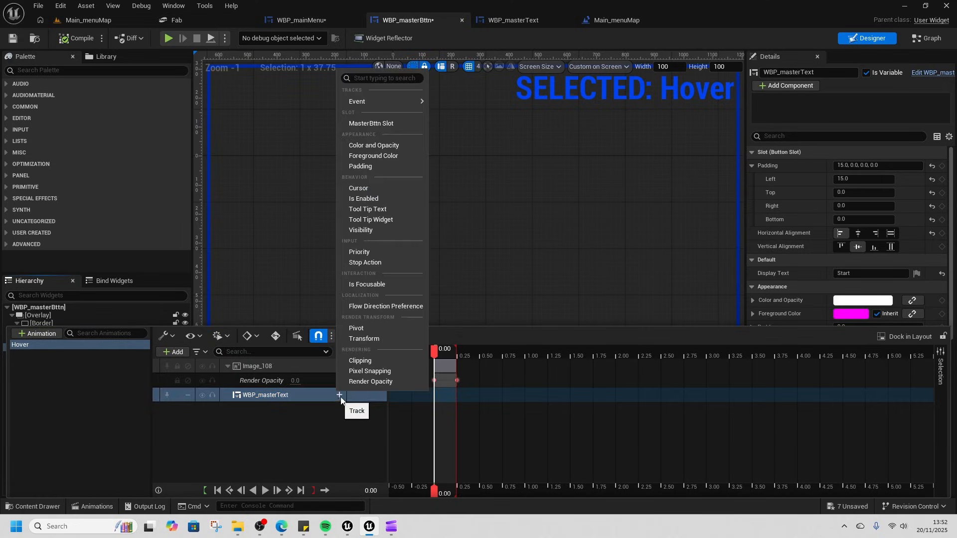
{"action": "left_click", "coordinate": [384, 338]}
{"action": "left_click", "coordinate": [233, 409]}
{"action": "left_click", "coordinate": [238, 423]}
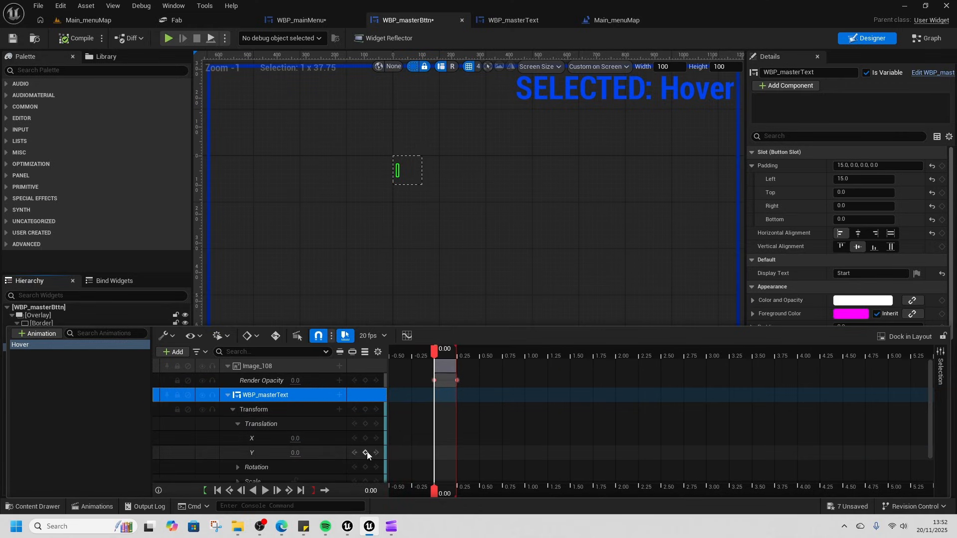
Step: Key the WBP_masterText X translation to 10 at 0.25 in the Hover animation, and compile and save the widget
{"action": "left_click_drag", "start_coordinate": [435, 352], "coordinate": [455, 357]}
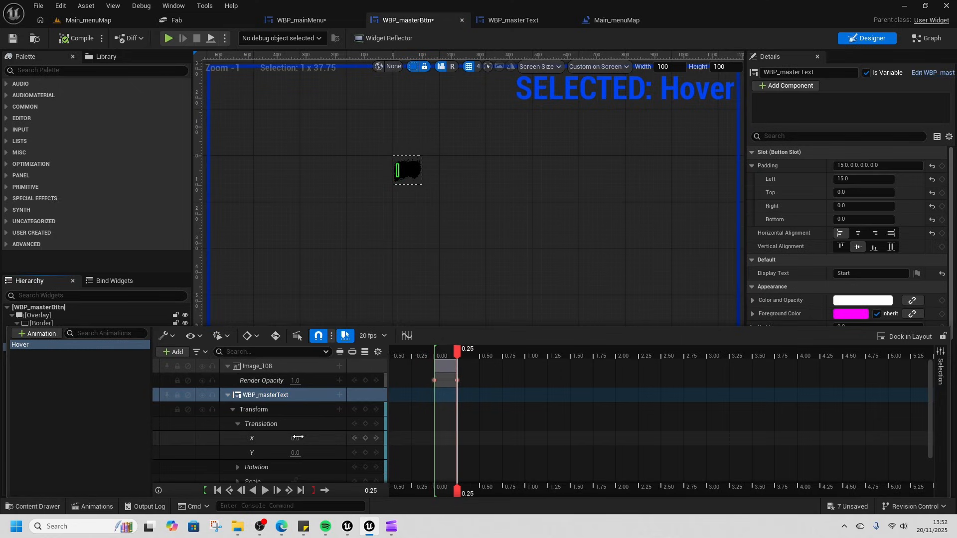
{"action": "left_click_drag", "start_coordinate": [298, 437], "coordinate": [306, 438]}
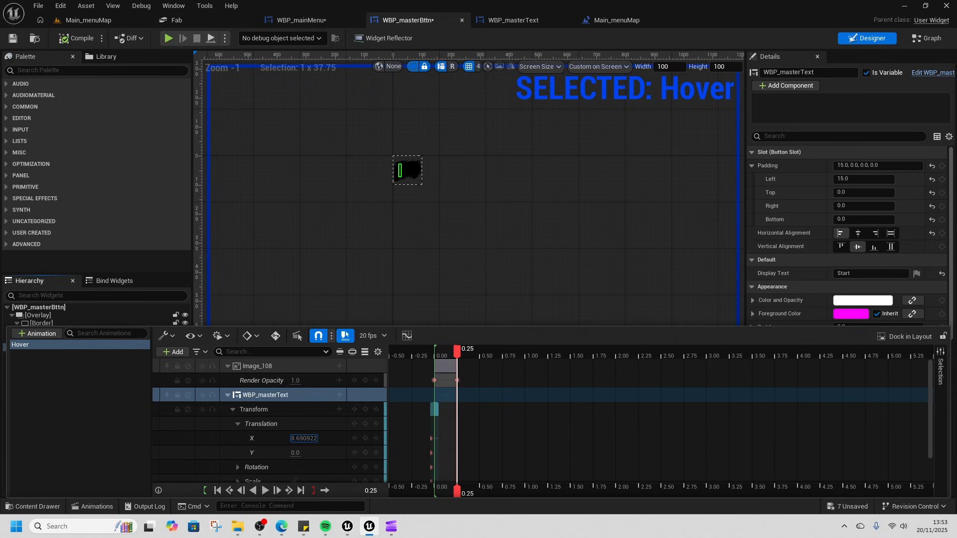
{"action": "left_click_drag", "start_coordinate": [299, 438], "coordinate": [299, 438]}
{"action": "left_click", "coordinate": [299, 437]}
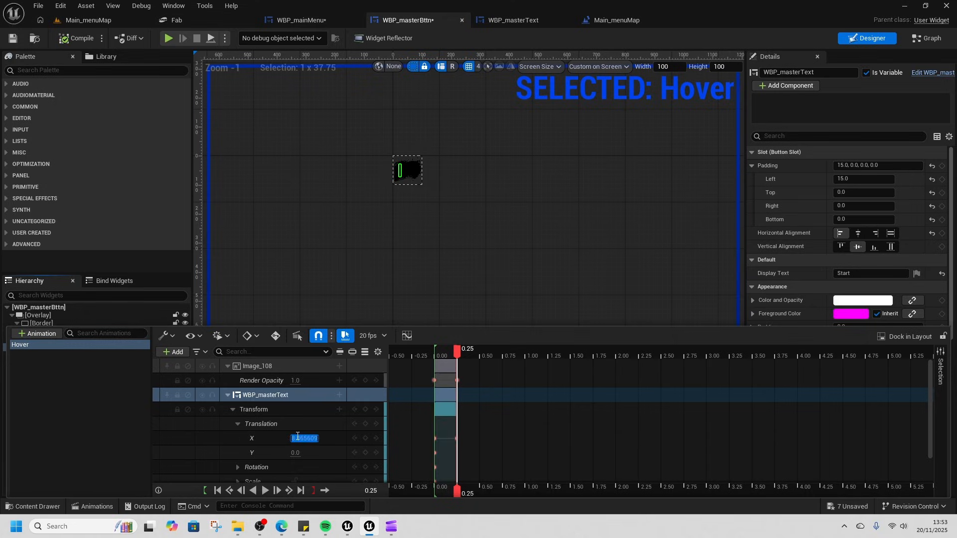
{"action": "type", "text": "10"}
{"action": "mouse_move", "coordinate": [458, 352]}
{"action": "left_mouse_down"}
{"action": "mouse_move", "coordinate": [426, 360]}
{"action": "mouse_move", "coordinate": [457, 369]}
{"action": "left_mouse_up"}
{"action": "left_click", "coordinate": [70, 38]}
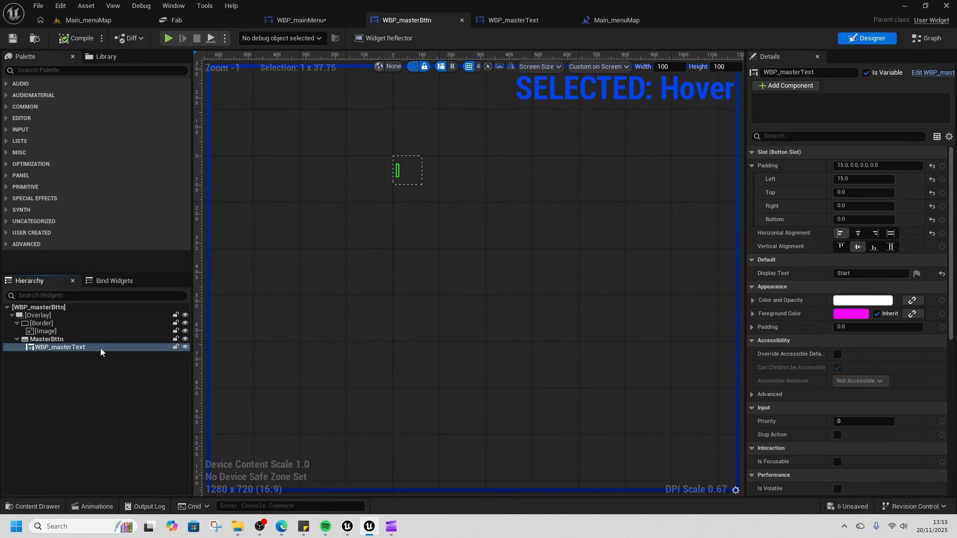
Step: Check the tracks of the Hover animation in WBP_masterBttn, and play the level in a preview window to test the menu
{"action": "left_click", "coordinate": [94, 506]}
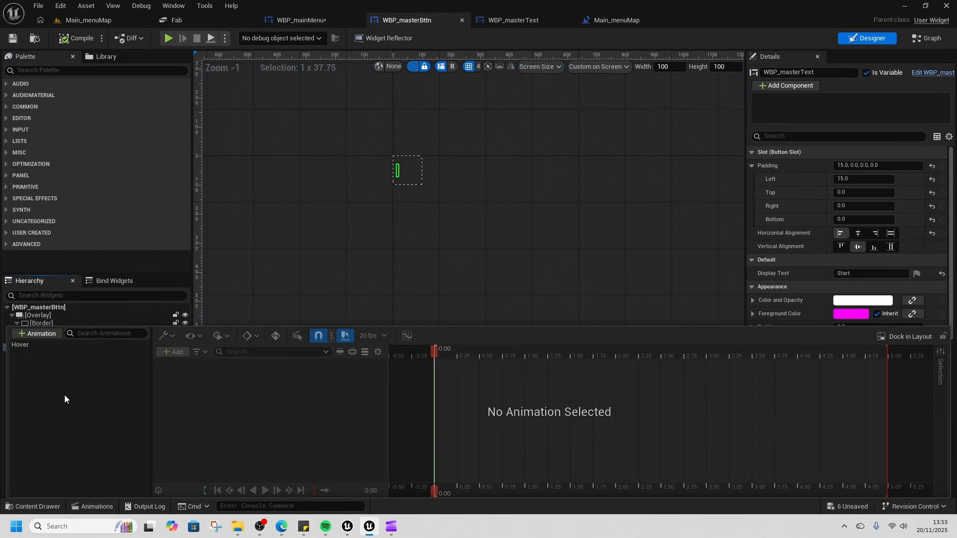
{"action": "left_click", "coordinate": [35, 352]}
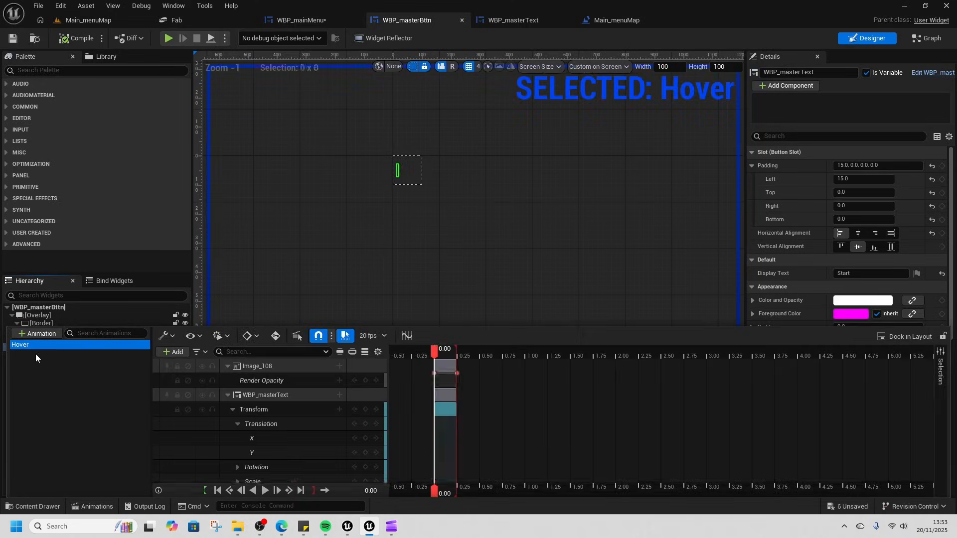
{"action": "left_click", "coordinate": [92, 358]}
{"action": "left_click", "coordinate": [309, 288]}
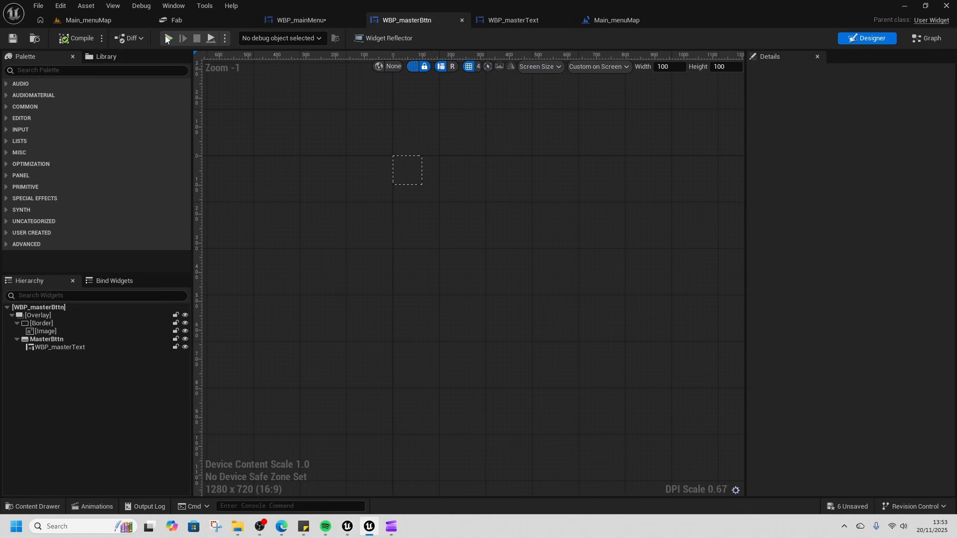
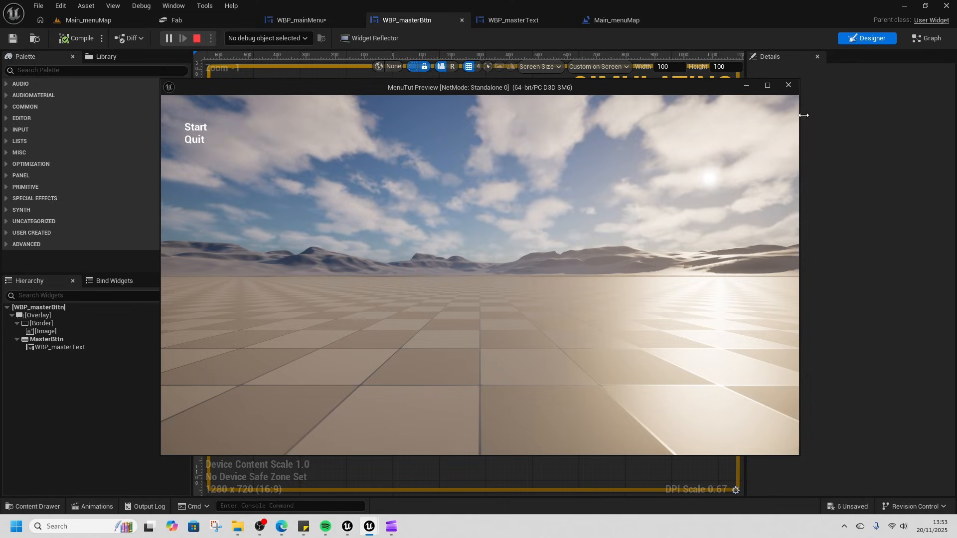
{"action": "left_click", "coordinate": [788, 86]}
Step: Narrow the vertical box in WBP_mainMenu to about 218 wide, compile the widget, and test the menu in a play preview
{"action": "left_click", "coordinate": [304, 22]}
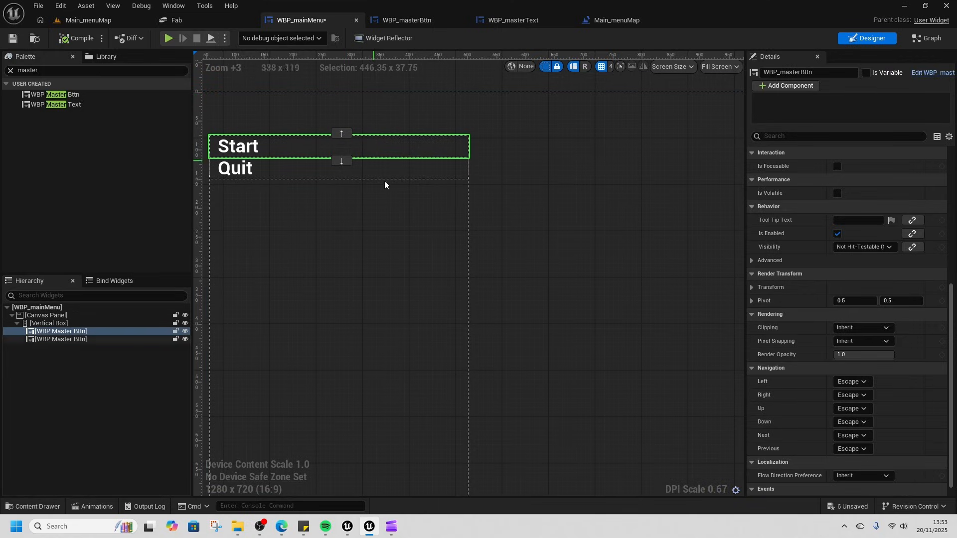
{"action": "left_click", "coordinate": [49, 323]}
{"action": "scroll", "coordinate": [451, 331], "scroll_direction": "down", "scroll_amount": 2}
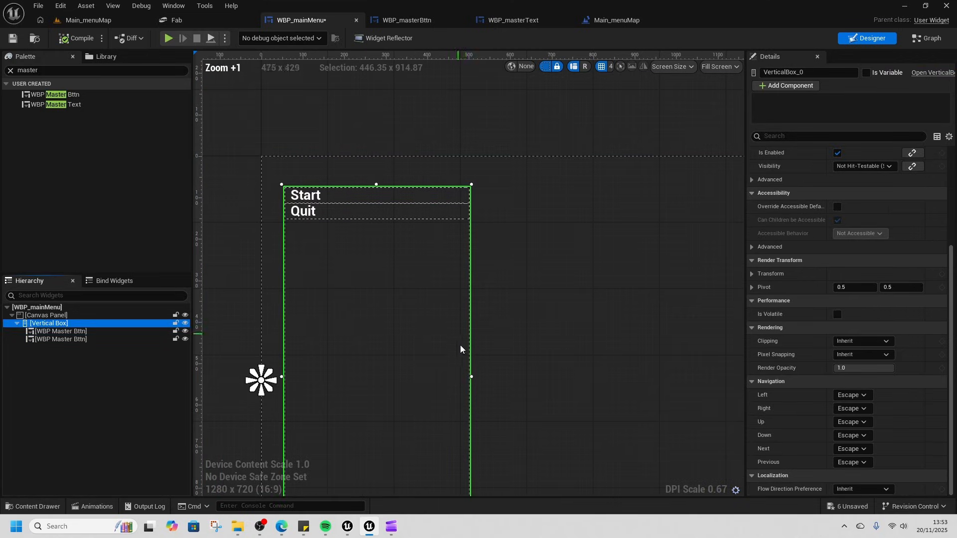
{"action": "left_click_drag", "start_coordinate": [474, 379], "coordinate": [377, 377]}
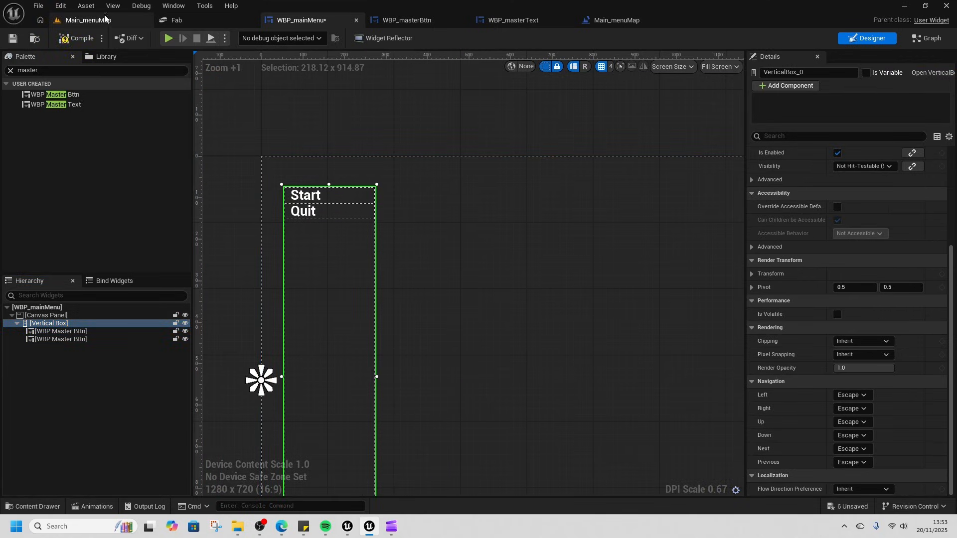
{"action": "left_click", "coordinate": [78, 40]}
{"action": "left_click", "coordinate": [168, 39]}
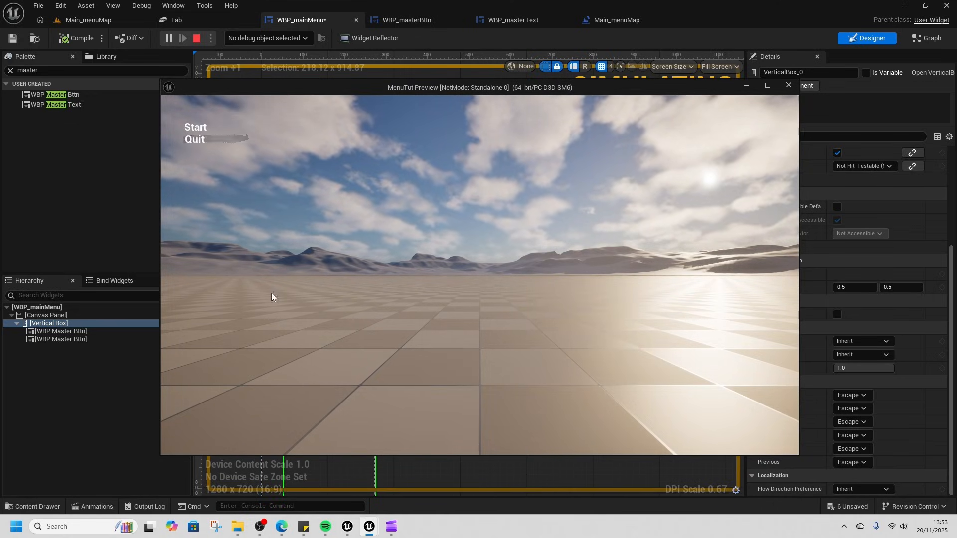
{"action": "left_click", "coordinate": [789, 85]}
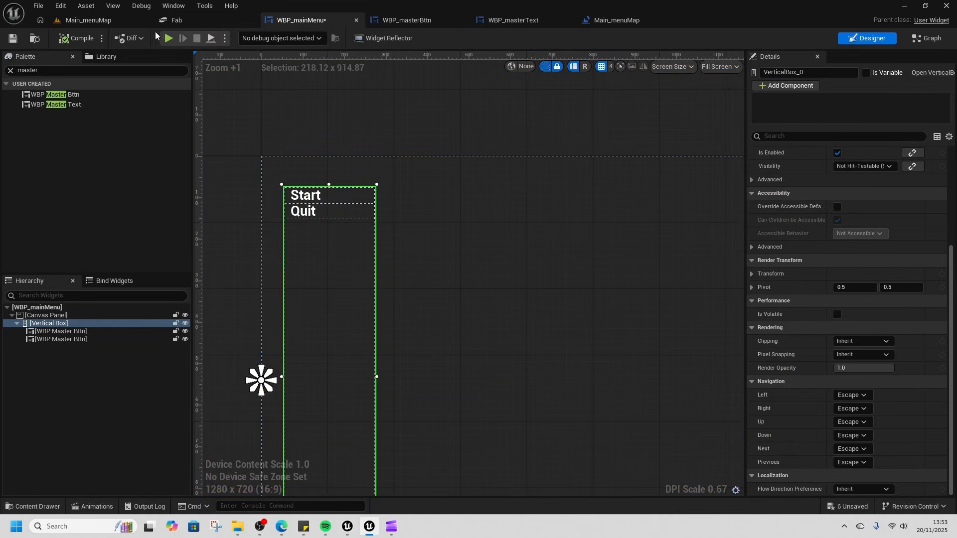
Step: Duplicate the Start master button inside the vertical box of WBP_mainMenu
{"action": "left_click", "coordinate": [425, 26]}
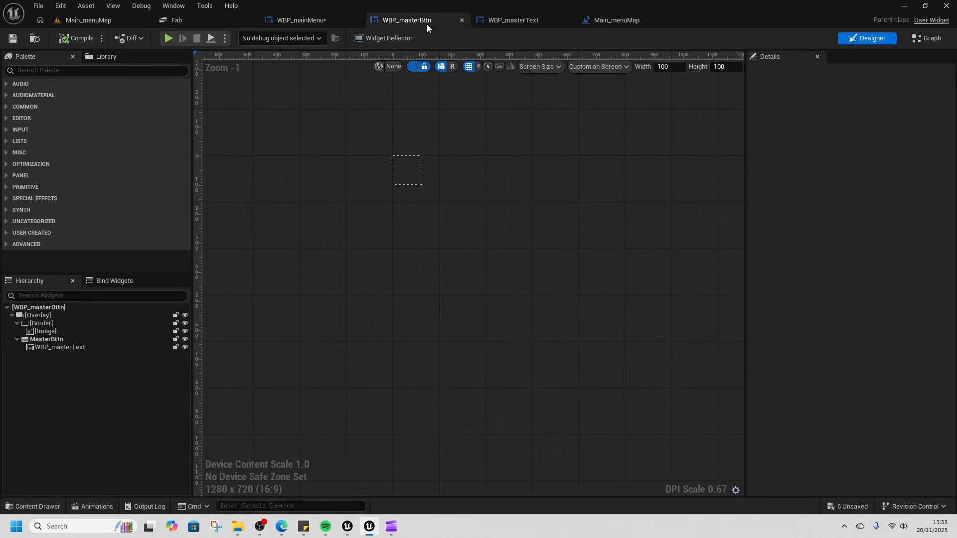
{"action": "left_click", "coordinate": [295, 20]}
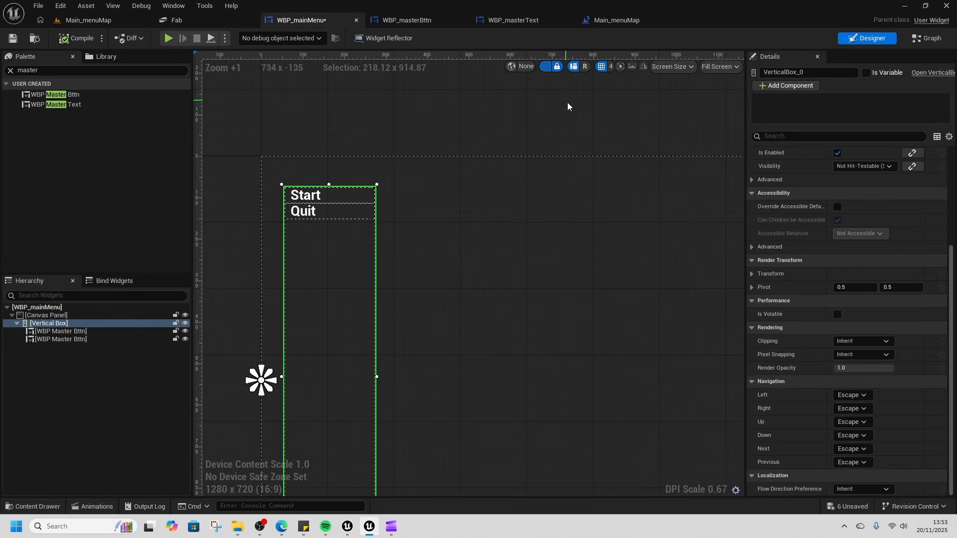
{"action": "right_click_drag", "start_coordinate": [615, 109], "coordinate": [561, 116]}
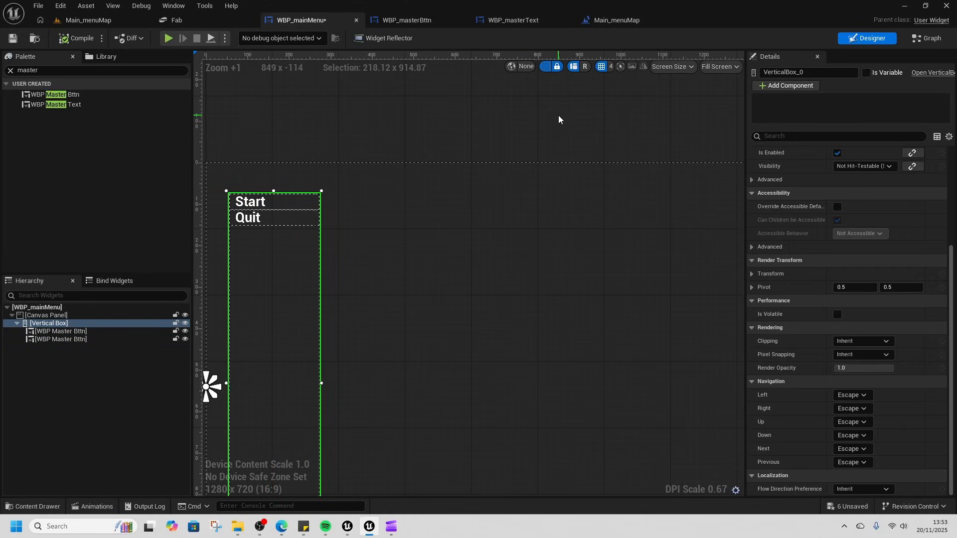
{"action": "right_click_drag", "start_coordinate": [449, 321], "coordinate": [495, 282]}
{"action": "left_click", "coordinate": [180, 331]}
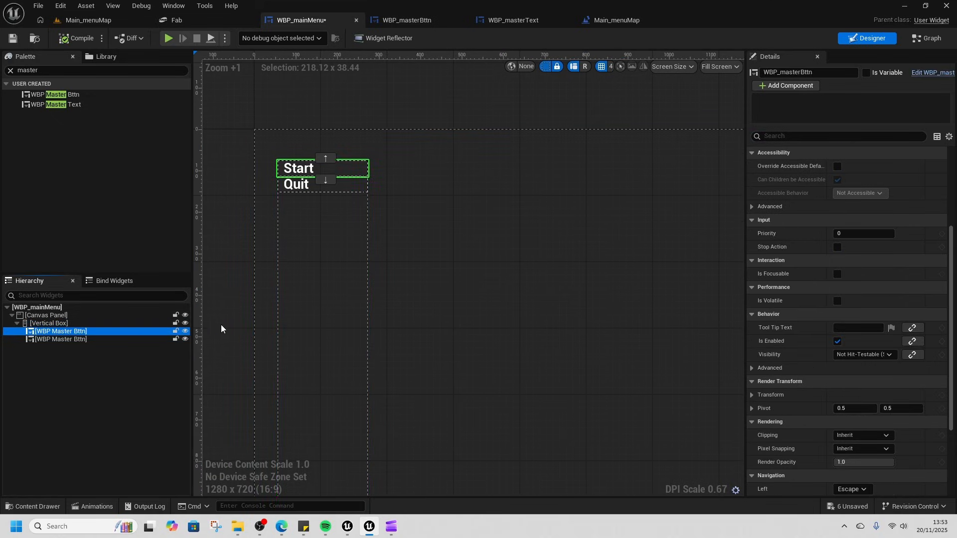
{"action": "key", "text": "ctrl+d"}
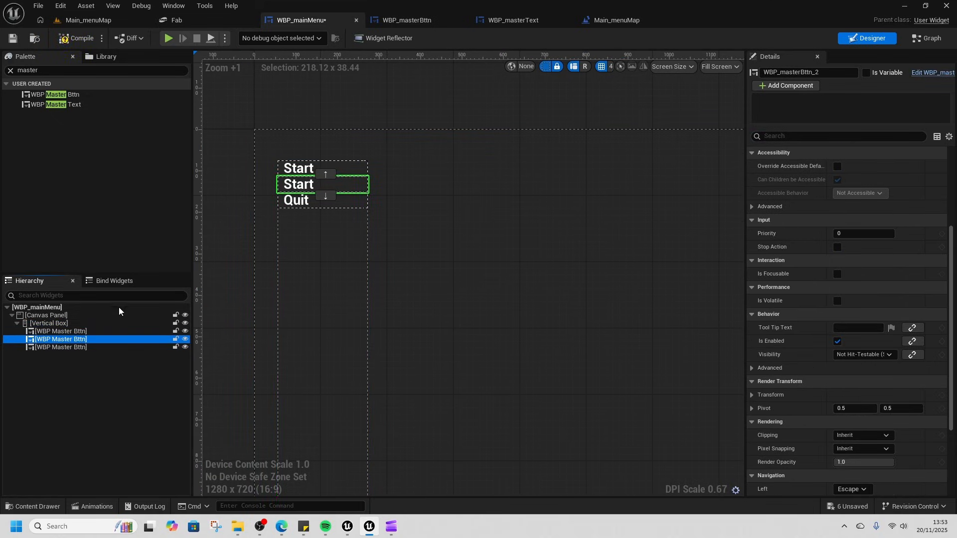
Step: Set the duplicated button's Custom Text To Display to Options
{"action": "scroll", "coordinate": [848, 278], "scroll_direction": "down", "scroll_amount": 3}
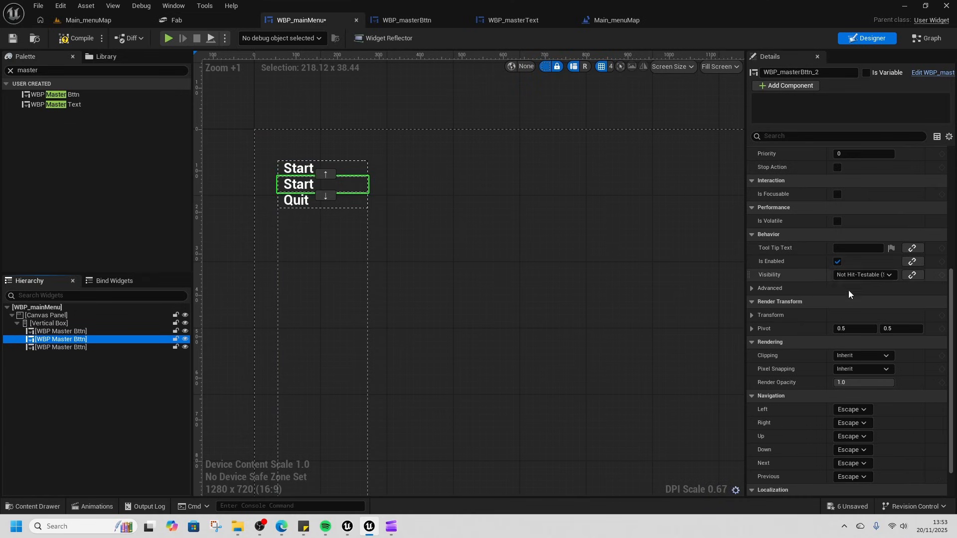
{"action": "scroll", "coordinate": [854, 355], "scroll_direction": "up", "scroll_amount": 7}
{"action": "scroll", "coordinate": [860, 239], "scroll_direction": "up", "scroll_amount": 2}
{"action": "left_click", "coordinate": [861, 234]}
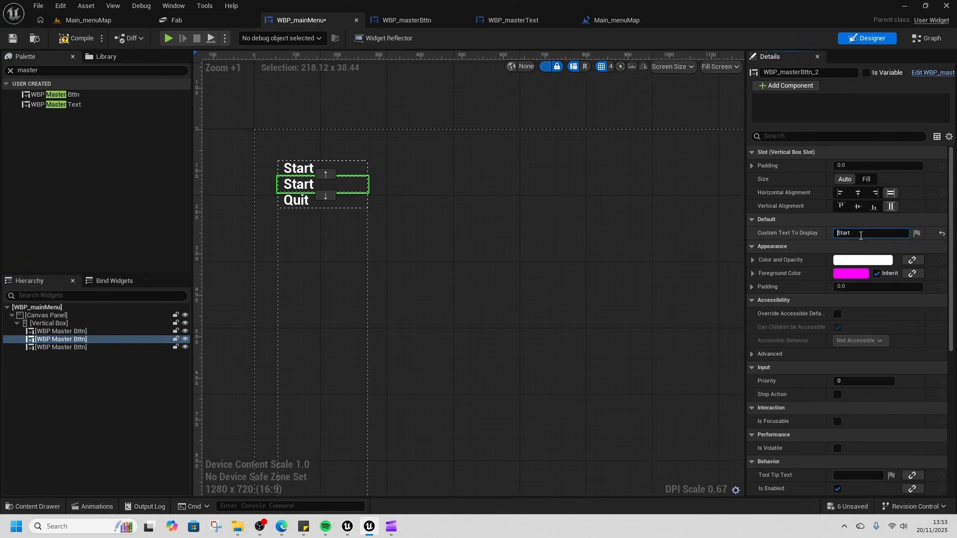
{"action": "type", "text": "Options"}
{"action": "key", "text": "Return"}
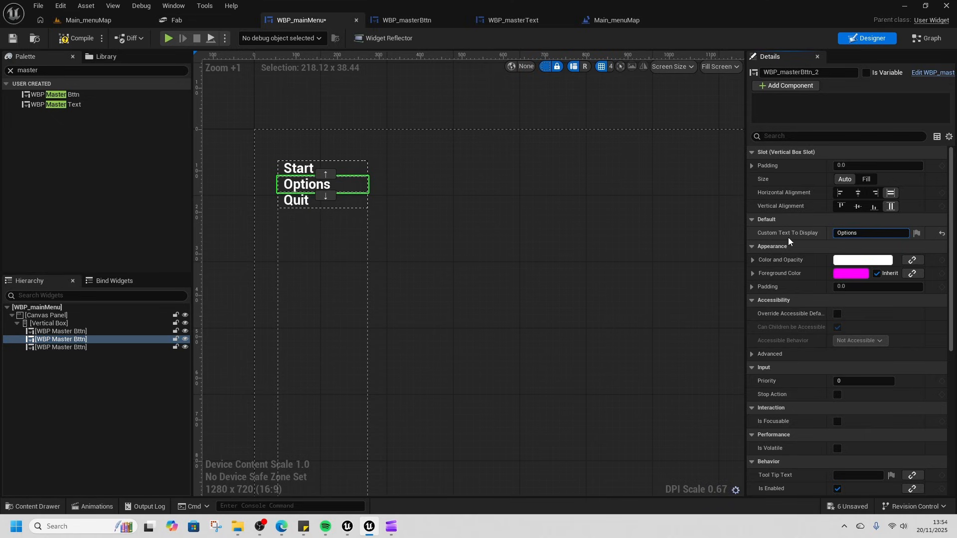
Step: Shorten the vertical box to about 333 high and place it at about X 72, Y -169 relative to its anchor
{"action": "left_click", "coordinate": [351, 206]}
{"action": "scroll", "coordinate": [351, 352], "scroll_direction": "down", "scroll_amount": 2}
{"action": "left_click", "coordinate": [343, 354]}
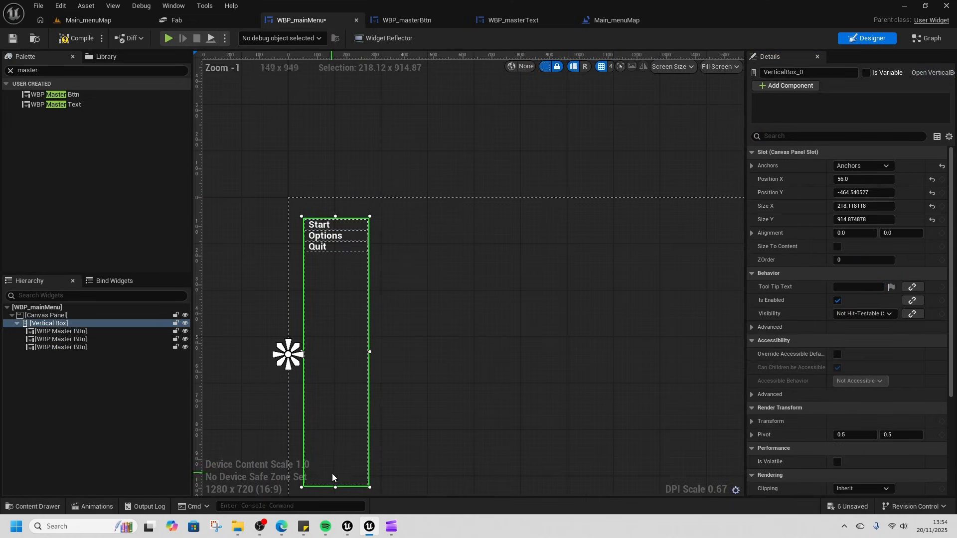
{"action": "left_click_drag", "start_coordinate": [338, 487], "coordinate": [335, 363]}
Step: Play the Main_menuMap level to check the menu's placement and hover effect, and stop the session
{"action": "left_click", "coordinate": [99, 21]}
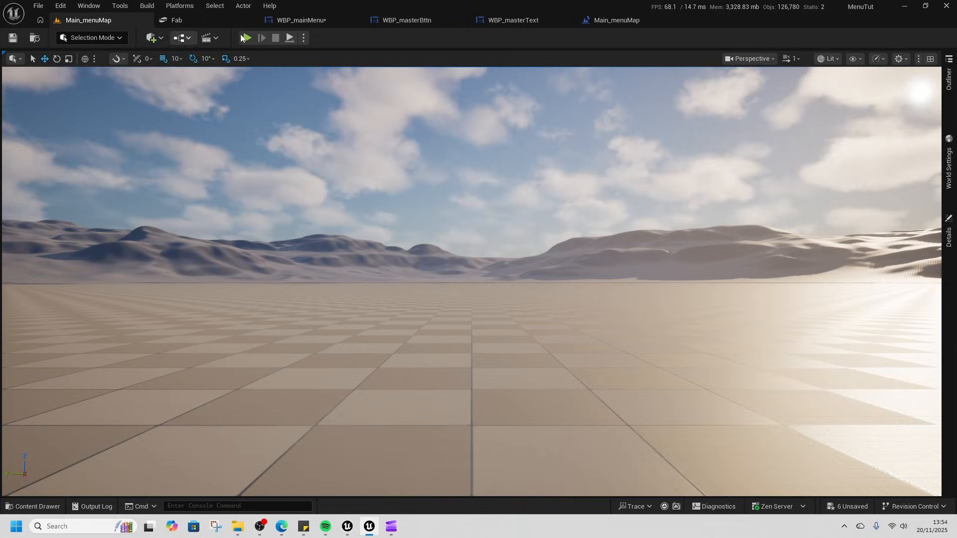
{"action": "left_click", "coordinate": [247, 37]}
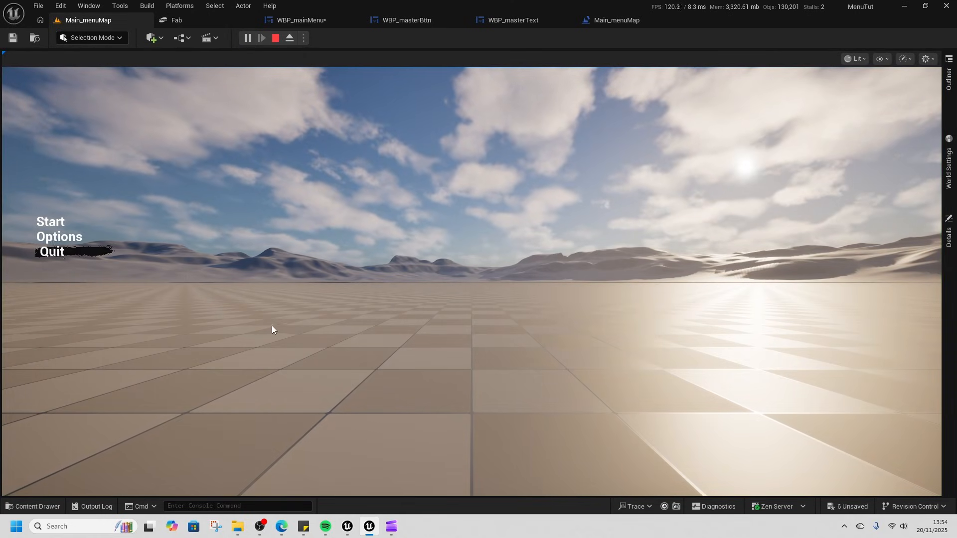
{"action": "left_click", "coordinate": [274, 40]}
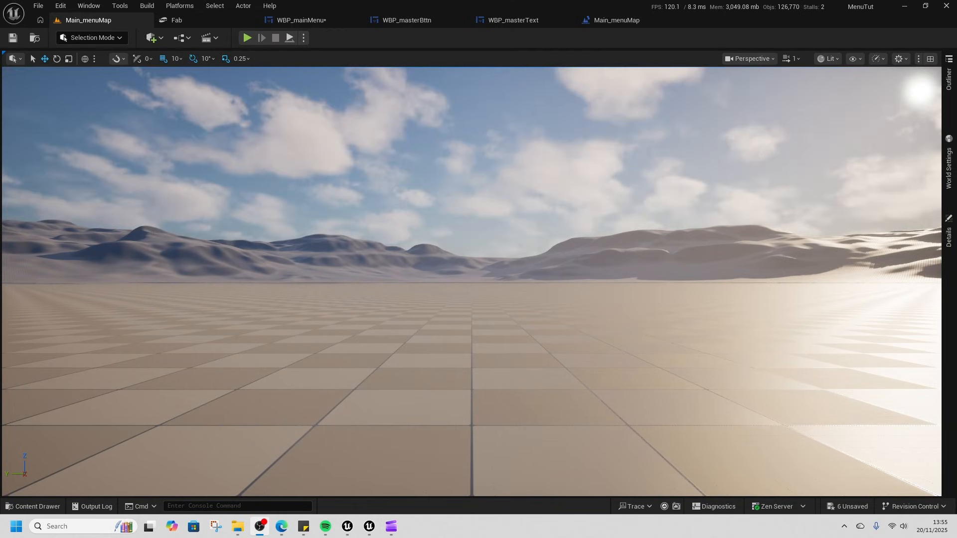
Step: Set the first menu button's Custom Text To Display to NEW GAME in WBP_mainMenu
{"action": "left_click", "coordinate": [299, 20]}
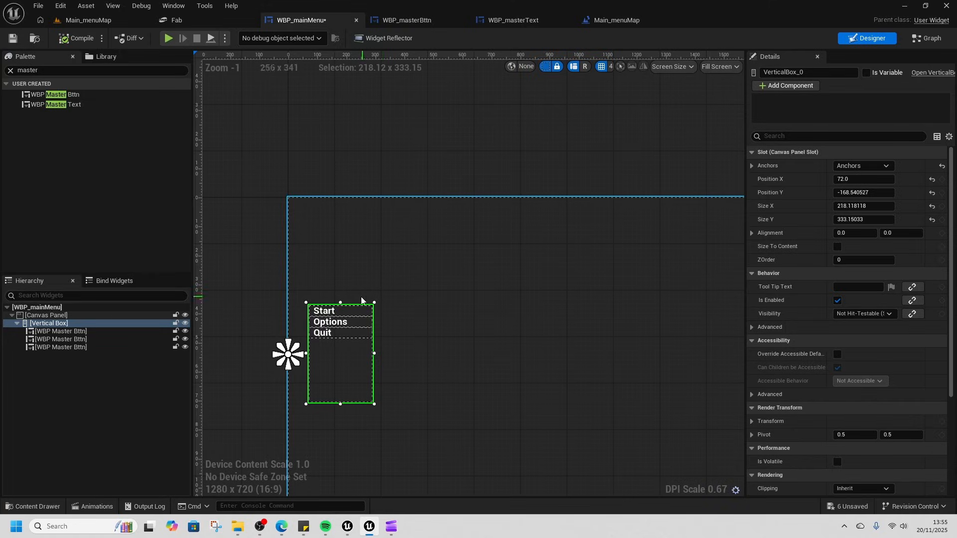
{"action": "left_click", "coordinate": [847, 233]}
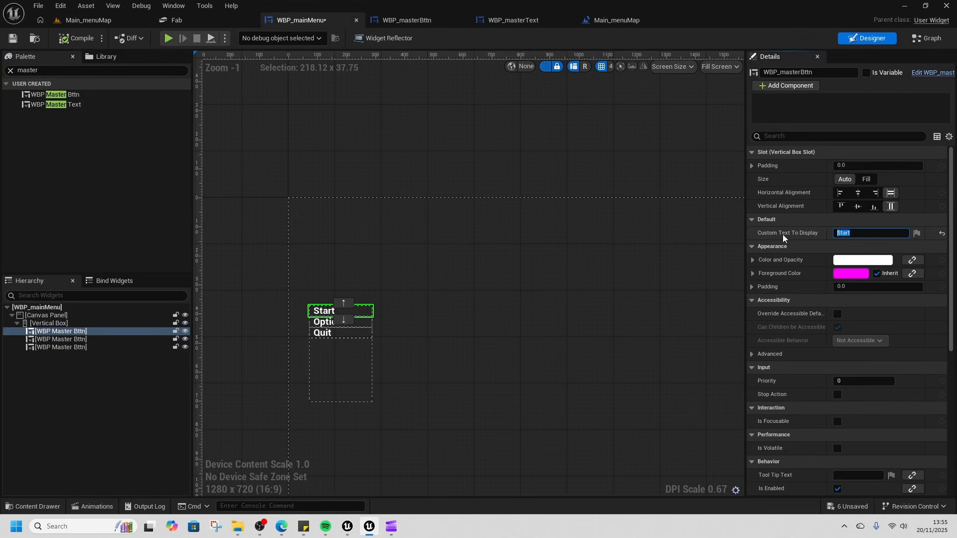
{"action": "type", "text": "New GAme"}
{"action": "key", "text": "ctrl+BackSpace"}
{"action": "key", "text": "ctrl+BackSpace"}
{"action": "type", "text": "NEW GAME"}
{"action": "key", "text": "Return"}
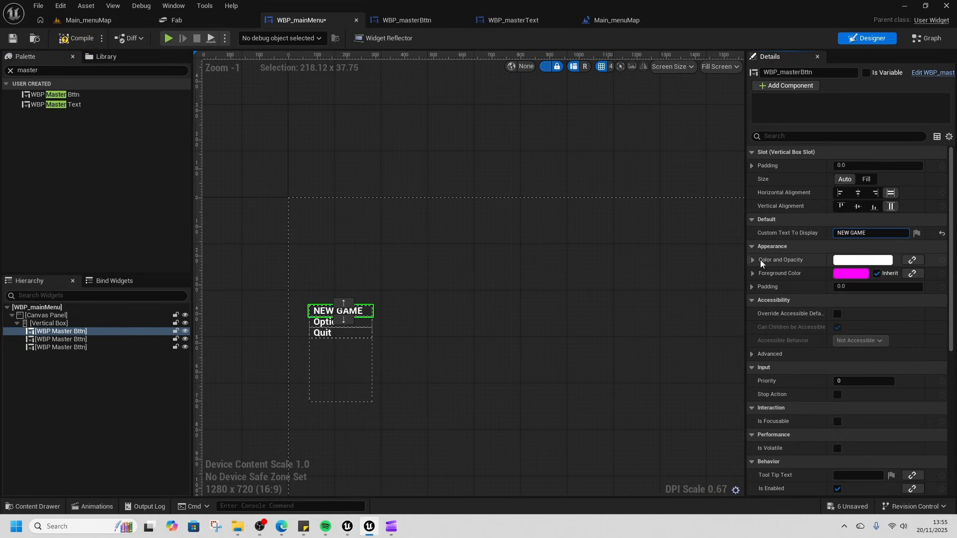
Step: Set the second menu button's custom text to LOAD GAME and the third button's to OPTIONS
{"action": "left_click", "coordinate": [320, 322]}
{"action": "left_click", "coordinate": [869, 233]}
{"action": "type", "text": "LOAD GAME"}
{"action": "key", "text": "Return"}
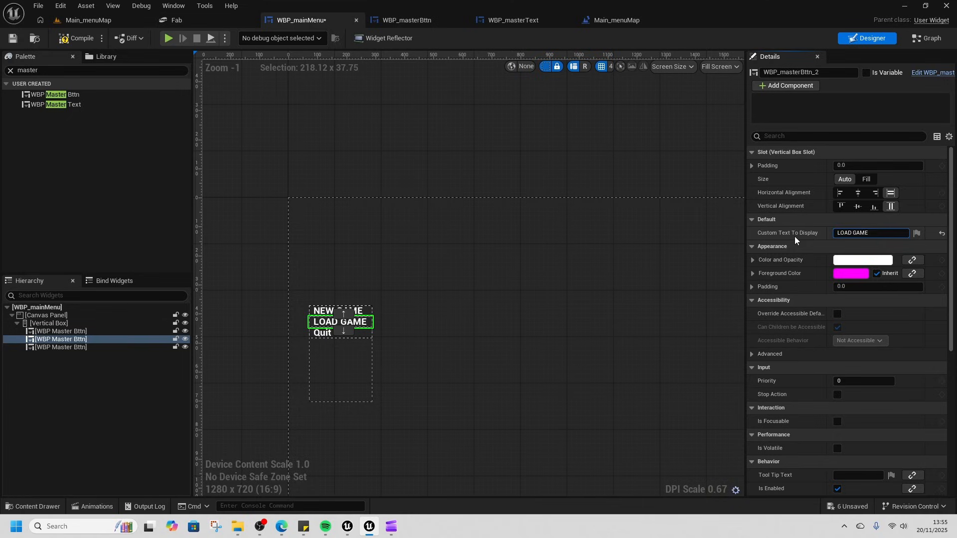
{"action": "left_click", "coordinate": [61, 347]}
{"action": "left_click", "coordinate": [847, 233]}
{"action": "type", "text": "OPTIONS"}
{"action": "key", "text": "Return"}
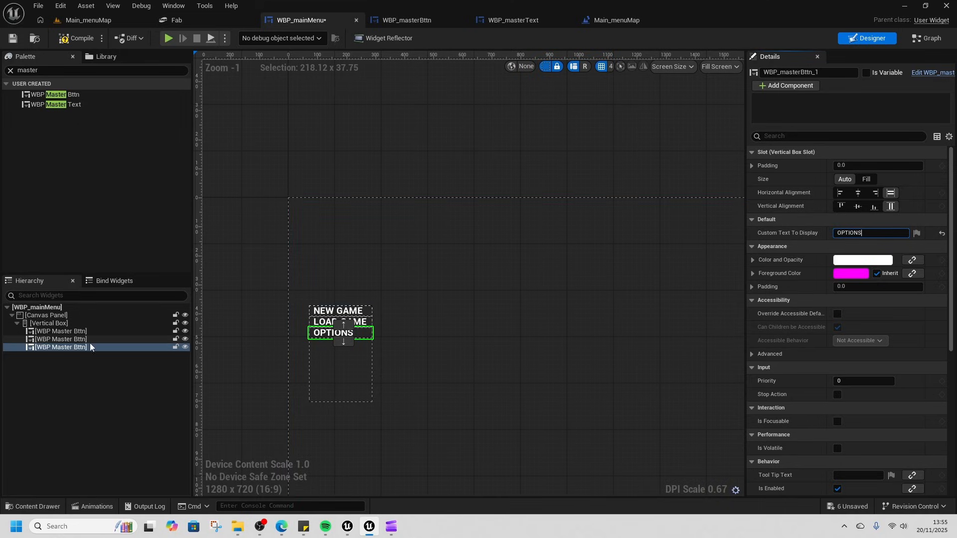
Step: Add a fourth WBP Master Bttn with the custom text PLAY CREDITS, and widen the vertical box to about 292
{"action": "left_click_drag", "start_coordinate": [62, 95], "coordinate": [325, 345]}
{"action": "left_click", "coordinate": [860, 233]}
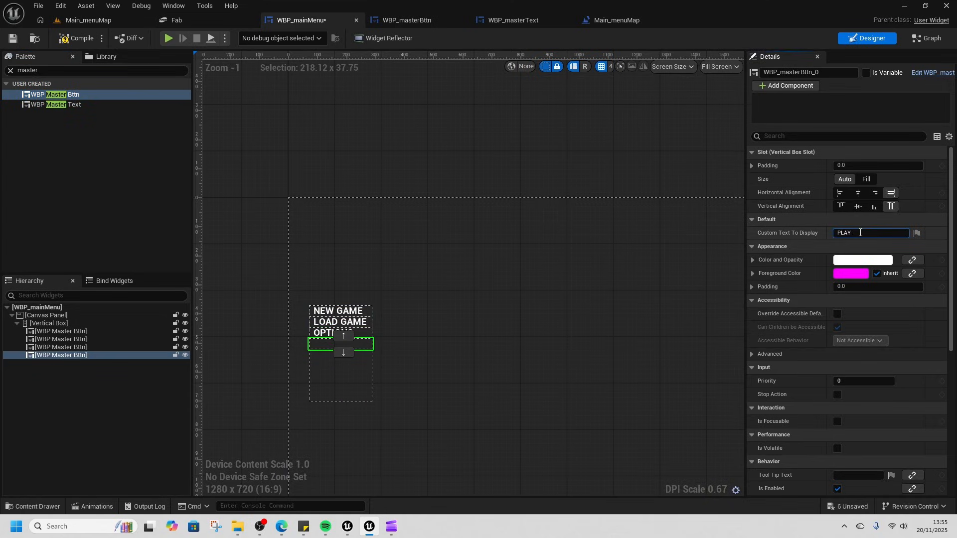
{"action": "key", "text": "Return"}
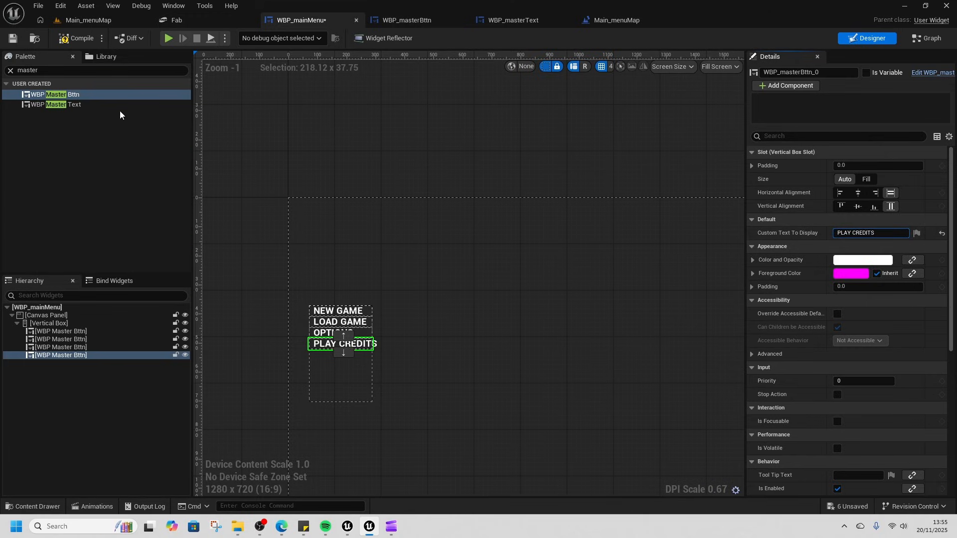
{"action": "left_click", "coordinate": [367, 371]}
{"action": "left_click_drag", "start_coordinate": [373, 354], "coordinate": [397, 355]}
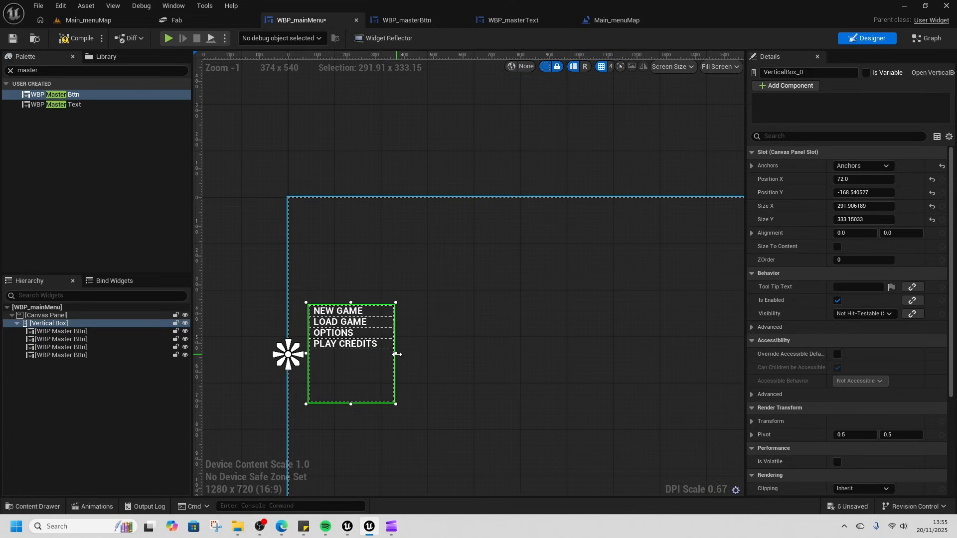
Step: Add a fifth WBP Master Bttn below PLAY CREDITS and set its custom text to QUIT GAME
{"action": "left_click_drag", "start_coordinate": [73, 99], "coordinate": [340, 356]}
{"action": "left_click", "coordinate": [855, 232]}
{"action": "type", "text": "QUITGAME"}
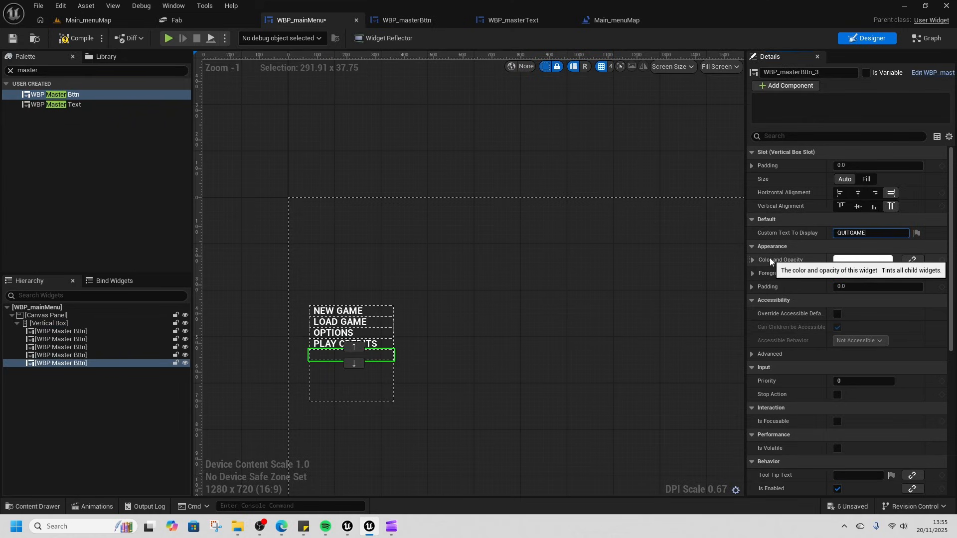
{"action": "key", "text": "Return"}
{"action": "left_click", "coordinate": [850, 233]}
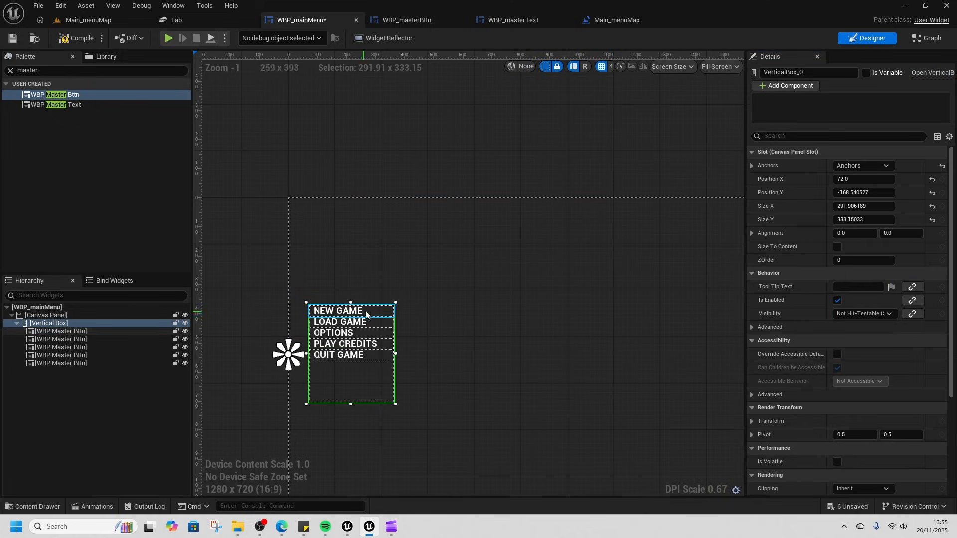
Step: Try a bottom slot padding of 25 on all five menu buttons together, and settle on 30
{"action": "left_click", "coordinate": [366, 312]}
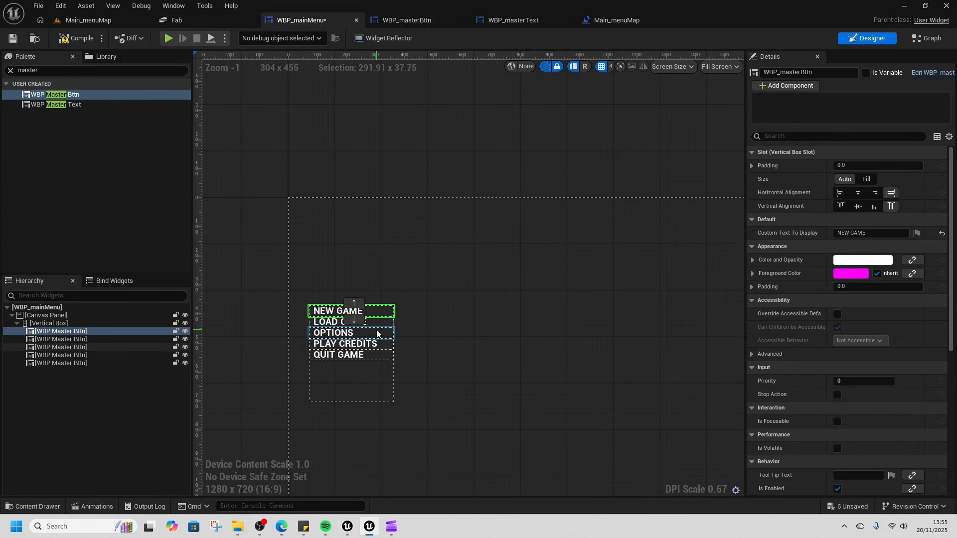
{"action": "left_click", "coordinate": [368, 355], "text": "ctrl"}
{"action": "left_click", "coordinate": [372, 322], "text": "ctrl"}
{"action": "left_click", "coordinate": [372, 333], "text": "ctrl"}
{"action": "left_click", "coordinate": [371, 344], "text": "ctrl"}
{"action": "left_click", "coordinate": [753, 121]}
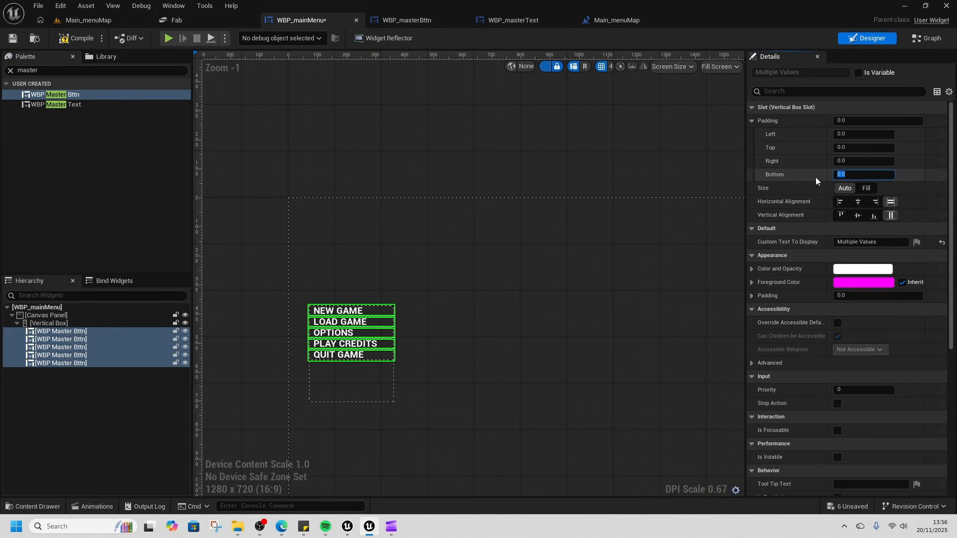
{"action": "type", "text": "25"}
{"action": "key", "text": "Return"}
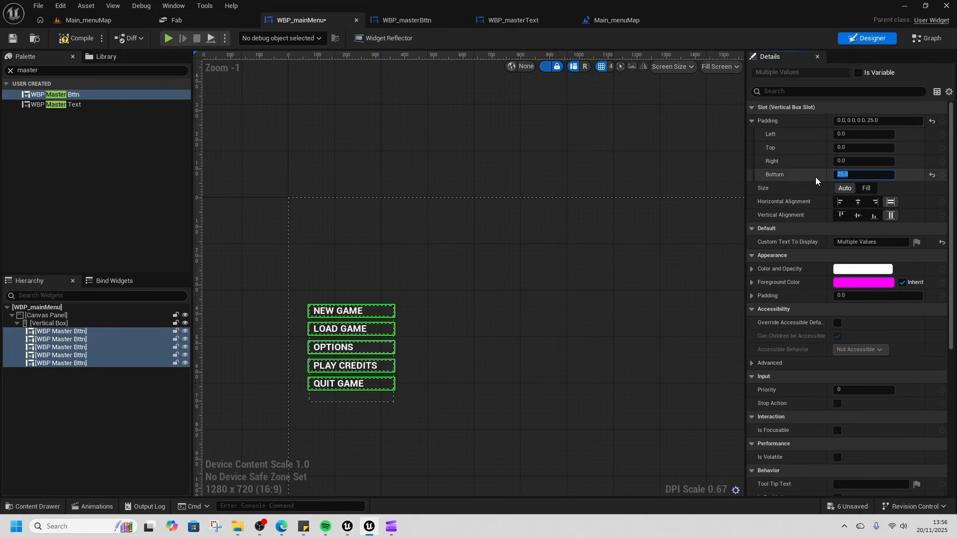
{"action": "type", "text": "30"}
{"action": "key", "text": "Return"}
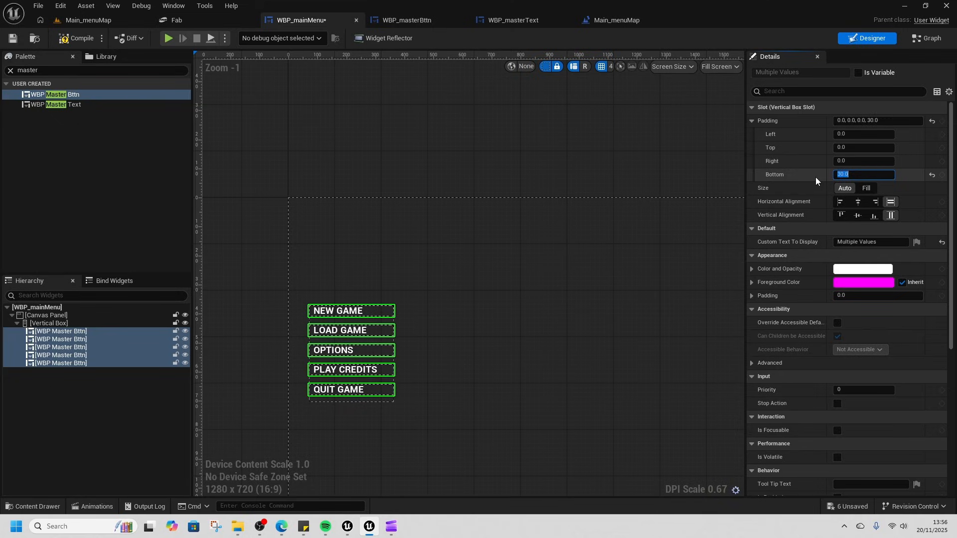
Step: Play-test the five-button menu in Main_menuMap, check the hover effect, and stop the session
{"action": "left_click", "coordinate": [496, 331]}
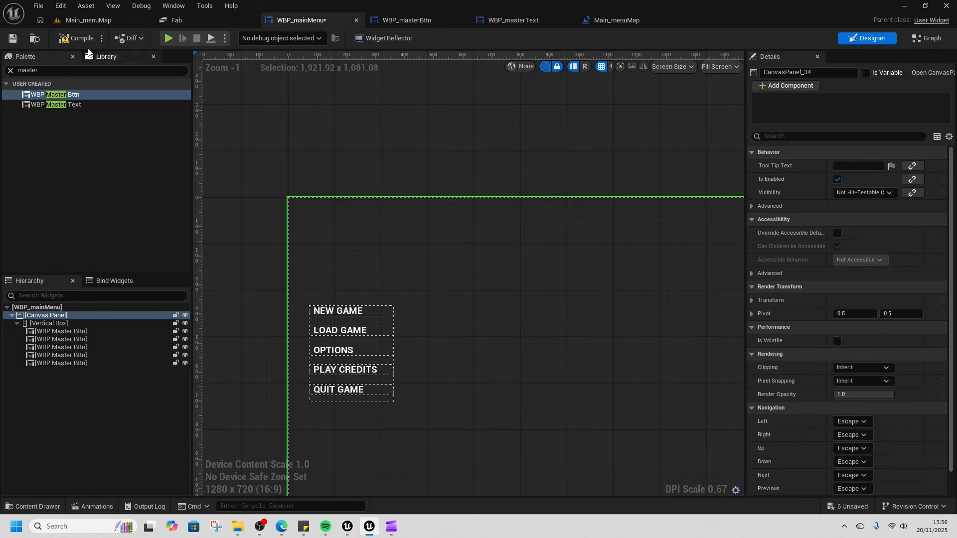
{"action": "left_click", "coordinate": [89, 20]}
{"action": "left_click", "coordinate": [246, 38]}
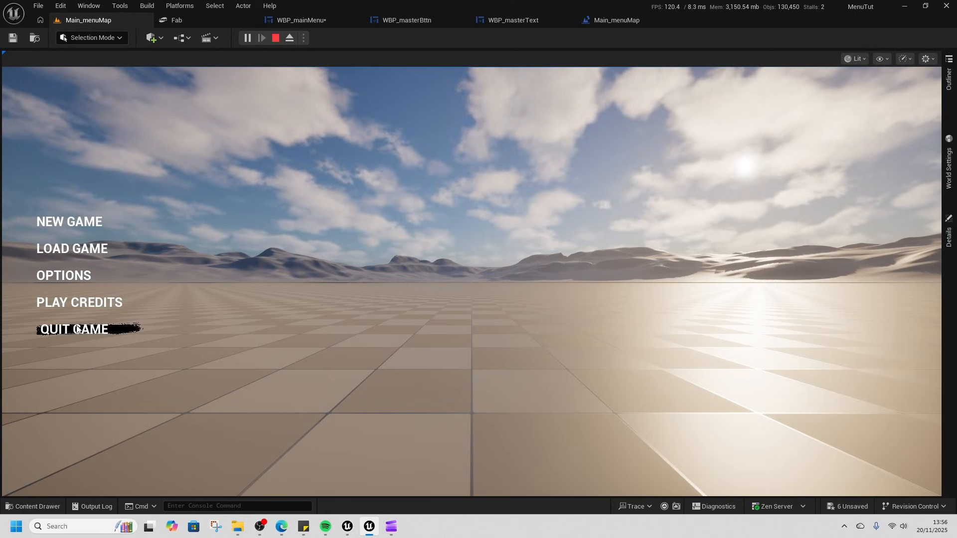
{"action": "left_click", "coordinate": [275, 38]}
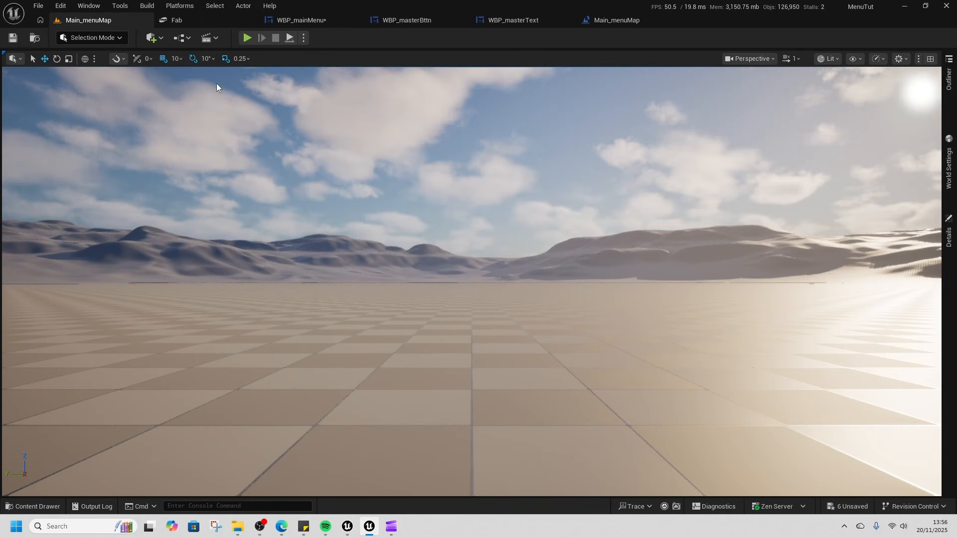
Step: Set the MasterTextBlock font size to 48 in WBP_masterText, and compile and save the widget
{"action": "left_click", "coordinate": [522, 22]}
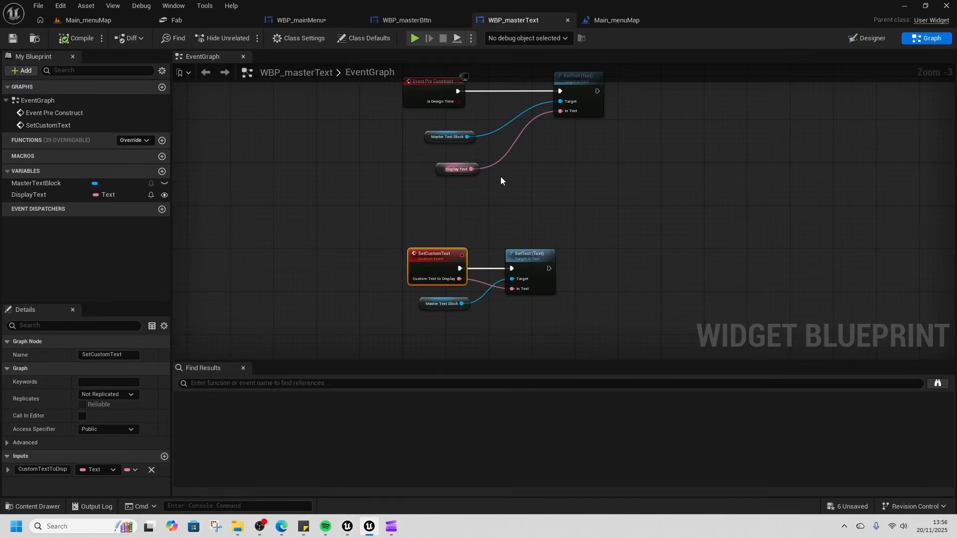
{"action": "left_click", "coordinate": [867, 38]}
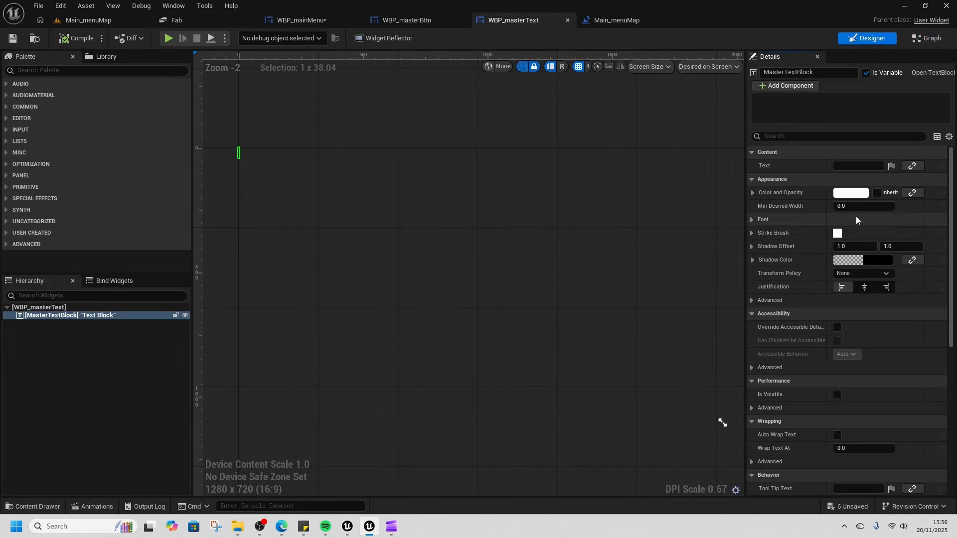
{"action": "left_click", "coordinate": [751, 220]}
{"action": "left_click", "coordinate": [857, 260]}
{"action": "type", "text": "48"}
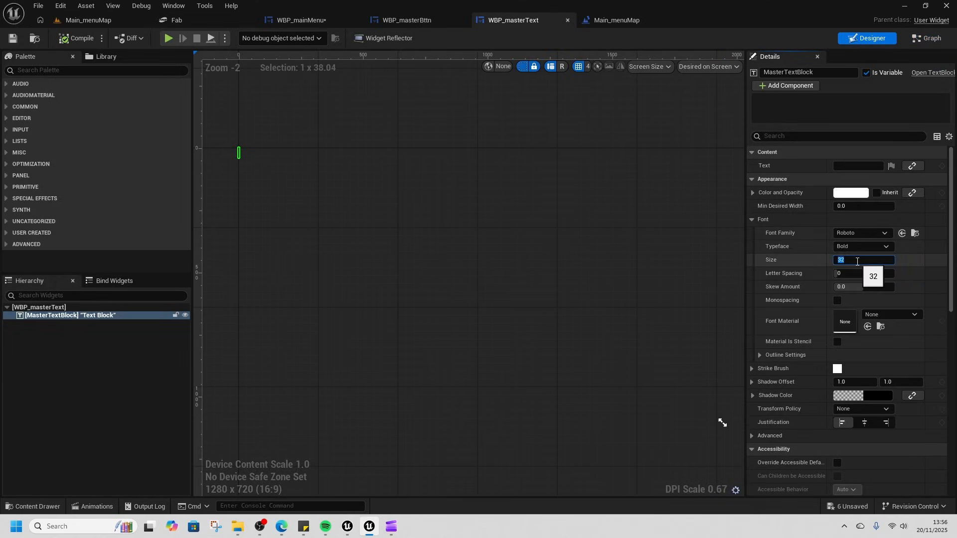
{"action": "key", "text": "Return"}
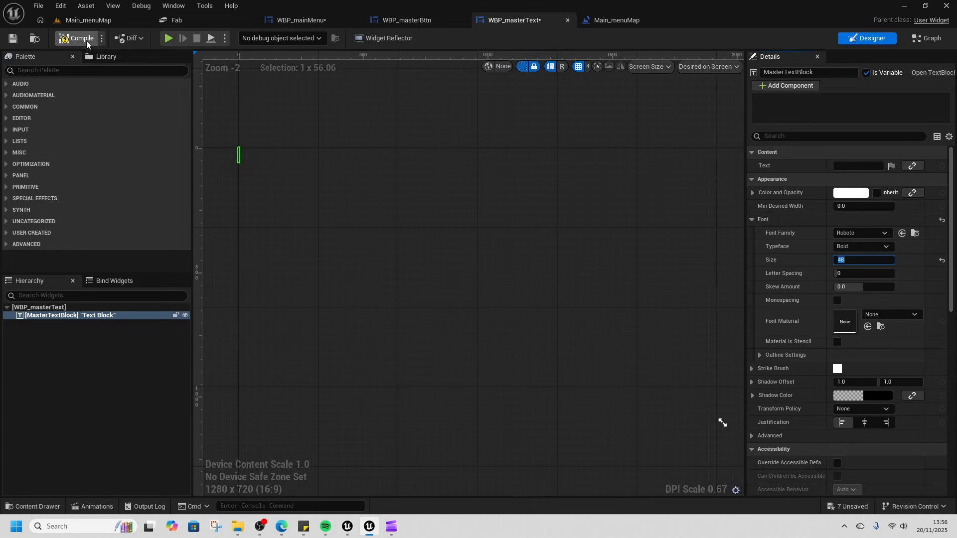
{"action": "left_click", "coordinate": [15, 40]}
Step: Play-test Main_menuMap with the enlarged text, go through the buttons from NEW GAME to QUIT GAME, and stop the session
{"action": "left_click", "coordinate": [84, 20]}
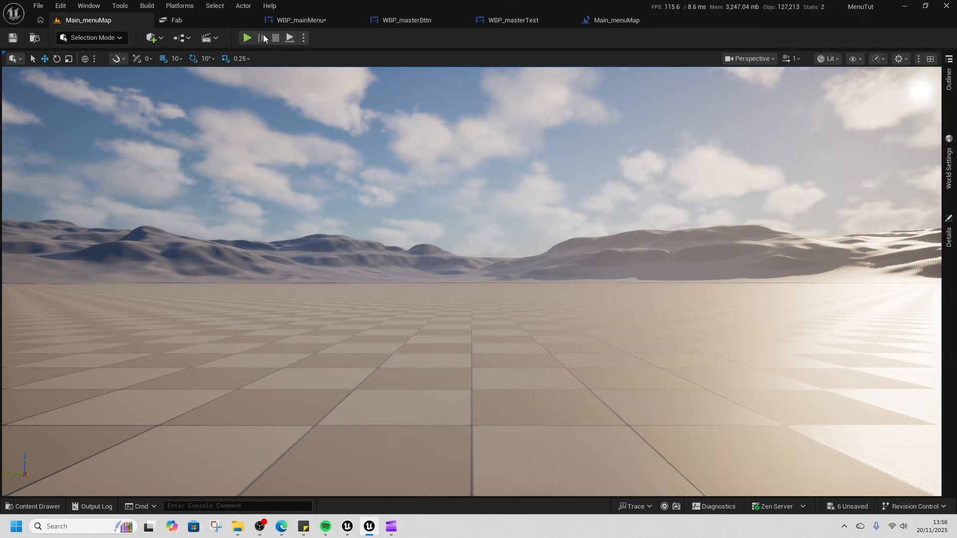
{"action": "left_click", "coordinate": [247, 38]}
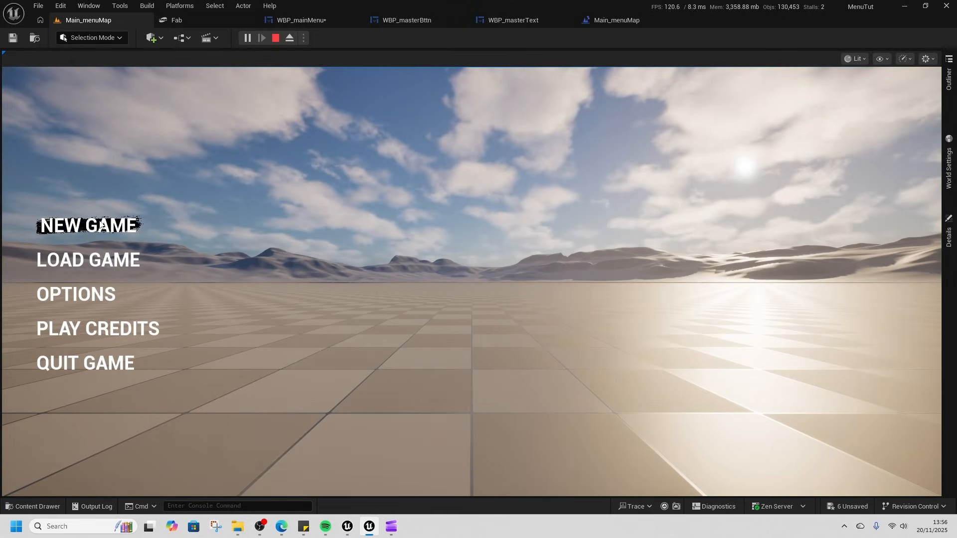
{"action": "key", "text": "Down"}
{"action": "key", "text": "Down"}
{"action": "key", "text": "Down"}
{"action": "key", "text": "Down"}
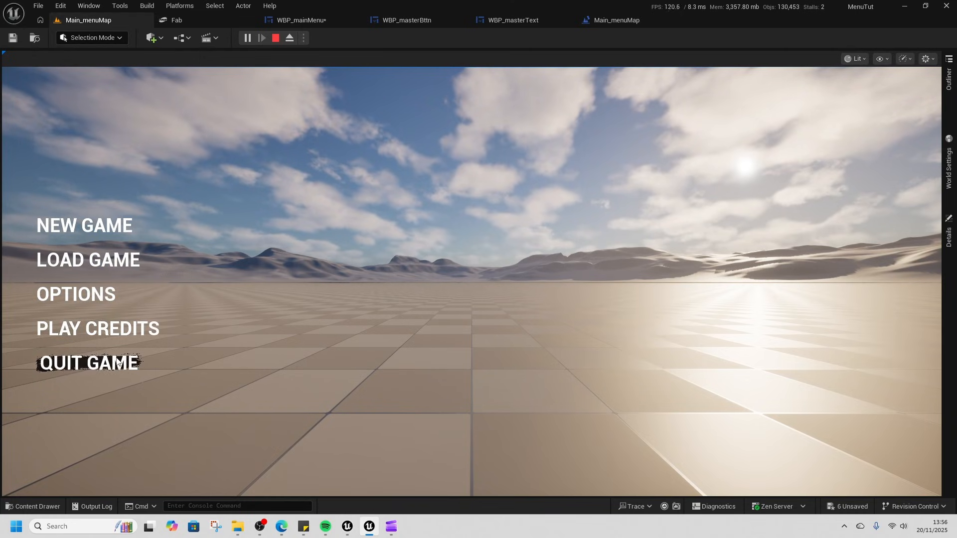
{"action": "left_click", "coordinate": [276, 38]}
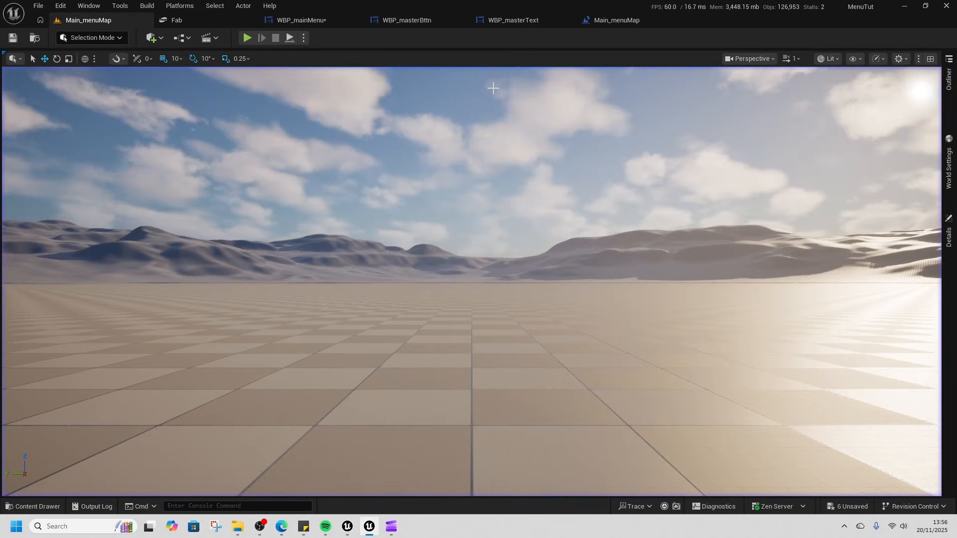
Step: Enlarge and reposition the vertical box in WBP_mainMenu to about 513 by 748, so that all five labels fit inside it
{"action": "left_click", "coordinate": [331, 20]}
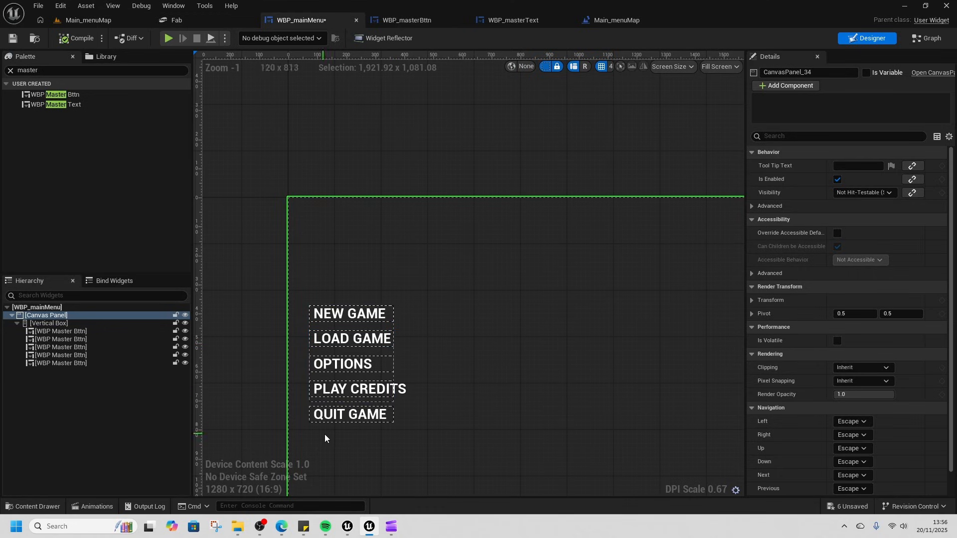
{"action": "left_click", "coordinate": [55, 323]}
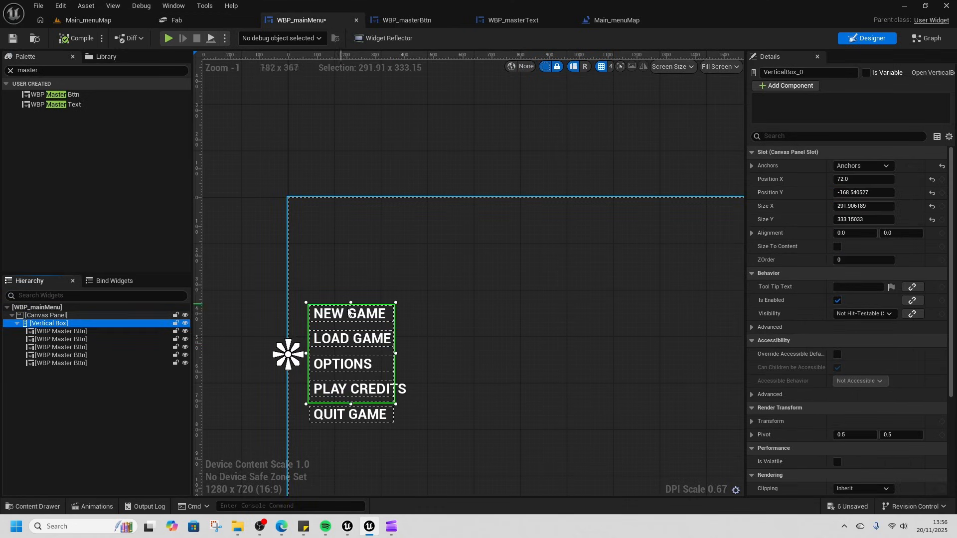
{"action": "left_click_drag", "start_coordinate": [351, 301], "coordinate": [351, 266]}
{"action": "left_click_drag", "start_coordinate": [397, 405], "coordinate": [445, 454]}
{"action": "mouse_move", "coordinate": [374, 411]}
{"action": "left_mouse_down"}
{"action": "mouse_move", "coordinate": [375, 428]}
{"action": "mouse_move", "coordinate": [371, 415]}
{"action": "left_mouse_up"}
{"action": "right_click_drag", "start_coordinate": [506, 410], "coordinate": [469, 355]}
{"action": "left_click_drag", "start_coordinate": [359, 362], "coordinate": [359, 318]}
{"action": "left_click_drag", "start_coordinate": [402, 362], "coordinate": [418, 399]}
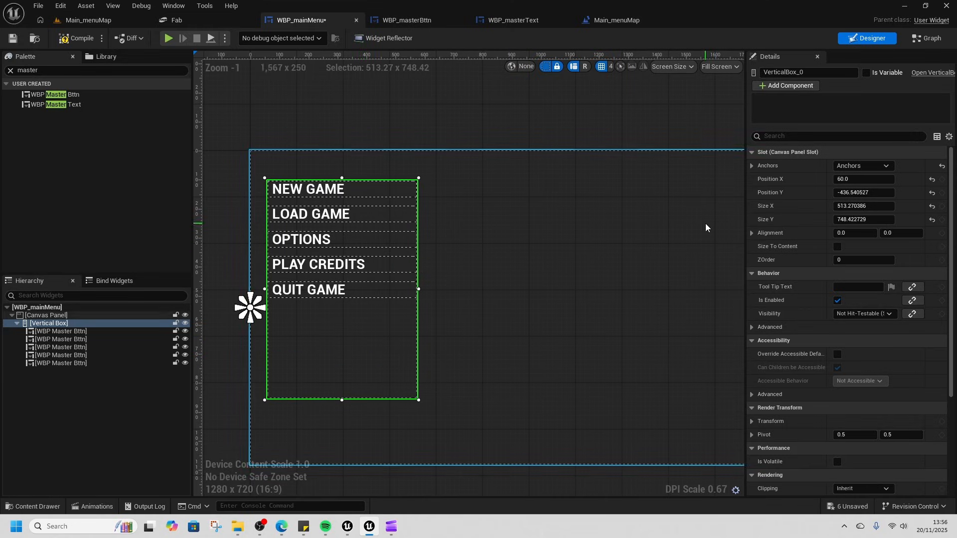
Step: Set the bottom slot padding of all five menu buttons to 50
{"action": "left_click", "coordinate": [61, 331]}
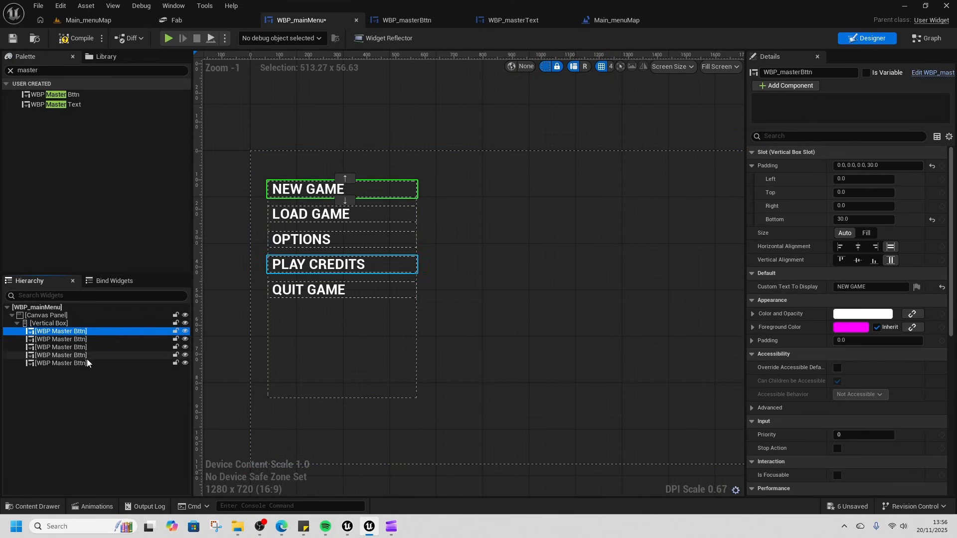
{"action": "left_click", "coordinate": [86, 356], "text": "shift"}
{"action": "left_click", "coordinate": [85, 363], "text": "shift"}
{"action": "left_click", "coordinate": [863, 175]}
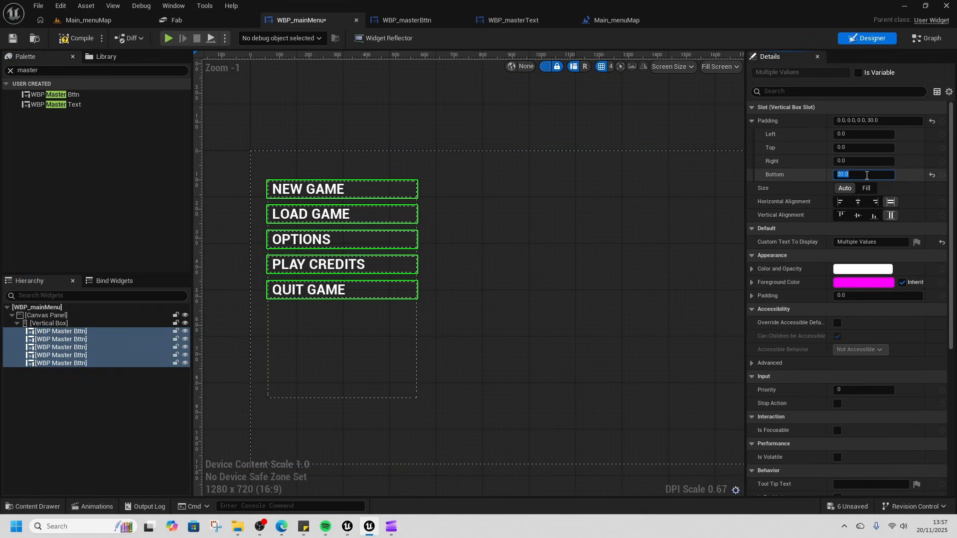
{"action": "type", "text": "50"}
{"action": "key", "text": "Return"}
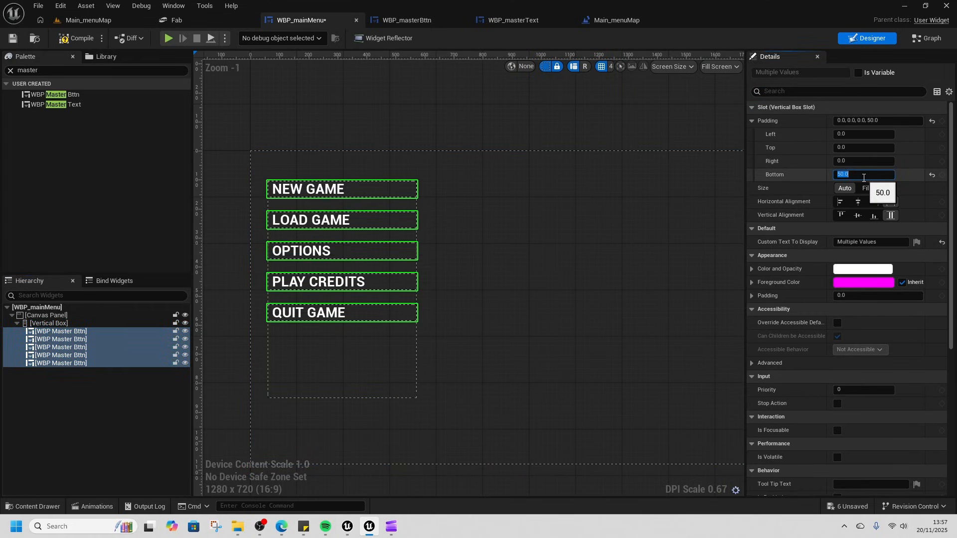
{"action": "left_click", "coordinate": [506, 336]}
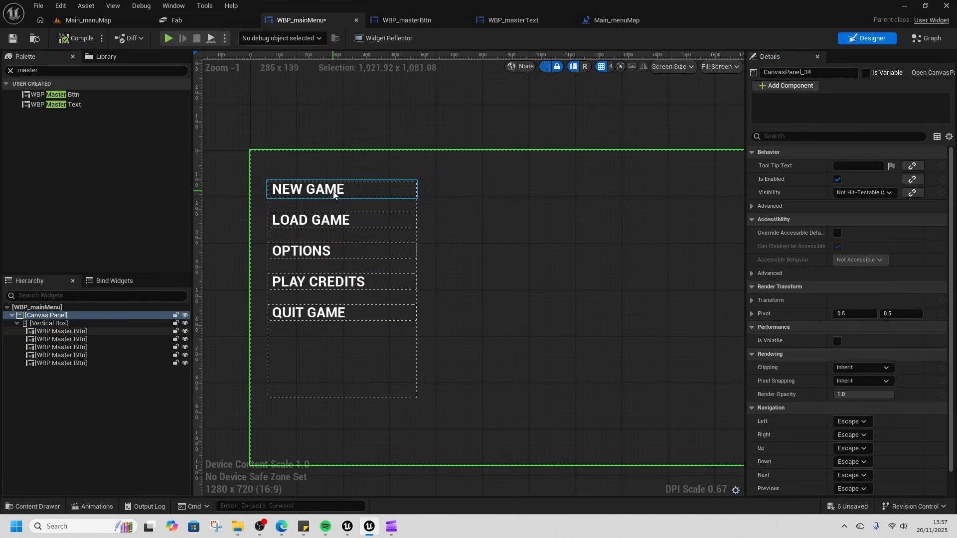
Step: Change the image size of the brush-stroke image in WBP_masterBttn and play-test the menu
{"action": "left_click", "coordinate": [618, 20]}
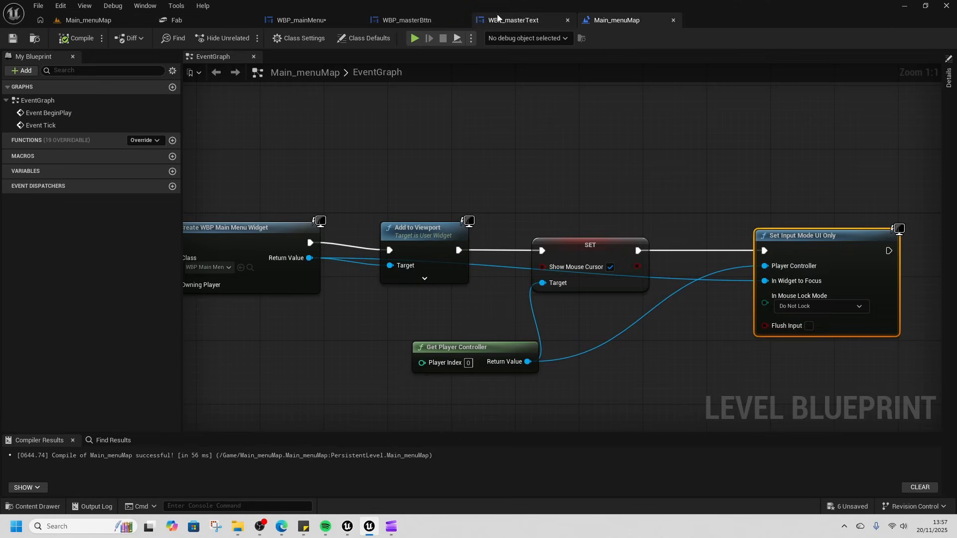
{"action": "left_click", "coordinate": [513, 20]}
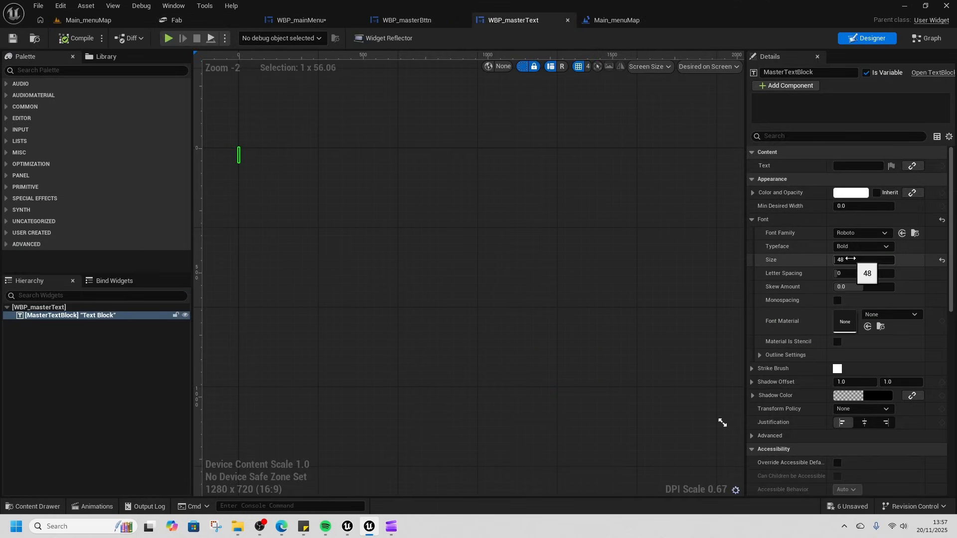
{"action": "left_click", "coordinate": [425, 20]}
{"action": "left_click", "coordinate": [47, 331]}
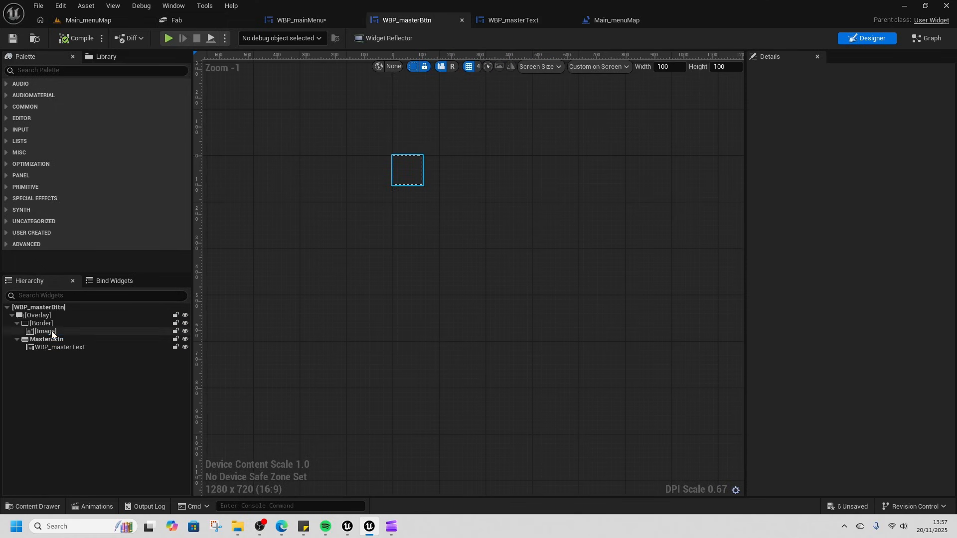
{"action": "left_click", "coordinate": [847, 276]}
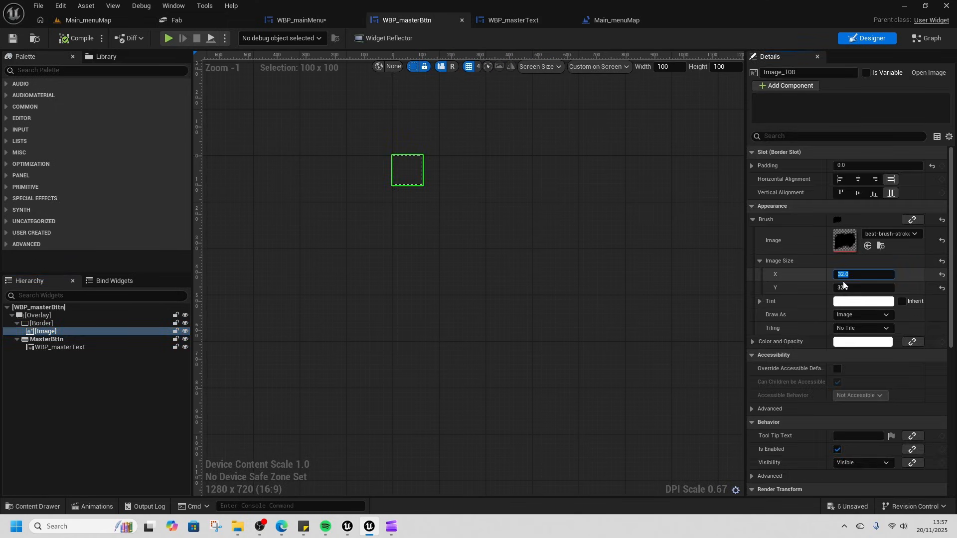
{"action": "key", "text": "Tab"}
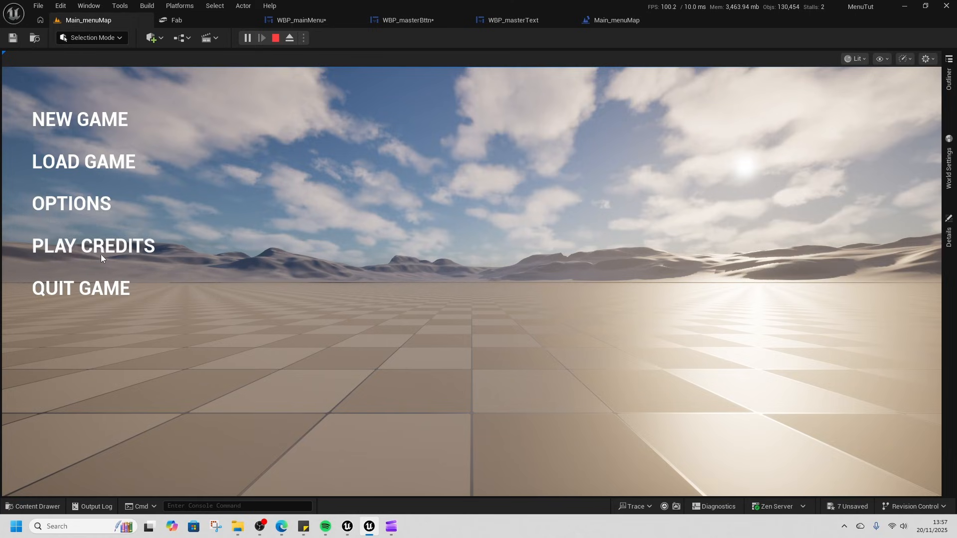
{"action": "left_click", "coordinate": [275, 38]}
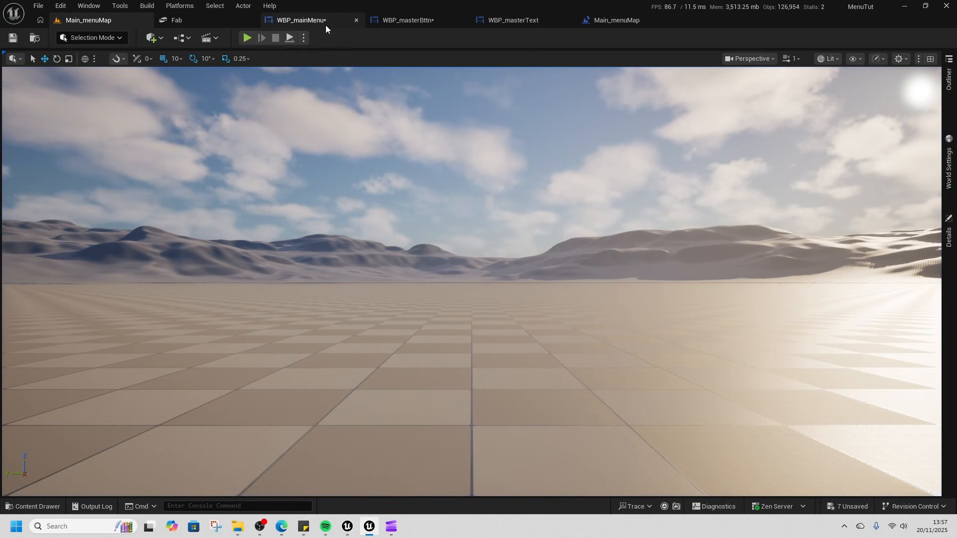
Step: Delete the Event Construct and Event Tick nodes from the WBP_mainMenu event graph
{"action": "left_click", "coordinate": [305, 23]}
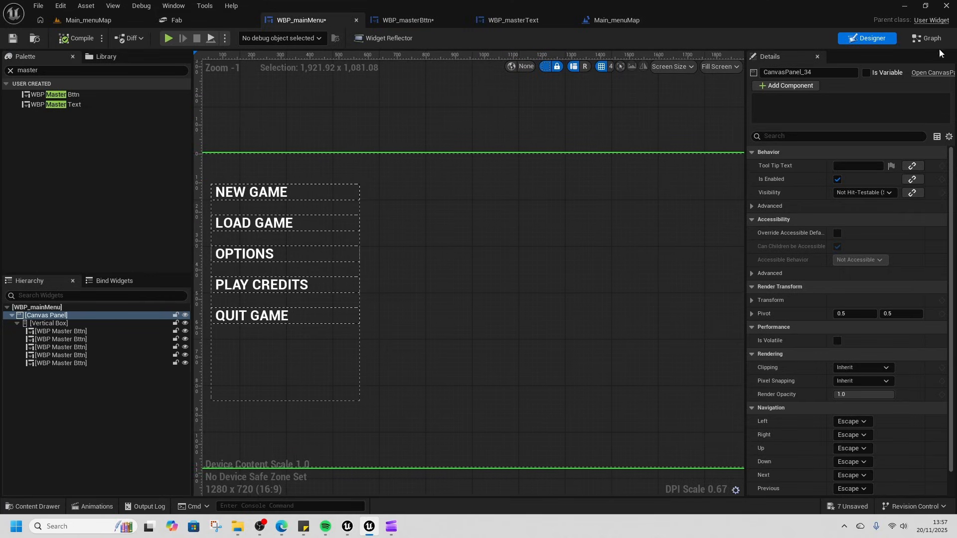
{"action": "left_click", "coordinate": [926, 39]}
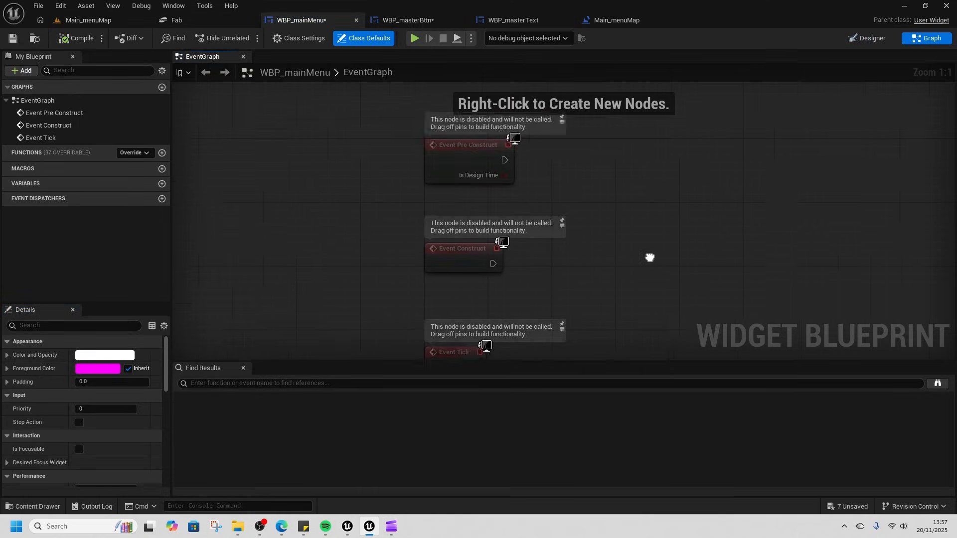
{"action": "scroll", "coordinate": [530, 199], "scroll_direction": "down", "scroll_amount": 2}
{"action": "left_click_drag", "start_coordinate": [387, 196], "coordinate": [516, 306]}
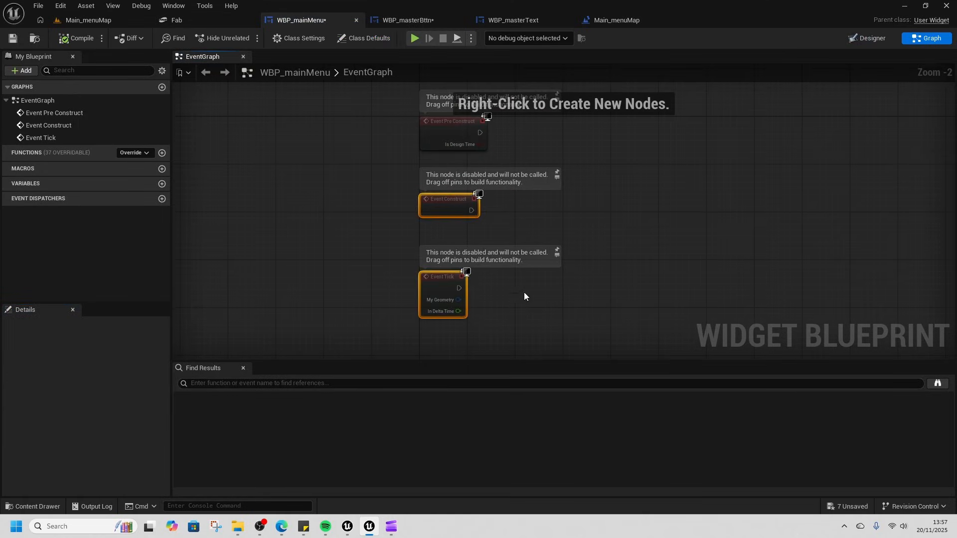
{"action": "right_click_drag", "start_coordinate": [605, 203], "coordinate": [573, 244]}
{"action": "key", "text": "Delete"}
Step: Add a Play Sound 2D node connected to Event Pre Construct, and expand its advanced inputs
{"action": "left_click_drag", "start_coordinate": [433, 180], "coordinate": [557, 180]}
{"action": "type", "text": "PLAY"}
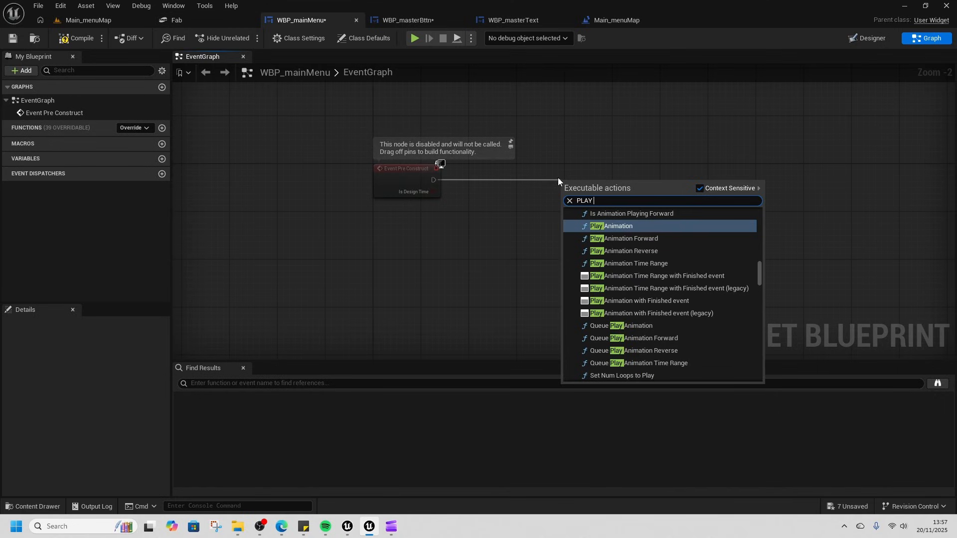
{"action": "type", "text": " SOUND"}
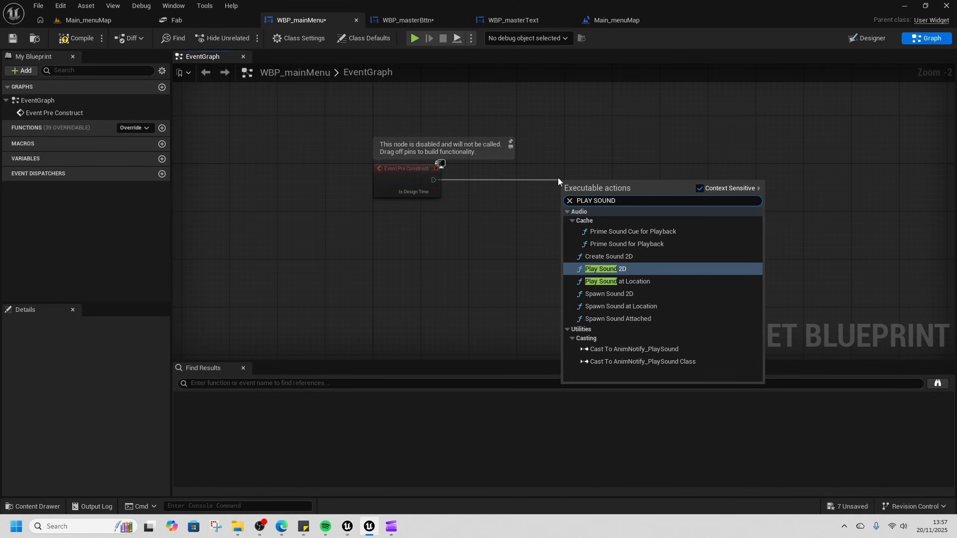
{"action": "left_click", "coordinate": [618, 270]}
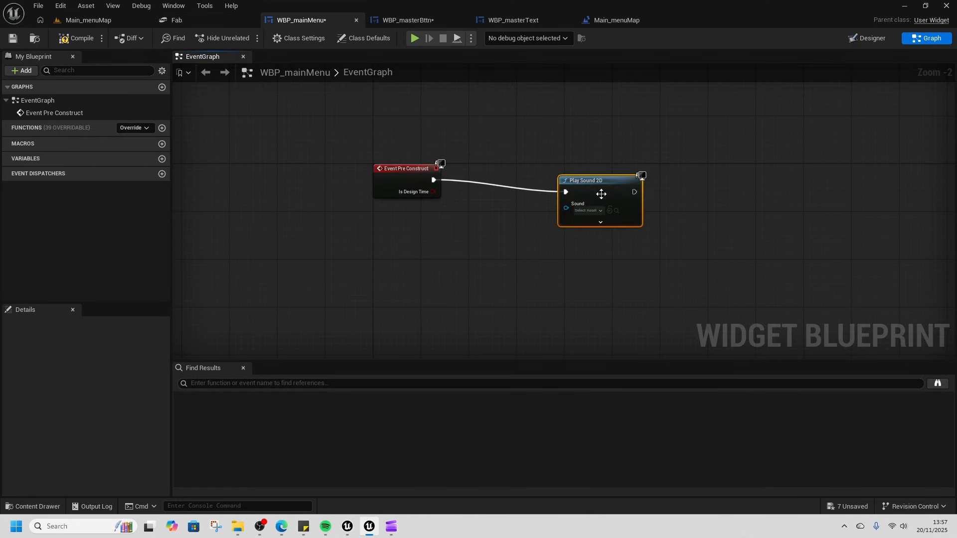
{"action": "left_click", "coordinate": [602, 212]}
{"action": "right_click_drag", "start_coordinate": [673, 256], "coordinate": [607, 263]}
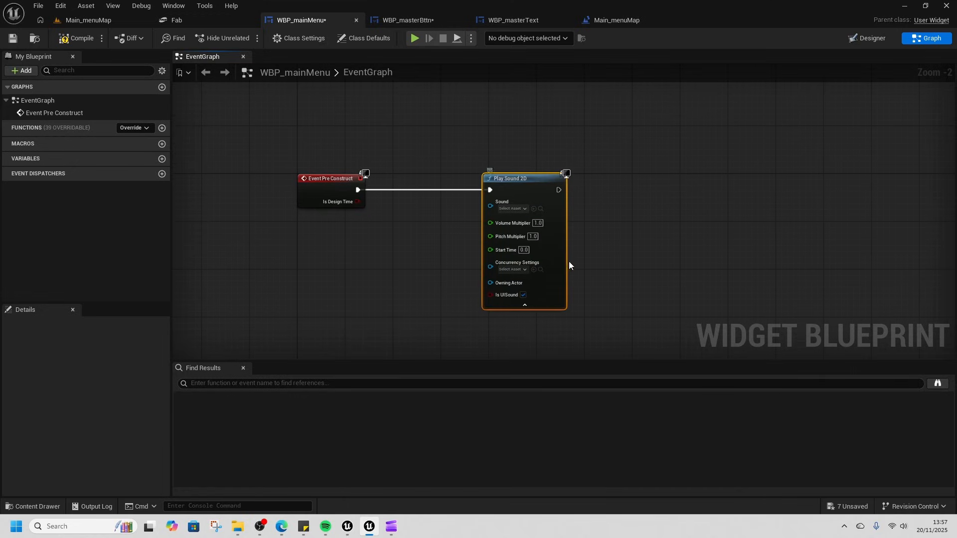
{"action": "scroll", "coordinate": [569, 259], "scroll_direction": "up", "scroll_amount": 2}
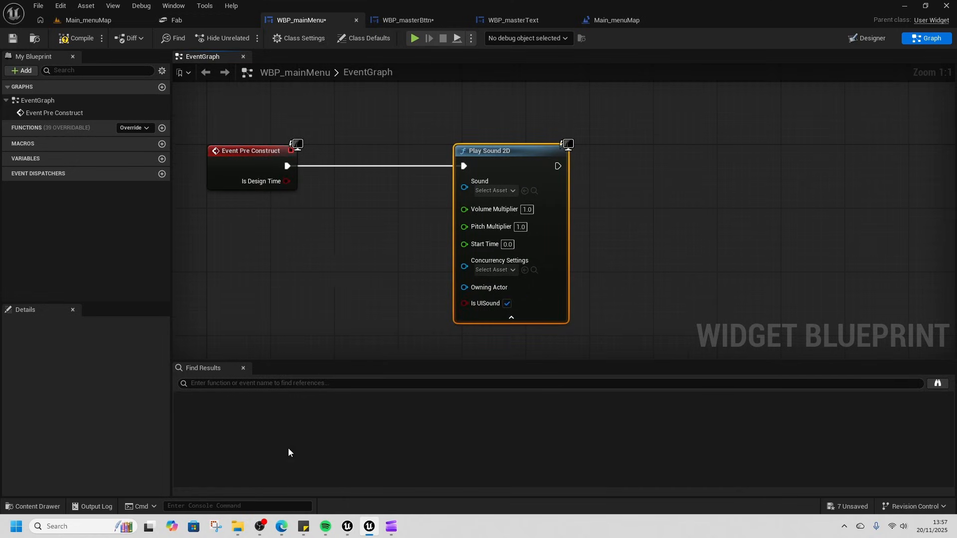
Step: Switch to the browser and examine the Dark Secrets (DECISION) song page on ende.app, including its download option
{"action": "mouse_move", "coordinate": [305, 536]}
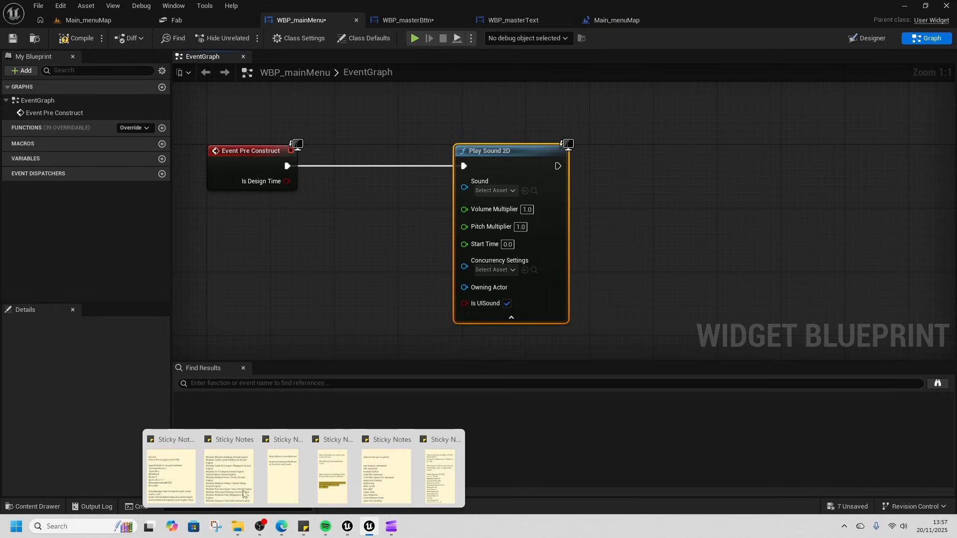
{"action": "left_click", "coordinate": [238, 528]}
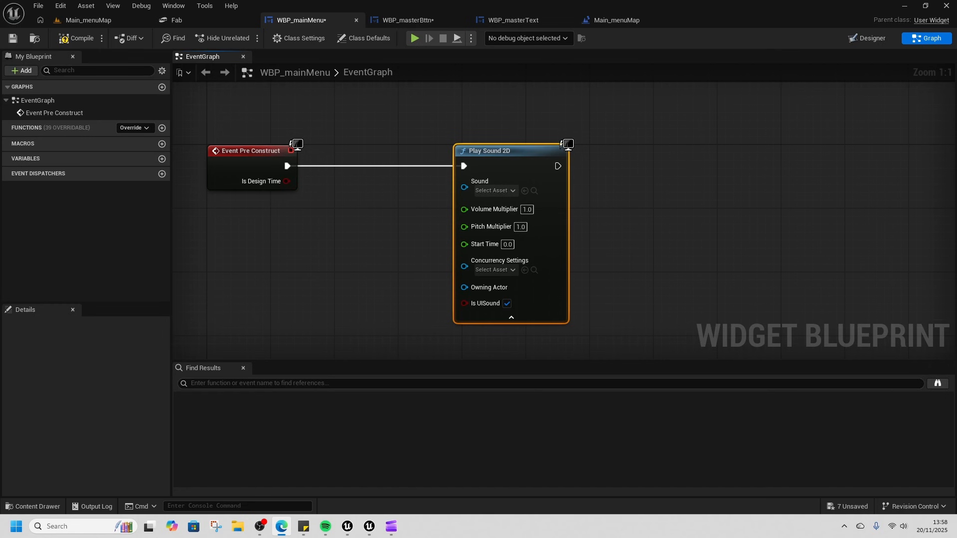
{"action": "left_click_drag", "start_coordinate": [956, 349], "coordinate": [343, 49]}
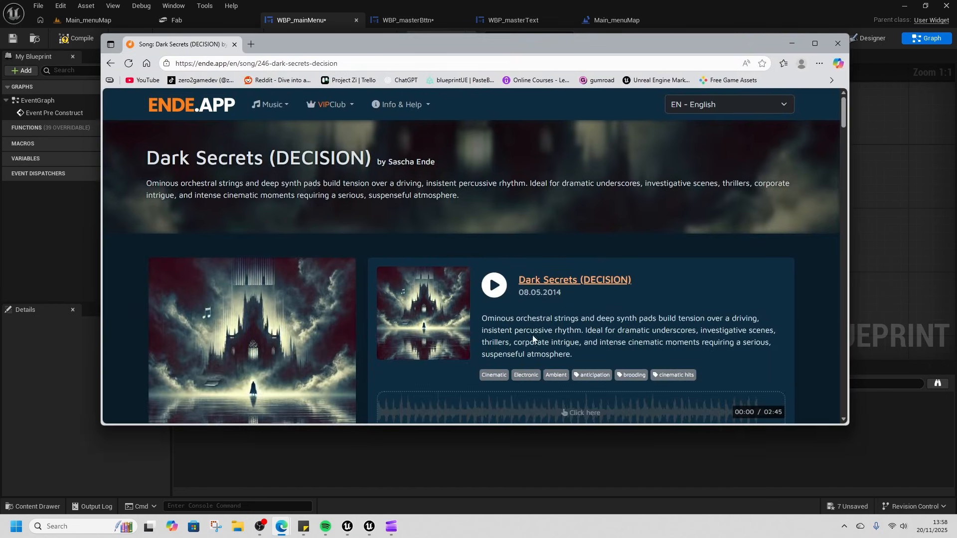
{"action": "scroll", "coordinate": [533, 332], "scroll_direction": "down", "scroll_amount": 2}
{"action": "left_click", "coordinate": [763, 365]}
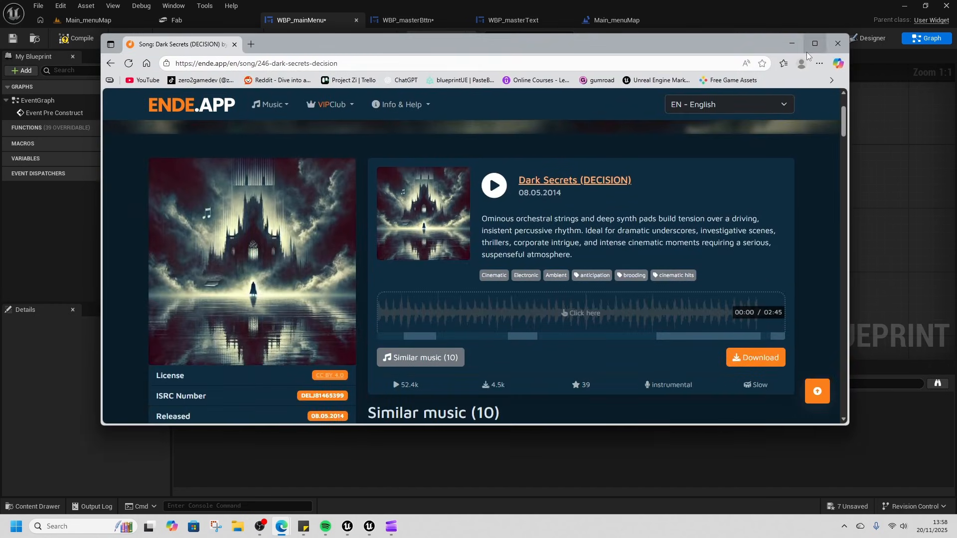
{"action": "left_click", "coordinate": [239, 435]}
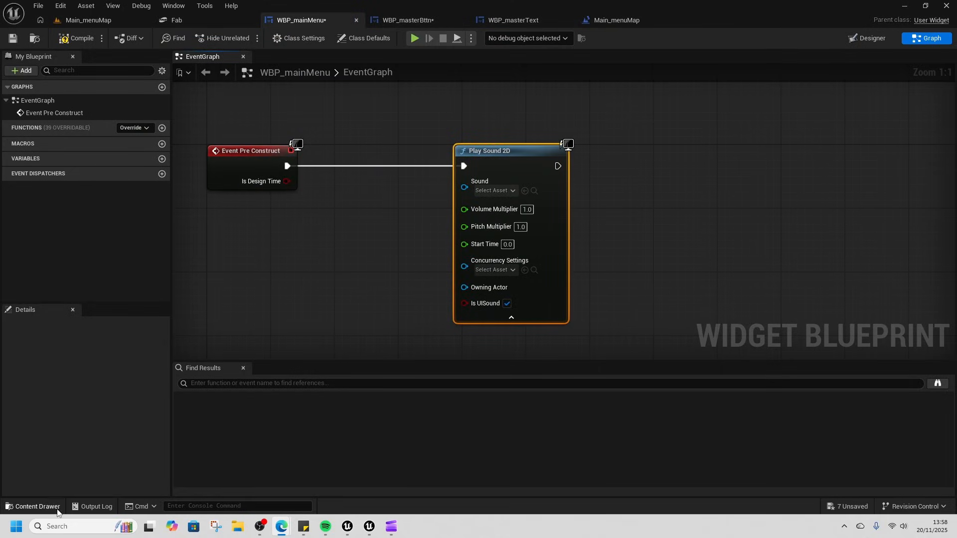
Step: Return to Unreal Editor and show the assets in the MasterWidgets content folder
{"action": "left_click", "coordinate": [57, 508]}
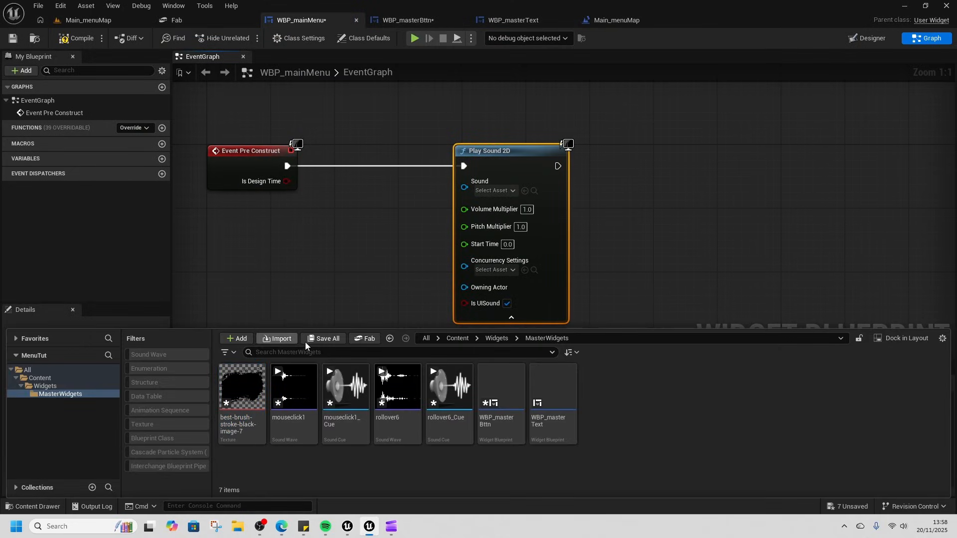
Step: Import the dark-secrets-decision-by-ende-dot-app MP3 from Downloads into the MasterWidgets folder
{"action": "left_click", "coordinate": [297, 339]}
{"action": "left_click", "coordinate": [152, 185]}
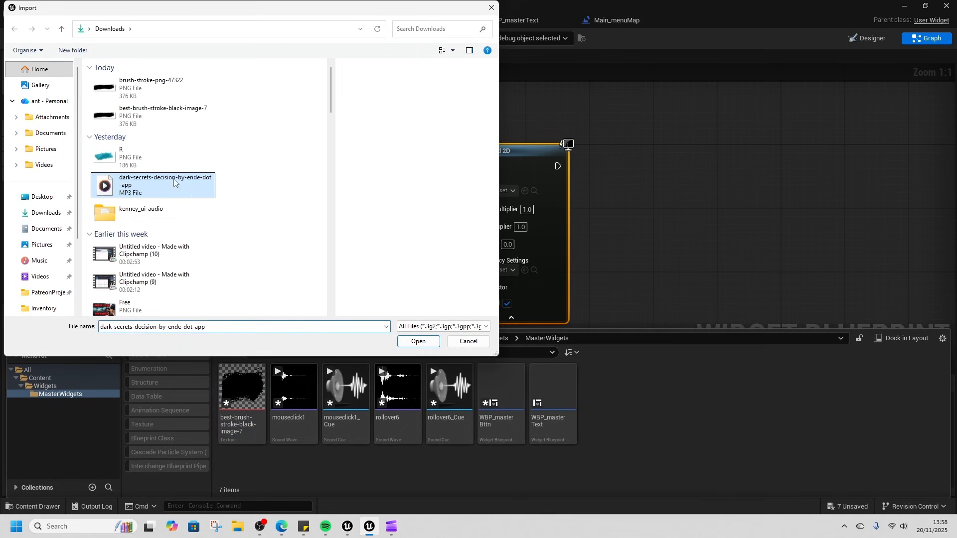
{"action": "left_click", "coordinate": [419, 341]}
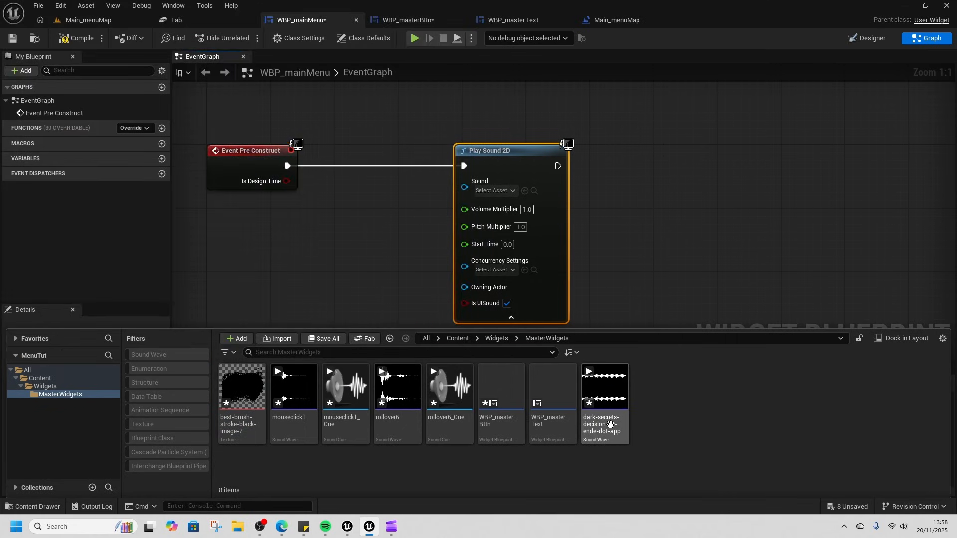
Step: Create a sound cue from the imported dark-secrets-decision-by-ende-dot-app sound wave, keeping its default name
{"action": "right_click", "coordinate": [609, 425]}
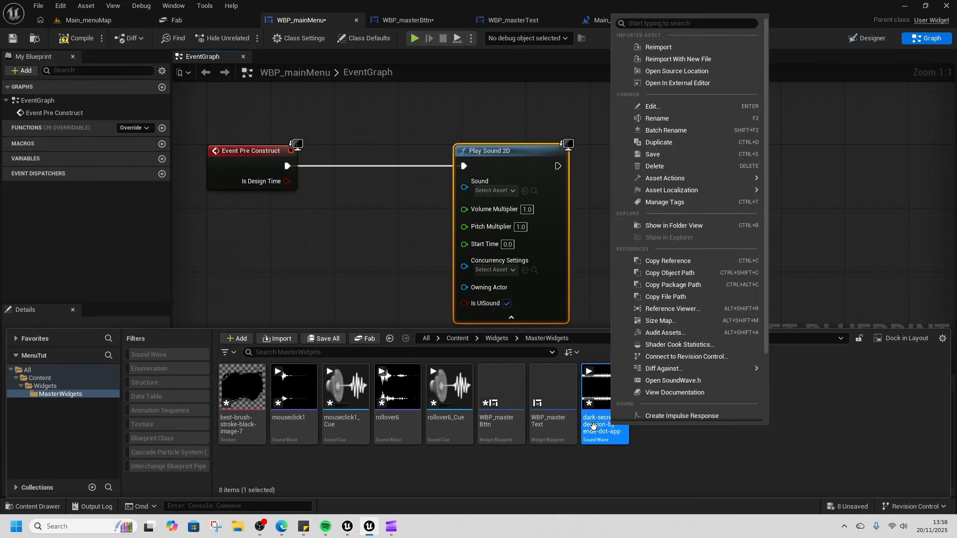
{"action": "scroll", "coordinate": [648, 389], "scroll_direction": "down", "scroll_amount": 1}
{"action": "left_click", "coordinate": [657, 378]}
{"action": "key", "text": "Return"}
Step: Open the dark-secrets sound cue, enable Looping on its Wave Player node and save the cue
{"action": "double_click", "coordinate": [349, 429]}
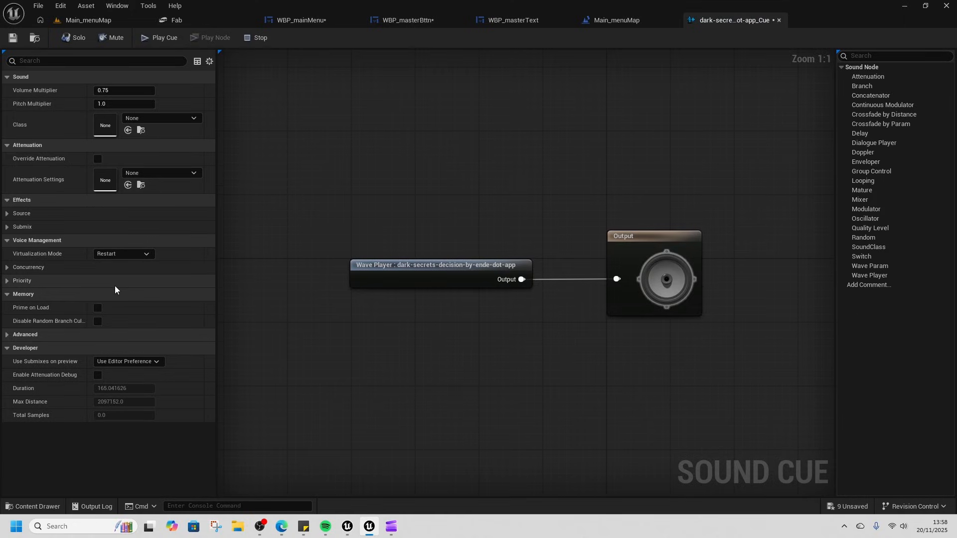
{"action": "left_click", "coordinate": [457, 268]}
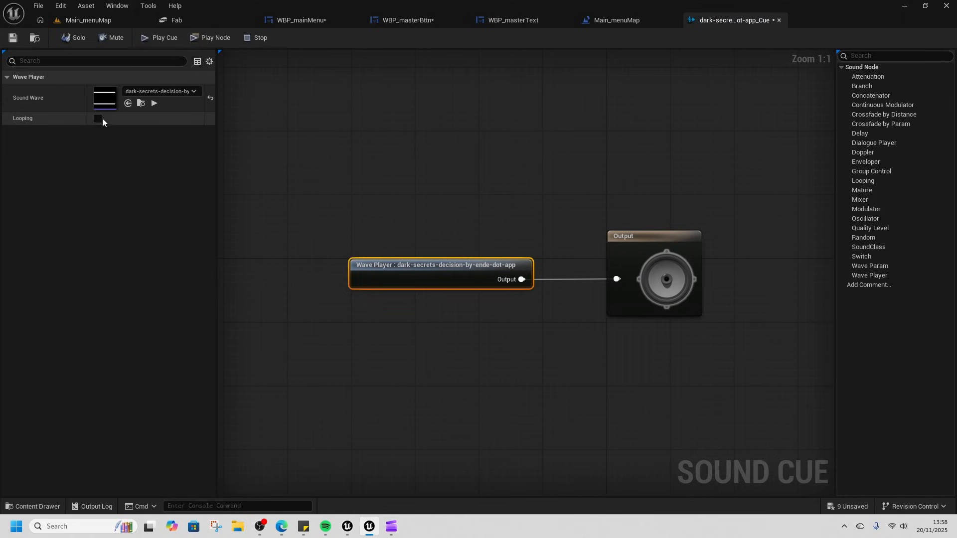
{"action": "left_click", "coordinate": [99, 119]}
{"action": "key", "text": "ctrl+s"}
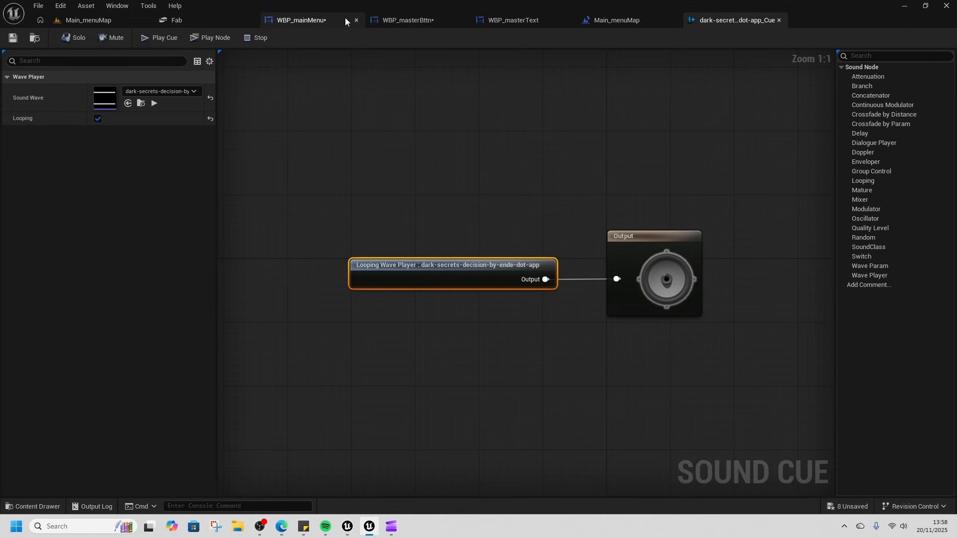
Step: Assign the dark-secrets sound cue to the Play Sound 2D node in WBP_mainMenu and compile the widget
{"action": "left_click", "coordinate": [311, 21]}
{"action": "left_click", "coordinate": [525, 191]}
{"action": "left_click", "coordinate": [425, 238]}
{"action": "left_click", "coordinate": [76, 38]}
Step: Play-test Main_menuMap to check the menu music and button hover effects, and stop the session
{"action": "left_click", "coordinate": [88, 20]}
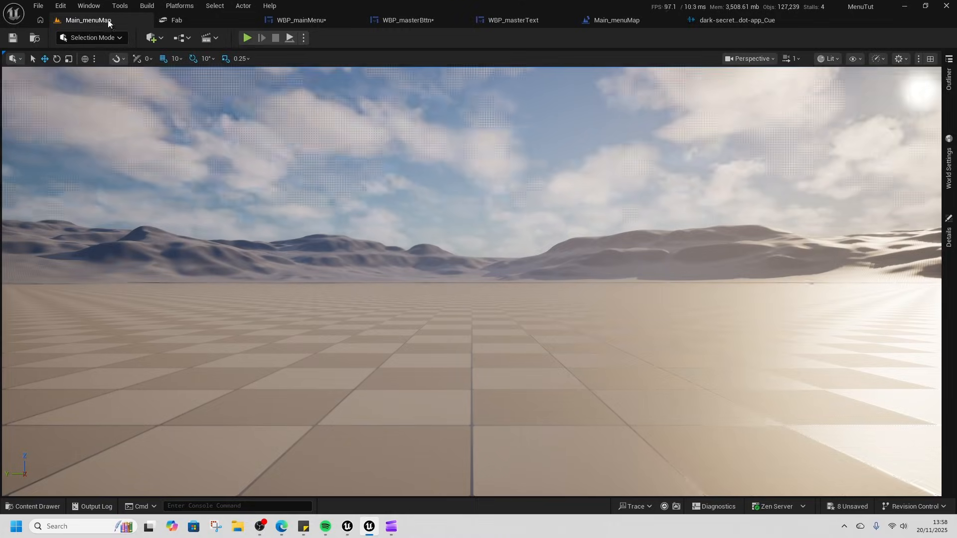
{"action": "left_click", "coordinate": [247, 38]}
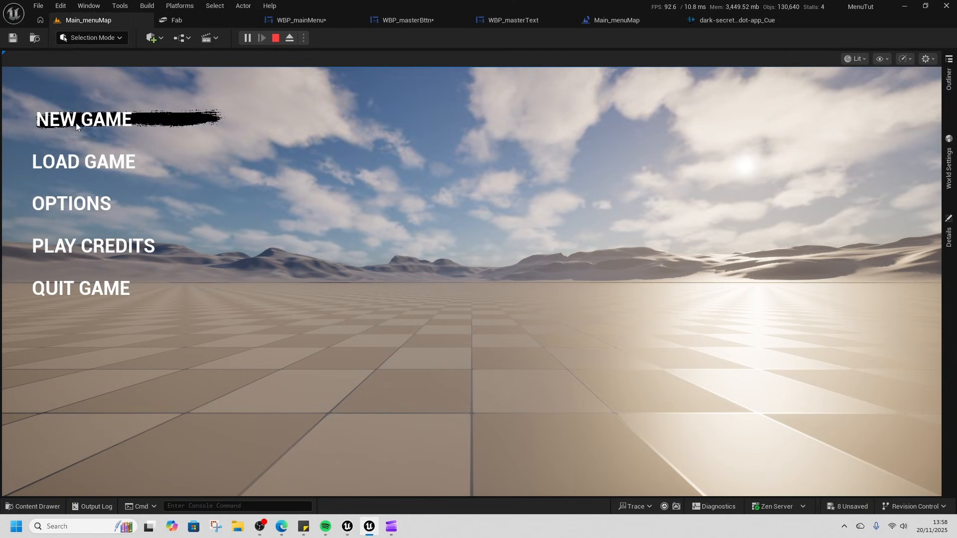
{"action": "left_click", "coordinate": [277, 38]}
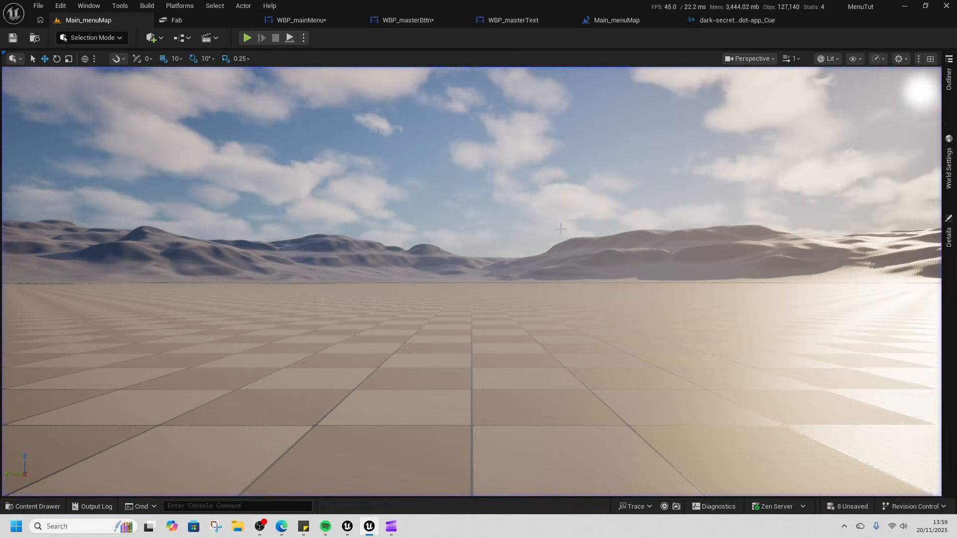
Step: Add an On Clicked event for MasterBttn in the WBP_masterBttn event graph, placed below the hover events
{"action": "left_click", "coordinate": [401, 22]}
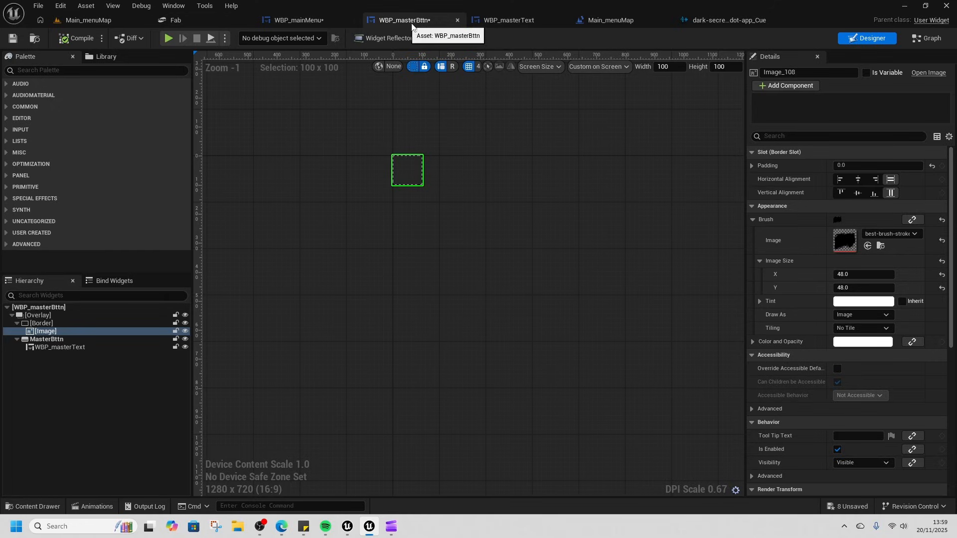
{"action": "left_click", "coordinate": [940, 41]}
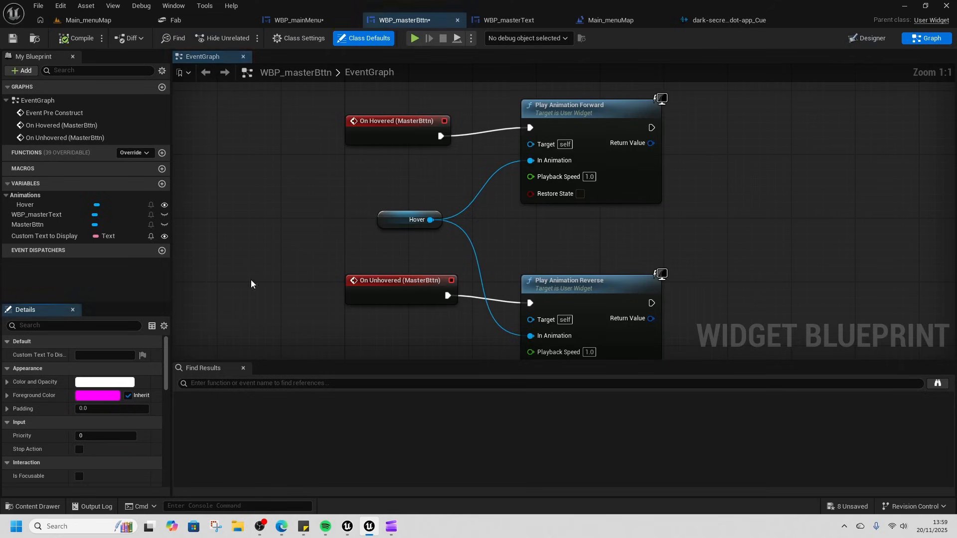
{"action": "left_click", "coordinate": [47, 214]}
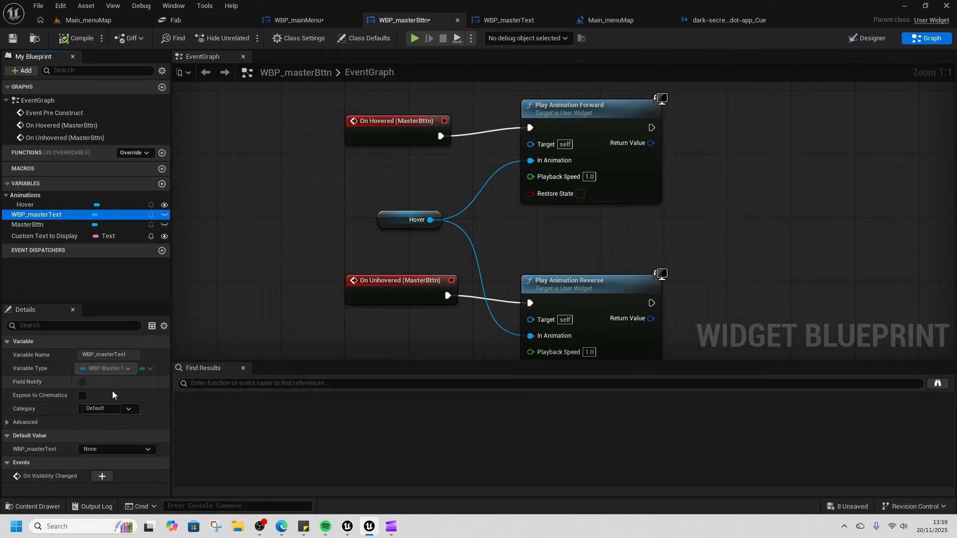
{"action": "left_click", "coordinate": [42, 225]}
{"action": "scroll", "coordinate": [118, 465], "scroll_direction": "down", "scroll_amount": 1}
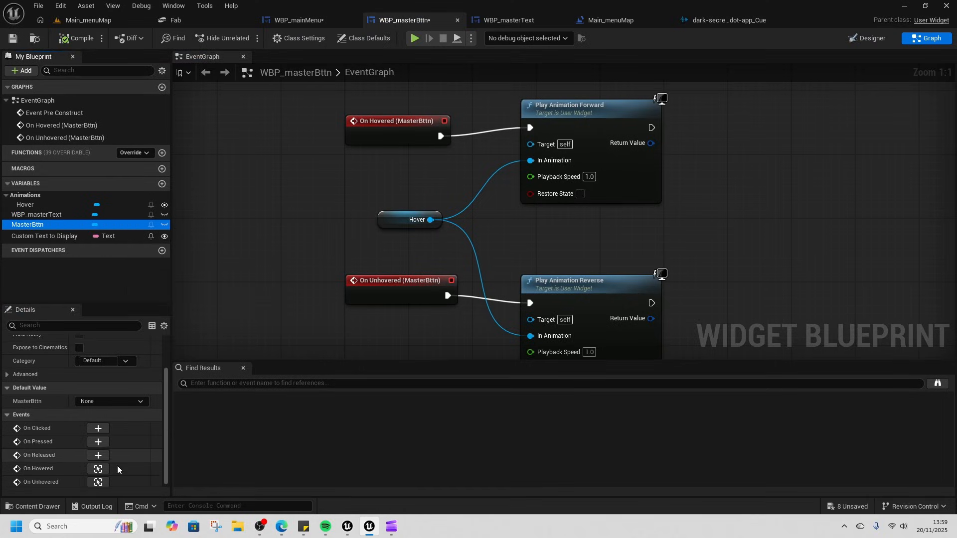
{"action": "left_click", "coordinate": [102, 426]}
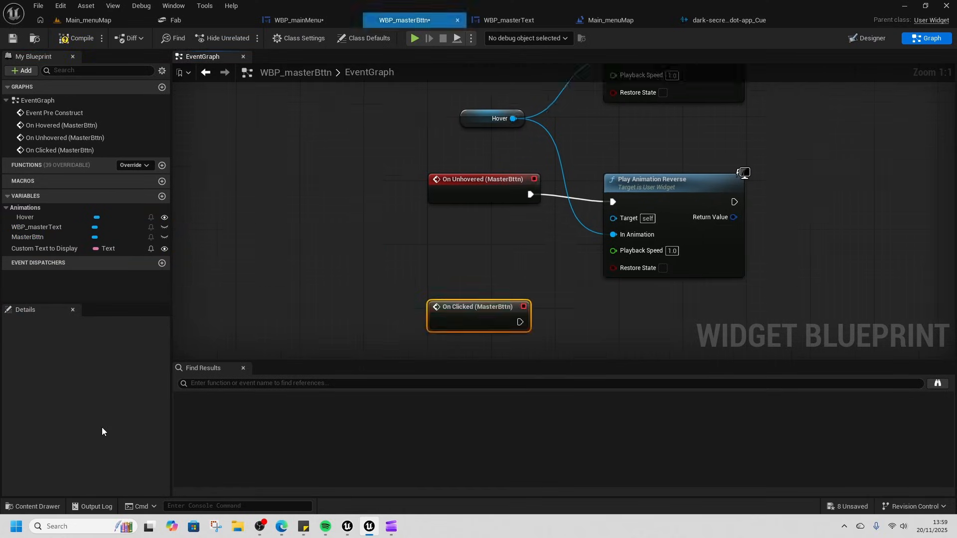
{"action": "left_click_drag", "start_coordinate": [443, 165], "coordinate": [442, 247]}
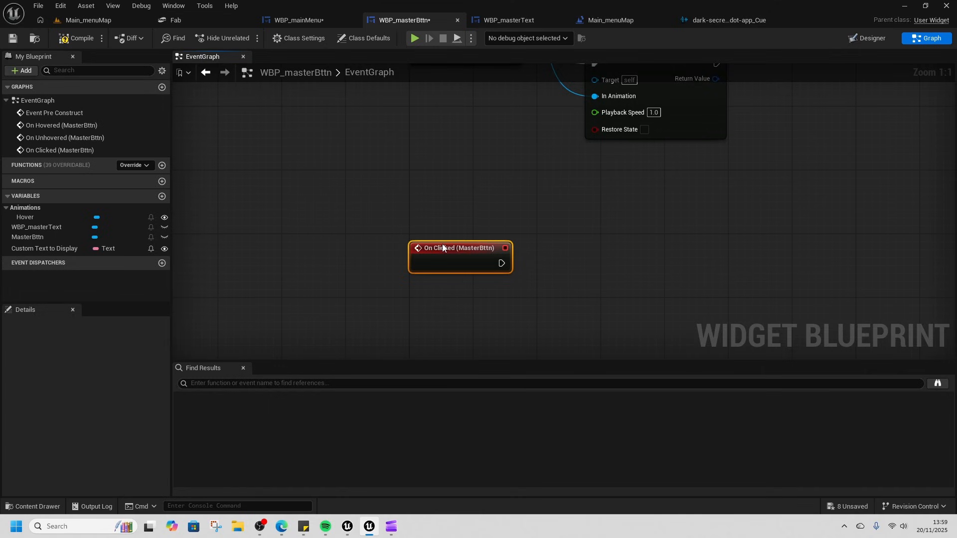
Step: Create an event dispatcher named OnMasterBTTnClicked in WBP_masterBttn
{"action": "left_click", "coordinate": [161, 263]}
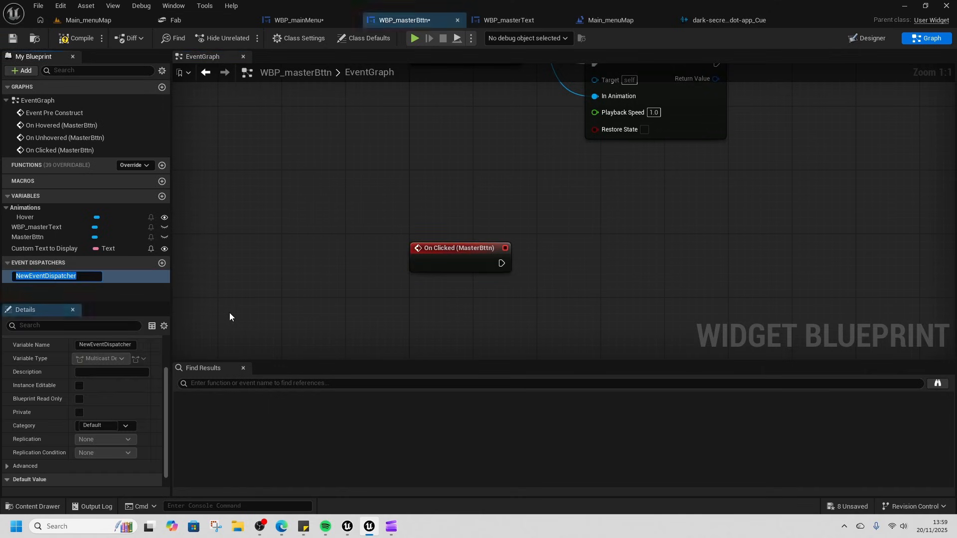
{"action": "type", "text": "oNmASTERbTTN"}
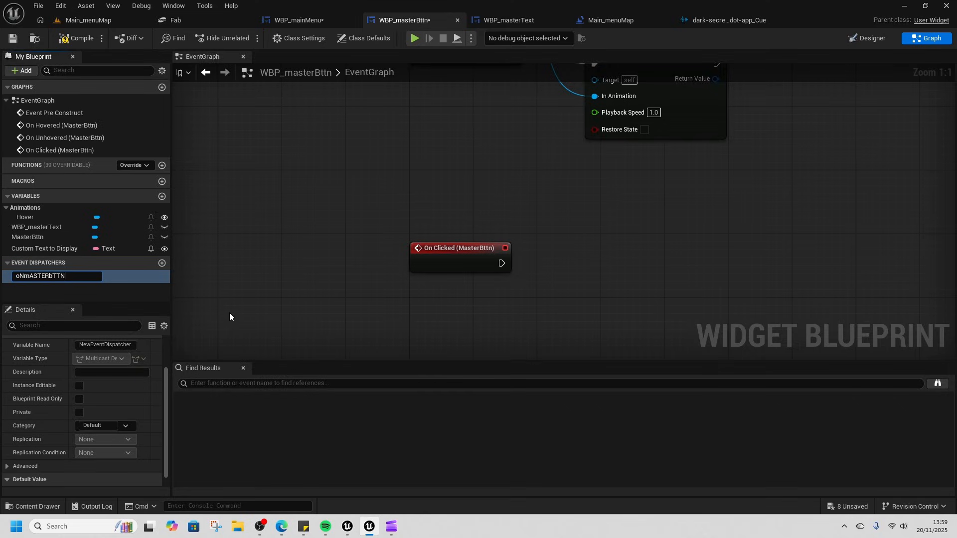
{"action": "type", "text": "cLICKED"}
{"action": "key", "text": "Return"}
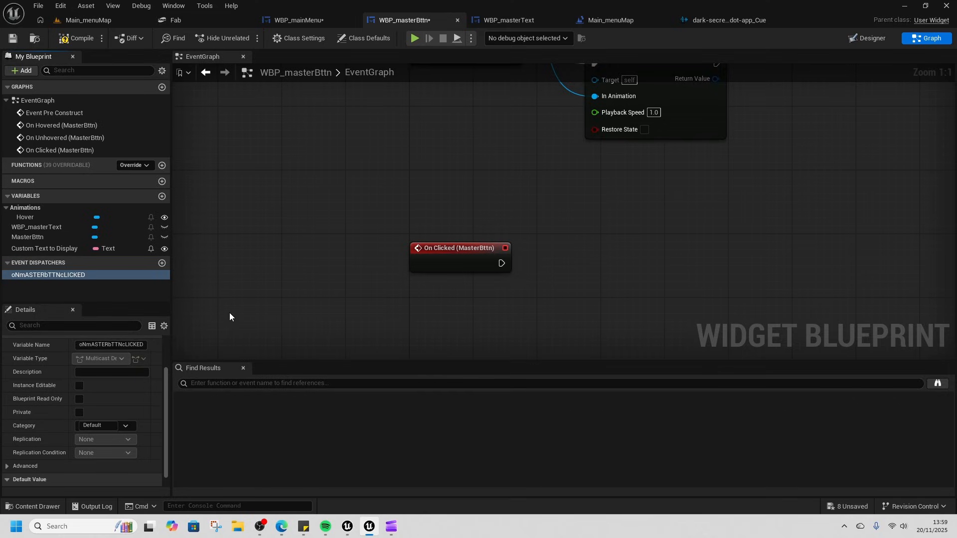
{"action": "left_click", "coordinate": [74, 278]}
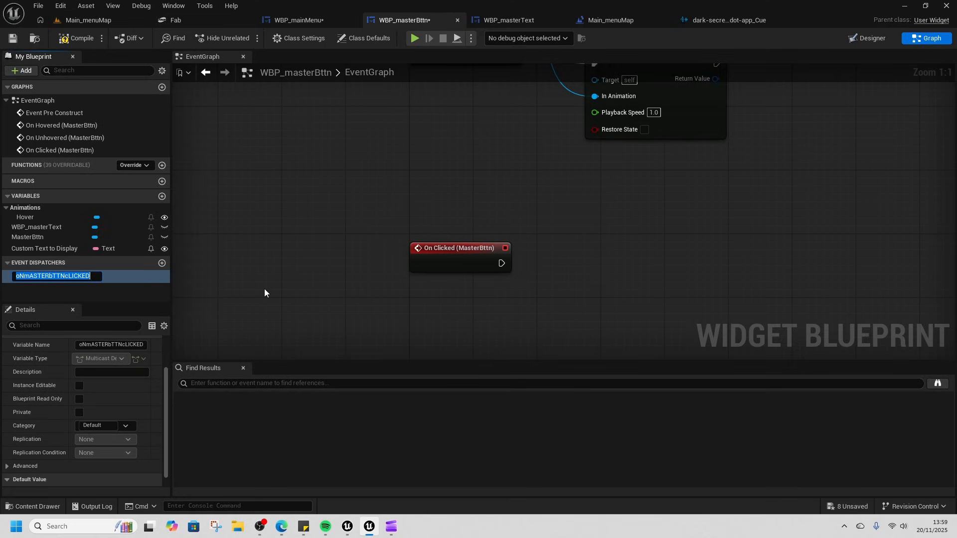
{"action": "type", "text": "OnMaste"}
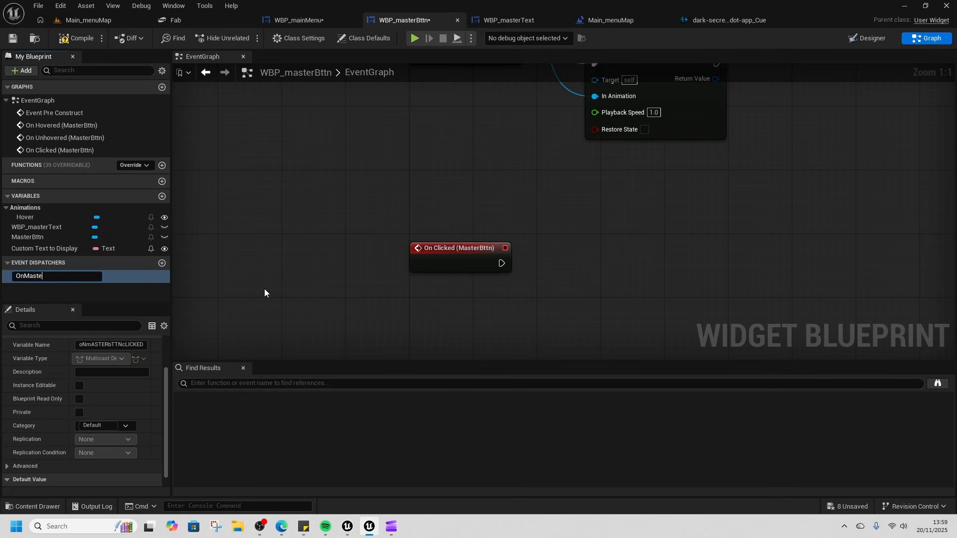
{"action": "type", "text": "rBTTnClicked"}
{"action": "key", "text": "Return"}
Step: Add a call to OnMasterBTTnClicked, connect it to the On Clicked (MasterBttn) event and compile WBP_masterBttn
{"action": "left_click_drag", "start_coordinate": [52, 276], "coordinate": [558, 255]}
{"action": "left_click", "coordinate": [578, 274]}
{"action": "left_click_drag", "start_coordinate": [502, 263], "coordinate": [595, 261]}
{"action": "left_click", "coordinate": [85, 40]}
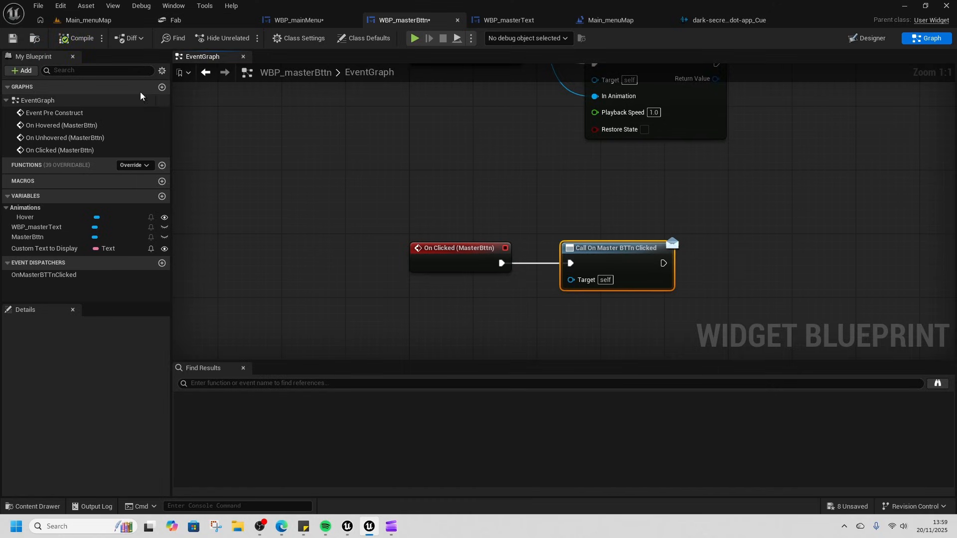
Step: Add an Event Construct node to the WBP_mainMenu event graph and connect it to Play Sound 2D
{"action": "left_click", "coordinate": [305, 21]}
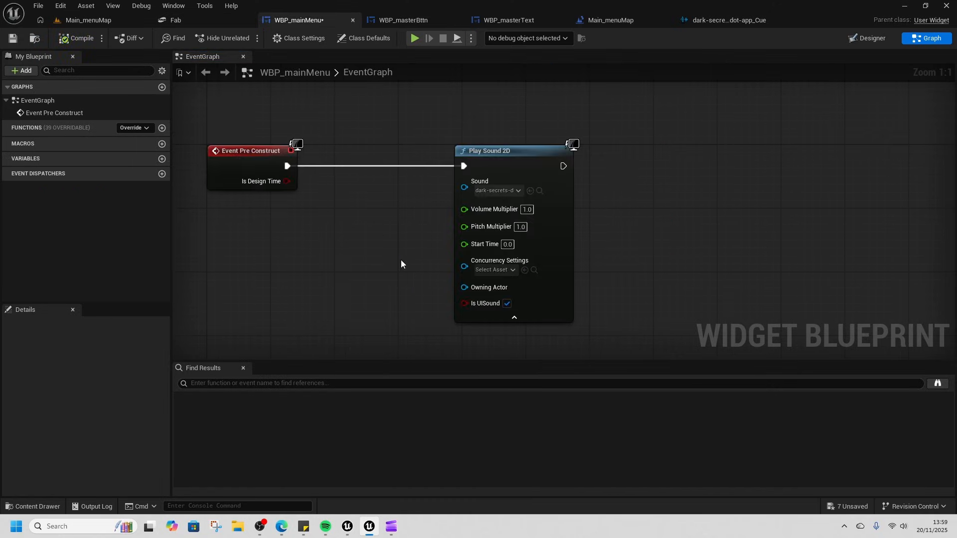
{"action": "left_click", "coordinate": [871, 39]}
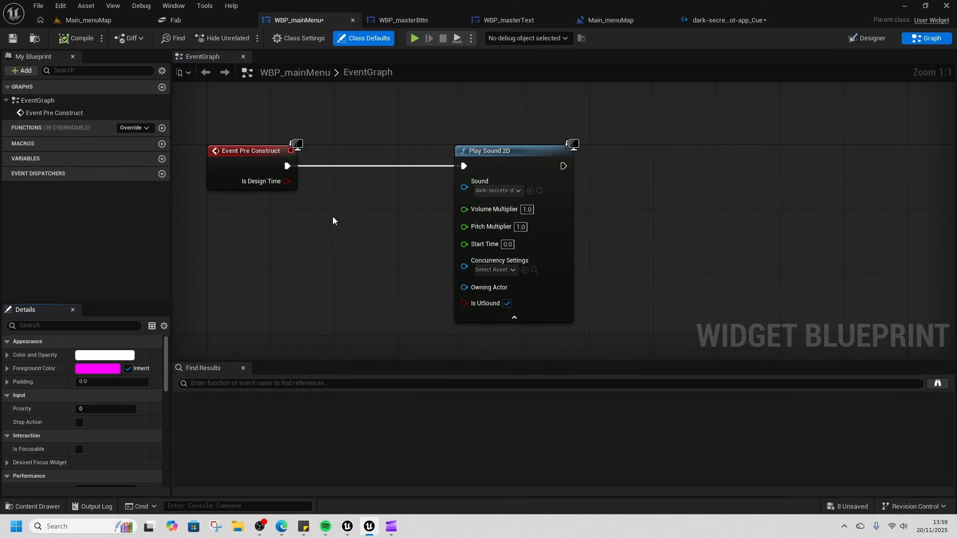
{"action": "right_click_drag", "start_coordinate": [333, 216], "coordinate": [476, 288]}
{"action": "scroll", "coordinate": [403, 153], "scroll_direction": "down", "scroll_amount": 1}
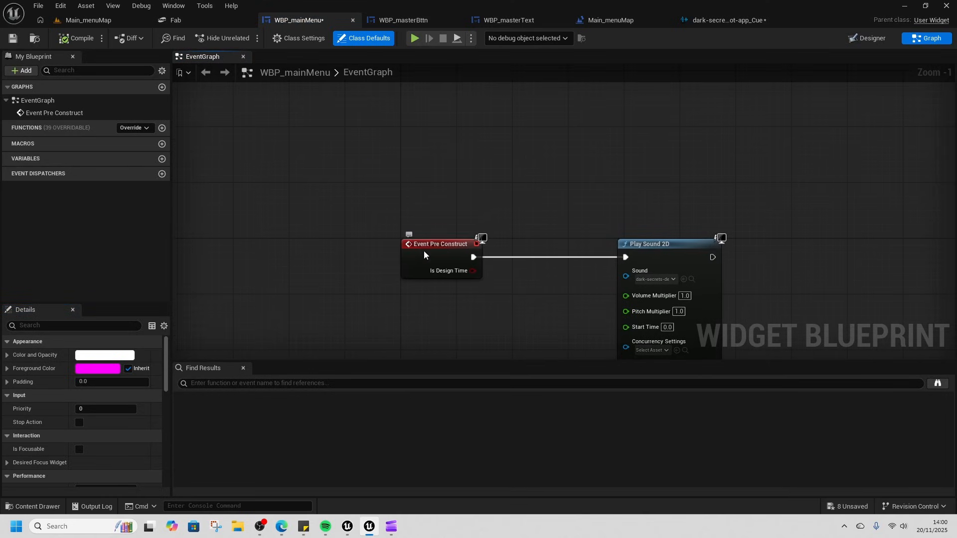
{"action": "left_click_drag", "start_coordinate": [423, 251], "coordinate": [387, 180]}
{"action": "right_click_drag", "start_coordinate": [476, 300], "coordinate": [495, 245]}
{"action": "right_click", "coordinate": [437, 225]}
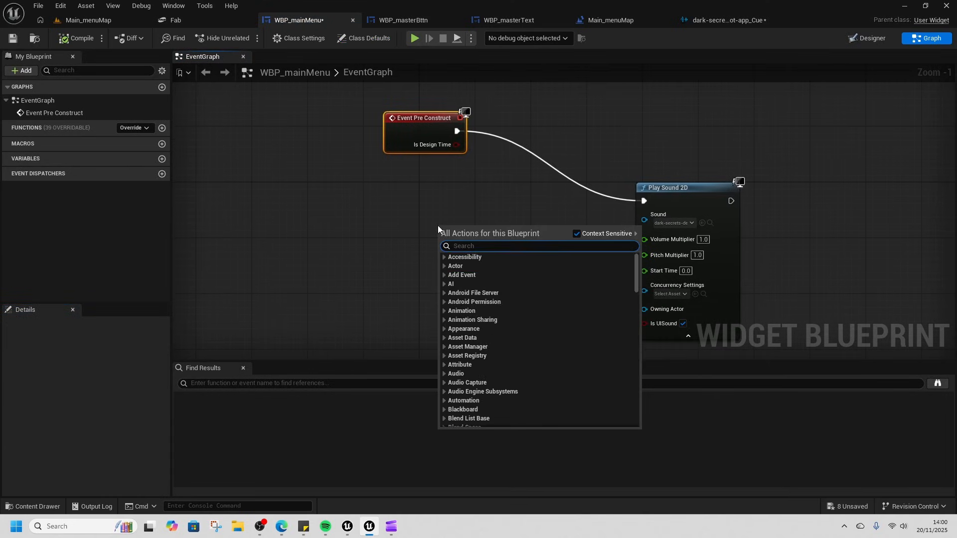
{"action": "type", "text": "constr"}
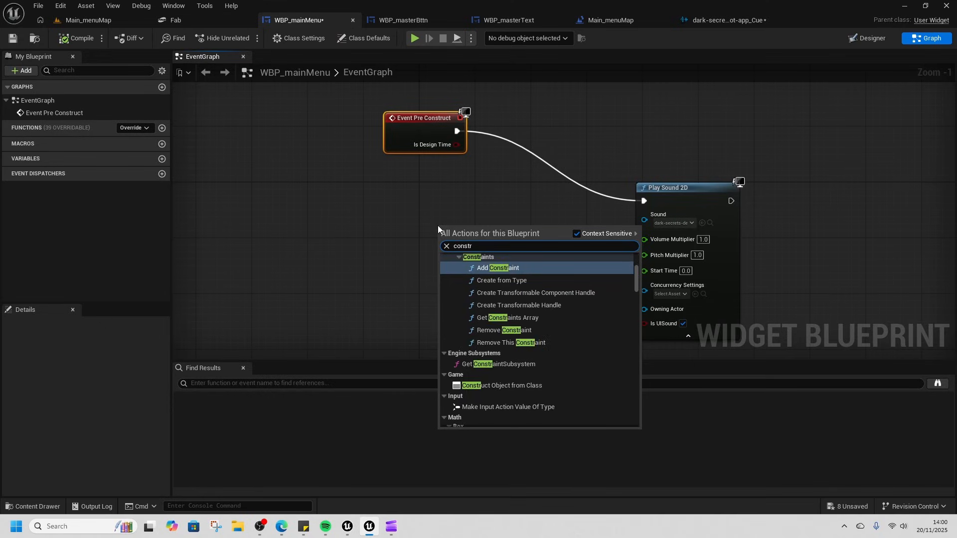
{"action": "type", "text": "uct"}
{"action": "left_click", "coordinate": [502, 277]}
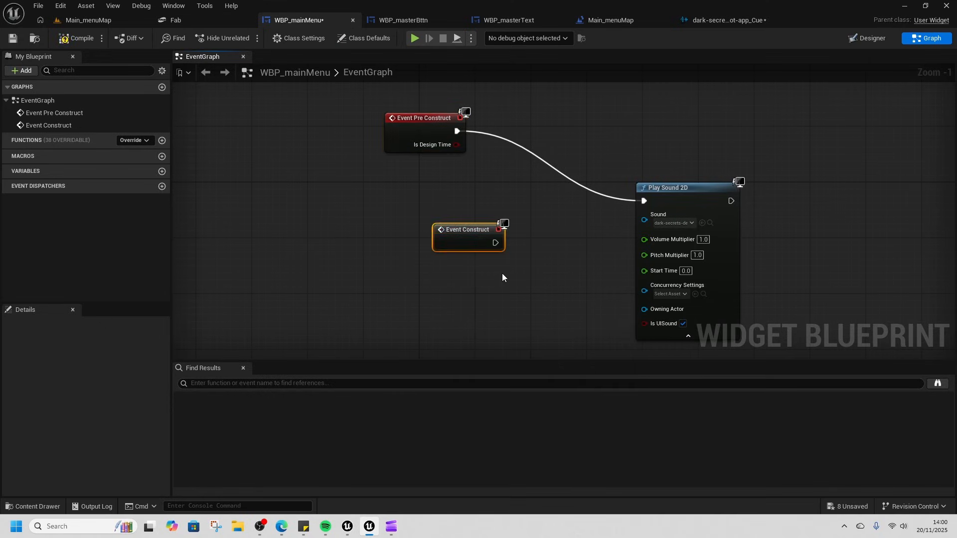
{"action": "left_click_drag", "start_coordinate": [492, 246], "coordinate": [648, 199]}
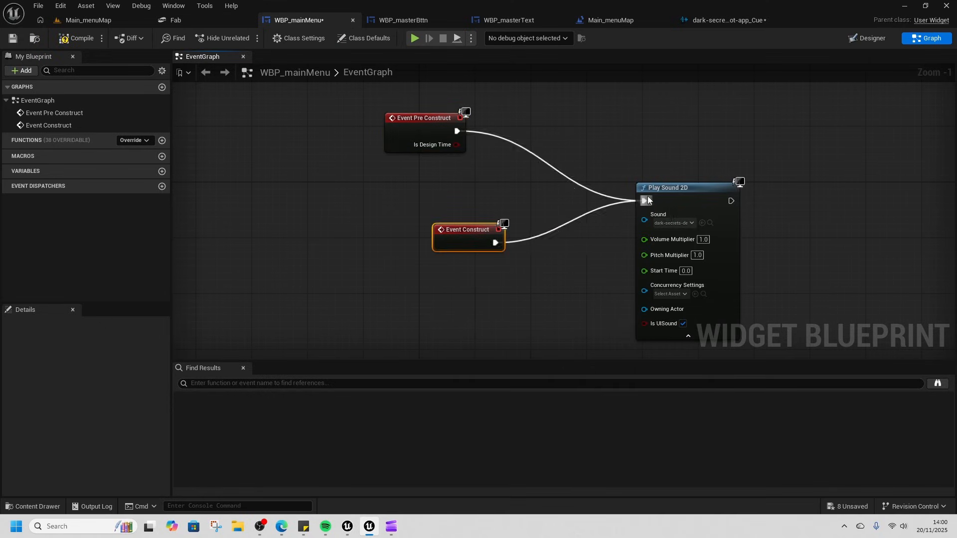
Step: Delete the Event Pre Construct node and move Event Construct up toward the level of Play Sound 2D
{"action": "left_click", "coordinate": [451, 138]}
{"action": "key", "text": "Delete"}
{"action": "left_click_drag", "start_coordinate": [455, 238], "coordinate": [433, 218]}
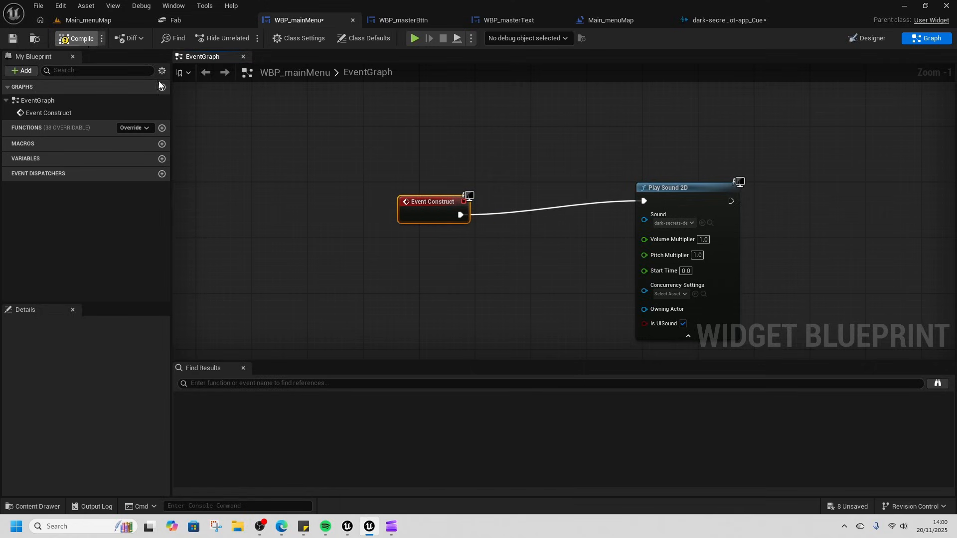
Step: Play-test the main menu with the music started from Event Construct, and close the preview window
{"action": "right_click_drag", "start_coordinate": [508, 261], "coordinate": [428, 239]}
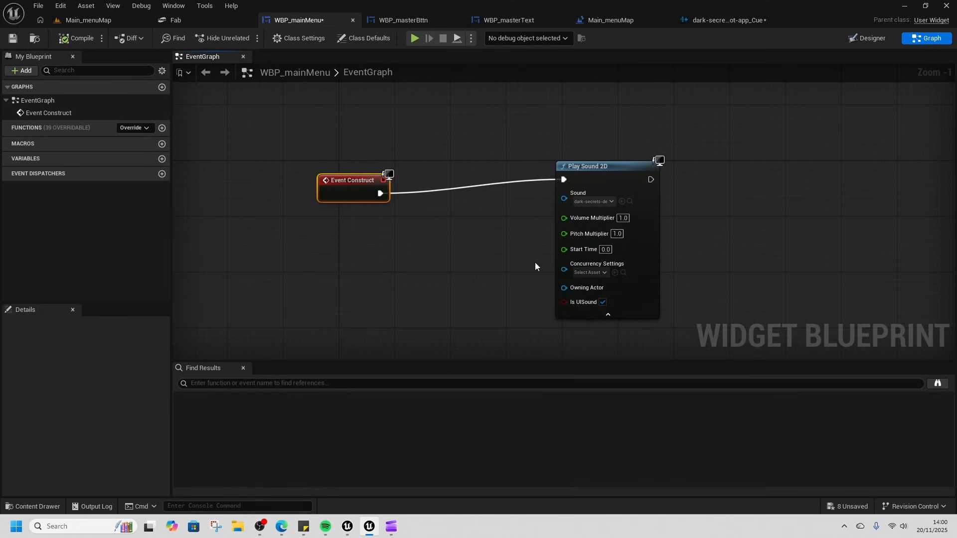
{"action": "left_click", "coordinate": [414, 40]}
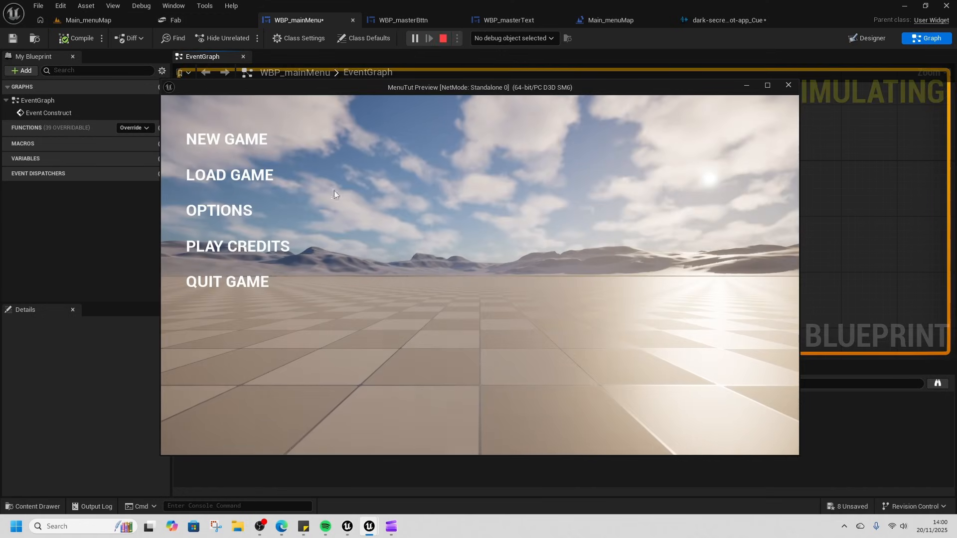
{"action": "left_click", "coordinate": [787, 86]}
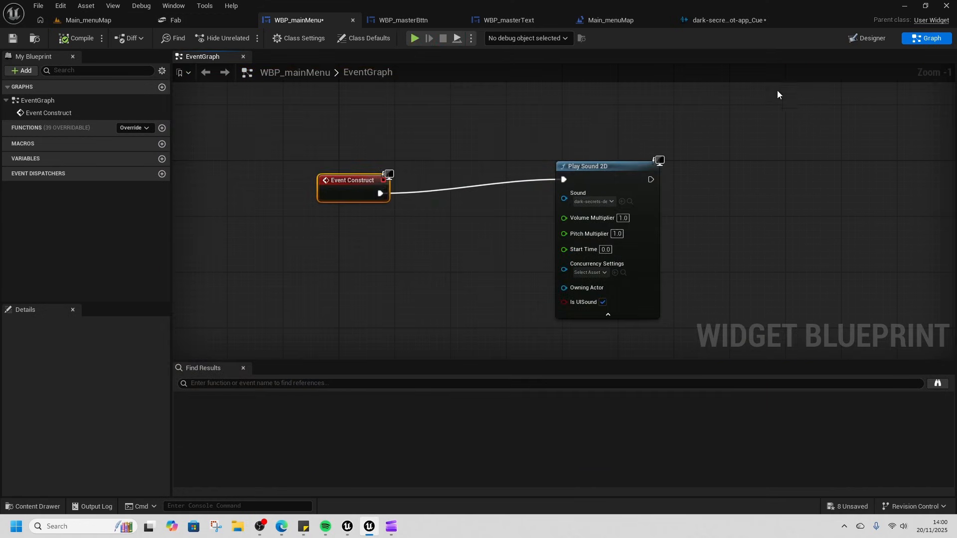
Step: Align Event Construct and Play Sound 2D closer together in a straight line, and play-test the menu buttons again
{"action": "left_click_drag", "start_coordinate": [354, 178], "coordinate": [375, 164]}
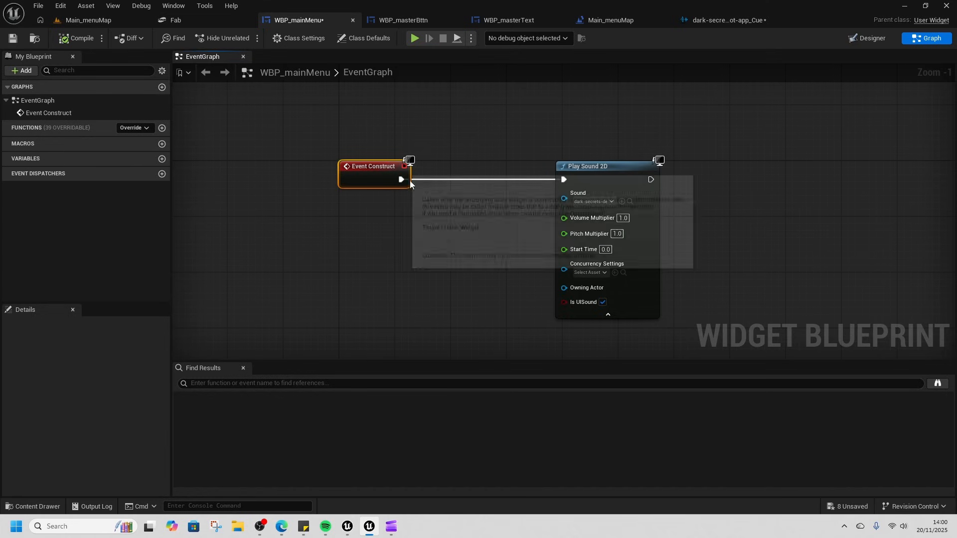
{"action": "left_click_drag", "start_coordinate": [597, 182], "coordinate": [548, 182]}
{"action": "left_click", "coordinate": [415, 38]}
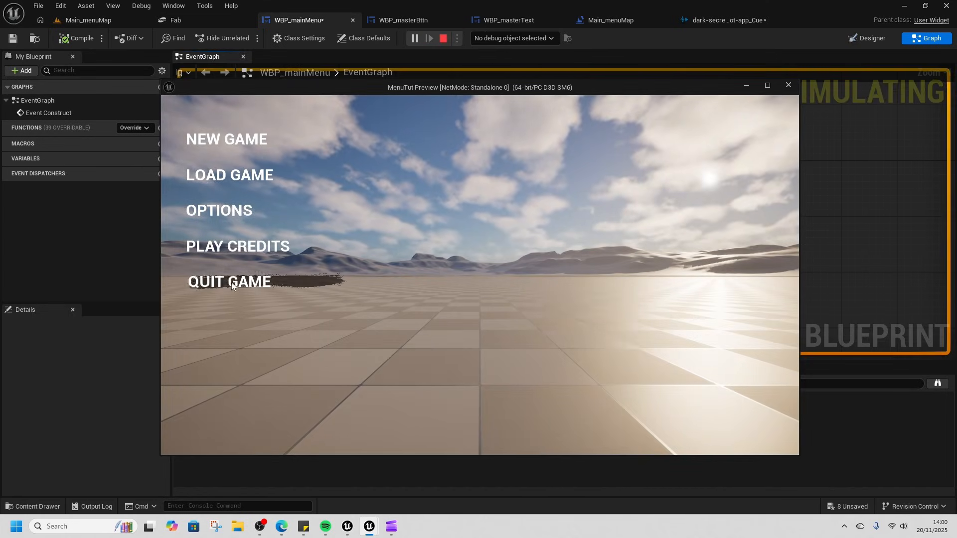
{"action": "left_click", "coordinate": [788, 85]}
{"action": "scroll", "coordinate": [615, 239], "scroll_direction": "down", "scroll_amount": 1}
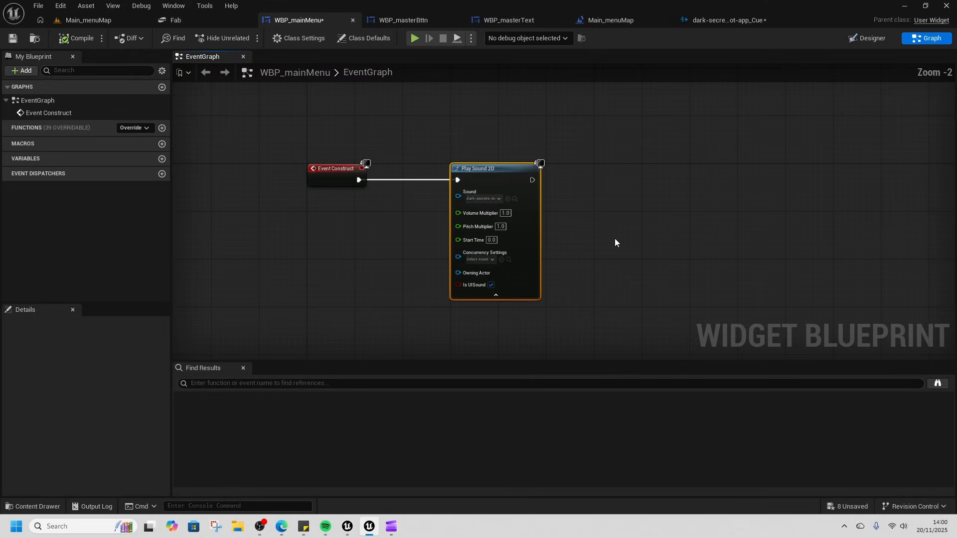
Step: Move the Play Sound 2D node closer to Event Construct
{"action": "left_click_drag", "start_coordinate": [471, 167], "coordinate": [436, 170]}
{"action": "right_click_drag", "start_coordinate": [586, 218], "coordinate": [553, 205]}
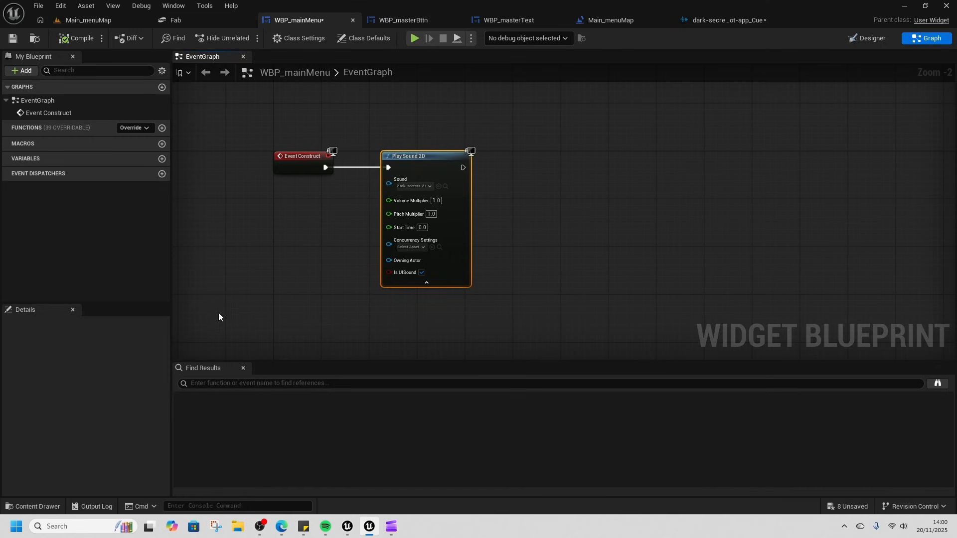
{"action": "right_click_drag", "start_coordinate": [215, 309], "coordinate": [277, 254]}
Step: Add the On Master BTTn Clicked event for StartBttn to the WBP_mainMenu event graph
{"action": "left_click", "coordinate": [859, 41]}
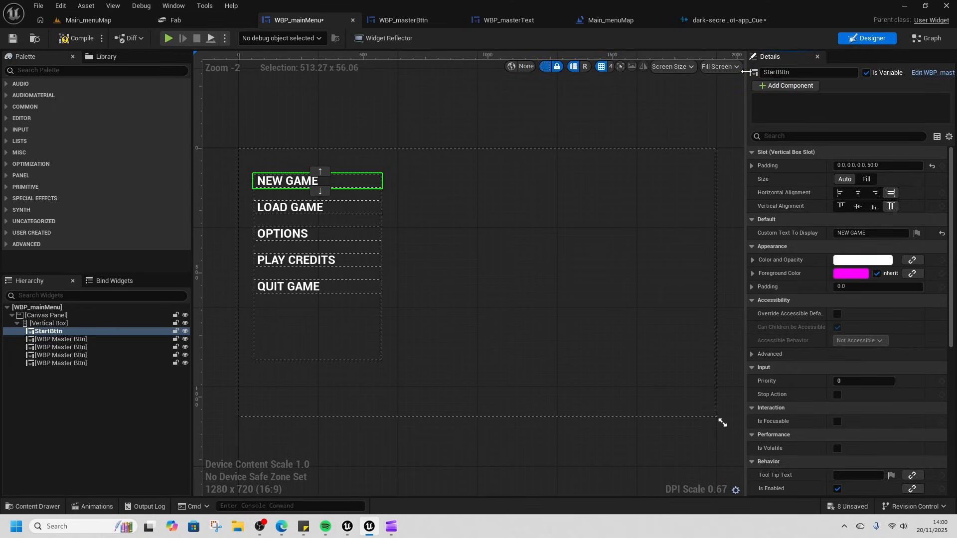
{"action": "left_click", "coordinate": [930, 39]}
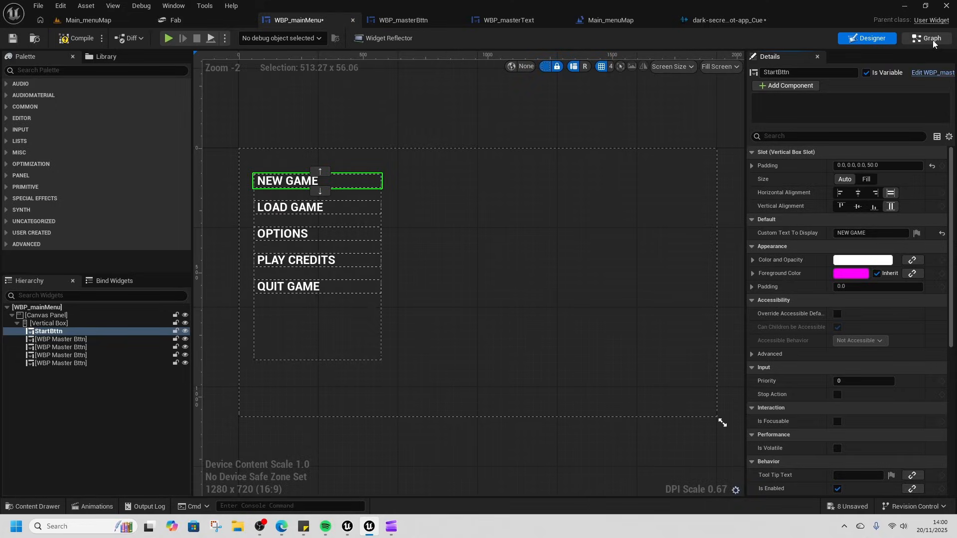
{"action": "scroll", "coordinate": [73, 468], "scroll_direction": "down", "scroll_amount": 1}
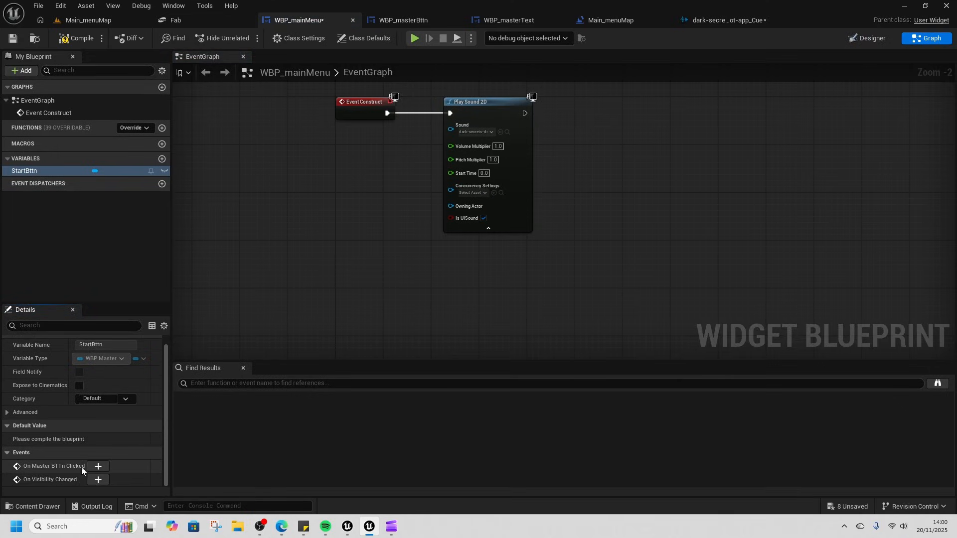
{"action": "left_click", "coordinate": [98, 467]}
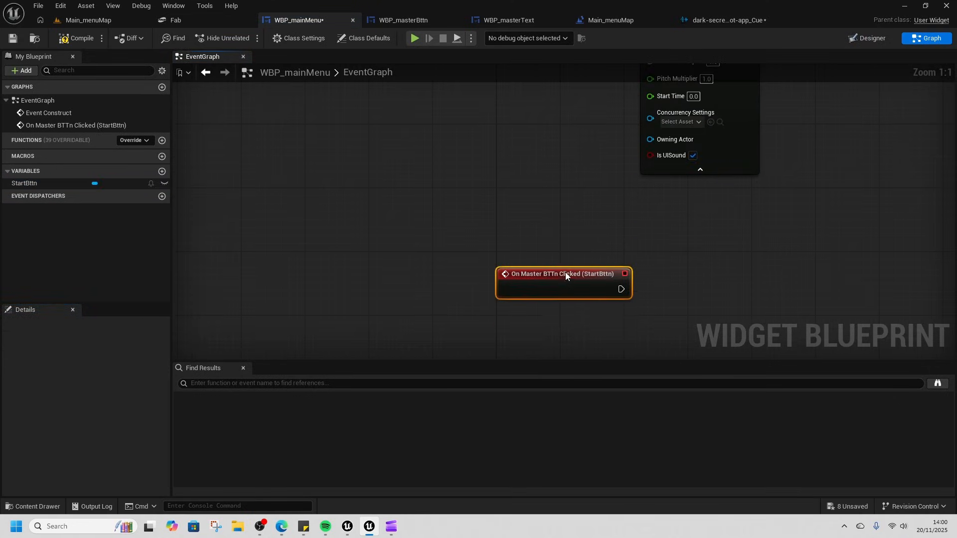
{"action": "right_click_drag", "start_coordinate": [565, 277], "coordinate": [380, 238]}
Step: Add an Open Level (by Object Reference) node run by the StartBttn click event and align it with the event
{"action": "left_click_drag", "start_coordinate": [436, 248], "coordinate": [612, 250]}
{"action": "type", "text": "open level"}
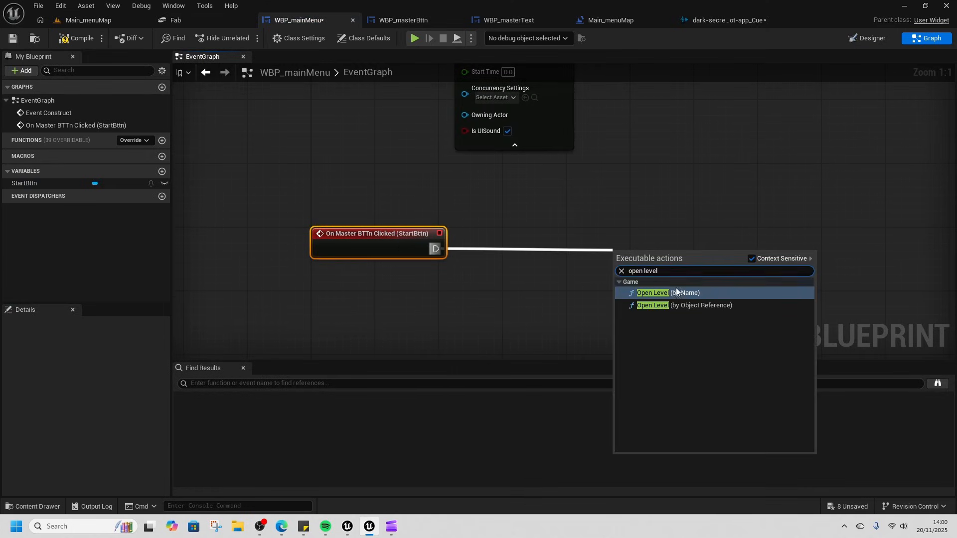
{"action": "left_click", "coordinate": [684, 305]}
{"action": "left_click_drag", "start_coordinate": [668, 277], "coordinate": [626, 255]}
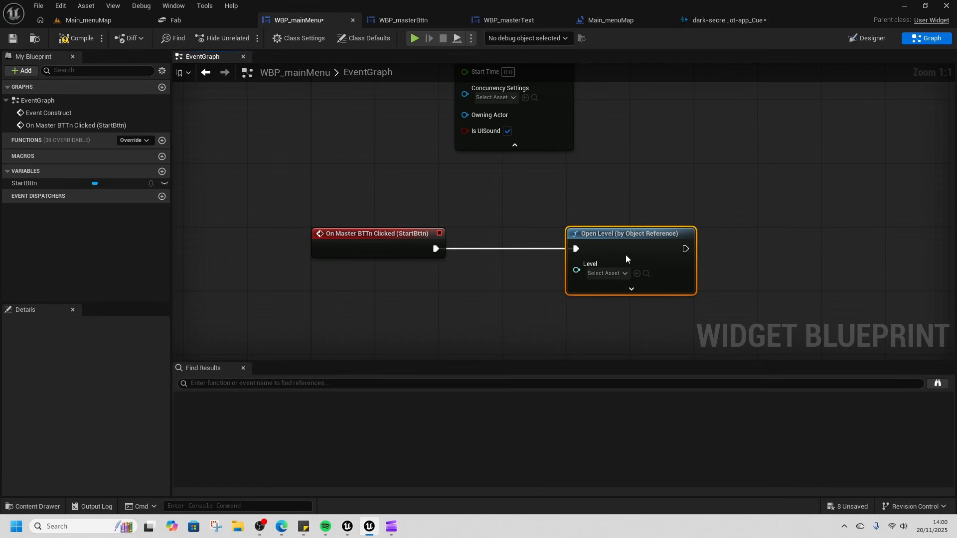
Step: Set the Open Level node's level to OpenWorld and compile the blueprint
{"action": "left_click", "coordinate": [605, 274]}
{"action": "scroll", "coordinate": [678, 345], "scroll_direction": "down", "scroll_amount": 3}
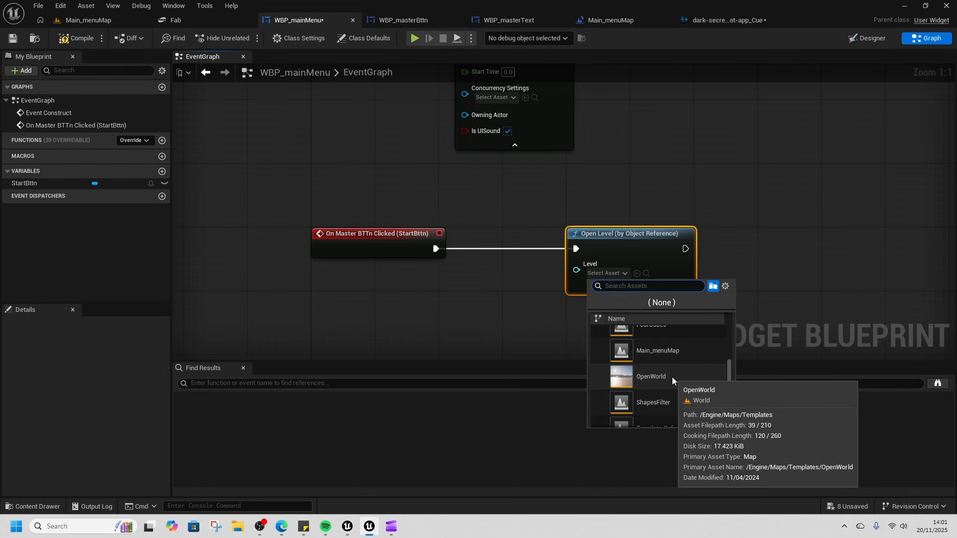
{"action": "left_click", "coordinate": [672, 377]}
{"action": "left_click", "coordinate": [94, 38]}
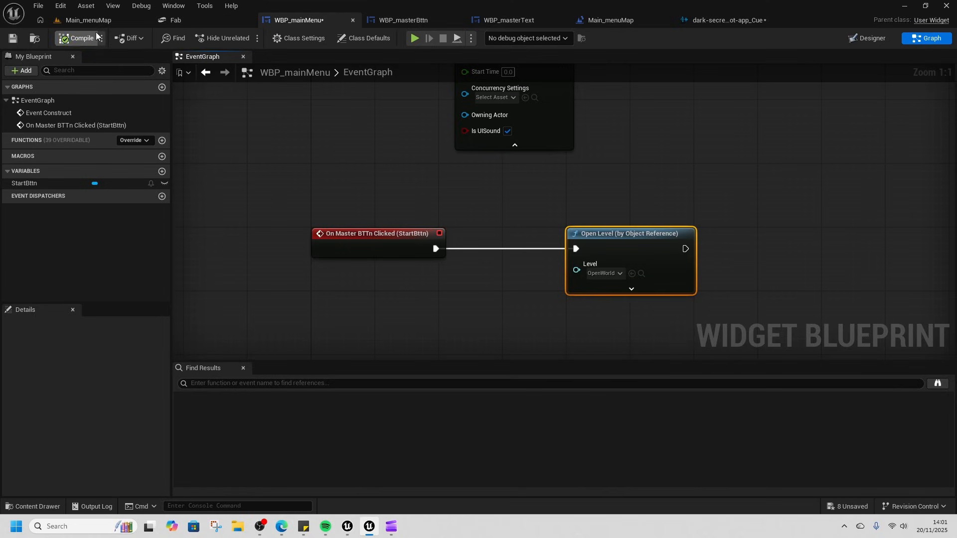
Step: Play-test Main_menuMap by choosing NEW GAME, and stop the session
{"action": "left_click", "coordinate": [89, 20]}
{"action": "left_click", "coordinate": [261, 34]}
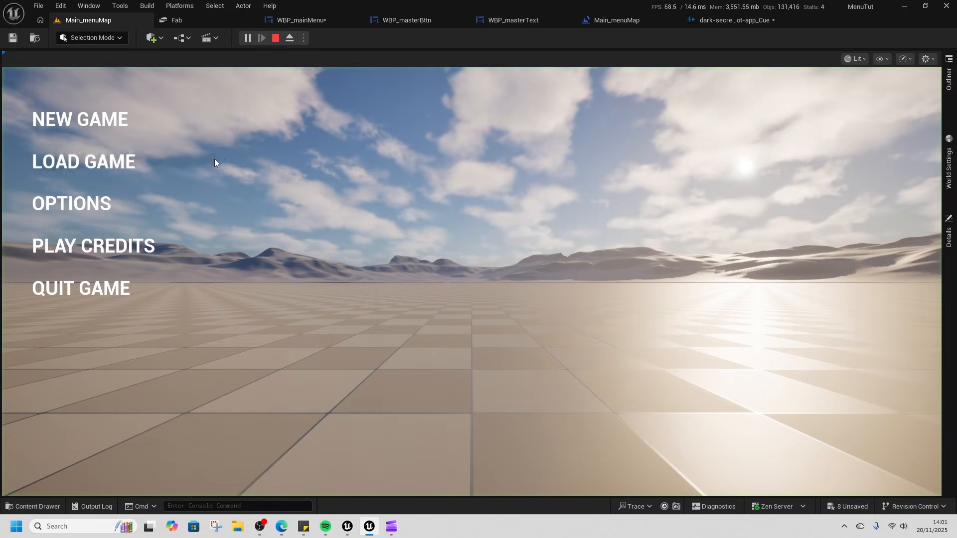
{"action": "left_click", "coordinate": [97, 122]}
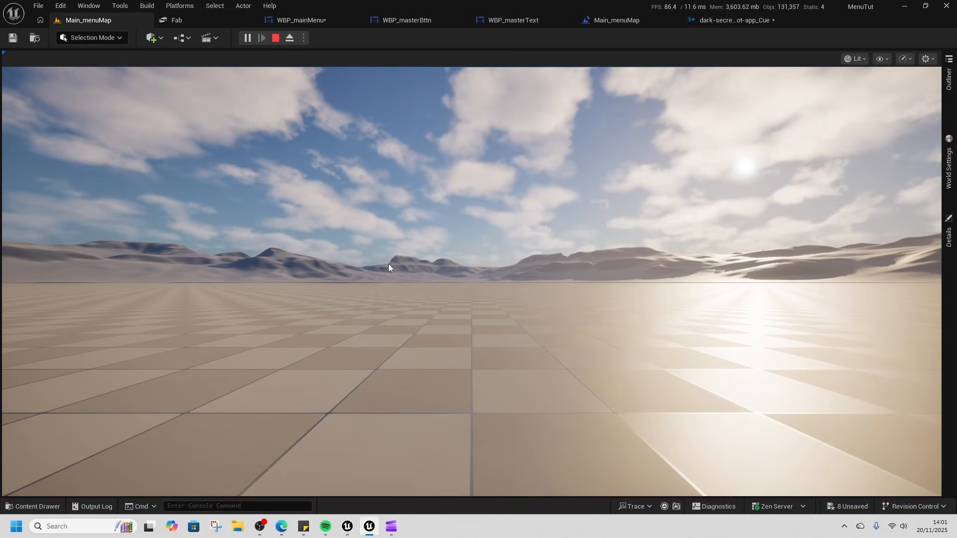
{"action": "left_click", "coordinate": [277, 42]}
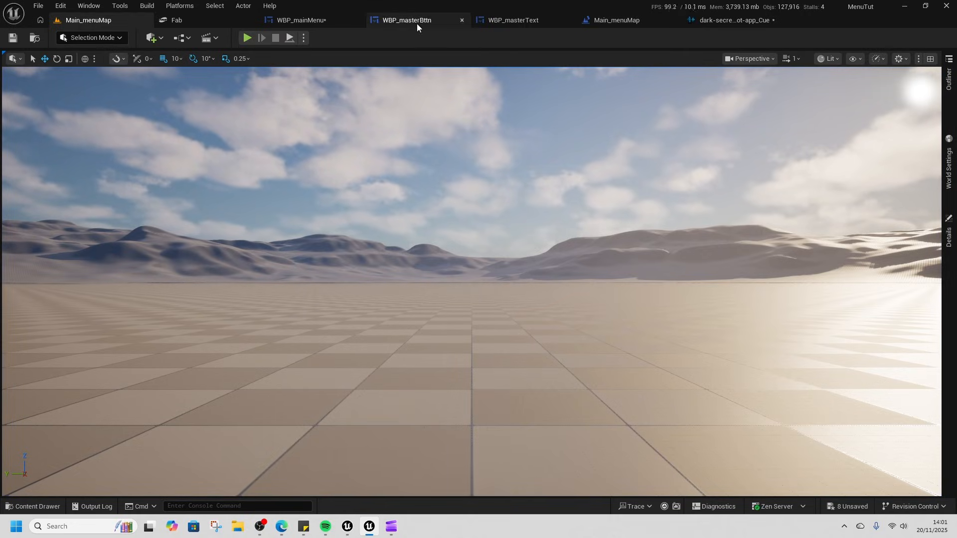
Step: Move Open Level farther from the click event in WBP_mainMenu and add a Get Player Controller node below the wire
{"action": "left_click", "coordinate": [321, 21]}
{"action": "left_click_drag", "start_coordinate": [611, 241], "coordinate": [850, 242]}
{"action": "right_click", "coordinate": [419, 315]}
{"action": "type", "text": "get player"}
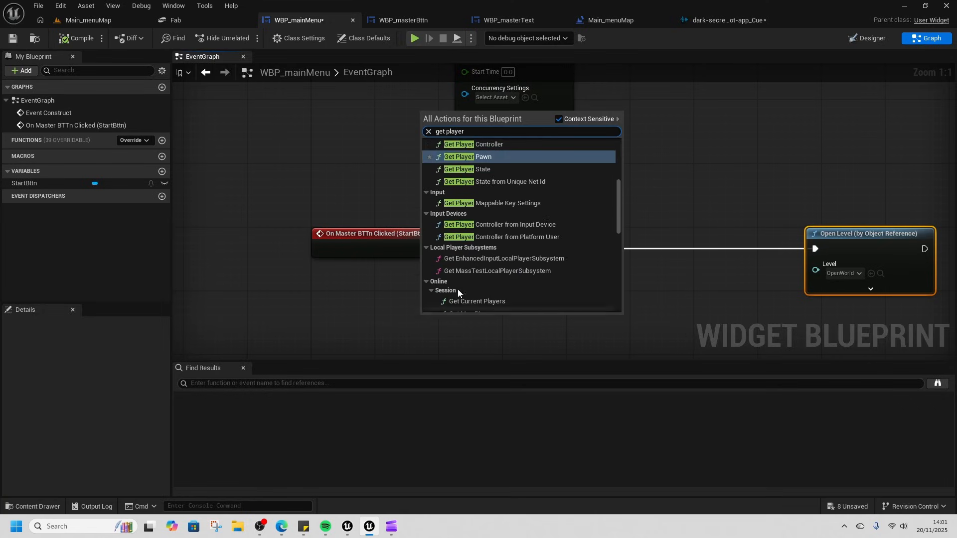
{"action": "scroll", "coordinate": [518, 213], "scroll_direction": "up", "scroll_amount": 2}
{"action": "left_click", "coordinate": [483, 174]}
Step: Add a Set Input Mode Game And UI node from the player controller and wire it between the click event and Open Level
{"action": "left_click_drag", "start_coordinate": [491, 328], "coordinate": [548, 292]}
{"action": "type", "text": "set input mode"}
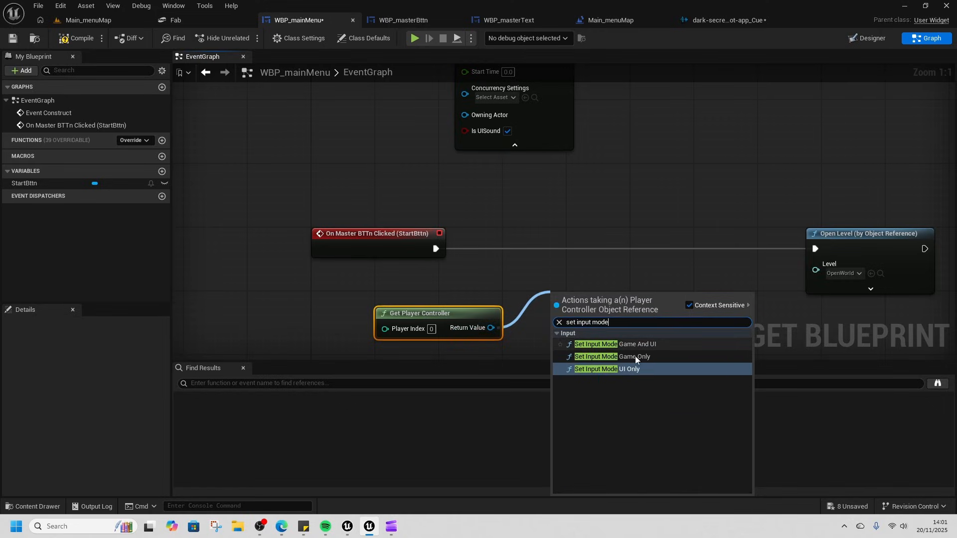
{"action": "left_click", "coordinate": [638, 345]}
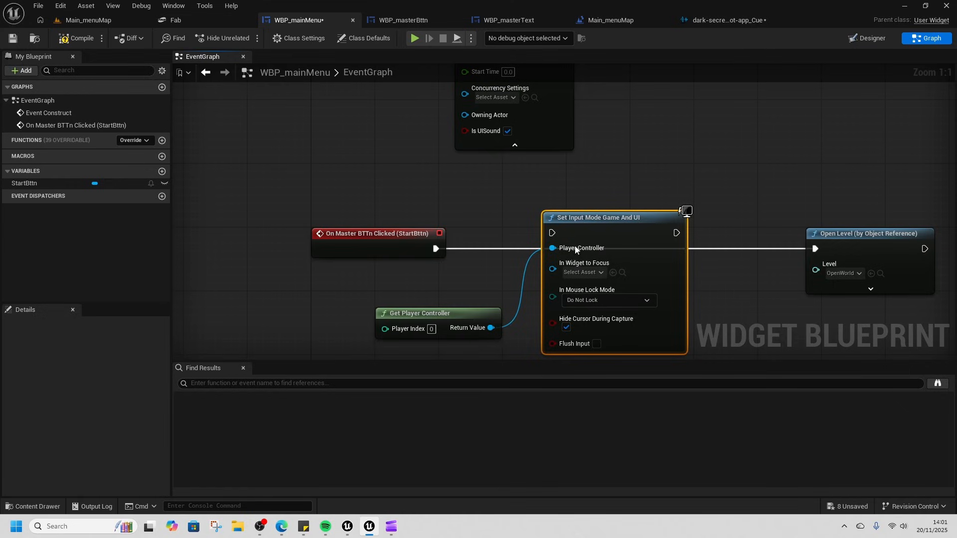
{"action": "left_click_drag", "start_coordinate": [434, 249], "coordinate": [552, 233]}
{"action": "left_click_drag", "start_coordinate": [676, 233], "coordinate": [820, 248]}
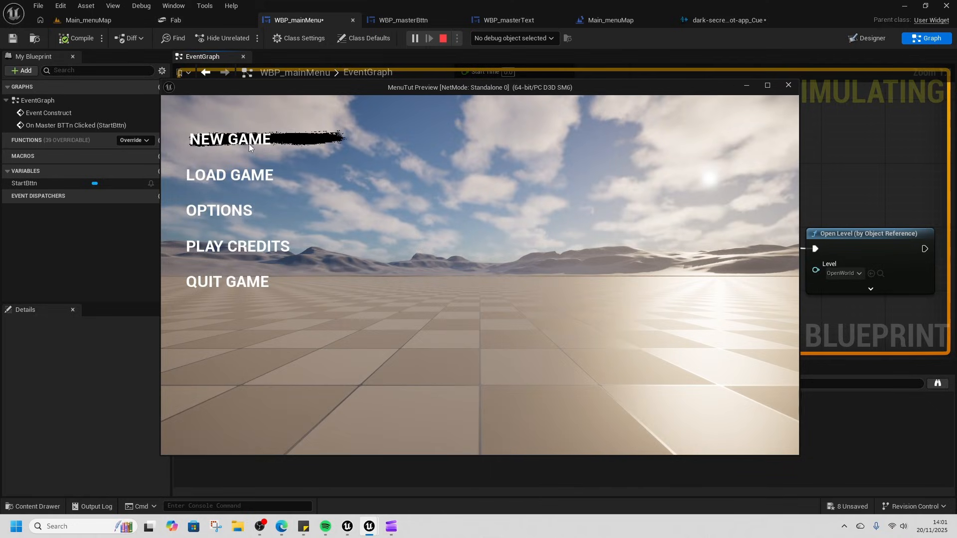
Step: Play-test NEW GAME and try moving around in the opened level, and stop the session
{"action": "left_click", "coordinate": [247, 141]}
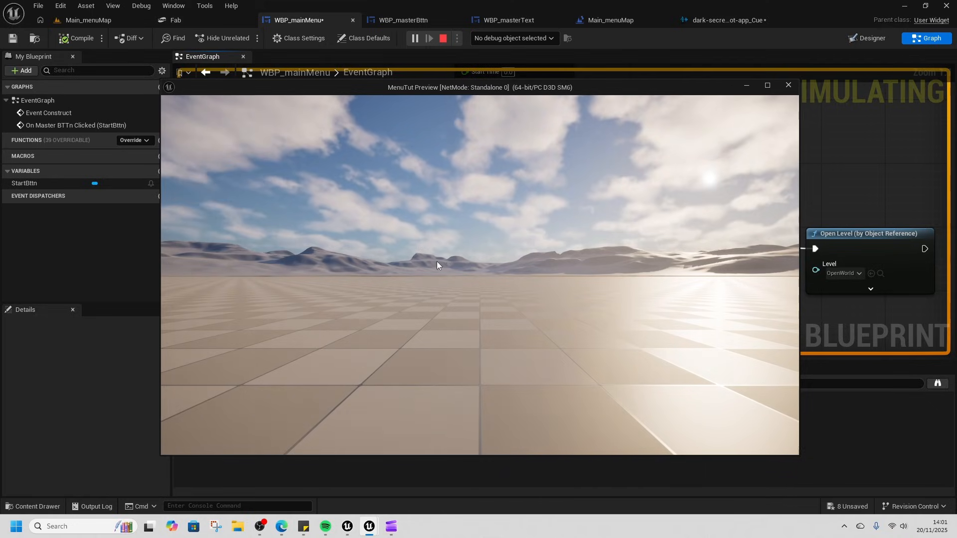
{"action": "key", "text": "w"}
{"action": "left_click", "coordinate": [389, 247]}
{"action": "key", "text": "w"}
{"action": "key", "text": "Escape"}
{"action": "key", "text": "alt+Tab"}
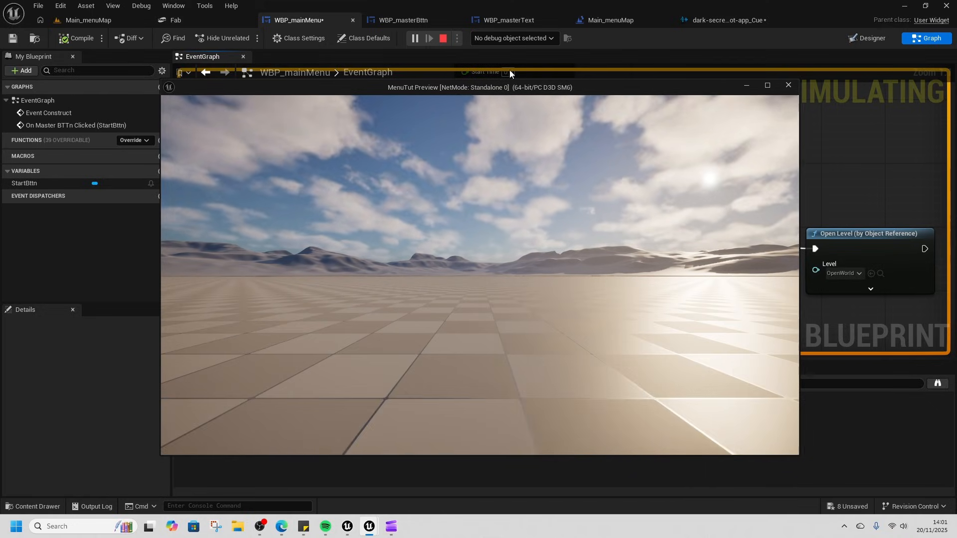
{"action": "left_click", "coordinate": [442, 40]}
Step: Insert a Set Show Mouse Cursor node, left unchecked and targeting the player controller, after the click event, and bring Open Level closer
{"action": "left_click_drag", "start_coordinate": [481, 229], "coordinate": [420, 223]}
{"action": "type", "text": "set show"}
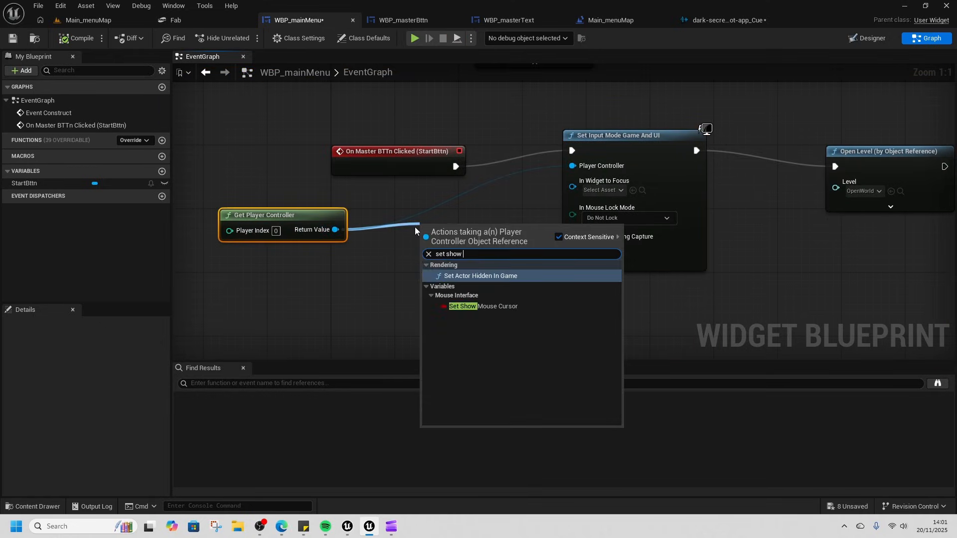
{"action": "key", "text": "Down"}
{"action": "left_click", "coordinate": [487, 304]}
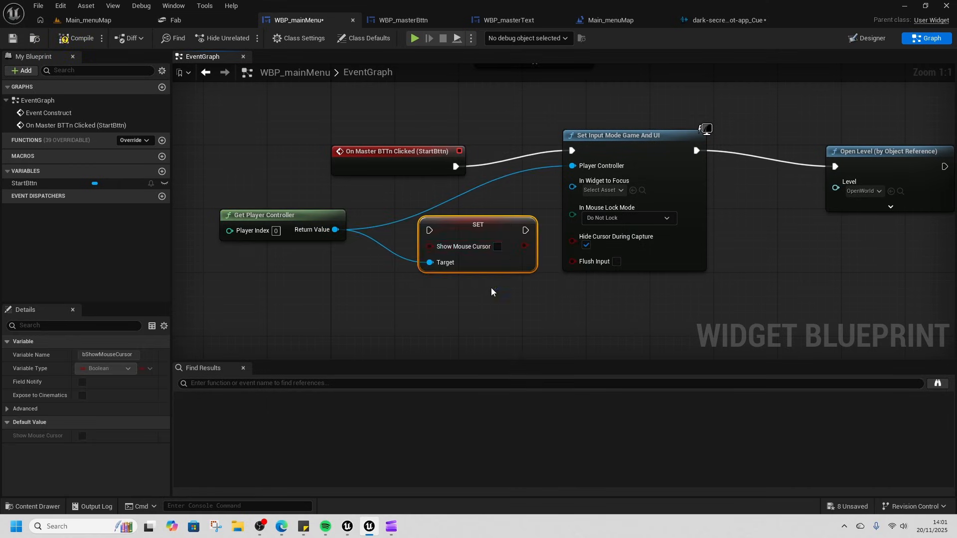
{"action": "left_click_drag", "start_coordinate": [430, 163], "coordinate": [270, 155]}
{"action": "left_click_drag", "start_coordinate": [476, 234], "coordinate": [405, 148]}
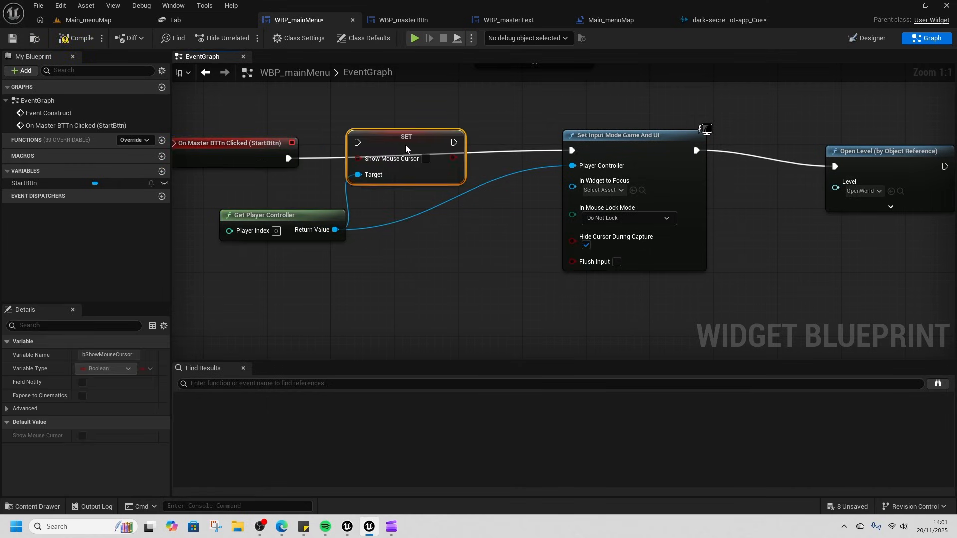
{"action": "left_click_drag", "start_coordinate": [288, 158], "coordinate": [361, 142]}
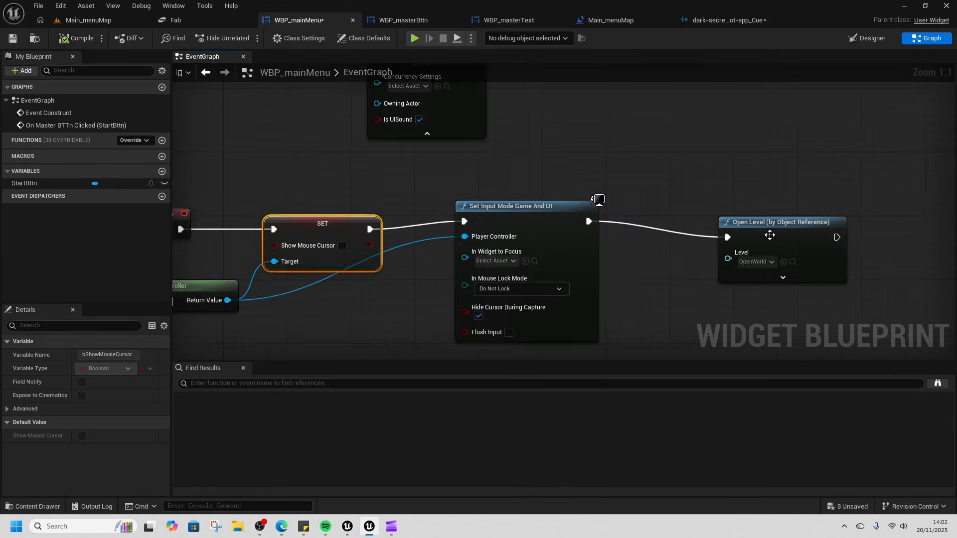
{"action": "left_click_drag", "start_coordinate": [768, 235], "coordinate": [720, 223]}
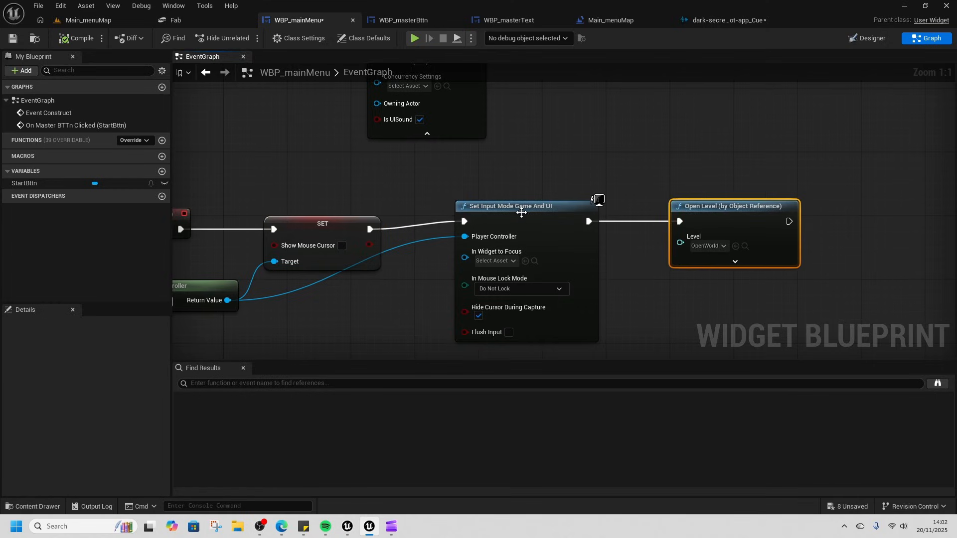
Step: Replace Set Input Mode Game And UI with Set Input Mode Game Only, wired between Set Show Mouse Cursor and Open Level
{"action": "left_click", "coordinate": [521, 213]}
{"action": "key", "text": "Delete"}
{"action": "right_click_drag", "start_coordinate": [498, 289], "coordinate": [622, 262]}
{"action": "left_click_drag", "start_coordinate": [350, 272], "coordinate": [570, 213]}
{"action": "type", "text": "set inp"}
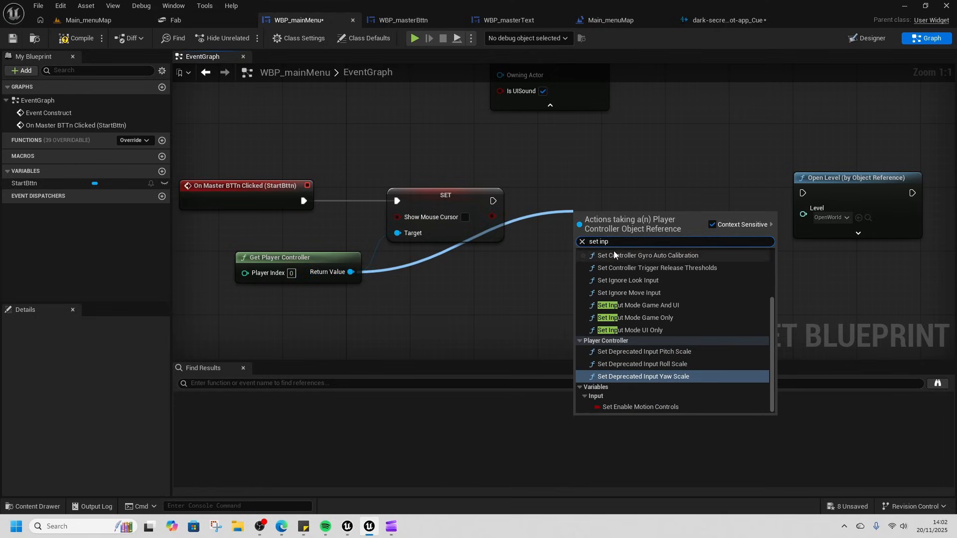
{"action": "left_click", "coordinate": [635, 317]}
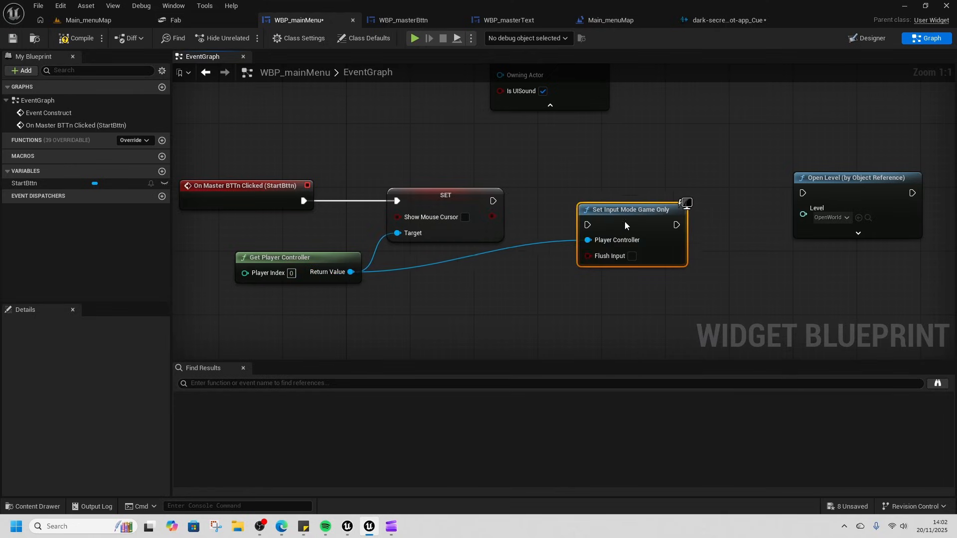
{"action": "left_click_drag", "start_coordinate": [493, 201], "coordinate": [587, 216]}
{"action": "left_click_drag", "start_coordinate": [685, 220], "coordinate": [803, 192]}
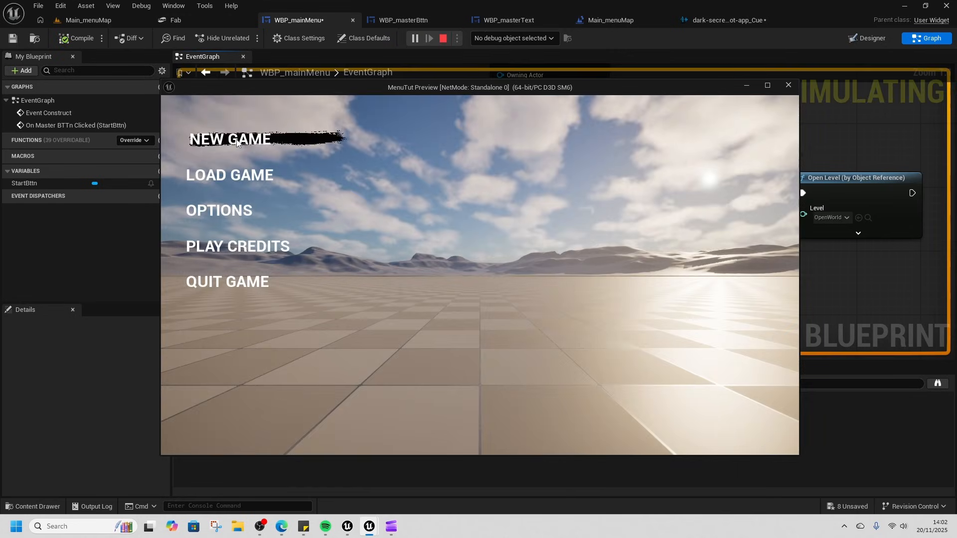
Step: Play-test NEW GAME with the game-only input mode, and stop the session
{"action": "left_click", "coordinate": [227, 140]}
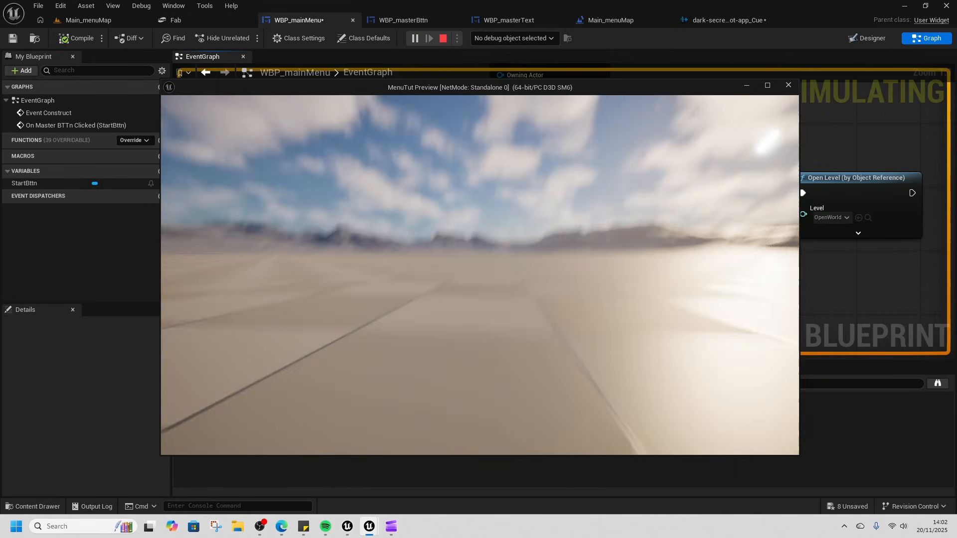
{"action": "key", "text": "alt+Tab"}
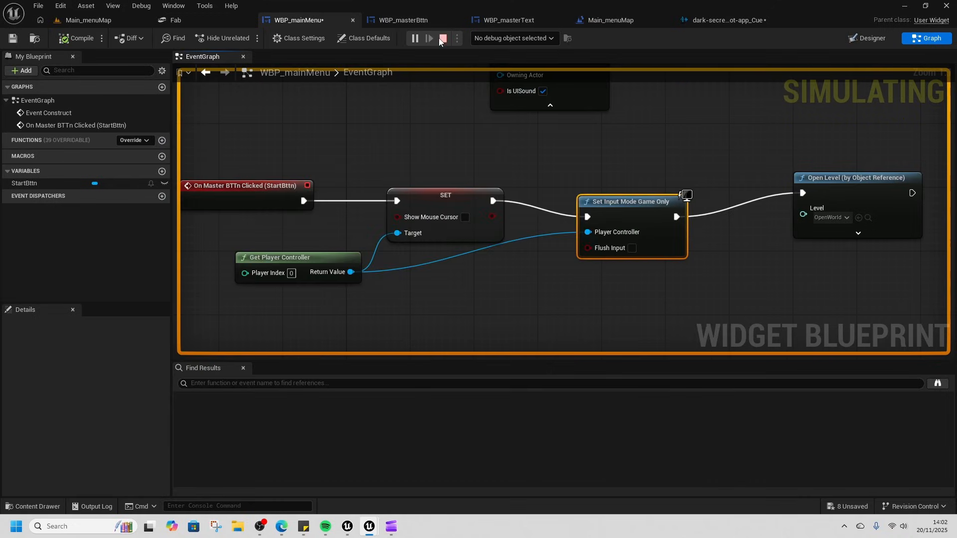
{"action": "left_click", "coordinate": [441, 37]}
Step: Line up Set Input Mode Game Only and Open Level in a straight row after the Set Show Mouse Cursor node
{"action": "left_click_drag", "start_coordinate": [625, 201], "coordinate": [601, 186]}
{"action": "left_click_drag", "start_coordinate": [842, 178], "coordinate": [742, 188]}
{"action": "scroll", "coordinate": [322, 148], "scroll_direction": "down", "scroll_amount": 1}
{"action": "right_click_drag", "start_coordinate": [321, 148], "coordinate": [463, 170]}
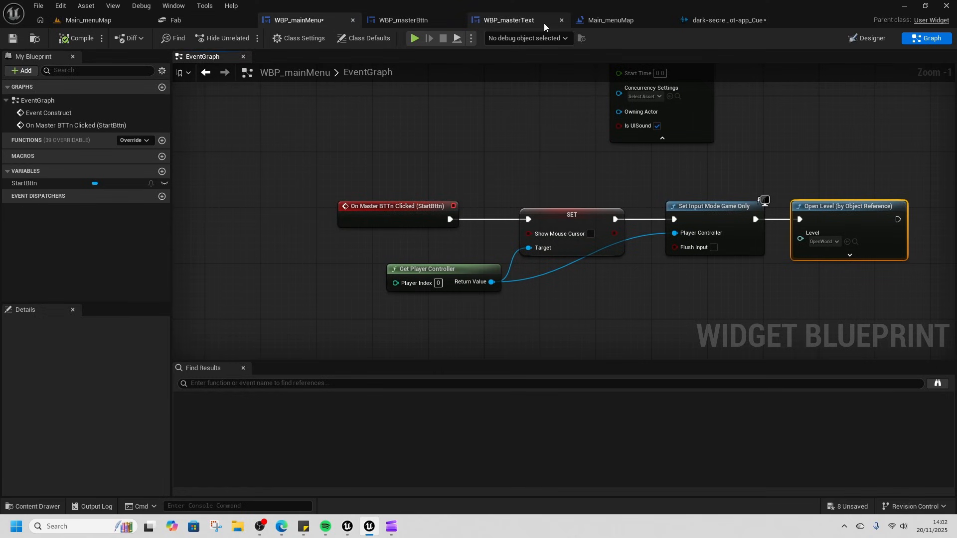
Step: Switch to Microsoft Edge, find the Google Fonts site and download the selected Tiny5, Caprasimo and Story Script font families
{"action": "left_click", "coordinate": [877, 39]}
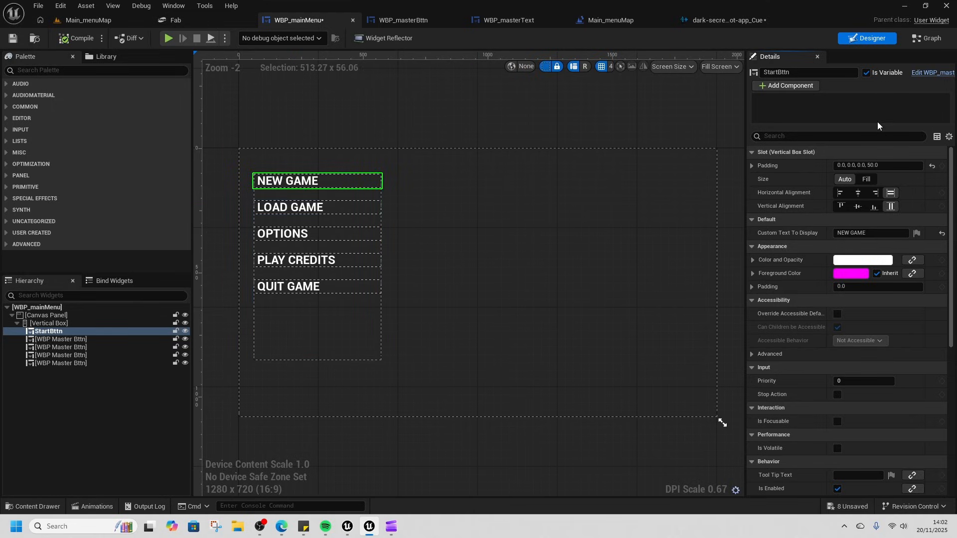
{"action": "left_click_drag", "start_coordinate": [956, 187], "coordinate": [319, 1]}
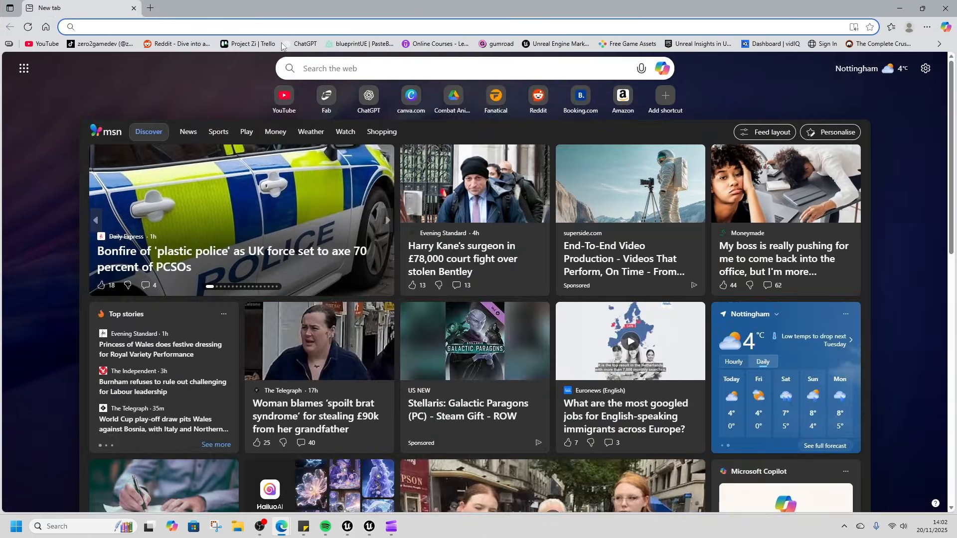
{"action": "type", "text": "google fonts"}
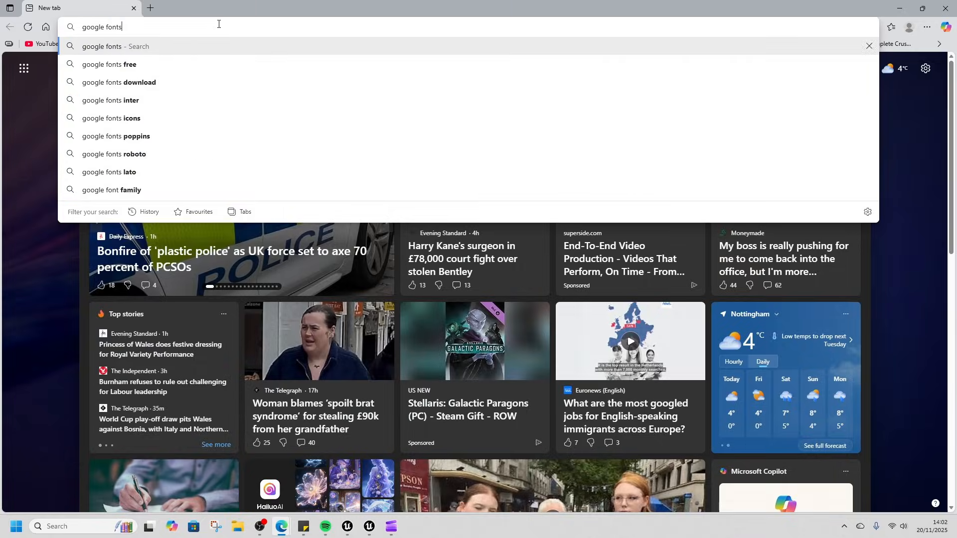
{"action": "key", "text": "Return"}
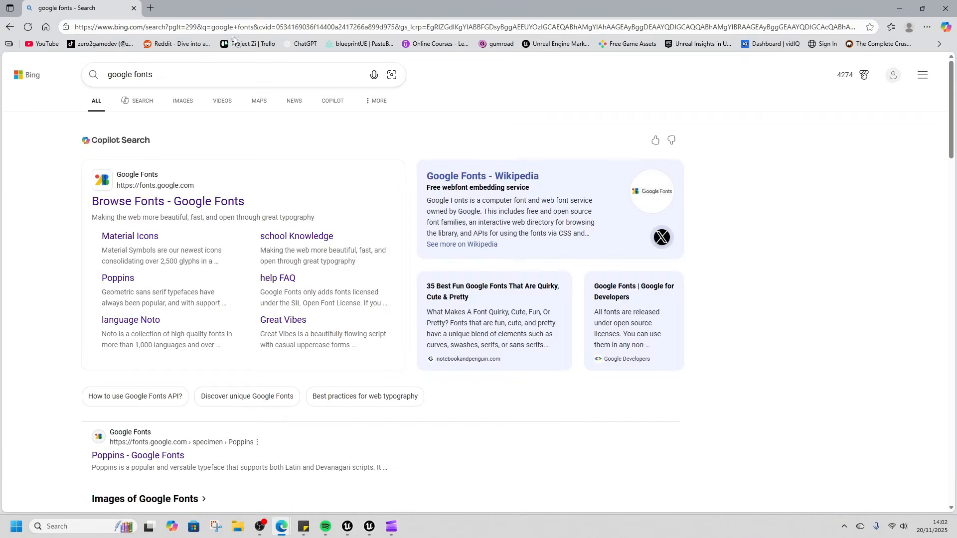
{"action": "left_click", "coordinate": [159, 200]}
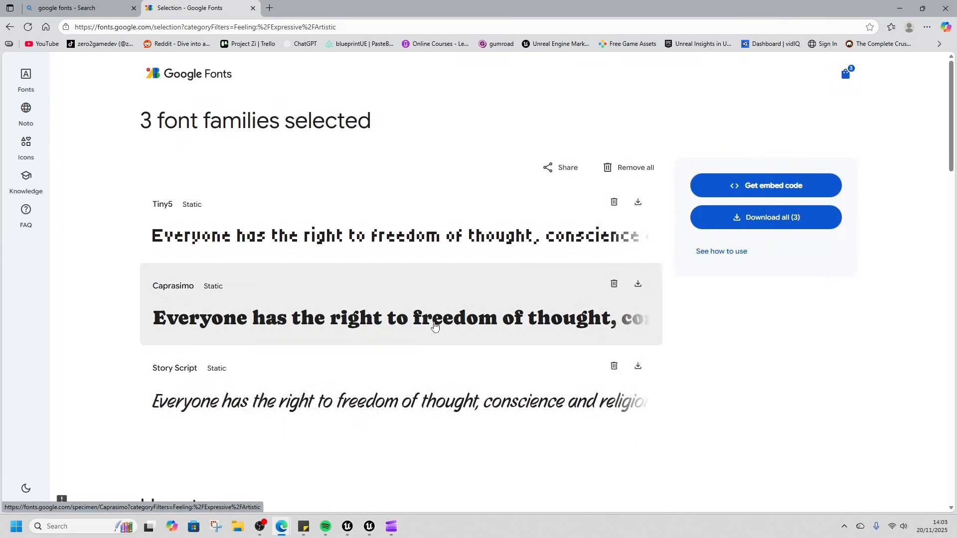
{"action": "left_click", "coordinate": [787, 220]}
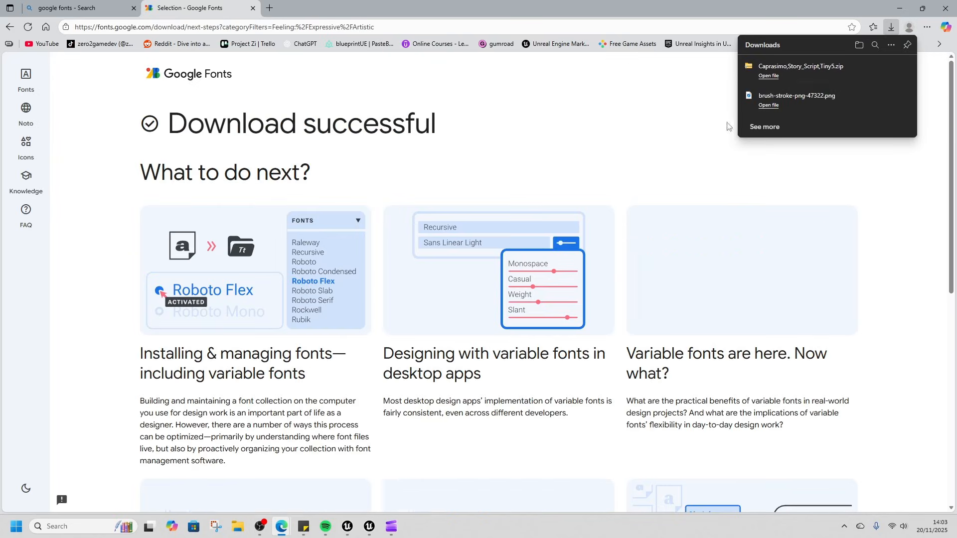
Step: Extract the downloaded Caprasimo,Story_Script,Tiny5 archive in the Downloads folder and locate the StoryScript-Regular font file in its Story_Script folder
{"action": "left_click", "coordinate": [892, 66]}
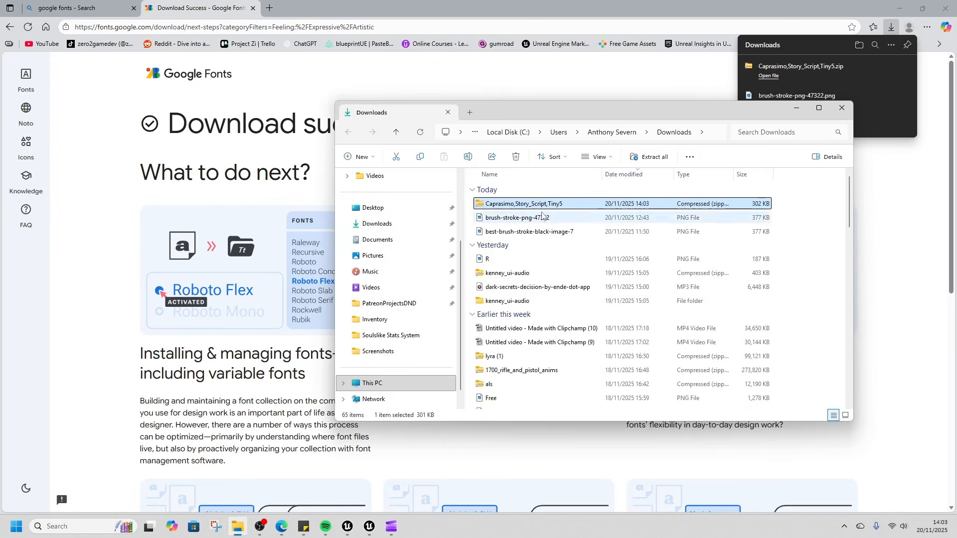
{"action": "right_click", "coordinate": [542, 204]}
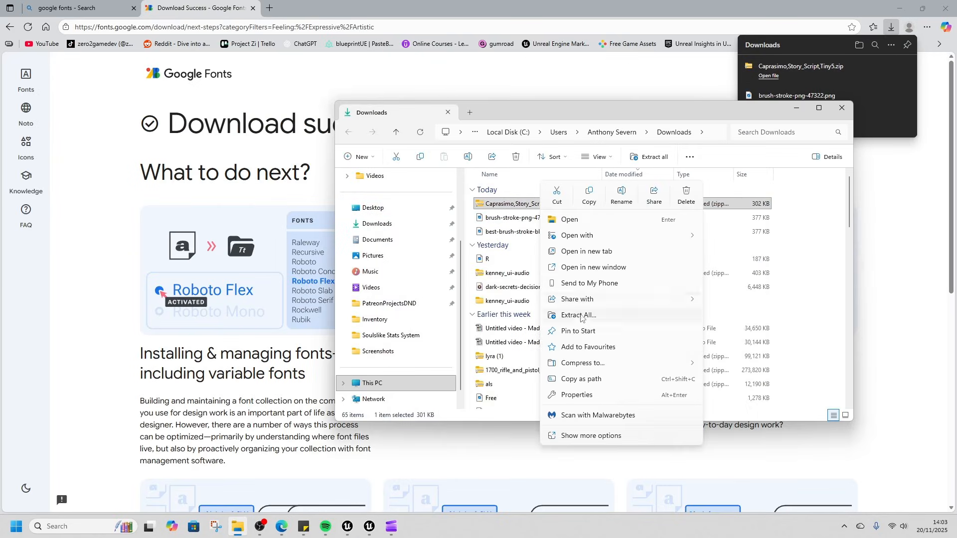
{"action": "left_click", "coordinate": [579, 315]}
{"action": "left_click", "coordinate": [567, 356]}
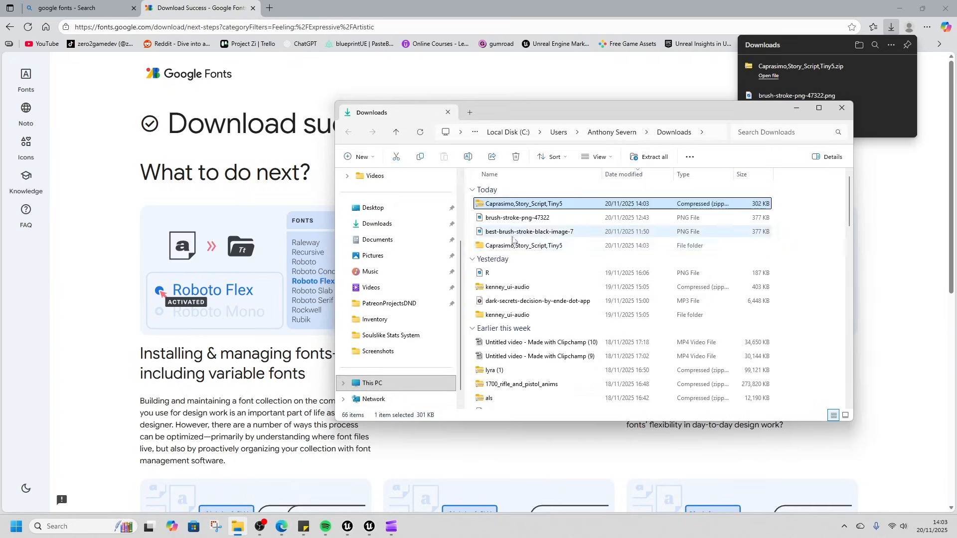
{"action": "double_click", "coordinate": [528, 246]}
{"action": "double_click", "coordinate": [543, 227]}
{"action": "left_click", "coordinate": [527, 218]}
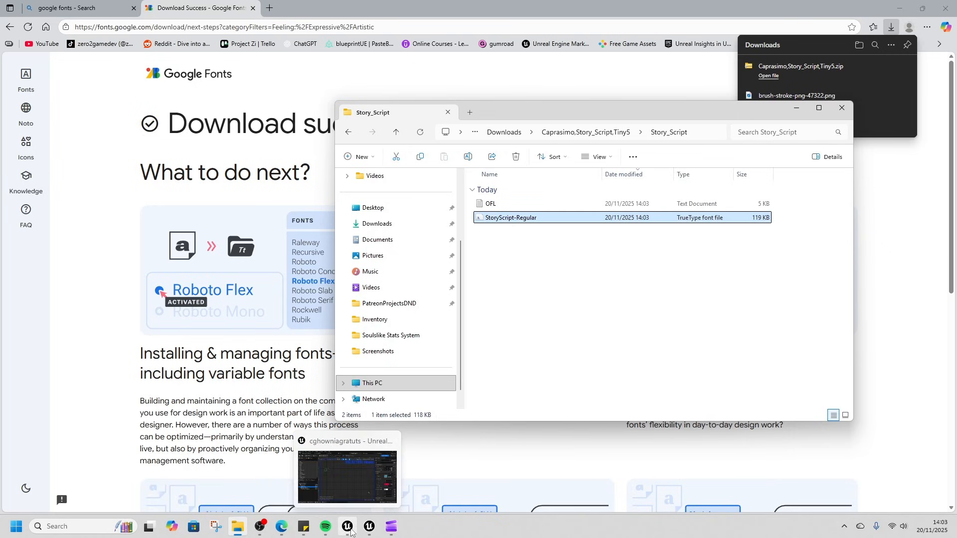
Step: Switch back to Unreal Editor and import StoryScript-Regular into the MasterWidgets folder, creating a new Font asset from the font face
{"action": "left_click", "coordinate": [369, 526]}
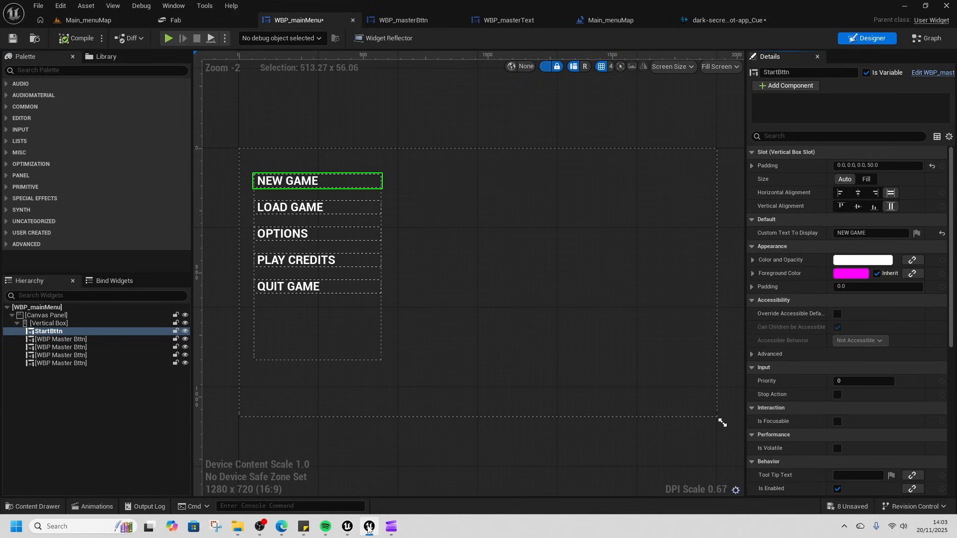
{"action": "left_click", "coordinate": [48, 506]}
{"action": "left_click", "coordinate": [279, 340]}
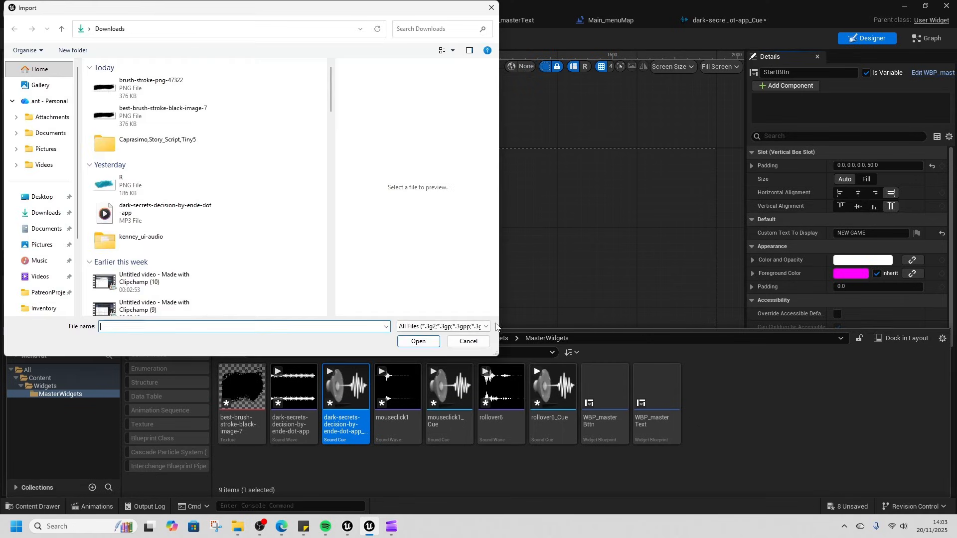
{"action": "double_click", "coordinate": [180, 135]}
{"action": "double_click", "coordinate": [120, 107]}
{"action": "left_click", "coordinate": [142, 96]}
{"action": "left_click", "coordinate": [419, 341]}
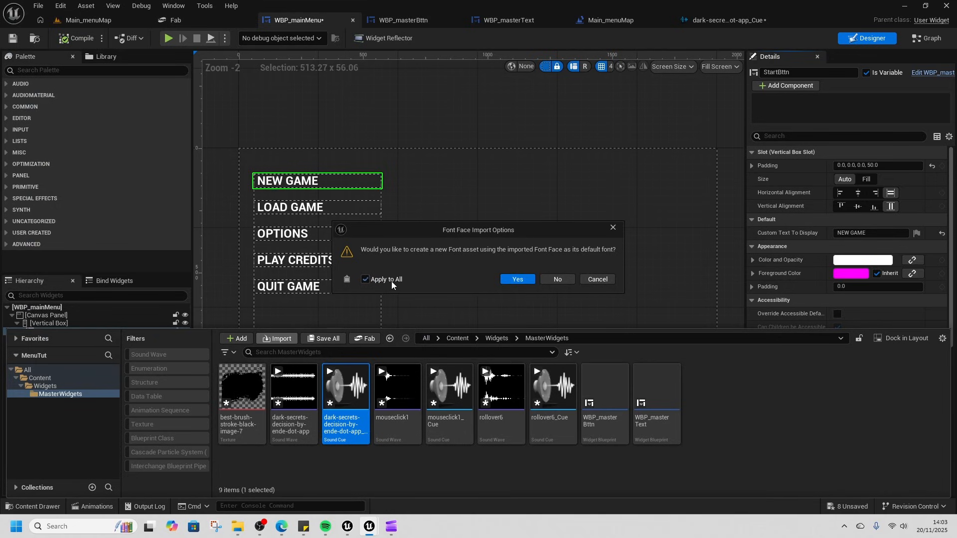
{"action": "left_click", "coordinate": [521, 279]}
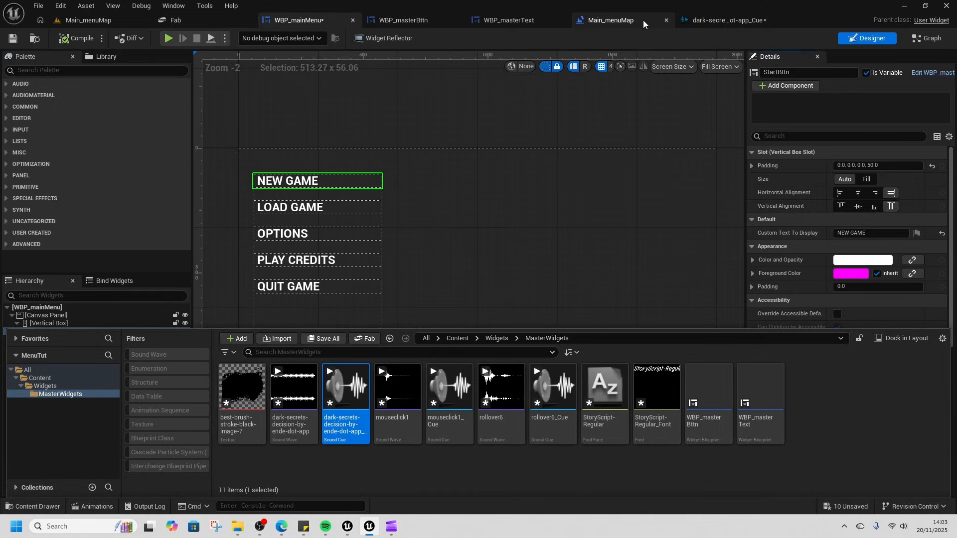
Step: Set the font family of MasterTextBlock in WBP_masterText to StoryScript-Regular_Font
{"action": "left_click", "coordinate": [527, 22]}
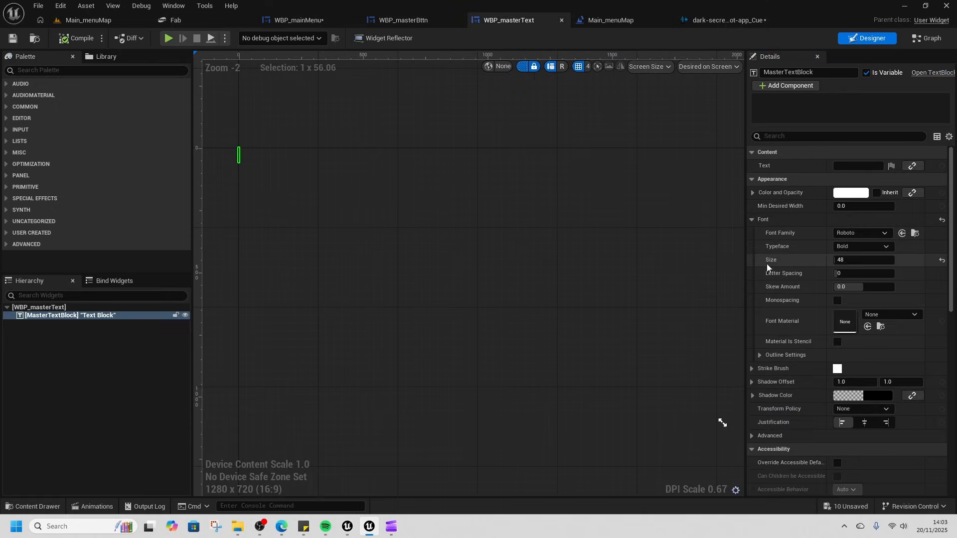
{"action": "left_click", "coordinate": [842, 235]}
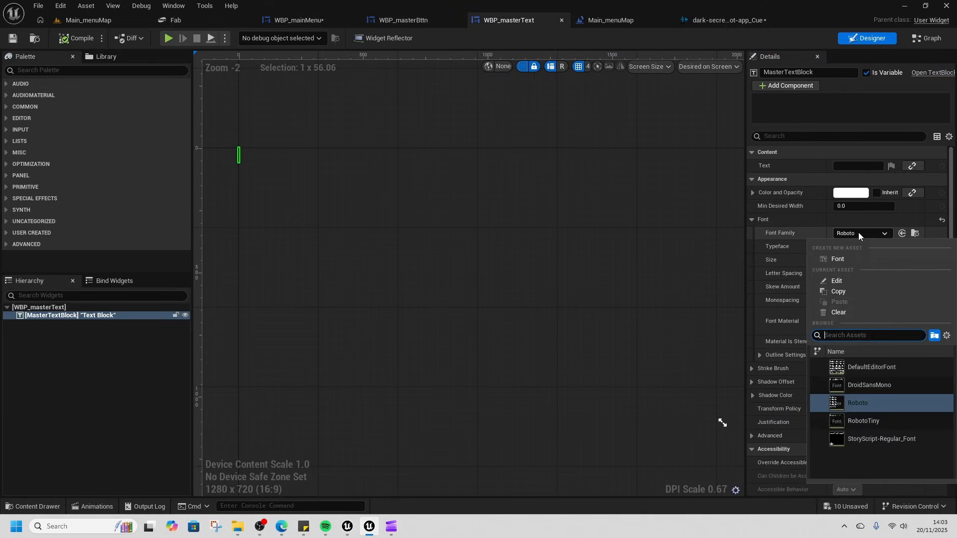
{"action": "left_click", "coordinate": [890, 438]}
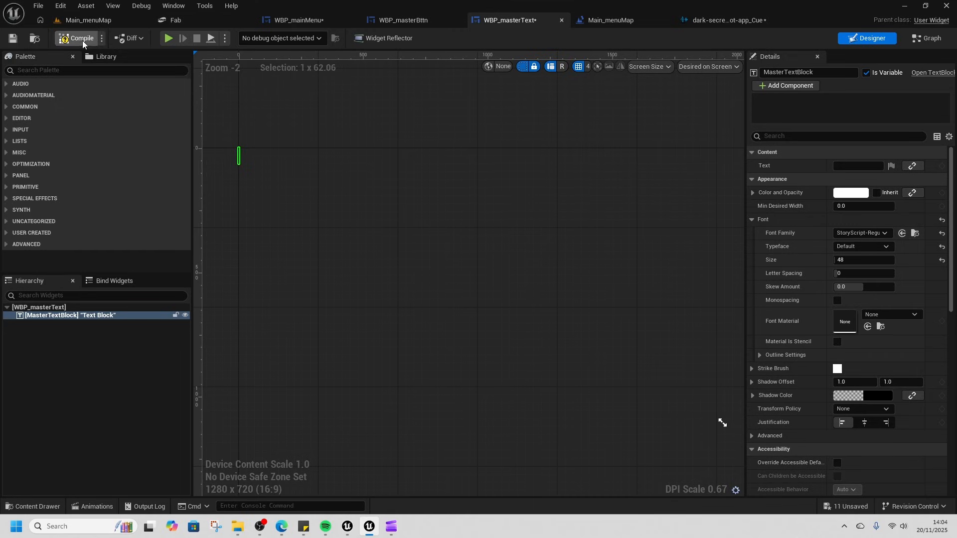
Step: Check the new font on the WBP_mainMenu buttons and play-test the menu from Main_menuMap
{"action": "left_click", "coordinate": [302, 21]}
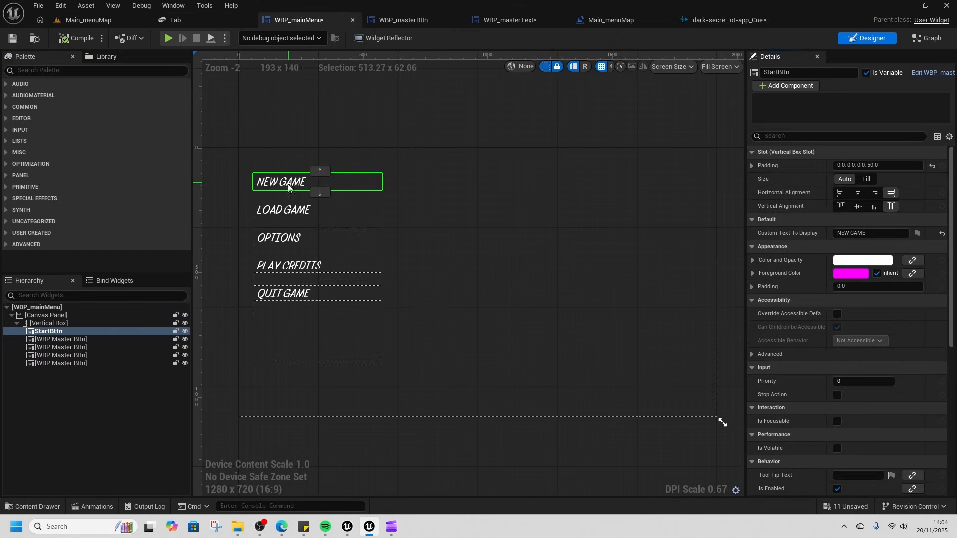
{"action": "left_click", "coordinate": [88, 20]}
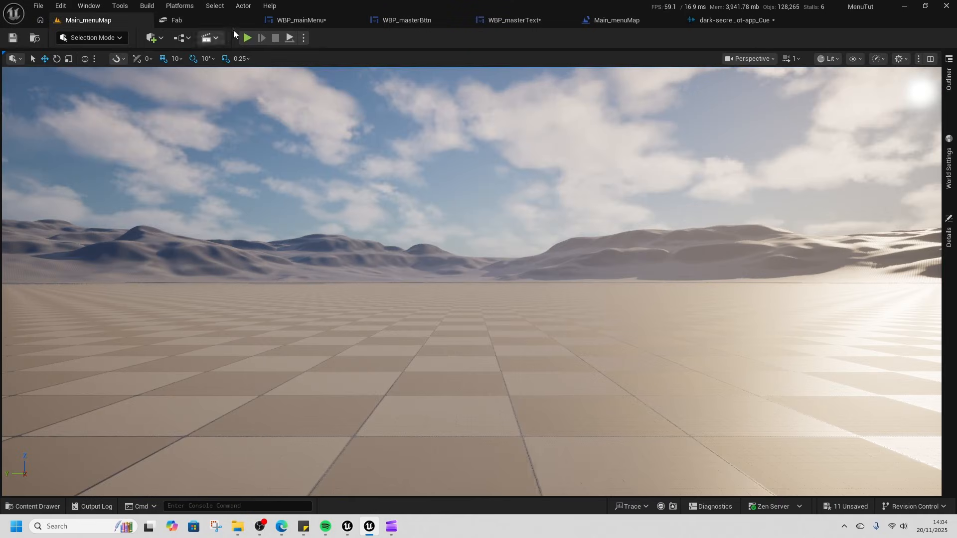
{"action": "left_click", "coordinate": [246, 39]}
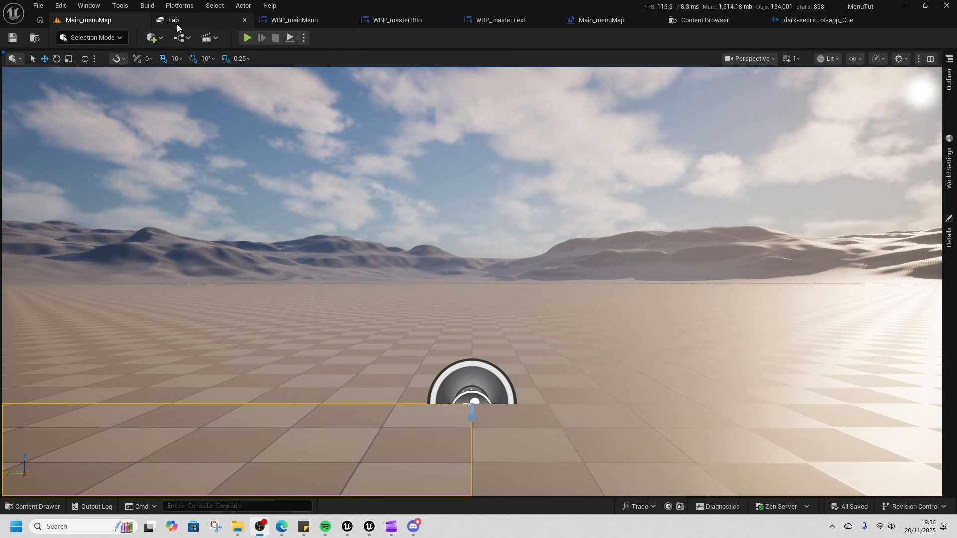
Step: Search Fab for grass, show only free products, and add the Quixel Megascans Wild Grass plant to the project at medium quality
{"action": "left_click", "coordinate": [177, 22]}
{"action": "left_click", "coordinate": [139, 41]}
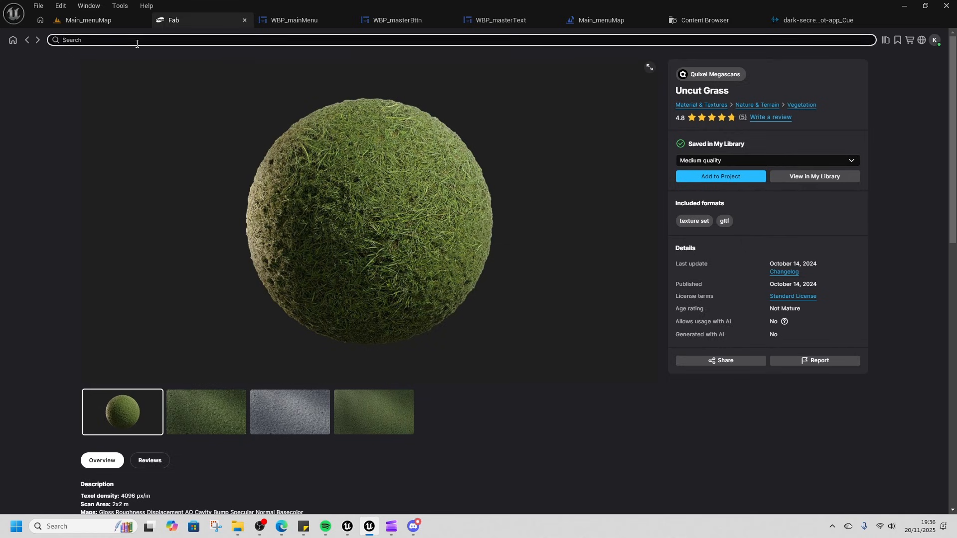
{"action": "type", "text": "grass"}
{"action": "key", "text": "Return"}
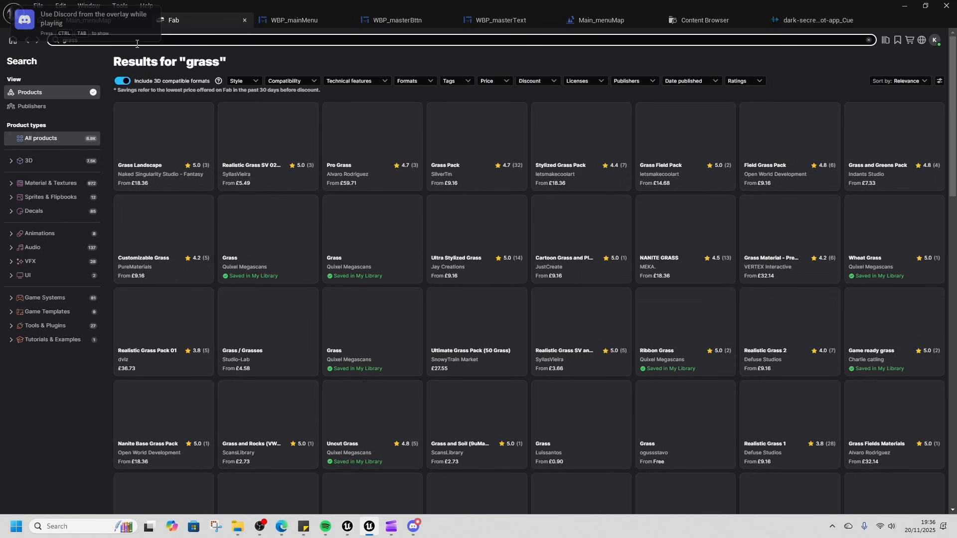
{"action": "left_click", "coordinate": [531, 82]}
{"action": "left_click", "coordinate": [488, 81]}
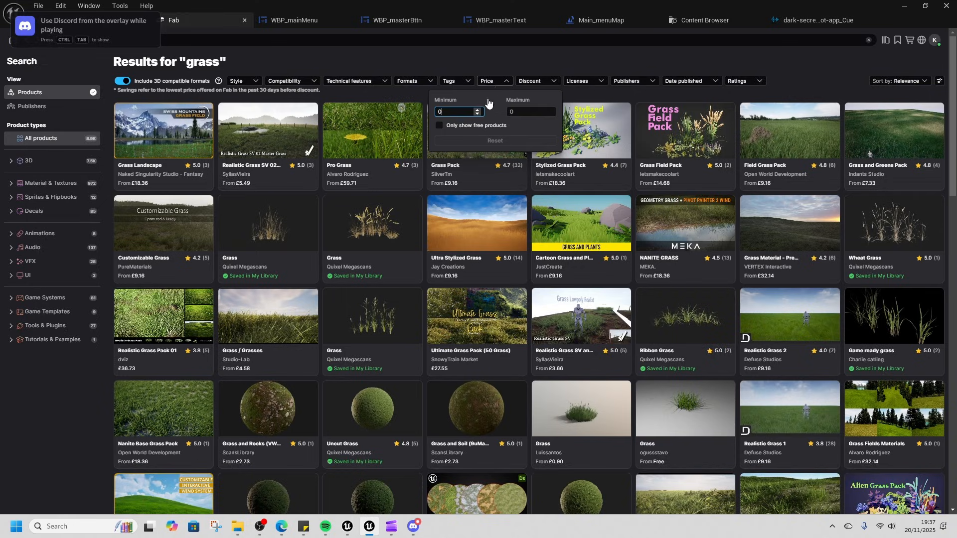
{"action": "left_click", "coordinate": [439, 125]}
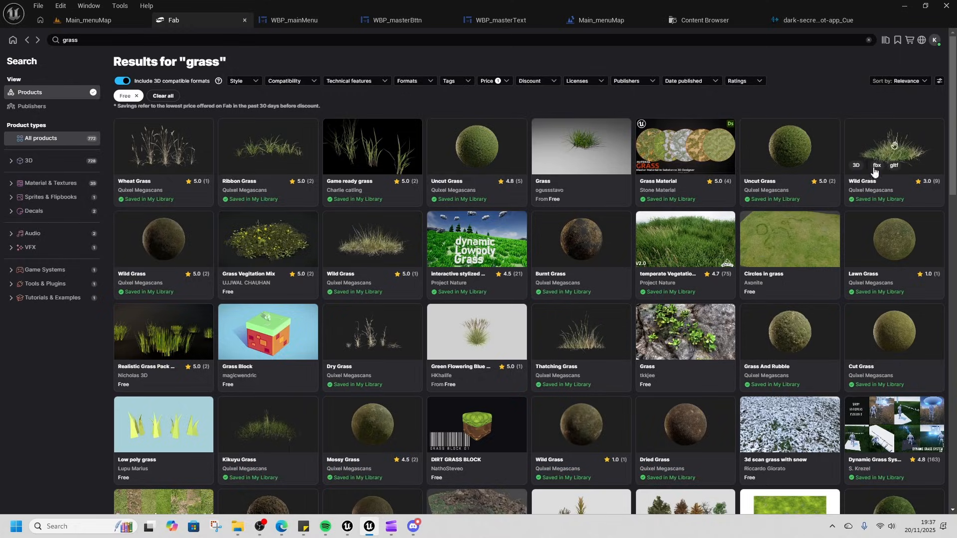
{"action": "left_click", "coordinate": [903, 183]}
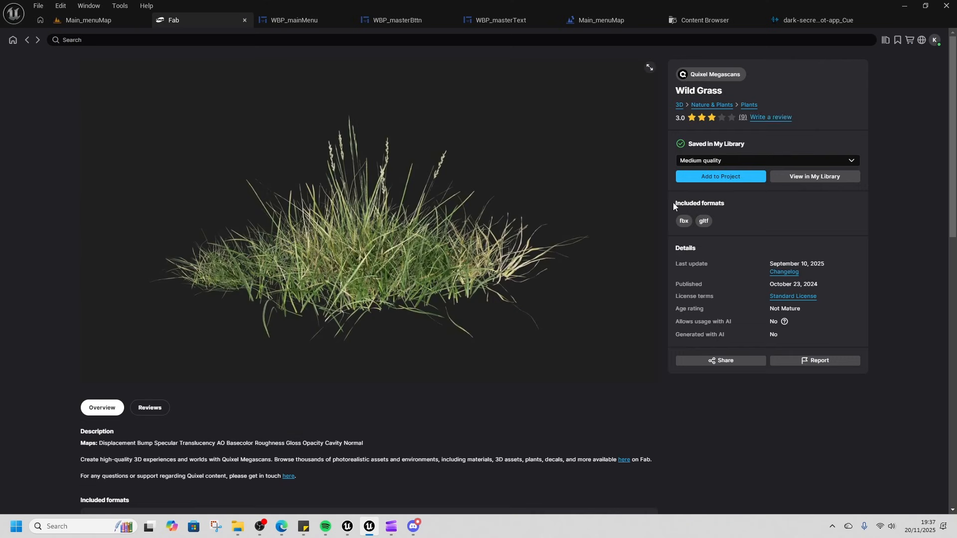
{"action": "left_click", "coordinate": [720, 178]}
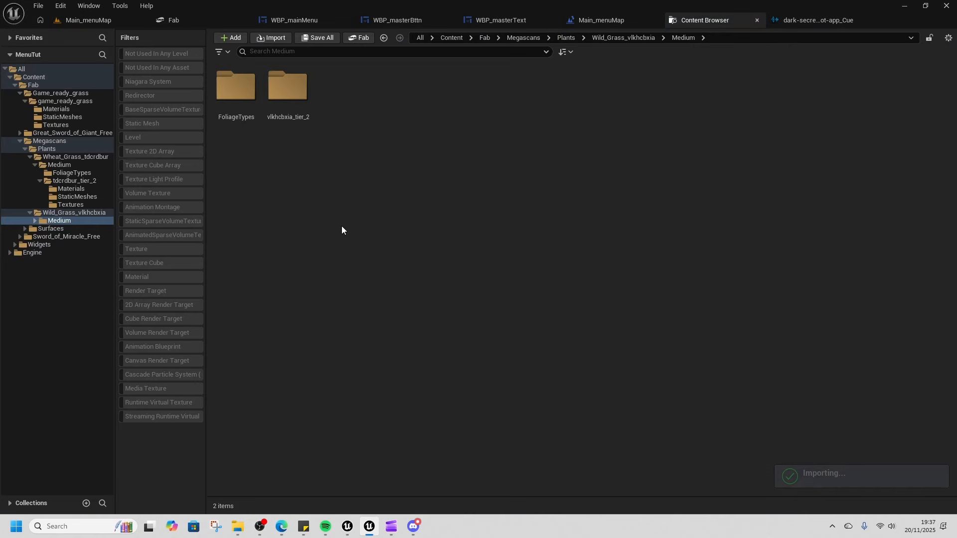
Step: Search Fab for katana and add the free Katana model with the red and white handle to the project
{"action": "left_click", "coordinate": [174, 20]}
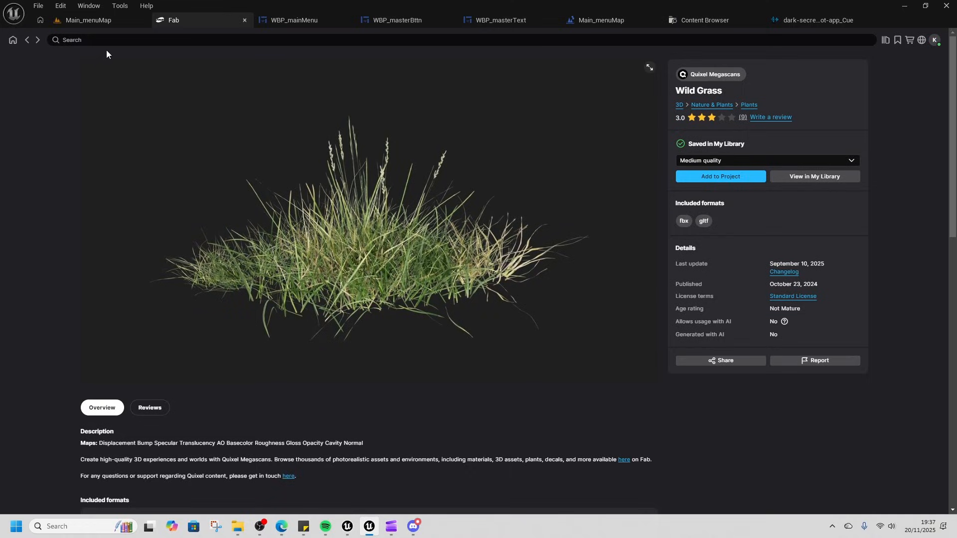
{"action": "left_click", "coordinate": [179, 41]}
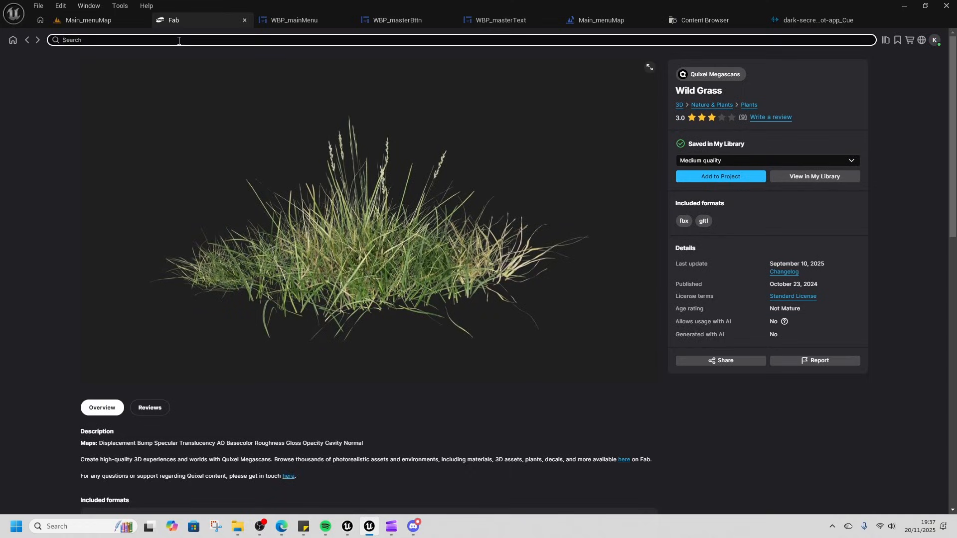
{"action": "type", "text": "katana"}
{"action": "key", "text": "Return"}
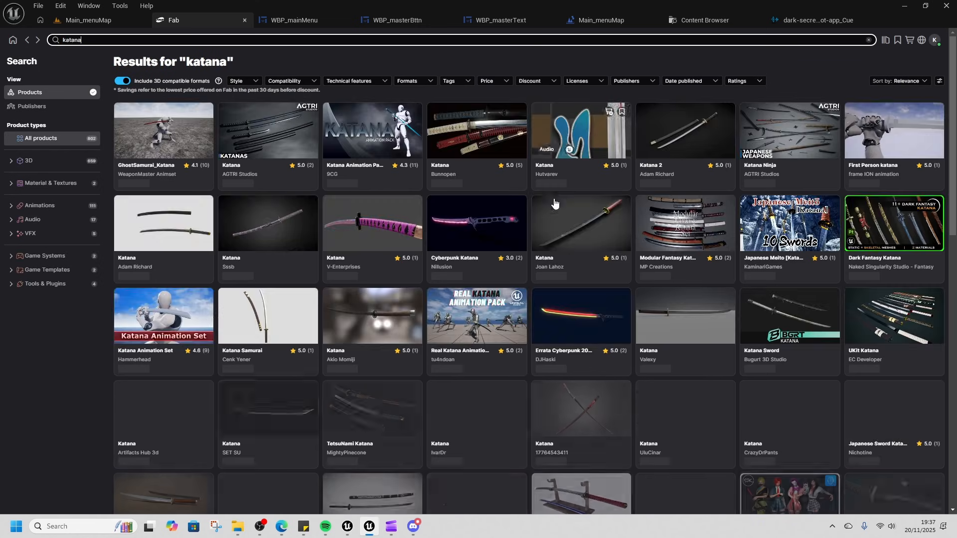
{"action": "left_click", "coordinate": [586, 277]}
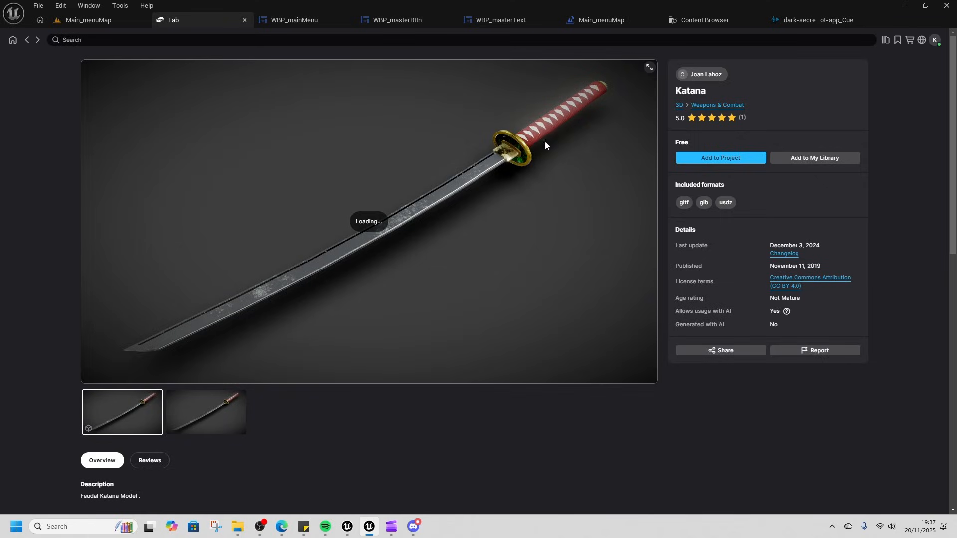
{"action": "scroll", "coordinate": [198, 455], "scroll_direction": "down", "scroll_amount": 4}
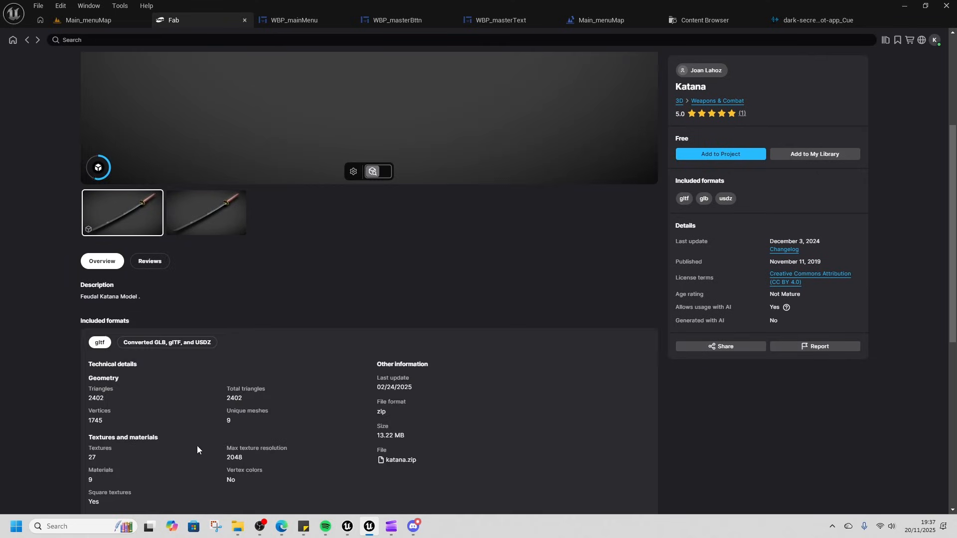
{"action": "scroll", "coordinate": [202, 351], "scroll_direction": "up", "scroll_amount": 4}
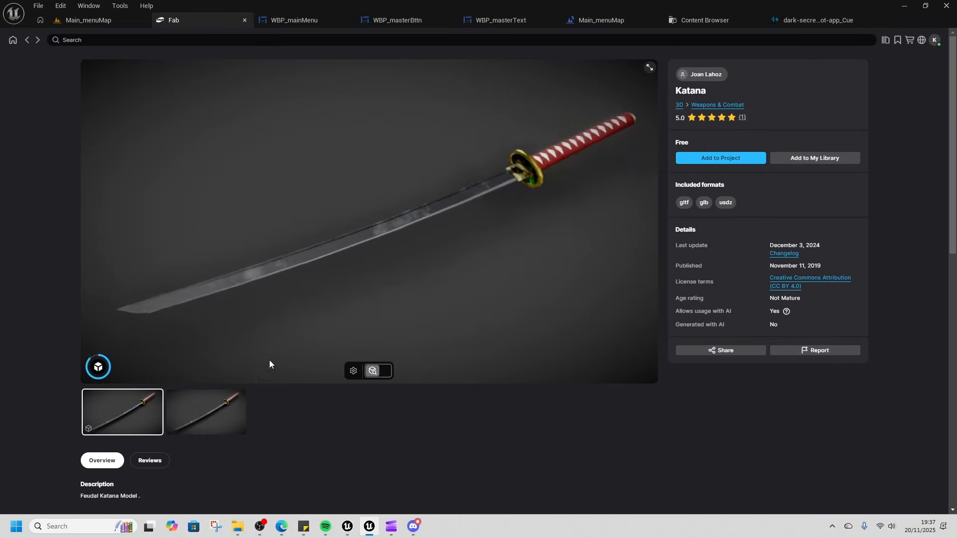
{"action": "left_click", "coordinate": [726, 157]}
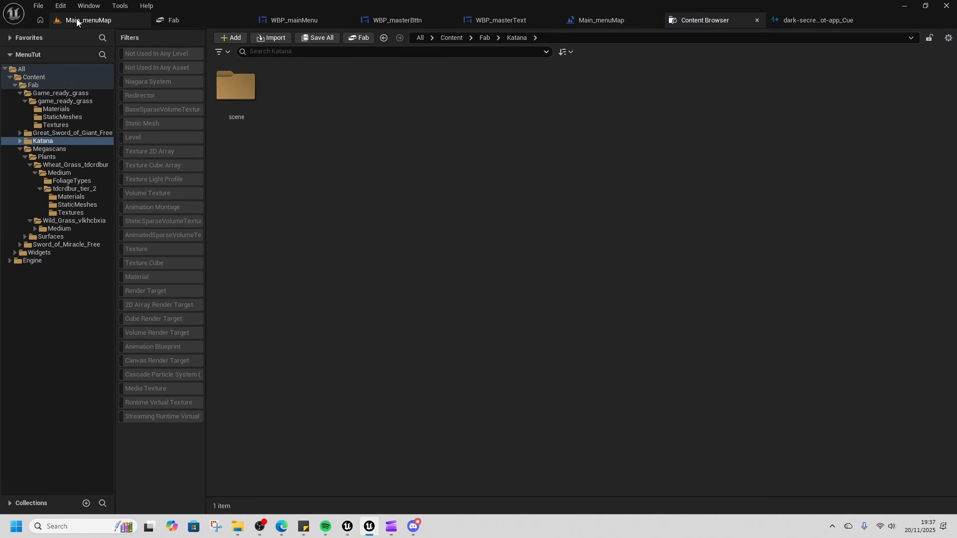
Step: Place the Katana's scene static mesh from its StaticMeshes folder on the floor of Main_menuMap, beside the sound actor
{"action": "left_click", "coordinate": [68, 24]}
{"action": "key", "text": "ctrl+space"}
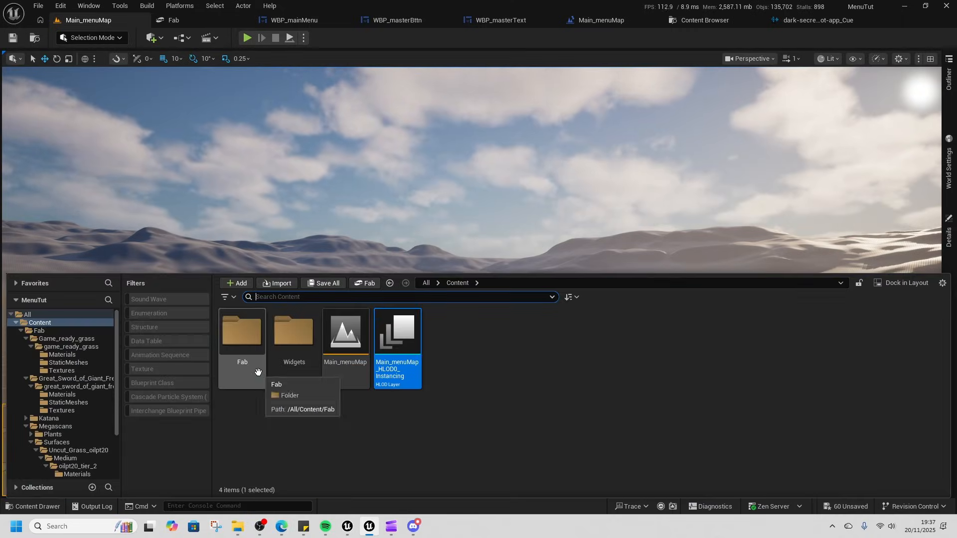
{"action": "double_click", "coordinate": [258, 371]}
{"action": "double_click", "coordinate": [354, 375]}
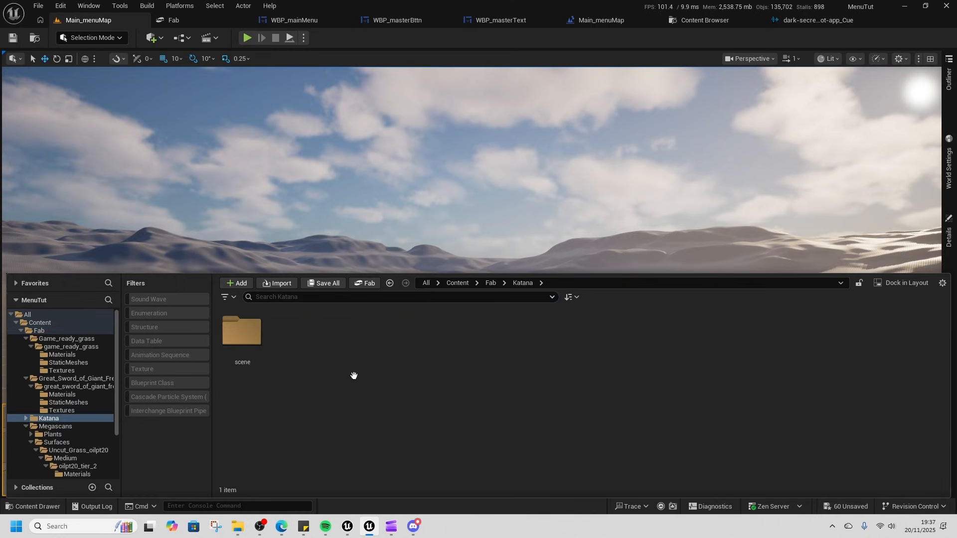
{"action": "double_click", "coordinate": [241, 339]}
{"action": "double_click", "coordinate": [302, 372]}
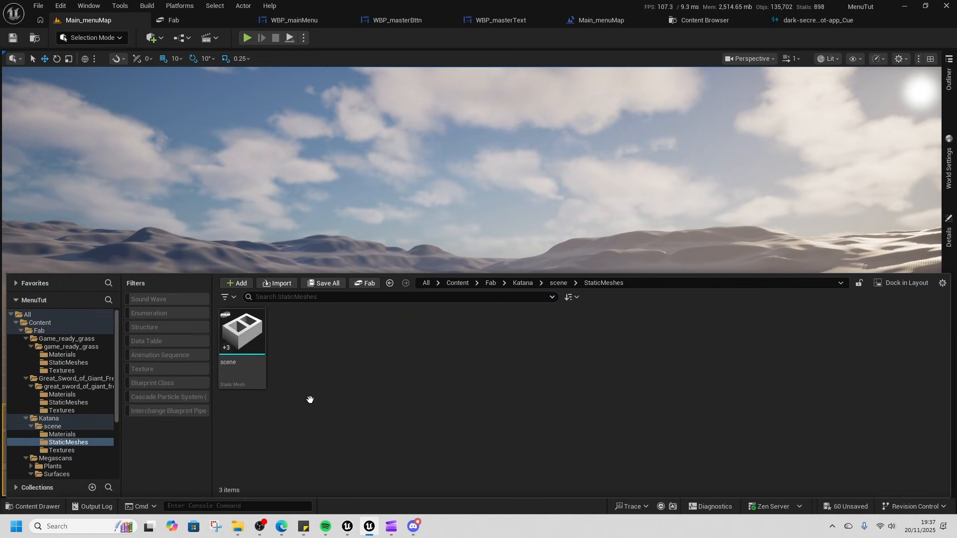
{"action": "left_click_drag", "start_coordinate": [246, 372], "coordinate": [608, 360]}
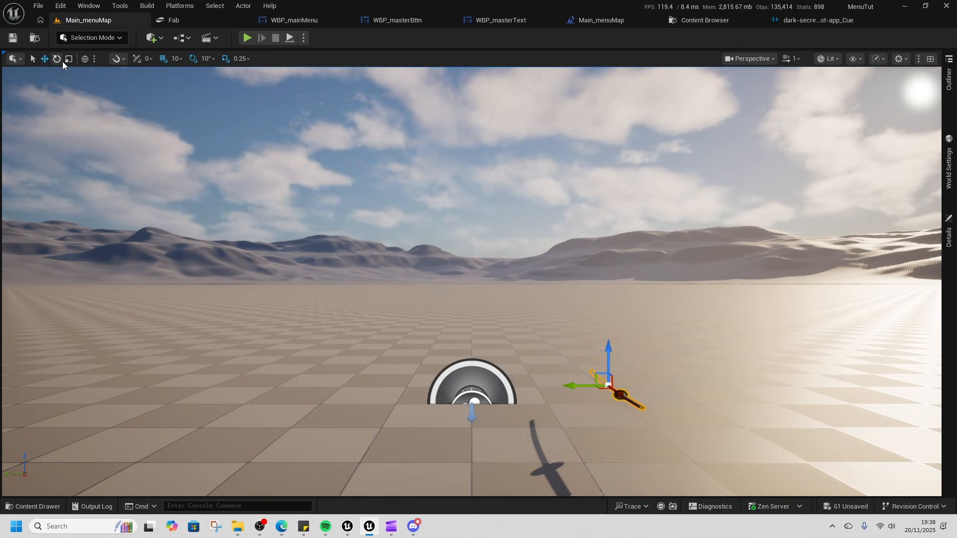
Step: Rotate the katana so it stands at a slight tilt with the handle up and the blade pointing into the floor
{"action": "left_click", "coordinate": [57, 59]}
{"action": "left_click_drag", "start_coordinate": [585, 344], "coordinate": [598, 281]}
{"action": "left_click_drag", "start_coordinate": [651, 390], "coordinate": [655, 393]}
{"action": "left_click_drag", "start_coordinate": [589, 341], "coordinate": [640, 423]}
Step: Move the katana closer to the sound actor and inspect its placement in the level
{"action": "left_click", "coordinate": [45, 59]}
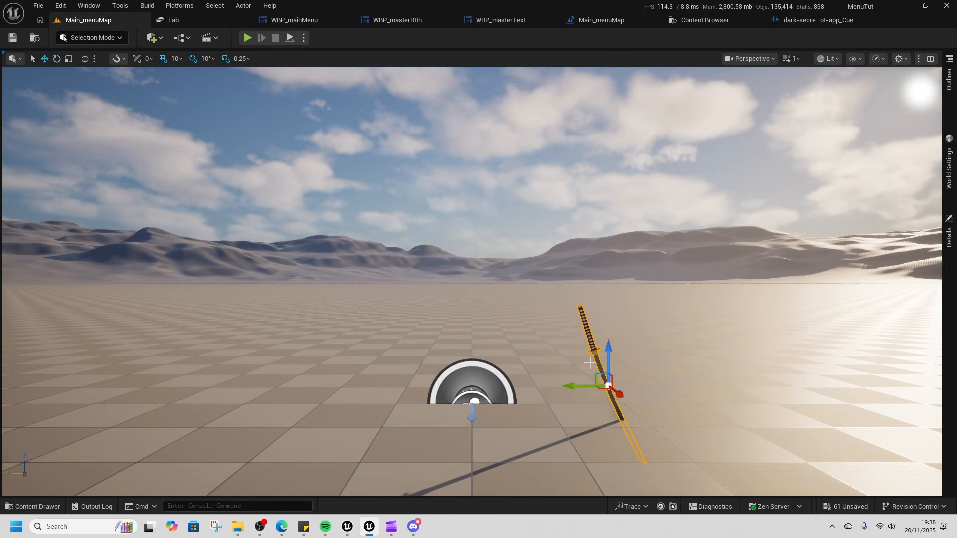
{"action": "left_click_drag", "start_coordinate": [609, 364], "coordinate": [560, 354]}
{"action": "key", "text": "w"}
{"action": "right_click_drag", "start_coordinate": [553, 353], "coordinate": [546, 398]}
{"action": "key", "text": "s"}
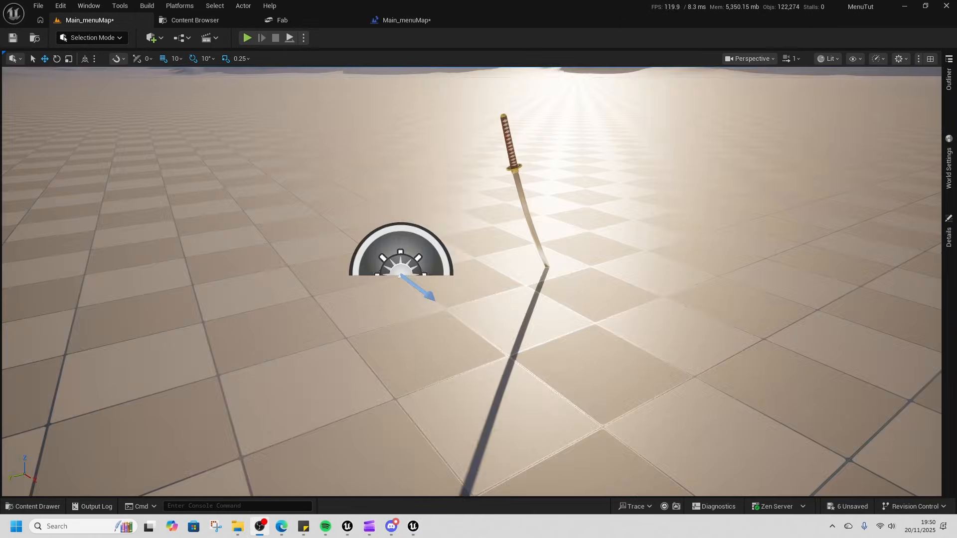
Step: Switch the level editor to Foliage mode and browse to the Megascans Plants folder in the project content
{"action": "left_click", "coordinate": [91, 38]}
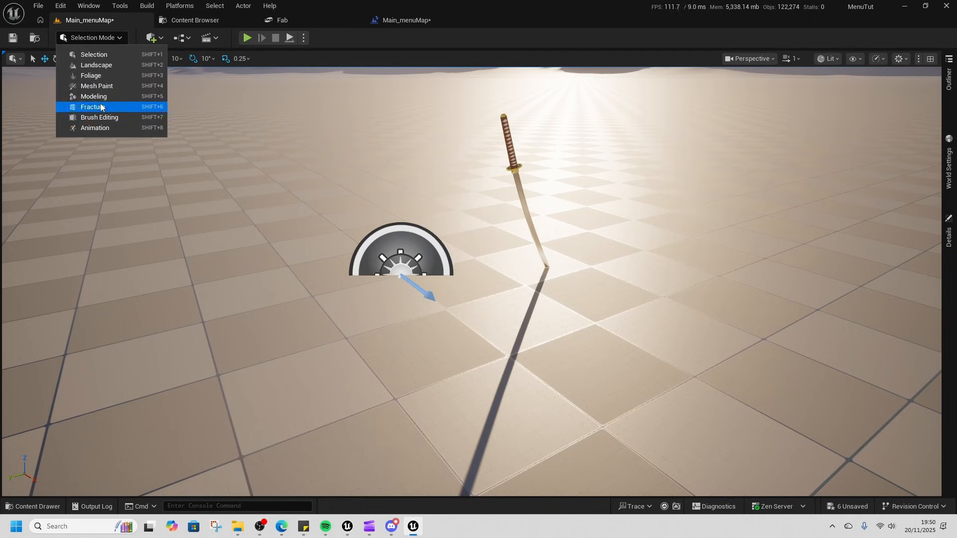
{"action": "left_click", "coordinate": [97, 76]}
{"action": "key", "text": "ctrl+space"}
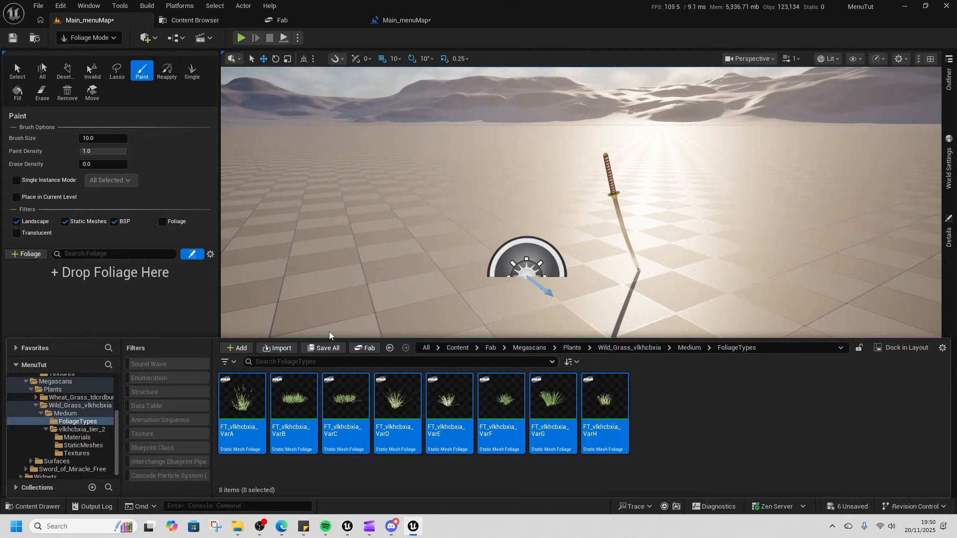
{"action": "left_click", "coordinate": [457, 348]}
{"action": "left_click", "coordinate": [242, 413]}
{"action": "double_click", "coordinate": [243, 414]}
{"action": "left_click", "coordinate": [403, 429]}
{"action": "double_click", "coordinate": [402, 435]}
{"action": "left_click", "coordinate": [242, 413]}
{"action": "double_click", "coordinate": [243, 414]}
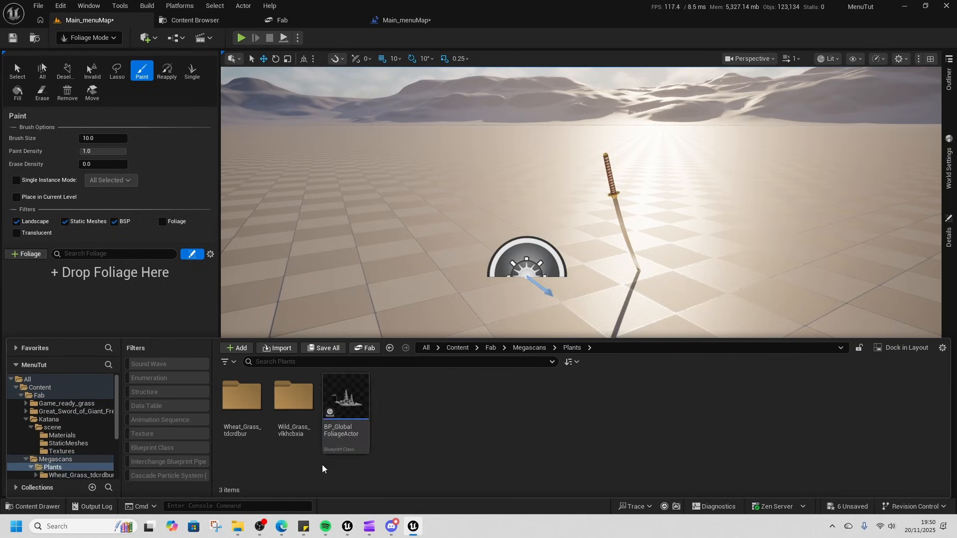
Step: Add all eight foliage types from the Wild_Grass Medium FoliageTypes folder to the foliage palette
{"action": "left_click", "coordinate": [286, 438]}
{"action": "double_click", "coordinate": [285, 438]}
{"action": "double_click", "coordinate": [250, 421]}
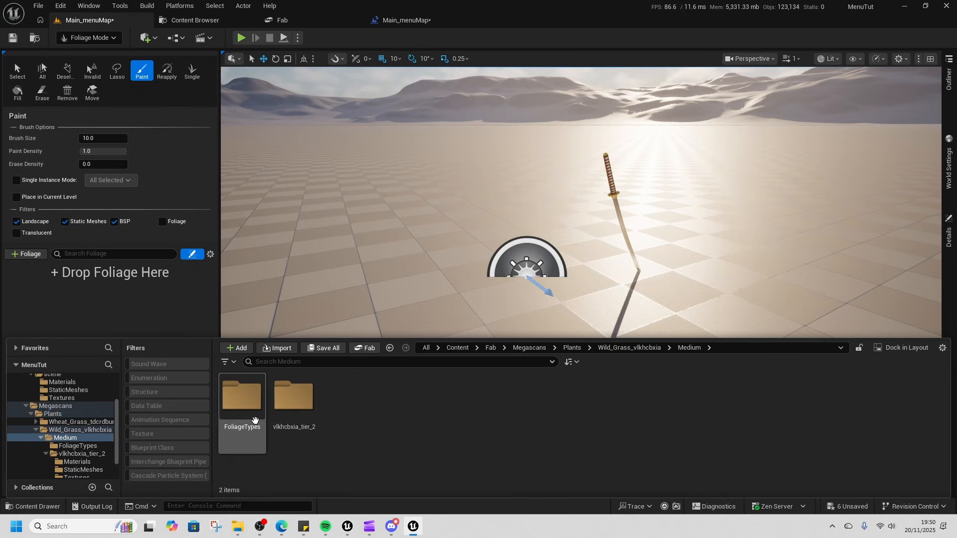
{"action": "double_click", "coordinate": [251, 430]}
{"action": "left_click", "coordinate": [252, 439]}
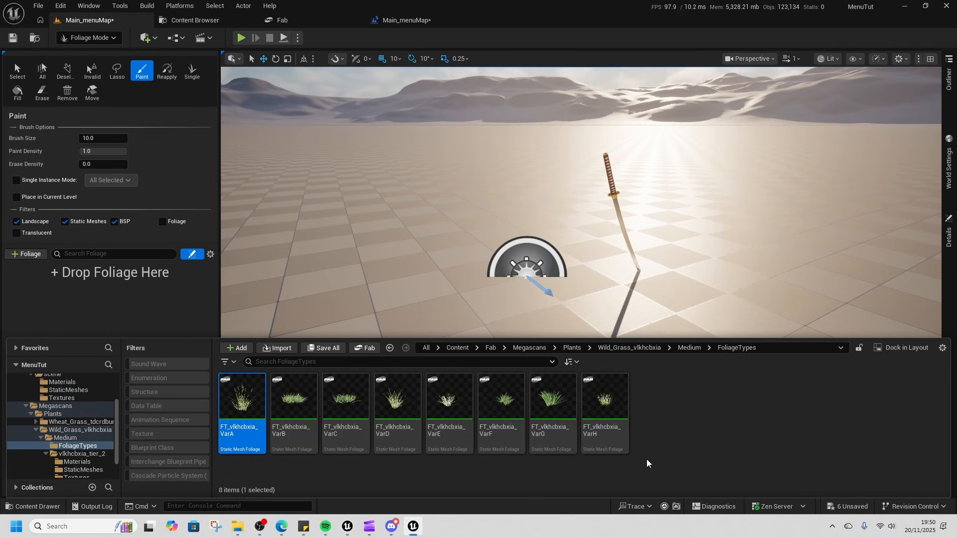
{"action": "key", "text": "ctrl+a"}
{"action": "left_click_drag", "start_coordinate": [341, 445], "coordinate": [152, 302]}
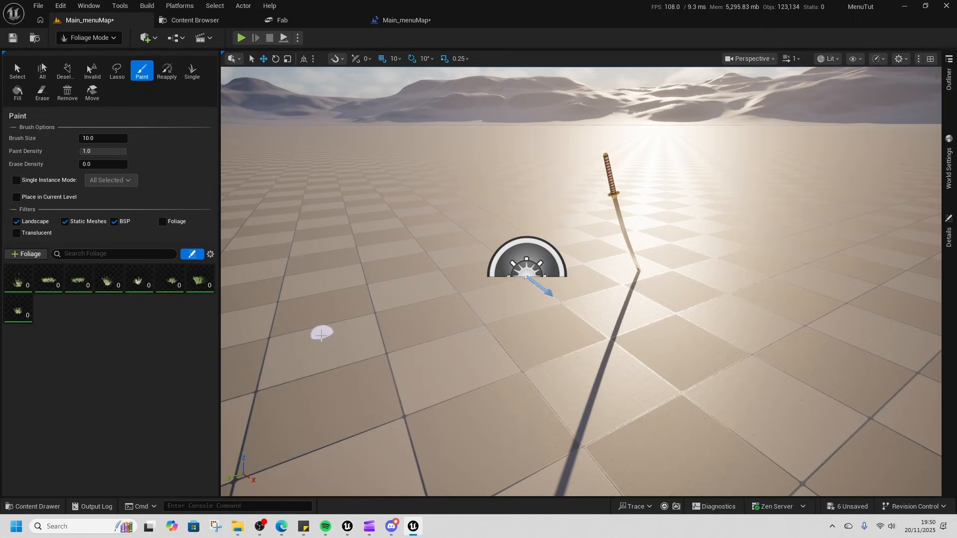
Step: Select all eight grass types, set the brush size to 100 and paint grass around the katana and sound actor
{"action": "left_click", "coordinate": [20, 284], "text": "shift"}
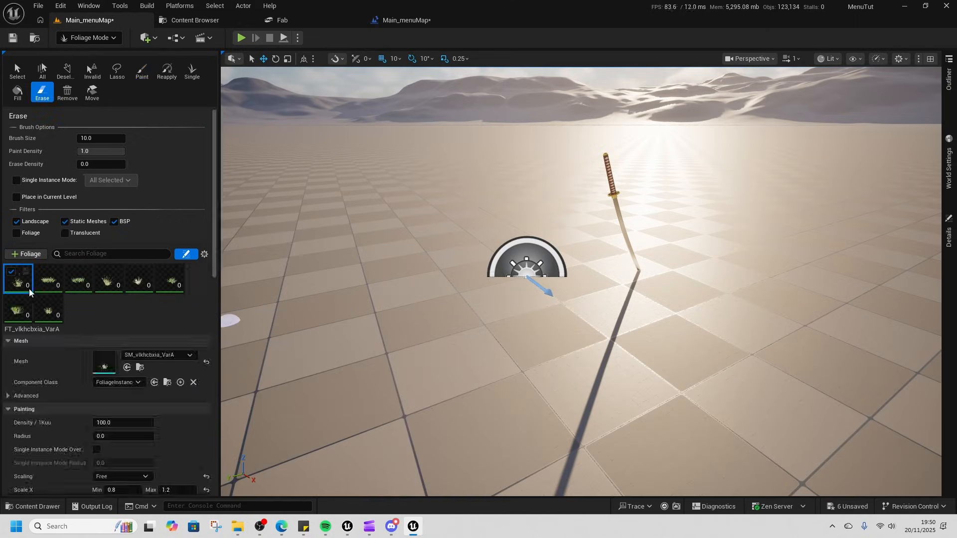
{"action": "left_click", "coordinate": [43, 313], "text": "shift"}
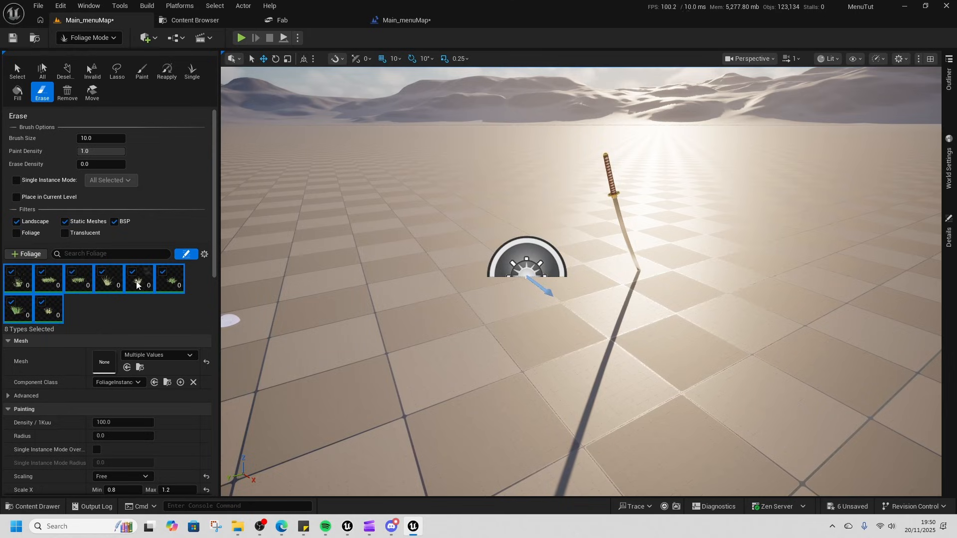
{"action": "left_click", "coordinate": [103, 139]}
{"action": "type", "text": "100"}
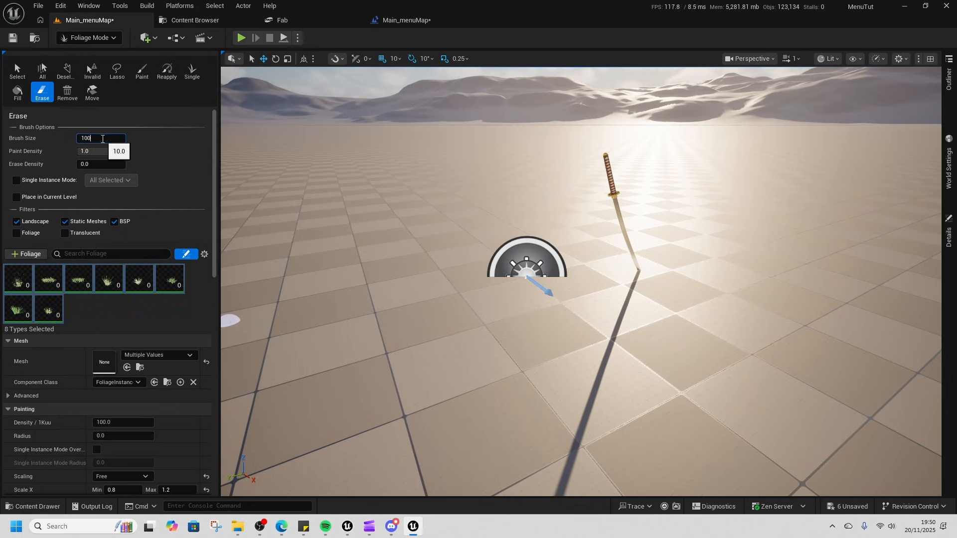
{"action": "key", "text": "Return"}
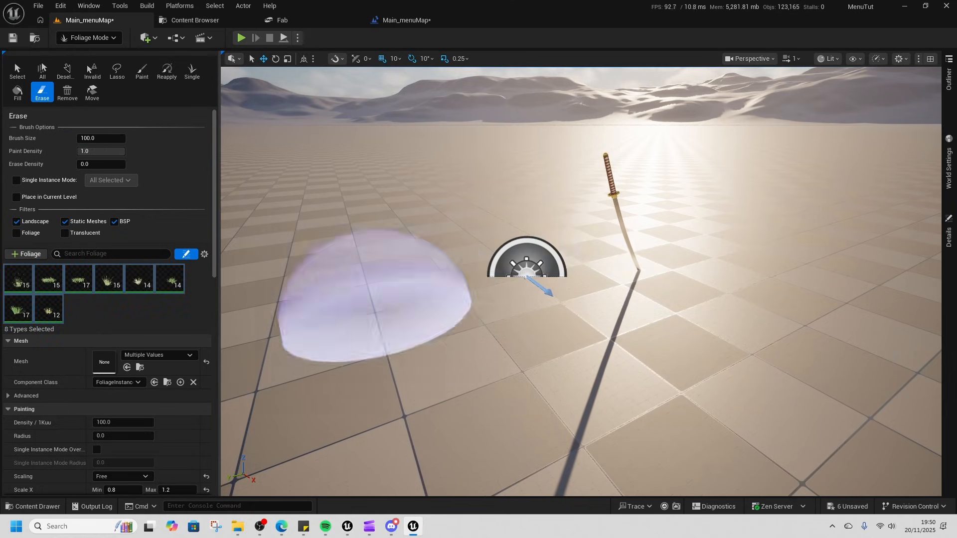
{"action": "key", "text": "ctrl+z"}
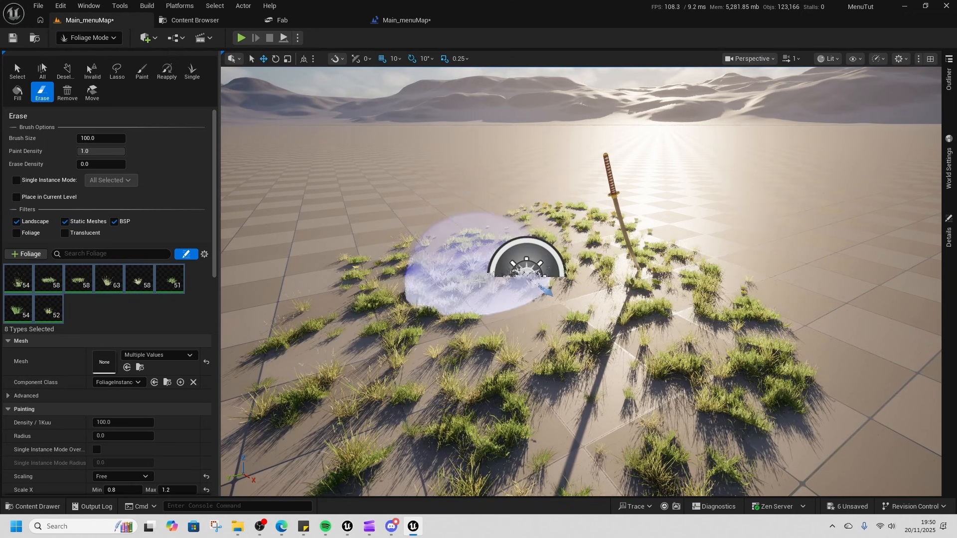
{"action": "mouse_move", "coordinate": [632, 271]}
{"action": "left_mouse_down"}
{"action": "mouse_move", "coordinate": [712, 260]}
{"action": "mouse_move", "coordinate": [341, 317]}
{"action": "mouse_move", "coordinate": [444, 217]}
{"action": "mouse_move", "coordinate": [553, 215]}
{"action": "mouse_move", "coordinate": [363, 417]}
{"action": "mouse_move", "coordinate": [801, 342]}
{"action": "mouse_move", "coordinate": [678, 274]}
{"action": "mouse_move", "coordinate": [623, 379]}
{"action": "mouse_move", "coordinate": [459, 299]}
{"action": "mouse_move", "coordinate": [289, 235]}
{"action": "mouse_move", "coordinate": [427, 213]}
{"action": "mouse_move", "coordinate": [478, 324]}
{"action": "left_mouse_up"}
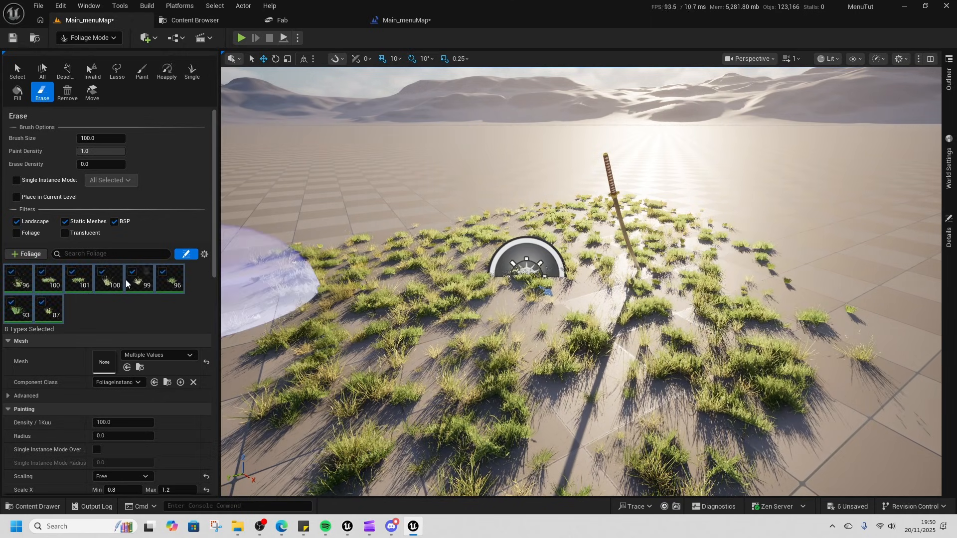
Step: Set the brush size to 10 and paint denser grass in front of and around the katana's base
{"action": "left_click", "coordinate": [106, 139]}
{"action": "type", "text": "10"}
{"action": "key", "text": "Return"}
{"action": "mouse_move", "coordinate": [555, 399]}
{"action": "left_mouse_down"}
{"action": "mouse_move", "coordinate": [538, 430]}
{"action": "mouse_move", "coordinate": [576, 435]}
{"action": "mouse_move", "coordinate": [633, 397]}
{"action": "left_mouse_up"}
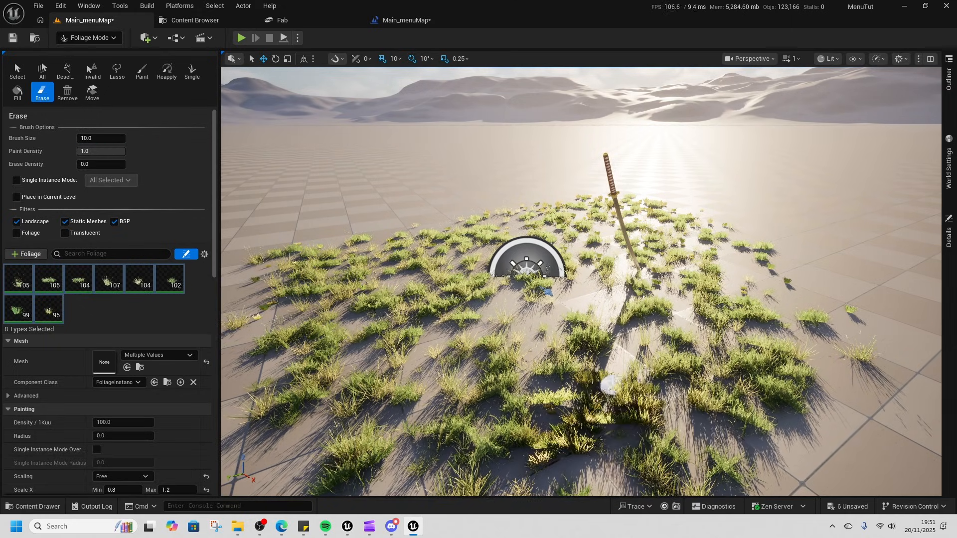
{"action": "mouse_move", "coordinate": [650, 324]}
{"action": "left_mouse_down"}
{"action": "mouse_move", "coordinate": [526, 347]}
{"action": "mouse_move", "coordinate": [483, 303]}
{"action": "mouse_move", "coordinate": [503, 322]}
{"action": "left_mouse_up"}
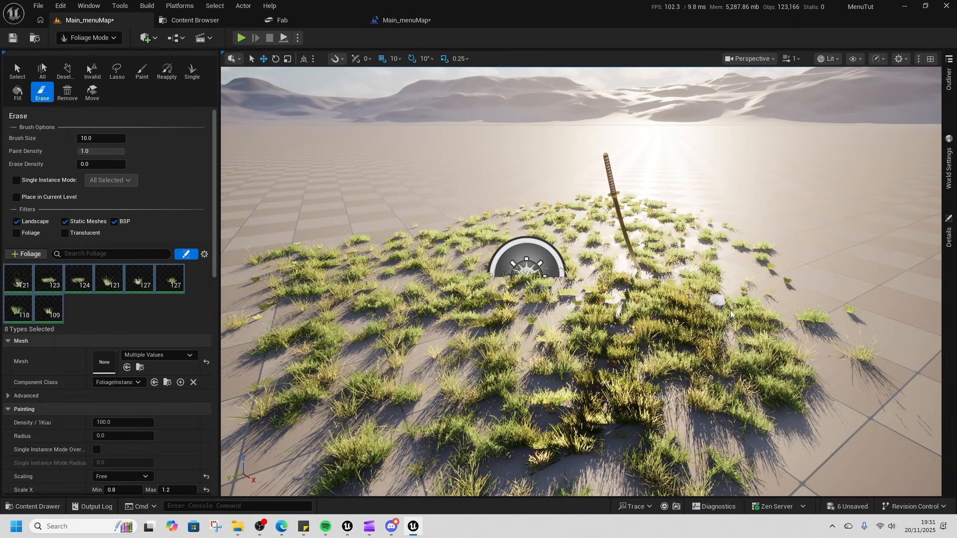
{"action": "left_click_drag", "start_coordinate": [711, 440], "coordinate": [736, 427]}
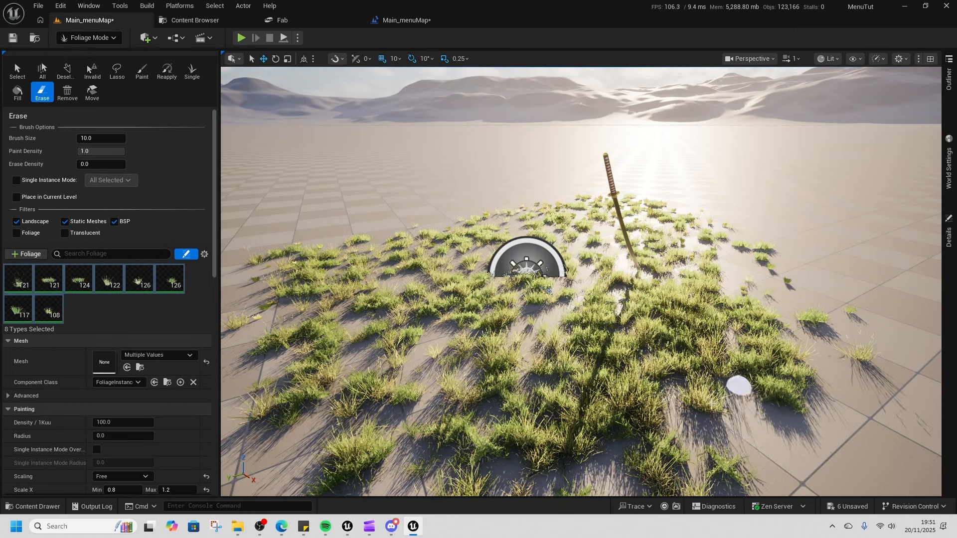
{"action": "left_click_drag", "start_coordinate": [679, 392], "coordinate": [708, 379], "text": "shift"}
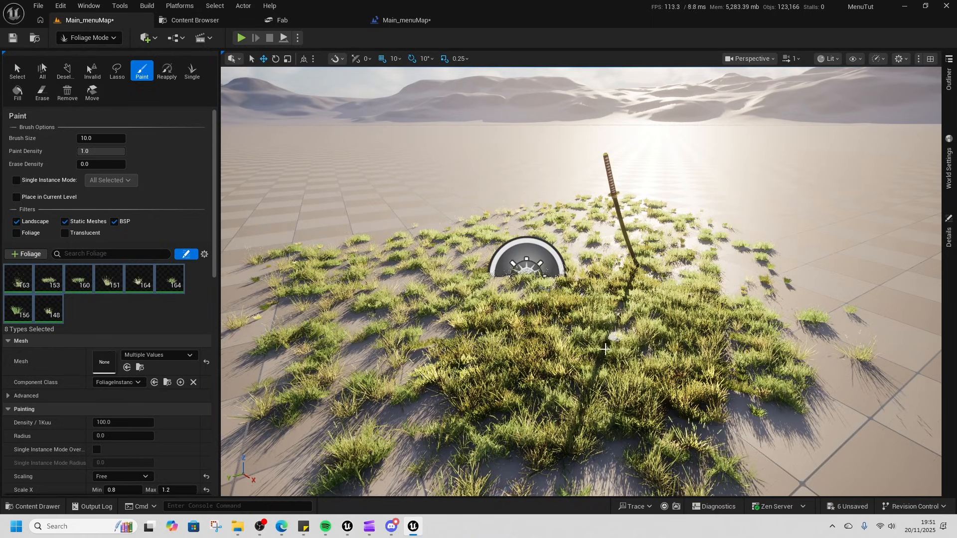
{"action": "left_click_drag", "start_coordinate": [633, 344], "coordinate": [780, 364]}
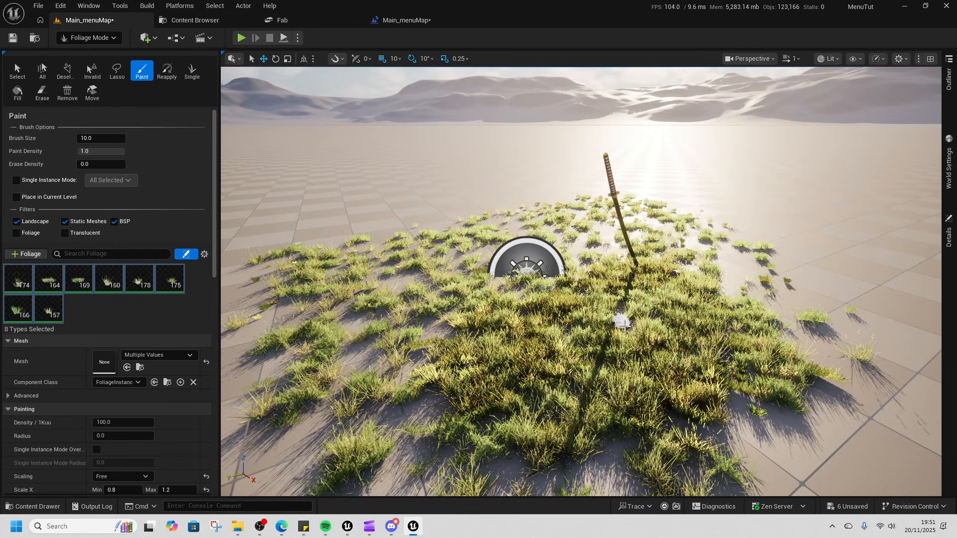
{"action": "left_click_drag", "start_coordinate": [714, 357], "coordinate": [770, 354]}
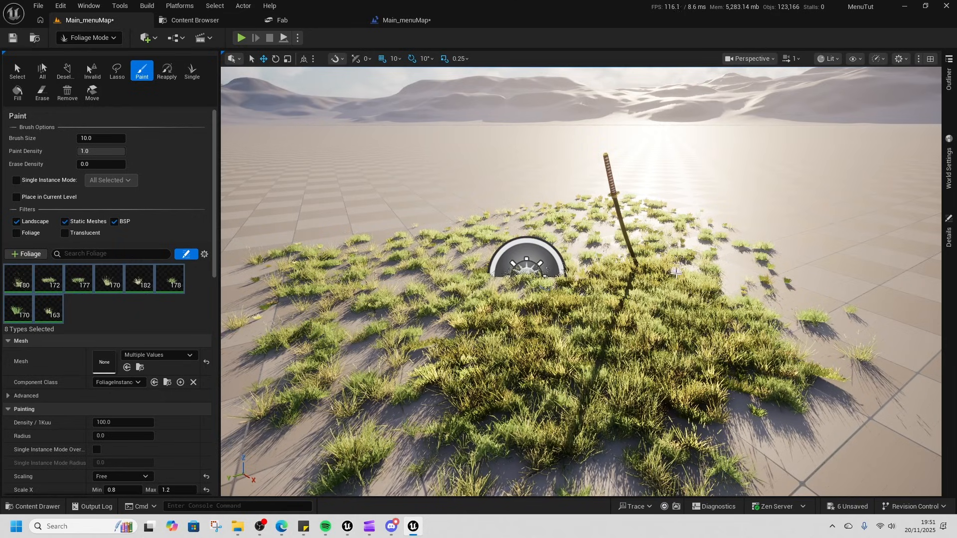
{"action": "mouse_move", "coordinate": [725, 405]}
{"action": "left_mouse_down"}
{"action": "mouse_move", "coordinate": [726, 391]}
{"action": "mouse_move", "coordinate": [749, 384]}
{"action": "mouse_move", "coordinate": [807, 389]}
{"action": "left_mouse_up"}
Step: Return to Selection mode and add a Cine Camera Actor to the level
{"action": "left_click", "coordinate": [105, 40]}
{"action": "left_click", "coordinate": [94, 54]}
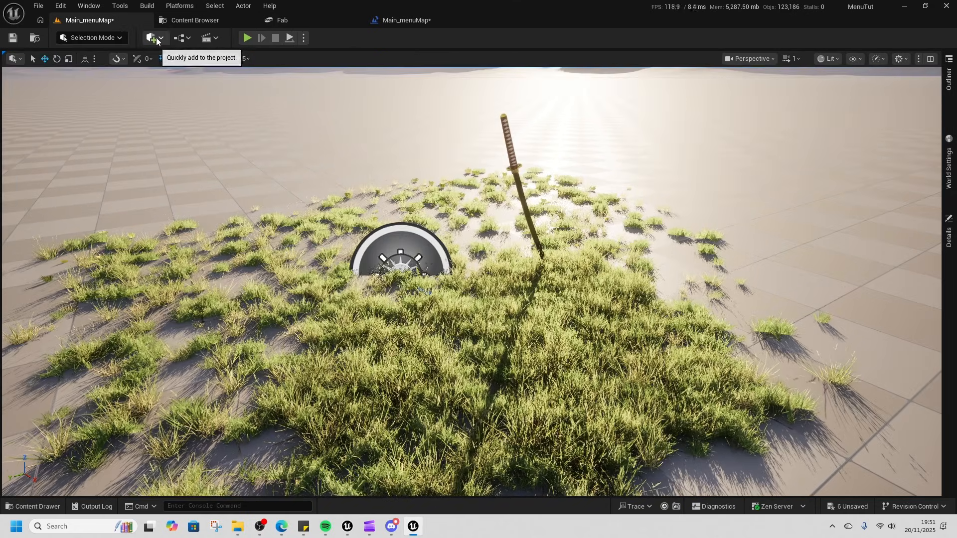
{"action": "left_click", "coordinate": [155, 38]}
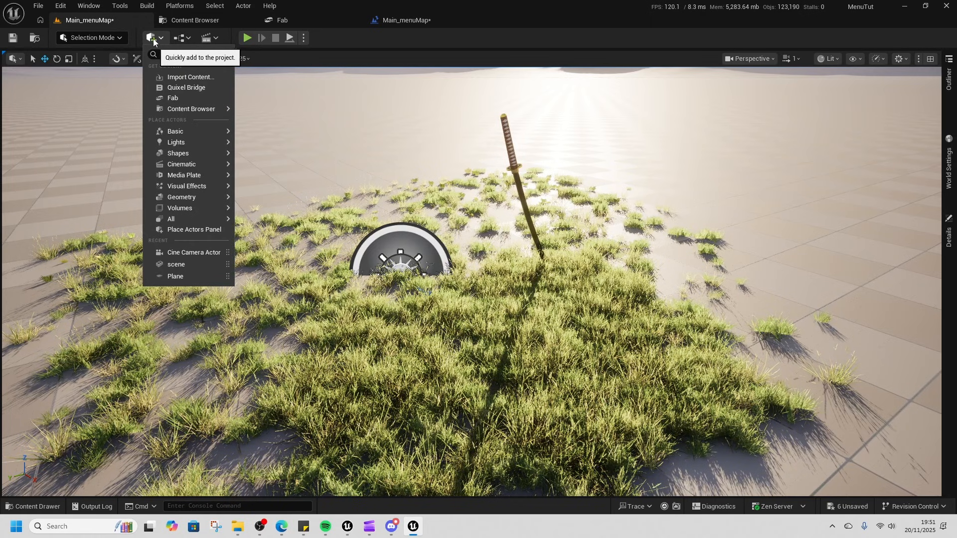
{"action": "mouse_move", "coordinate": [199, 167]}
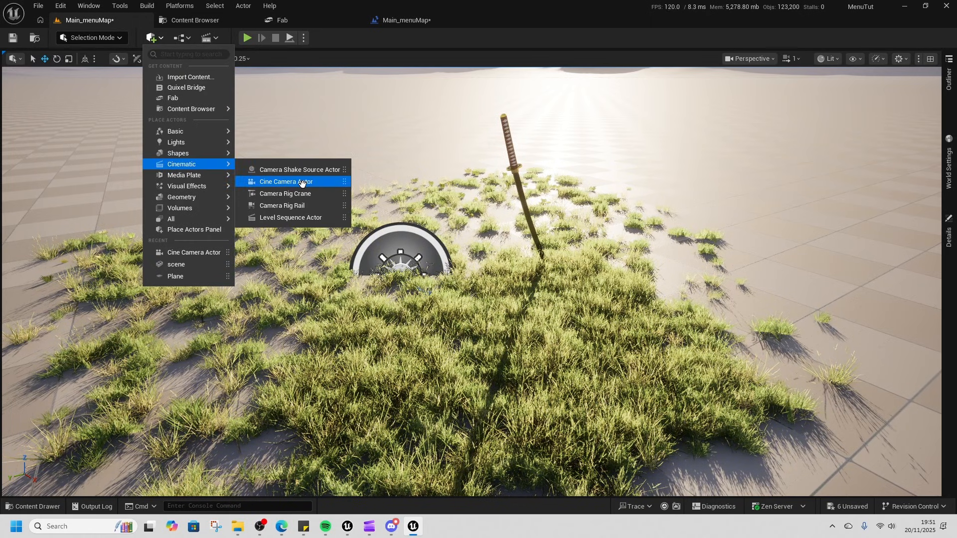
{"action": "left_click", "coordinate": [286, 182]}
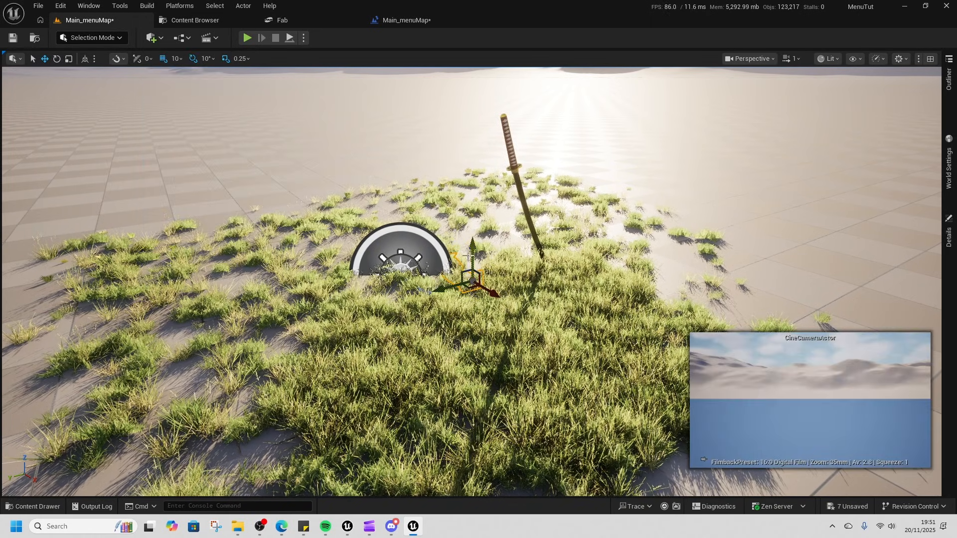
Step: Move the cine camera to the edge of the grass and rotate it to face the katana, tilted upward
{"action": "left_click_drag", "start_coordinate": [472, 252], "coordinate": [473, 166]}
{"action": "left_click_drag", "start_coordinate": [494, 201], "coordinate": [661, 355]}
{"action": "key", "text": "d"}
{"action": "right_click_drag", "start_coordinate": [661, 347], "coordinate": [570, 321]}
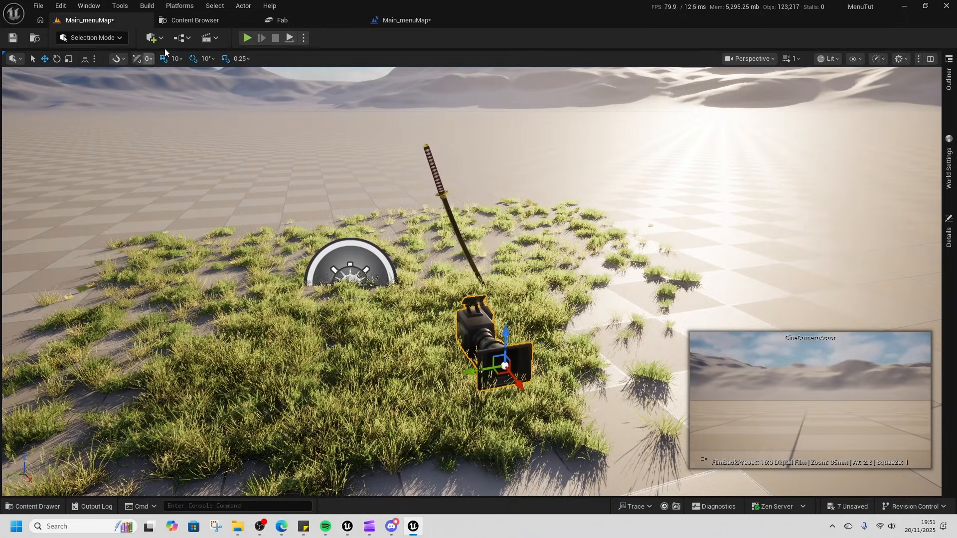
{"action": "left_click_drag", "start_coordinate": [475, 386], "coordinate": [573, 391]}
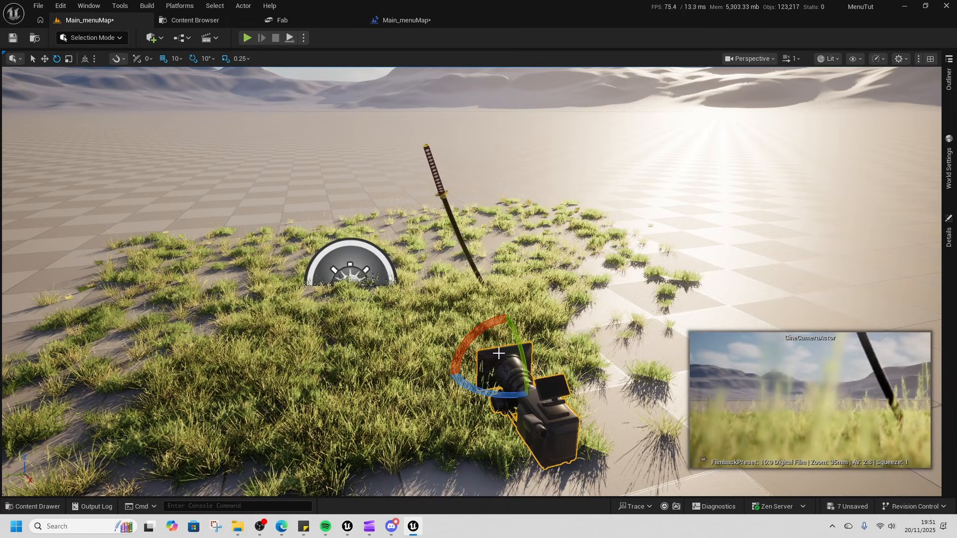
{"action": "left_click_drag", "start_coordinate": [522, 350], "coordinate": [526, 367]}
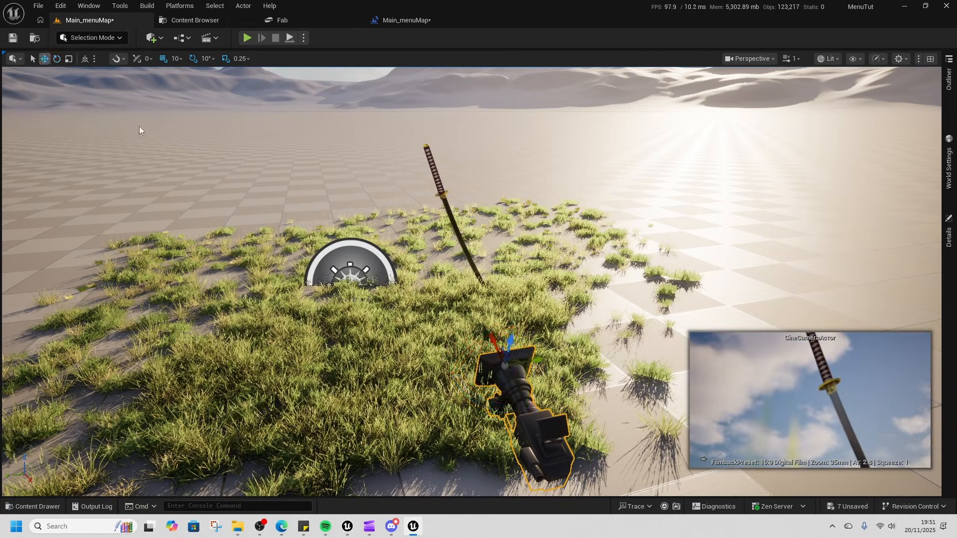
Step: Shift the cine camera sideways, pull it back out of the grass and lower its upward tilt
{"action": "left_click_drag", "start_coordinate": [534, 360], "coordinate": [487, 415]}
{"action": "right_click_drag", "start_coordinate": [488, 414], "coordinate": [299, 427]}
{"action": "key", "text": "d"}
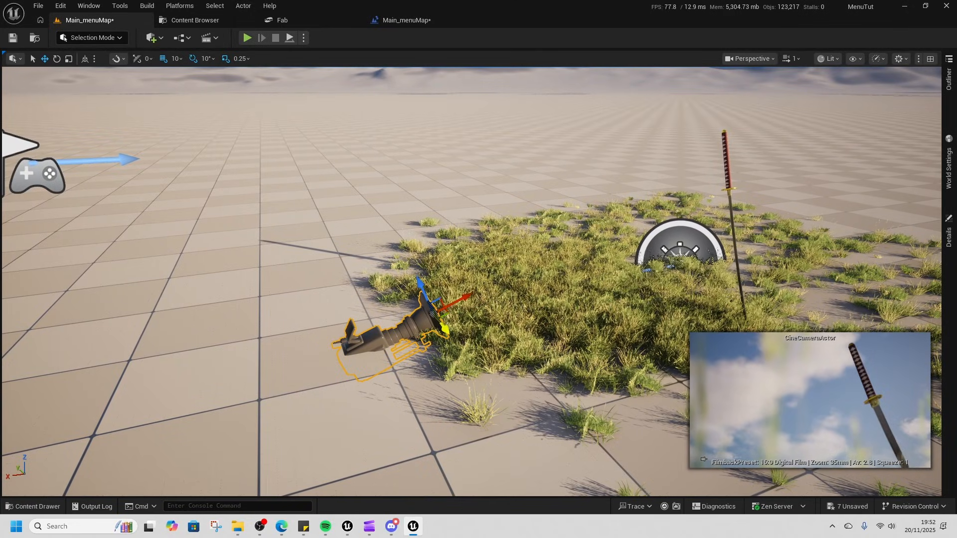
{"action": "left_click_drag", "start_coordinate": [445, 333], "coordinate": [456, 346]}
{"action": "left_click_drag", "start_coordinate": [478, 310], "coordinate": [406, 356]}
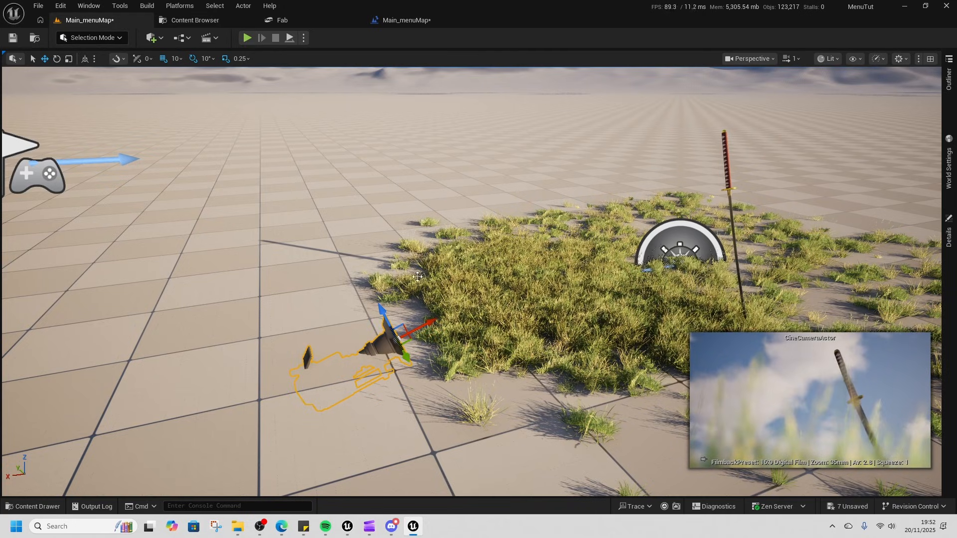
{"action": "left_click", "coordinate": [56, 59]}
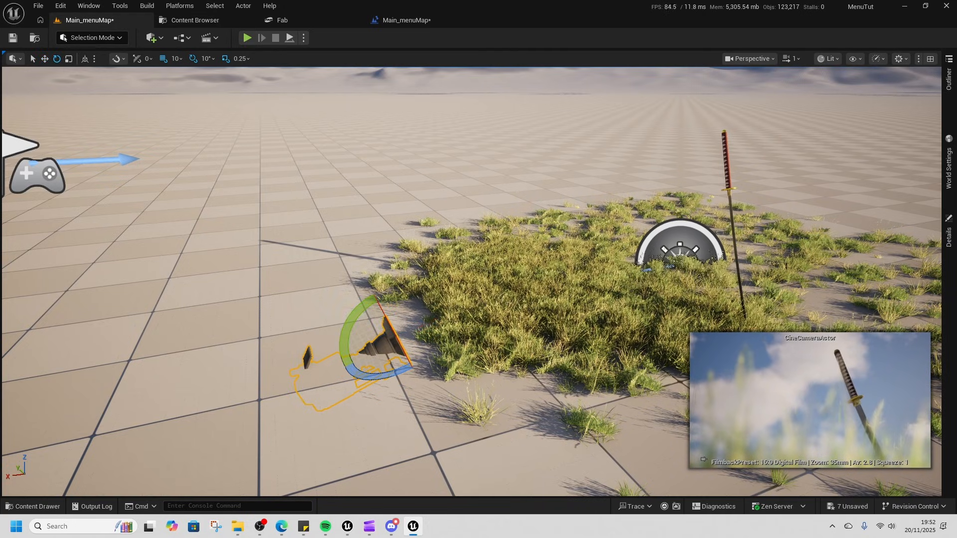
{"action": "left_click_drag", "start_coordinate": [351, 316], "coordinate": [360, 303]}
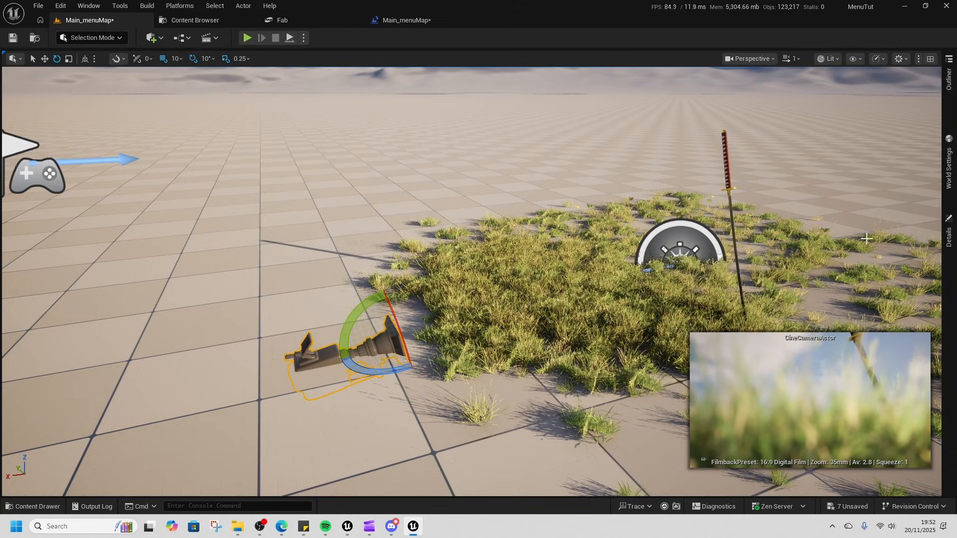
Step: Set the cine camera's current focal length to 15
{"action": "left_click", "coordinate": [949, 233]}
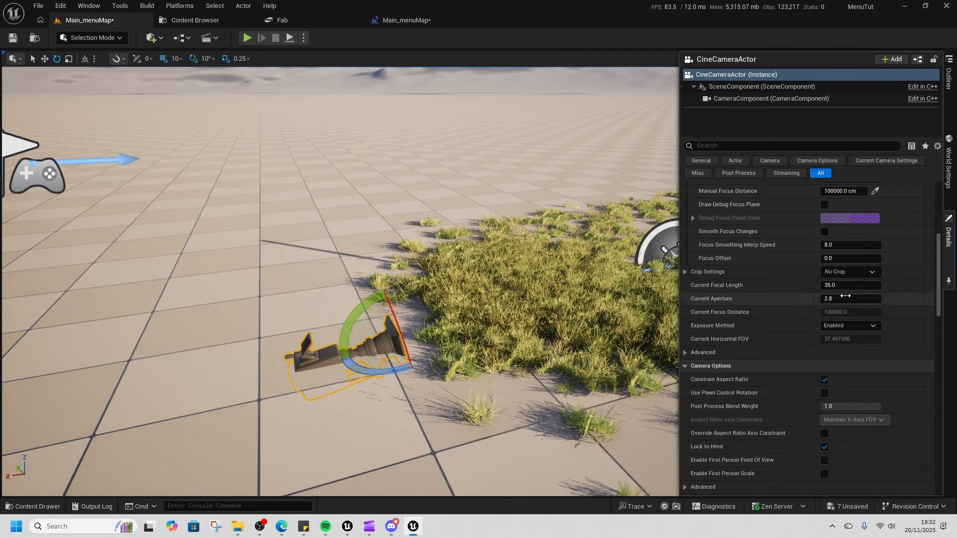
{"action": "left_click", "coordinate": [837, 285]}
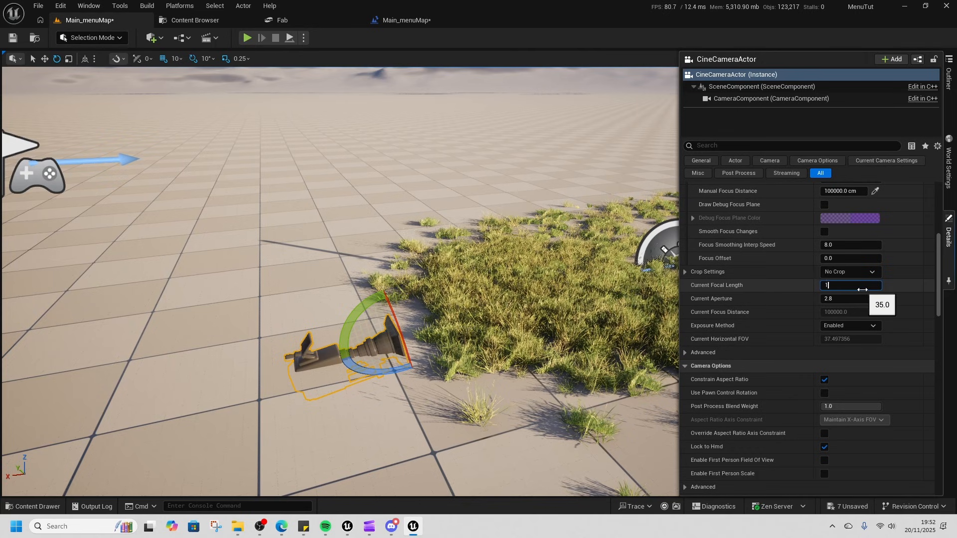
{"action": "left_click", "coordinate": [396, 337]}
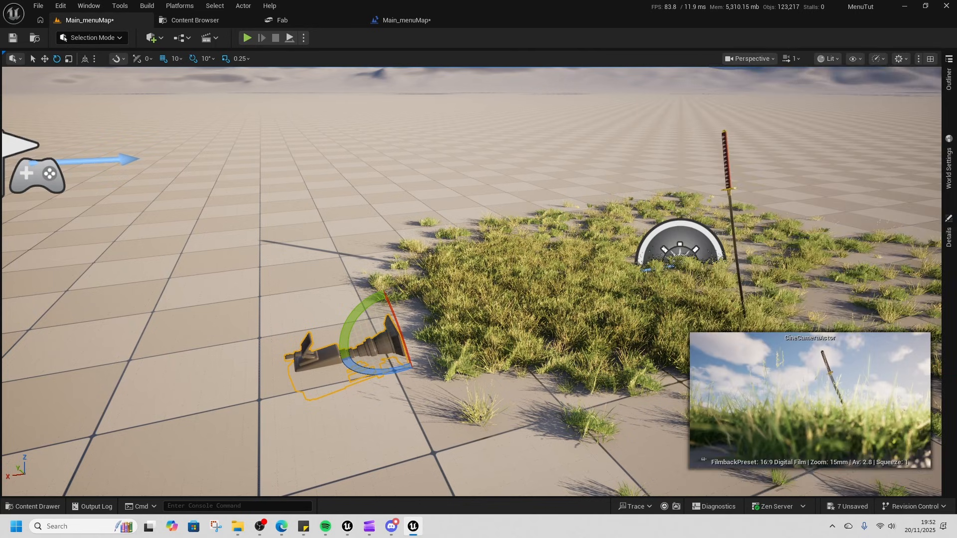
Step: Move the cine camera forward to the grass edge and raise it to frame the katana above the grass
{"action": "left_click", "coordinate": [393, 342]}
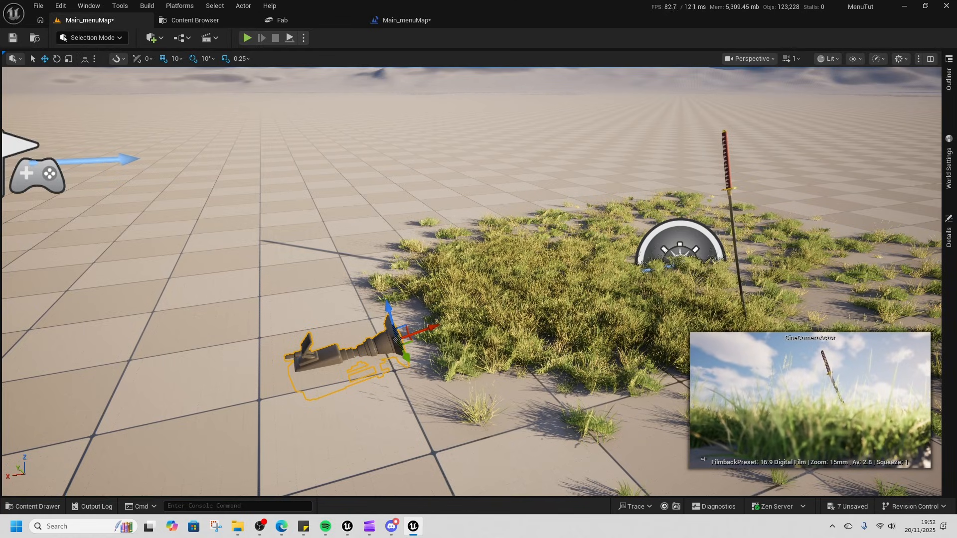
{"action": "mouse_move", "coordinate": [420, 332]}
{"action": "left_mouse_down"}
{"action": "mouse_move", "coordinate": [459, 350]}
{"action": "mouse_move", "coordinate": [436, 326]}
{"action": "left_mouse_up"}
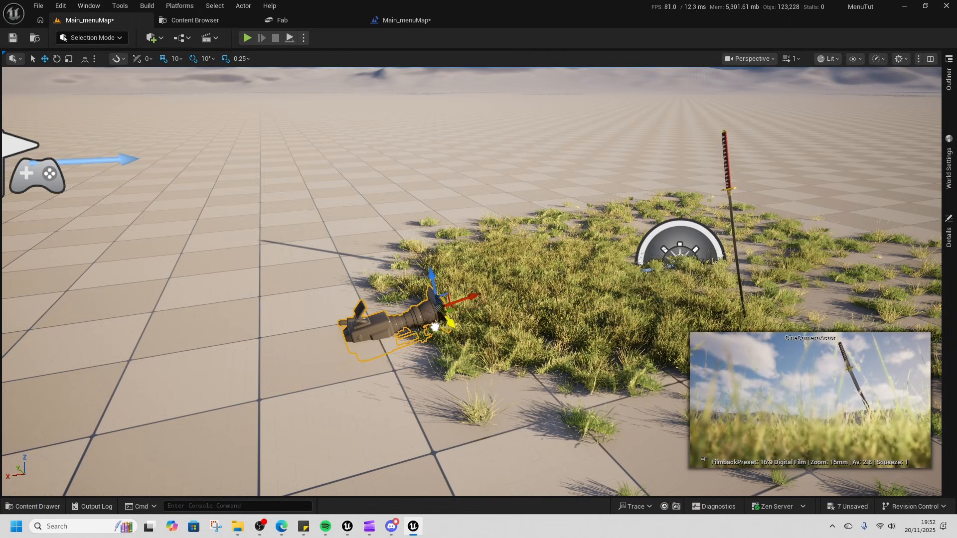
{"action": "left_click_drag", "start_coordinate": [432, 276], "coordinate": [432, 272]}
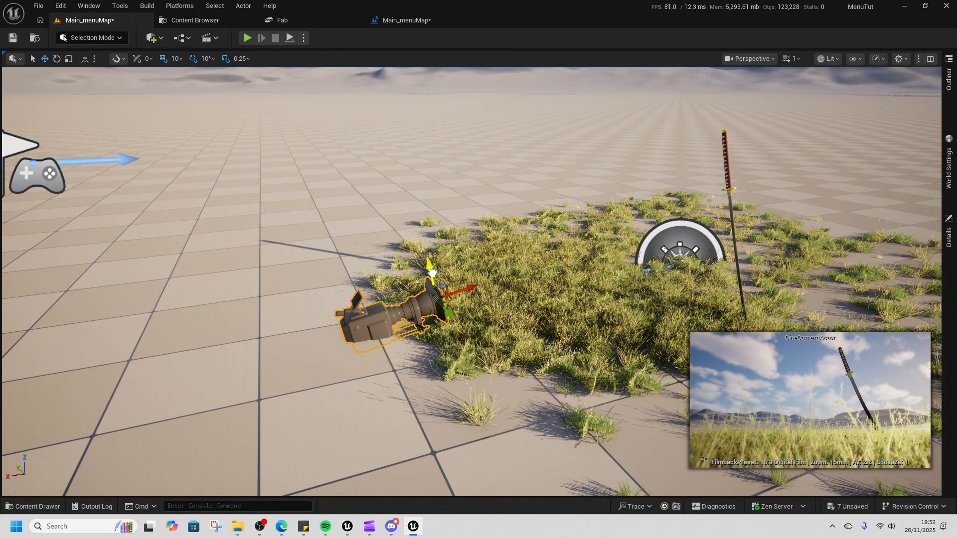
Step: Shift the cine camera sideways along the grass edge so the katana sits further right in its frame
{"action": "right_click_drag", "start_coordinate": [493, 320], "coordinate": [494, 343]}
{"action": "key", "text": "w"}
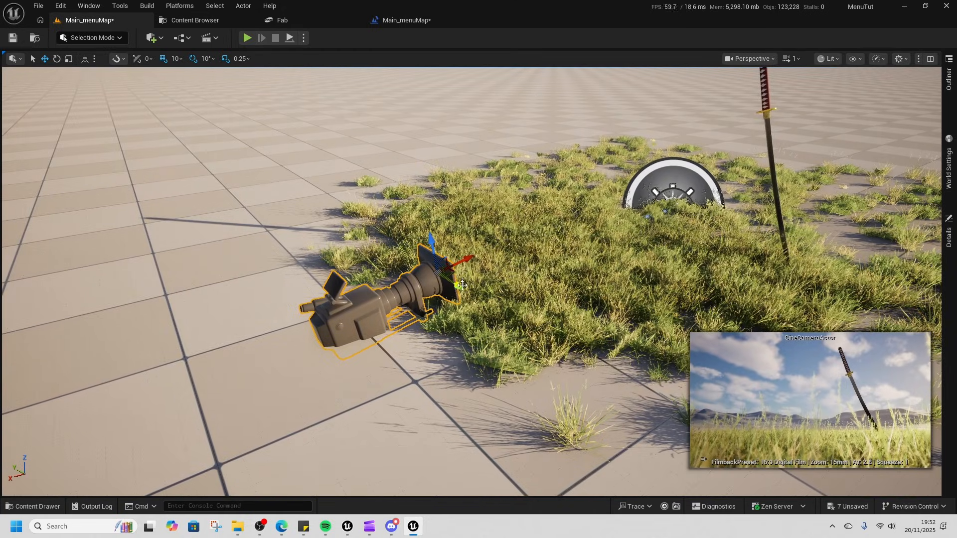
{"action": "left_click_drag", "start_coordinate": [457, 287], "coordinate": [439, 282]}
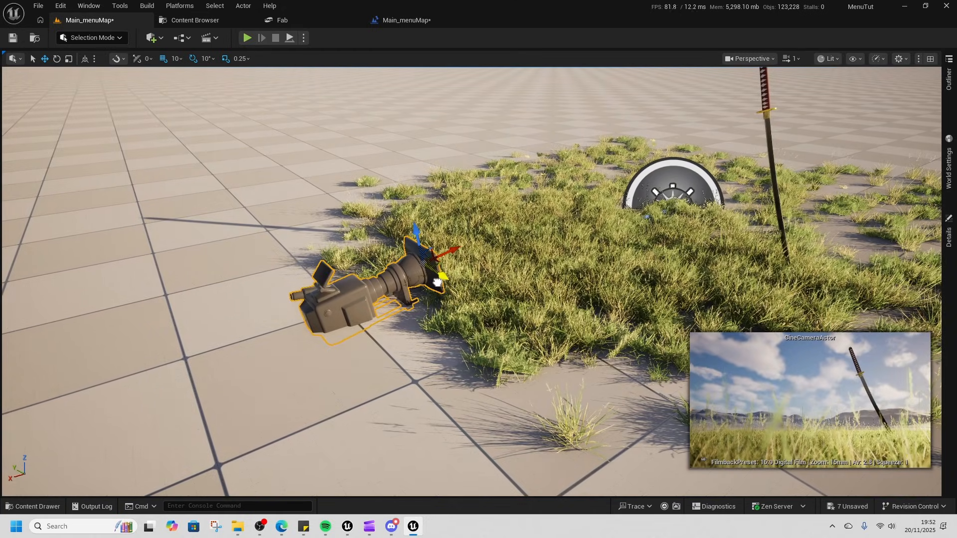
Step: Add a reference to the CineCameraActor in the level blueprint and place it below the Event BeginPlay node
{"action": "left_click", "coordinate": [186, 39]}
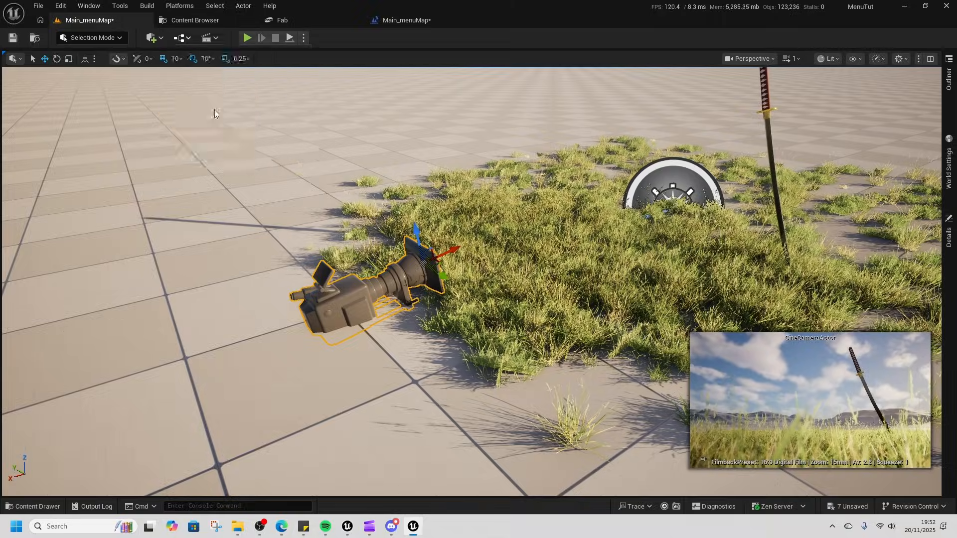
{"action": "left_click", "coordinate": [214, 110]}
{"action": "right_click", "coordinate": [368, 266]}
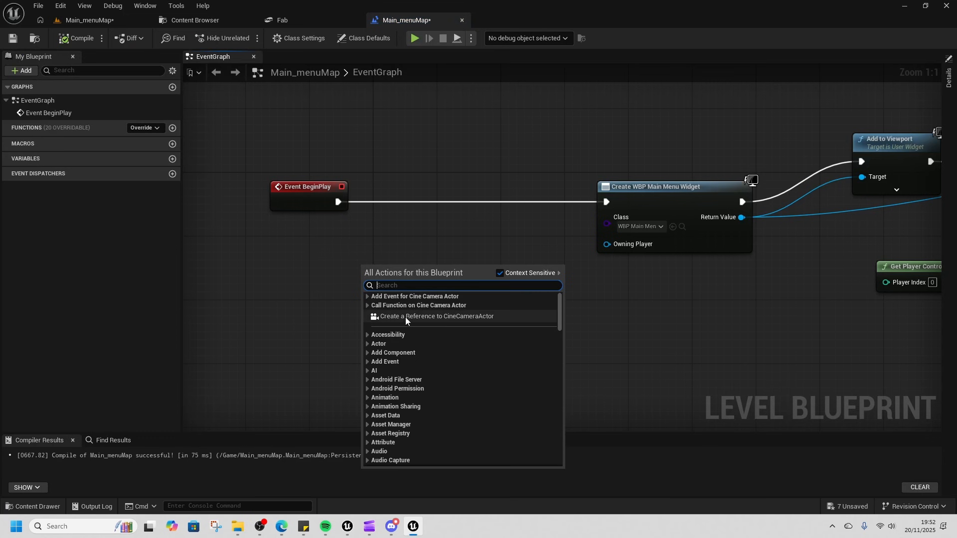
{"action": "left_click", "coordinate": [437, 318]}
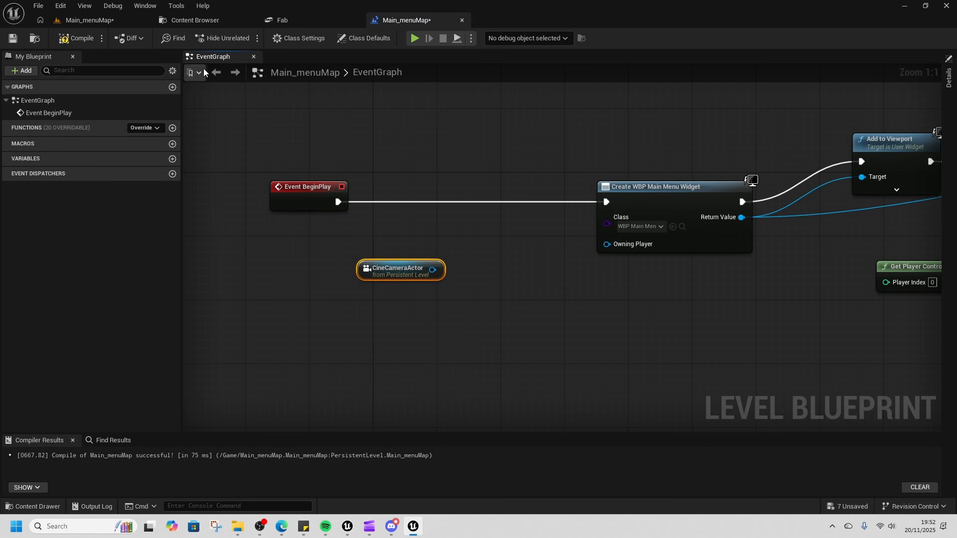
{"action": "left_click", "coordinate": [94, 24]}
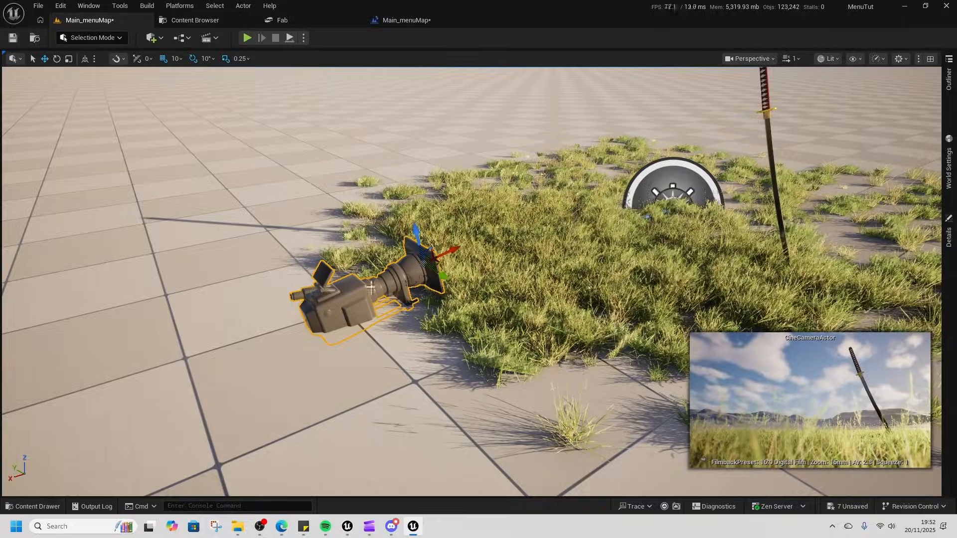
{"action": "left_click", "coordinate": [421, 20]}
{"action": "left_click_drag", "start_coordinate": [367, 271], "coordinate": [361, 327]}
Step: Add a Get Player Controller node and create a Set View Target with Blend node from its return value
{"action": "right_click", "coordinate": [355, 262]}
{"action": "type", "text": "get player"}
{"action": "left_click", "coordinate": [431, 299]}
{"action": "left_click_drag", "start_coordinate": [419, 267], "coordinate": [432, 229]}
{"action": "type", "text": "set view"}
{"action": "left_click", "coordinate": [492, 290]}
Step: Connect the CineCameraActor as the new view target and wire Set View Target between Event BeginPlay and Create WBP Main Menu Widget
{"action": "left_click_drag", "start_coordinate": [494, 237], "coordinate": [486, 167]}
{"action": "left_click_drag", "start_coordinate": [353, 335], "coordinate": [290, 326]}
{"action": "left_click_drag", "start_coordinate": [360, 317], "coordinate": [451, 224]}
{"action": "left_click_drag", "start_coordinate": [339, 200], "coordinate": [431, 186]}
{"action": "left_click_drag", "start_coordinate": [553, 185], "coordinate": [606, 202]}
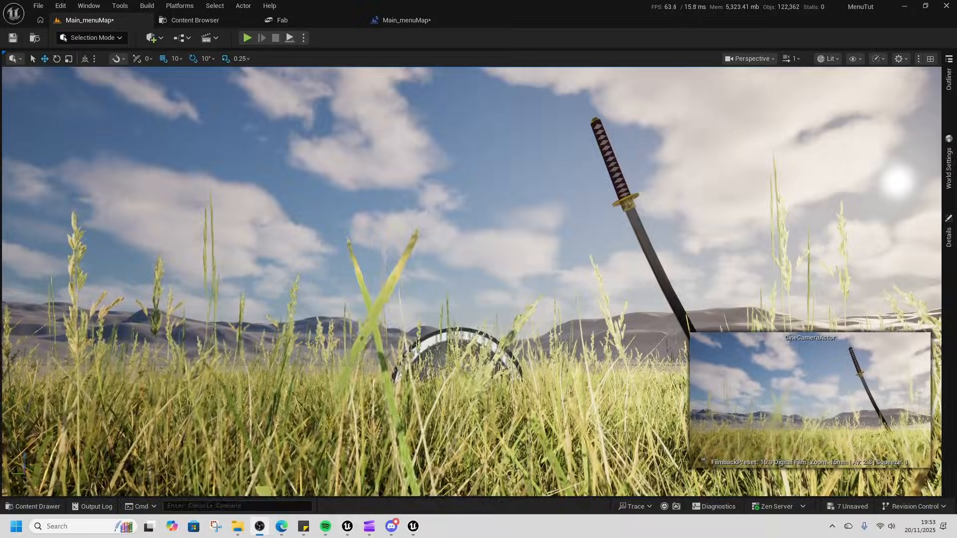
Step: Play-test the menu level and turn off Constrain Aspect Ratio in the cine camera's camera options
{"action": "left_click", "coordinate": [247, 37]}
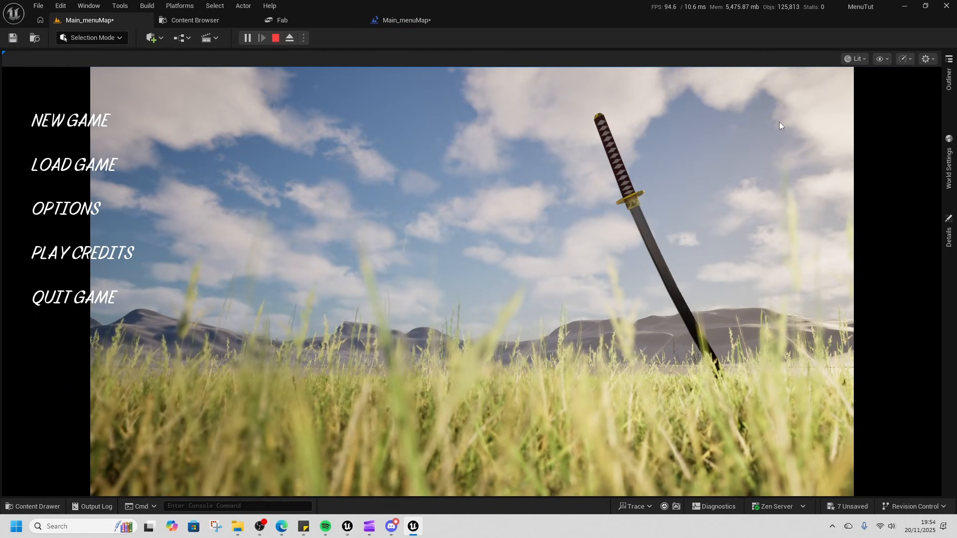
{"action": "left_click", "coordinate": [275, 39]}
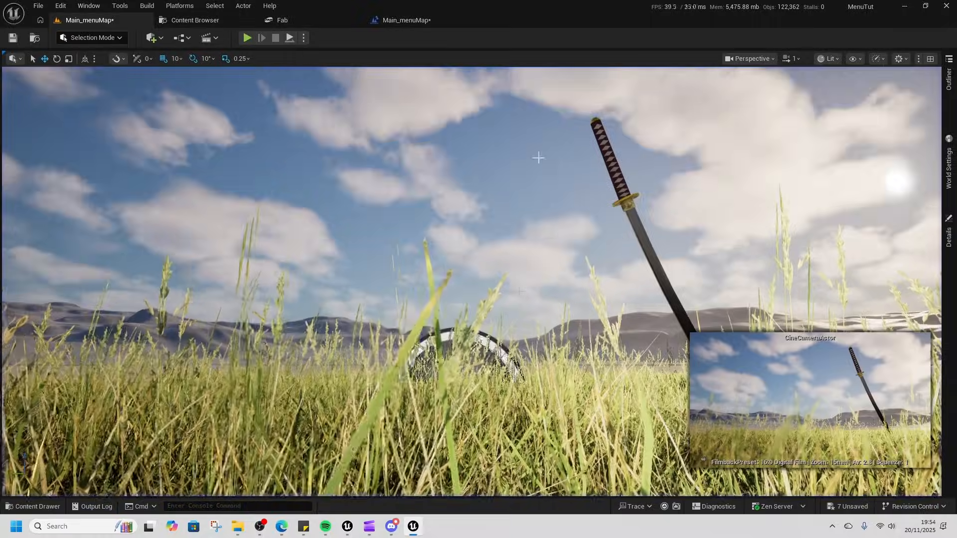
{"action": "left_click", "coordinate": [949, 238]}
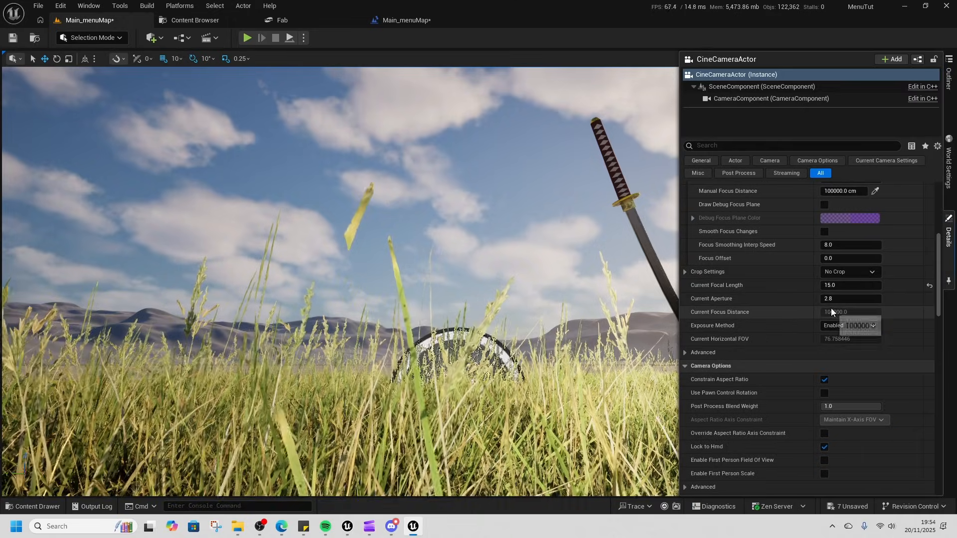
{"action": "left_click", "coordinate": [825, 380]}
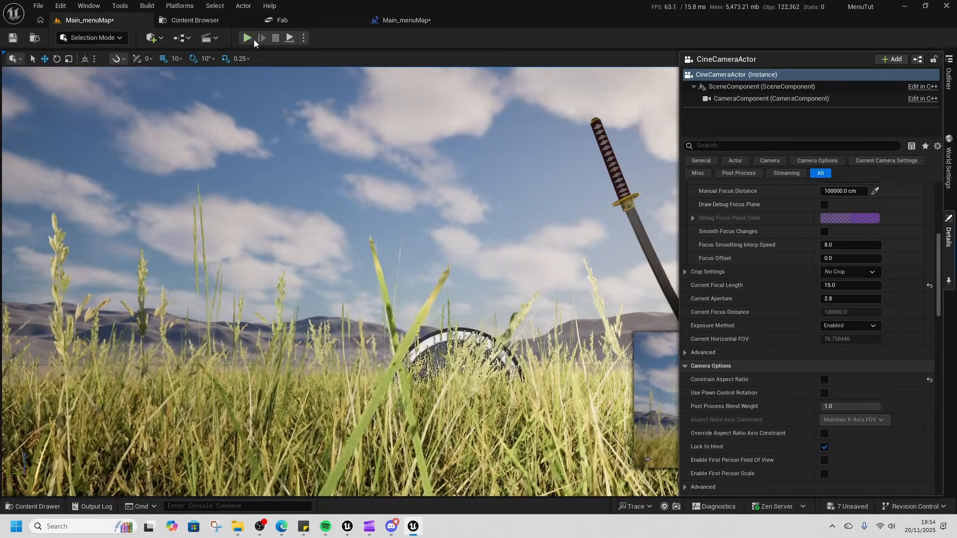
Step: Play-test the menu level to check the full-width camera view behind the menu buttons
{"action": "left_click", "coordinate": [247, 38]}
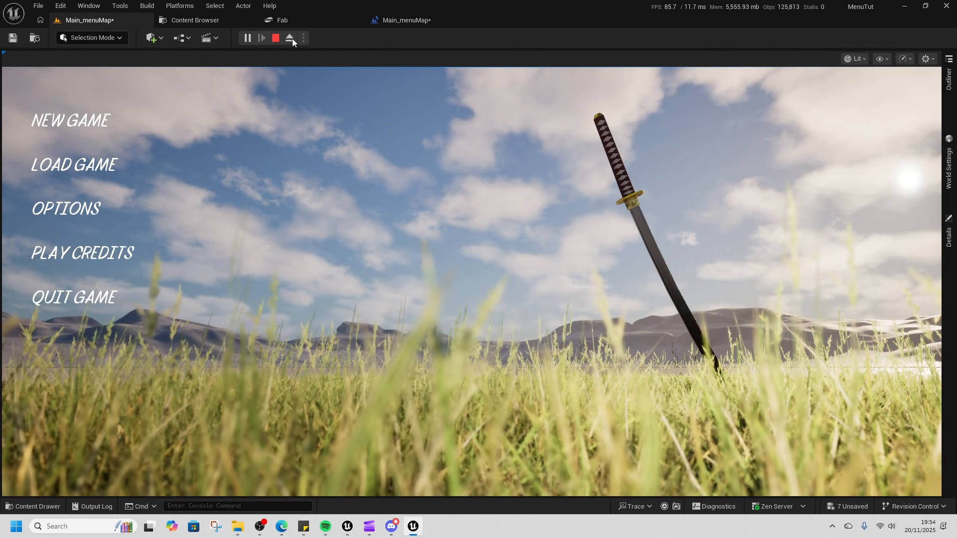
{"action": "left_click", "coordinate": [275, 38]}
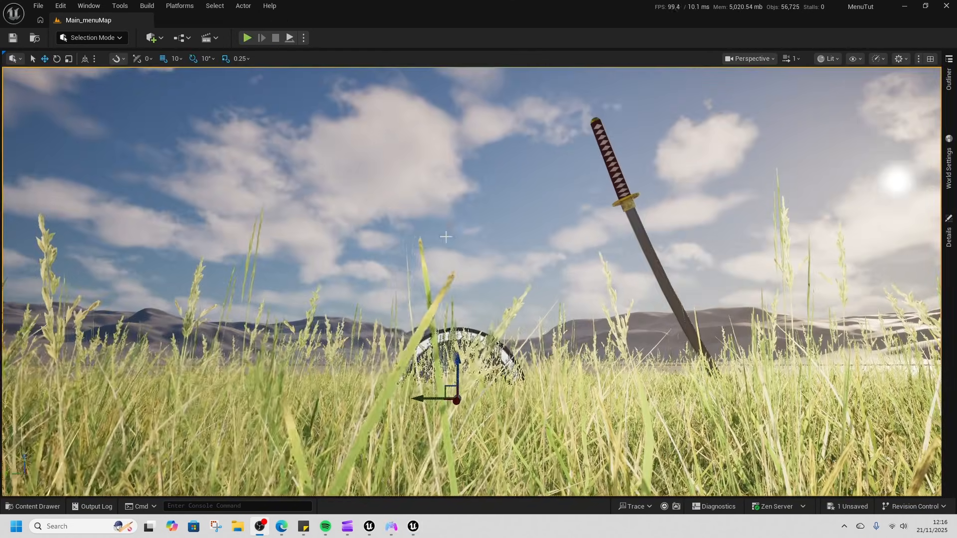
{"action": "left_click", "coordinate": [248, 38]}
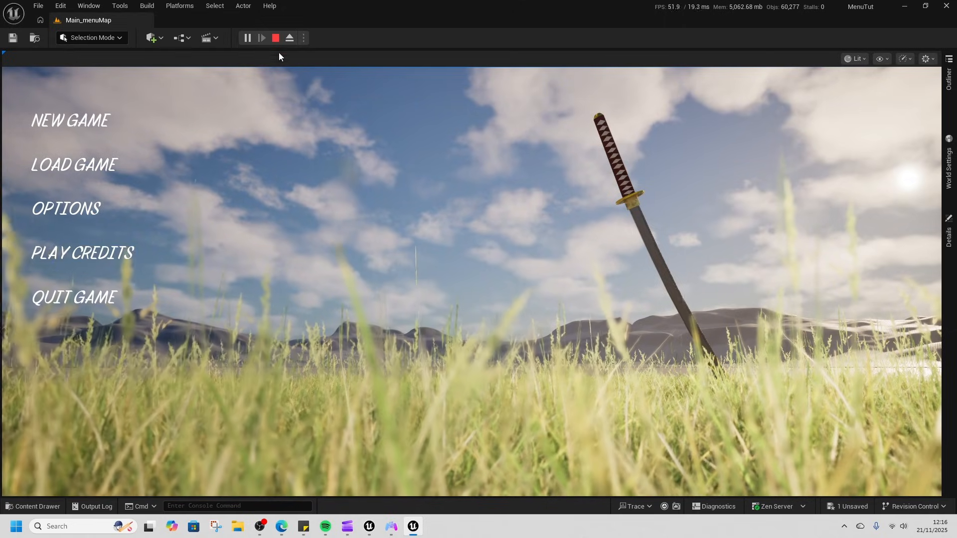
{"action": "left_click", "coordinate": [276, 38]}
Step: Open the WBP_mainMenu widget and rename the Quit Game button QuitGameBttn
{"action": "key", "text": "ctrl+space"}
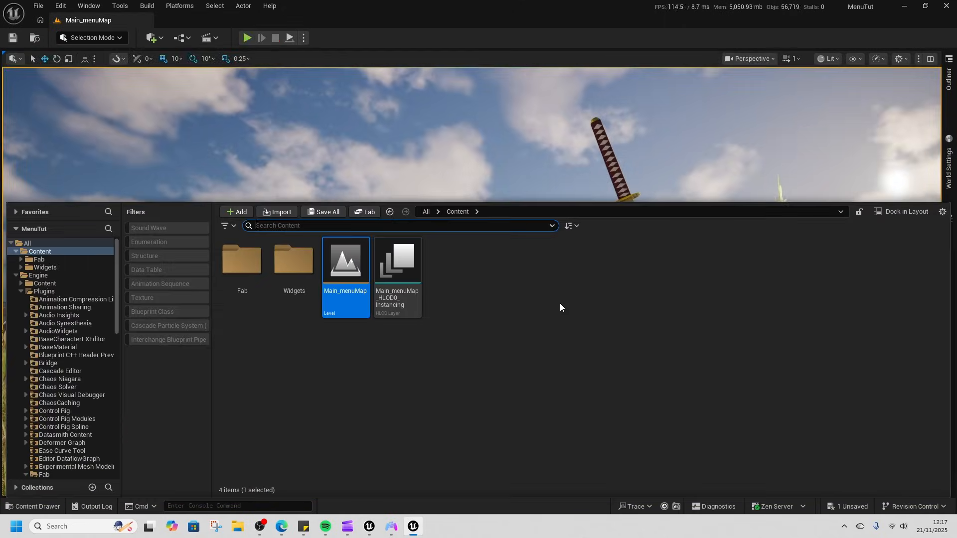
{"action": "double_click", "coordinate": [293, 296]}
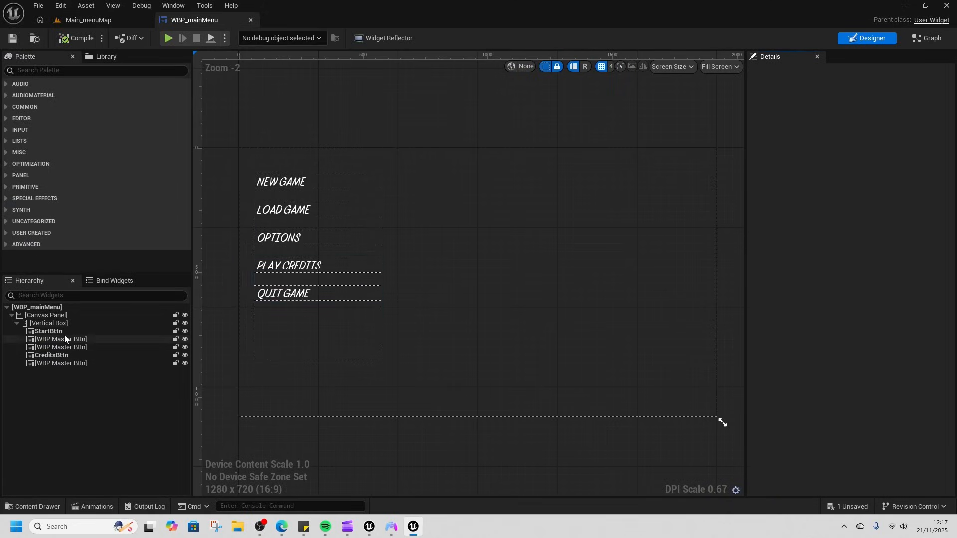
{"action": "left_click", "coordinate": [299, 297]}
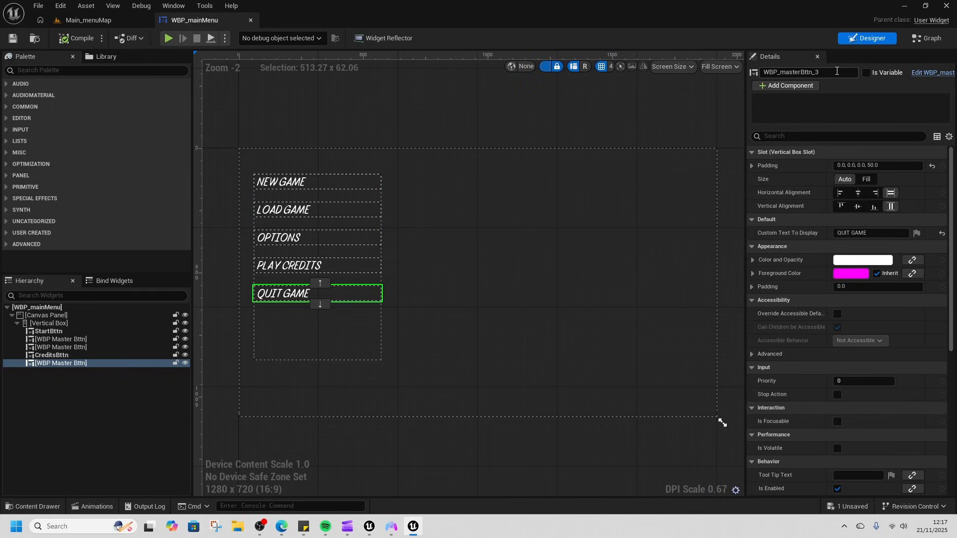
{"action": "type", "text": "QuitGa"}
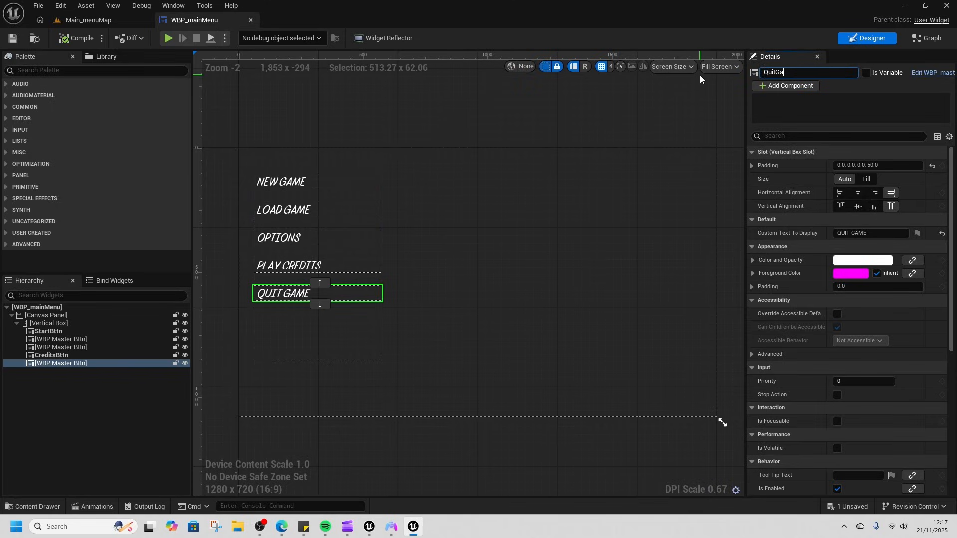
{"action": "type", "text": "meBttn"}
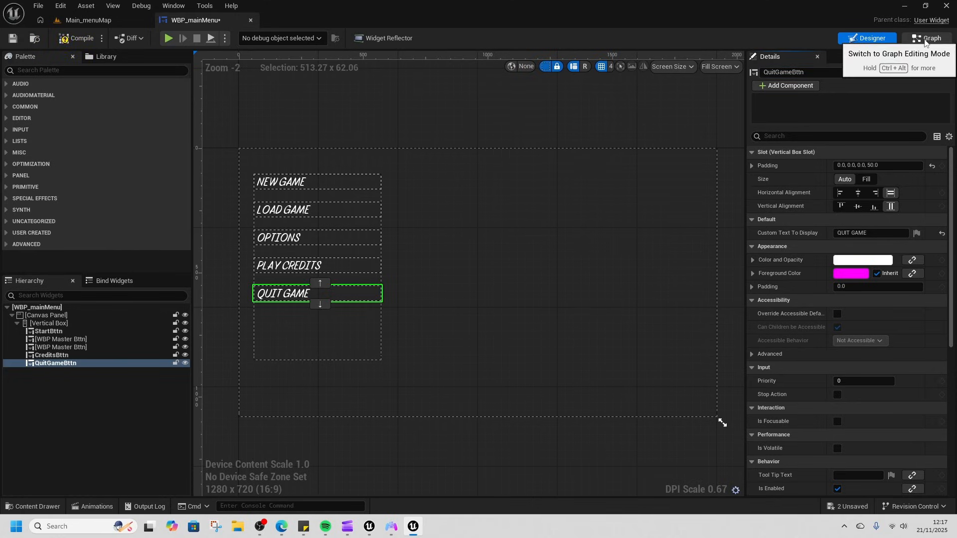
Step: Connect a Quit Game node to the On Master BTTn Clicked event of QuitGameBttn, with the quit preference kept at Quit
{"action": "scroll", "coordinate": [843, 406], "scroll_direction": "down", "scroll_amount": 10}
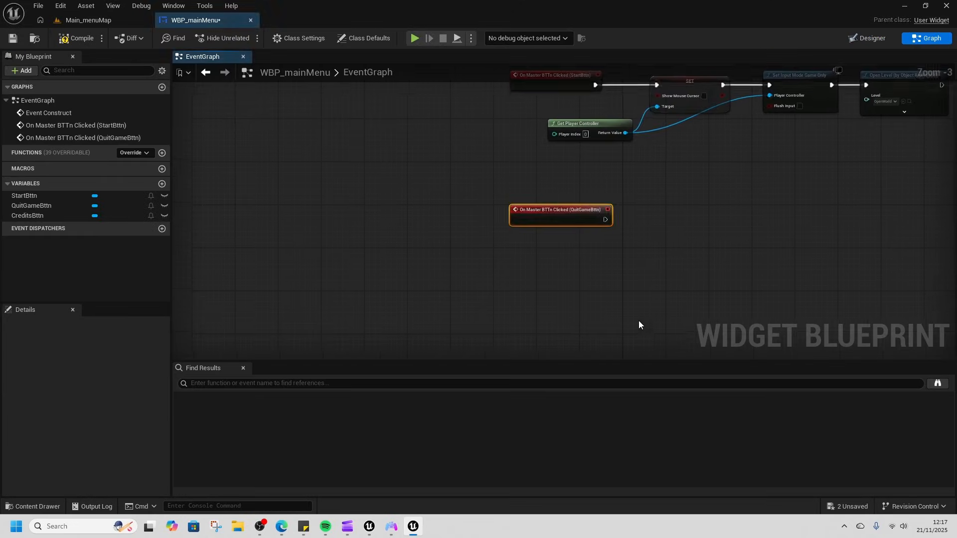
{"action": "right_click_drag", "start_coordinate": [611, 228], "coordinate": [518, 249]}
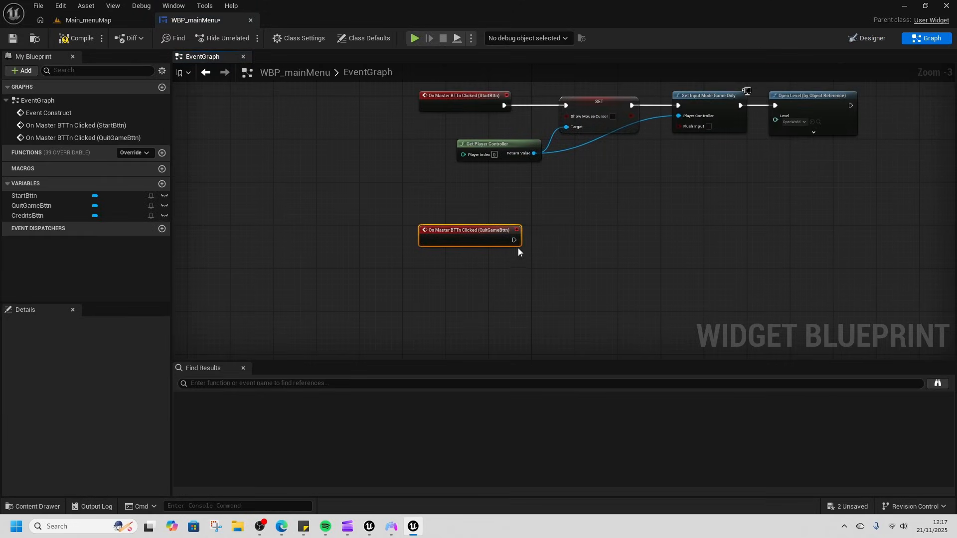
{"action": "left_click_drag", "start_coordinate": [569, 240], "coordinate": [569, 240]}
{"action": "type", "text": "quit"}
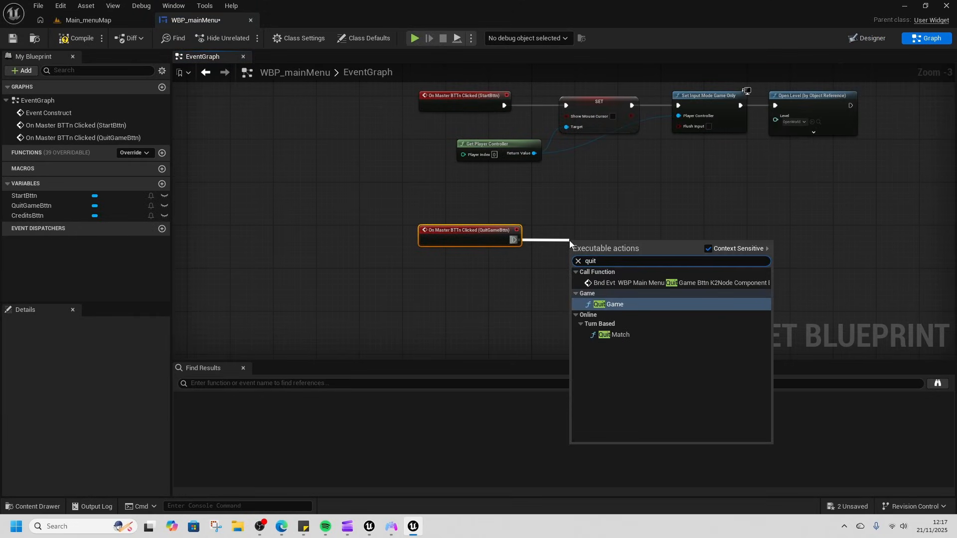
{"action": "left_click", "coordinate": [622, 304]}
{"action": "left_click_drag", "start_coordinate": [611, 265], "coordinate": [632, 263]}
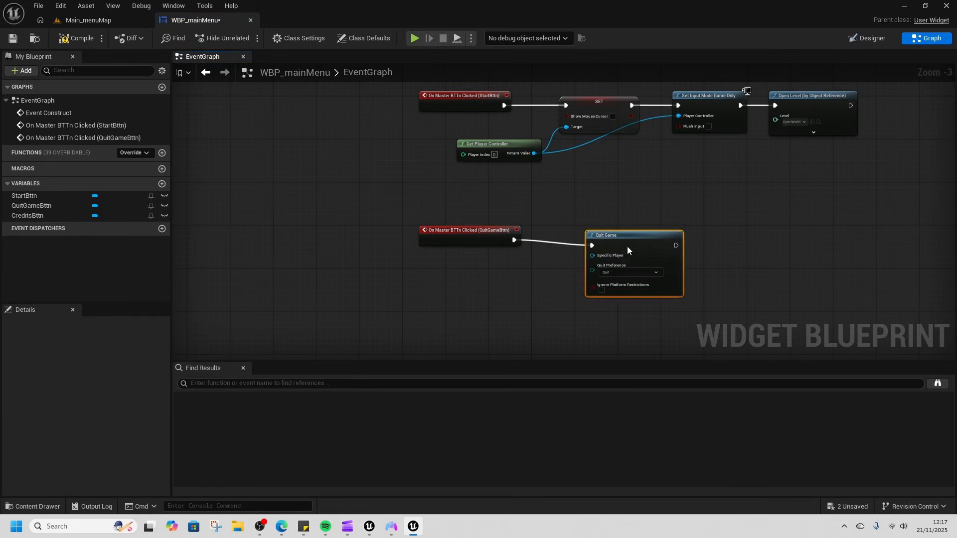
{"action": "scroll", "coordinate": [632, 259], "scroll_direction": "up", "scroll_amount": 2}
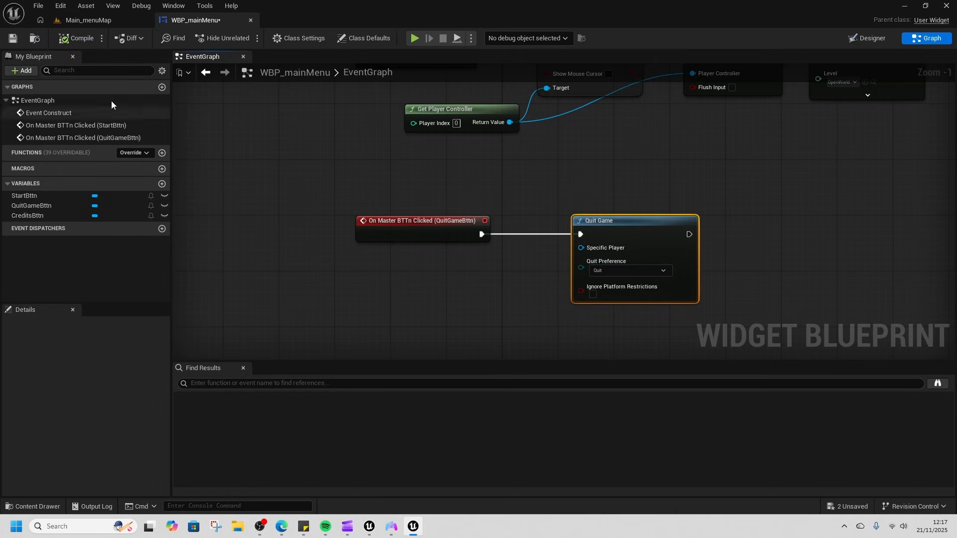
{"action": "scroll", "coordinate": [375, 223], "scroll_direction": "down", "scroll_amount": 3}
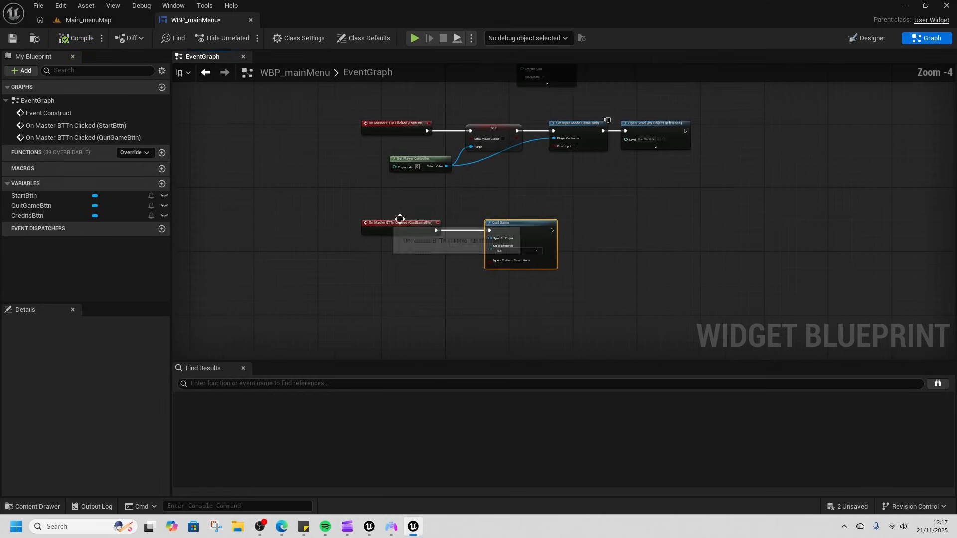
Step: Rename the Load Game button LoadGameBttn in the widget's designer and make it a variable
{"action": "left_click", "coordinate": [104, 21]}
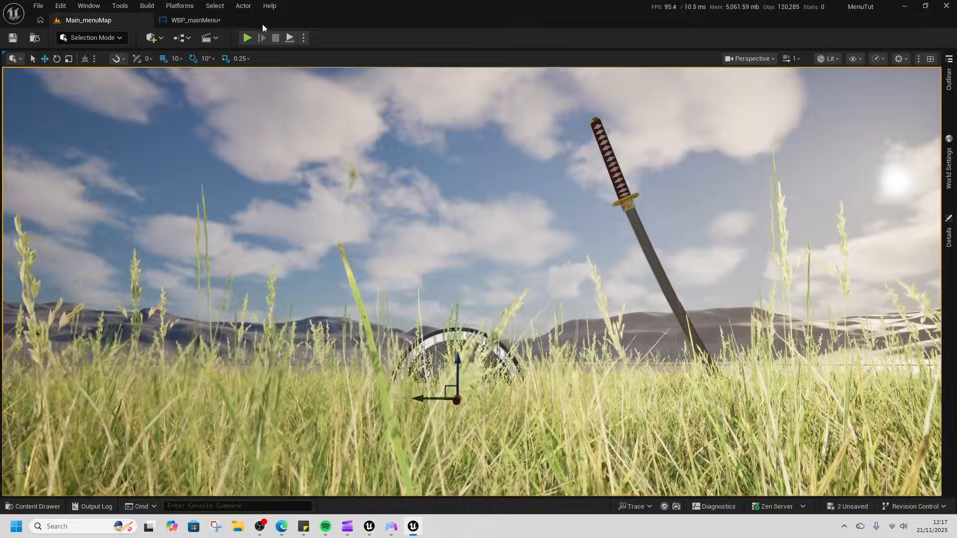
{"action": "left_click", "coordinate": [195, 21]}
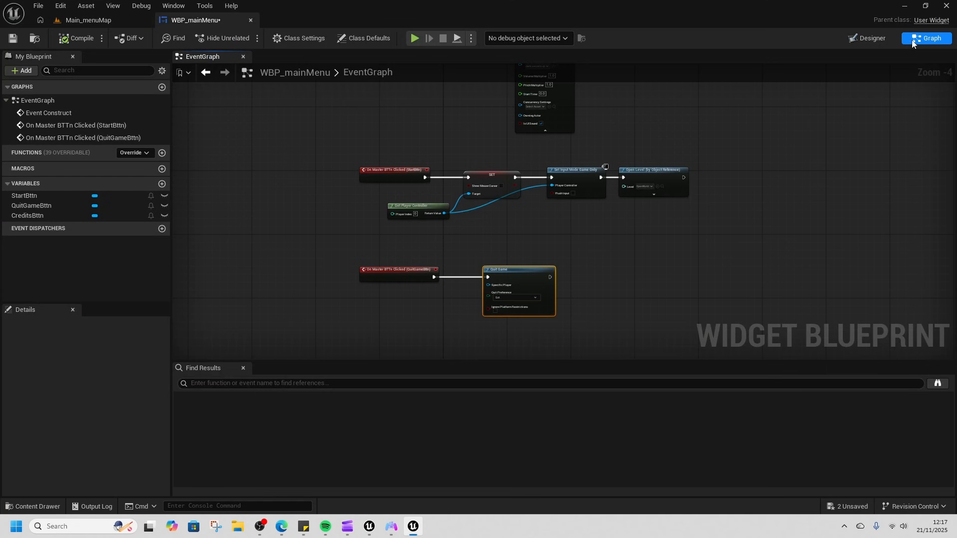
{"action": "left_click", "coordinate": [866, 38]}
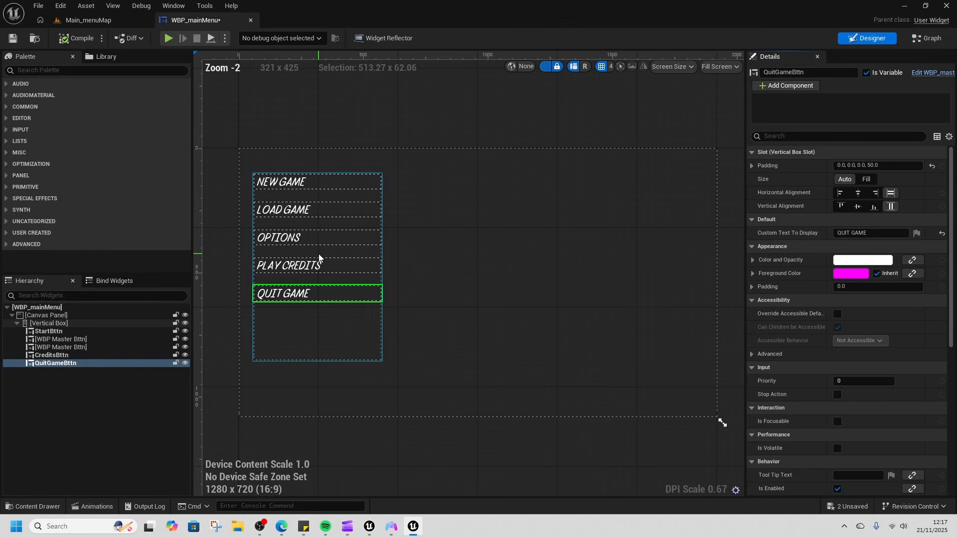
{"action": "left_click", "coordinate": [333, 213]}
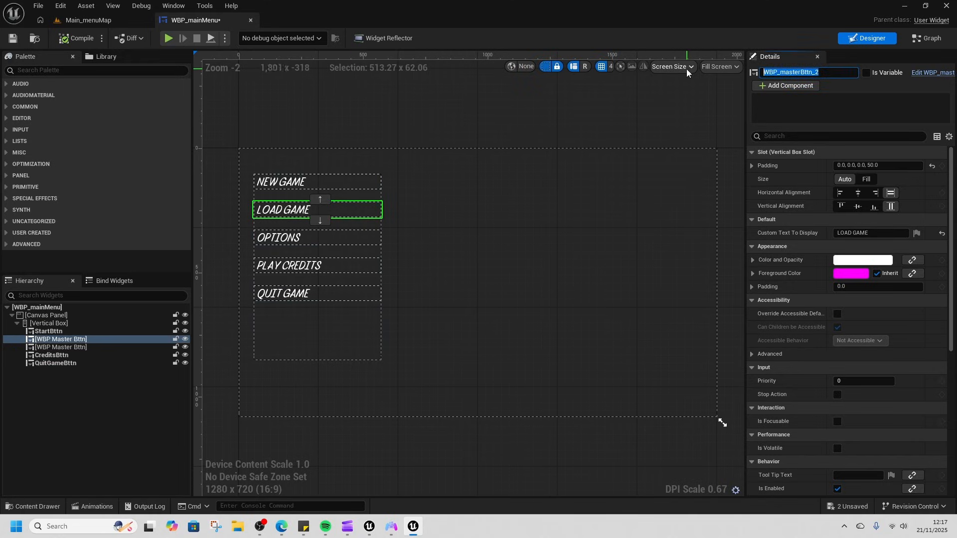
{"action": "type", "text": "LoadGame"}
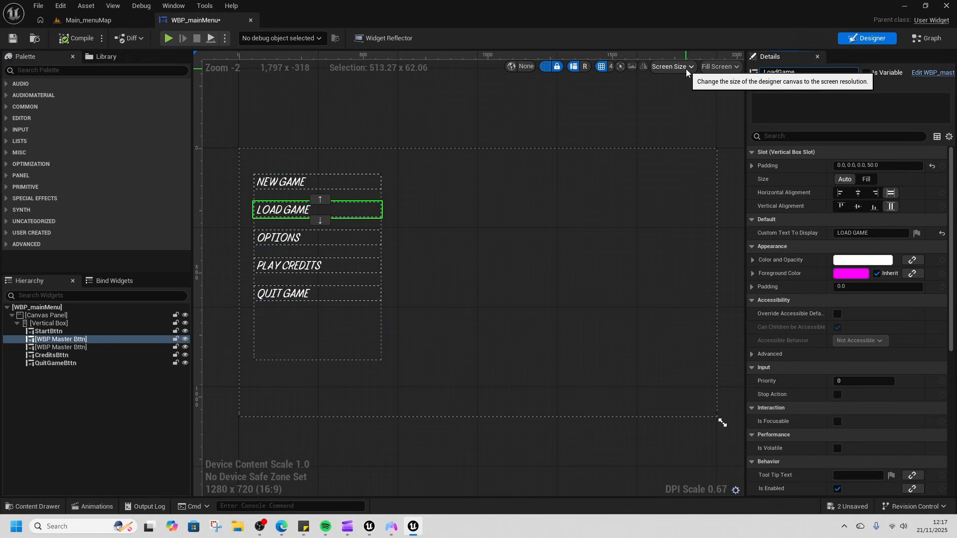
{"action": "type", "text": "Bttn"}
{"action": "left_click", "coordinate": [866, 74]}
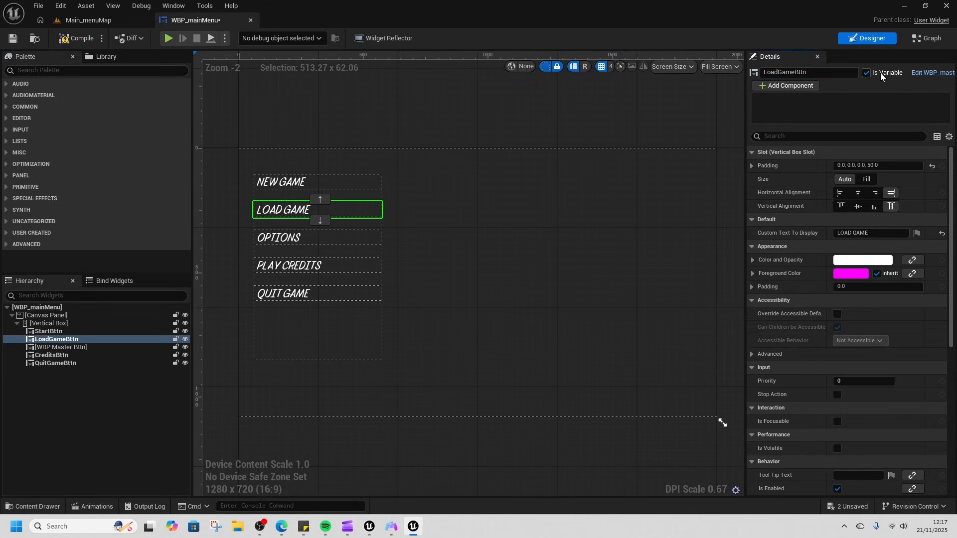
Step: Place a getter for the LoadGameBttn variable in the event graph above the Play Sound 2D node
{"action": "left_click", "coordinate": [930, 39]}
{"action": "right_click_drag", "start_coordinate": [669, 105], "coordinate": [483, 218]}
{"action": "scroll", "coordinate": [514, 208], "scroll_direction": "up", "scroll_amount": 3}
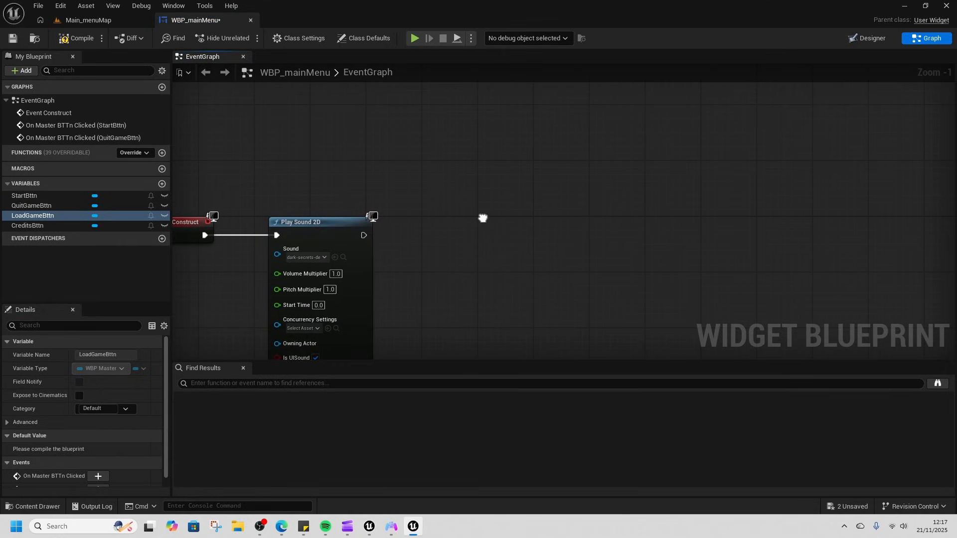
{"action": "left_click_drag", "start_coordinate": [27, 215], "coordinate": [403, 152]}
{"action": "left_click", "coordinate": [441, 173]}
Step: Add a Does Save Game Exist node beside the Play Sound 2D node
{"action": "right_click", "coordinate": [435, 241]}
{"action": "type", "text": "save"}
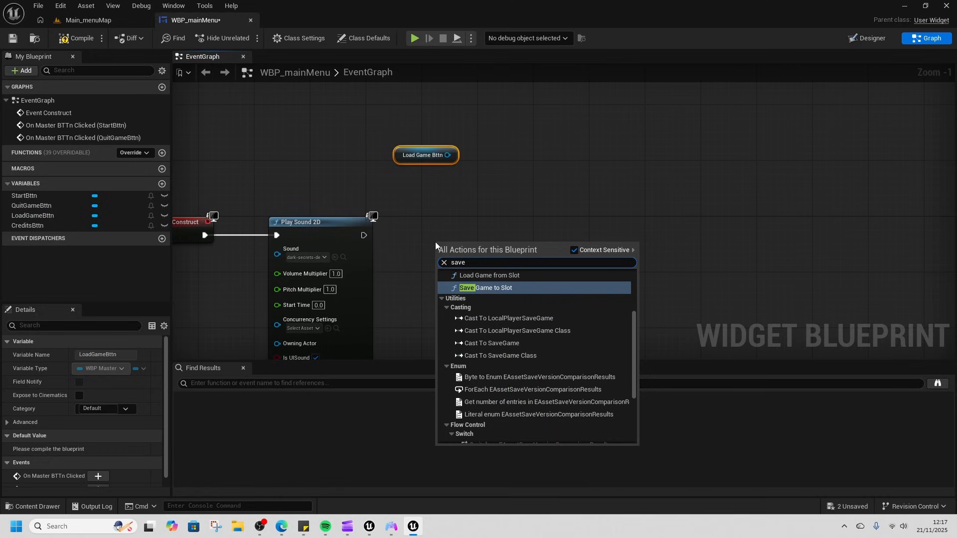
{"action": "scroll", "coordinate": [669, 349], "scroll_direction": "up", "scroll_amount": 1}
{"action": "scroll", "coordinate": [535, 344], "scroll_direction": "up", "scroll_amount": 3}
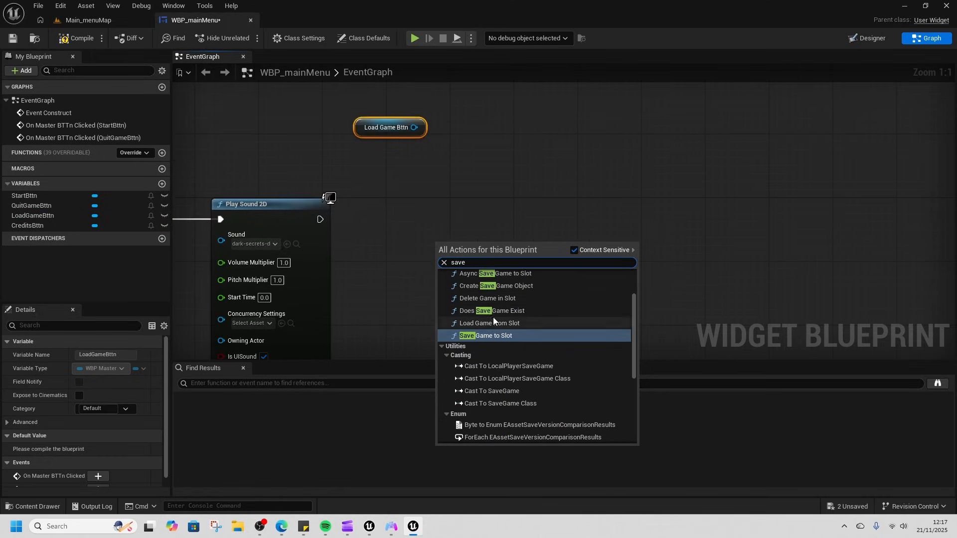
{"action": "left_click", "coordinate": [513, 311]}
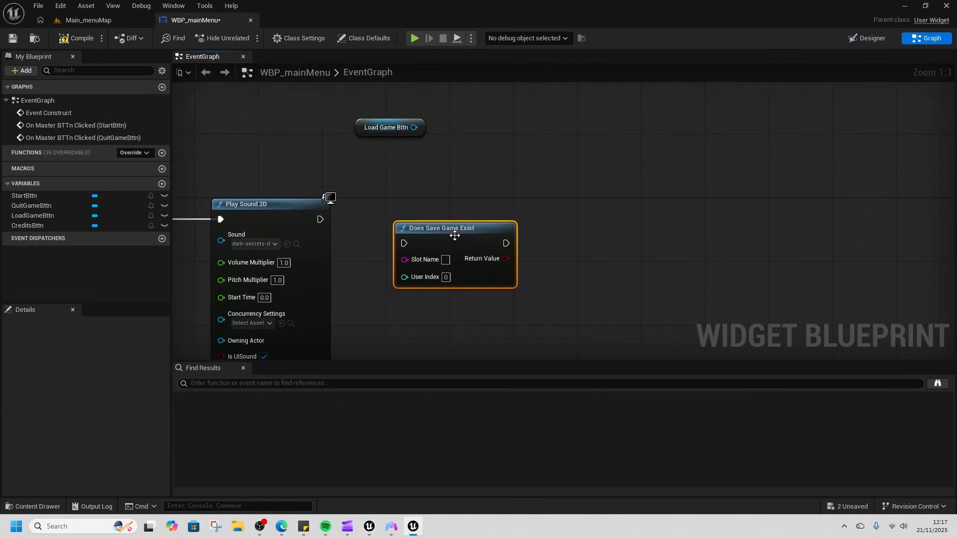
Step: Connect Play Sound 2D to the Does Save Game Exist node and set its slot name to slot1
{"action": "left_click_drag", "start_coordinate": [457, 236], "coordinate": [545, 220]}
{"action": "right_click_drag", "start_coordinate": [394, 202], "coordinate": [444, 201]}
{"action": "left_click_drag", "start_coordinate": [369, 220], "coordinate": [537, 209]}
{"action": "right_click_drag", "start_coordinate": [627, 244], "coordinate": [531, 248]}
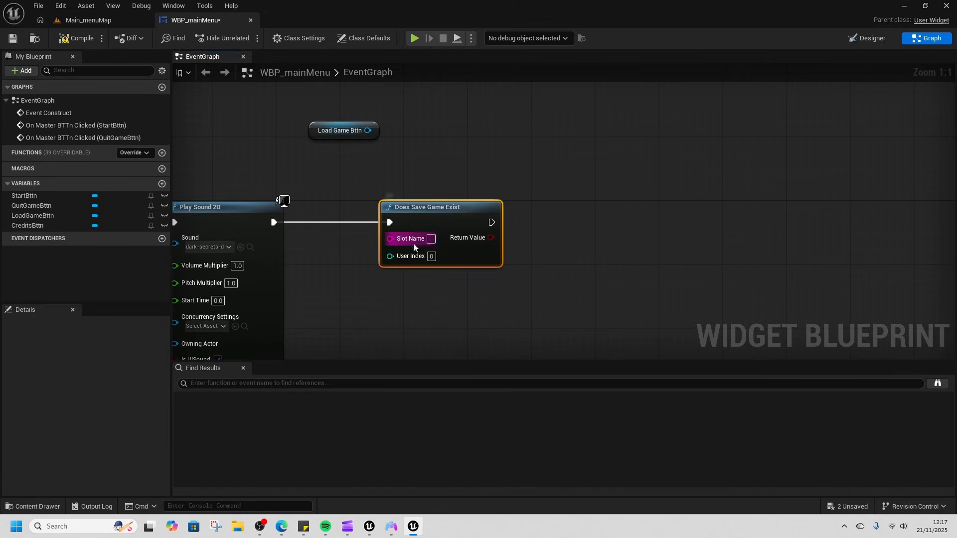
{"action": "type", "text": "slot1"}
{"action": "left_click", "coordinate": [531, 282]}
{"action": "left_click_drag", "start_coordinate": [496, 242], "coordinate": [614, 237]}
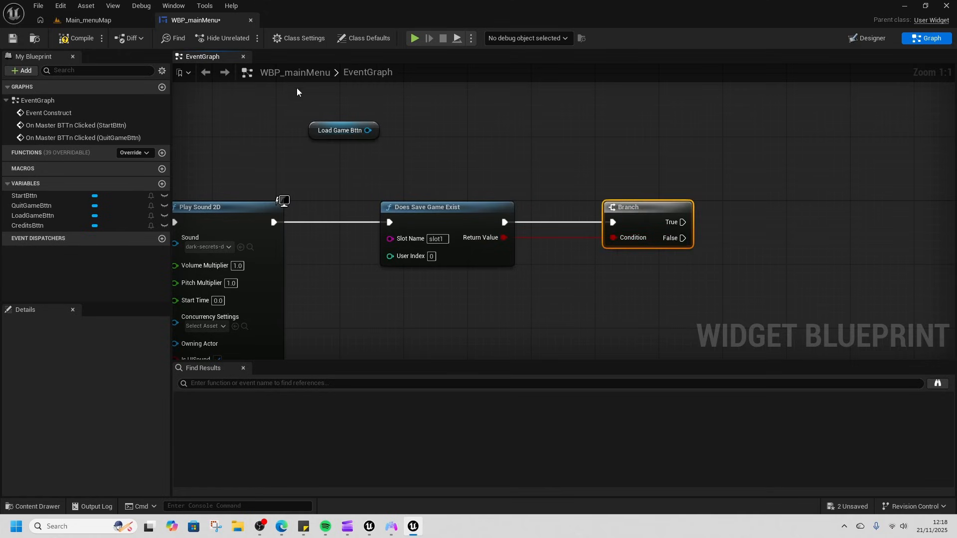
{"action": "left_click_drag", "start_coordinate": [313, 133], "coordinate": [659, 157]}
{"action": "right_click_drag", "start_coordinate": [735, 202], "coordinate": [588, 245]}
{"action": "left_click", "coordinate": [483, 265]}
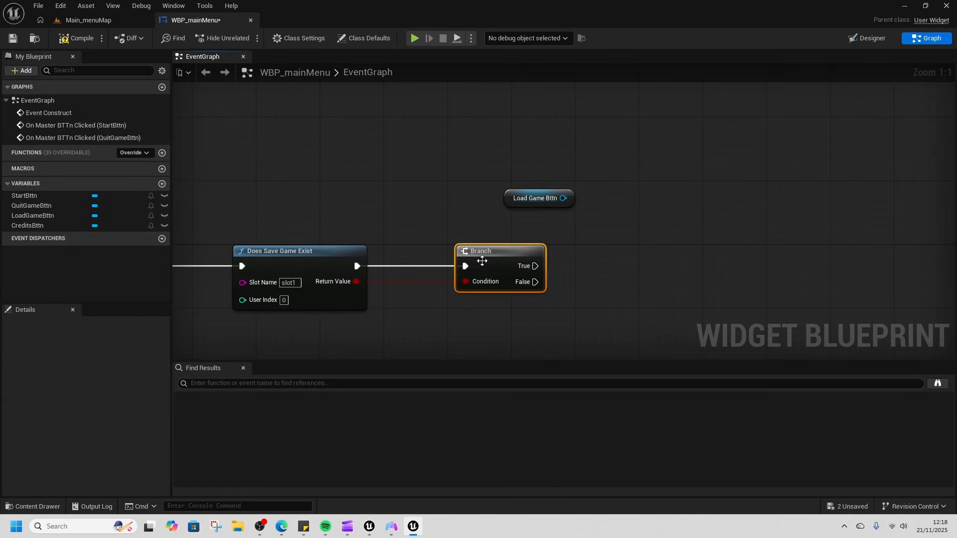
{"action": "left_click", "coordinate": [509, 198]}
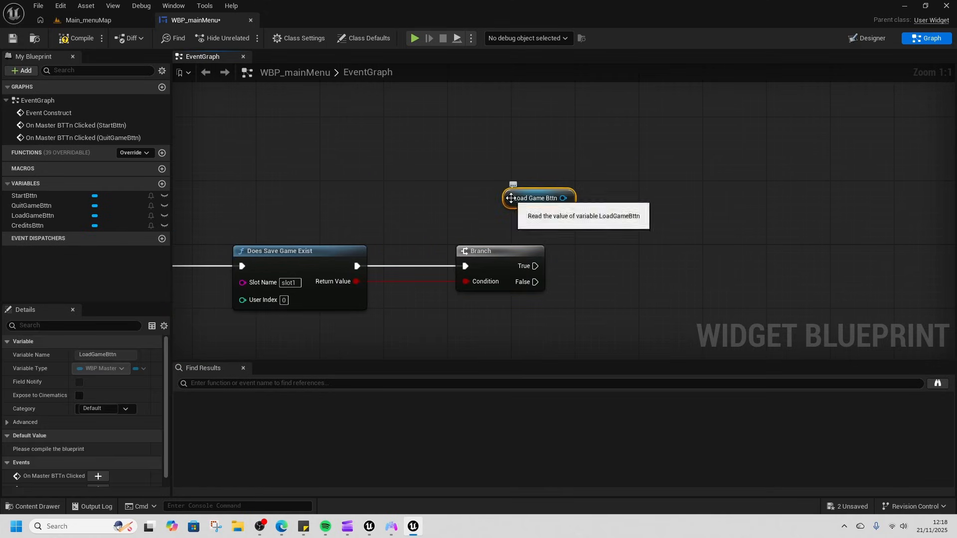
{"action": "left_click", "coordinate": [497, 255]}
{"action": "key", "text": "Delete"}
Step: Move the Load Game Bttn getter nearer the save check and add the widget function Set Visibility as a node from it
{"action": "left_click_drag", "start_coordinate": [508, 200], "coordinate": [474, 190]}
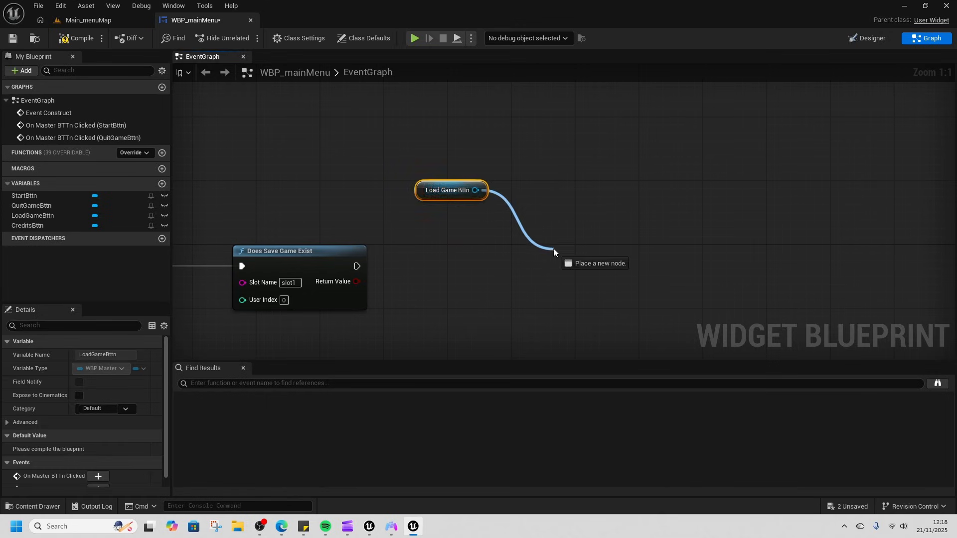
{"action": "left_click_drag", "start_coordinate": [554, 249], "coordinate": [553, 248]}
{"action": "type", "text": "set visi"}
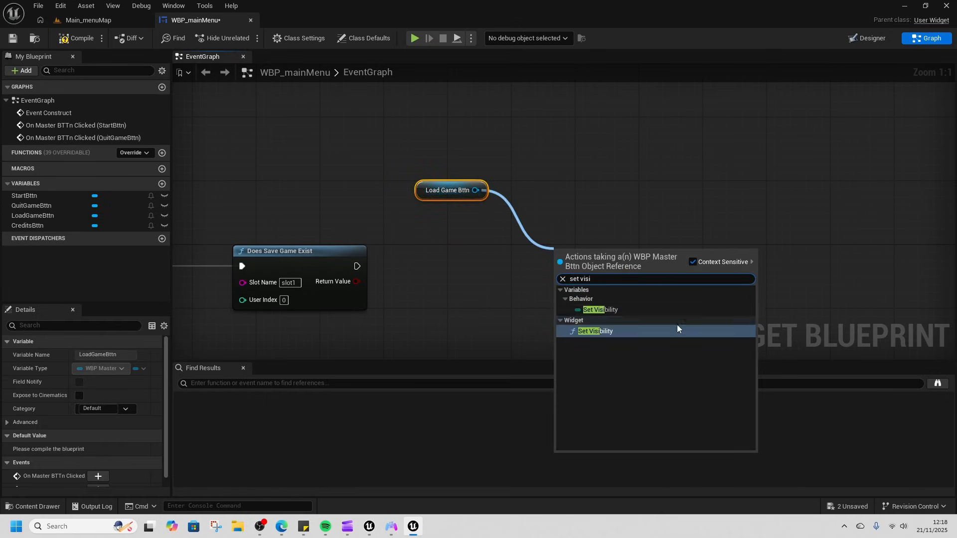
{"action": "left_click", "coordinate": [605, 331]}
Step: Feed In Visibility from a Select node indexed by Does Save Game Exist's Return Value, and link the check's execution output to Set Visibility
{"action": "left_click_drag", "start_coordinate": [563, 311], "coordinate": [484, 255]}
{"action": "type", "text": "sele"}
{"action": "left_click", "coordinate": [586, 330]}
{"action": "left_click_drag", "start_coordinate": [462, 330], "coordinate": [461, 331]}
{"action": "left_click_drag", "start_coordinate": [478, 250], "coordinate": [462, 291]}
{"action": "left_click_drag", "start_coordinate": [358, 267], "coordinate": [686, 256]}
Step: Set the Select node's False option to Hidden and compile the widget blueprint
{"action": "right_click_drag", "start_coordinate": [643, 311], "coordinate": [660, 234]}
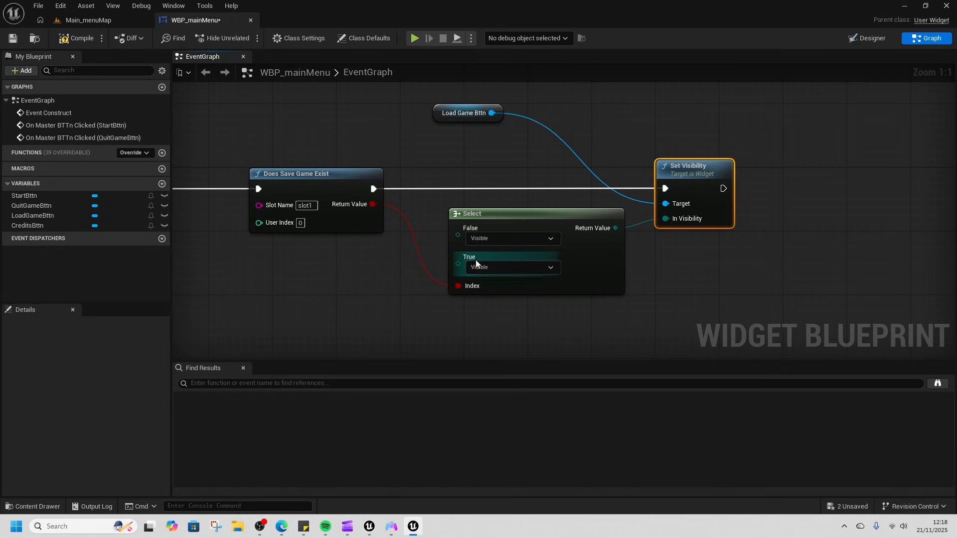
{"action": "left_click", "coordinate": [504, 238]}
{"action": "left_click", "coordinate": [479, 272]}
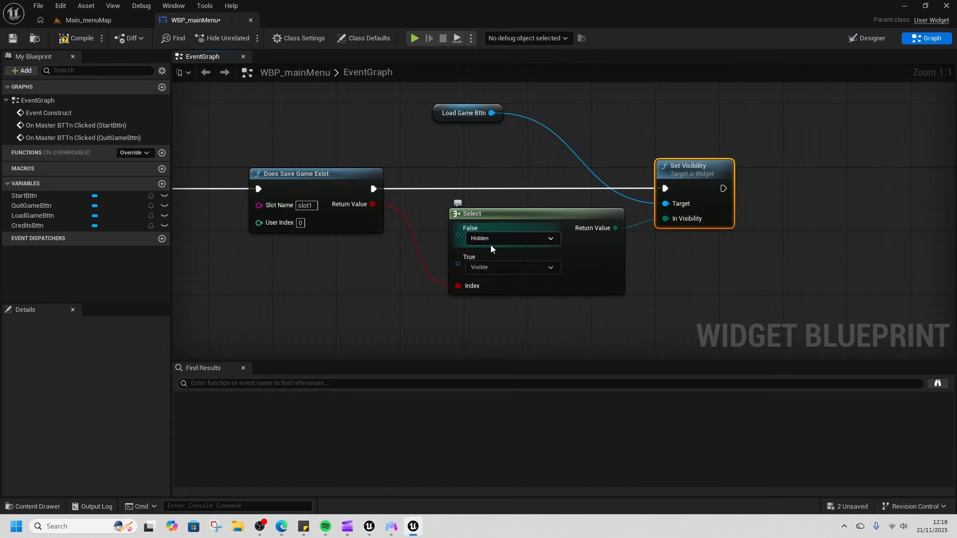
{"action": "left_click", "coordinate": [74, 43]}
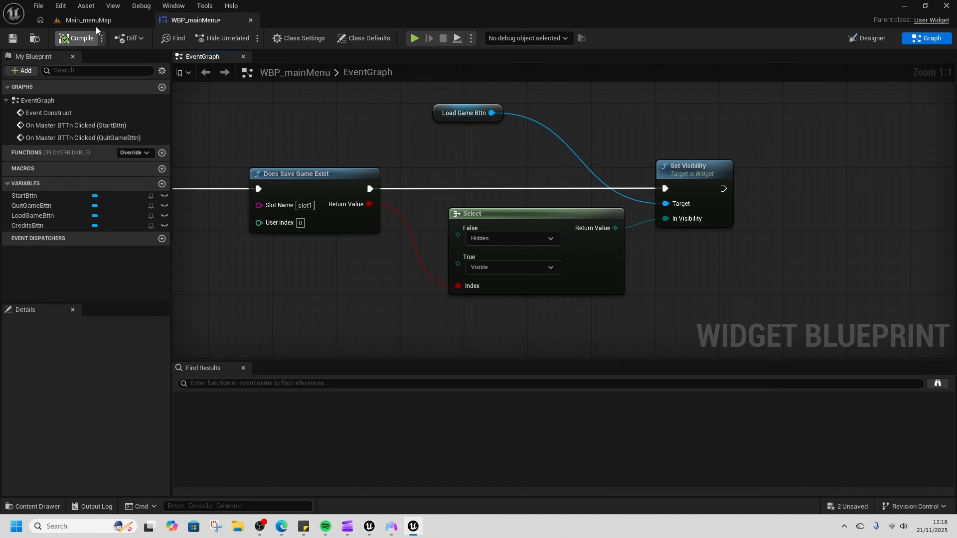
Step: Play-test Main_menuMap to check the Load Game button's visibility, and stop the session
{"action": "left_click", "coordinate": [90, 22]}
{"action": "left_click", "coordinate": [248, 38]}
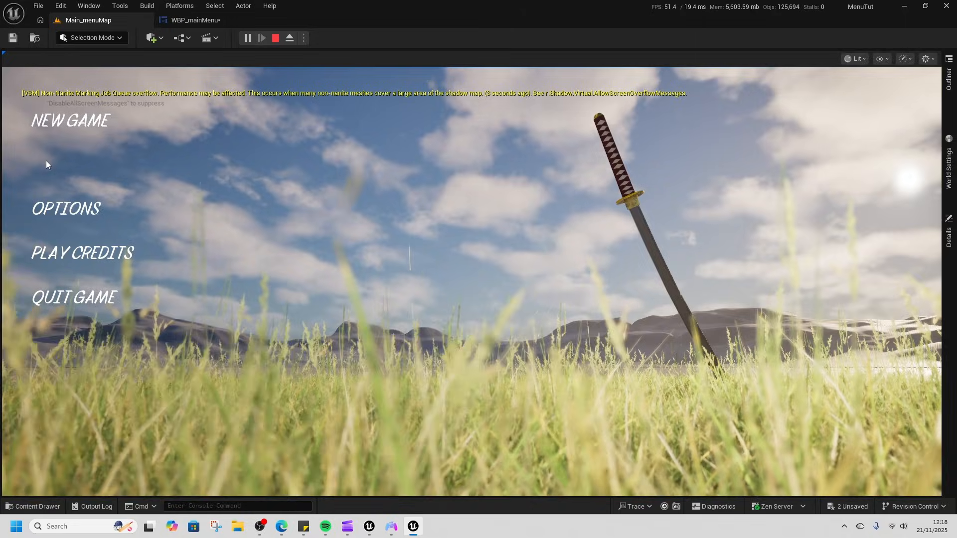
{"action": "left_click", "coordinate": [276, 37]}
Step: Set the Select node's False option to Collapsed in WBP_mainMenu and run a short play test of the menu
{"action": "left_click", "coordinate": [193, 20]}
{"action": "left_click", "coordinate": [490, 237]}
{"action": "left_click", "coordinate": [492, 262]}
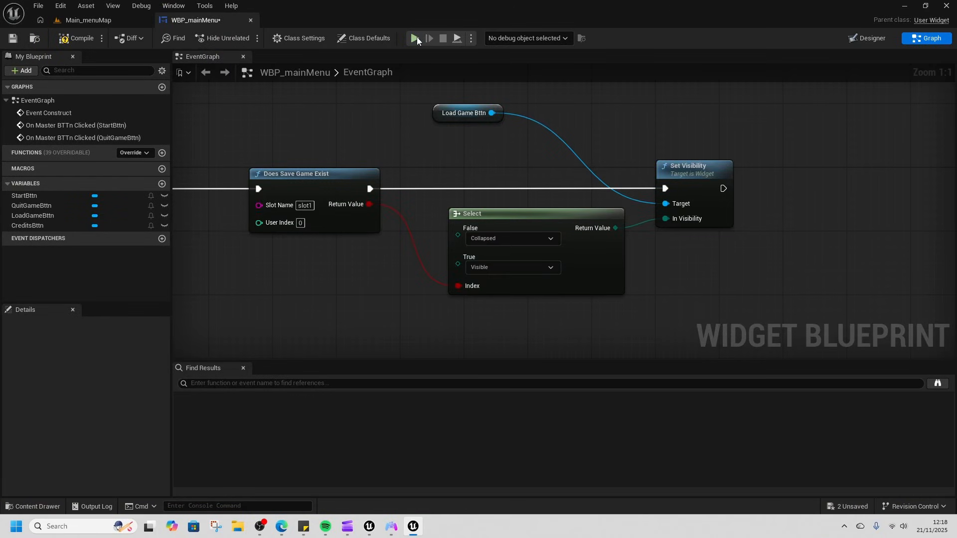
{"action": "key", "text": "alt+p"}
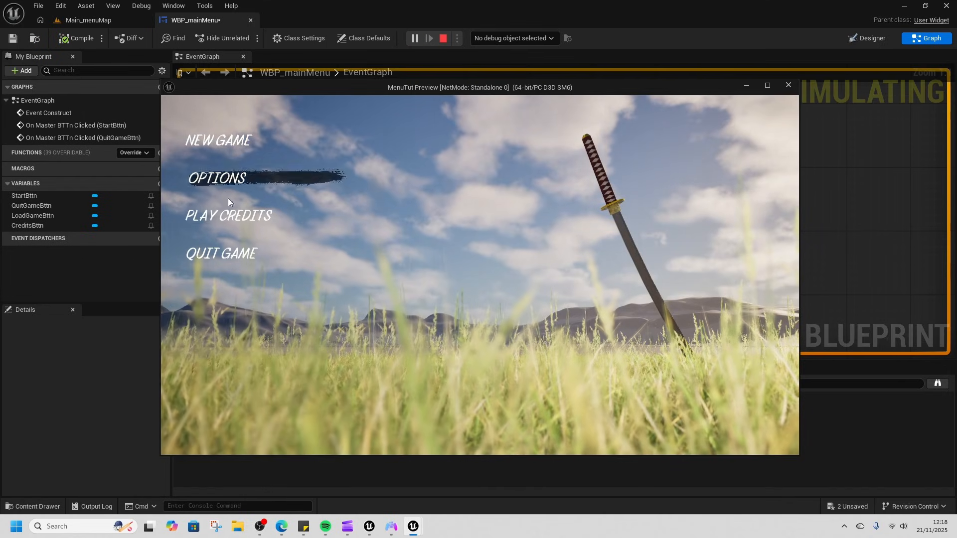
{"action": "left_click", "coordinate": [442, 38]}
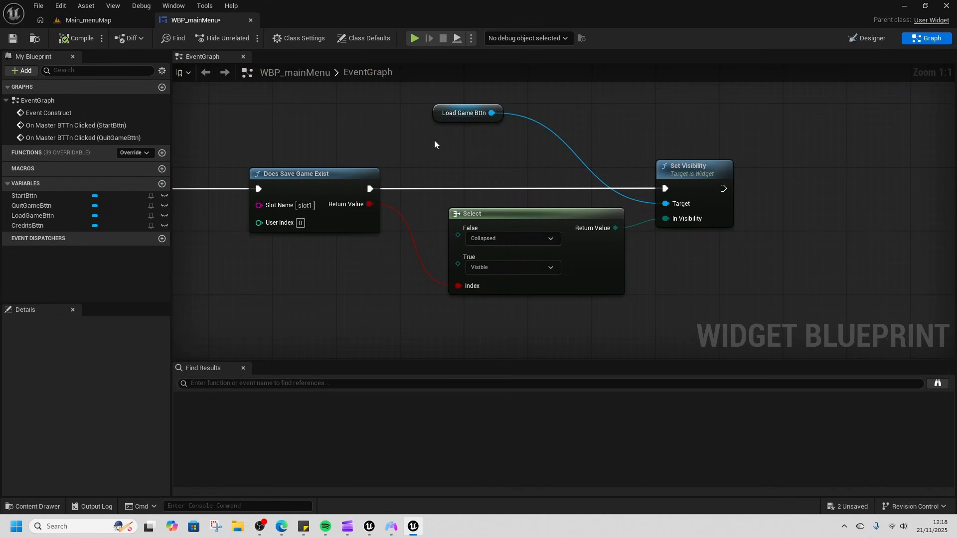
Step: Show WBP_mainMenu in the designer and inspect its Options and Play Credits buttons
{"action": "left_click", "coordinate": [93, 19]}
{"action": "left_click", "coordinate": [191, 20]}
{"action": "left_click", "coordinate": [869, 38]}
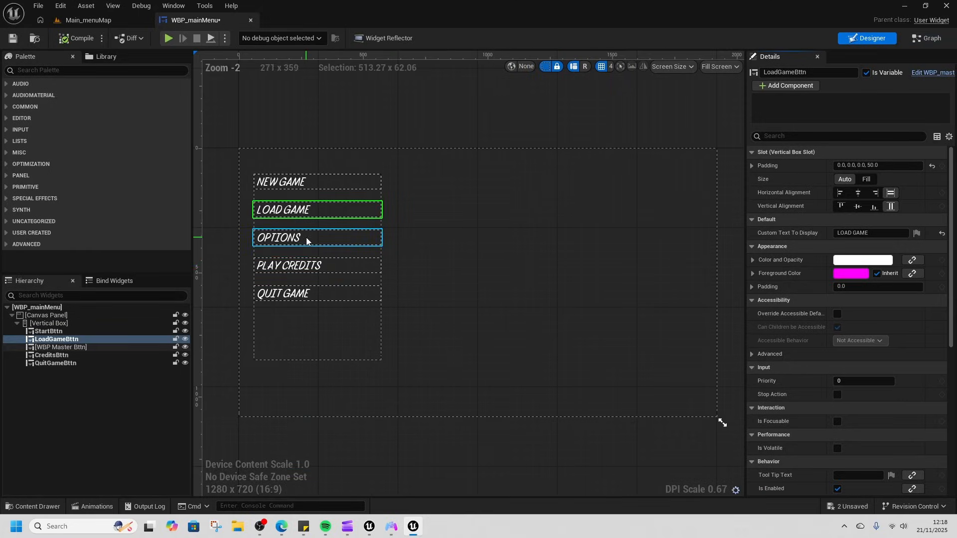
{"action": "left_click", "coordinate": [319, 242]}
{"action": "left_click", "coordinate": [332, 267]}
{"action": "left_click", "coordinate": [348, 240]}
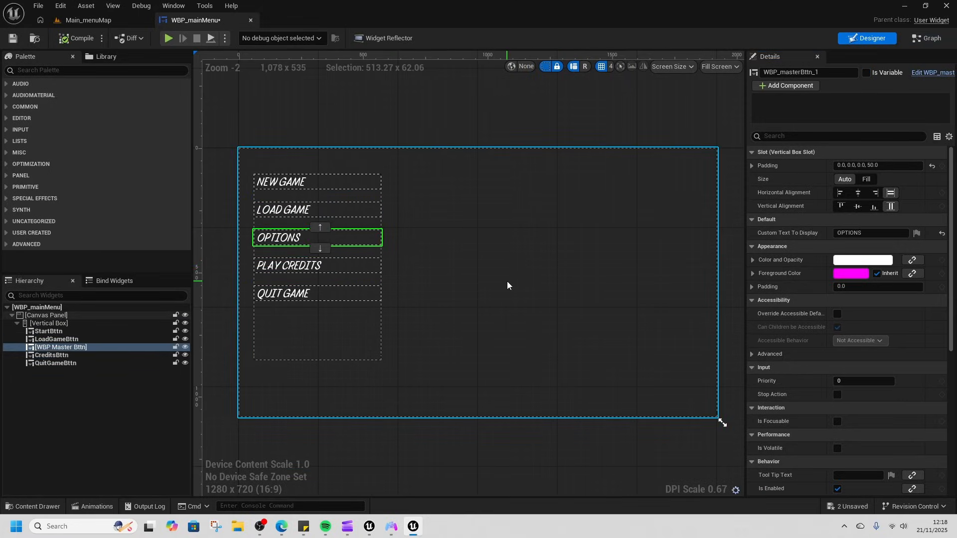
Step: Create a widget blueprint named WBP_credits in the Widgets folder
{"action": "key", "text": "ctrl+space"}
{"action": "left_click", "coordinate": [366, 418]}
{"action": "right_click", "coordinate": [363, 422]}
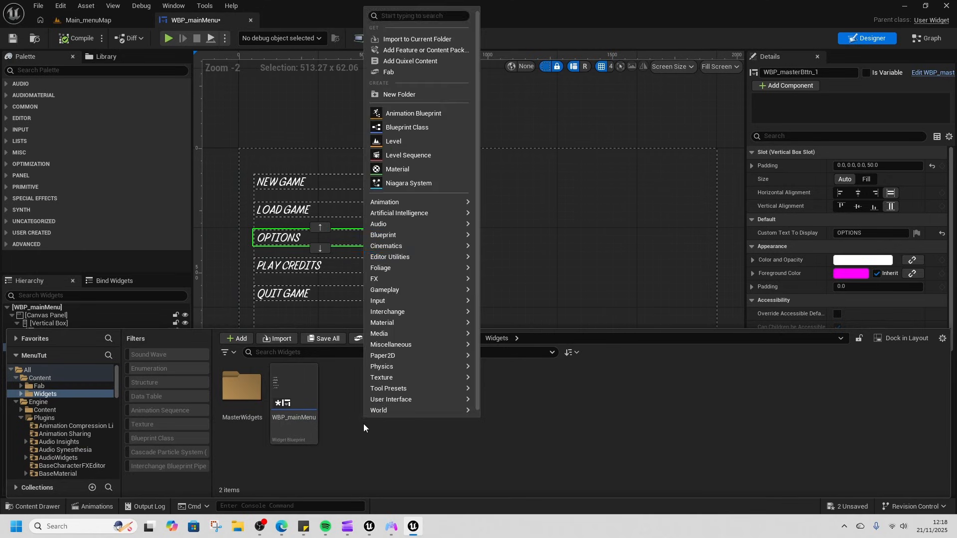
{"action": "mouse_move", "coordinate": [408, 400]}
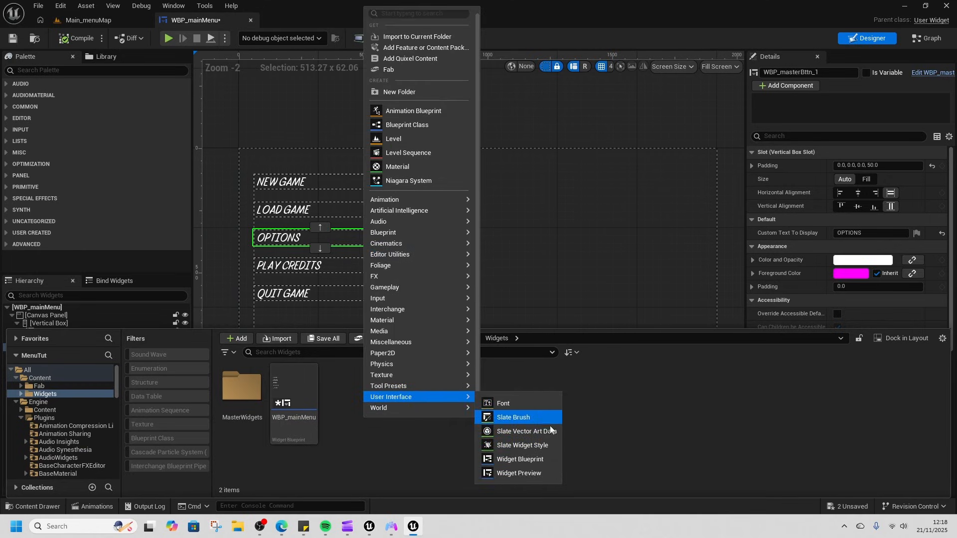
{"action": "left_click", "coordinate": [534, 456]}
{"action": "left_click", "coordinate": [393, 194]}
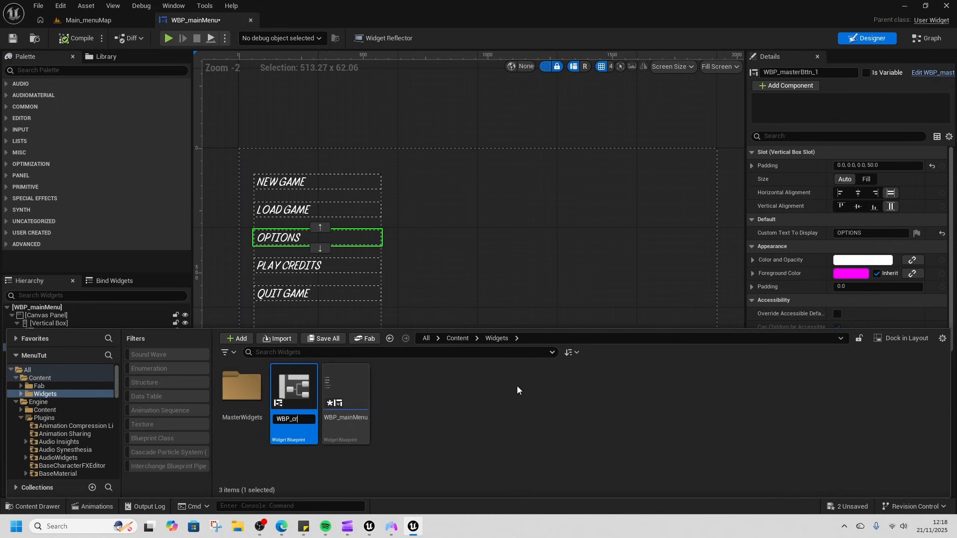
{"action": "key", "text": "Return"}
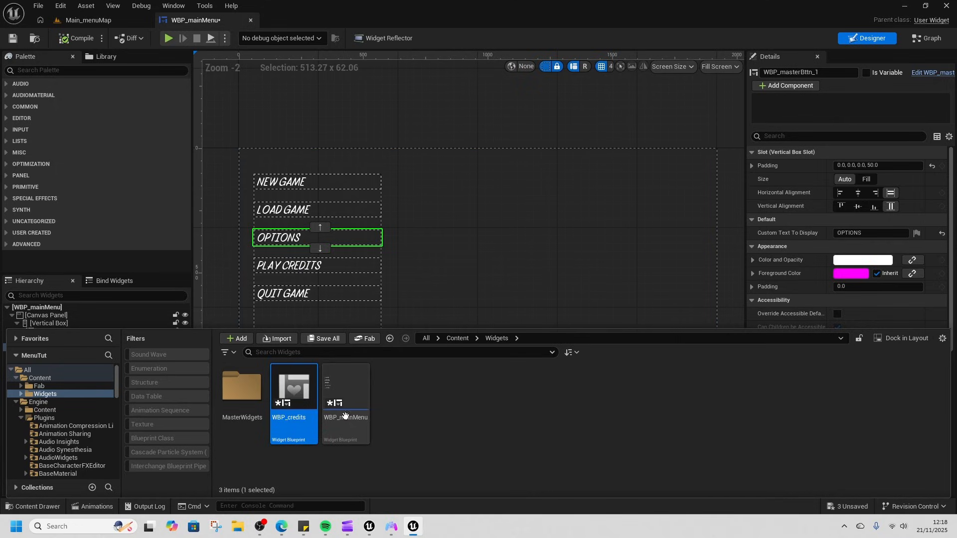
Step: Open WBP_credits and add a Canvas Panel as its root widget
{"action": "double_click", "coordinate": [293, 399]}
{"action": "left_click", "coordinate": [75, 70]}
{"action": "type", "text": "canvas"}
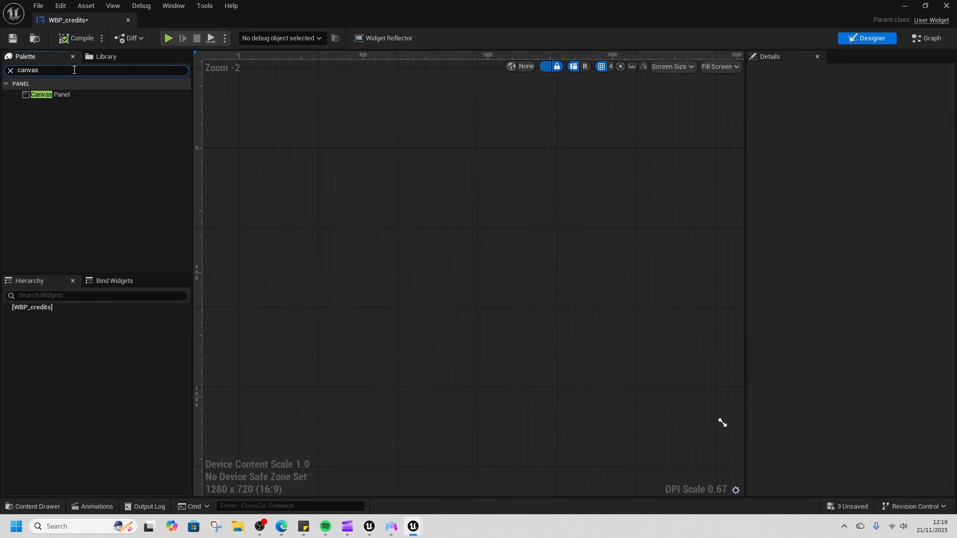
{"action": "left_click_drag", "start_coordinate": [55, 95], "coordinate": [58, 307]}
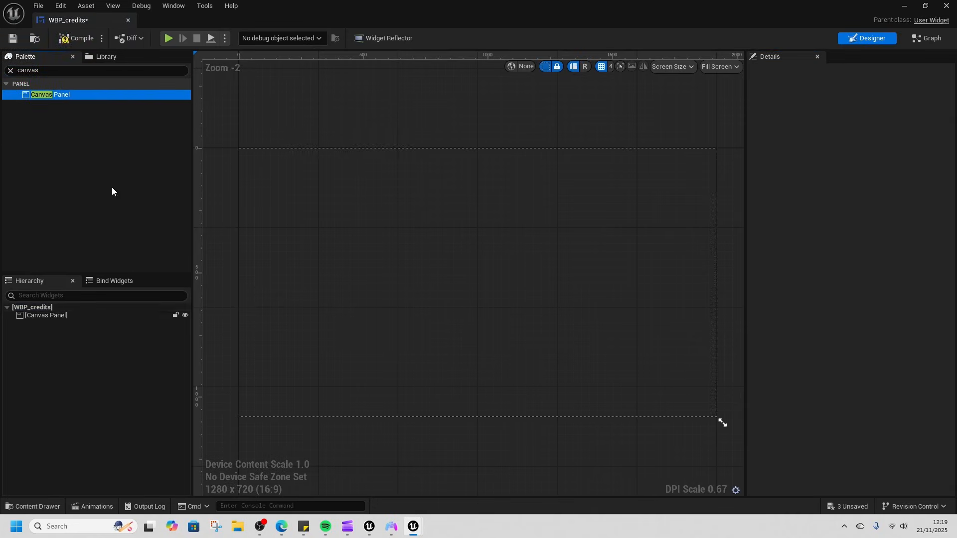
Step: Add a WBP Master Text widget about 1235 by 895 to the middle of the credits canvas
{"action": "left_click", "coordinate": [50, 72]}
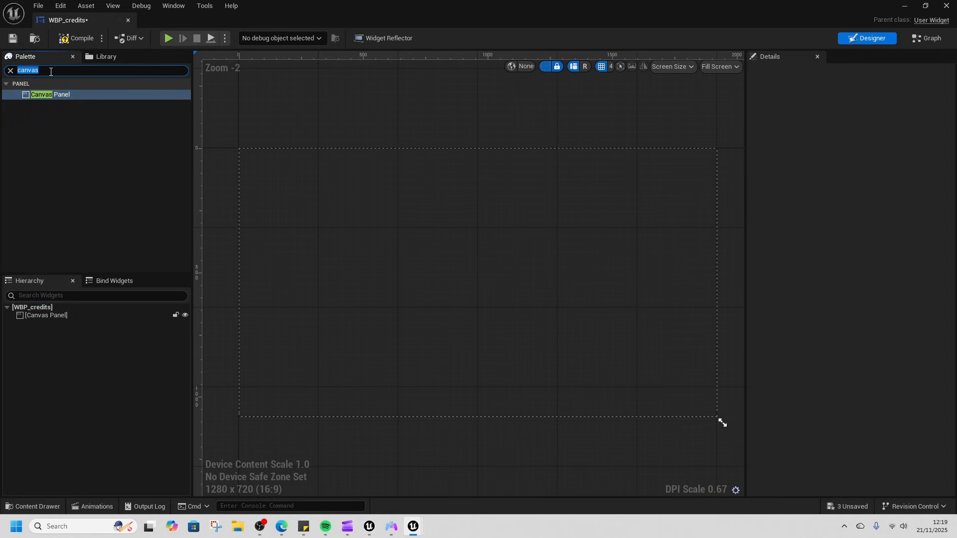
{"action": "type", "text": "master"}
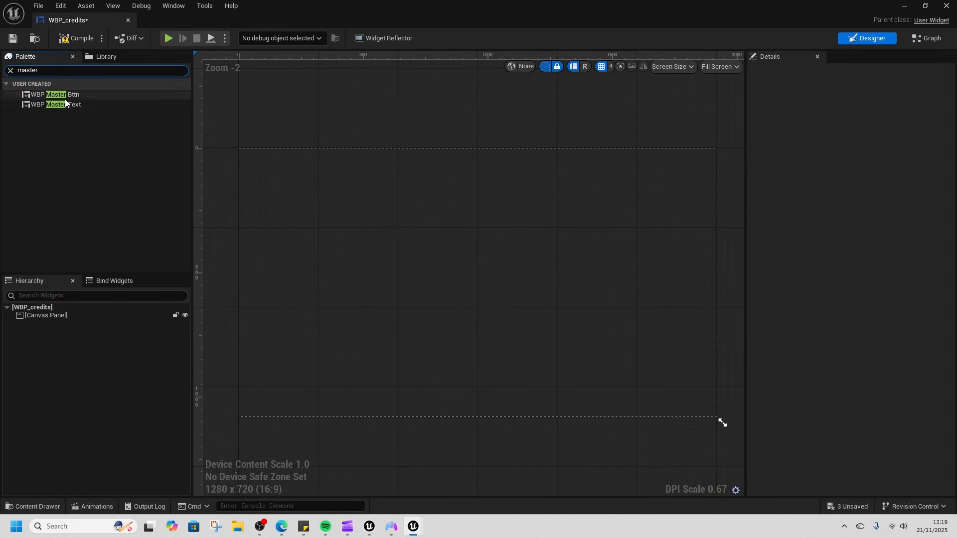
{"action": "left_click_drag", "start_coordinate": [68, 106], "coordinate": [653, 389]}
{"action": "left_click_drag", "start_coordinate": [476, 301], "coordinate": [478, 302]}
{"action": "left_click_drag", "start_coordinate": [615, 380], "coordinate": [627, 389]}
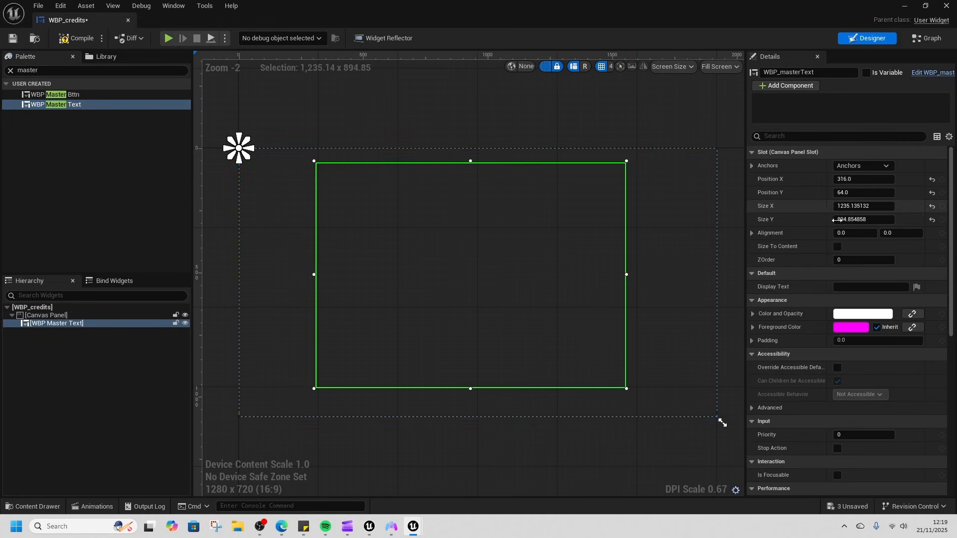
Step: Set the text widget's display text to "Craeted by" and shrink it to about 270 by 86 at the canvas's top centre
{"action": "left_click", "coordinate": [861, 288]}
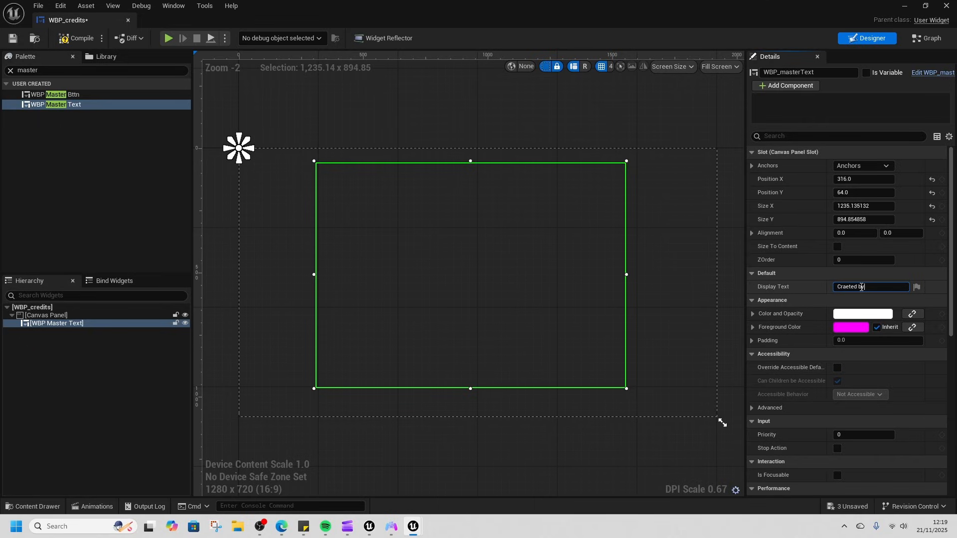
{"action": "left_click", "coordinate": [484, 382]}
{"action": "left_click_drag", "start_coordinate": [472, 389], "coordinate": [470, 188]}
{"action": "left_click_drag", "start_coordinate": [625, 176], "coordinate": [463, 176]}
Step: Duplicate the "Craeted by" text, place the copy just below it, and set its display text to "Zero2gameDev"
{"action": "key", "text": "ctrl+d"}
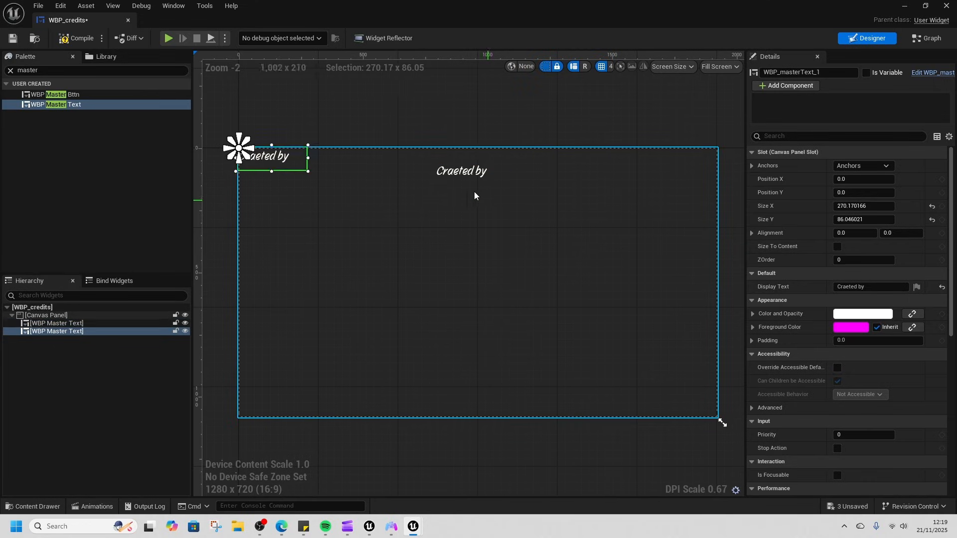
{"action": "left_click_drag", "start_coordinate": [274, 157], "coordinate": [632, 233]}
{"action": "left_click", "coordinate": [858, 287]}
{"action": "type", "text": "Zero2gameDev"}
{"action": "key", "text": "Return"}
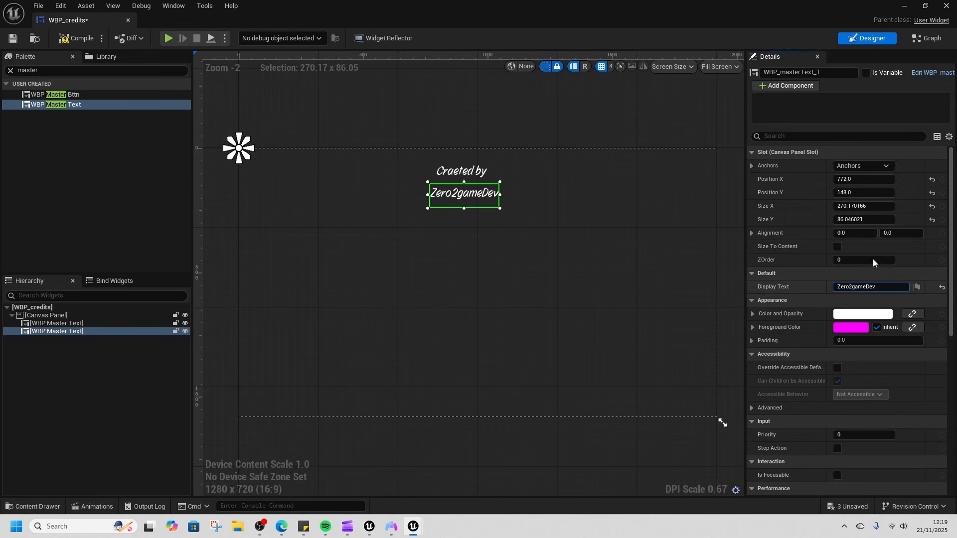
{"action": "left_click", "coordinate": [479, 274]}
Step: Duplicate the "Craeted by" text, place the copy near mid-canvas, and set its display text to "Thanks for watching"
{"action": "left_click", "coordinate": [465, 194]}
{"action": "left_click", "coordinate": [462, 173]}
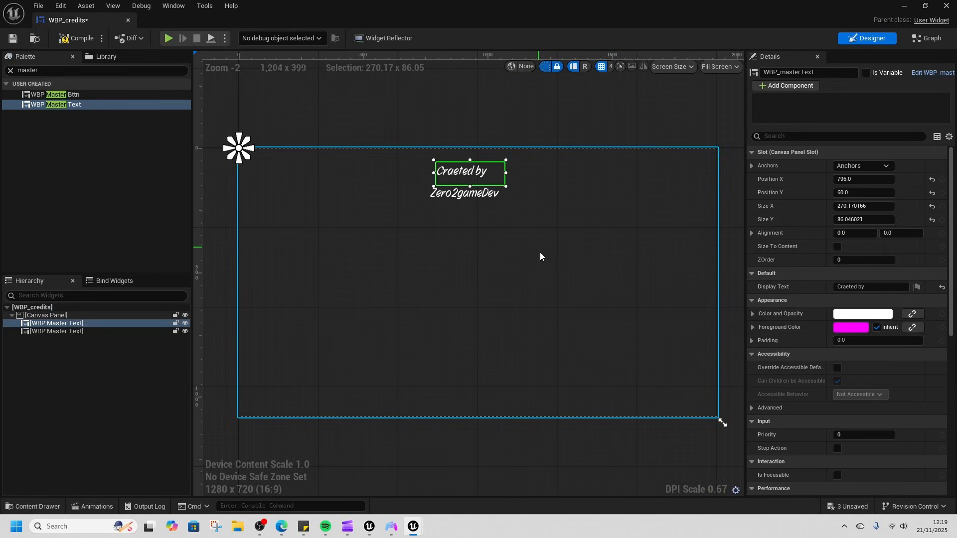
{"action": "key", "text": "ctrl+d"}
{"action": "left_click_drag", "start_coordinate": [285, 163], "coordinate": [478, 263]}
{"action": "left_click", "coordinate": [868, 285]}
{"action": "type", "text": "Than"}
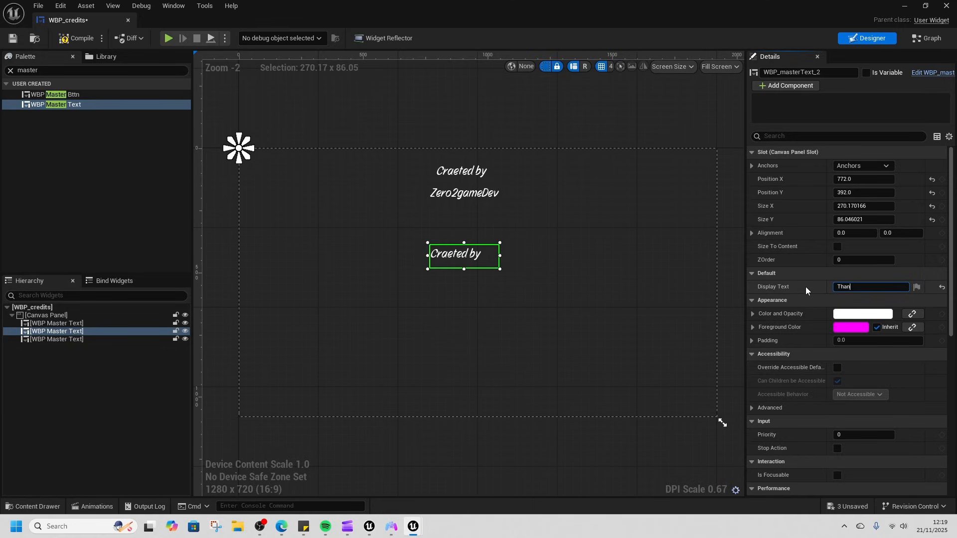
{"action": "type", "text": "ks for watching"}
{"action": "key", "text": "Return"}
Step: Duplicate the "Thanks for watching" text, place the copy directly beneath it, and set its display text to "Please Subscruibe"
{"action": "left_click", "coordinate": [456, 272]}
{"action": "left_click", "coordinate": [466, 258]}
{"action": "key", "text": "ctrl+d"}
{"action": "left_click_drag", "start_coordinate": [287, 162], "coordinate": [473, 278]}
{"action": "left_click", "coordinate": [791, 286]}
{"action": "type", "text": "Please "}
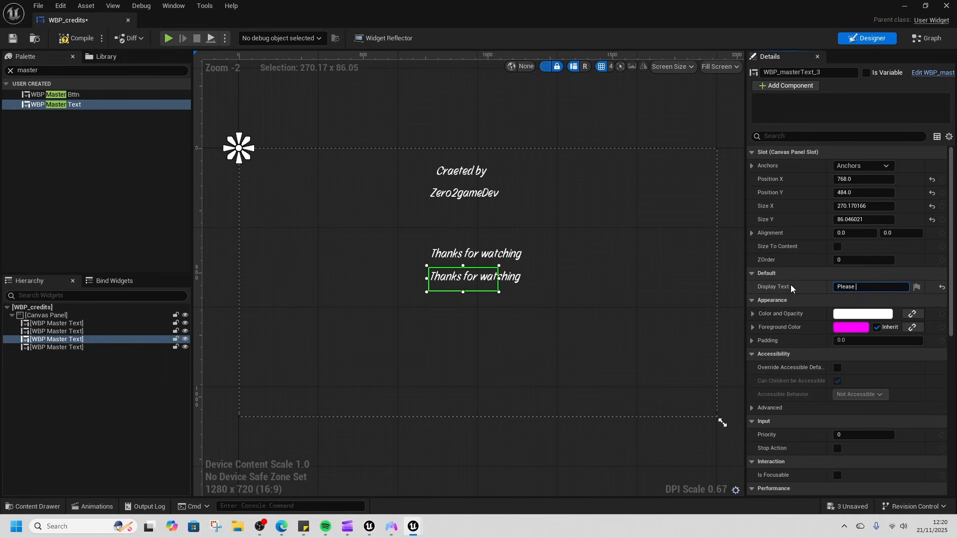
{"action": "type", "text": "Subscruibe"}
{"action": "key", "text": "Return"}
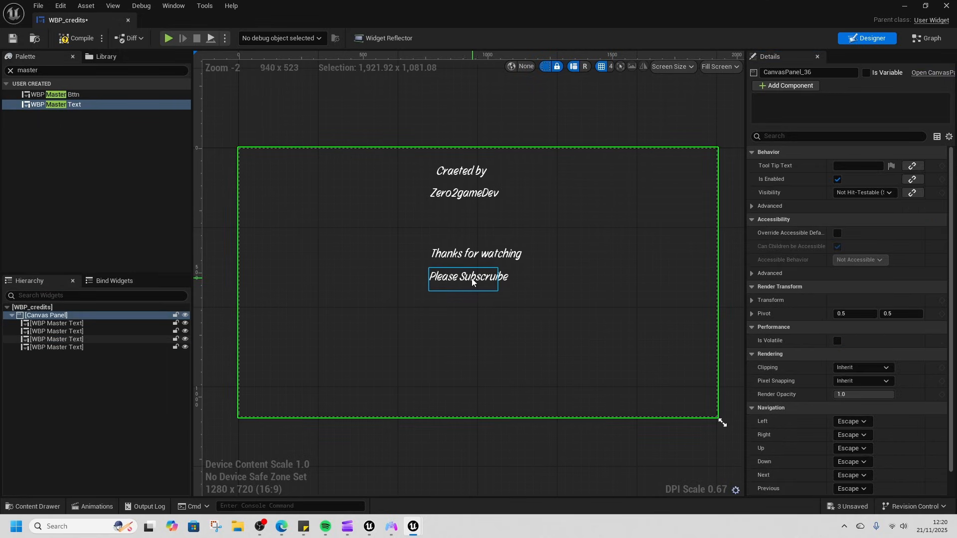
Step: Shift the "Thanks for watching" text slightly left to centre it over the line below, and close WBP_credits
{"action": "left_click", "coordinate": [481, 255]}
{"action": "left_click_drag", "start_coordinate": [488, 255], "coordinate": [479, 255]}
{"action": "left_click", "coordinate": [372, 174]}
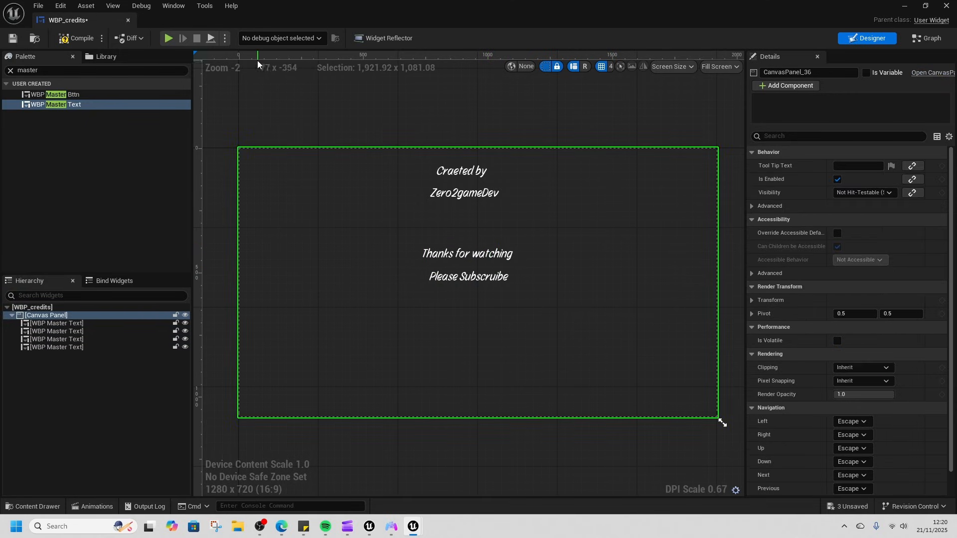
{"action": "left_click", "coordinate": [128, 20]}
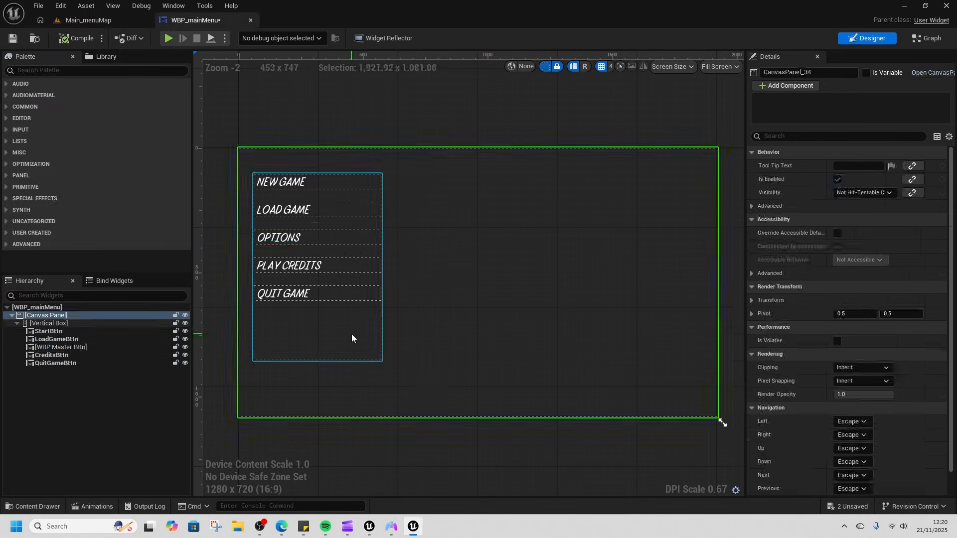
Step: Wrap the main menu's Vertical Box with a Widget Switcher and collapse the box's entry in the widget hierarchy
{"action": "left_click", "coordinate": [63, 325]}
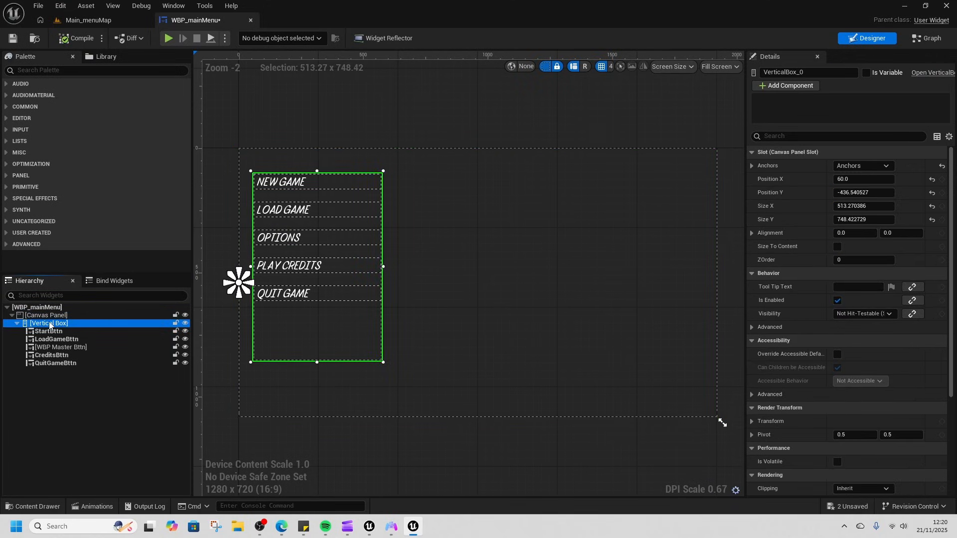
{"action": "right_click", "coordinate": [49, 325]}
{"action": "mouse_move", "coordinate": [92, 430]}
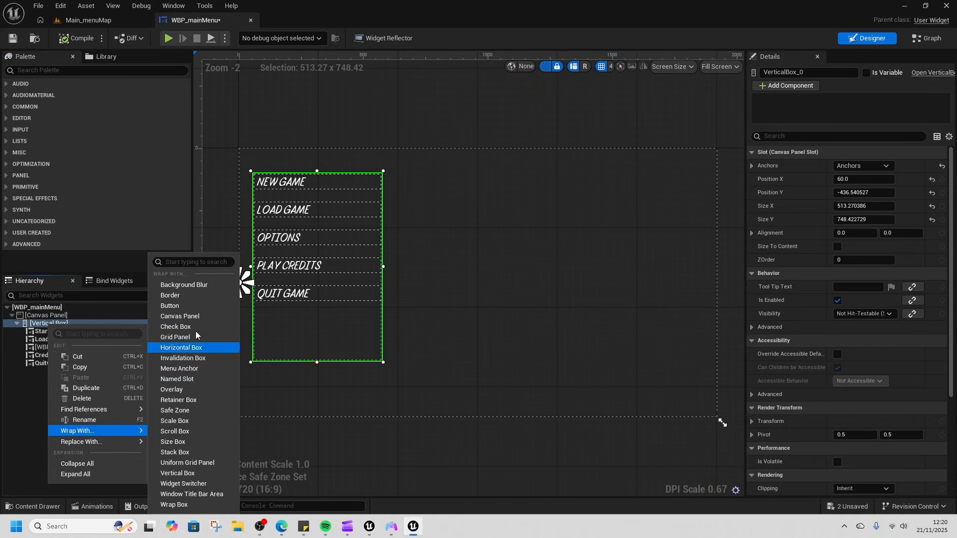
{"action": "left_click", "coordinate": [193, 481]}
{"action": "left_click", "coordinate": [22, 331]}
Step: Find the WBP Credits widget and add it inside the Widget Switcher, below the Vertical Box
{"action": "left_click", "coordinate": [64, 72]}
{"action": "type", "text": "credi"}
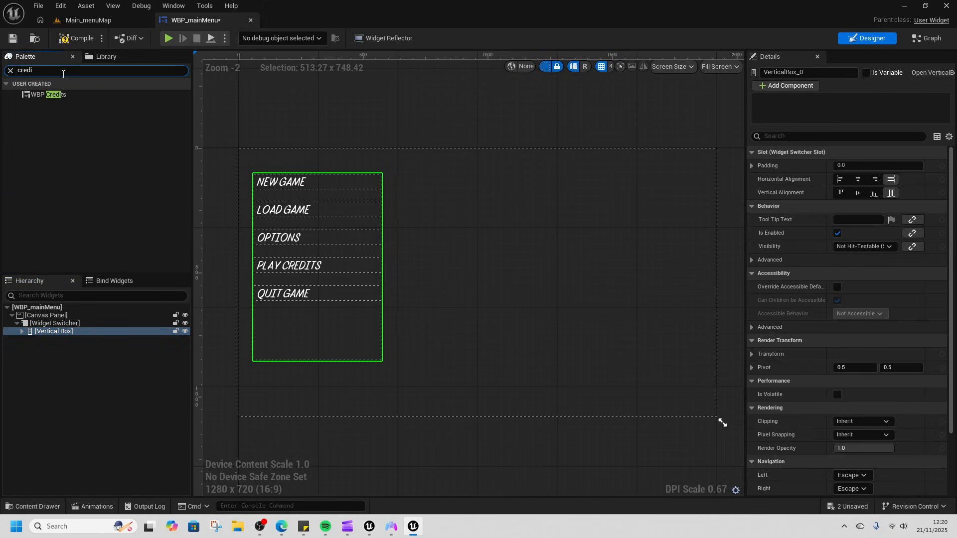
{"action": "left_click_drag", "start_coordinate": [60, 94], "coordinate": [63, 324]}
{"action": "left_click", "coordinate": [62, 340]}
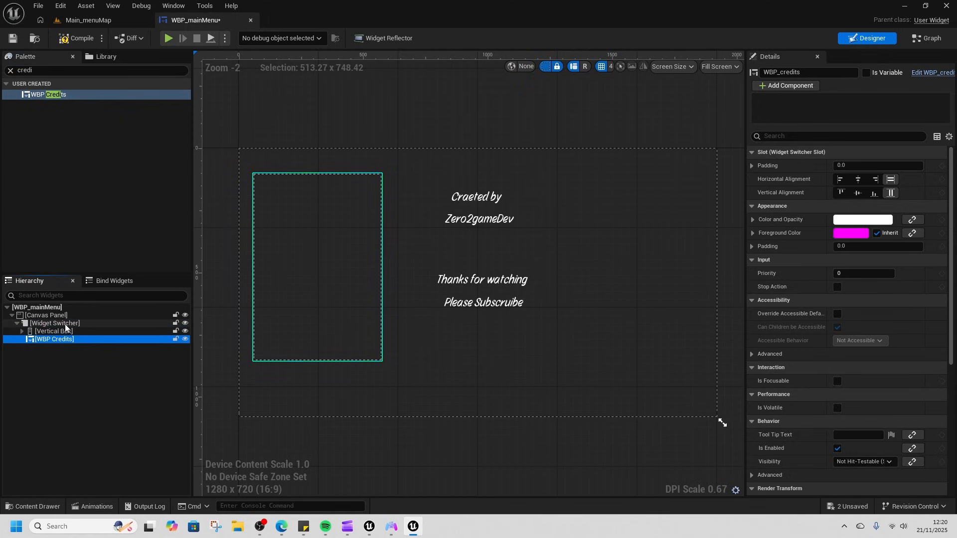
Step: Examine how the Widget Switcher previews its two children, alternating between the Vertical Box and WBP Credits
{"action": "left_click", "coordinate": [62, 330]}
{"action": "left_click", "coordinate": [61, 324]}
{"action": "left_click", "coordinate": [70, 340]}
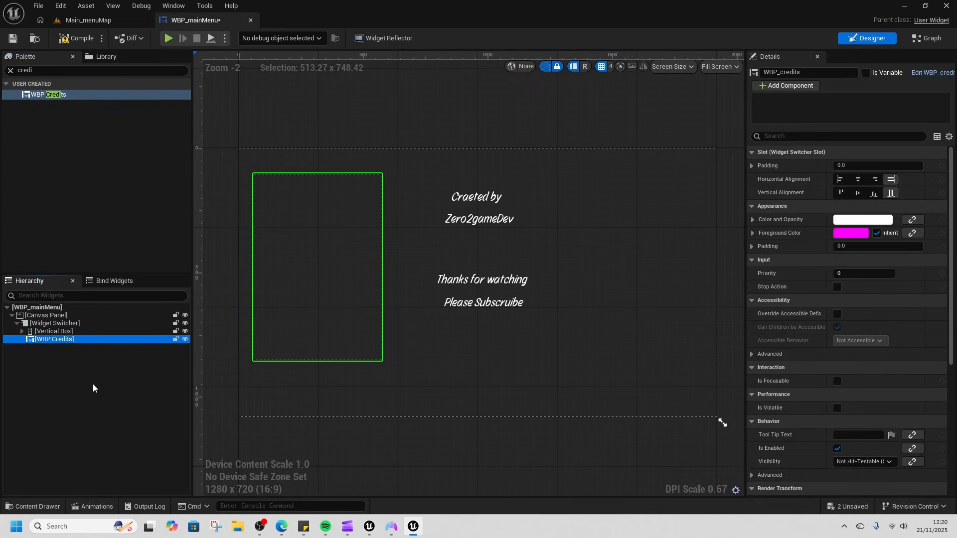
{"action": "left_click", "coordinate": [89, 378]}
{"action": "left_click", "coordinate": [48, 332]}
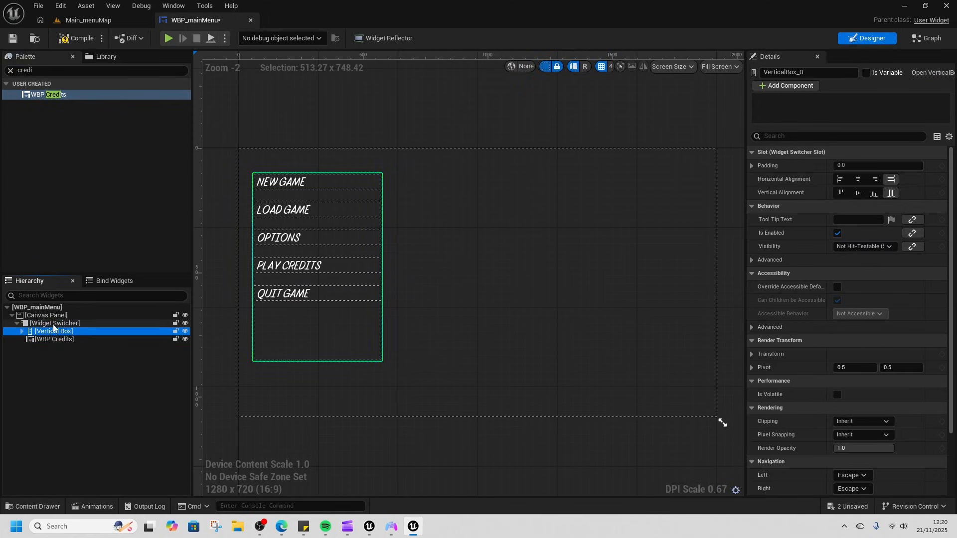
{"action": "left_click", "coordinate": [60, 324]}
{"action": "left_click", "coordinate": [59, 340]}
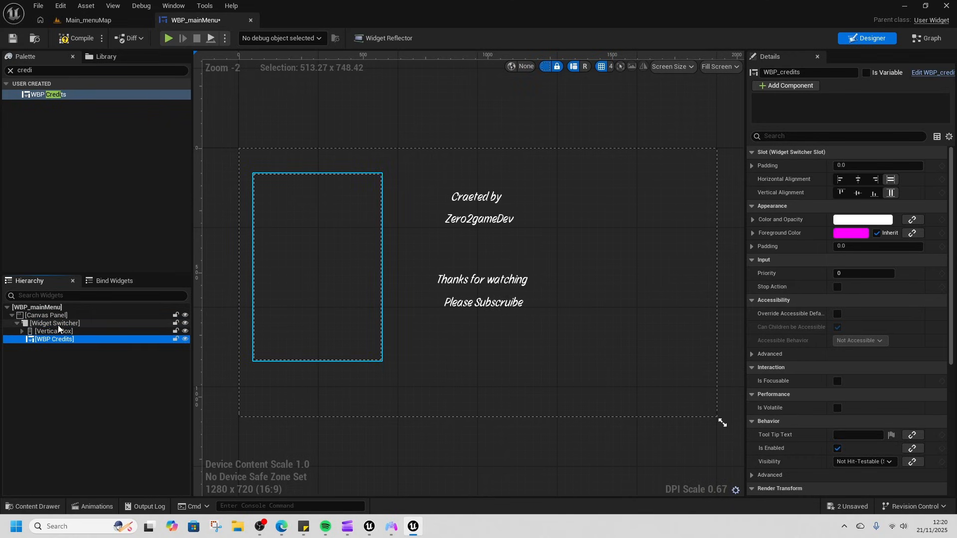
{"action": "left_click", "coordinate": [59, 324]}
{"action": "left_click", "coordinate": [55, 332]}
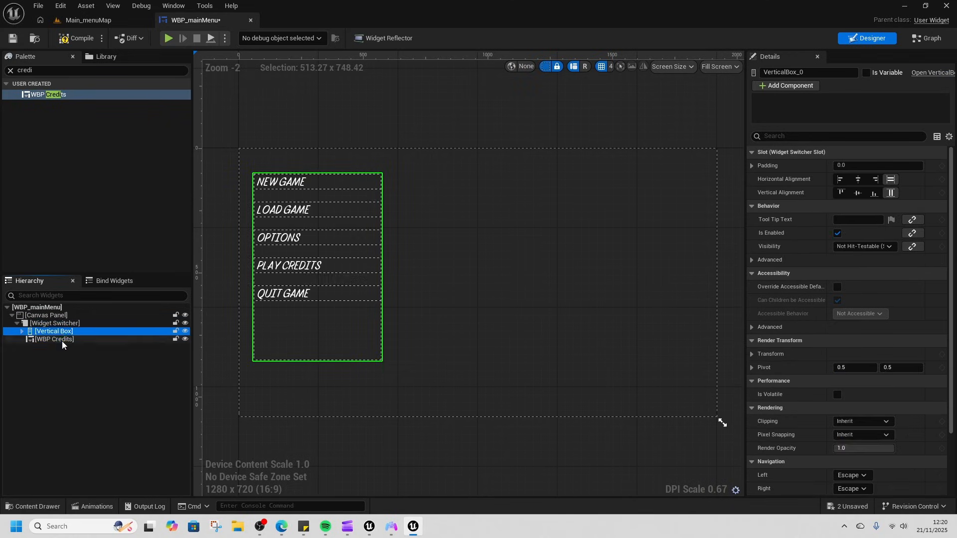
{"action": "left_click", "coordinate": [59, 340]}
{"action": "left_click", "coordinate": [60, 324]}
{"action": "left_click", "coordinate": [61, 338]}
{"action": "left_click", "coordinate": [63, 324]}
{"action": "left_click", "coordinate": [62, 333]}
{"action": "left_click", "coordinate": [62, 323]}
{"action": "left_click", "coordinate": [61, 339]}
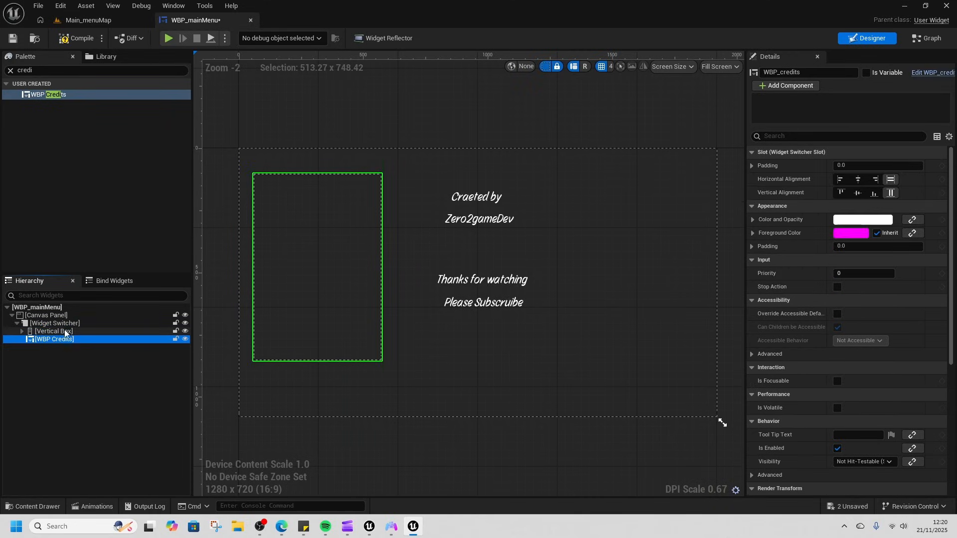
{"action": "left_click", "coordinate": [62, 324]}
{"action": "left_click", "coordinate": [61, 339]}
{"action": "left_click", "coordinate": [62, 331]}
{"action": "left_click", "coordinate": [62, 324]}
{"action": "left_click", "coordinate": [61, 339]}
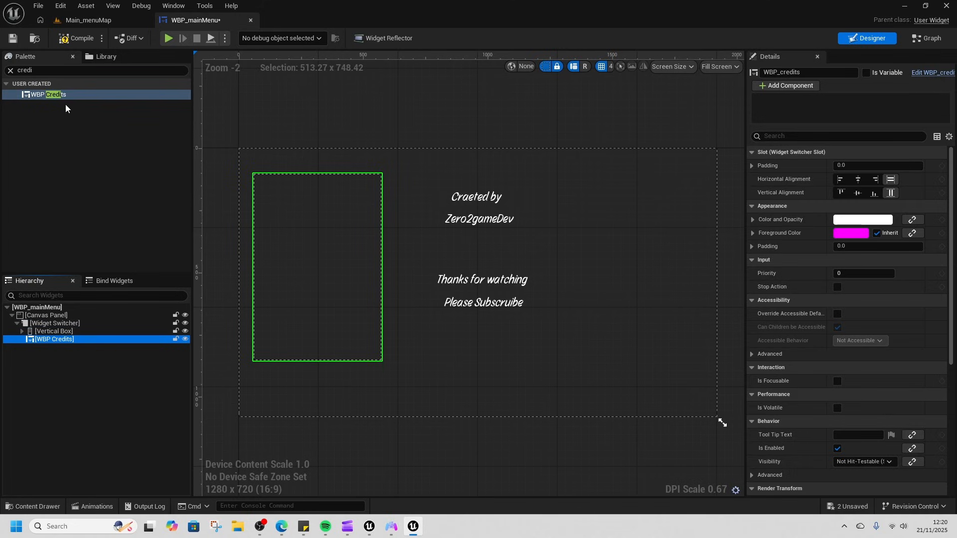
Step: Add a WBP Master Bttn directly to the Canvas Panel and place it near the canvas's bottom centre, at about X 884, Y 968
{"action": "left_click_drag", "start_coordinate": [47, 70], "coordinate": [1, 74]}
{"action": "type", "text": "master"}
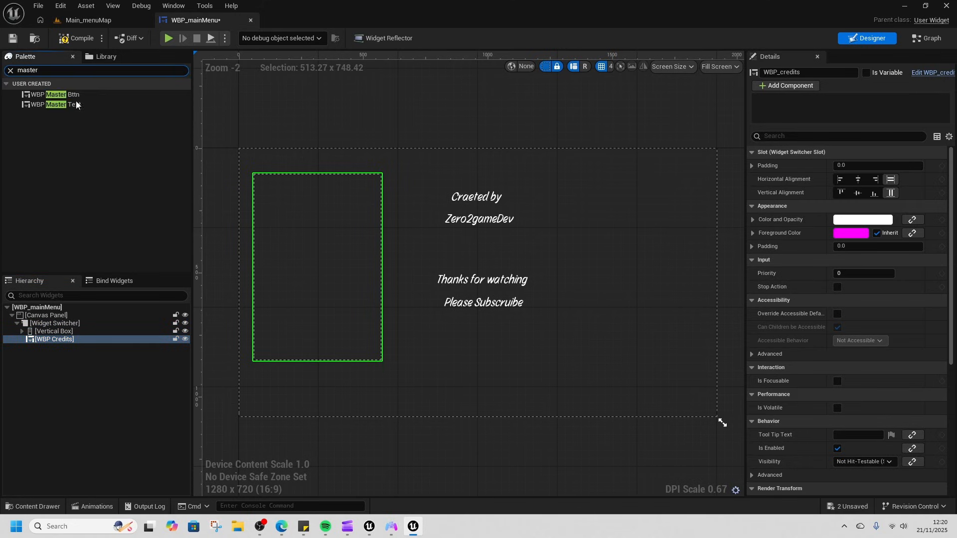
{"action": "left_click_drag", "start_coordinate": [71, 94], "coordinate": [52, 348]}
{"action": "left_click_drag", "start_coordinate": [265, 157], "coordinate": [482, 400]}
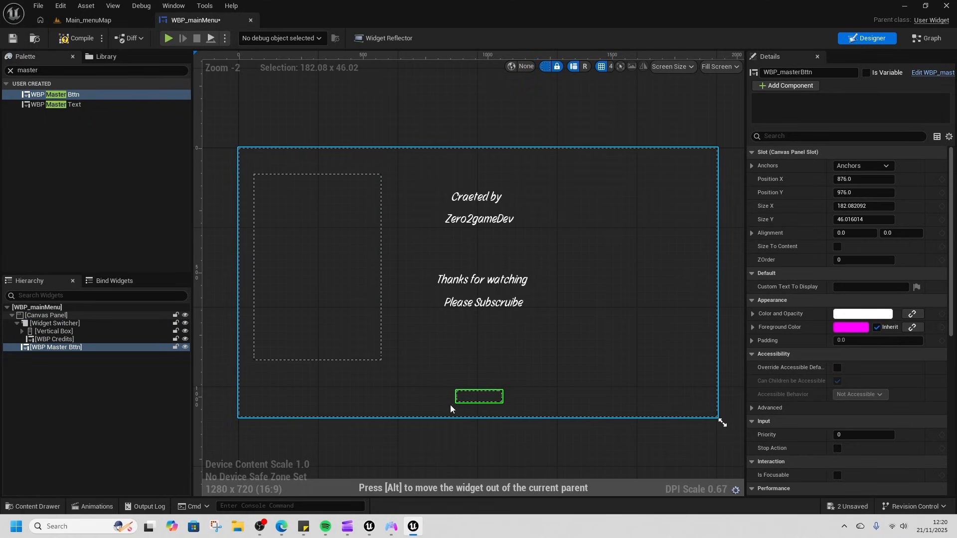
{"action": "left_click", "coordinate": [59, 340]}
{"action": "left_click", "coordinate": [57, 348]}
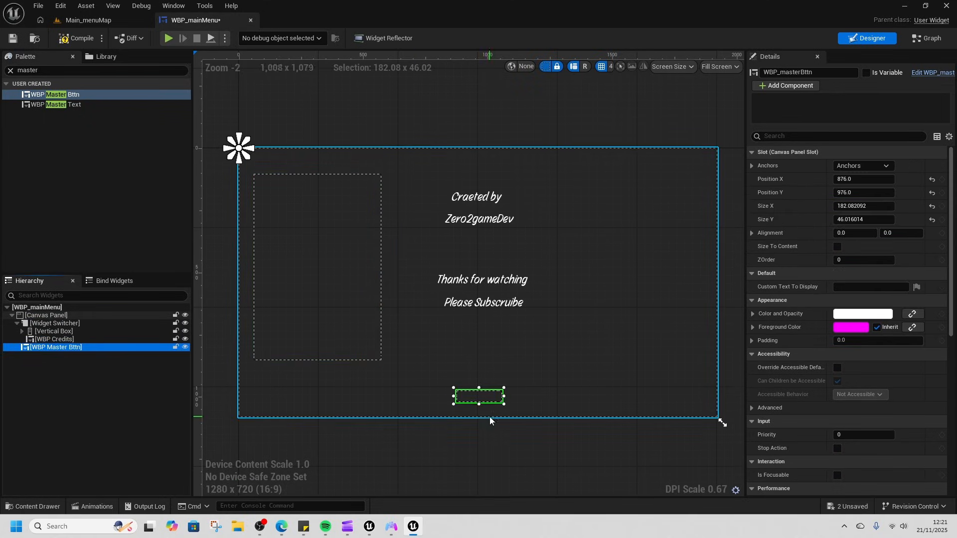
{"action": "left_click_drag", "start_coordinate": [480, 397], "coordinate": [482, 396]}
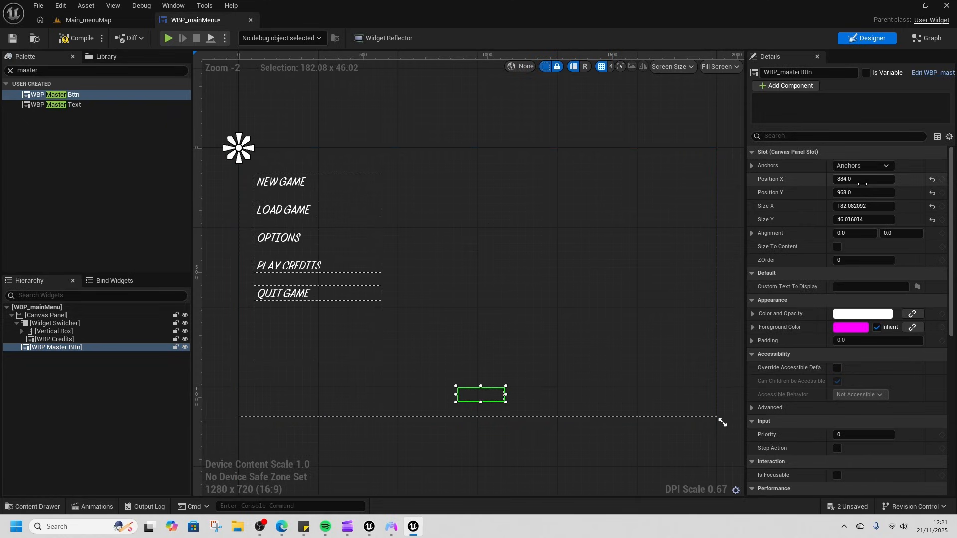
Step: Set the new master button's custom display text to "Return To Menu"
{"action": "left_click", "coordinate": [858, 287]}
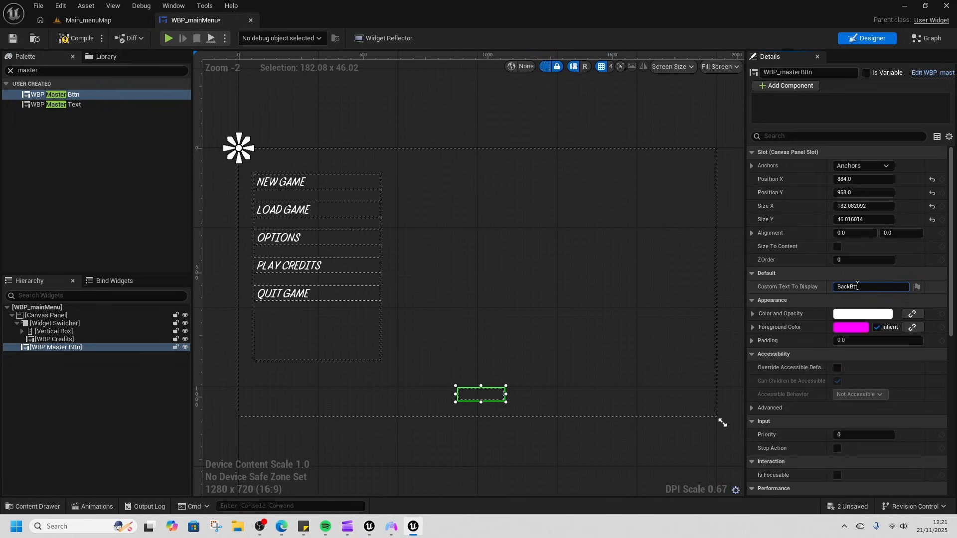
{"action": "type", "text": "BackBttn"}
{"action": "key", "text": "Return"}
{"action": "key", "text": "Return"}
Step: Rename the "Return To Menu" button as ReturnBttn and make it a variable
{"action": "left_click", "coordinate": [770, 73]}
{"action": "type", "text": "R"}
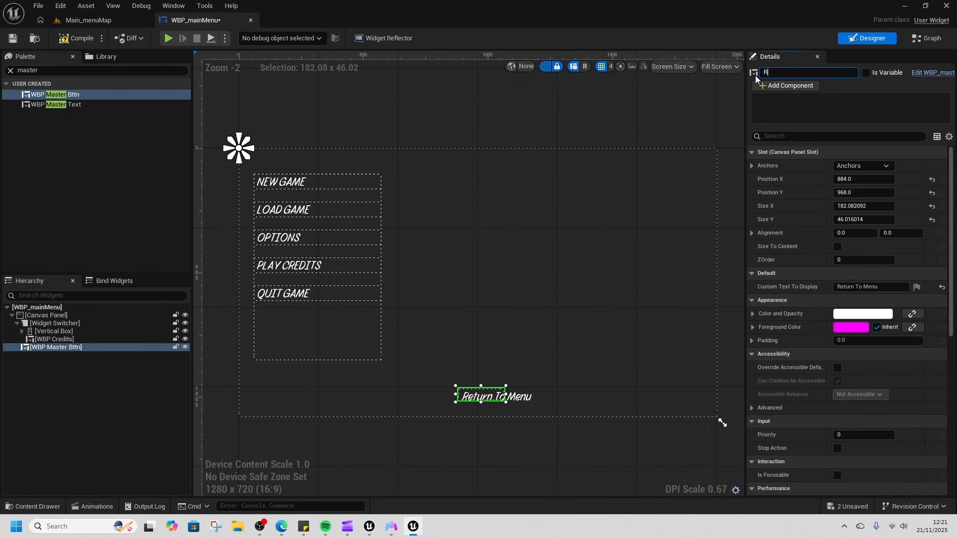
{"action": "type", "text": "eturnBttn"}
{"action": "key", "text": "Return"}
{"action": "left_click", "coordinate": [867, 73]}
Step: Enlarge ReturnBttn to about 322 x 70 so its frame encloses the "Return To Menu" text
{"action": "left_click_drag", "start_coordinate": [506, 394], "coordinate": [540, 397]}
{"action": "left_click", "coordinate": [48, 316]}
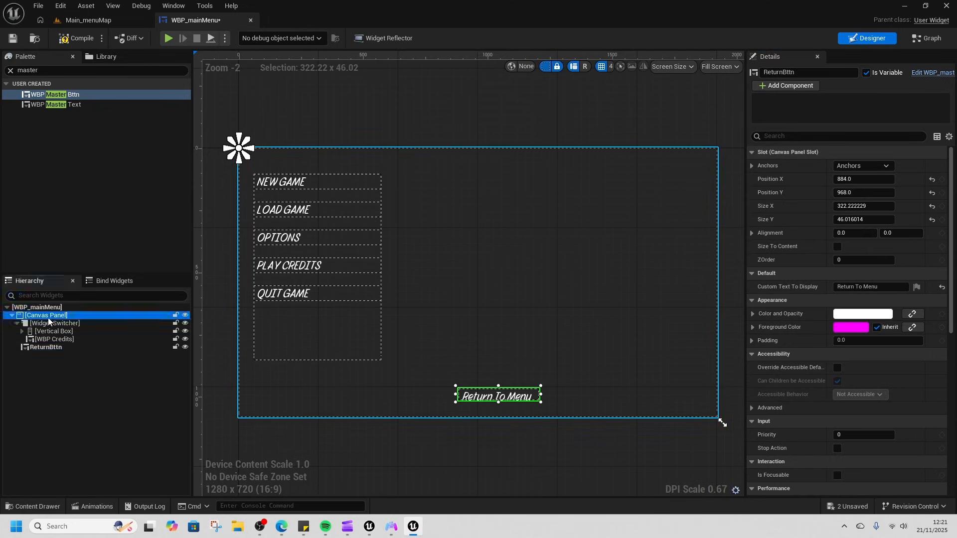
{"action": "left_click", "coordinate": [49, 323]}
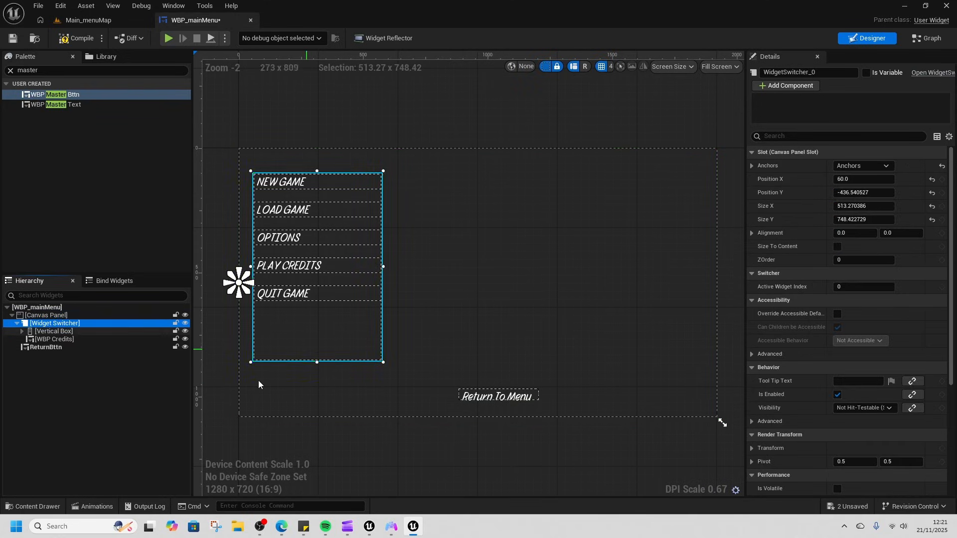
{"action": "left_click", "coordinate": [54, 331]}
{"action": "left_click", "coordinate": [56, 324]}
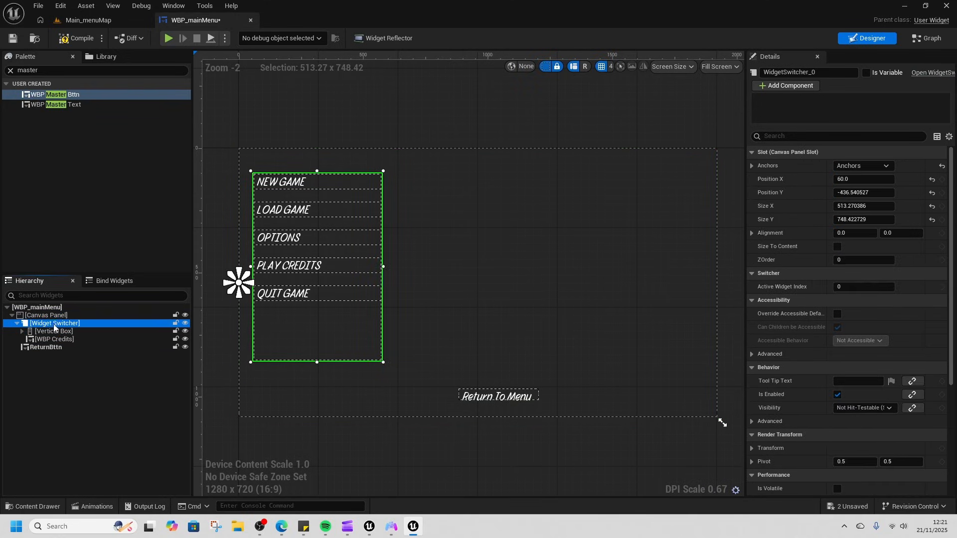
{"action": "left_click", "coordinate": [53, 331]}
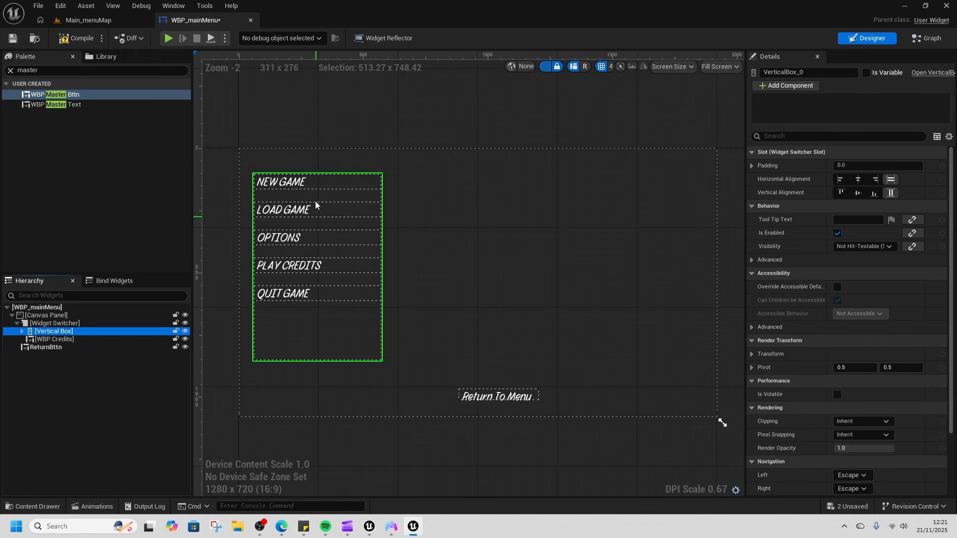
{"action": "left_click", "coordinate": [498, 403]}
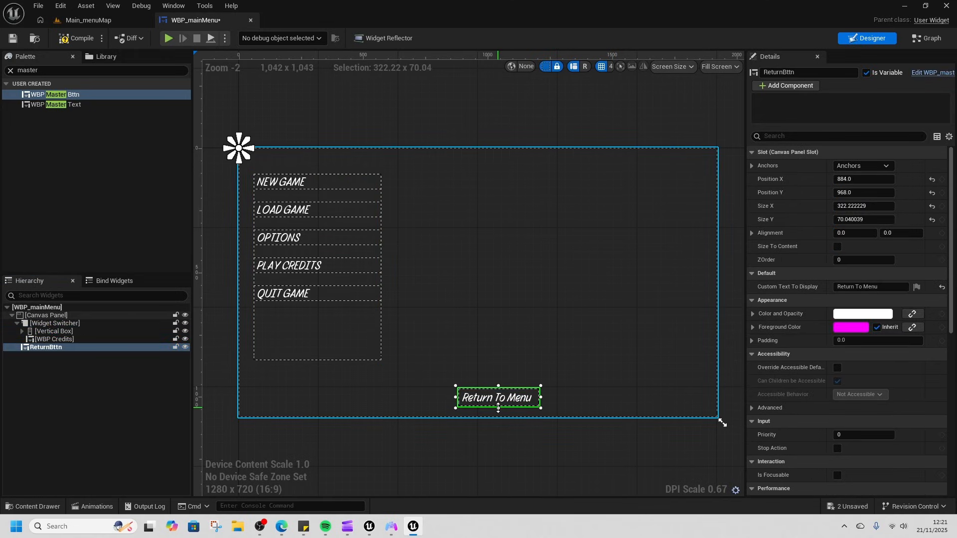
Step: Set ReturnBttn's visibility to Collapsed and compile the widget blueprint
{"action": "left_click", "coordinate": [60, 331]}
{"action": "left_click", "coordinate": [47, 347]}
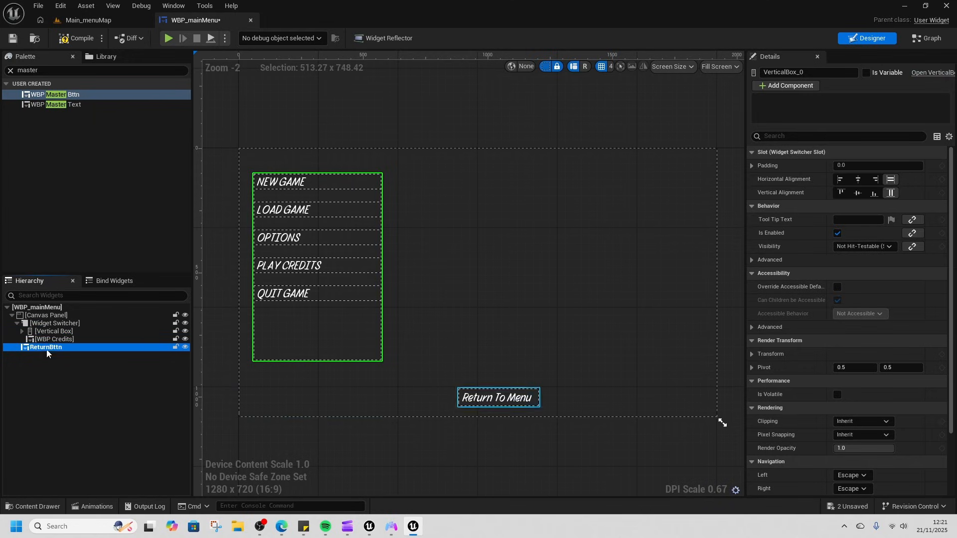
{"action": "left_click", "coordinate": [786, 137]}
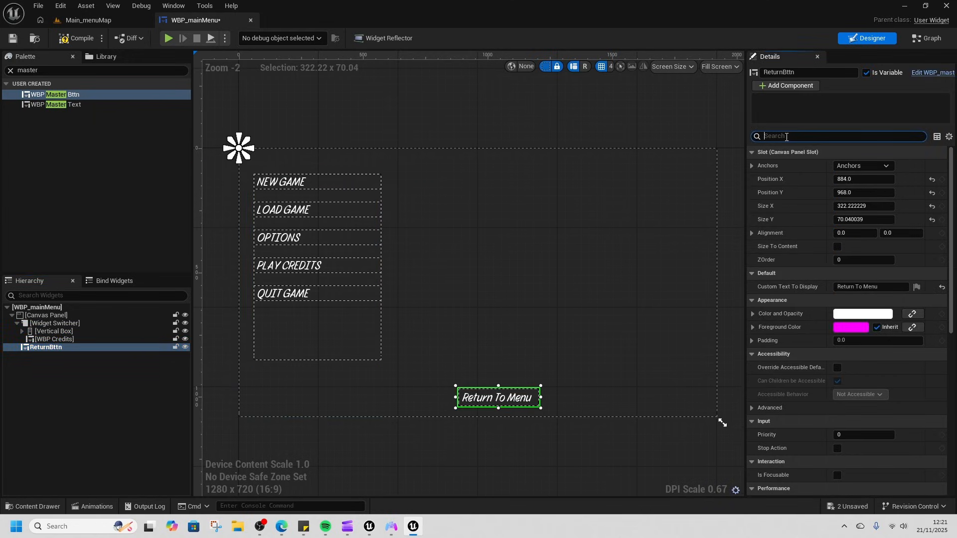
{"action": "type", "text": "visi"}
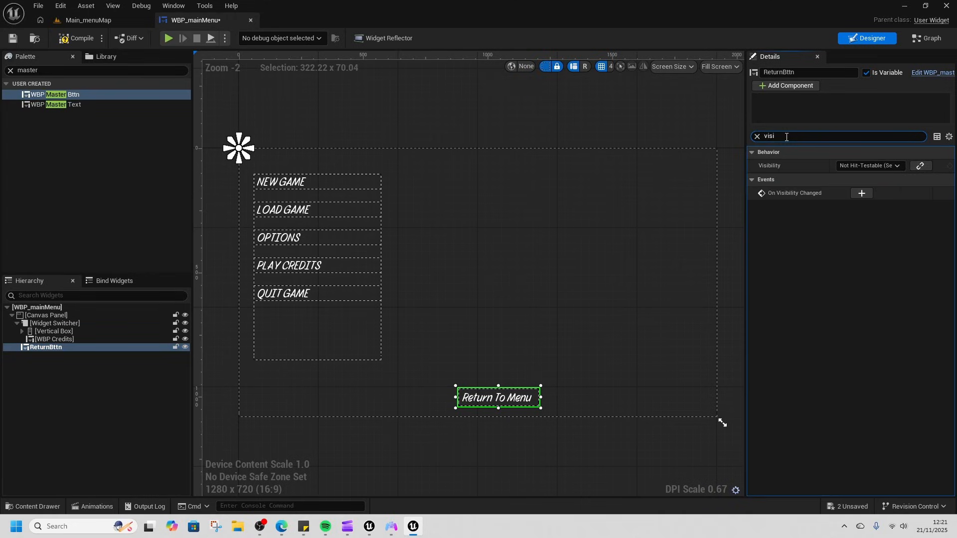
{"action": "left_click", "coordinate": [879, 165]}
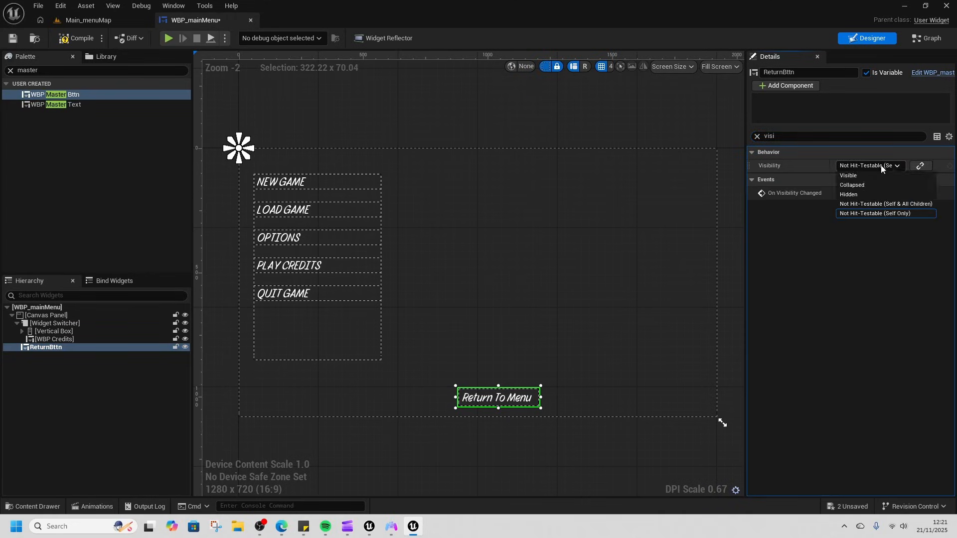
{"action": "left_click", "coordinate": [863, 187]}
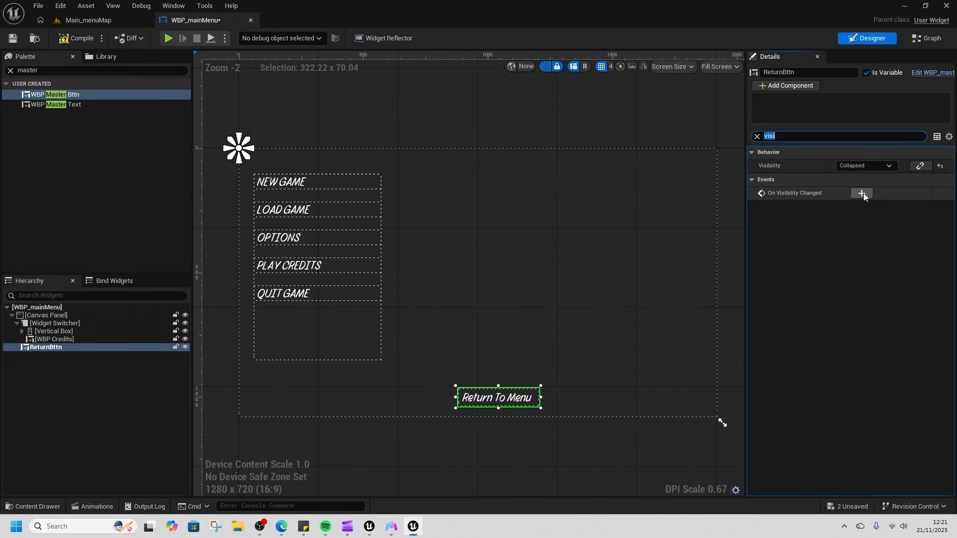
{"action": "left_click", "coordinate": [76, 39]}
{"action": "left_click", "coordinate": [51, 339]}
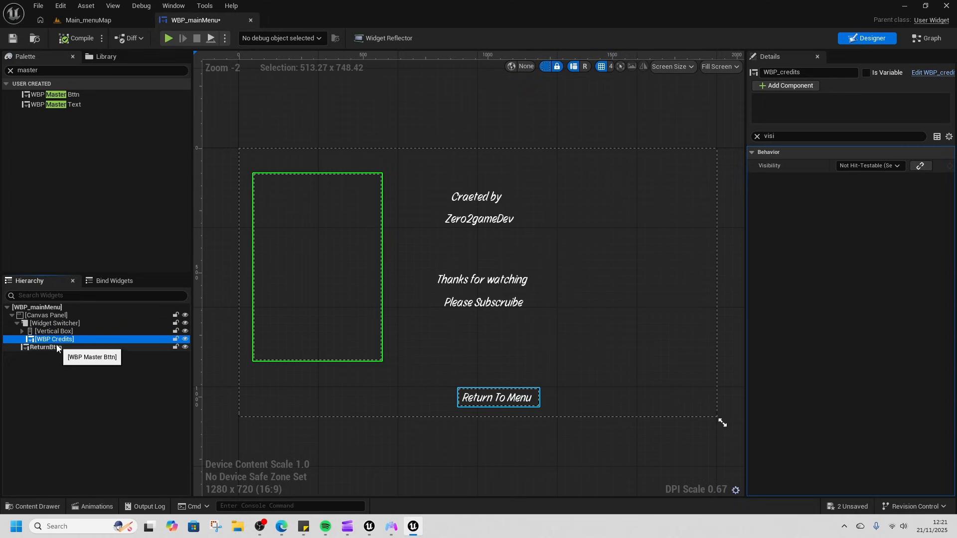
{"action": "left_click", "coordinate": [50, 347]}
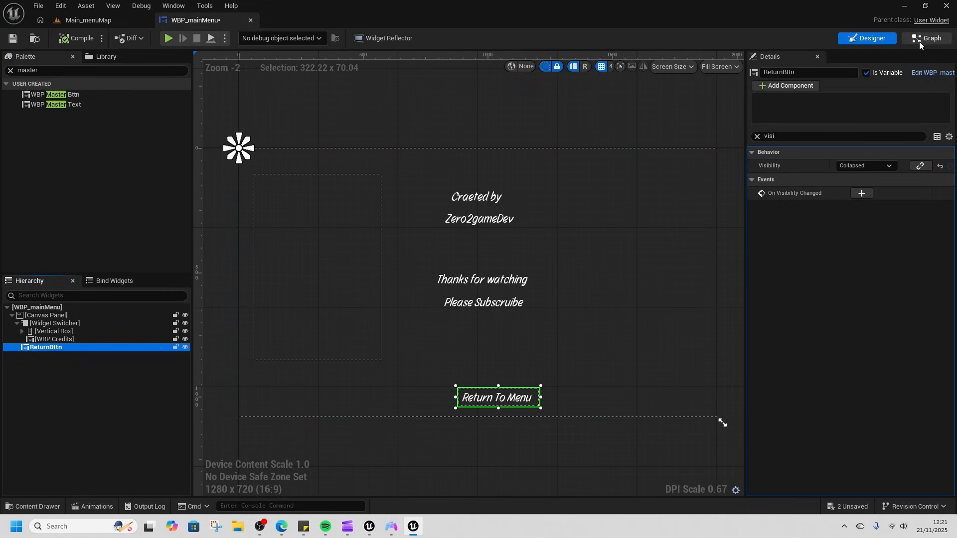
Step: Rename the Widget Switcher as WidgetSwitcher and make it a variable
{"action": "left_click", "coordinate": [55, 323]}
{"action": "left_click", "coordinate": [792, 73]}
{"action": "type", "text": "WidgetSwitcher"}
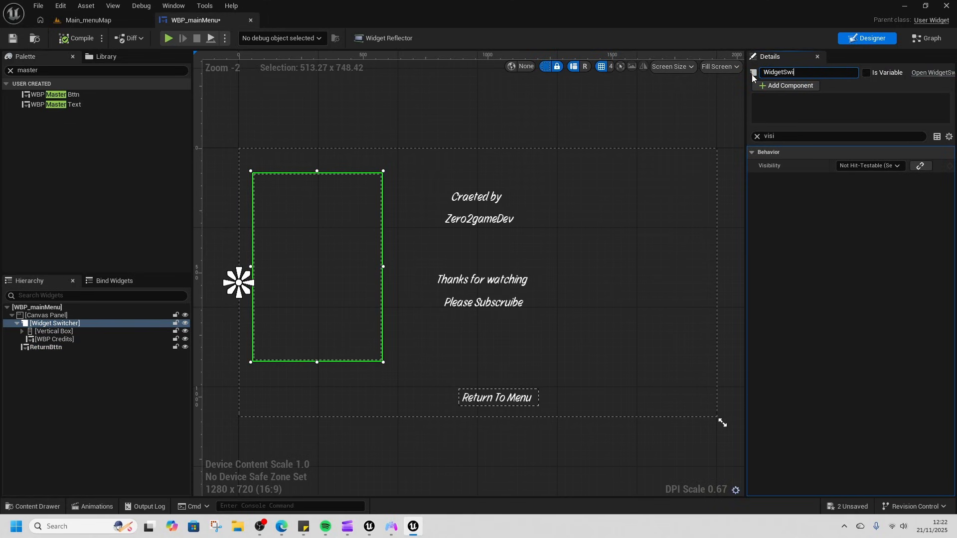
{"action": "left_click", "coordinate": [866, 72]}
Step: Add an On Master BTTn Clicked event for CreditsBttn in the event graph and position it in empty space below the quit-game nodes
{"action": "left_click", "coordinate": [931, 40]}
{"action": "scroll", "coordinate": [625, 288], "scroll_direction": "down", "scroll_amount": 1}
{"action": "mouse_move", "coordinate": [602, 310]}
{"action": "right_mouse_down"}
{"action": "mouse_move", "coordinate": [687, 160]}
{"action": "mouse_move", "coordinate": [686, 144]}
{"action": "right_mouse_up"}
{"action": "right_click_drag", "start_coordinate": [636, 299], "coordinate": [618, 181]}
{"action": "mouse_move", "coordinate": [388, 213]}
{"action": "right_mouse_down"}
{"action": "mouse_move", "coordinate": [382, 298]}
{"action": "mouse_move", "coordinate": [407, 273]}
{"action": "right_mouse_up"}
{"action": "left_click", "coordinate": [31, 247]}
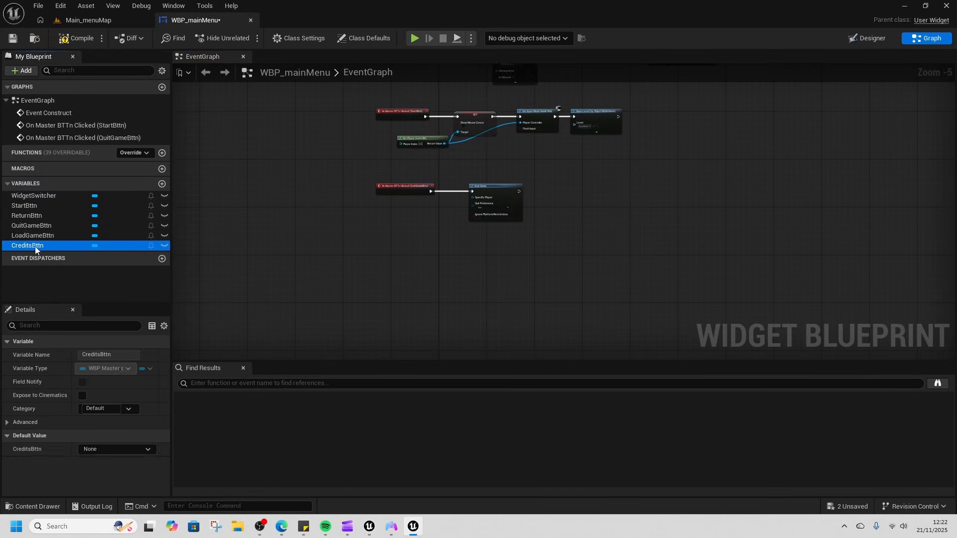
{"action": "scroll", "coordinate": [95, 449], "scroll_direction": "down", "scroll_amount": 1}
{"action": "left_click", "coordinate": [98, 467]}
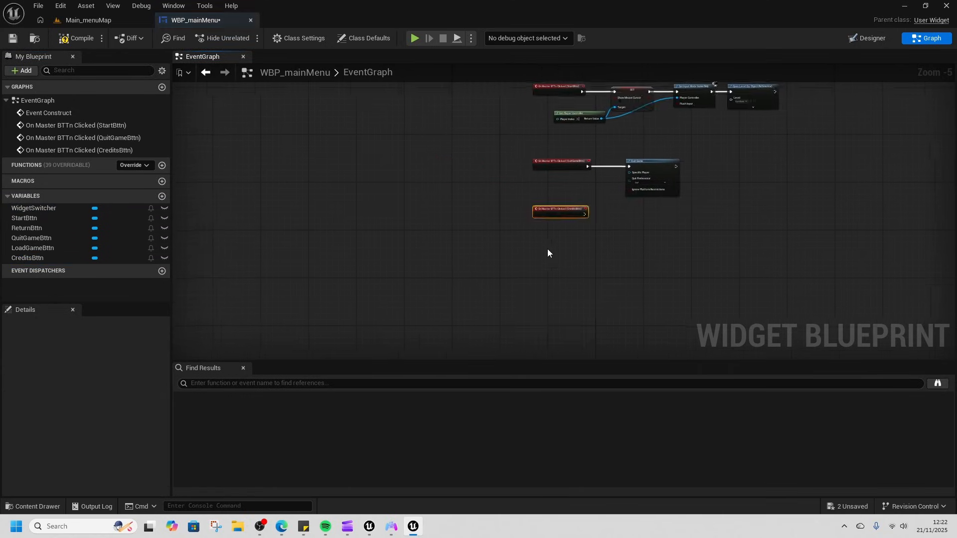
{"action": "left_click_drag", "start_coordinate": [449, 213], "coordinate": [423, 289]}
Step: Call Set Active Widget Index with index 1 on a WidgetSwitcher reference, executed from the CreditsBttn clicked event
{"action": "left_click_drag", "start_coordinate": [34, 208], "coordinate": [501, 311]}
{"action": "left_click", "coordinate": [454, 275]}
{"action": "scroll", "coordinate": [456, 257], "scroll_direction": "up", "scroll_amount": 4}
{"action": "type", "text": "set active"}
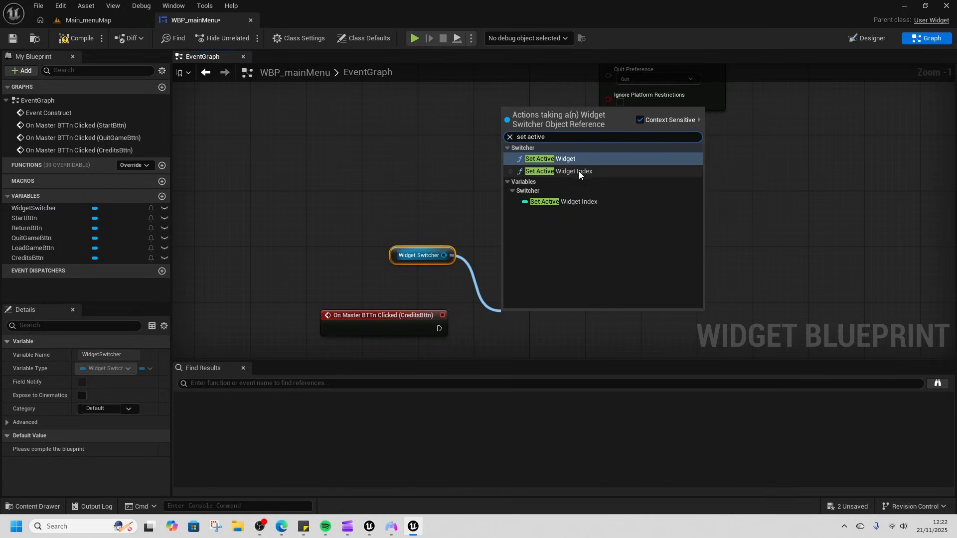
{"action": "left_click", "coordinate": [546, 171]}
{"action": "left_click", "coordinate": [550, 287]}
{"action": "type", "text": "1"}
{"action": "left_click", "coordinate": [560, 329]}
{"action": "left_click_drag", "start_coordinate": [557, 252], "coordinate": [543, 239]}
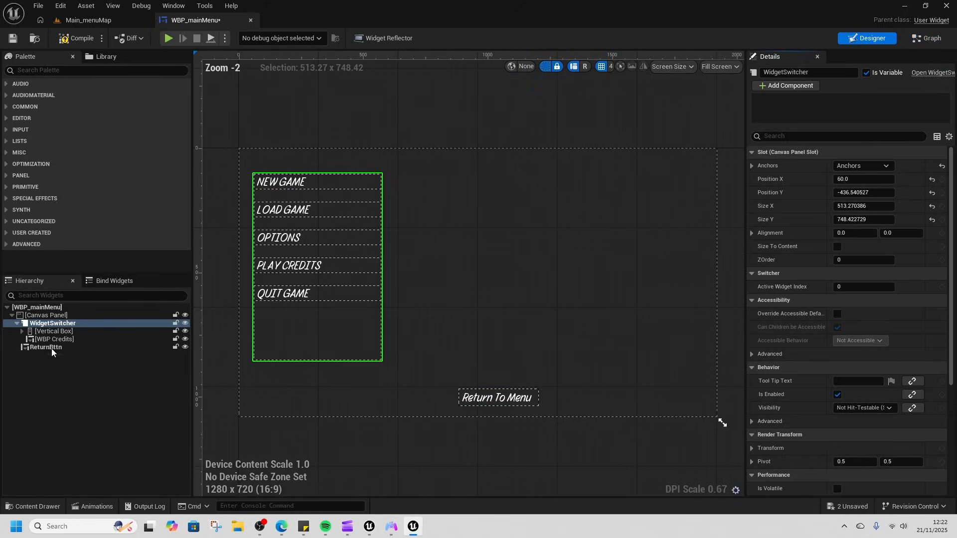
Step: Check the order of the WidgetSwitcher's children in the designer against the index used, and return to the event graph
{"action": "left_click", "coordinate": [54, 332]}
{"action": "left_click", "coordinate": [62, 341]}
{"action": "left_click", "coordinate": [57, 333]}
{"action": "left_click", "coordinate": [55, 340]}
{"action": "left_click", "coordinate": [55, 325]}
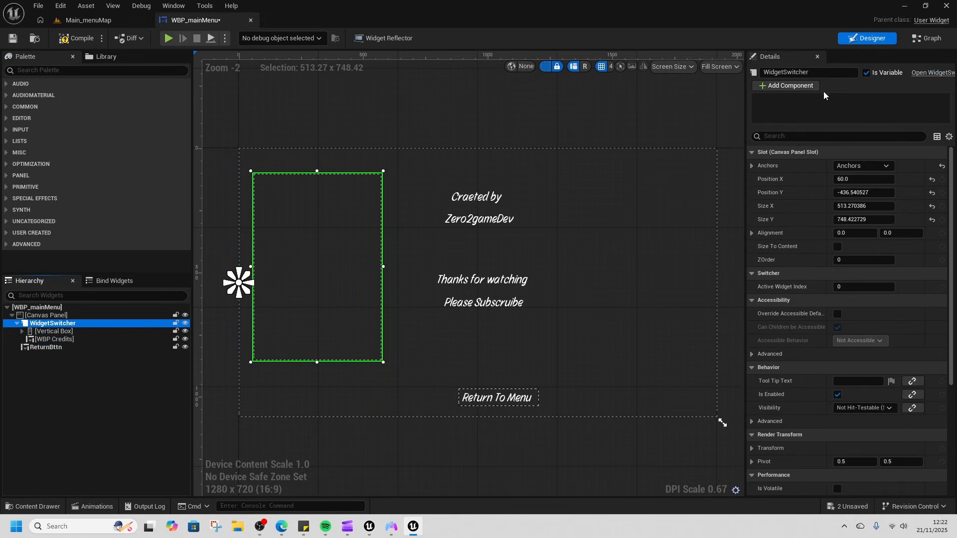
{"action": "left_click", "coordinate": [926, 38]}
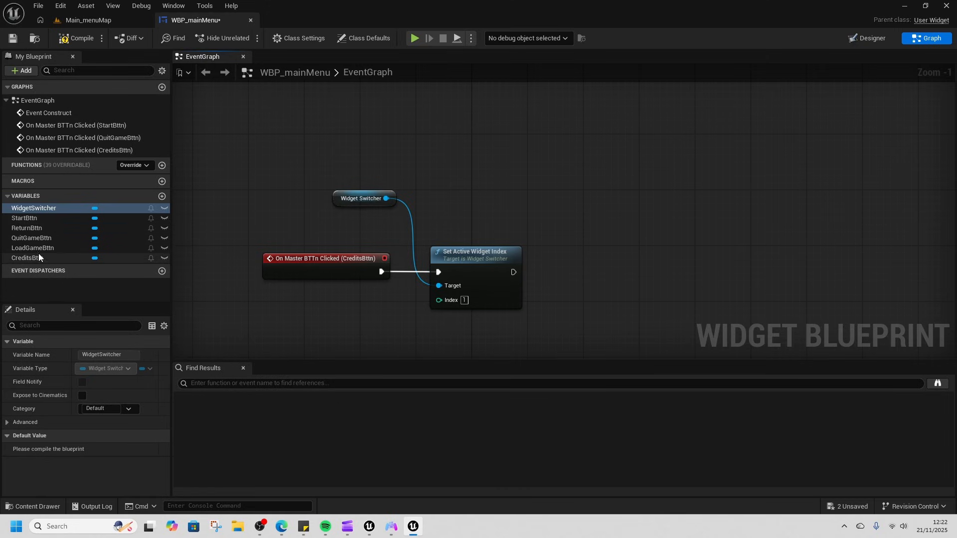
Step: Call Set Visibility with Visible on a ReturnBttn reference, executed after the Set Active Widget Index node of the CreditsBttn event
{"action": "left_click_drag", "start_coordinate": [29, 229], "coordinate": [596, 258]}
{"action": "left_click", "coordinate": [525, 226]}
{"action": "type", "text": "set visi"}
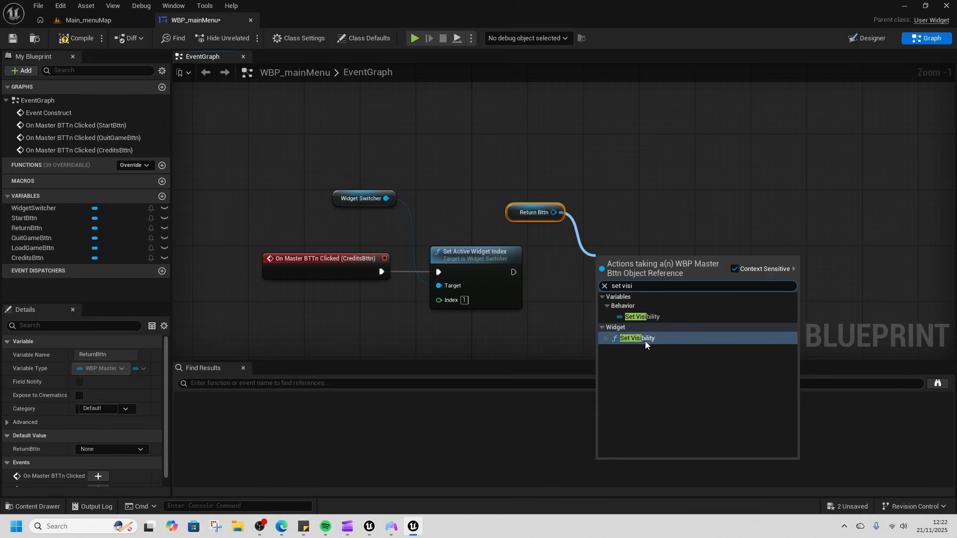
{"action": "left_click", "coordinate": [645, 339]}
{"action": "left_click", "coordinate": [638, 314]}
{"action": "left_click", "coordinate": [624, 329]}
{"action": "left_click_drag", "start_coordinate": [515, 273], "coordinate": [601, 279]}
{"action": "left_click_drag", "start_coordinate": [639, 274], "coordinate": [632, 268]}
{"action": "right_click_drag", "start_coordinate": [464, 322], "coordinate": [508, 249]}
Step: Add an On Master BTTn Clicked event for ReturnBttn and position it below the CreditsBttn clicked event
{"action": "left_click", "coordinate": [33, 228]}
{"action": "scroll", "coordinate": [103, 436], "scroll_direction": "down", "scroll_amount": 1}
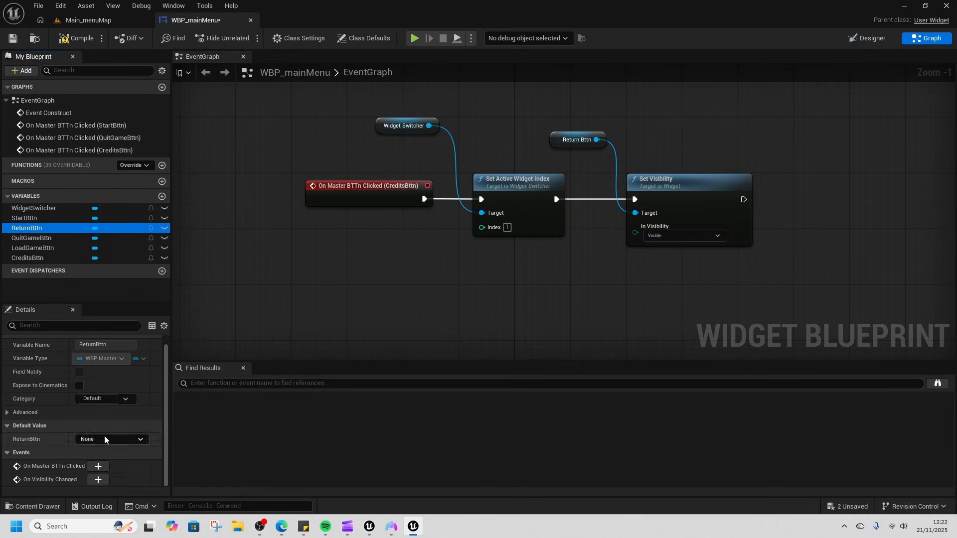
{"action": "left_click", "coordinate": [103, 465]}
{"action": "right_click_drag", "start_coordinate": [539, 257], "coordinate": [378, 281]}
{"action": "left_click_drag", "start_coordinate": [404, 248], "coordinate": [391, 301]}
{"action": "right_click_drag", "start_coordinate": [567, 201], "coordinate": [537, 264]}
Step: Duplicate the widget-switching and visibility nodes with their references and execute the copies from the ReturnBttn clicked event
{"action": "left_click_drag", "start_coordinate": [364, 135], "coordinate": [465, 163]}
{"action": "left_click_drag", "start_coordinate": [455, 118], "coordinate": [659, 244]}
{"action": "key", "text": "ctrl+c"}
{"action": "key", "text": "ctrl+v"}
{"action": "right_click_drag", "start_coordinate": [571, 295], "coordinate": [543, 202]}
{"action": "left_click_drag", "start_coordinate": [543, 202], "coordinate": [451, 250]}
{"action": "left_click_drag", "start_coordinate": [365, 276], "coordinate": [429, 276]}
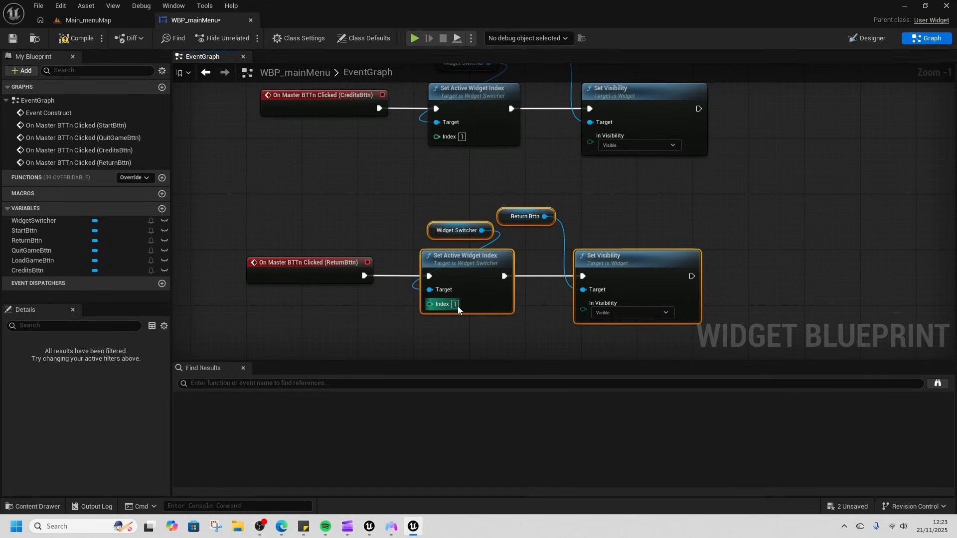
Step: Set the ReturnBttn chain's active widget index to 0 and its In Visibility to Collapsed
{"action": "type", "text": "0"}
{"action": "left_click", "coordinate": [614, 316]}
{"action": "left_click", "coordinate": [617, 336]}
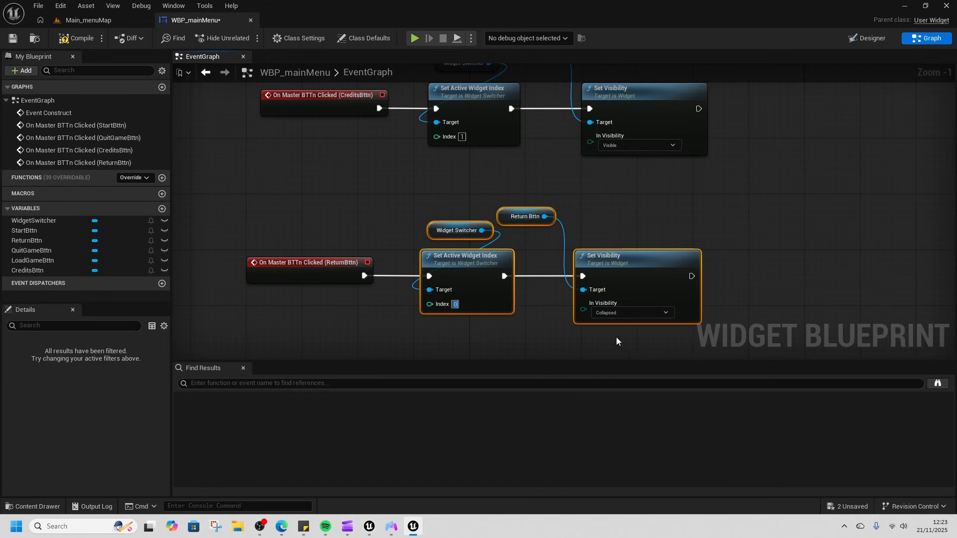
{"action": "left_click", "coordinate": [541, 327]}
Step: Play Main_menuMap, test opening the credits and returning to the menu twice, and stop the session
{"action": "left_click", "coordinate": [84, 22]}
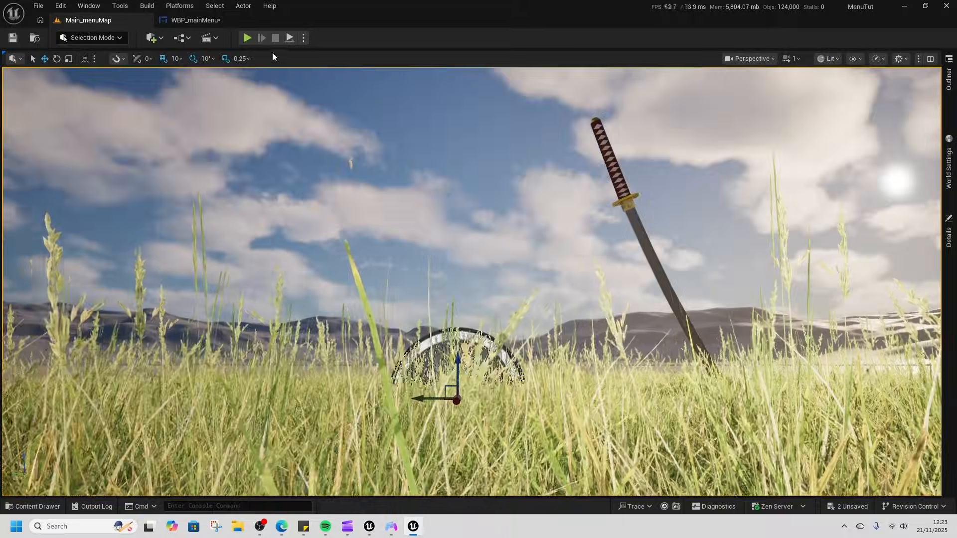
{"action": "left_click", "coordinate": [247, 38]}
{"action": "left_click", "coordinate": [68, 212]}
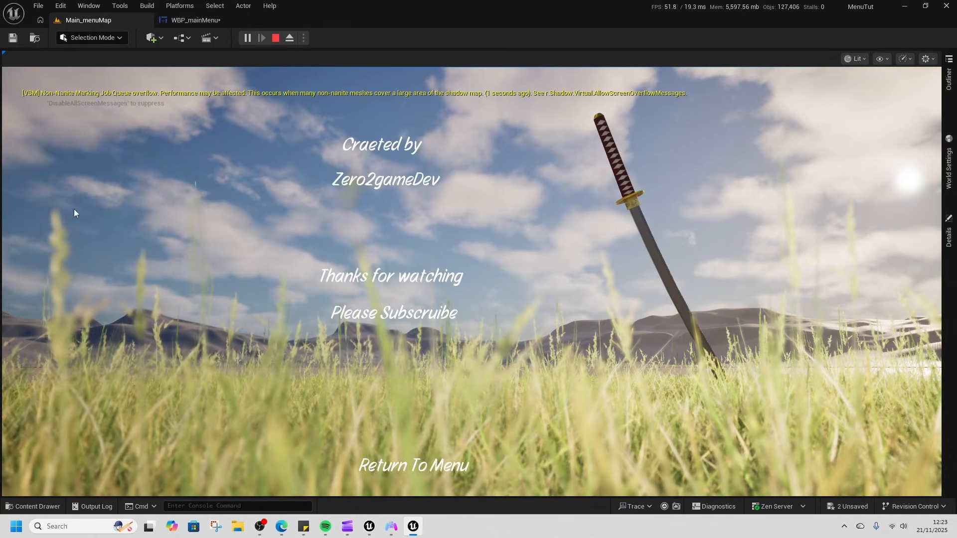
{"action": "left_click", "coordinate": [420, 465]}
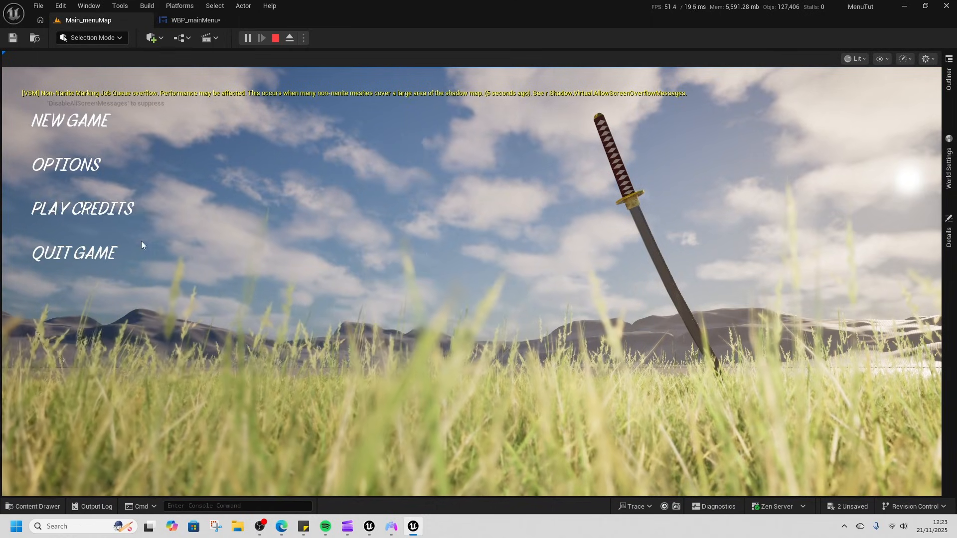
{"action": "left_click", "coordinate": [80, 200]}
{"action": "left_click", "coordinate": [423, 470]}
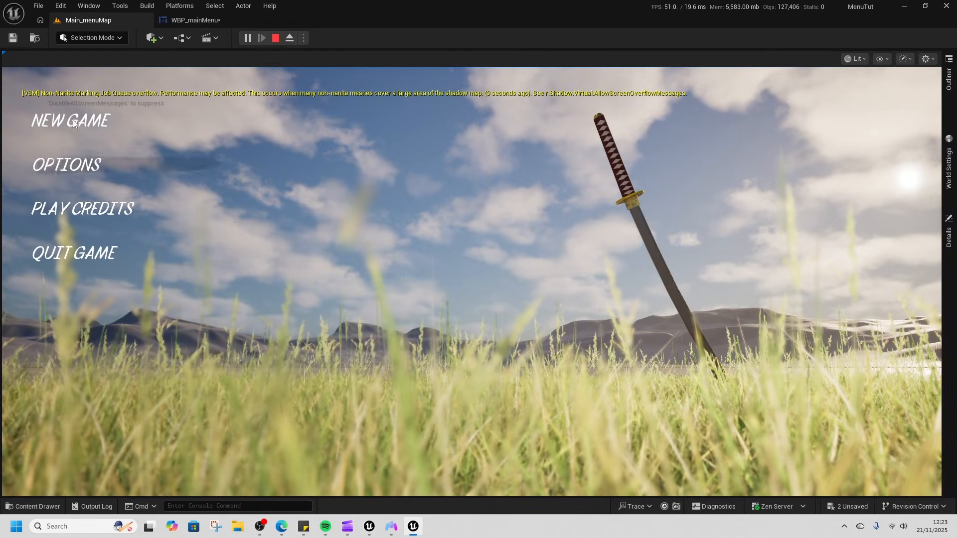
{"action": "left_click", "coordinate": [276, 38]}
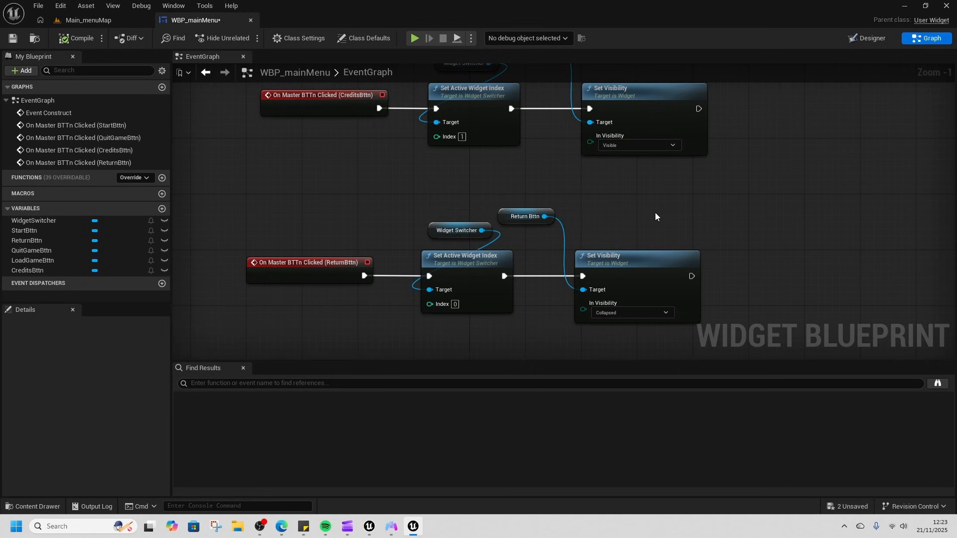
Step: Tidy the CreditsBttn chain by placing the Return Bttn reference directly above Set Visibility and moving both closer to Set Active Widget Index
{"action": "scroll", "coordinate": [655, 216], "scroll_direction": "down", "scroll_amount": 2}
{"action": "right_click_drag", "start_coordinate": [655, 217], "coordinate": [676, 273]}
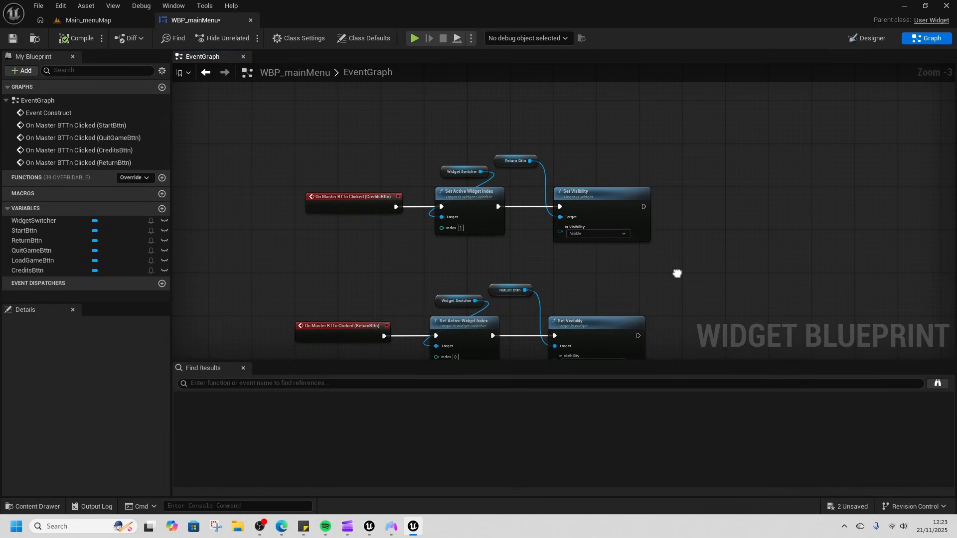
{"action": "left_click_drag", "start_coordinate": [501, 155], "coordinate": [567, 172]}
{"action": "left_click", "coordinate": [600, 203], "text": "ctrl"}
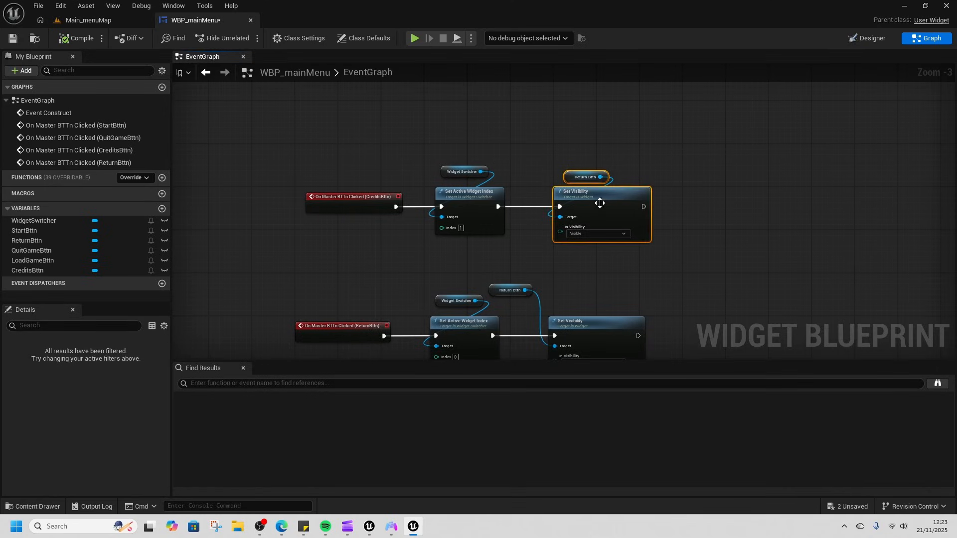
{"action": "right_click_drag", "start_coordinate": [655, 215], "coordinate": [593, 191]}
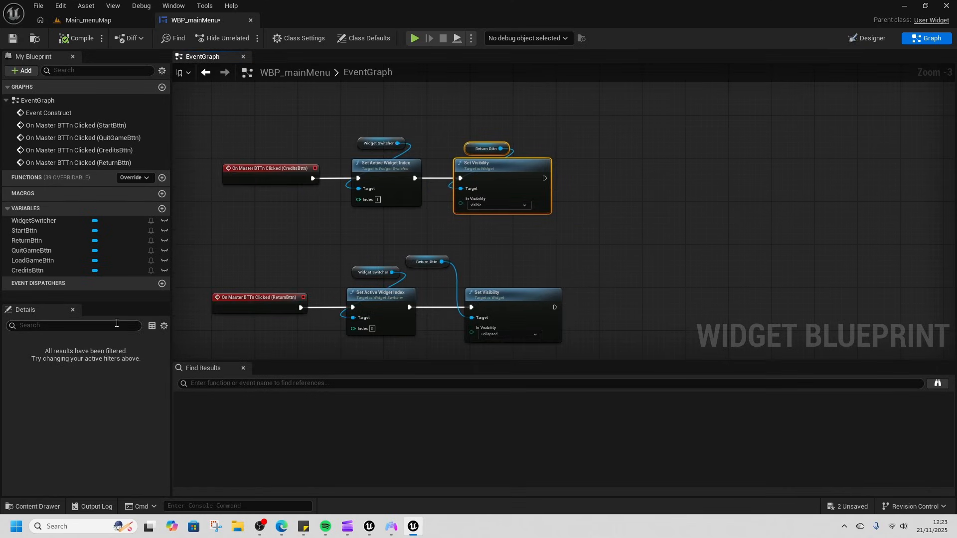
{"action": "left_click_drag", "start_coordinate": [102, 304], "coordinate": [100, 360]}
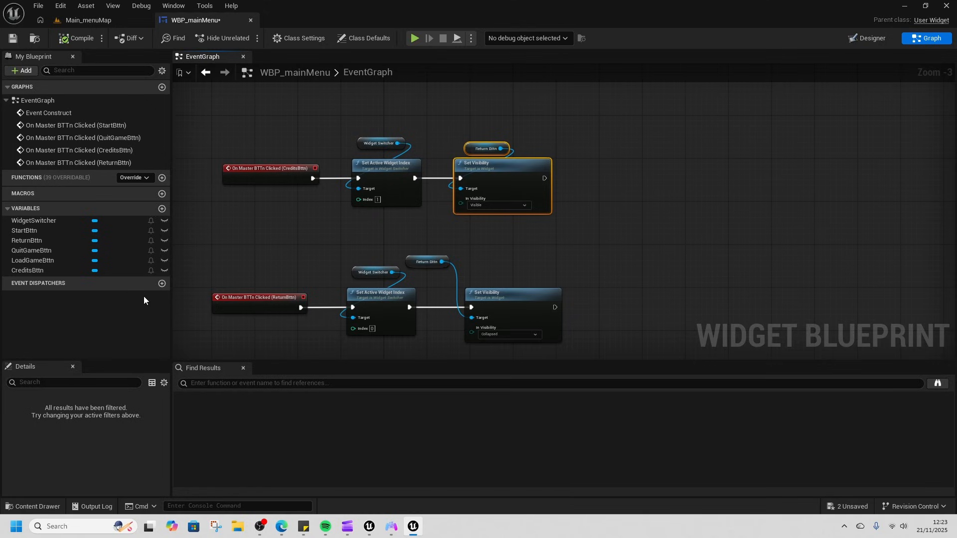
Step: Create an event dispatcher named OnCreditsClicked and call it between the CreditsBttn clicked event and Set Active Widget Index
{"action": "right_click_drag", "start_coordinate": [503, 242], "coordinate": [532, 303]}
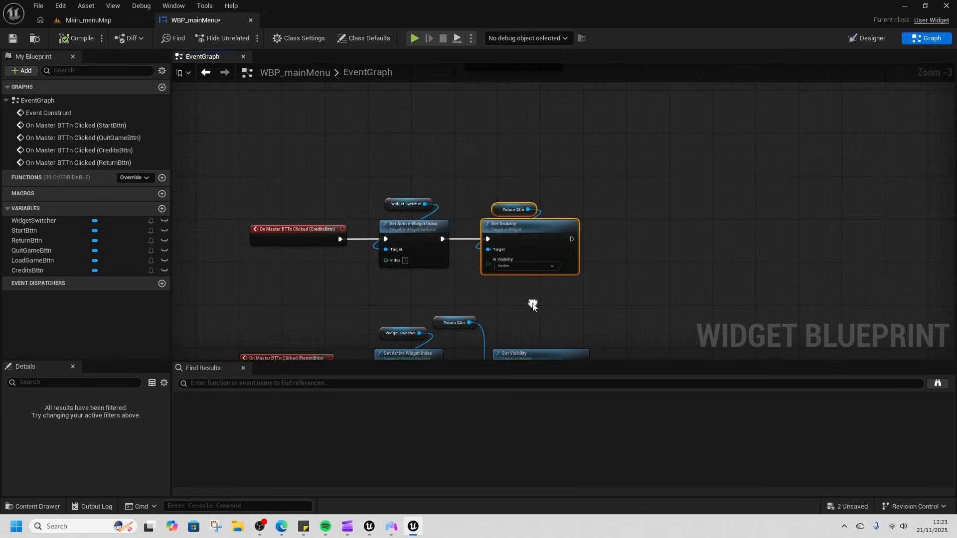
{"action": "right_click_drag", "start_coordinate": [320, 289], "coordinate": [518, 279]}
{"action": "left_click_drag", "start_coordinate": [491, 227], "coordinate": [283, 229]}
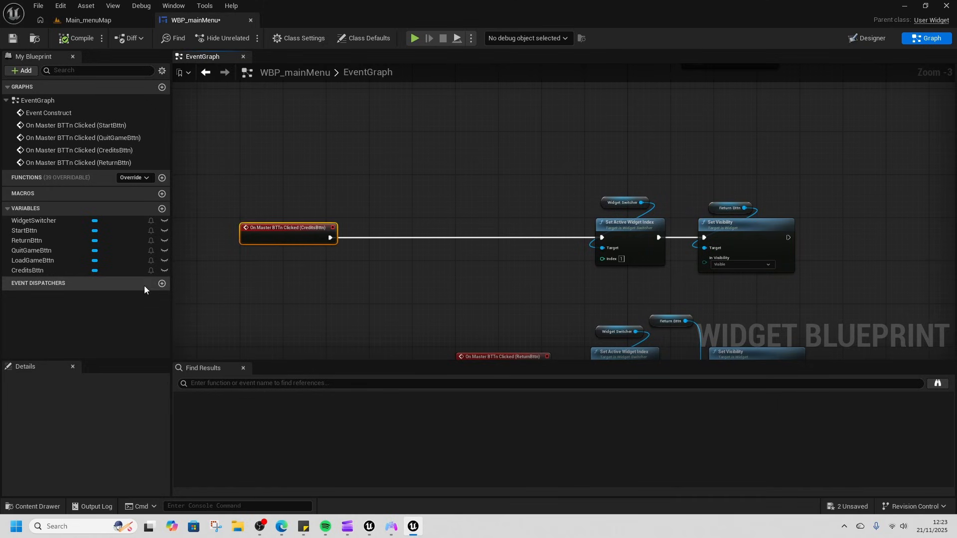
{"action": "left_click", "coordinate": [162, 283]}
{"action": "type", "text": "O"}
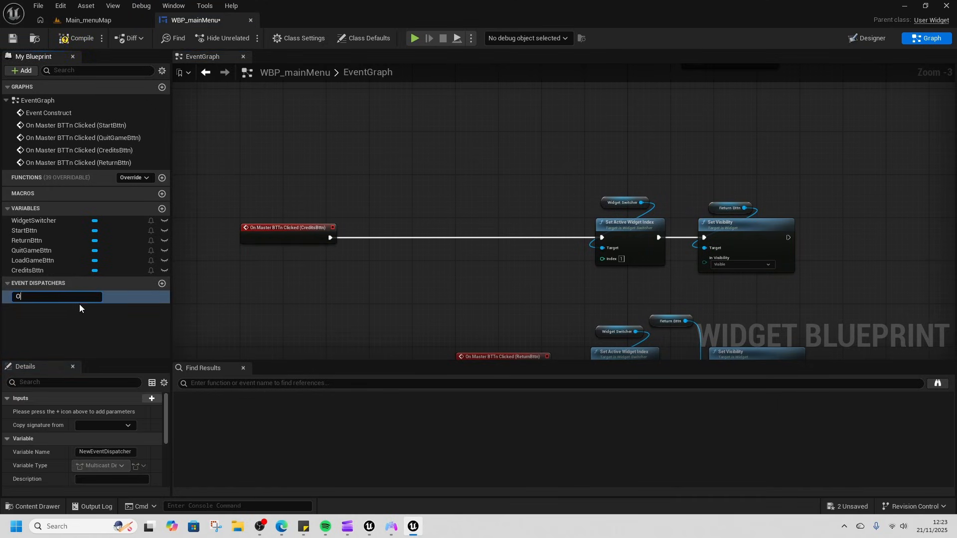
{"action": "type", "text": "nCreditsClicked"}
{"action": "key", "text": "Return"}
{"action": "left_click_drag", "start_coordinate": [67, 296], "coordinate": [602, 240]}
{"action": "left_click", "coordinate": [397, 251]}
Step: Open the level blueprint of Main_menuMap at the nodes following Create WBP Main Menu Widget
{"action": "left_click", "coordinate": [85, 20]}
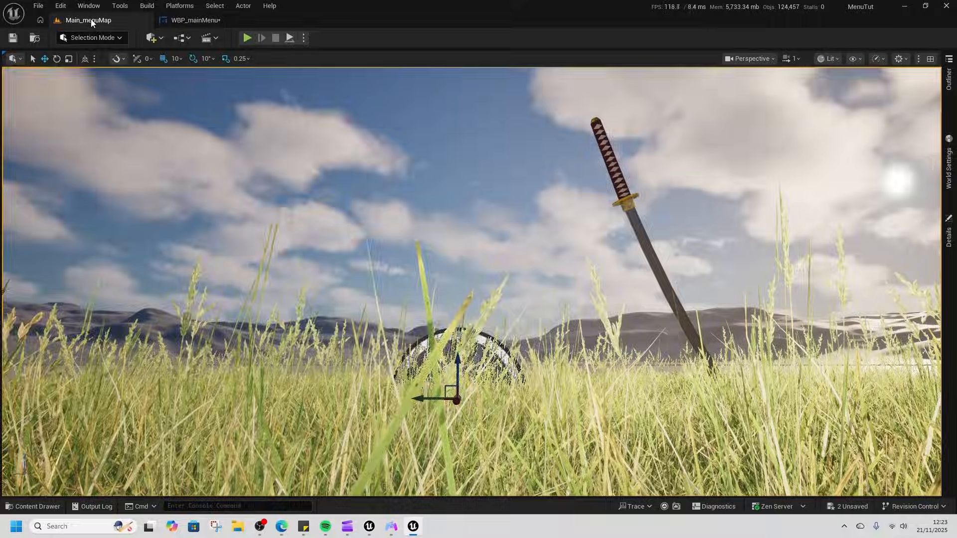
{"action": "left_click", "coordinate": [190, 39]}
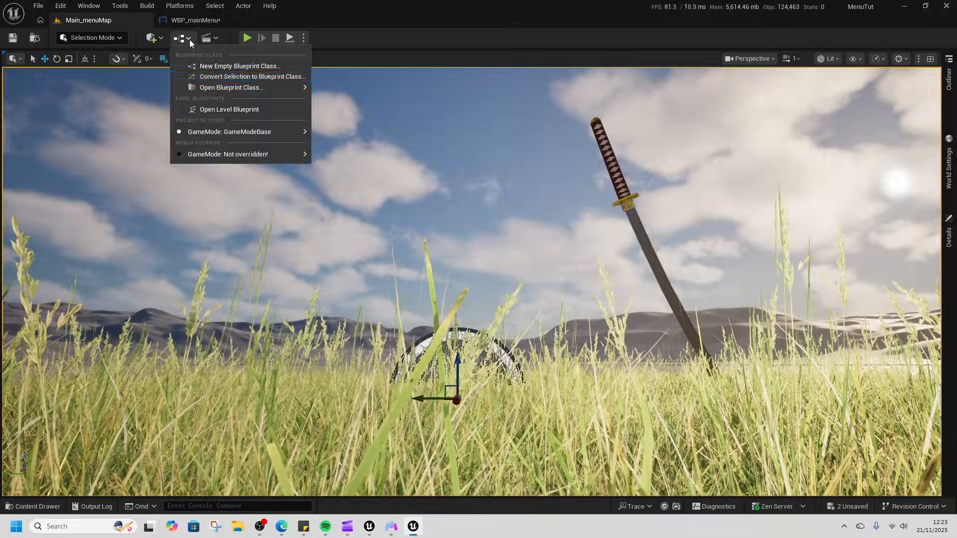
{"action": "left_click", "coordinate": [229, 109]}
{"action": "right_click_drag", "start_coordinate": [473, 330], "coordinate": [399, 311]}
{"action": "scroll", "coordinate": [399, 311], "scroll_direction": "down", "scroll_amount": 2}
{"action": "right_click_drag", "start_coordinate": [614, 283], "coordinate": [370, 282]}
{"action": "right_click_drag", "start_coordinate": [578, 303], "coordinate": [523, 296]}
{"action": "left_click_drag", "start_coordinate": [280, 212], "coordinate": [829, 220]}
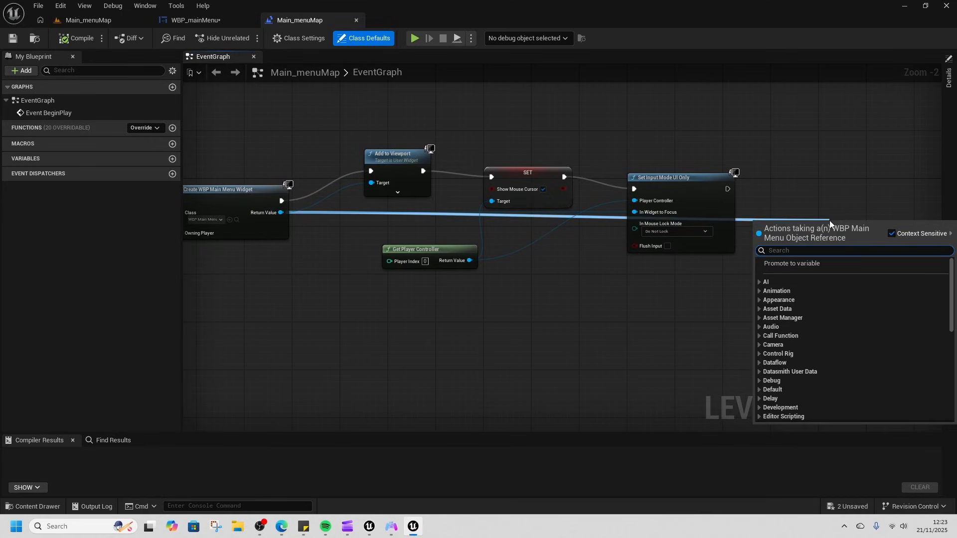
{"action": "type", "text": "on credi"}
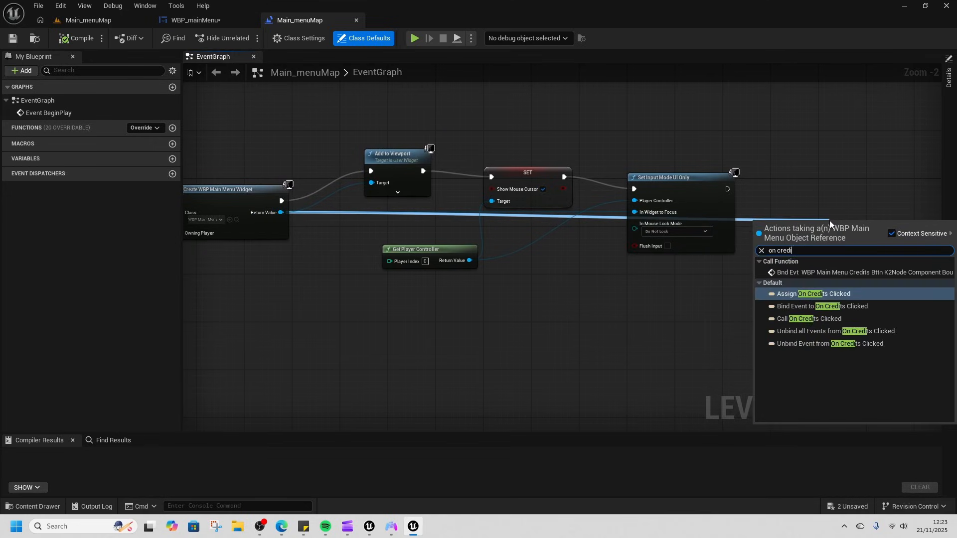
{"action": "left_click", "coordinate": [801, 319]}
{"action": "right_click_drag", "start_coordinate": [853, 247], "coordinate": [657, 279]}
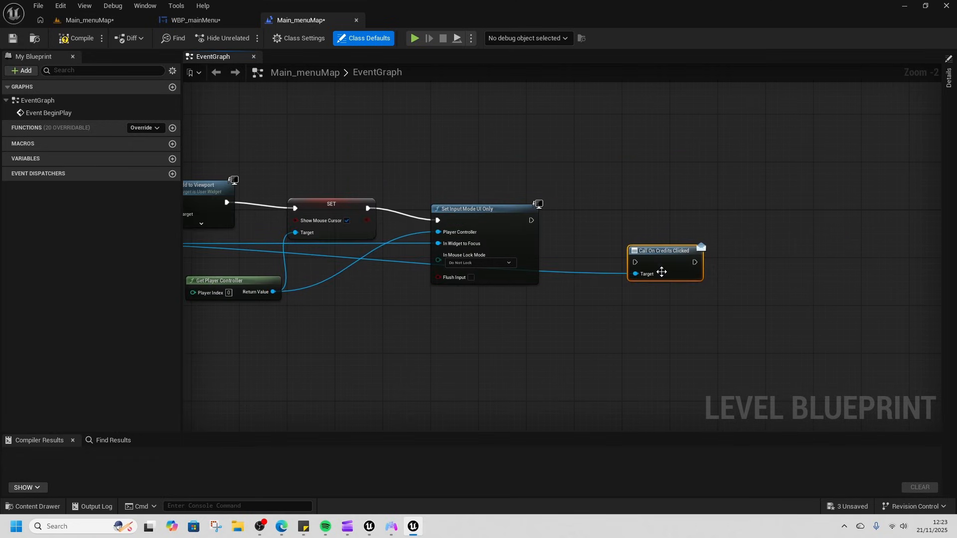
{"action": "key", "text": "Delete"}
Step: Bind an event to On Credits Clicked on the created main menu widget, executed after Set Input Mode UI Only
{"action": "right_click_drag", "start_coordinate": [416, 312], "coordinate": [693, 297]}
{"action": "left_click_drag", "start_coordinate": [360, 228], "coordinate": [875, 238]}
{"action": "type", "text": "bind "}
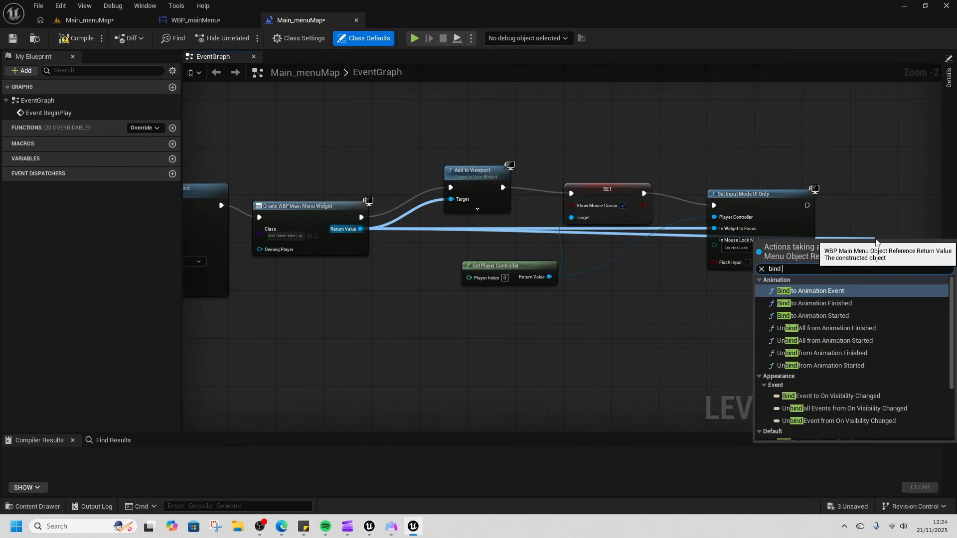
{"action": "type", "text": "to on"}
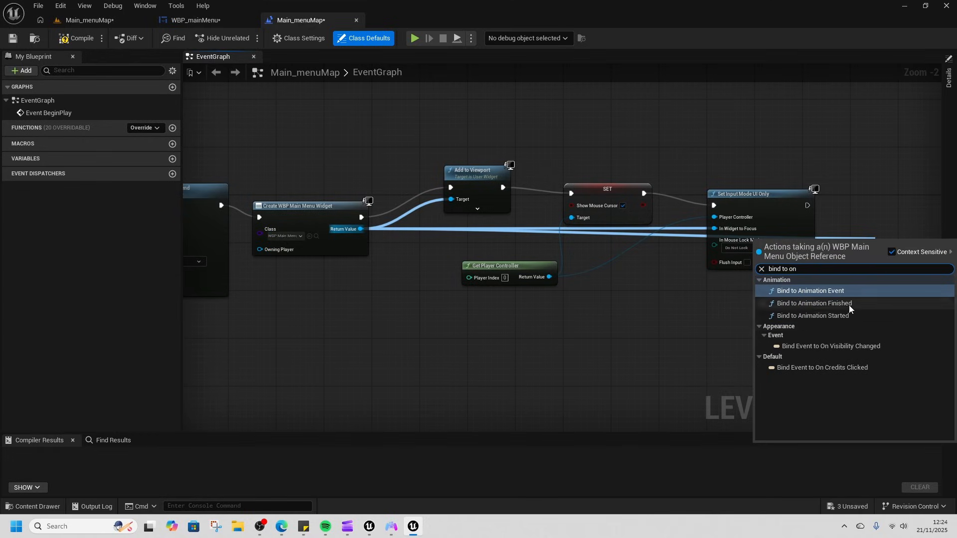
{"action": "left_click", "coordinate": [829, 368]}
{"action": "right_click_drag", "start_coordinate": [830, 368], "coordinate": [587, 335]}
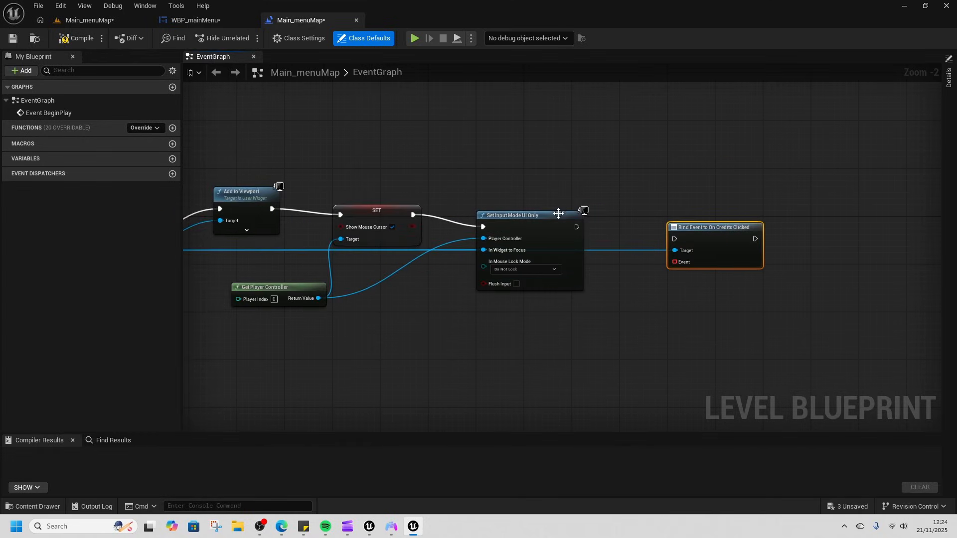
{"action": "left_click_drag", "start_coordinate": [575, 227], "coordinate": [763, 226]}
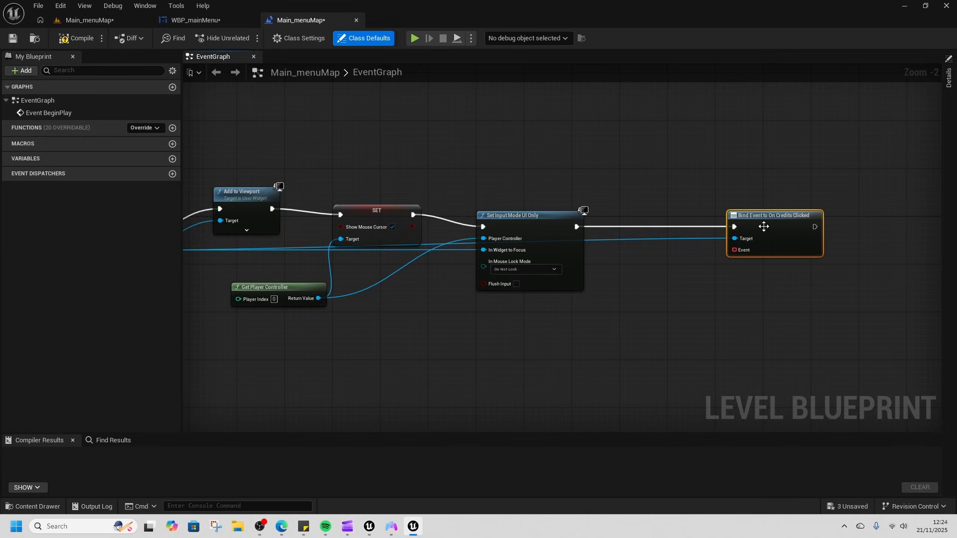
Step: Add a custom event named CreditsCamera as the event bound to On Credits Clicked
{"action": "right_click_drag", "start_coordinate": [736, 275], "coordinate": [683, 234]}
{"action": "left_click_drag", "start_coordinate": [682, 209], "coordinate": [617, 279]}
{"action": "type", "text": "cust"}
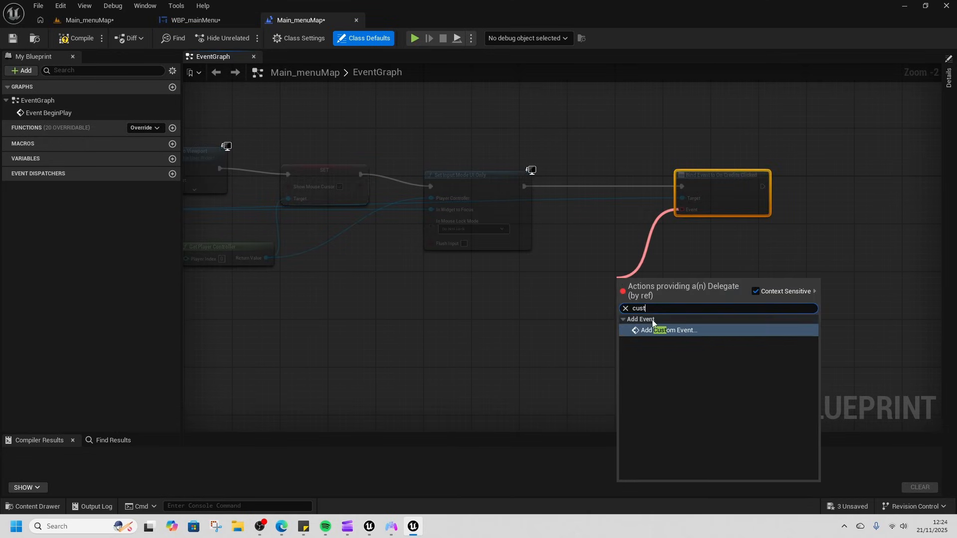
{"action": "left_click", "coordinate": [681, 331]}
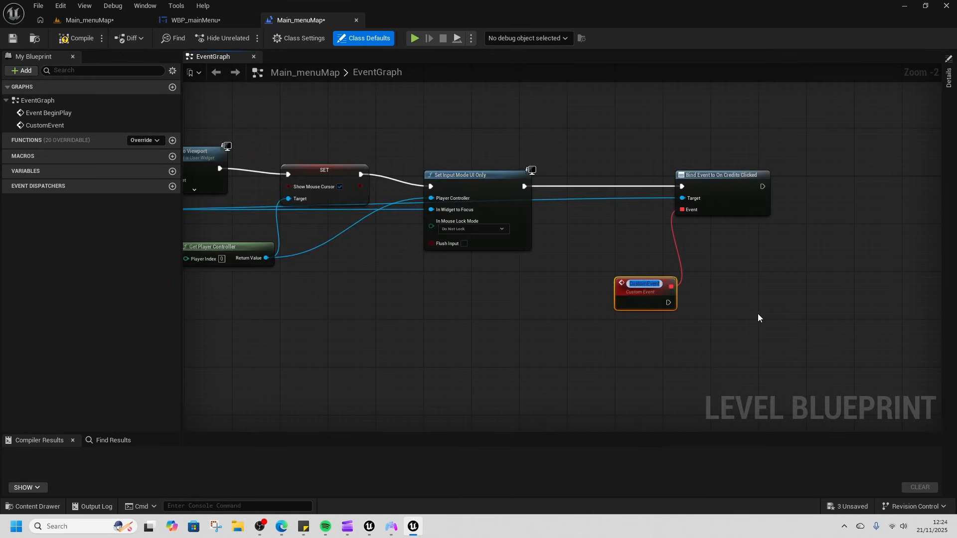
{"action": "type", "text": "CreditsCamera"}
{"action": "key", "text": "Return"}
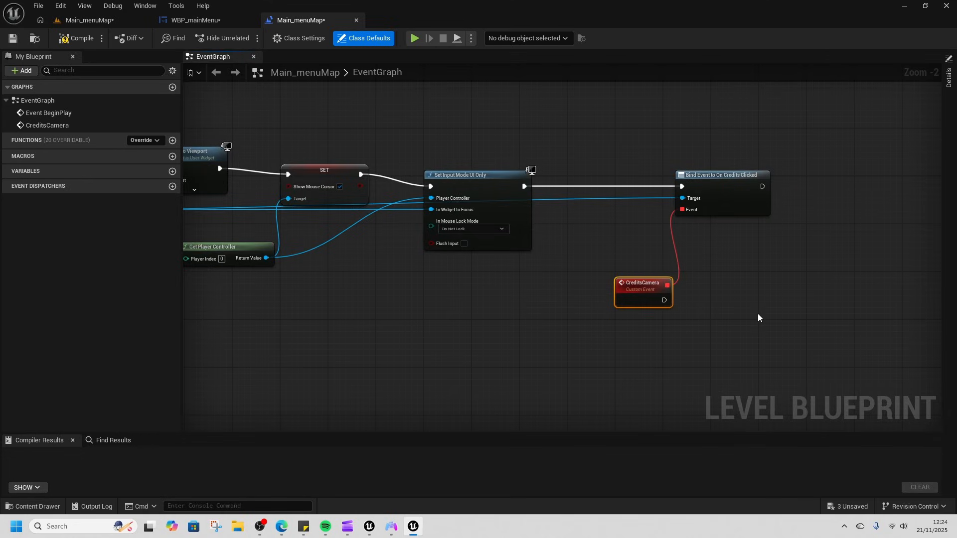
Step: Duplicate the Set View Target with Blend node from the Event BeginPlay chain
{"action": "right_click_drag", "start_coordinate": [446, 362], "coordinate": [802, 344]}
{"action": "right_click_drag", "start_coordinate": [404, 302], "coordinate": [609, 317]}
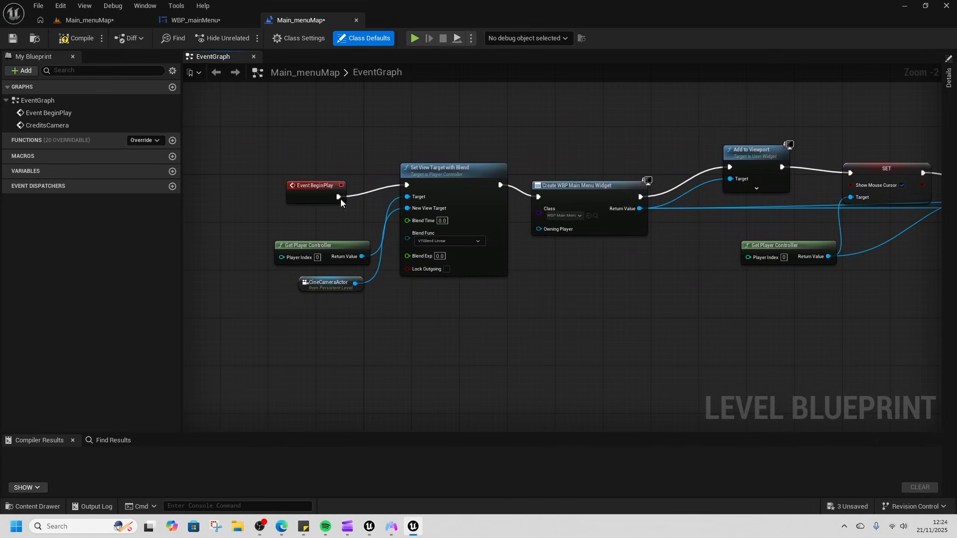
{"action": "right_click_drag", "start_coordinate": [573, 267], "coordinate": [367, 297]}
{"action": "right_click_drag", "start_coordinate": [649, 321], "coordinate": [877, 289]}
{"action": "right_click_drag", "start_coordinate": [284, 325], "coordinate": [558, 359]}
{"action": "left_click", "coordinate": [494, 179]}
{"action": "right_click_drag", "start_coordinate": [739, 342], "coordinate": [471, 321]}
{"action": "key", "text": "ctrl+v"}
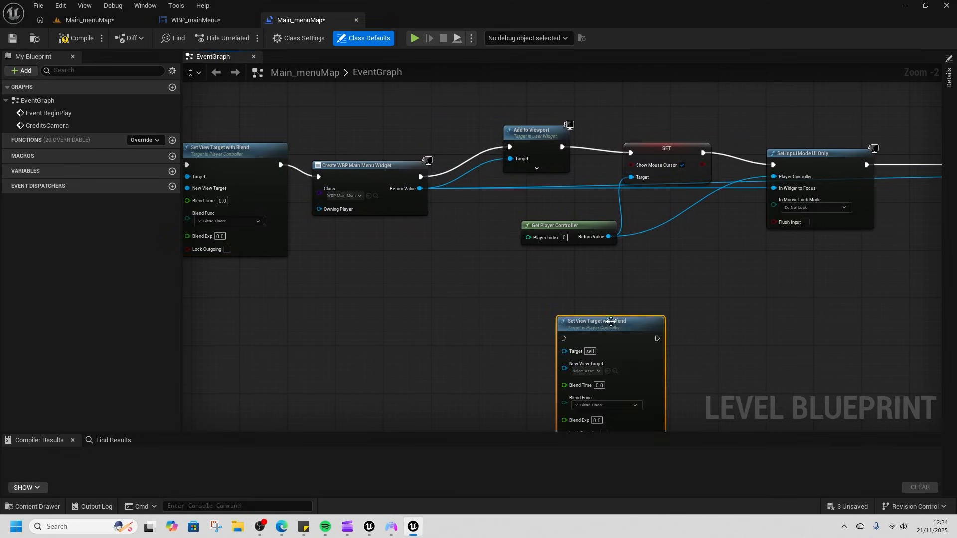
Step: Place the copied Set View Target with Blend node beside the CreditsCamera event and execute it from that event
{"action": "right_click_drag", "start_coordinate": [608, 319], "coordinate": [367, 293]}
{"action": "left_click_drag", "start_coordinate": [381, 301], "coordinate": [877, 242]}
{"action": "mouse_move", "coordinate": [761, 253]}
{"action": "left_mouse_down"}
{"action": "mouse_move", "coordinate": [819, 252]}
{"action": "mouse_move", "coordinate": [753, 254]}
{"action": "left_mouse_up"}
{"action": "left_click_drag", "start_coordinate": [817, 255], "coordinate": [818, 254]}
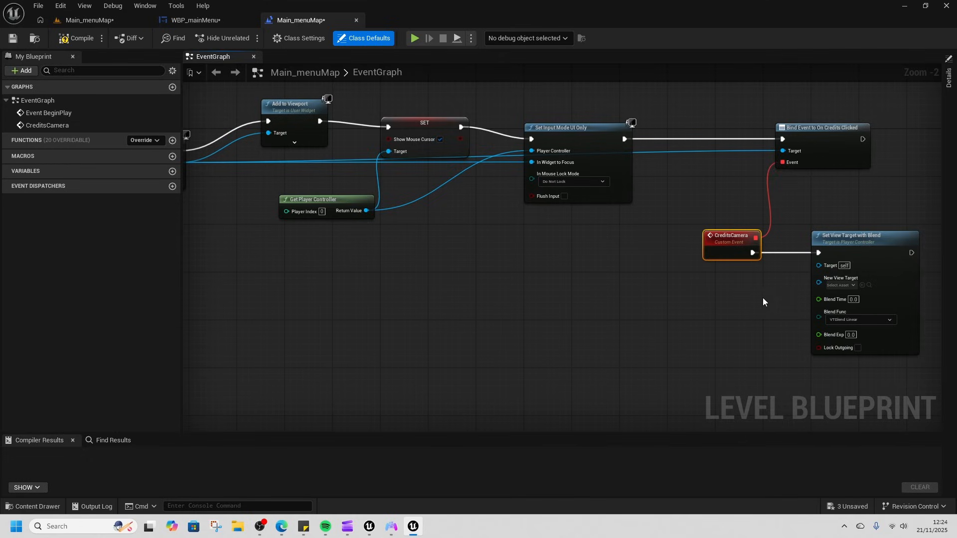
{"action": "right_click_drag", "start_coordinate": [728, 298], "coordinate": [645, 289]}
{"action": "left_click_drag", "start_coordinate": [731, 254], "coordinate": [745, 252]}
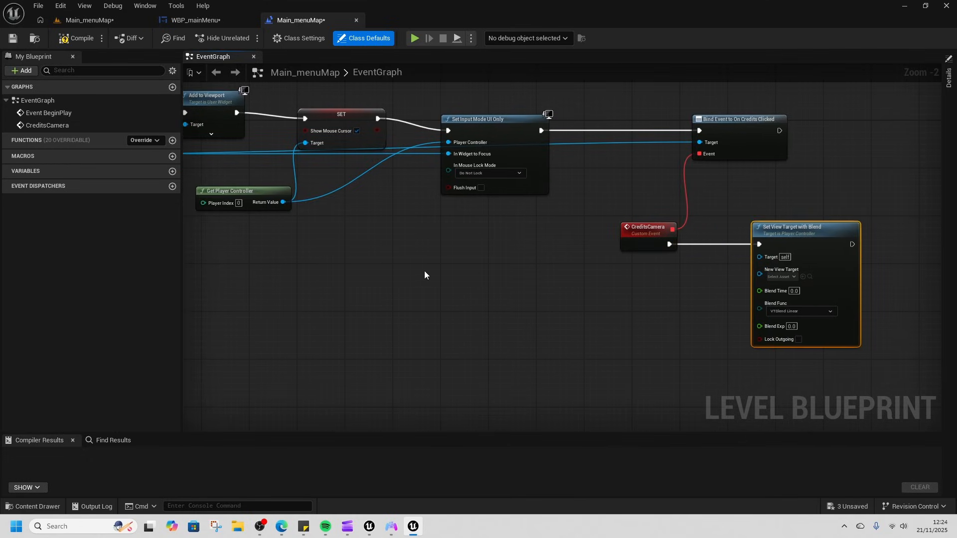
Step: Duplicate the Get Player Controller node and connect it as the Target of the CreditsCamera chain's Set View Target with Blend
{"action": "left_click", "coordinate": [253, 195]}
{"action": "key", "text": "ctrl+c"}
{"action": "key", "text": "ctrl+v"}
{"action": "left_click_drag", "start_coordinate": [560, 311], "coordinate": [767, 258]}
{"action": "right_click_drag", "start_coordinate": [767, 258], "coordinate": [659, 265]}
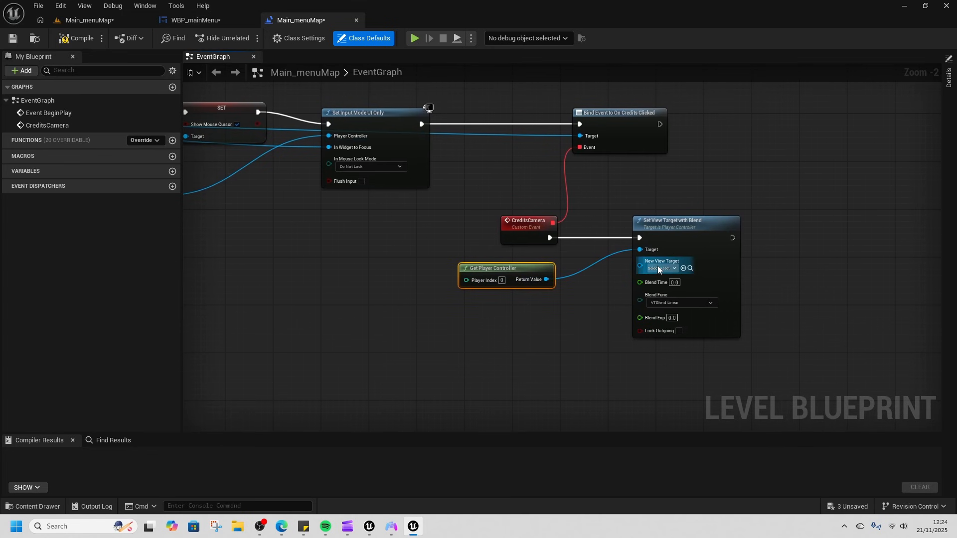
Step: Duplicate the cine camera in the level, place the copy on the bare ground near the player start, and save the map
{"action": "left_click", "coordinate": [90, 20]}
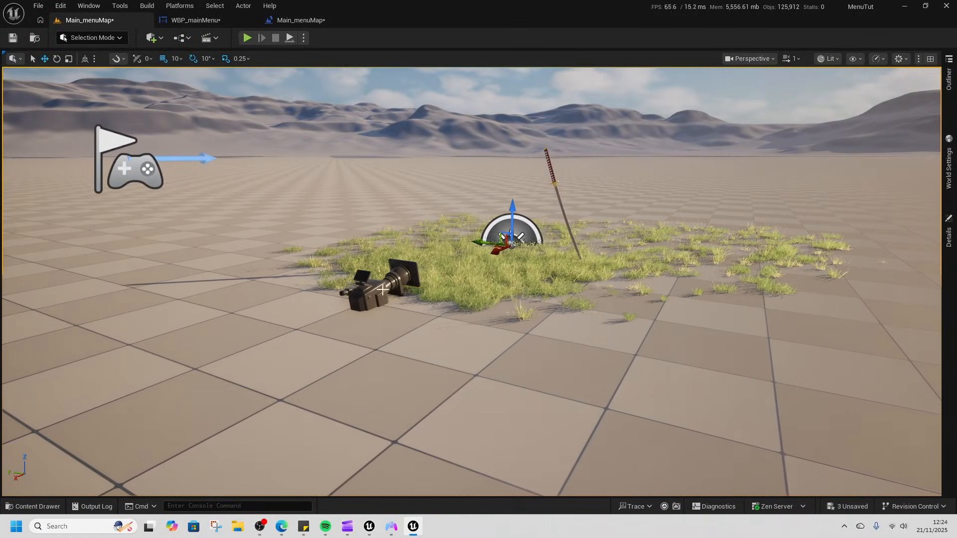
{"action": "left_click", "coordinate": [395, 279]}
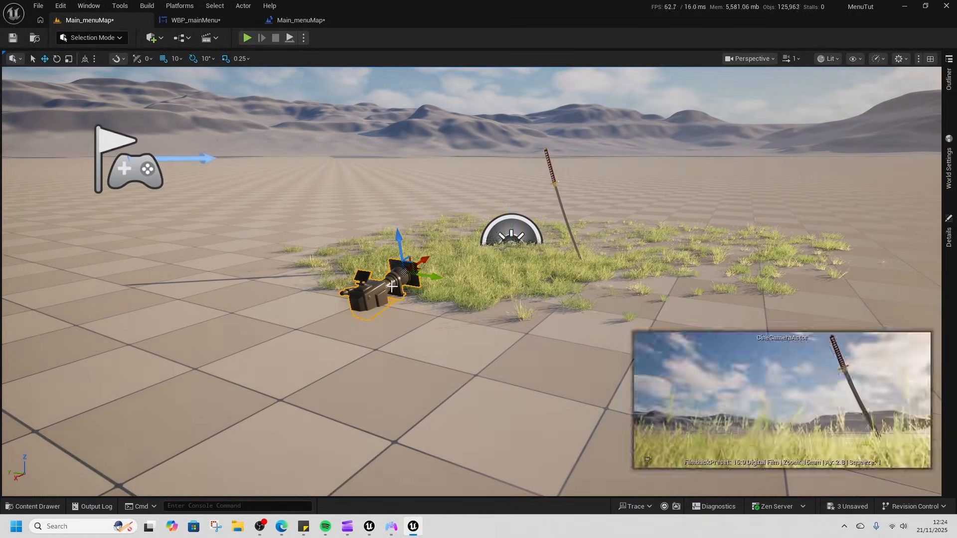
{"action": "left_click_drag", "start_coordinate": [396, 279], "coordinate": [102, 249], "text": "alt"}
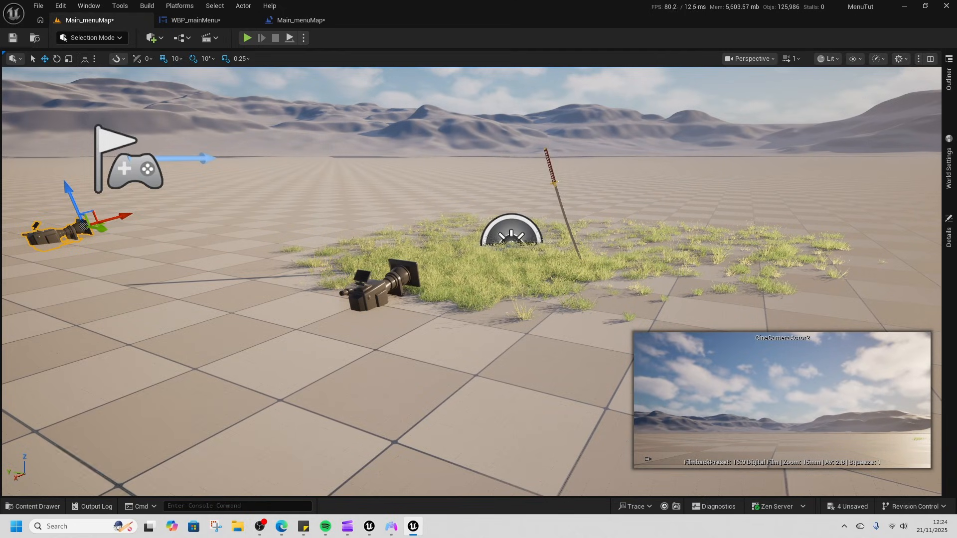
{"action": "left_click", "coordinate": [13, 37]}
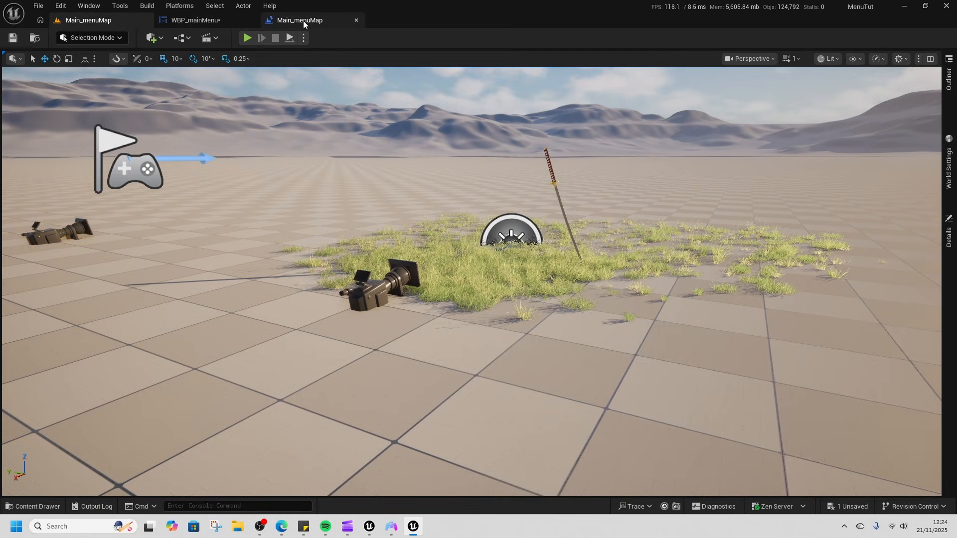
Step: Rename the duplicated cine camera in the level to CreditsCameraActor
{"action": "left_click", "coordinate": [60, 235]}
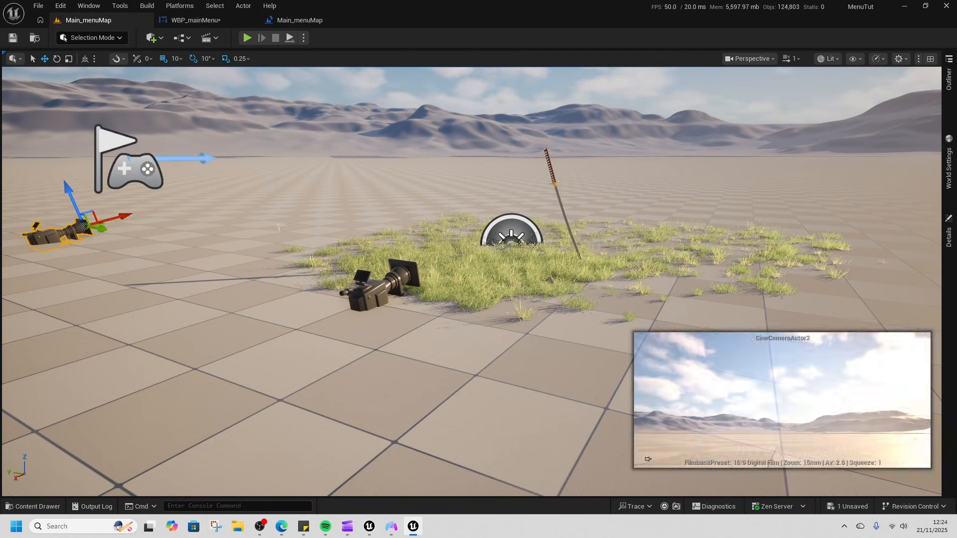
{"action": "left_click", "coordinate": [948, 237]}
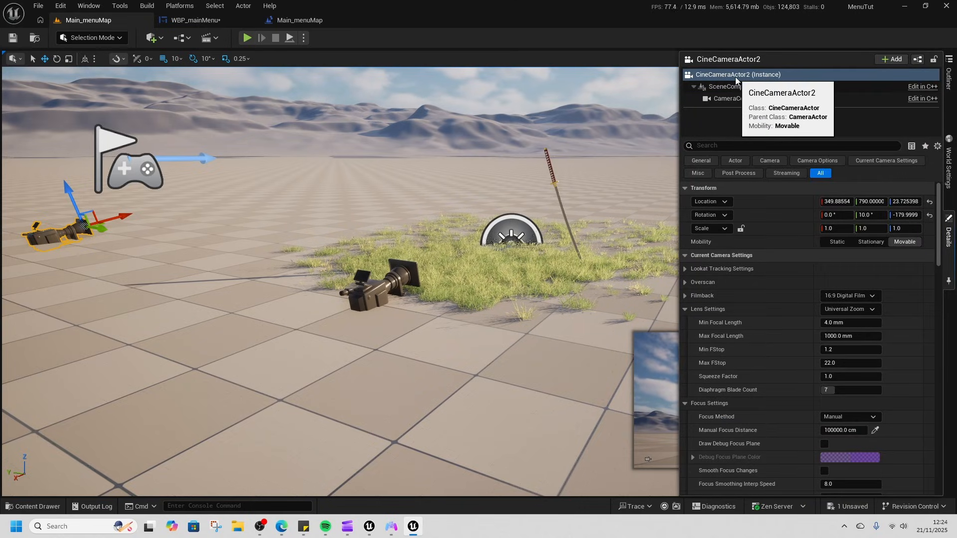
{"action": "left_click", "coordinate": [950, 80]}
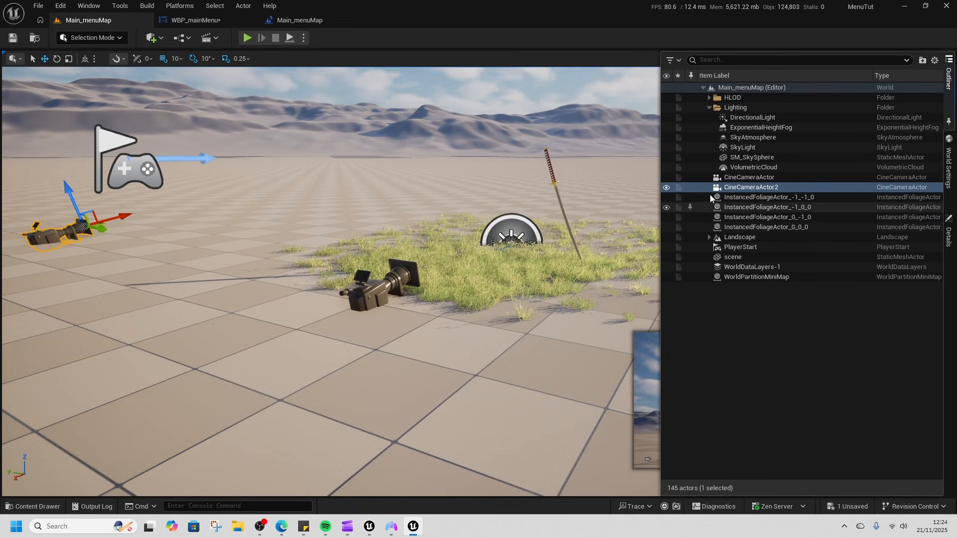
{"action": "left_click", "coordinate": [750, 188]}
{"action": "key", "text": "F2"}
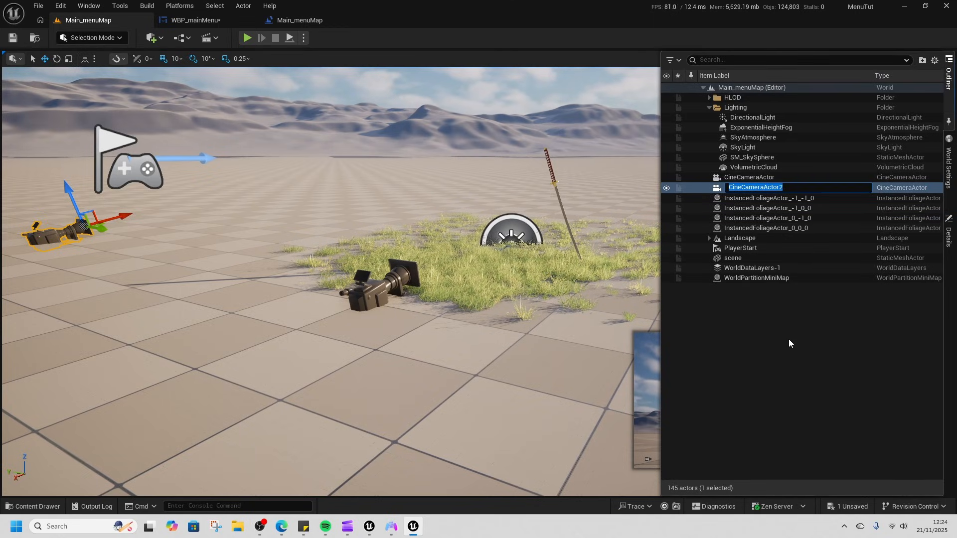
{"action": "type", "text": "Credits"}
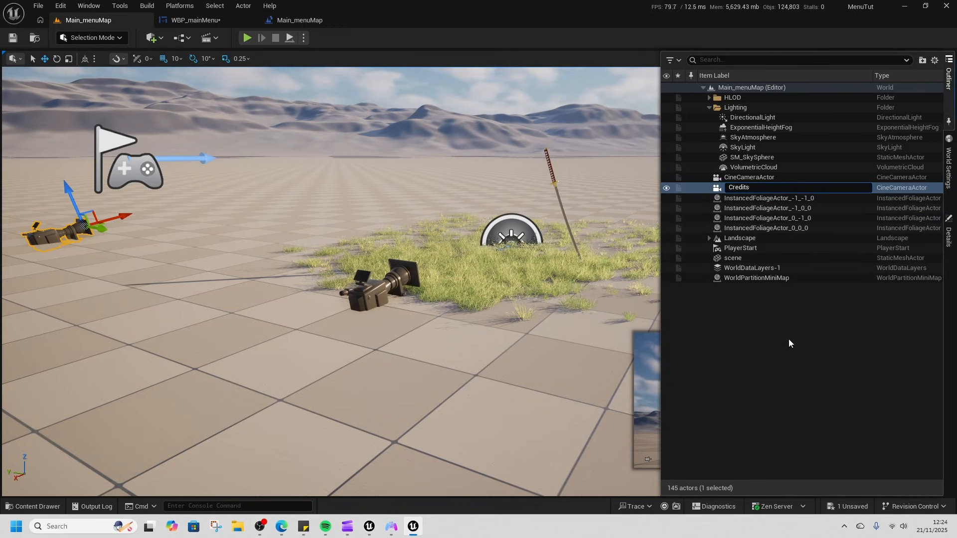
{"action": "type", "text": "CameraAct"}
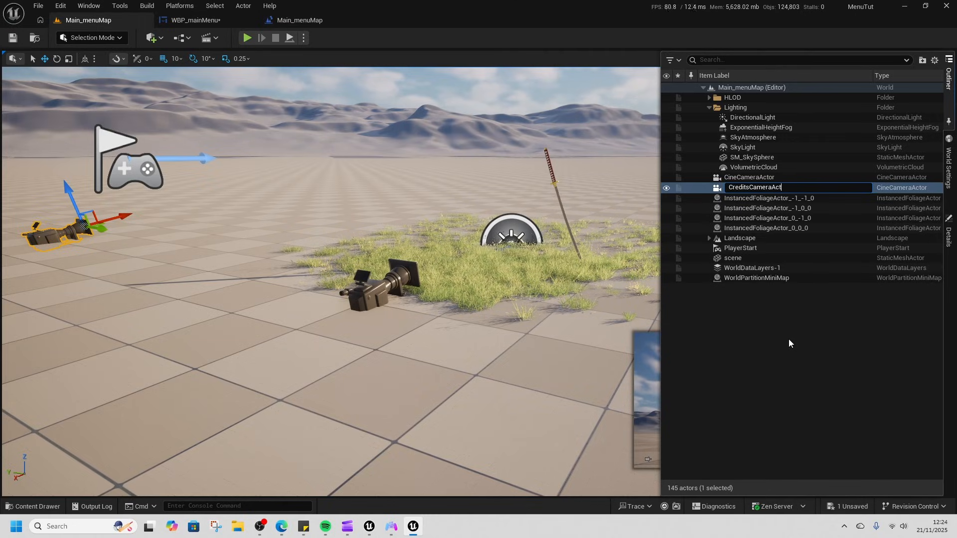
{"action": "type", "text": "or"}
{"action": "key", "text": "Return"}
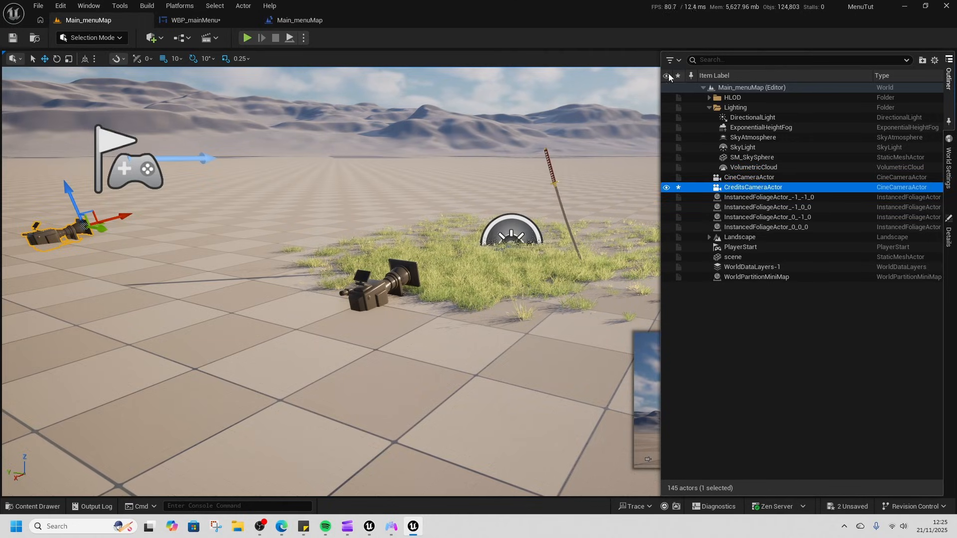
Step: Add a CreditsCameraActor reference to the level blueprint and connect it as New View Target of the CreditsCamera chain's Set View Target with Blend
{"action": "left_click", "coordinate": [316, 22]}
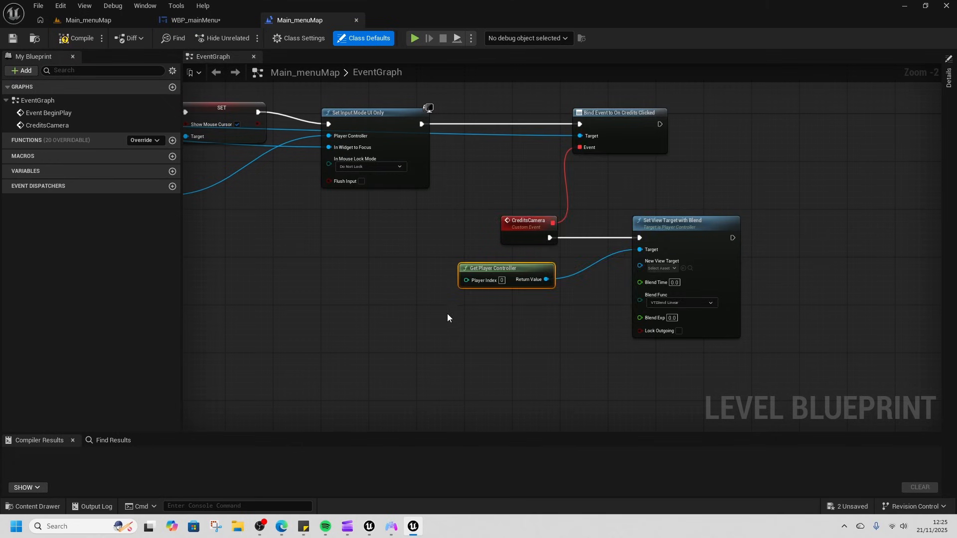
{"action": "right_click", "coordinate": [476, 315]}
{"action": "left_click", "coordinate": [532, 166]}
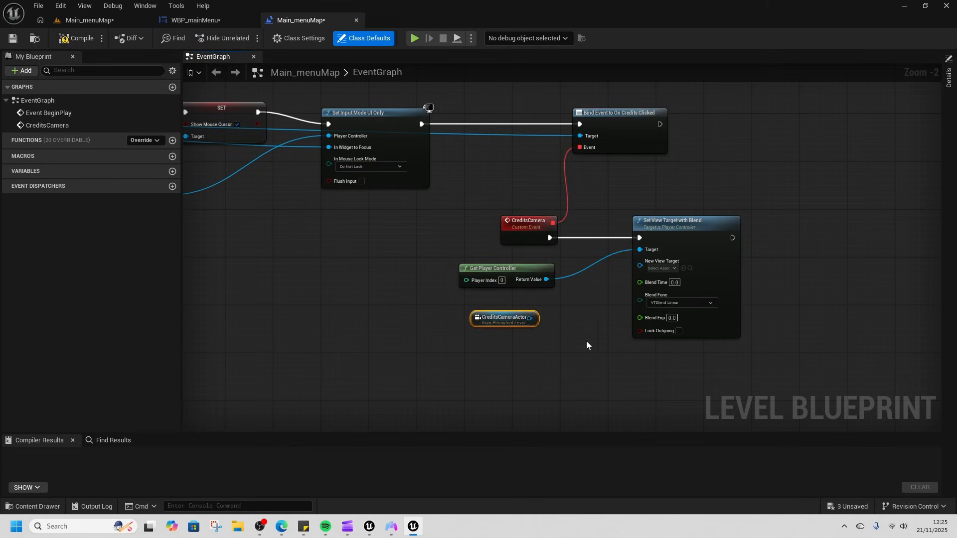
{"action": "left_click_drag", "start_coordinate": [529, 319], "coordinate": [641, 265]}
Step: Set the Blend Time of the CreditsCamera chain's Set View Target with Blend to 1.0 and compile the level blueprint
{"action": "left_click", "coordinate": [675, 274]}
{"action": "type", "text": "1"}
{"action": "key", "text": "Return"}
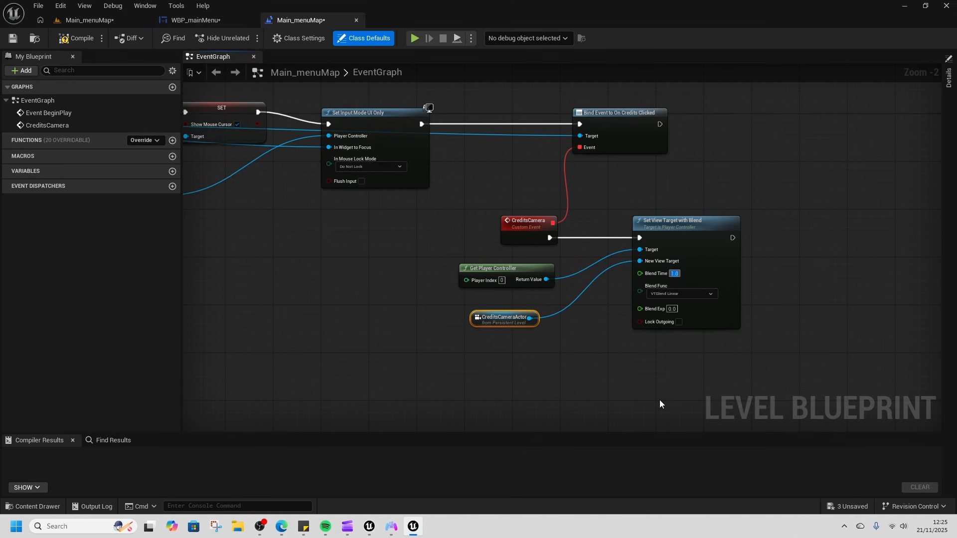
{"action": "left_click", "coordinate": [79, 40]}
Step: Play-test the main menu map by opening the credits and returning to the menu, and end the session
{"action": "left_click", "coordinate": [90, 20]}
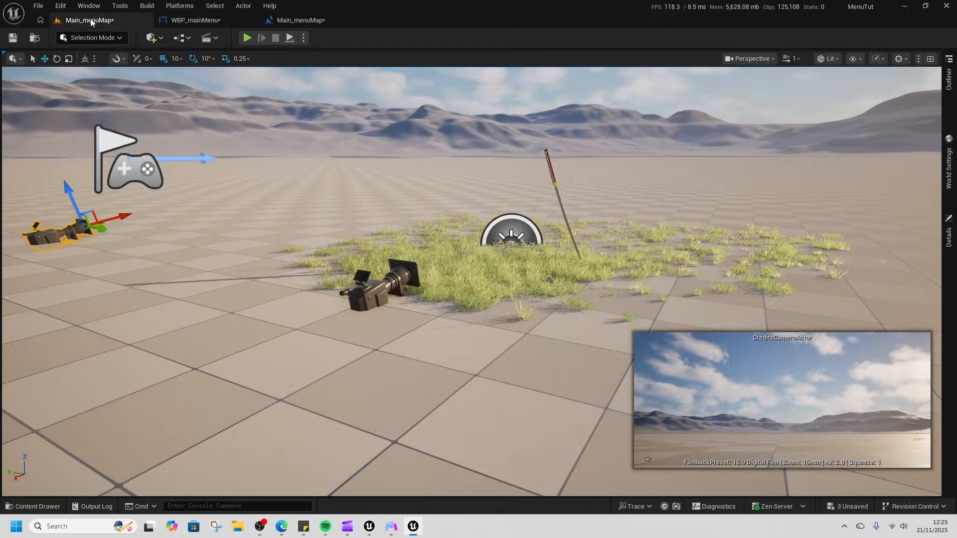
{"action": "left_click", "coordinate": [246, 38]}
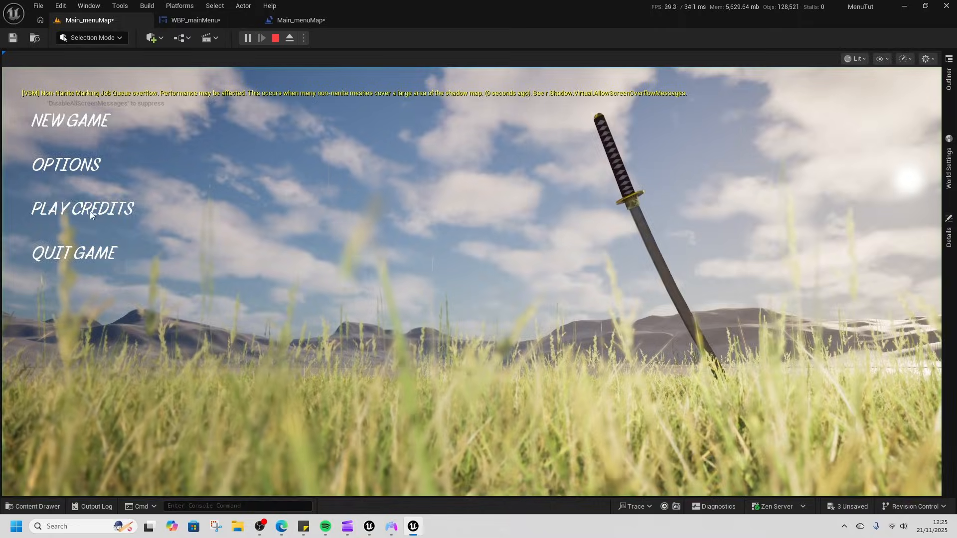
{"action": "left_click", "coordinate": [88, 208]}
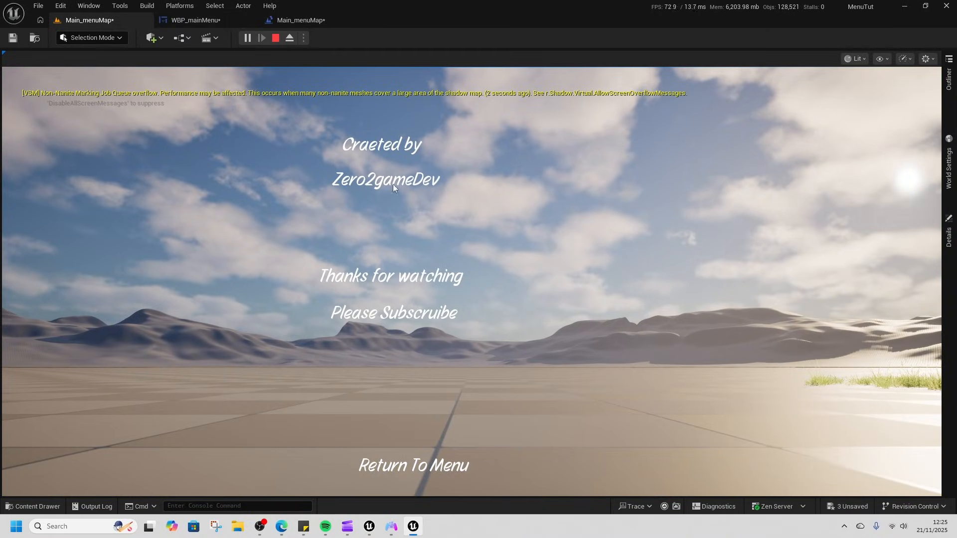
{"action": "left_click", "coordinate": [424, 471]}
{"action": "left_click", "coordinate": [276, 38]}
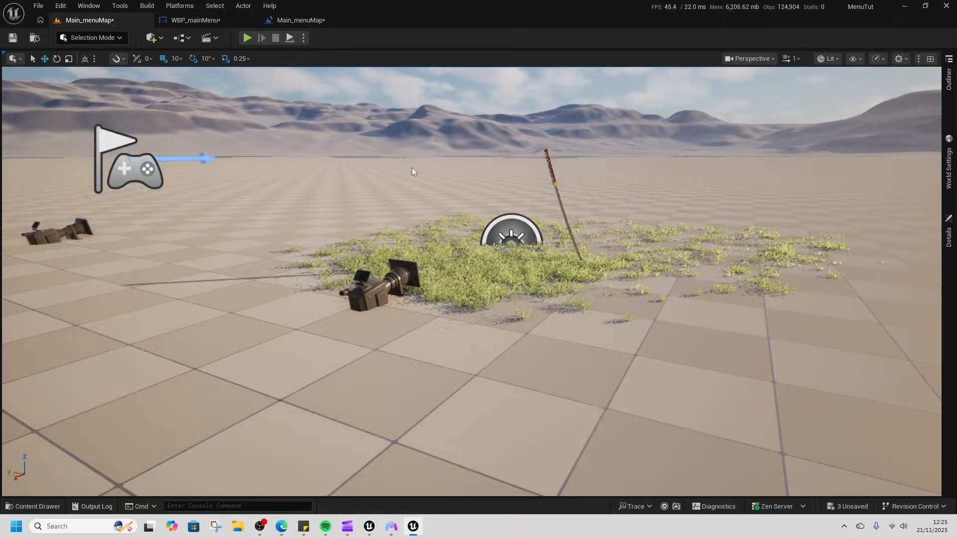
Step: Rearrange the level blueprint's opening nodes, moving Event BeginPlay up and shifting Set View Target with Blend together with its inputs
{"action": "left_click", "coordinate": [300, 20]}
{"action": "right_click_drag", "start_coordinate": [453, 245], "coordinate": [884, 250]}
{"action": "right_click_drag", "start_coordinate": [496, 267], "coordinate": [724, 289]}
{"action": "left_click_drag", "start_coordinate": [398, 166], "coordinate": [404, 112]}
{"action": "right_click_drag", "start_coordinate": [471, 198], "coordinate": [466, 231]}
{"action": "left_click_drag", "start_coordinate": [404, 206], "coordinate": [566, 319]}
{"action": "left_click_drag", "start_coordinate": [550, 208], "coordinate": [521, 219]}
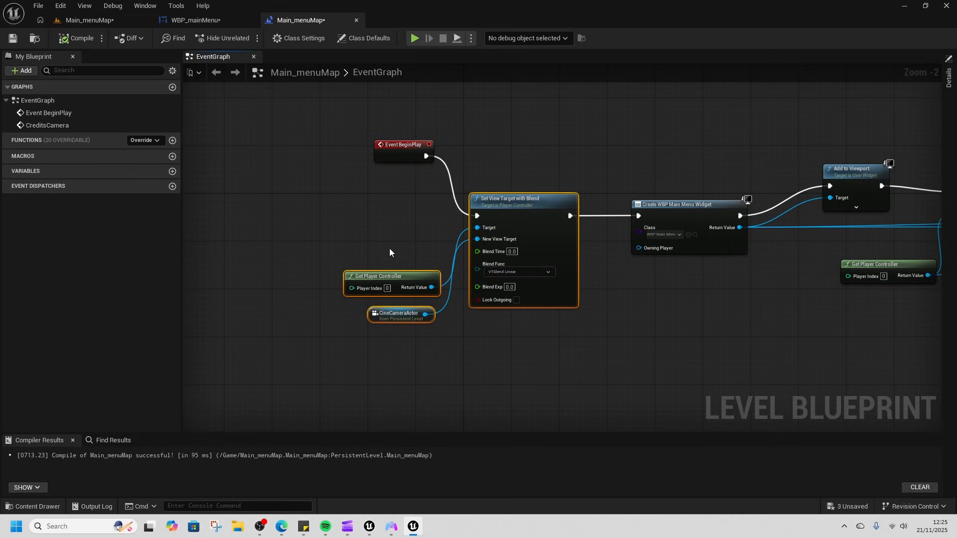
Step: Add a custom event named MainMenuscreen and have it execute the opening Set View Target with Blend node
{"action": "right_click_drag", "start_coordinate": [340, 223], "coordinate": [417, 245]}
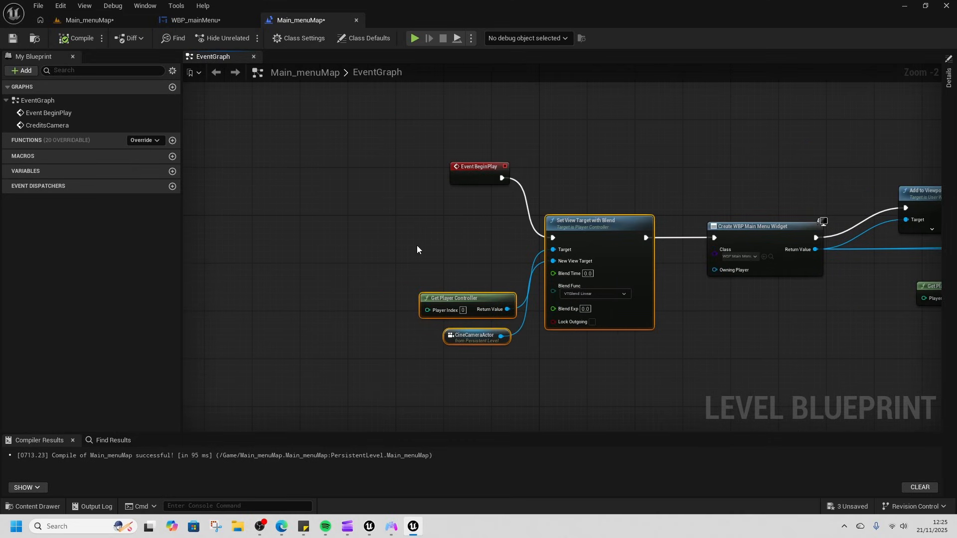
{"action": "right_click", "coordinate": [412, 237]}
{"action": "type", "text": "custom ev"}
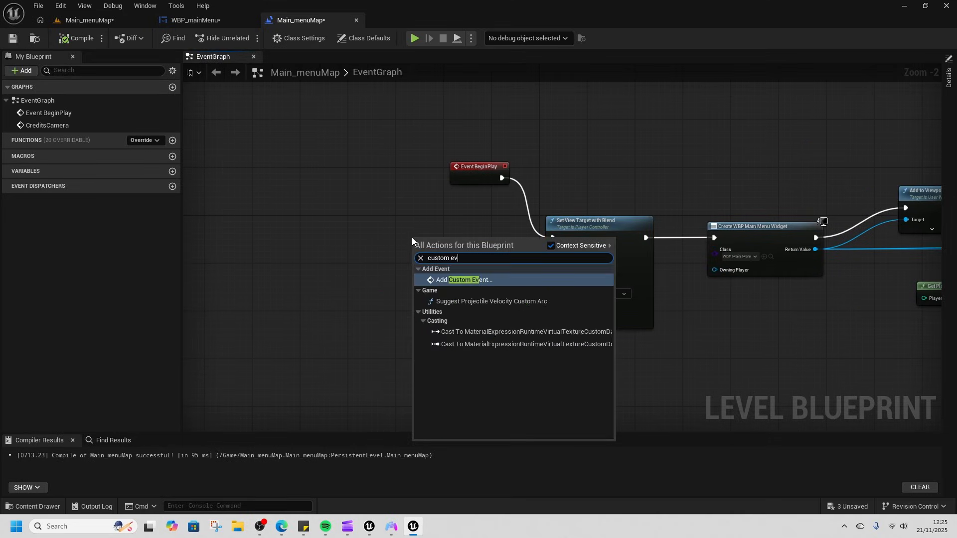
{"action": "key", "text": "Return"}
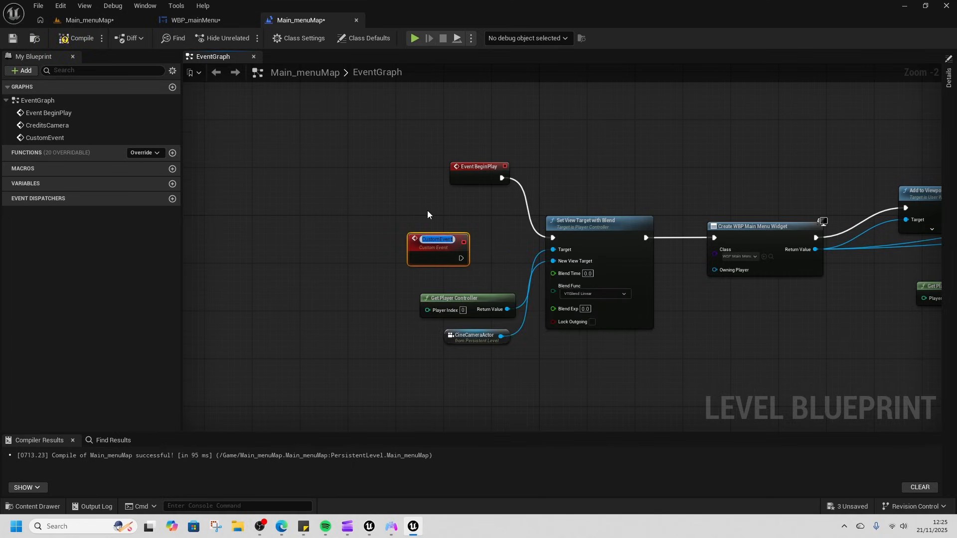
{"action": "type", "text": "MainMenuscree"}
{"action": "type", "text": "n"}
{"action": "key", "text": "Return"}
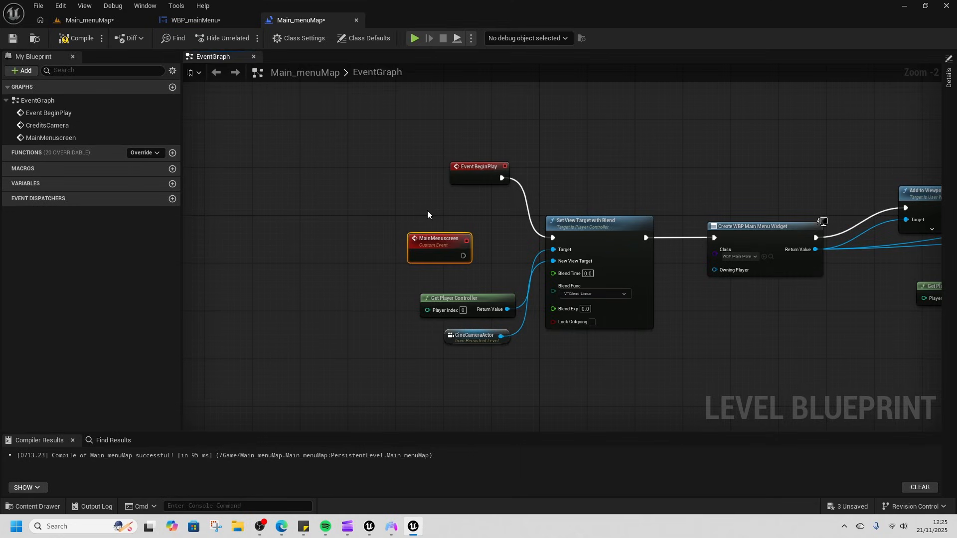
{"action": "left_click_drag", "start_coordinate": [463, 256], "coordinate": [568, 243]}
Step: Call Main Menuscreen from Event BeginPlay and continue its execution into the Create WBP Main Menu Widget node
{"action": "left_click_drag", "start_coordinate": [502, 177], "coordinate": [596, 181]}
{"action": "type", "text": "main men"}
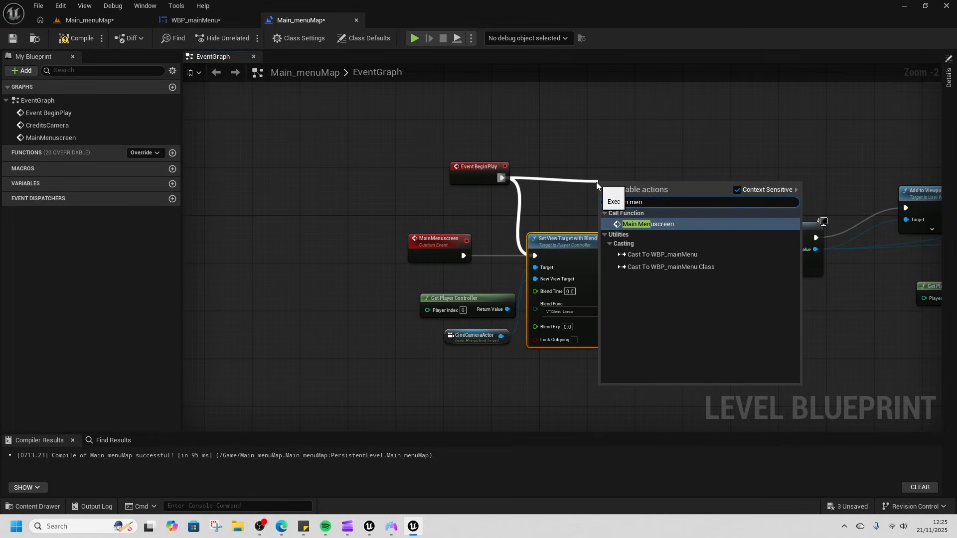
{"action": "left_click", "coordinate": [630, 224]}
{"action": "left_click_drag", "start_coordinate": [660, 202], "coordinate": [748, 218]}
{"action": "double_click", "coordinate": [661, 250]}
Step: Move the MainMenuscreen event chain below the BeginPlay row, then compile and save the level blueprint
{"action": "left_click_drag", "start_coordinate": [391, 259], "coordinate": [615, 343]}
{"action": "left_click_drag", "start_coordinate": [591, 244], "coordinate": [639, 322]}
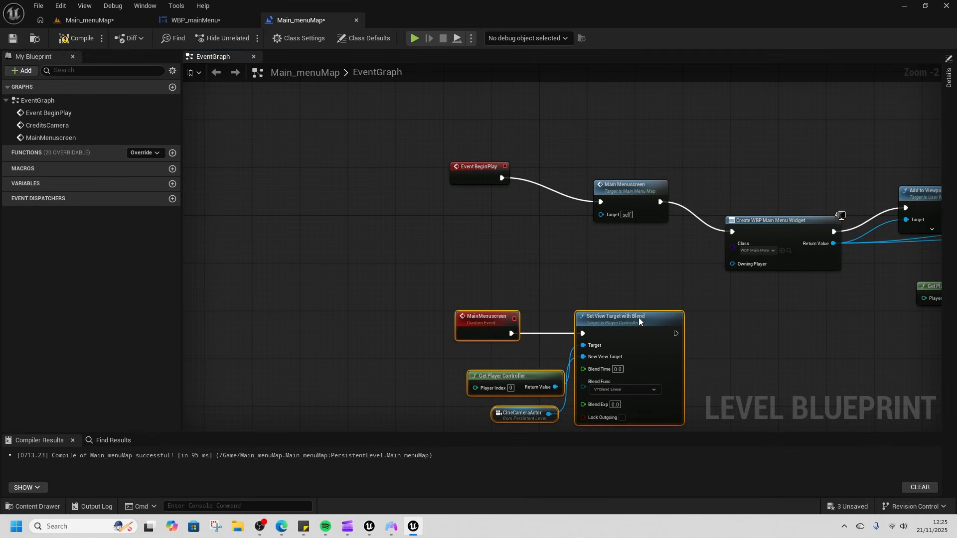
{"action": "right_click_drag", "start_coordinate": [639, 321], "coordinate": [494, 284]}
{"action": "left_click_drag", "start_coordinate": [271, 252], "coordinate": [550, 414]}
{"action": "right_click_drag", "start_coordinate": [706, 339], "coordinate": [391, 313]}
{"action": "right_click_drag", "start_coordinate": [785, 236], "coordinate": [540, 248]}
{"action": "left_click", "coordinate": [88, 38]}
{"action": "left_click", "coordinate": [14, 39]}
Step: Add an event dispatcher named OnReturnToMenuCalled to WBP_mainMenu
{"action": "left_click", "coordinate": [200, 20]}
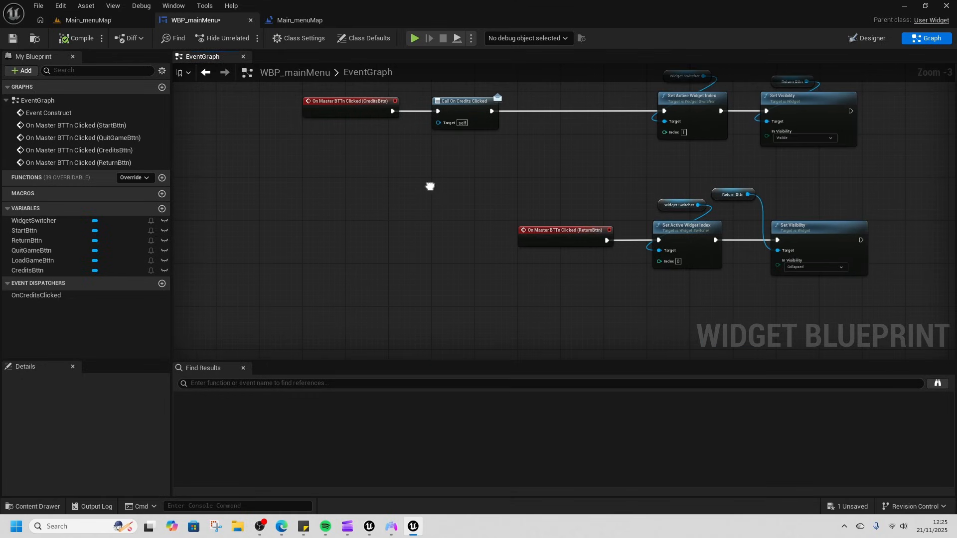
{"action": "left_click", "coordinate": [47, 296]}
{"action": "left_click", "coordinate": [162, 284]}
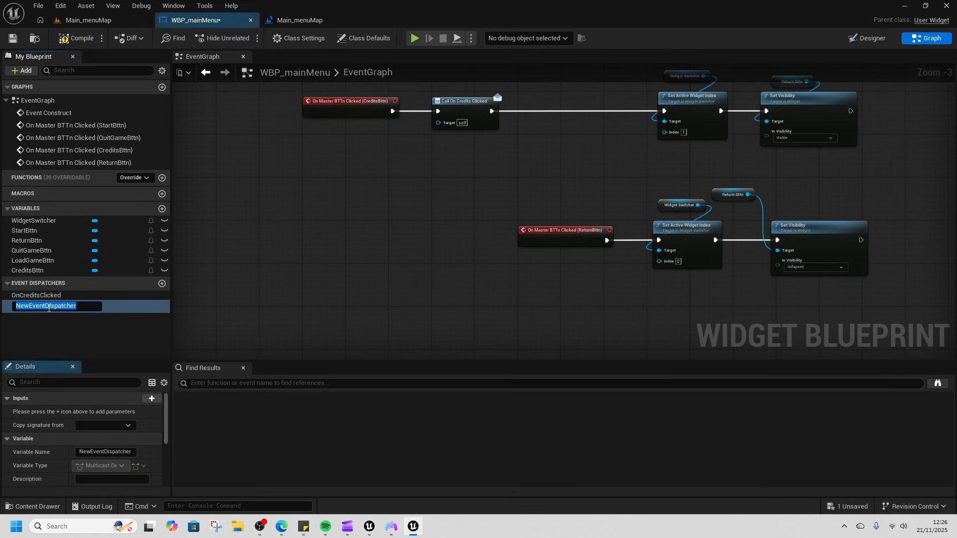
{"action": "type", "text": "OnReturnToMenuCalled"}
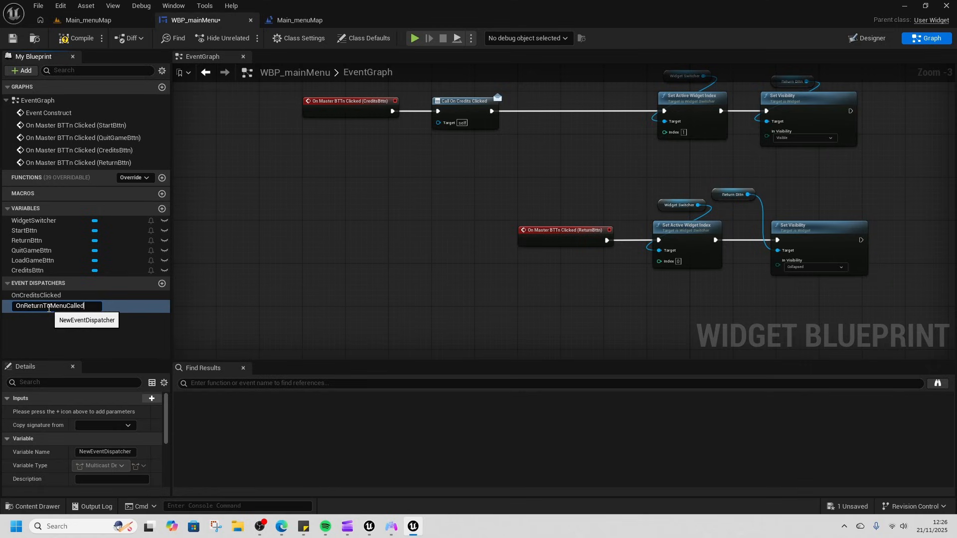
{"action": "key", "text": "Return"}
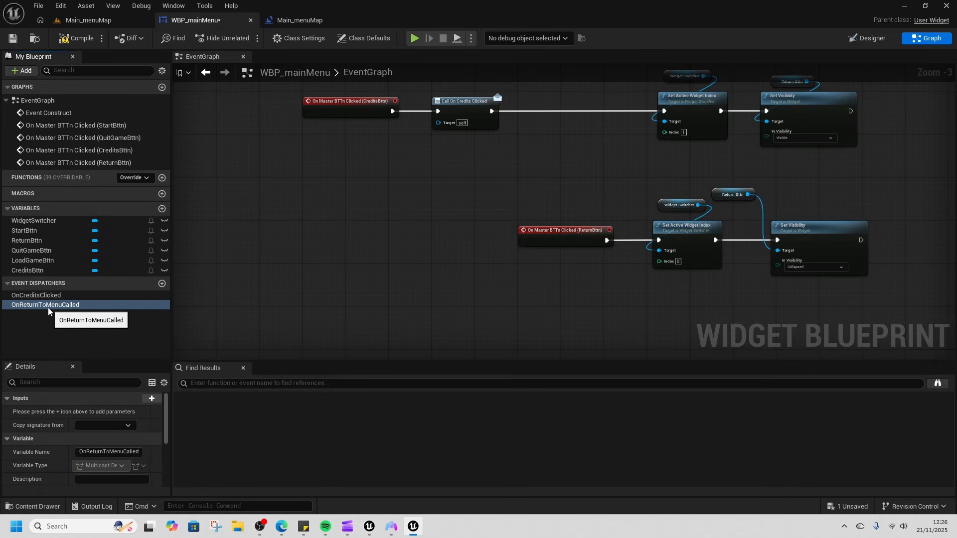
Step: Insert a call to OnReturnToMenuCalled between the ReturnBttn clicked event and its Set Active Widget Index node
{"action": "right_click_drag", "start_coordinate": [522, 259], "coordinate": [500, 238]}
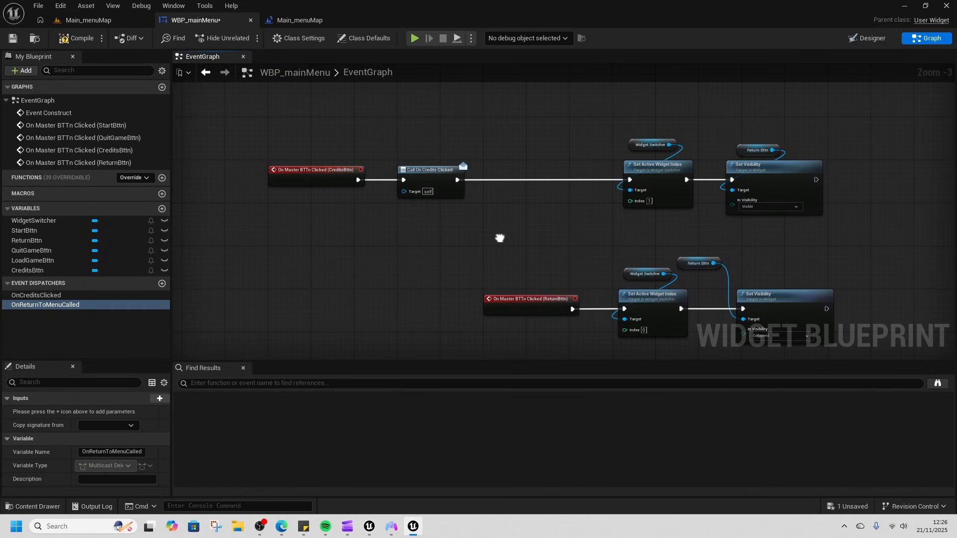
{"action": "left_click_drag", "start_coordinate": [531, 297], "coordinate": [322, 300]}
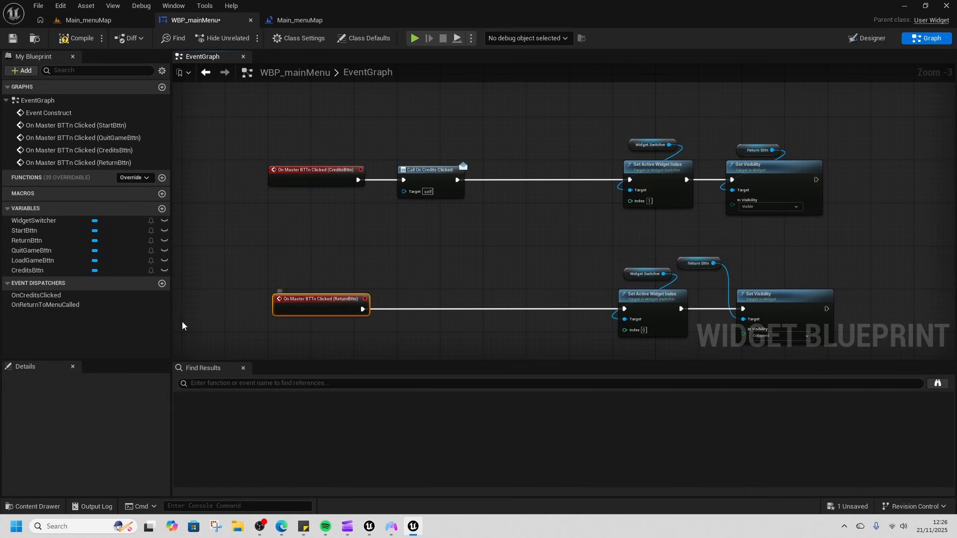
{"action": "left_click_drag", "start_coordinate": [22, 305], "coordinate": [419, 316]}
{"action": "left_click", "coordinate": [447, 321]}
{"action": "left_click_drag", "start_coordinate": [487, 314], "coordinate": [629, 308]}
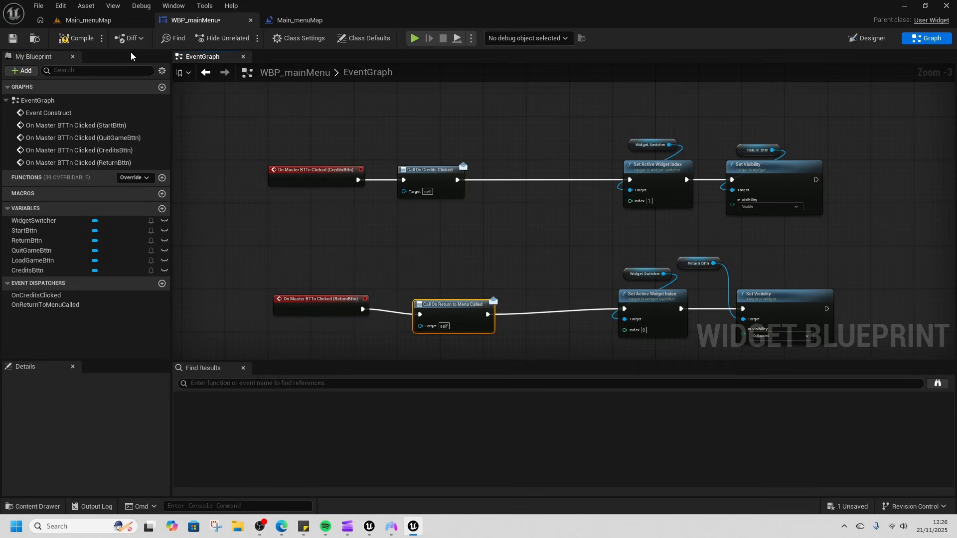
Step: Compile and save the main menu widget, and add a Bind Event to On Return to Menu Called node from the widget reference in the level blueprint
{"action": "left_click", "coordinate": [79, 40]}
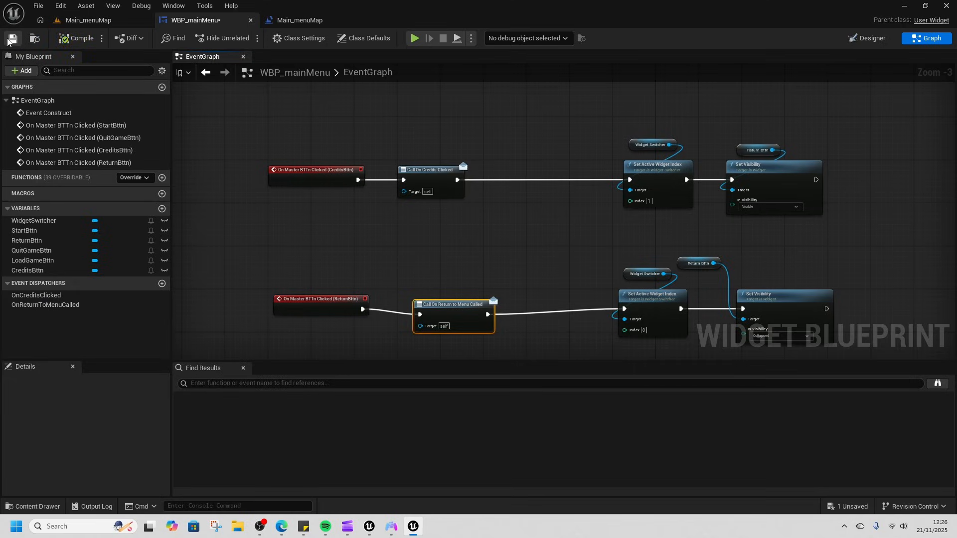
{"action": "left_click", "coordinate": [301, 22]}
{"action": "right_click_drag", "start_coordinate": [613, 280], "coordinate": [604, 267]}
{"action": "right_click_drag", "start_coordinate": [316, 190], "coordinate": [466, 185]}
{"action": "double_click", "coordinate": [466, 185]}
{"action": "left_click_drag", "start_coordinate": [467, 181], "coordinate": [722, 181]}
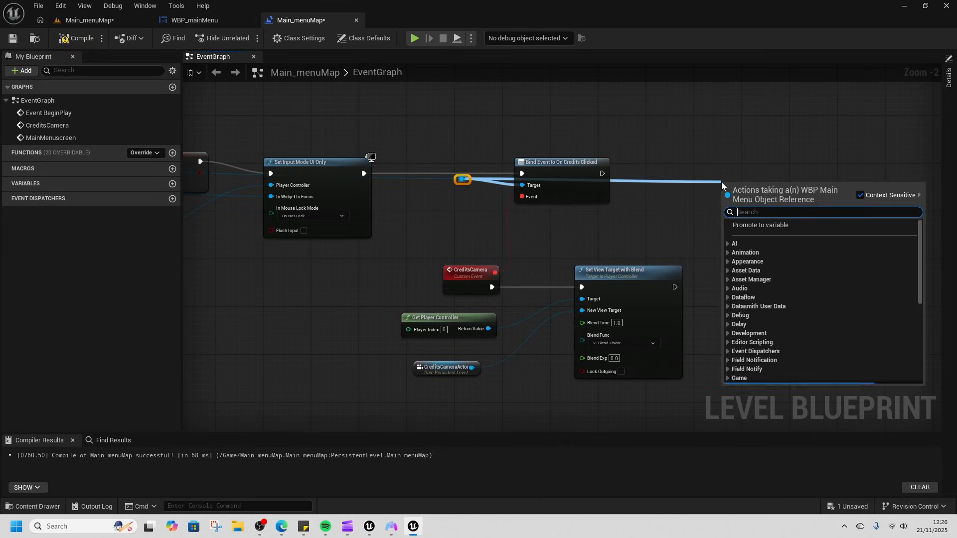
{"action": "type", "text": "bind to"}
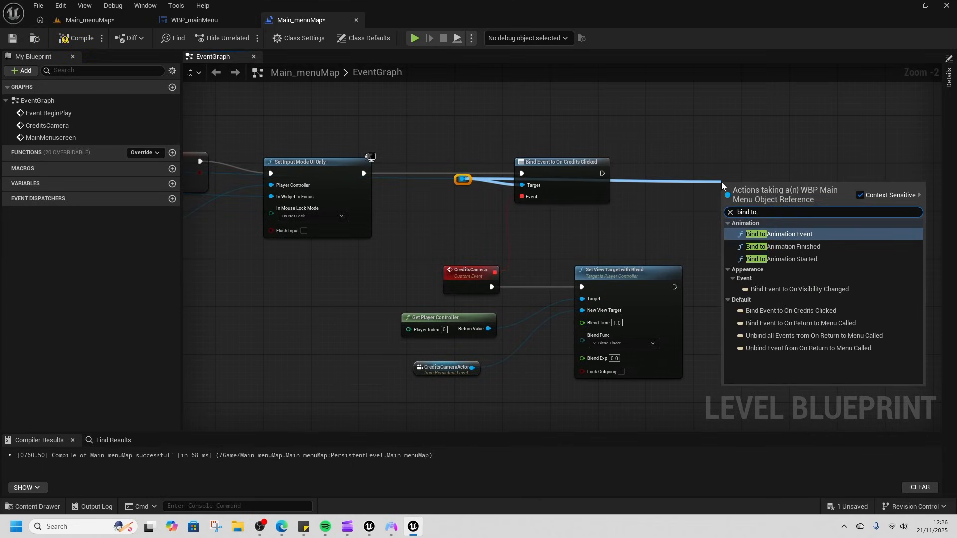
{"action": "type", "text": " ret"}
{"action": "left_click", "coordinate": [867, 233]}
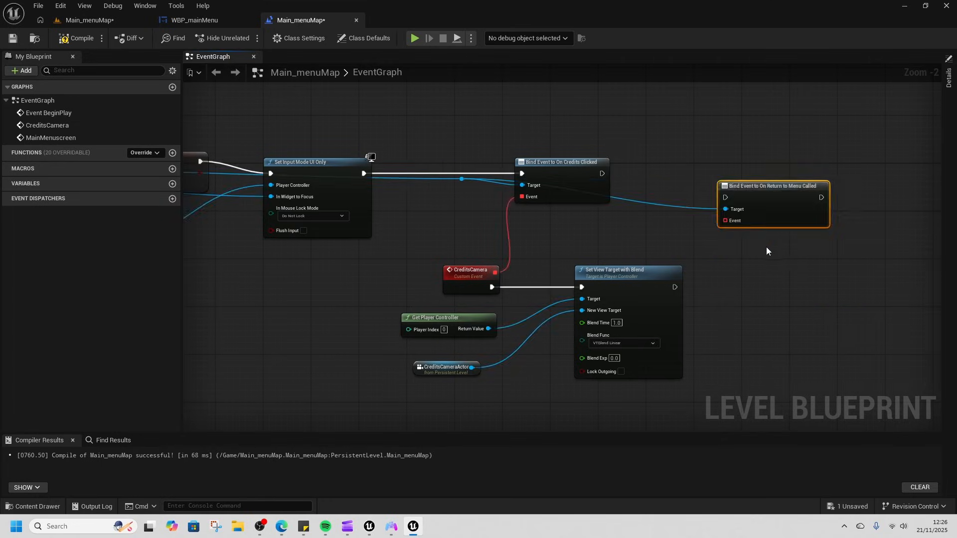
Step: Position the new bind node and connect its execution input to the output of Bind Event to On Credits Clicked
{"action": "right_click_drag", "start_coordinate": [783, 193], "coordinate": [595, 218]}
{"action": "left_click_drag", "start_coordinate": [595, 219], "coordinate": [636, 201]}
{"action": "left_click_drag", "start_coordinate": [414, 199], "coordinate": [580, 210]}
{"action": "left_click_drag", "start_coordinate": [604, 214], "coordinate": [600, 316]}
{"action": "type", "text": "cust"}
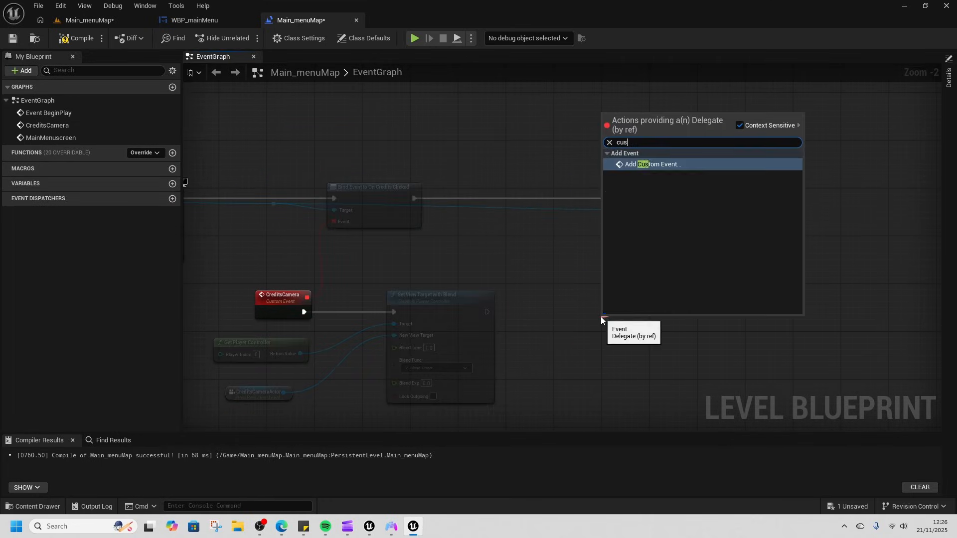
{"action": "left_click", "coordinate": [657, 165]}
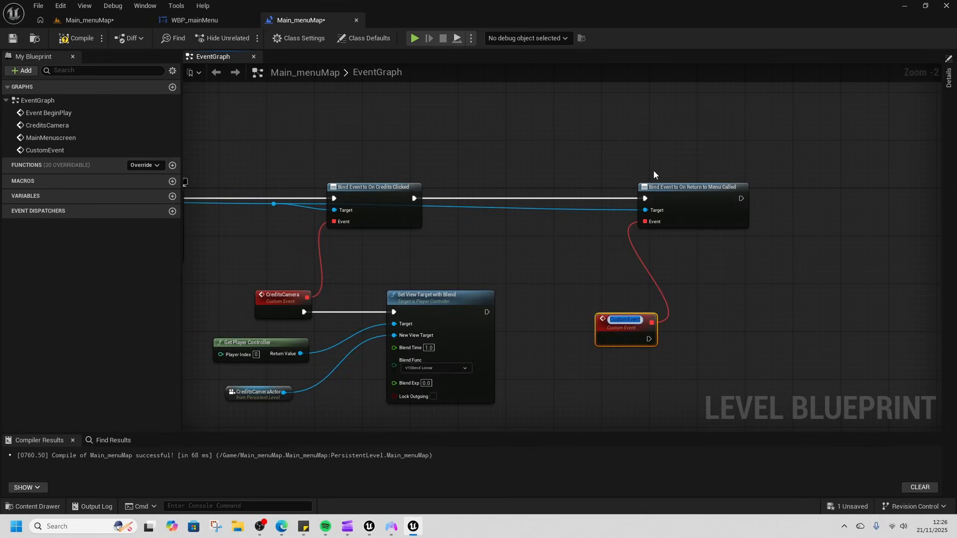
{"action": "key", "text": "Return"}
{"action": "key", "text": "Delete"}
Step: Add a Create Event node to the return bind's Event pin and set its function to MainMenuscreen
{"action": "left_click_drag", "start_coordinate": [644, 222], "coordinate": [602, 303]}
{"action": "type", "text": "create"}
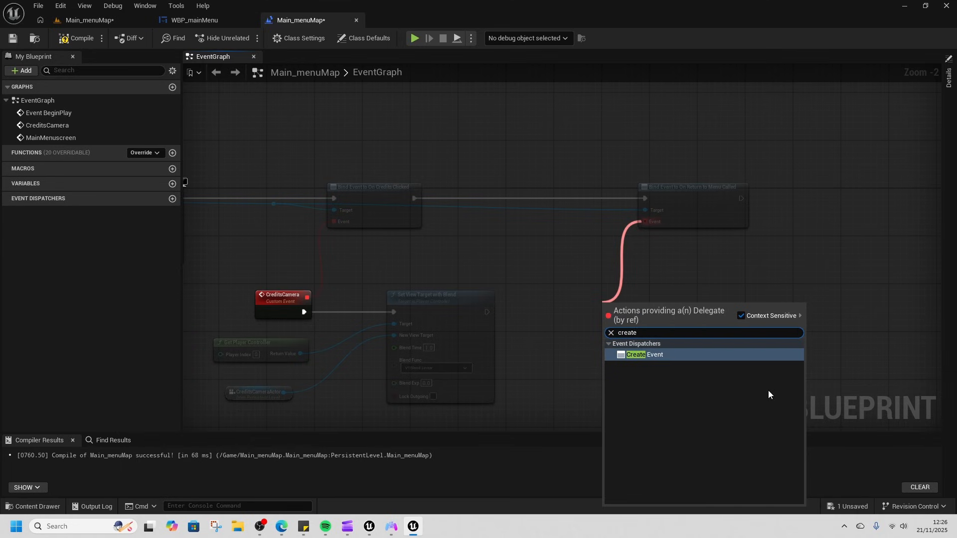
{"action": "left_click", "coordinate": [668, 357]}
{"action": "left_click", "coordinate": [634, 341]}
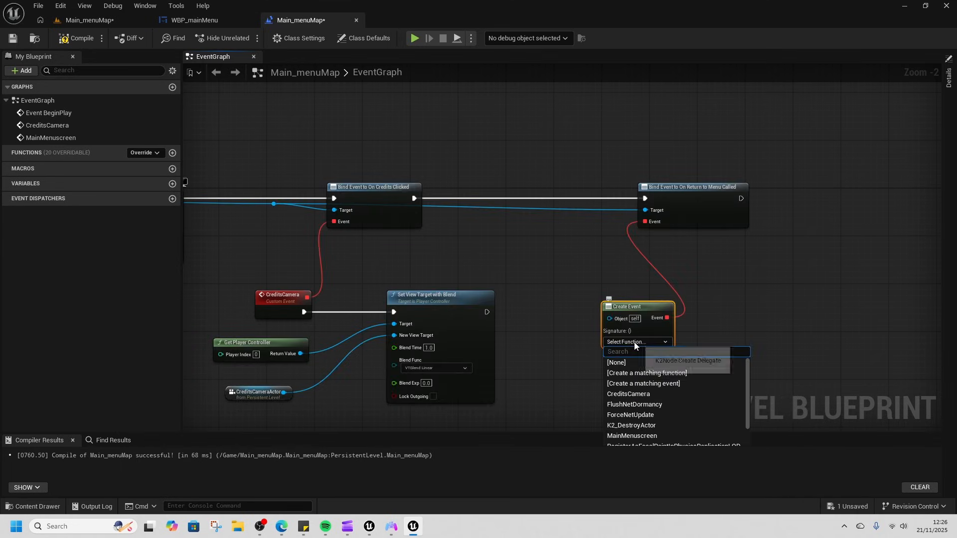
{"action": "scroll", "coordinate": [677, 405], "scroll_direction": "down", "scroll_amount": 1}
{"action": "scroll", "coordinate": [676, 406], "scroll_direction": "down", "scroll_amount": 1}
{"action": "left_click", "coordinate": [641, 413]}
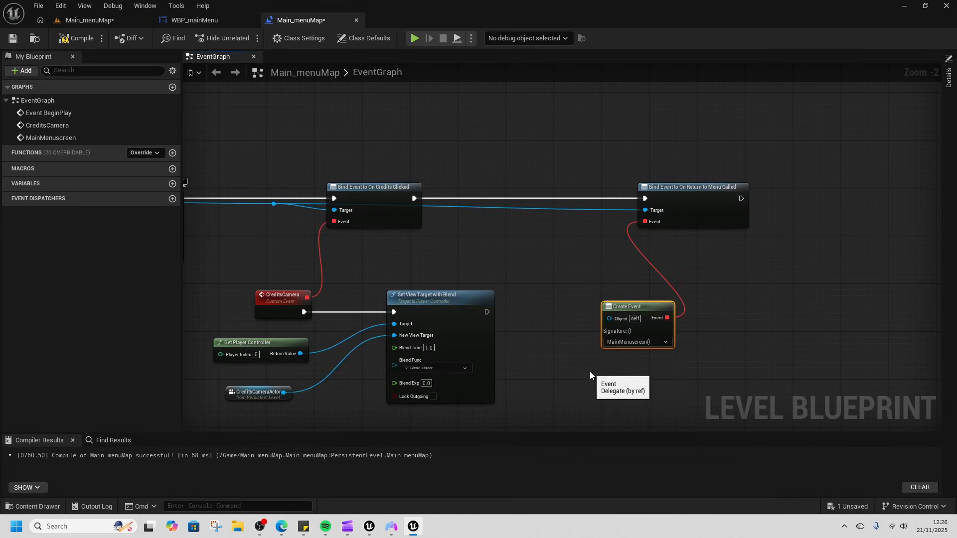
Step: Play-test the level by opening the credits and returning to the menu, and stop the session
{"action": "right_click_drag", "start_coordinate": [453, 321], "coordinate": [940, 265]}
{"action": "right_click_drag", "start_coordinate": [377, 275], "coordinate": [745, 358]}
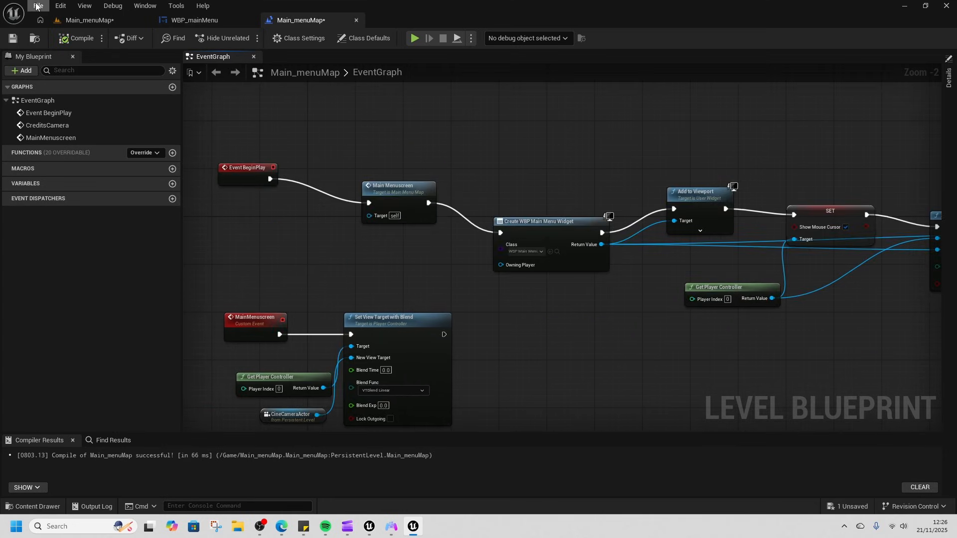
{"action": "left_click", "coordinate": [90, 20]}
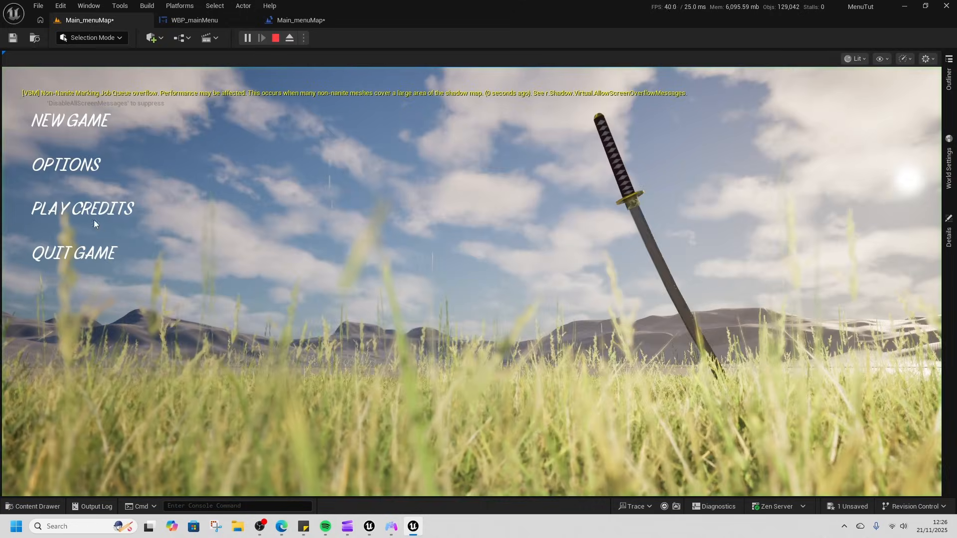
{"action": "left_click", "coordinate": [73, 209]}
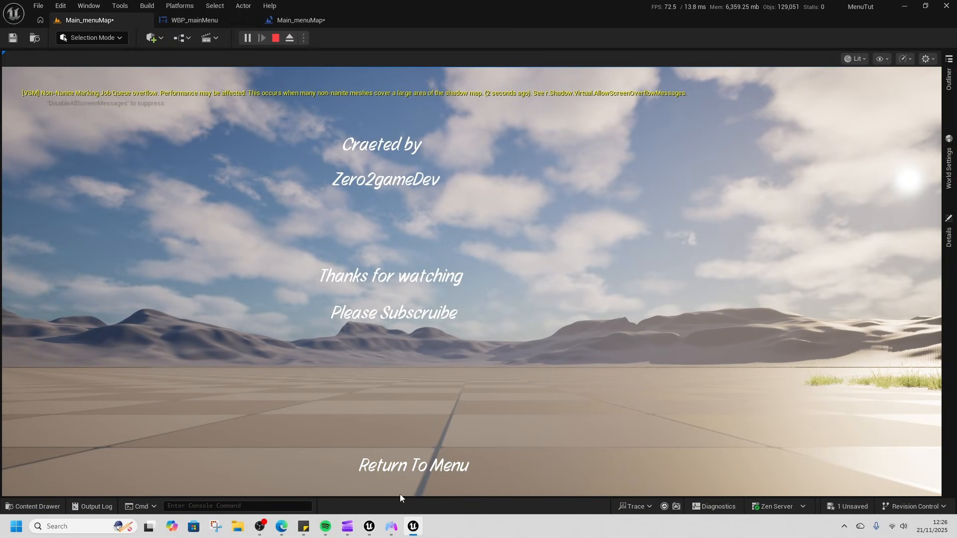
{"action": "left_click", "coordinate": [415, 463]}
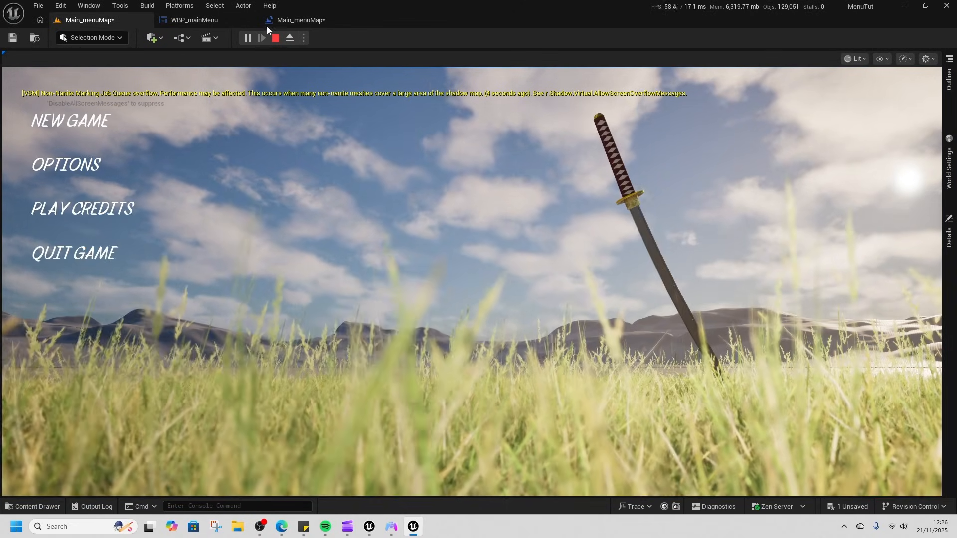
{"action": "left_click", "coordinate": [277, 38]}
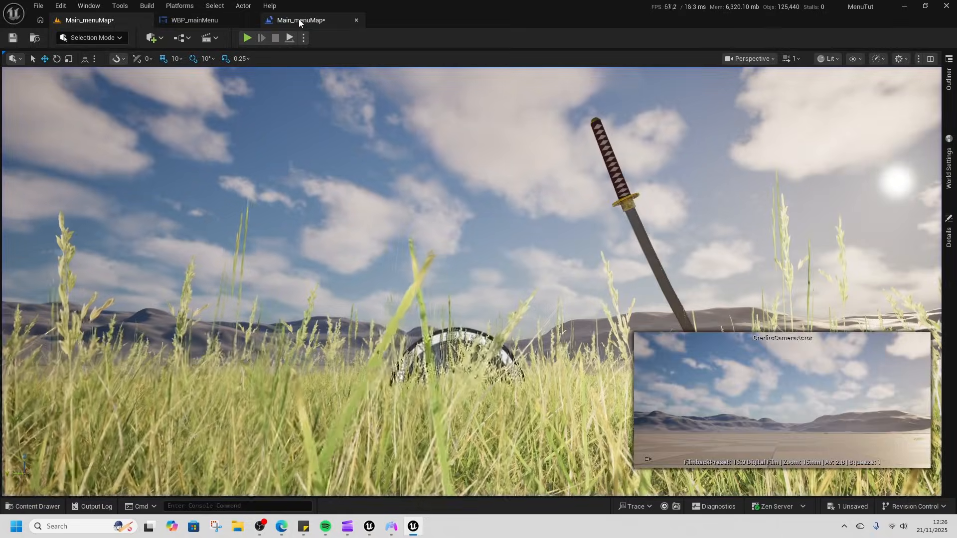
Step: Run the level again to check the switch from the main menu to the credits, and end play
{"action": "left_click", "coordinate": [299, 21]}
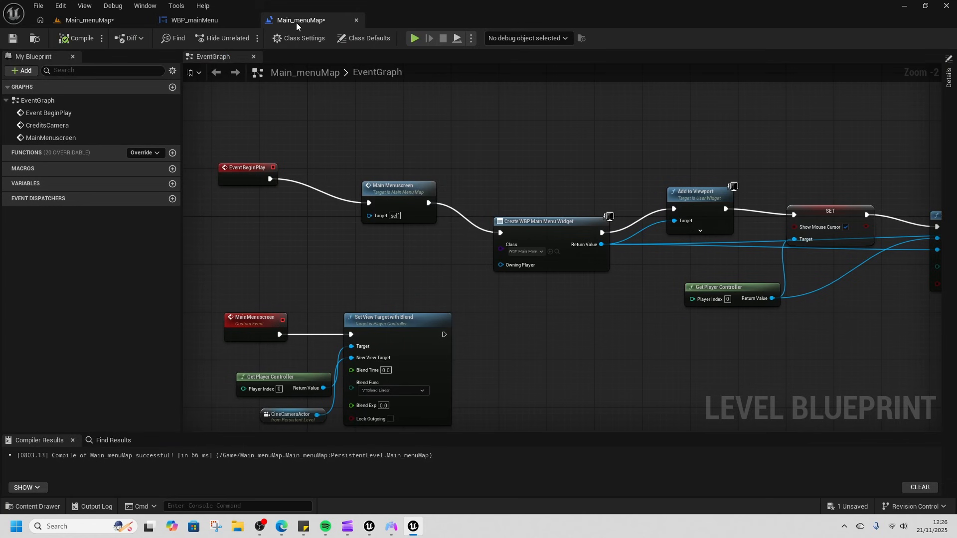
{"action": "left_click", "coordinate": [112, 24]}
{"action": "left_click", "coordinate": [249, 38]}
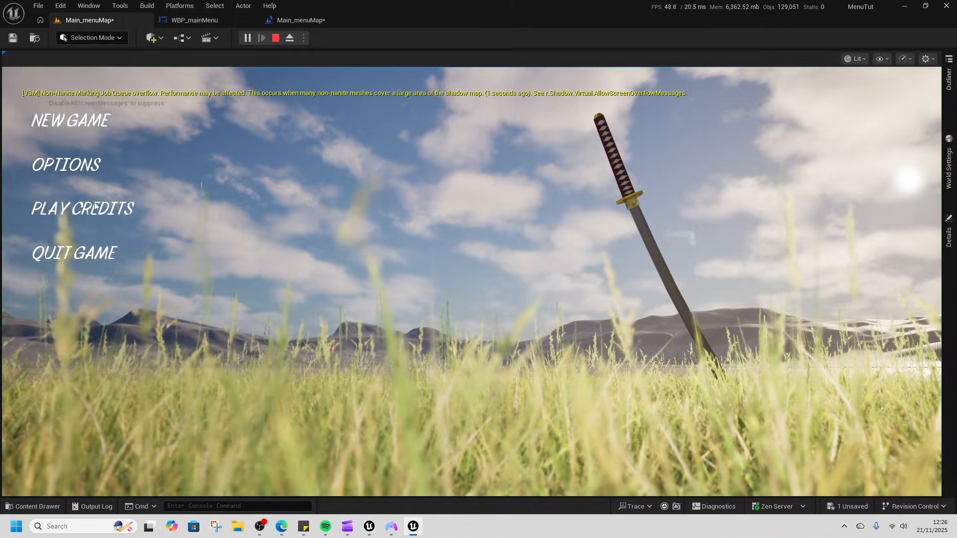
{"action": "left_click", "coordinate": [94, 201]}
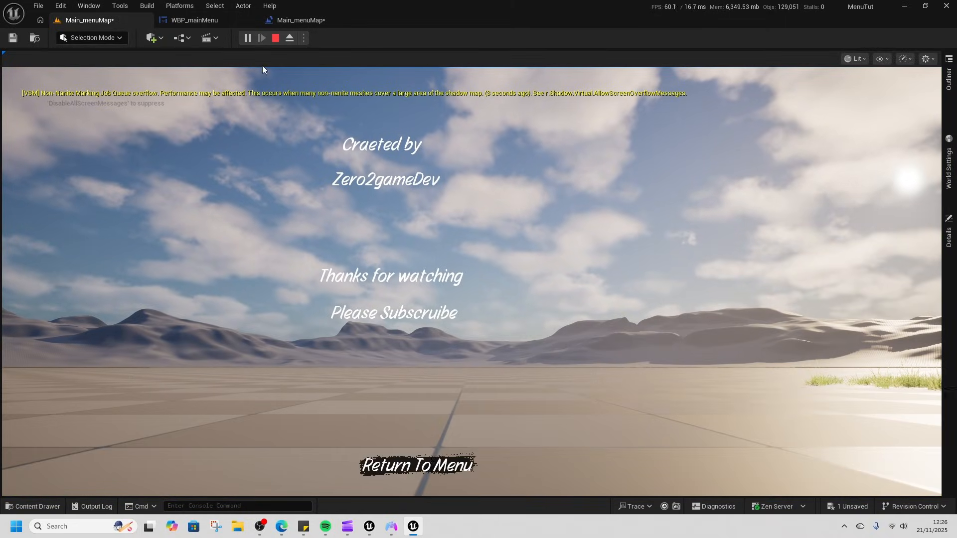
{"action": "key", "text": "Escape"}
{"action": "left_click", "coordinate": [205, 21]}
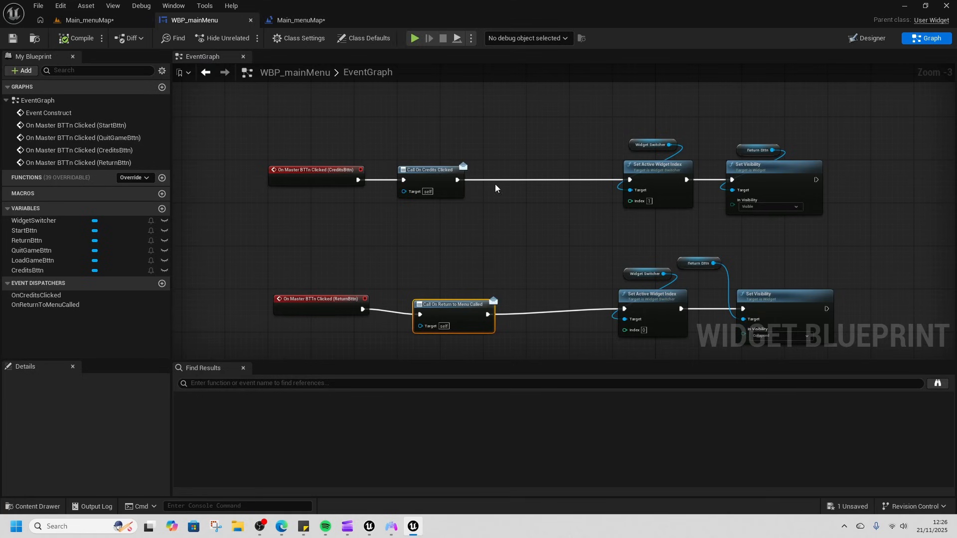
{"action": "left_click", "coordinate": [290, 21]}
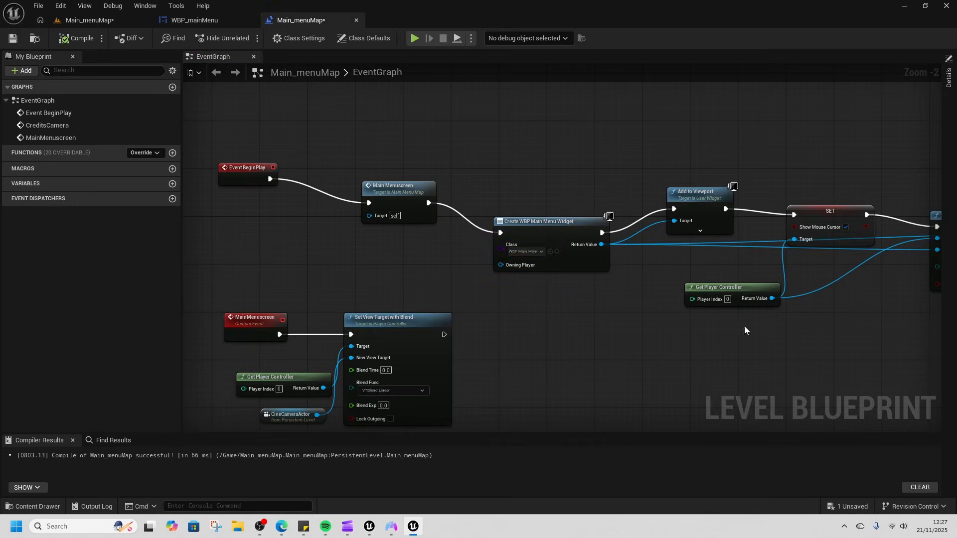
{"action": "right_click_drag", "start_coordinate": [716, 327], "coordinate": [292, 285]}
{"action": "right_click_drag", "start_coordinate": [782, 329], "coordinate": [724, 321]}
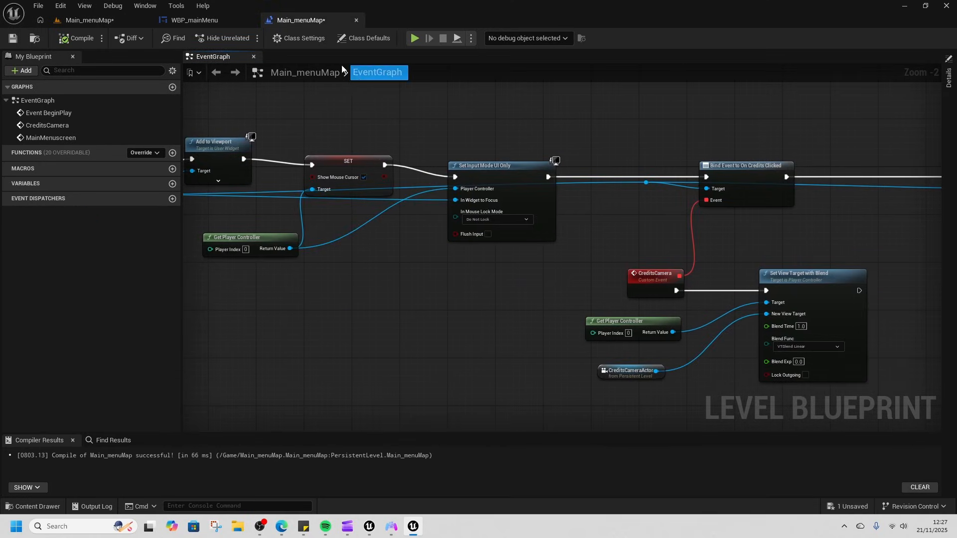
{"action": "left_click", "coordinate": [223, 20]}
{"action": "scroll", "coordinate": [538, 275], "scroll_direction": "up", "scroll_amount": 1}
{"action": "left_click_drag", "start_coordinate": [459, 309], "coordinate": [546, 307]}
{"action": "type", "text": "de"}
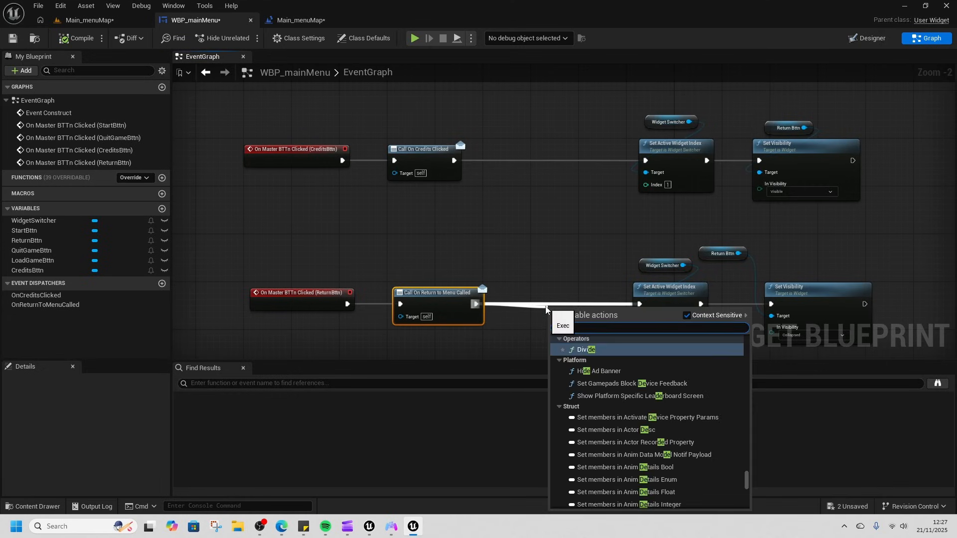
{"action": "type", "text": "l"}
{"action": "left_click", "coordinate": [353, 224]}
Step: Insert a Delay with a duration of 1.0 between Call On Credits Clicked and its Set Active Widget Index node
{"action": "left_click", "coordinate": [327, 161]}
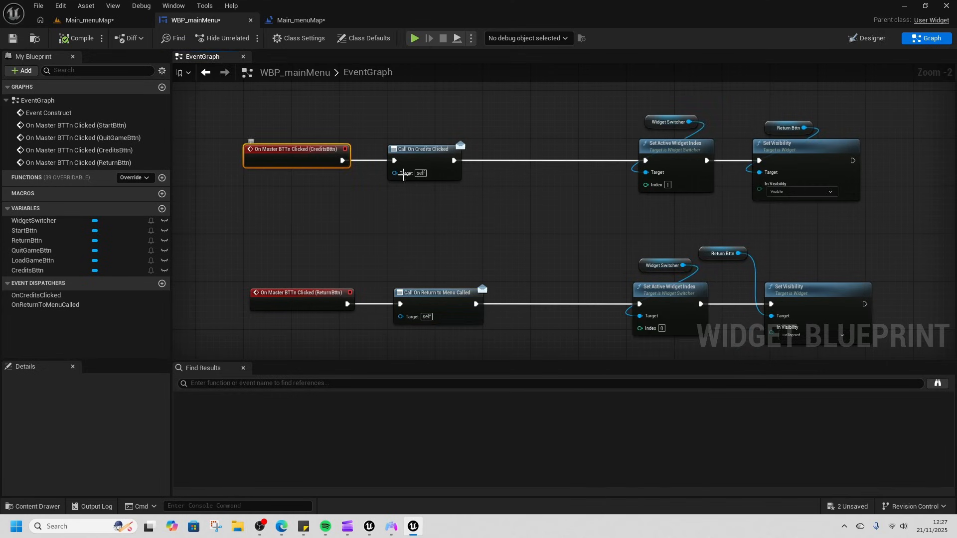
{"action": "left_click_drag", "start_coordinate": [460, 162], "coordinate": [513, 162]}
{"action": "type", "text": "delay"}
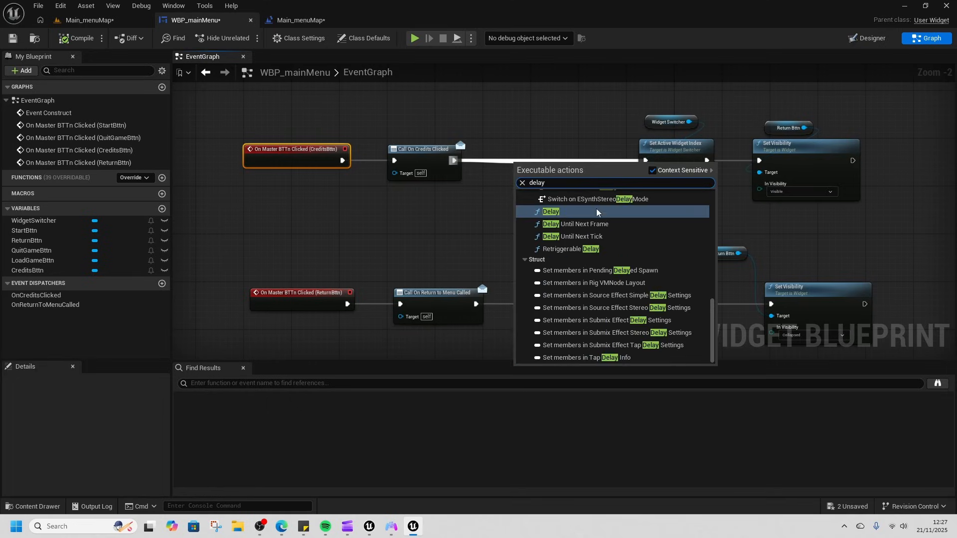
{"action": "key", "text": "Return"}
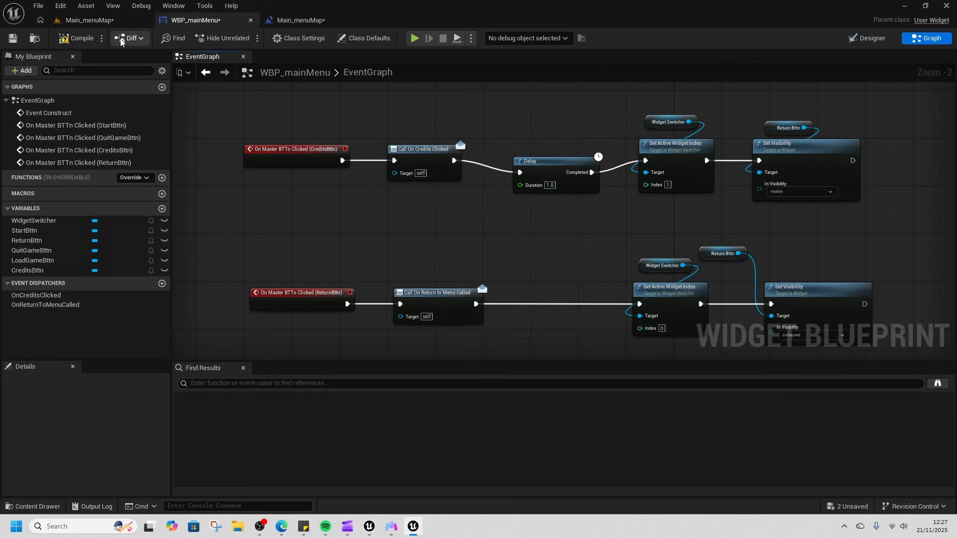
Step: Play-test the delayed credits transition twice from the main menu, and stop each session
{"action": "left_click", "coordinate": [139, 20]}
{"action": "left_click", "coordinate": [247, 38]}
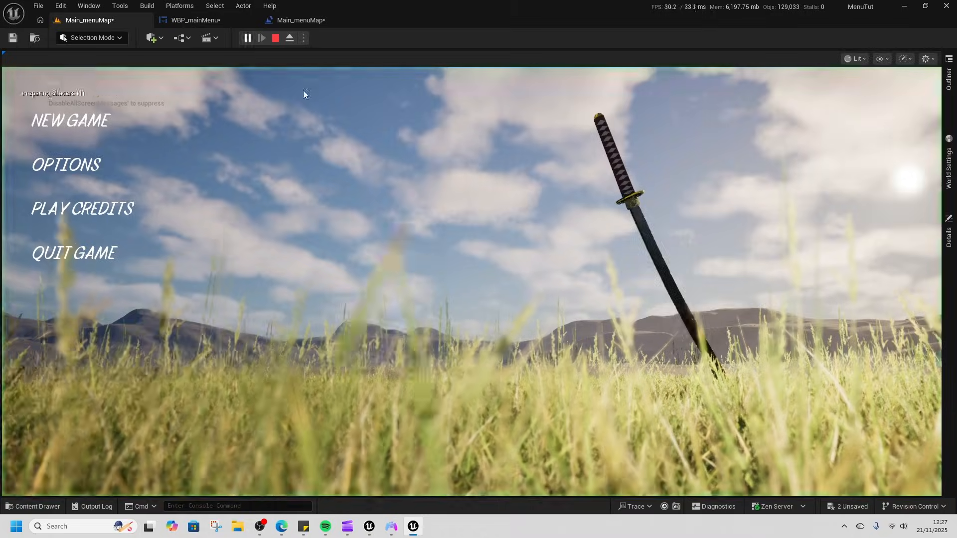
{"action": "left_click", "coordinate": [98, 206]}
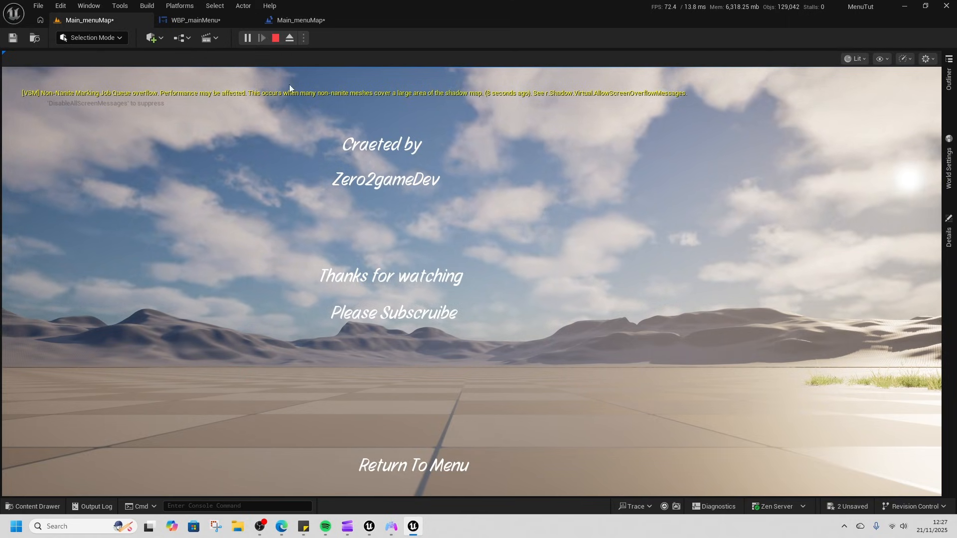
{"action": "left_click", "coordinate": [276, 39]}
{"action": "left_click", "coordinate": [246, 38]}
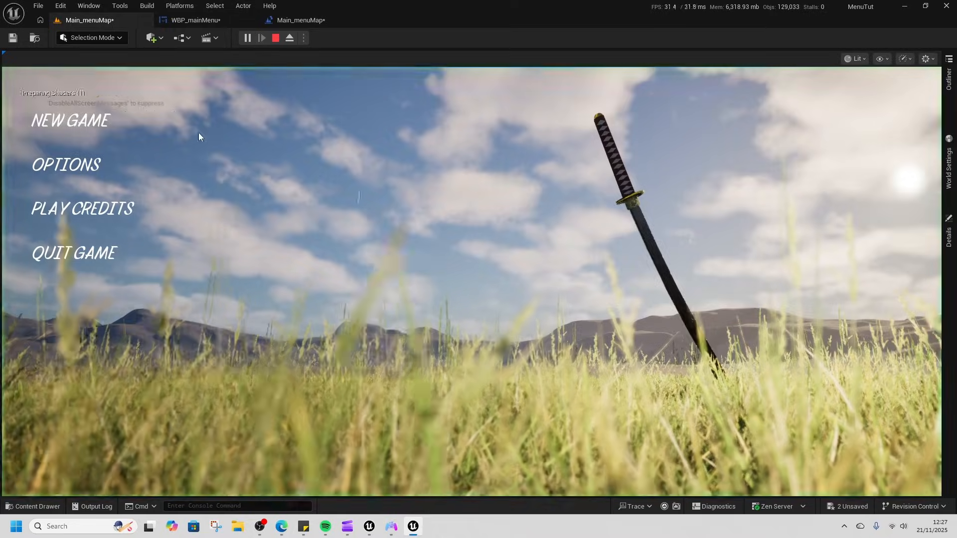
{"action": "left_click", "coordinate": [82, 208]}
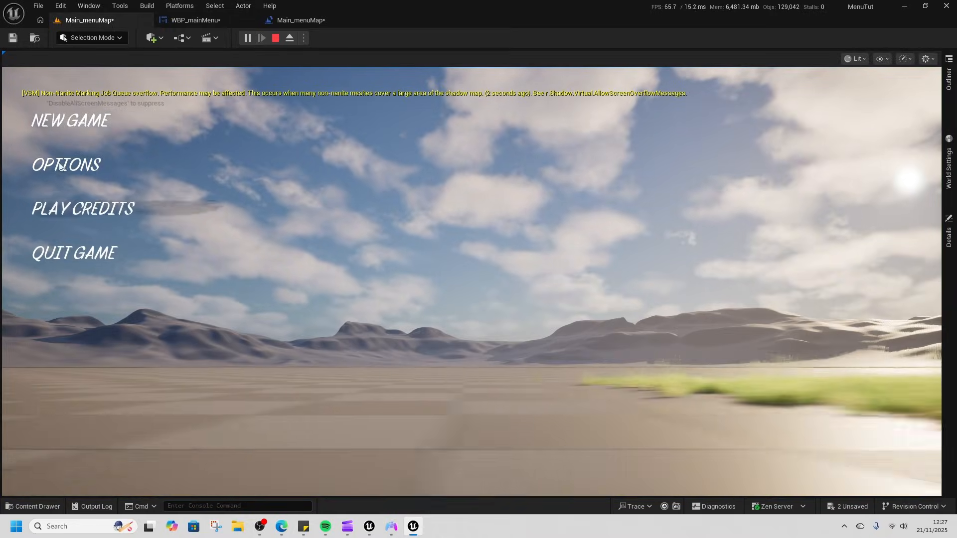
{"action": "left_click", "coordinate": [277, 40]}
Step: Move the CreditsBttn event and Call On Credits Clicked nodes away from the Delay in the widget graph to free up space
{"action": "left_click", "coordinate": [196, 20]}
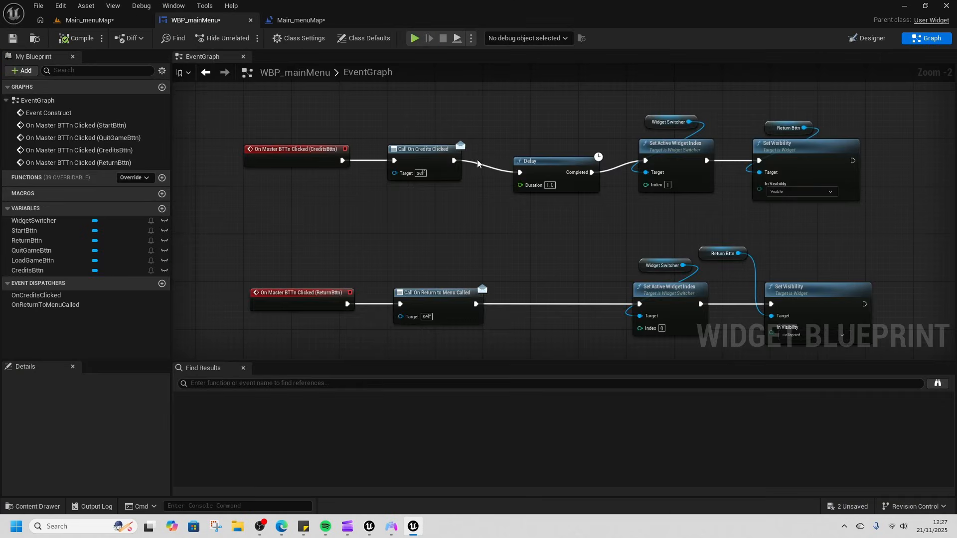
{"action": "left_click_drag", "start_coordinate": [495, 259], "coordinate": [533, 268]}
{"action": "left_click_drag", "start_coordinate": [544, 217], "coordinate": [501, 223]}
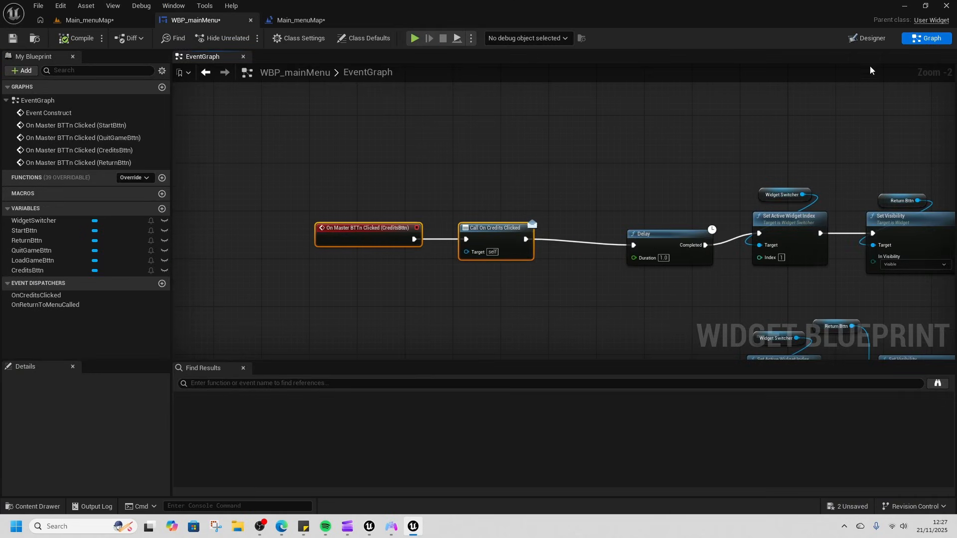
Step: Rename the vertical box inside WidgetSwitcher to MainMenu and expose it as a variable
{"action": "left_click", "coordinate": [855, 39]}
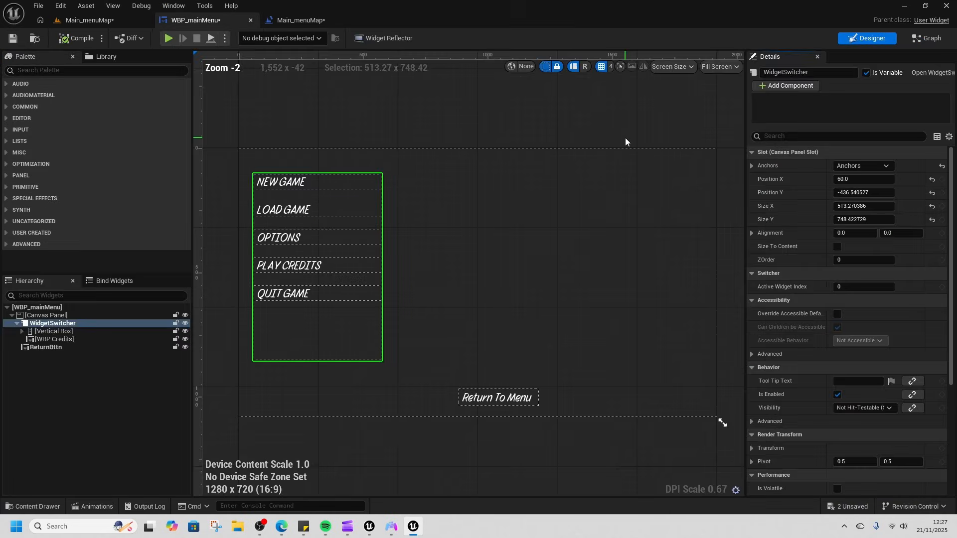
{"action": "left_click", "coordinate": [55, 332]}
{"action": "left_click", "coordinate": [822, 72]}
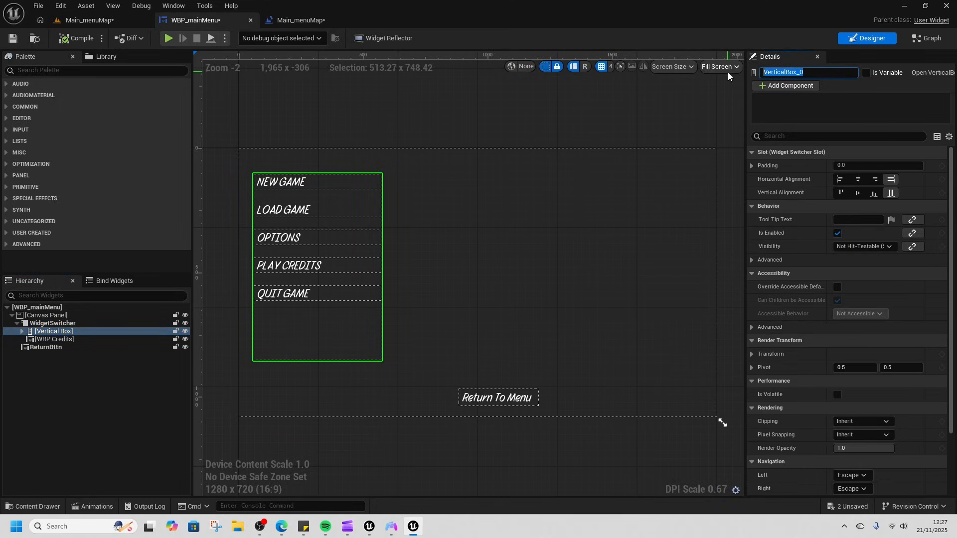
{"action": "type", "text": "MainMenu"}
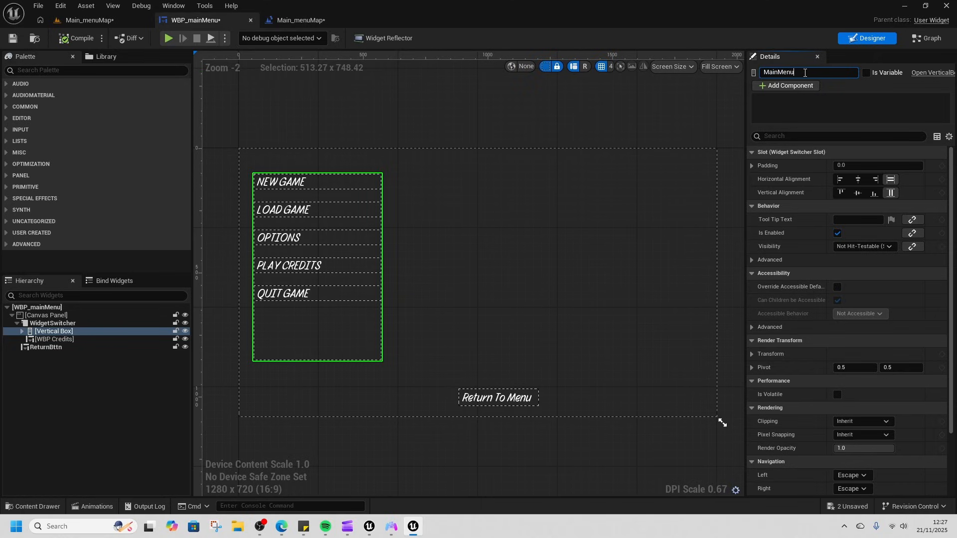
{"action": "key", "text": "Return"}
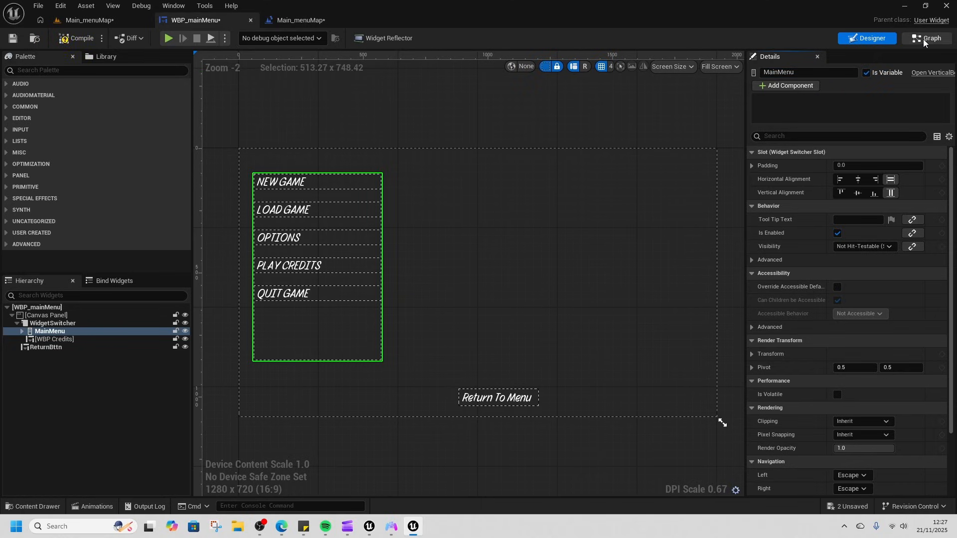
Step: Add a MainMenu reference with a Set Visibility node to the widget graph, above the credits event's Delay
{"action": "left_click", "coordinate": [923, 39]}
{"action": "left_click", "coordinate": [29, 262]}
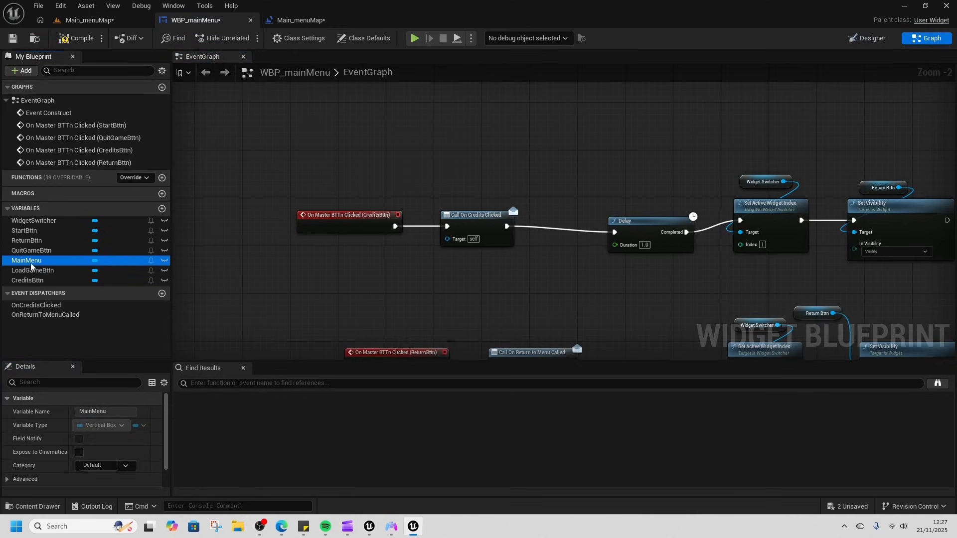
{"action": "left_click_drag", "start_coordinate": [469, 163], "coordinate": [548, 189]}
{"action": "left_click", "coordinate": [510, 189]}
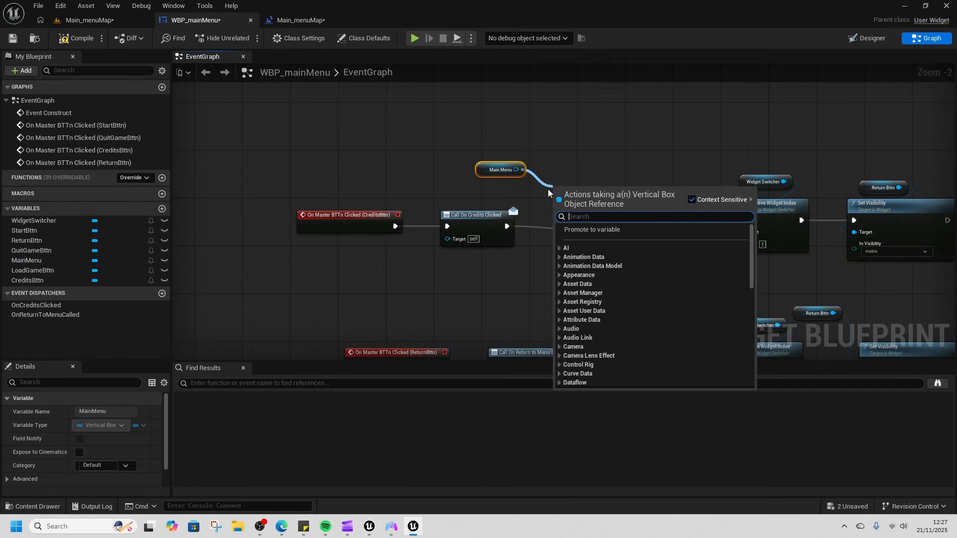
{"action": "type", "text": "visi"}
{"action": "left_click", "coordinate": [594, 336]}
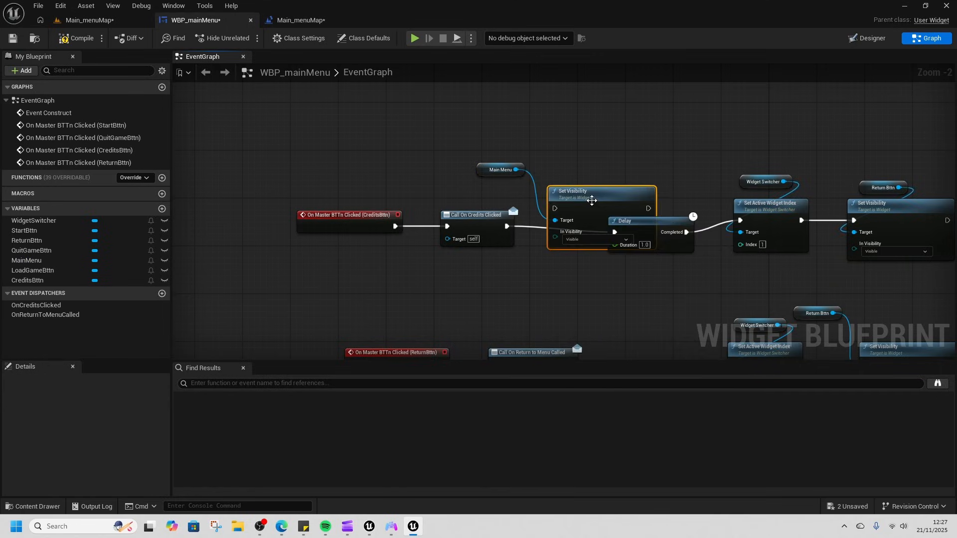
{"action": "left_click_drag", "start_coordinate": [600, 200], "coordinate": [600, 140]}
Step: Set the MainMenu visibility node to Hidden and wire it between Call On Credits Clicked and the Delay
{"action": "left_click", "coordinate": [595, 181]}
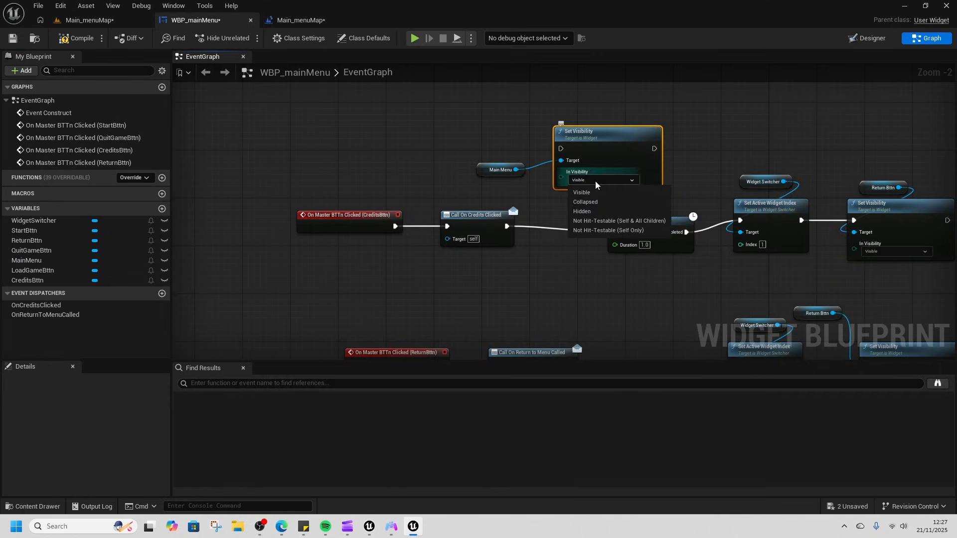
{"action": "left_click", "coordinate": [594, 211]}
{"action": "left_click_drag", "start_coordinate": [506, 227], "coordinate": [561, 148]}
{"action": "left_click_drag", "start_coordinate": [654, 148], "coordinate": [616, 232]}
Step: Rearrange the credits event, Call On Credits Clicked, MainMenu and Set Visibility nodes in a clear row before the Delay
{"action": "left_click_drag", "start_coordinate": [306, 95], "coordinate": [458, 234]}
{"action": "left_click_drag", "start_coordinate": [468, 227], "coordinate": [331, 174]}
{"action": "left_click_drag", "start_coordinate": [504, 111], "coordinate": [607, 186]}
{"action": "left_click_drag", "start_coordinate": [589, 138], "coordinate": [516, 162]}
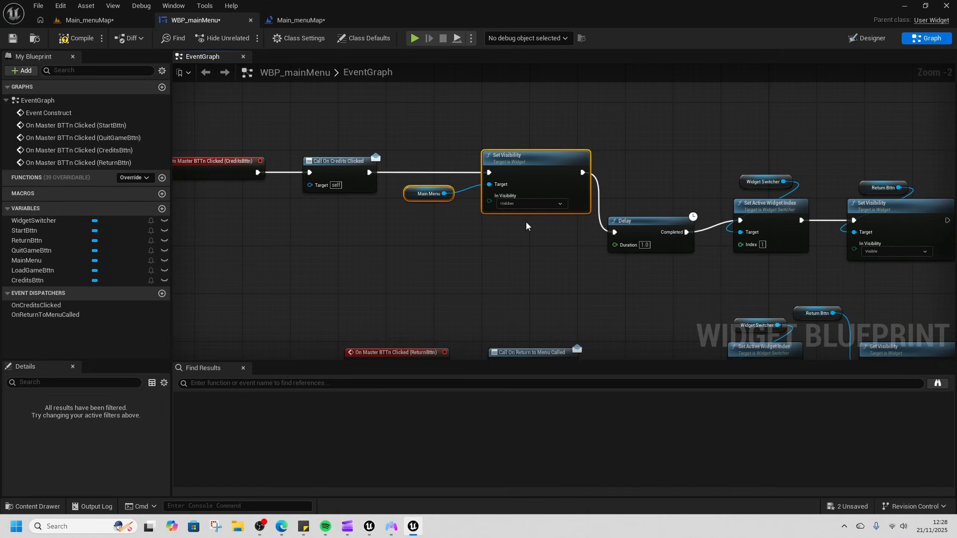
Step: Paste a copy of the MainMenu Set Visibility nodes at the end of the return event chain, set it to Visible, and compile
{"action": "key", "text": "ctrl+v"}
{"action": "right_click_drag", "start_coordinate": [598, 278], "coordinate": [507, 190]}
{"action": "left_click_drag", "start_coordinate": [516, 157], "coordinate": [749, 317]}
{"action": "left_click_drag", "start_coordinate": [842, 319], "coordinate": [788, 261]}
{"action": "left_click", "coordinate": [817, 301]}
{"action": "left_click", "coordinate": [797, 314]}
{"action": "left_click_drag", "start_coordinate": [680, 270], "coordinate": [776, 270]}
{"action": "left_click", "coordinate": [77, 37]}
Step: Play-test the level, going to the credits and returning to the menu twice, and stop the session
{"action": "left_click", "coordinate": [82, 22]}
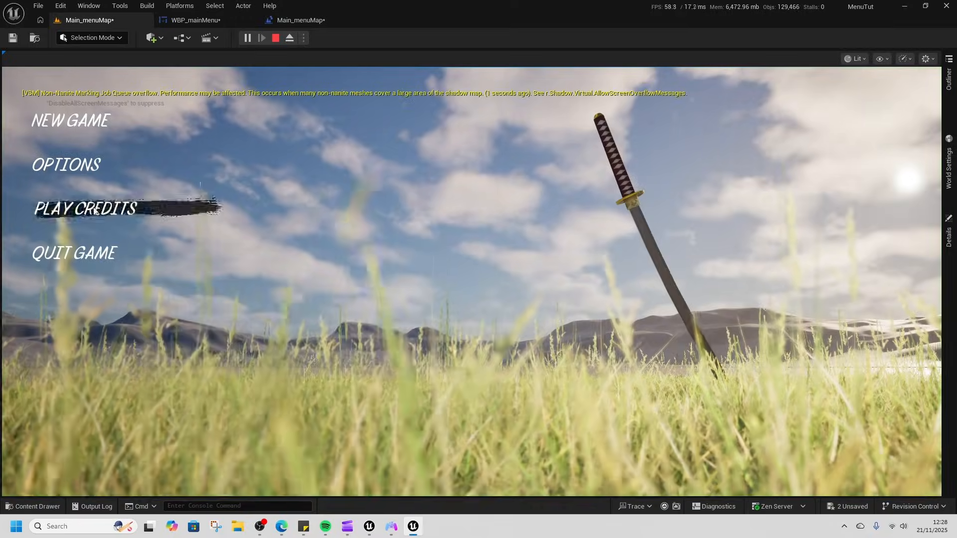
{"action": "left_click", "coordinate": [95, 208]}
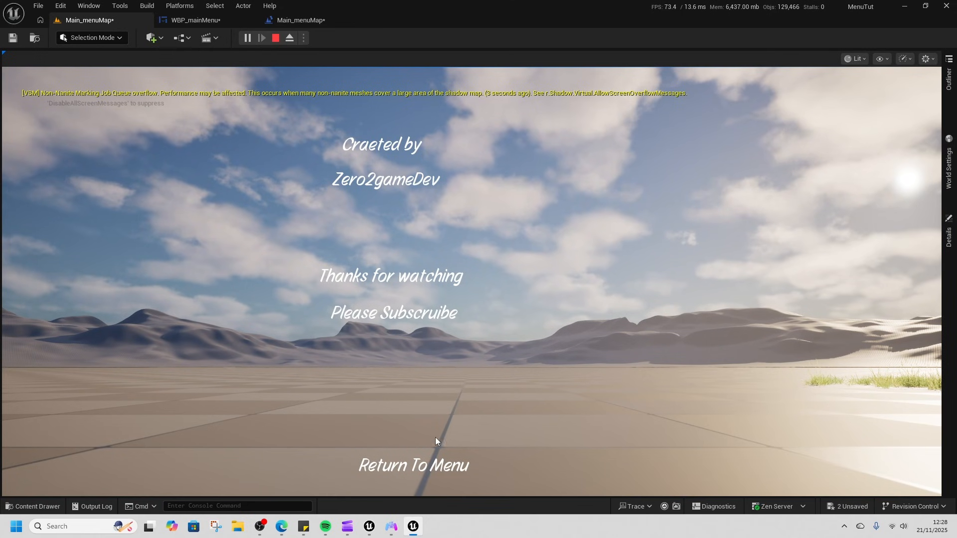
{"action": "left_click", "coordinate": [413, 465]}
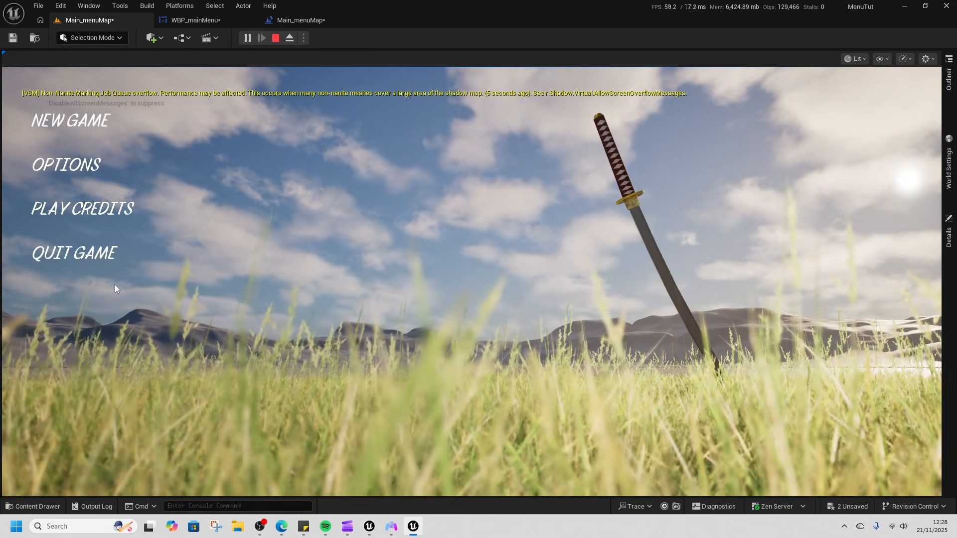
{"action": "left_click", "coordinate": [94, 208]}
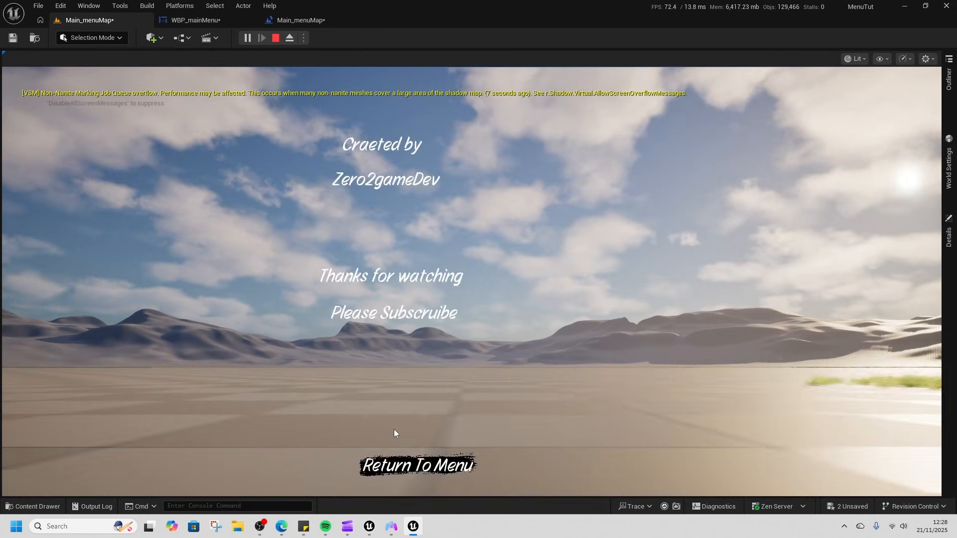
{"action": "left_click", "coordinate": [408, 463]}
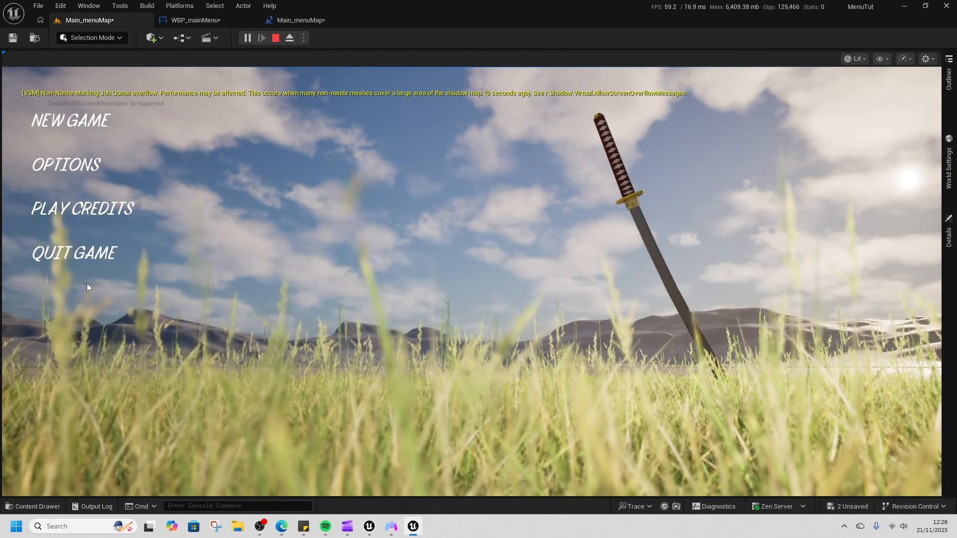
{"action": "left_click", "coordinate": [276, 38]}
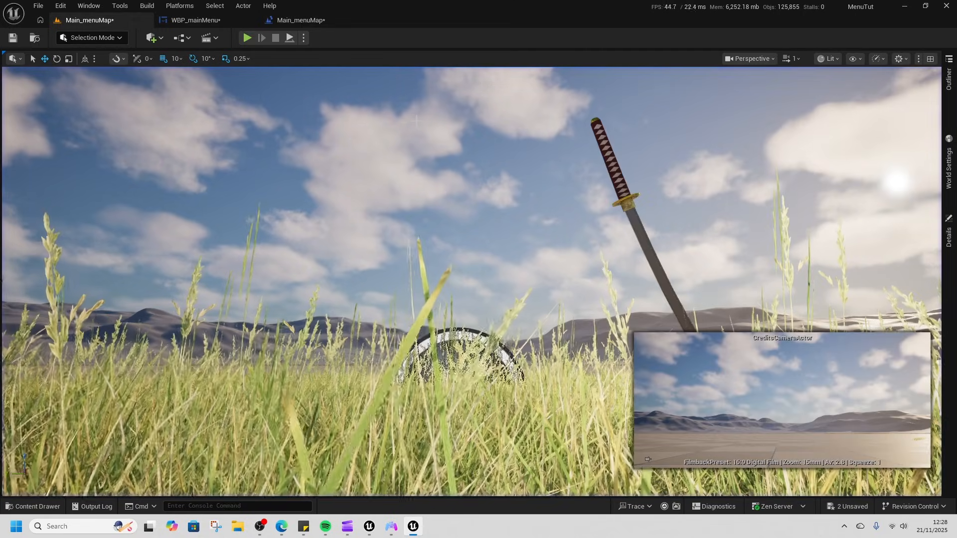
{"action": "left_click", "coordinate": [299, 19]}
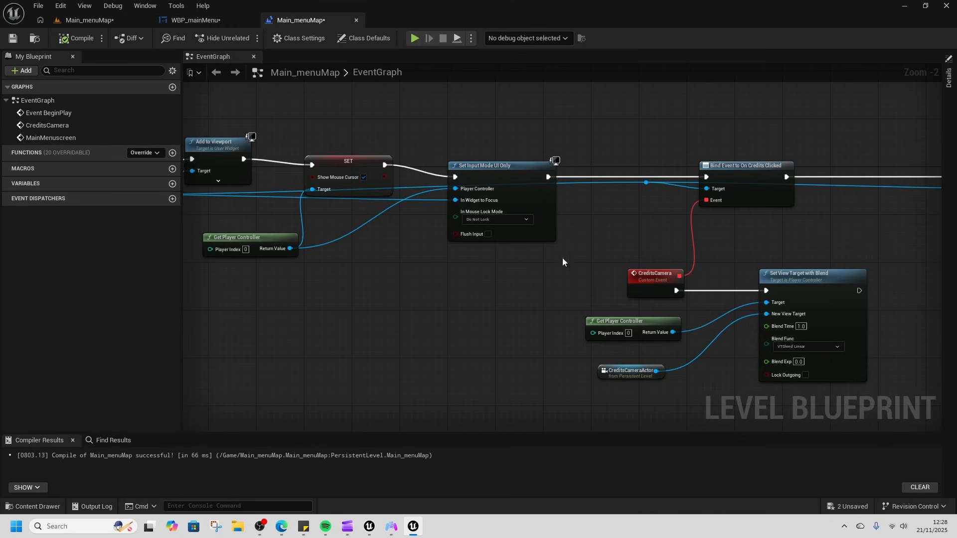
{"action": "scroll", "coordinate": [562, 257], "scroll_direction": "down", "scroll_amount": 2}
{"action": "right_click_drag", "start_coordinate": [501, 289], "coordinate": [626, 279]}
Step: Open Fab from the level's content library and search it for "map"
{"action": "left_click", "coordinate": [111, 17]}
{"action": "key", "text": "w"}
{"action": "right_click_drag", "start_coordinate": [319, 213], "coordinate": [359, 279]}
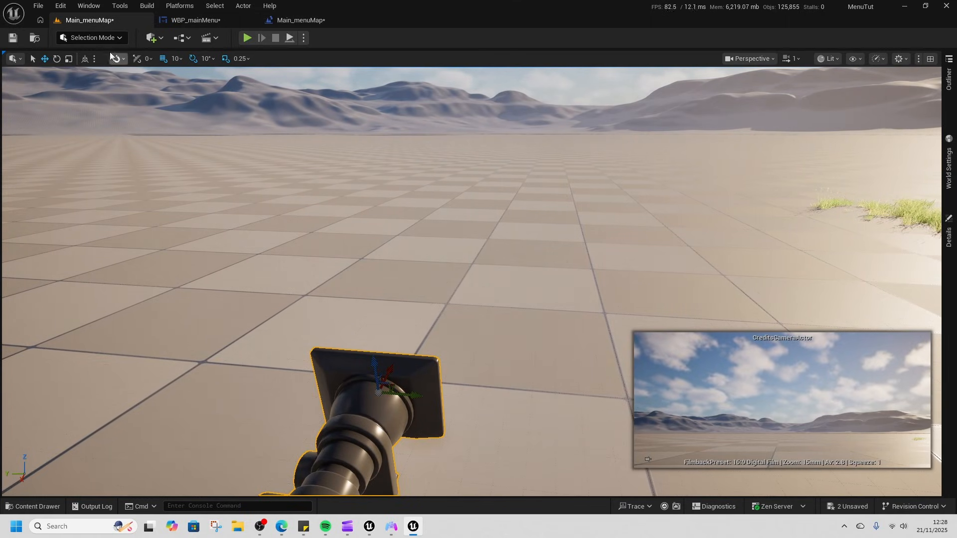
{"action": "left_click", "coordinate": [53, 511]}
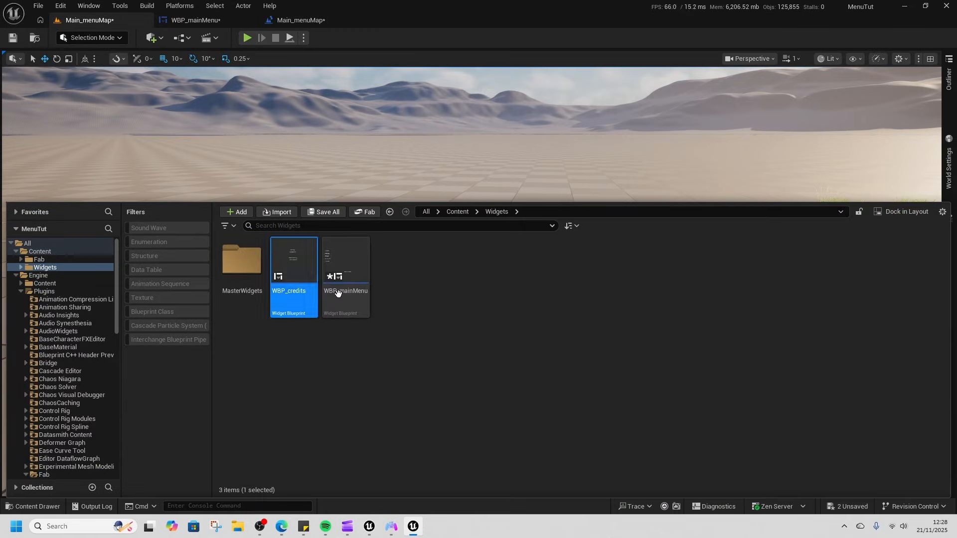
{"action": "left_click", "coordinate": [375, 212]}
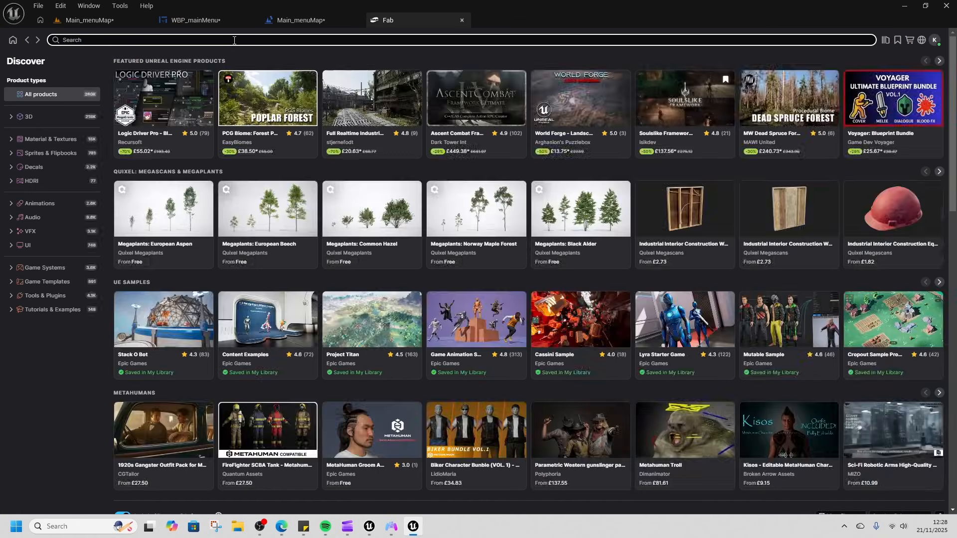
{"action": "type", "text": "map"}
{"action": "key", "text": "Return"}
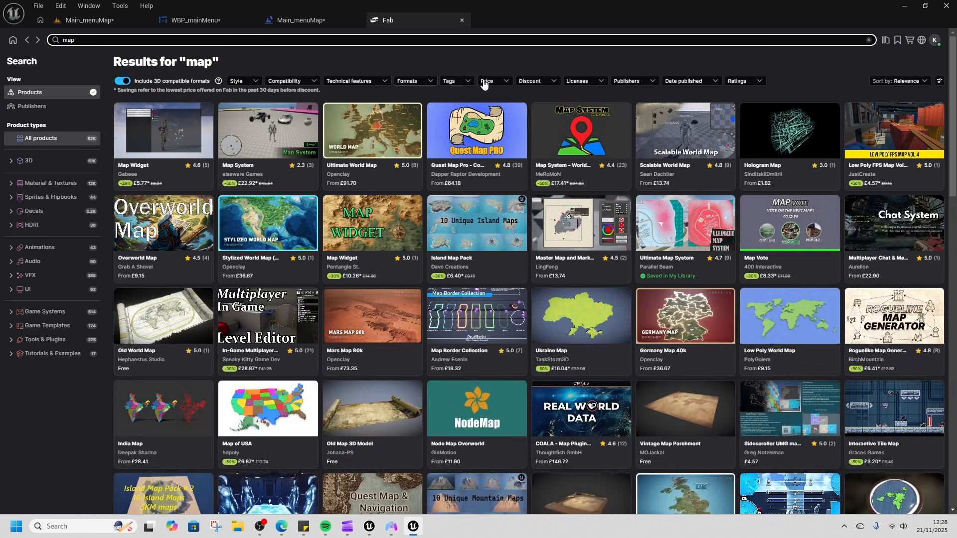
Step: Filter the map search results to free products with the CC-BY license
{"action": "left_click", "coordinate": [484, 81]}
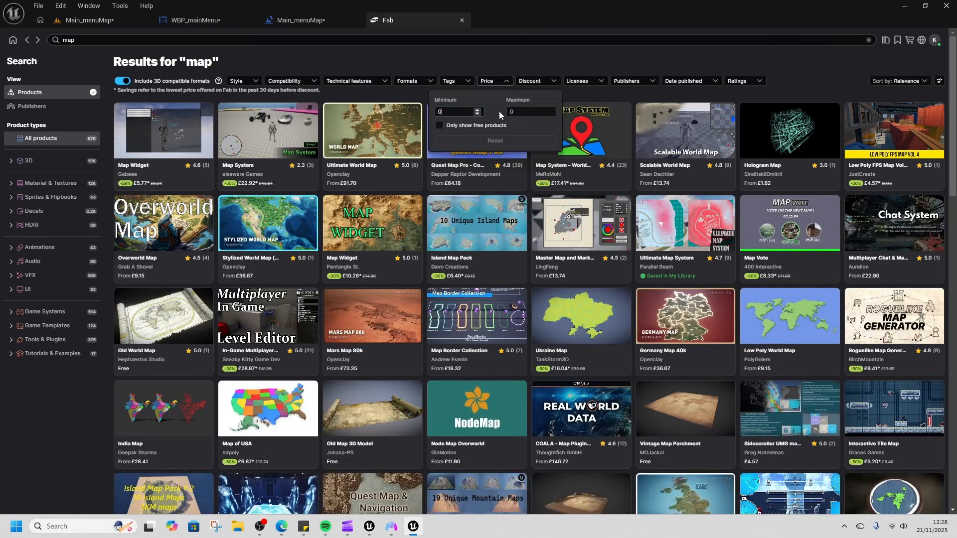
{"action": "left_click", "coordinate": [441, 127]}
{"action": "left_click", "coordinate": [579, 81]}
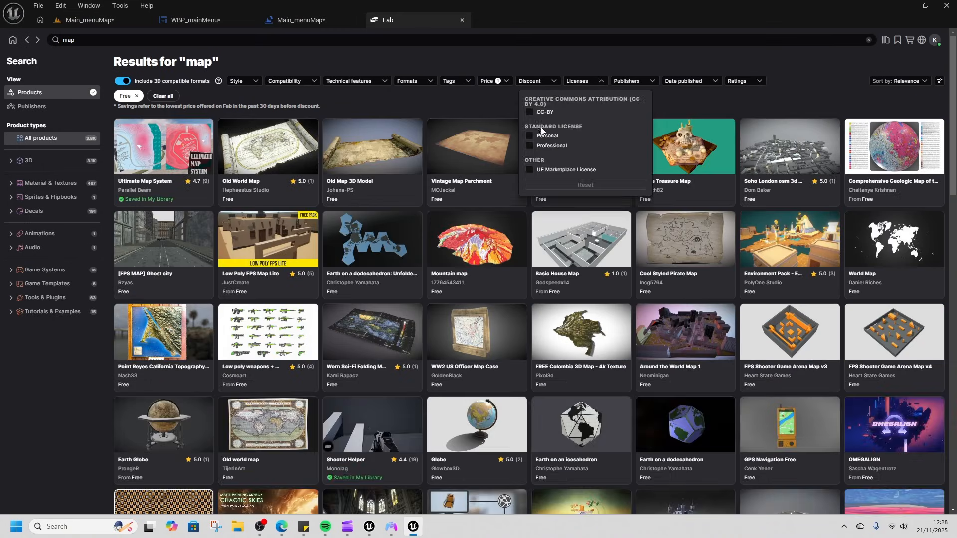
{"action": "left_click", "coordinate": [530, 112]}
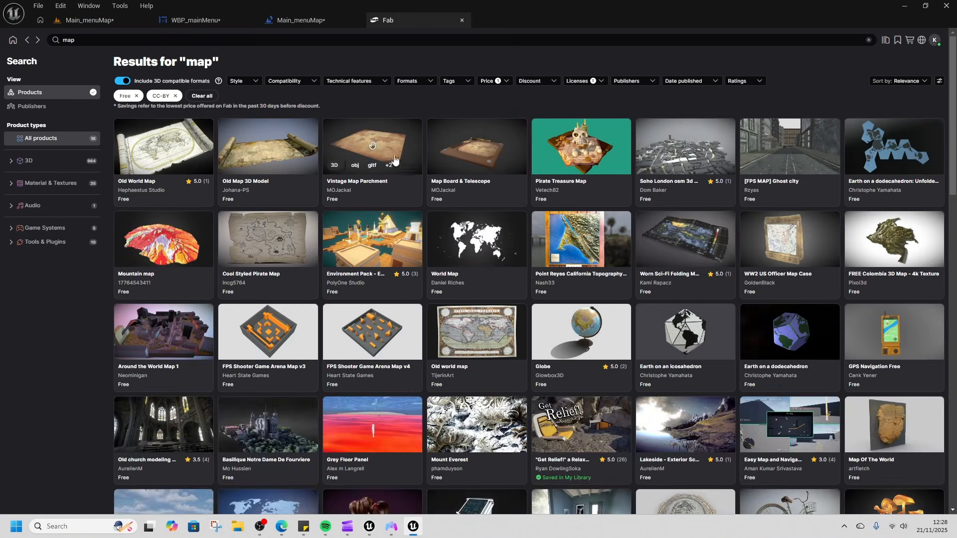
Step: Add the Vintage Map Parchment asset to the project and open its StaticMeshes folder
{"action": "left_click", "coordinate": [392, 147]}
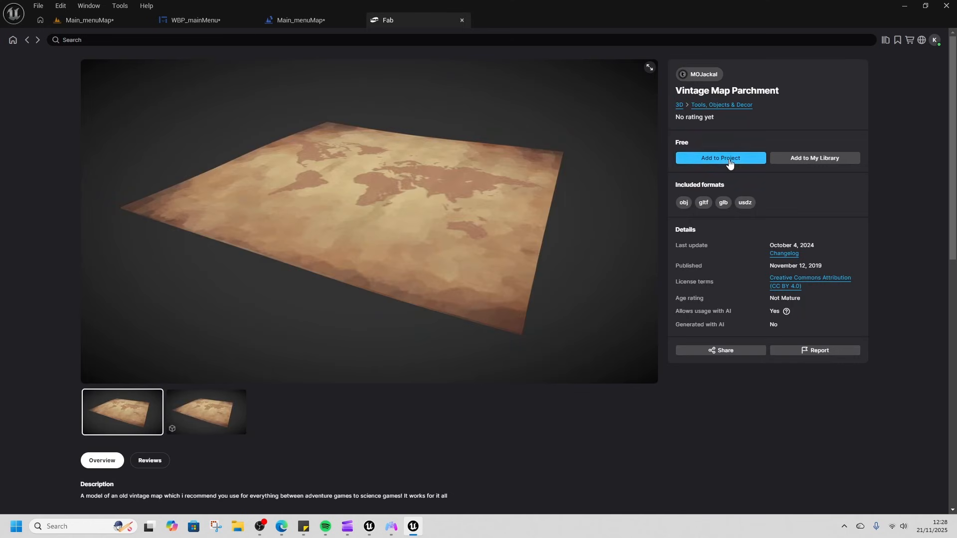
{"action": "scroll", "coordinate": [275, 379], "scroll_direction": "down", "scroll_amount": 5}
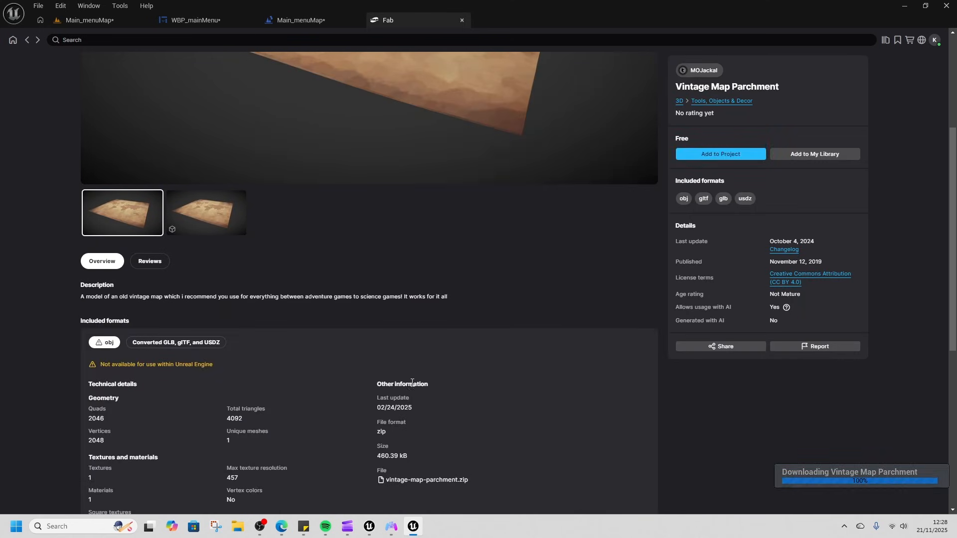
{"action": "double_click", "coordinate": [237, 100]}
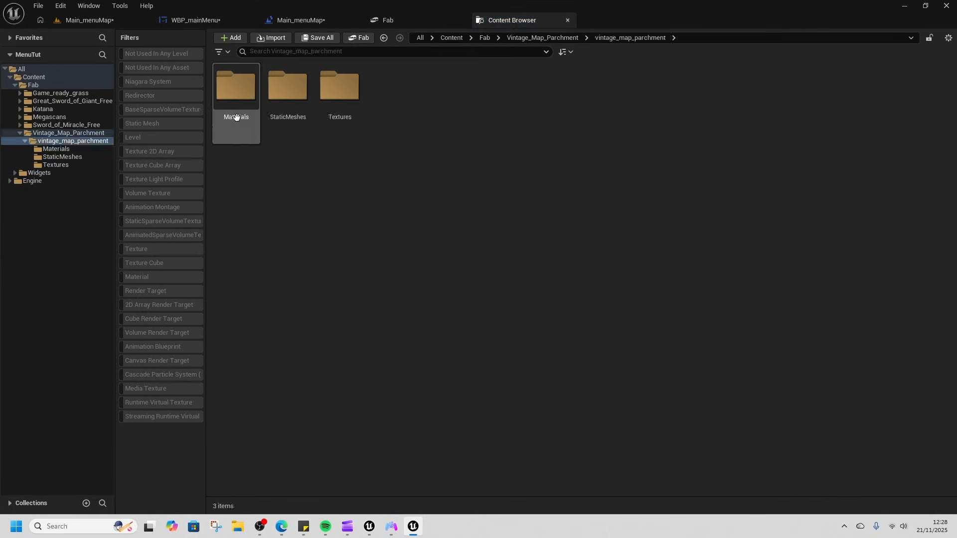
{"action": "double_click", "coordinate": [276, 120]}
Step: Place the static mesh from the Fab Vintage_Map_Parchment folder in the level in front of the credits camera
{"action": "left_click", "coordinate": [97, 22]}
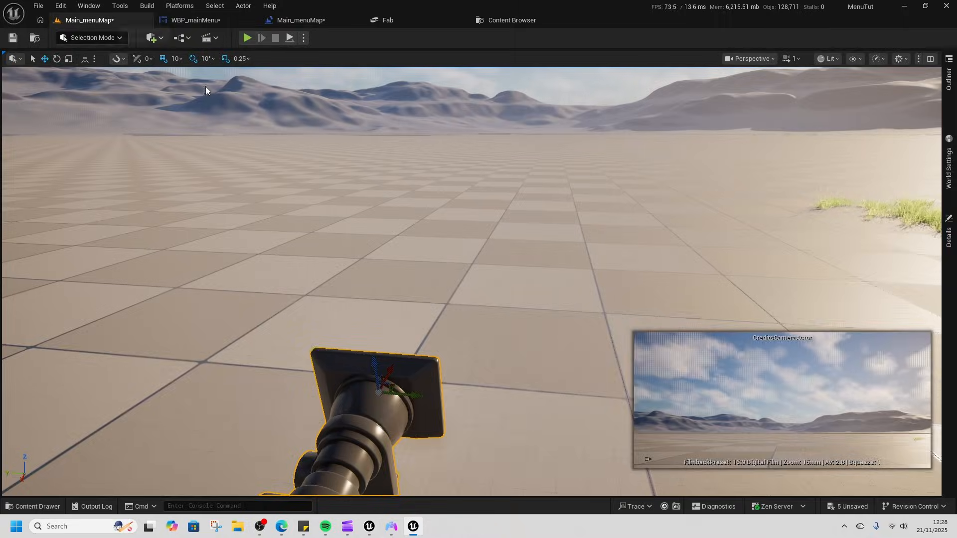
{"action": "key", "text": "ctrl+space"}
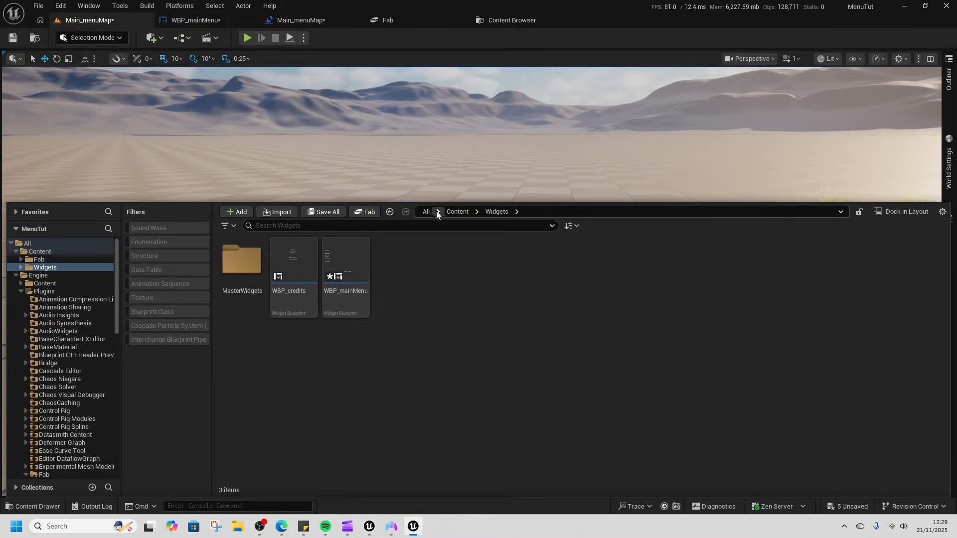
{"action": "left_click", "coordinate": [456, 212]}
{"action": "double_click", "coordinate": [245, 296]}
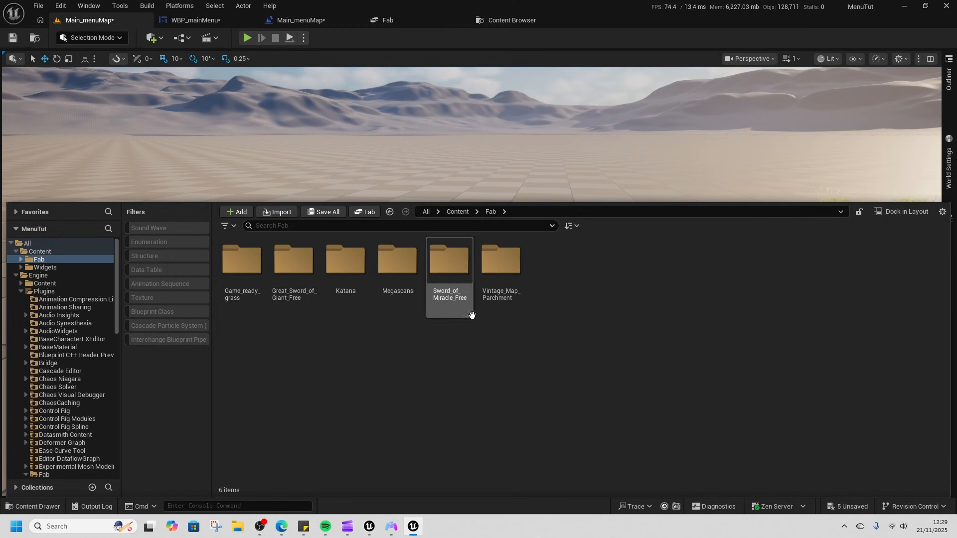
{"action": "double_click", "coordinate": [491, 299]}
{"action": "double_click", "coordinate": [250, 294]}
{"action": "double_click", "coordinate": [298, 291]}
{"action": "left_click_drag", "start_coordinate": [244, 264], "coordinate": [420, 232]}
{"action": "left_click", "coordinate": [400, 391]}
{"action": "left_click", "coordinate": [483, 309]}
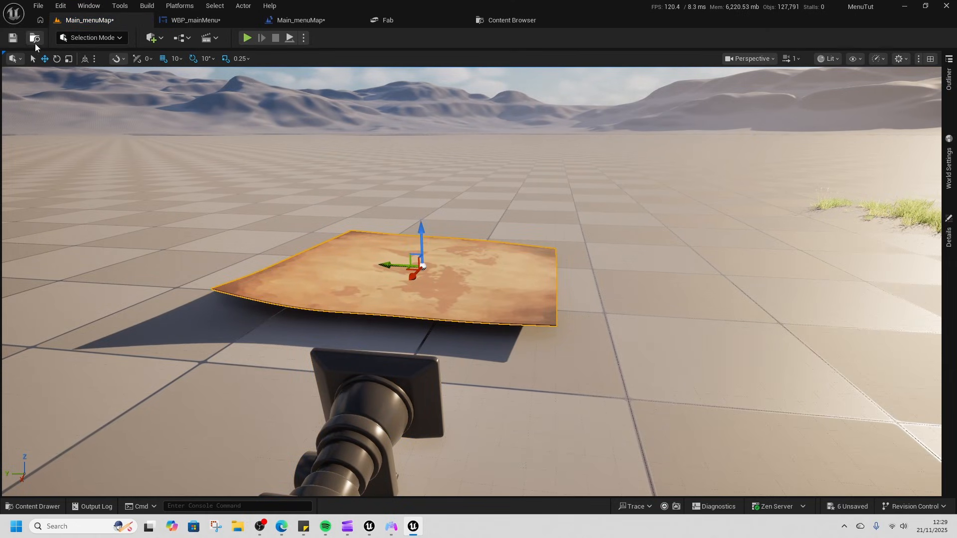
Step: Rotate the map mesh upright to face the credits camera, and raise and shift it to centre it in the camera's view
{"action": "left_click", "coordinate": [57, 59]}
{"action": "left_click_drag", "start_coordinate": [407, 279], "coordinate": [409, 332]}
{"action": "left_click", "coordinate": [45, 59]}
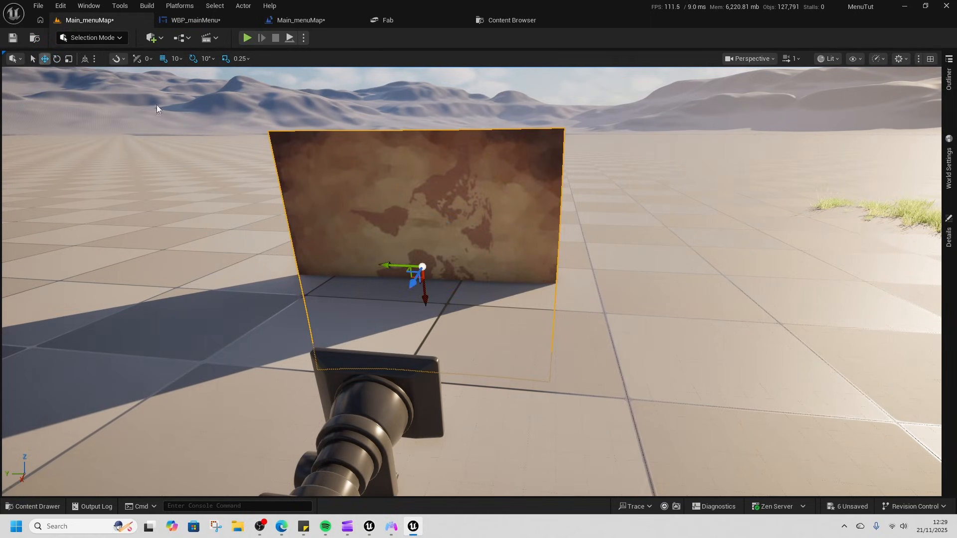
{"action": "left_click_drag", "start_coordinate": [427, 279], "coordinate": [420, 227]}
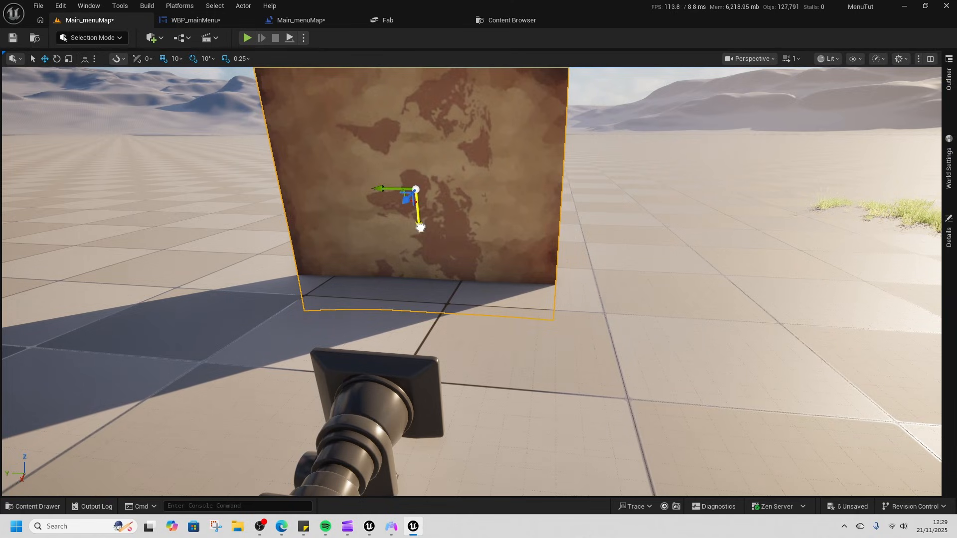
{"action": "left_click", "coordinate": [418, 366]}
{"action": "left_click", "coordinate": [434, 228]}
{"action": "left_click_drag", "start_coordinate": [381, 187], "coordinate": [420, 188]}
{"action": "left_click", "coordinate": [371, 445]}
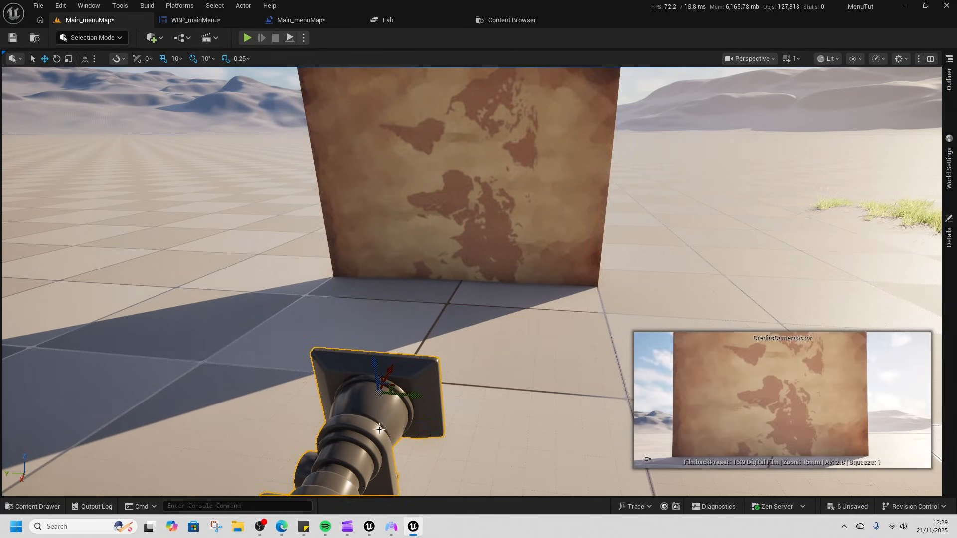
Step: Turn the map a quarter turn within its plane so the continents read upright in the credits camera preview
{"action": "left_click", "coordinate": [480, 231]}
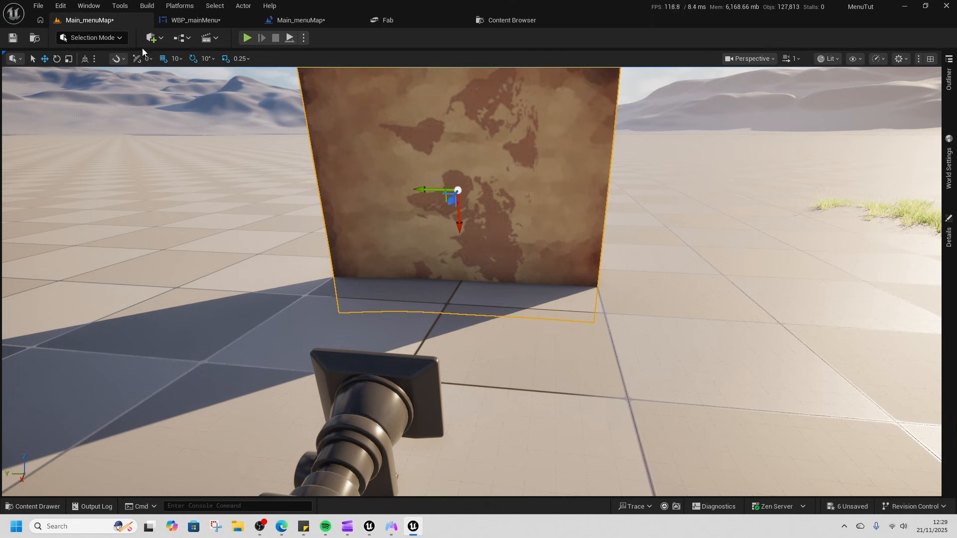
{"action": "left_click", "coordinate": [58, 59]}
{"action": "left_click_drag", "start_coordinate": [487, 150], "coordinate": [434, 125]}
{"action": "left_click", "coordinate": [389, 396]}
Step: Move the map closer to the credits camera so it fills the camera's view, and check the preview
{"action": "key", "text": "w"}
{"action": "left_click", "coordinate": [524, 172]}
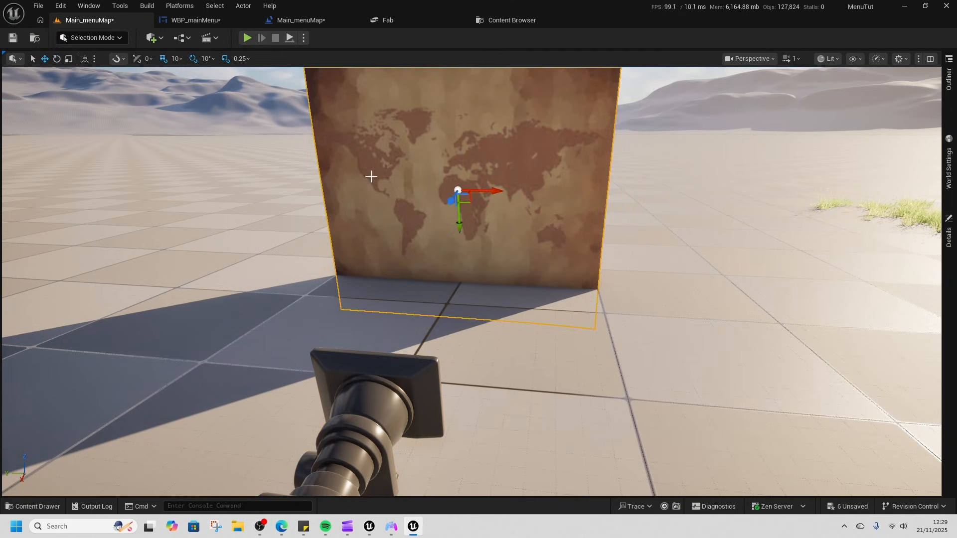
{"action": "left_click_drag", "start_coordinate": [448, 200], "coordinate": [481, 245]}
{"action": "left_click", "coordinate": [390, 400]}
{"action": "left_click", "coordinate": [438, 255]}
{"action": "left_click", "coordinate": [414, 401]}
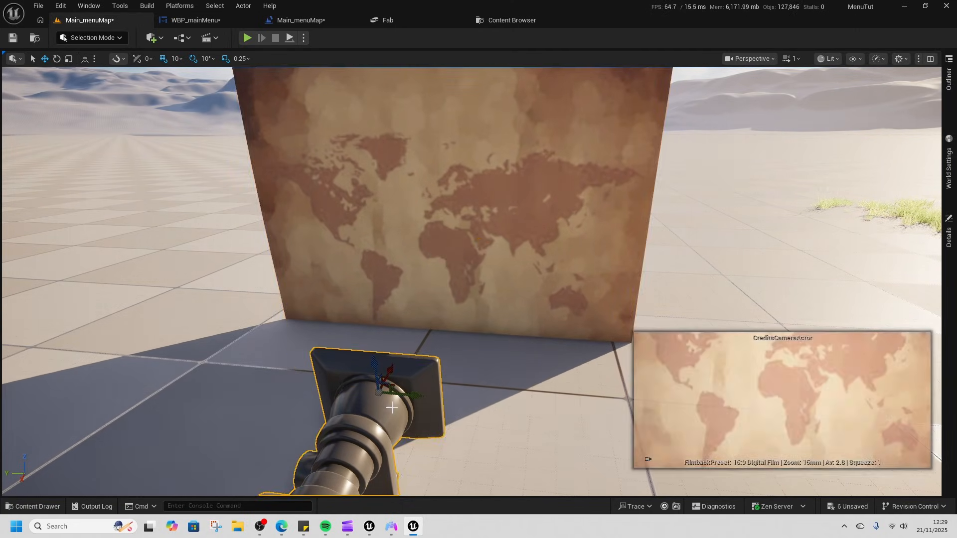
Step: Play-test the credits view with the map backdrop and return to the main menu
{"action": "left_click", "coordinate": [247, 37]}
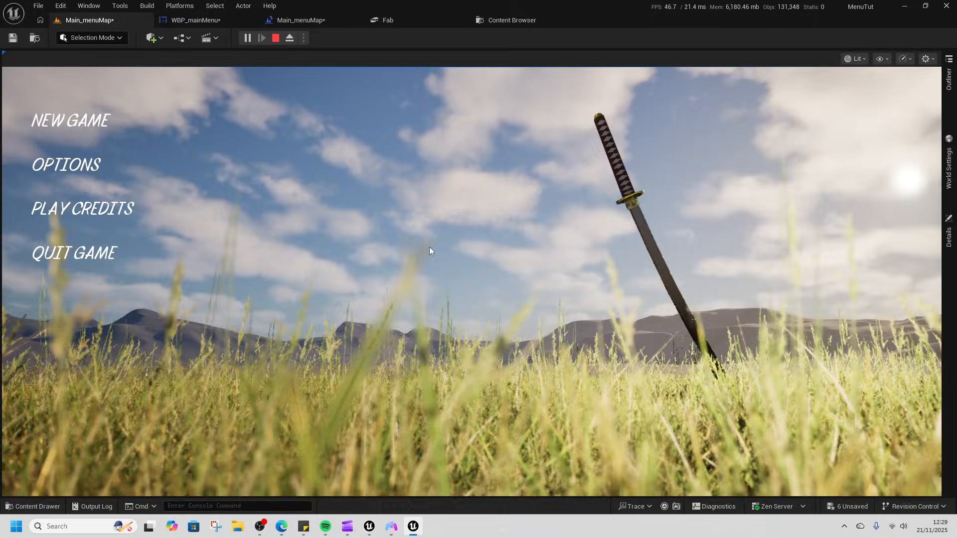
{"action": "left_click", "coordinate": [107, 211]}
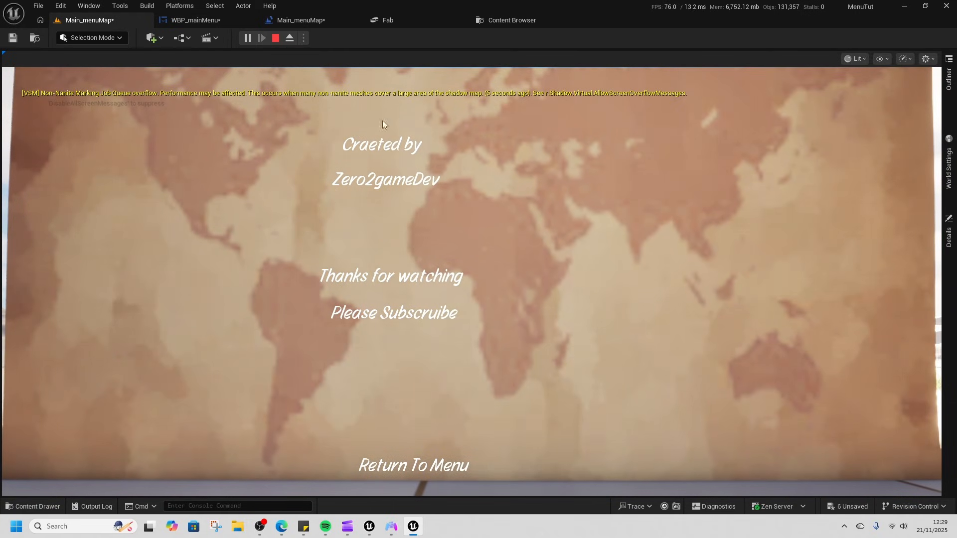
{"action": "left_click", "coordinate": [416, 465]}
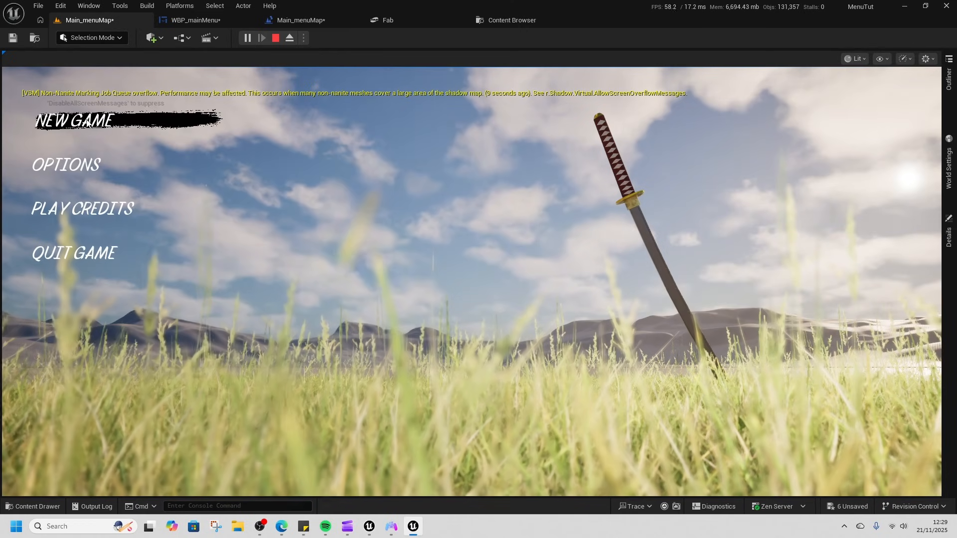
Step: Test the menu's Quit Game option, run the level again to recheck the main menu, and stop the play session
{"action": "left_click", "coordinate": [93, 246]}
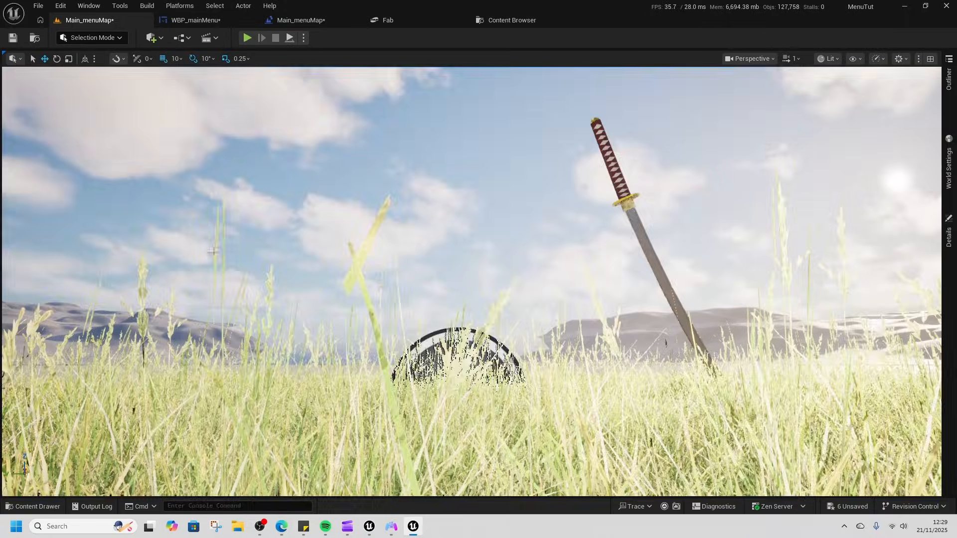
{"action": "left_click", "coordinate": [246, 39]}
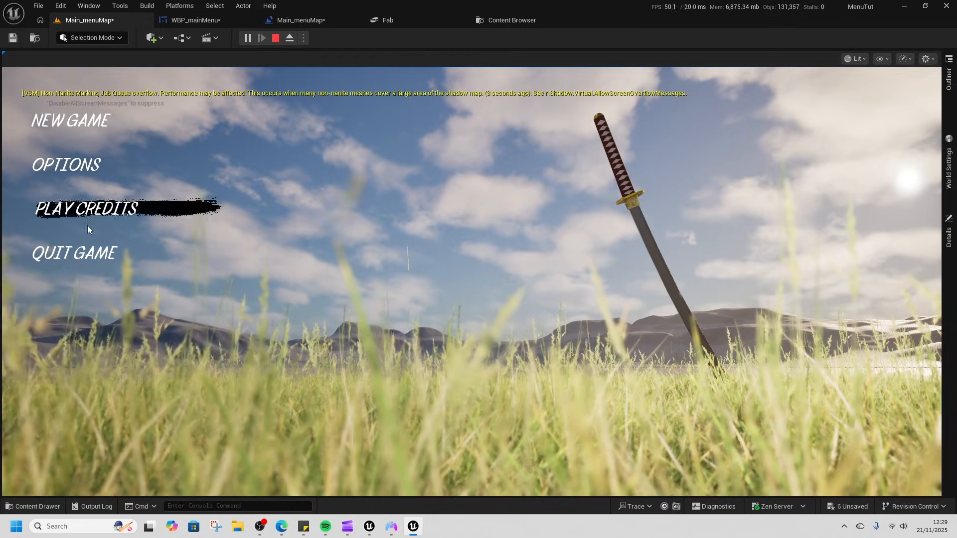
{"action": "left_click", "coordinate": [276, 38]}
Step: Create a Widget Blueprint named WBP_options in the project's Widgets folder
{"action": "key", "text": "ctrl+space"}
{"action": "left_click", "coordinate": [432, 271]}
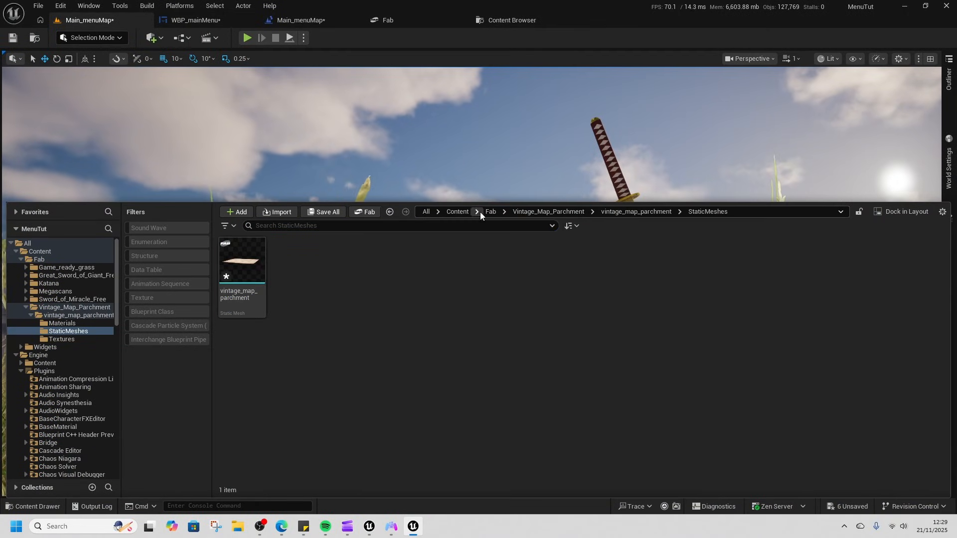
{"action": "left_click", "coordinate": [454, 212]}
{"action": "left_click", "coordinate": [252, 279]}
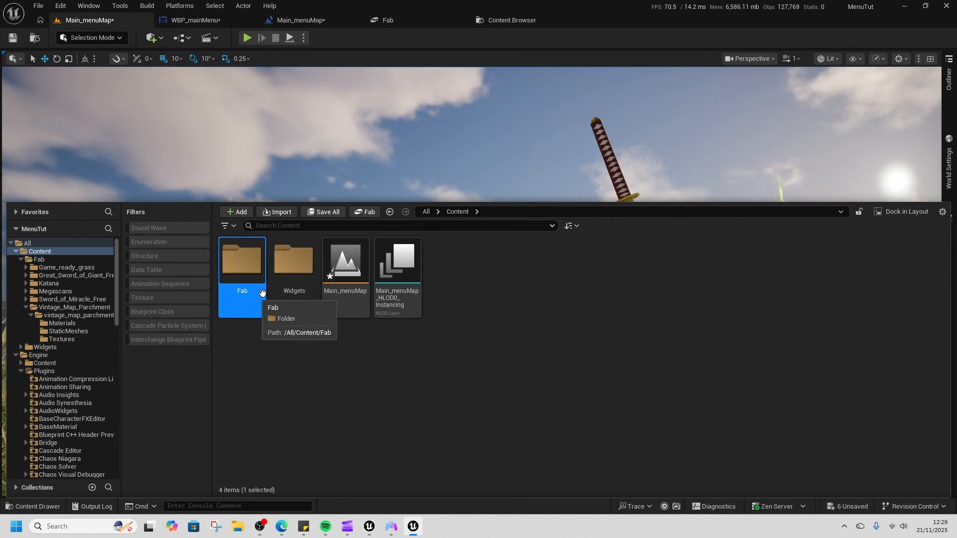
{"action": "double_click", "coordinate": [286, 294]}
{"action": "right_click", "coordinate": [387, 349]}
{"action": "mouse_move", "coordinate": [421, 496]}
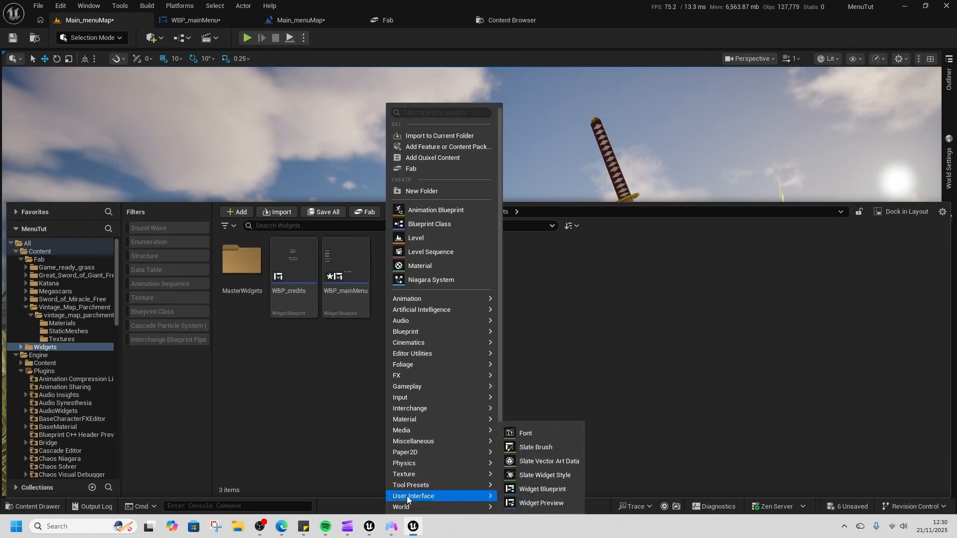
{"action": "left_click", "coordinate": [548, 490]}
{"action": "left_click", "coordinate": [382, 190]}
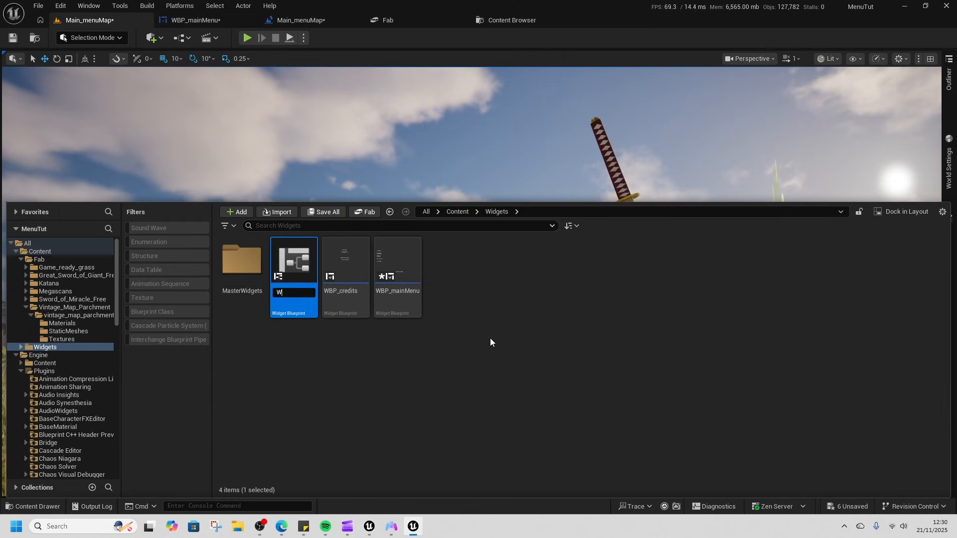
{"action": "type", "text": "WBP_options"}
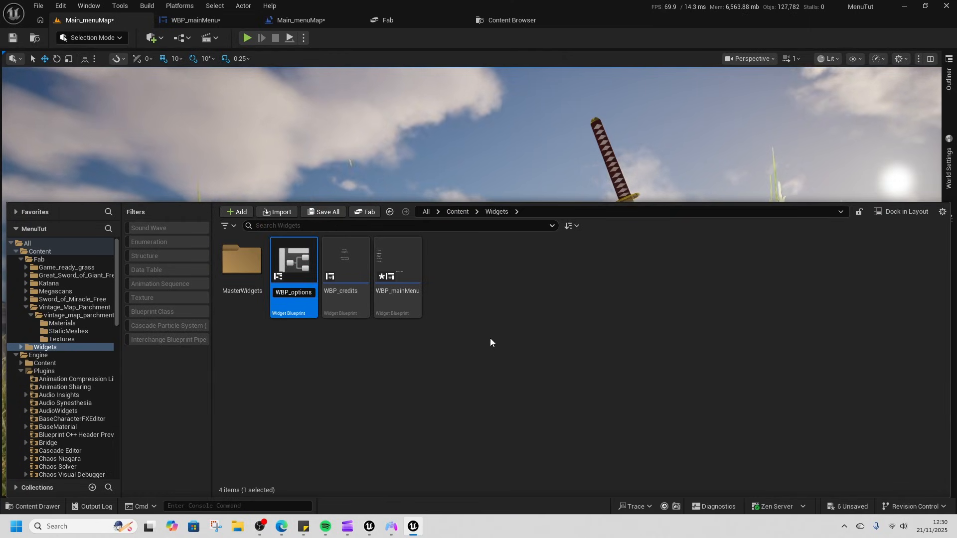
{"action": "key", "text": "Return"}
Step: Open WBP_options for editing and add a Canvas Panel as its root
{"action": "double_click", "coordinate": [390, 295]}
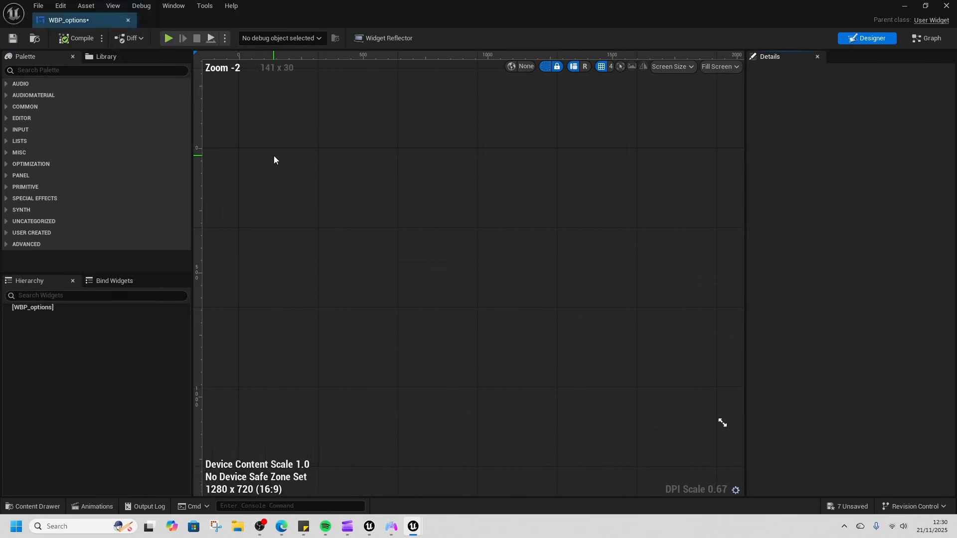
{"action": "type", "text": "canvas"}
{"action": "left_click_drag", "start_coordinate": [47, 94], "coordinate": [375, 181]}
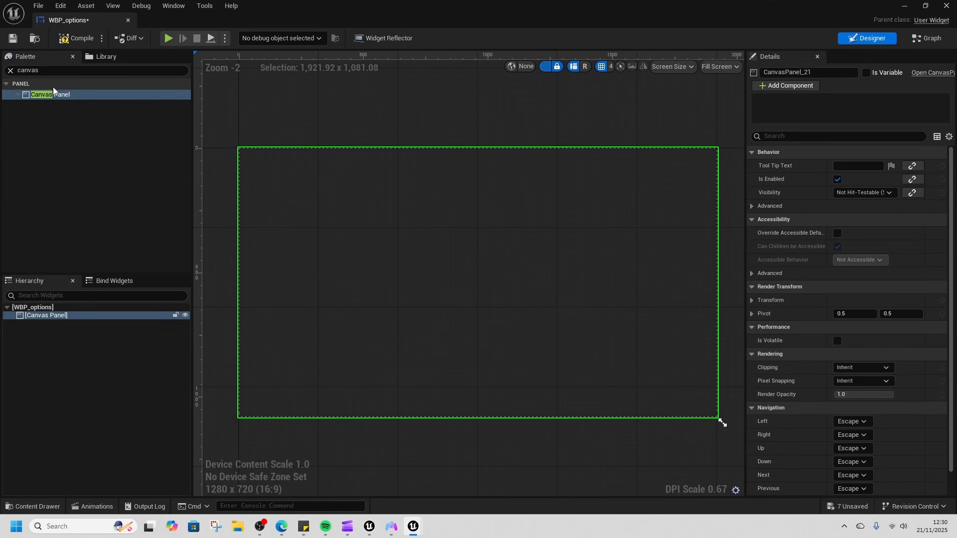
Step: Add a WBP Master Text element to the upper middle of the WBP_options canvas and select it
{"action": "type", "text": "tex"}
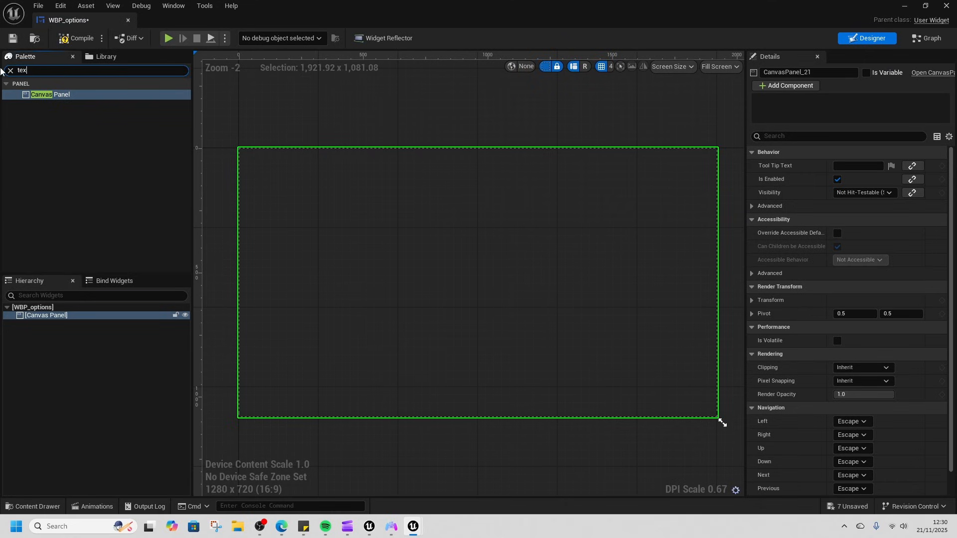
{"action": "type", "text": "t"}
{"action": "left_click_drag", "start_coordinate": [65, 197], "coordinate": [442, 209]}
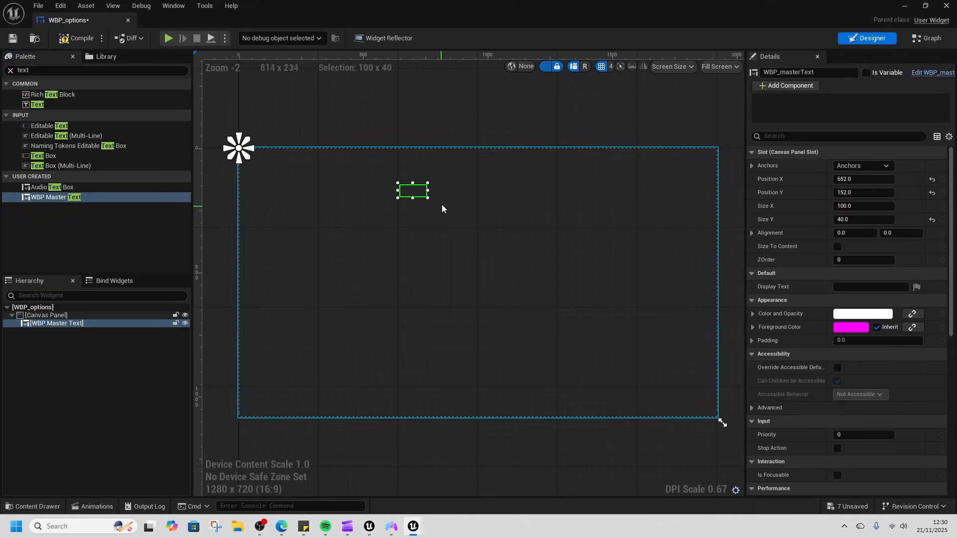
{"action": "left_click", "coordinate": [428, 197]}
{"action": "left_click", "coordinate": [113, 324]}
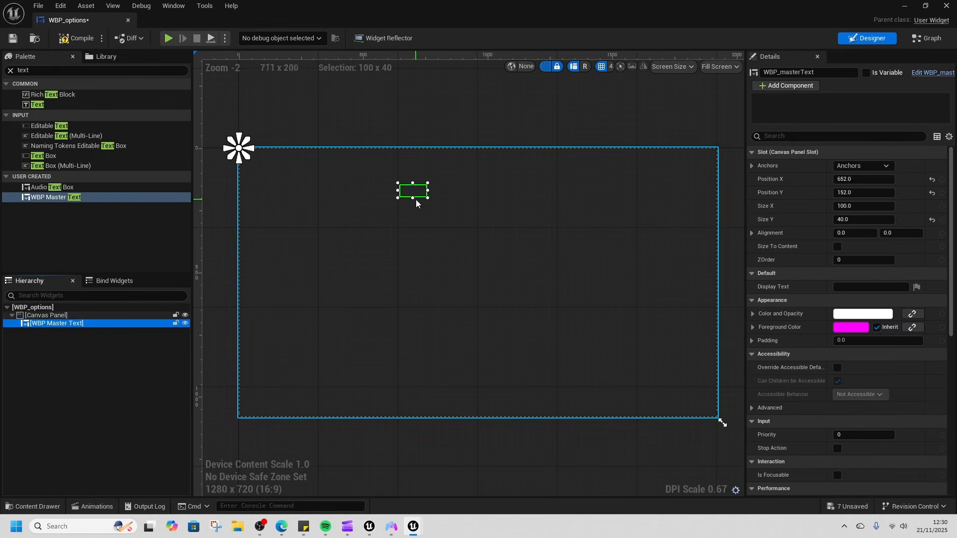
Step: Enlarge the text element to about 859 by 504, set its display text to "Held for Options Screen", and save
{"action": "left_click_drag", "start_coordinate": [428, 198], "coordinate": [616, 313]}
{"action": "left_click_drag", "start_coordinate": [509, 259], "coordinate": [445, 272]}
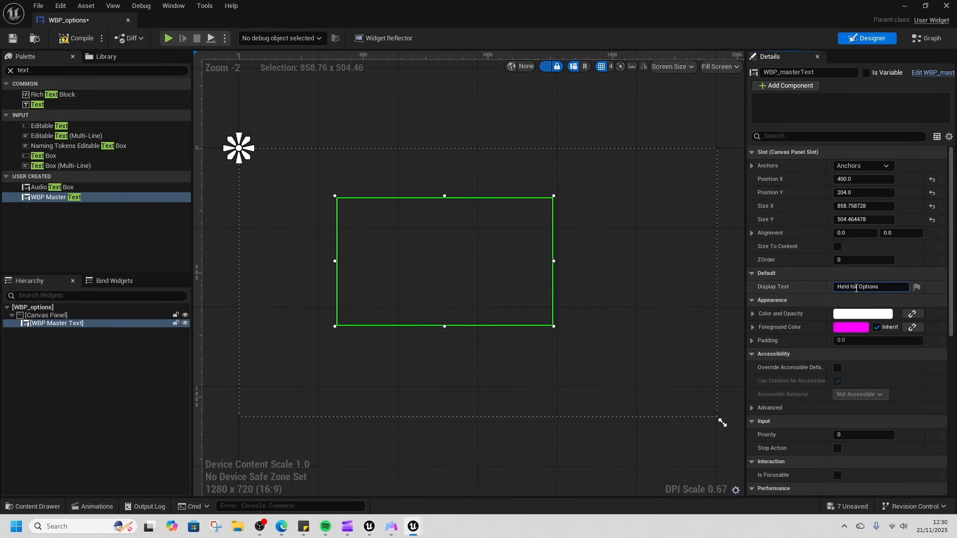
{"action": "key", "text": "Return"}
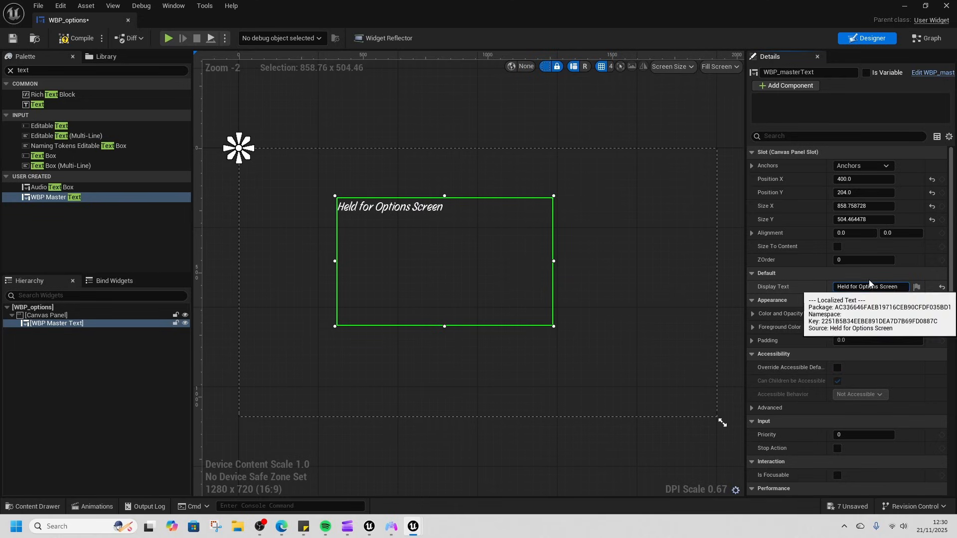
{"action": "left_click", "coordinate": [12, 38]}
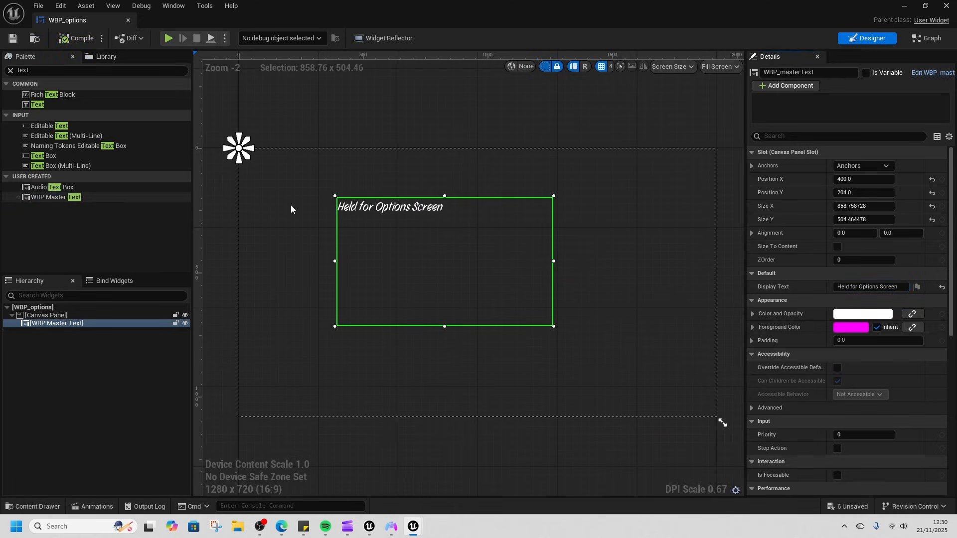
Step: Reduce the text element's height to about 188, reposition it to about X 512, Y 372, and save and close WBP_options
{"action": "left_click_drag", "start_coordinate": [445, 196], "coordinate": [445, 274]}
{"action": "left_click_drag", "start_coordinate": [447, 306], "coordinate": [475, 269]}
{"action": "left_click", "coordinate": [55, 40]}
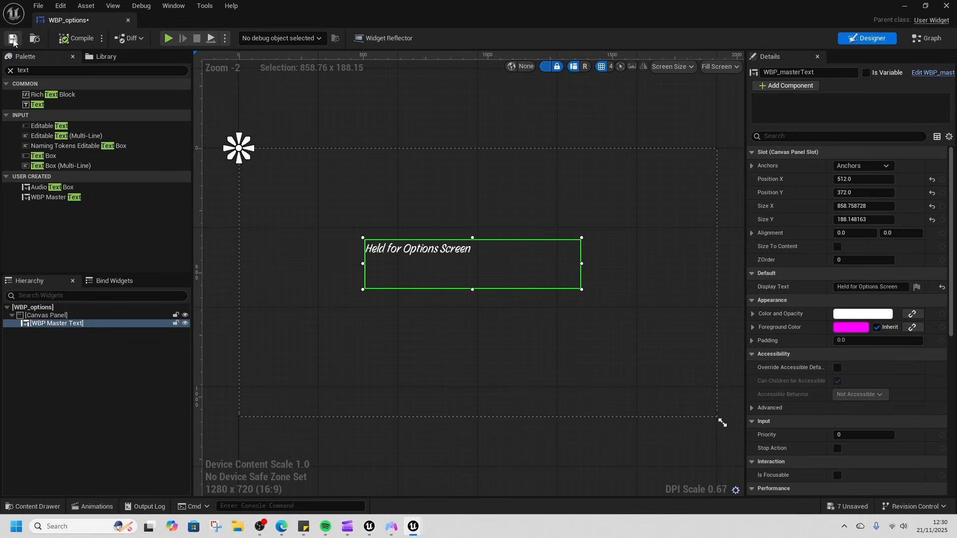
{"action": "left_click", "coordinate": [128, 20]}
Step: In WBP_mainMenu, add WBP Options to the WidgetSwitcher after WBP Credits and check how the switcher entries display
{"action": "key", "text": "ctrl+space"}
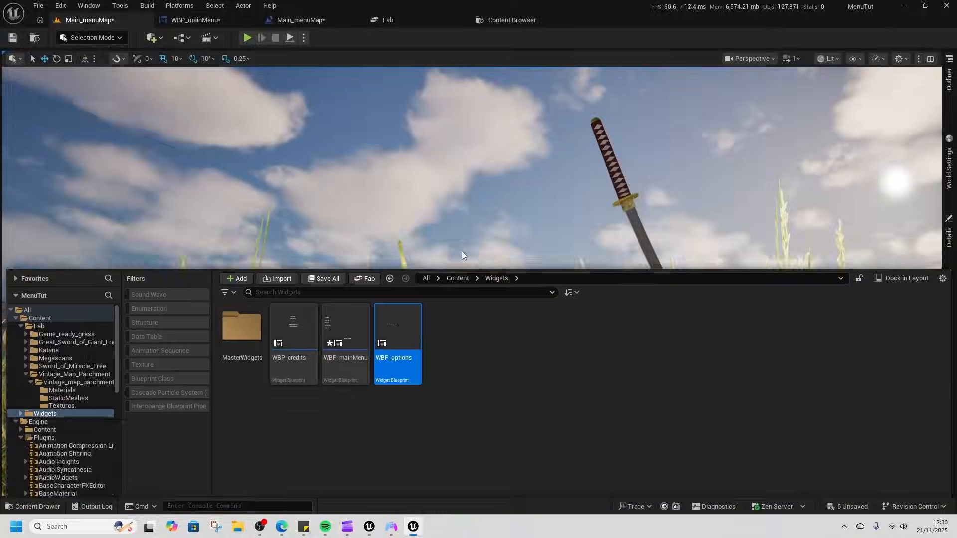
{"action": "double_click", "coordinate": [345, 280]}
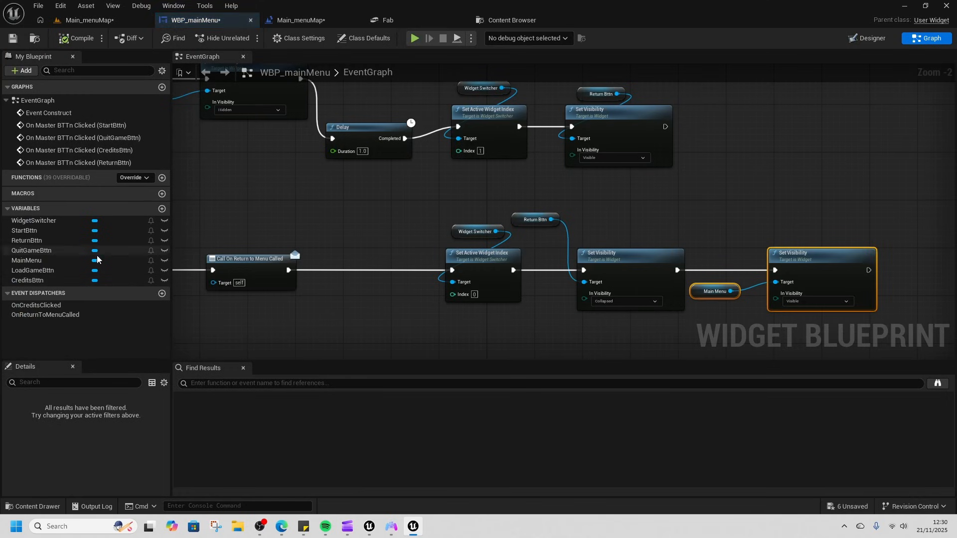
{"action": "left_click", "coordinate": [872, 38]}
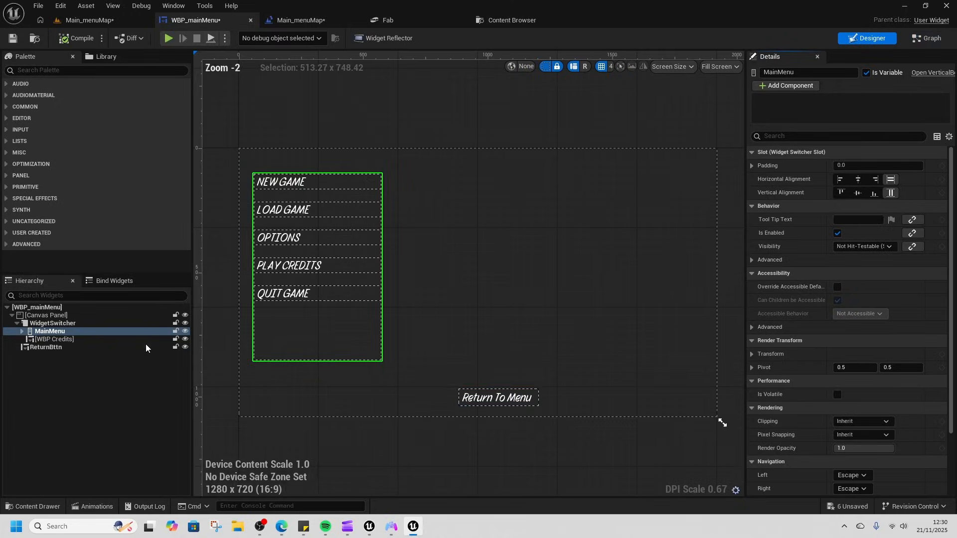
{"action": "left_click", "coordinate": [52, 71]}
{"action": "type", "text": "wbpo"}
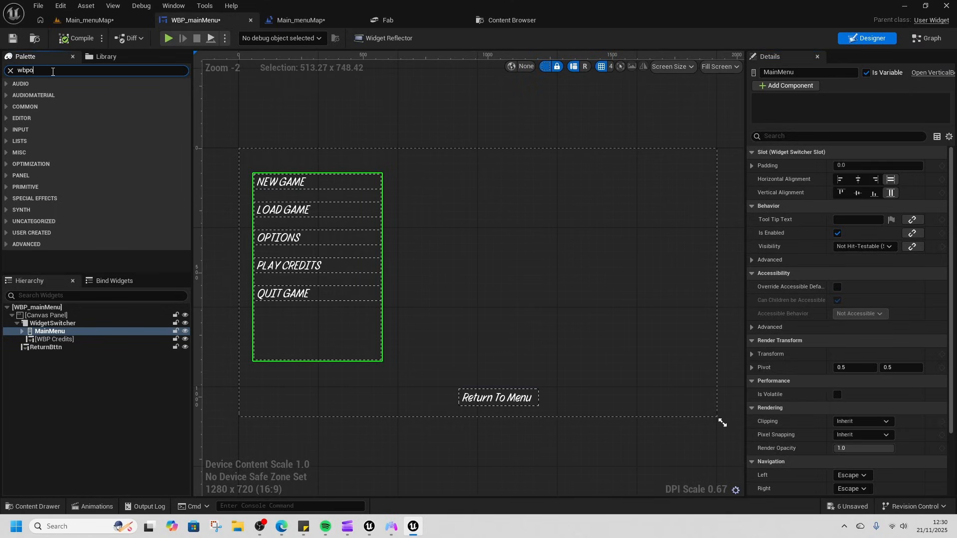
{"action": "type", "text": "pp"}
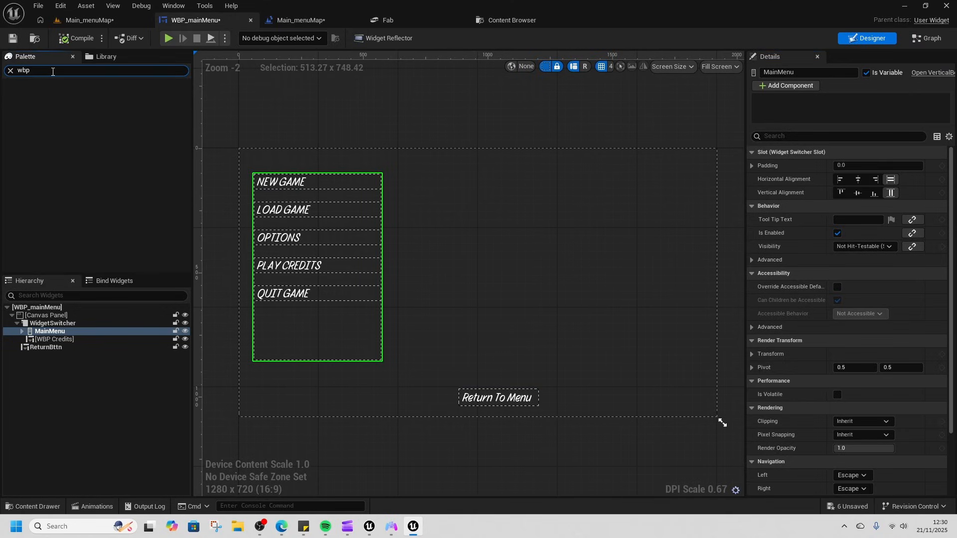
{"action": "left_click_drag", "start_coordinate": [64, 125], "coordinate": [64, 343]}
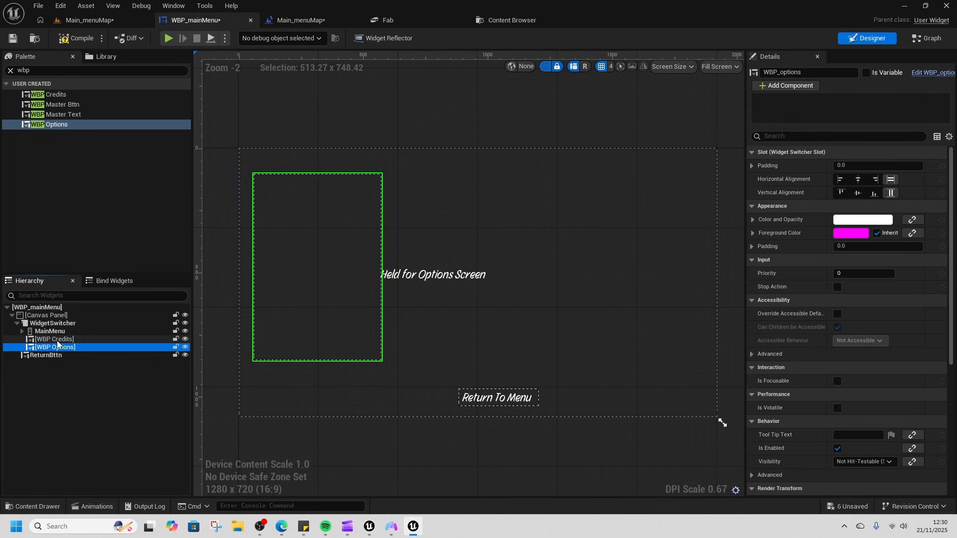
{"action": "left_click", "coordinate": [51, 324]}
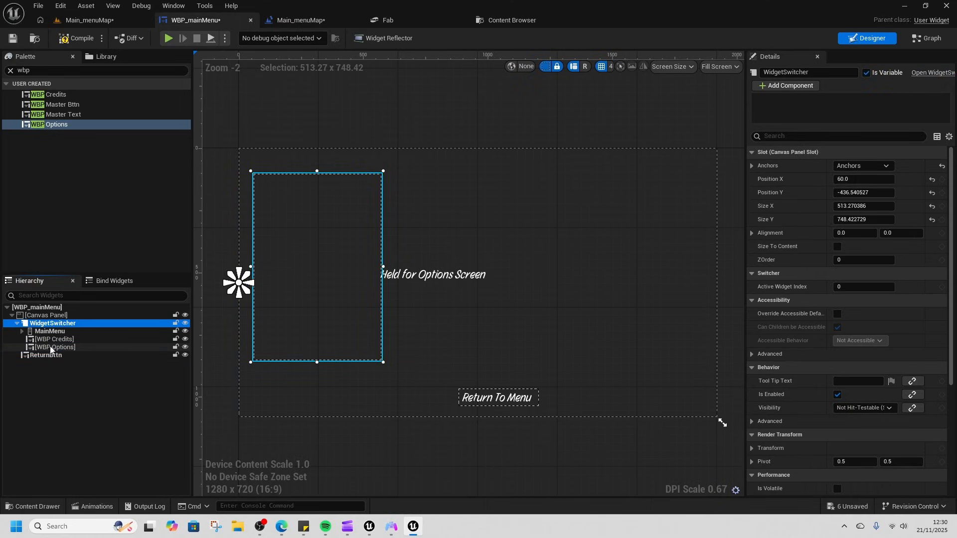
{"action": "left_click", "coordinate": [50, 348]}
Step: Make the OPTIONS button in the MainMenu box a variable and rename it OptionsBttn
{"action": "left_click", "coordinate": [49, 331]}
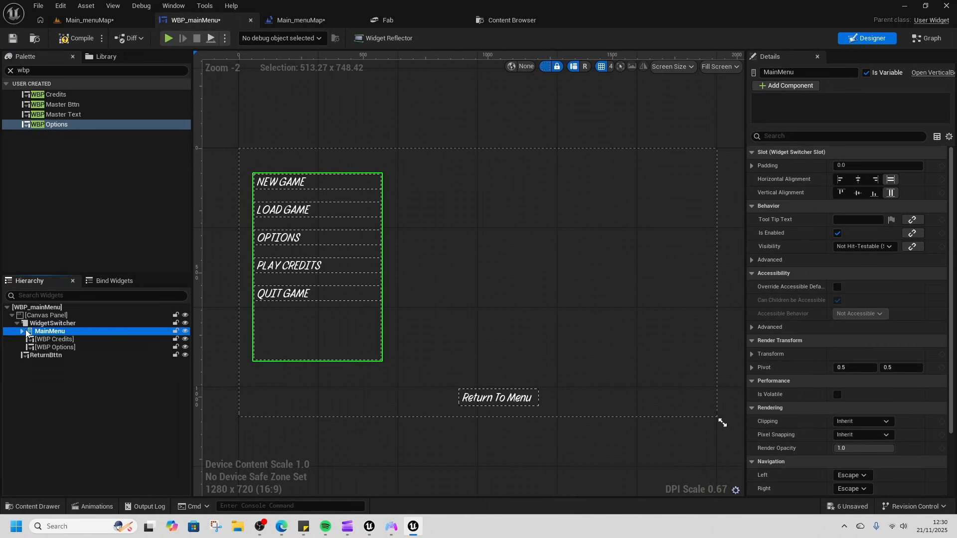
{"action": "left_click", "coordinate": [325, 239]}
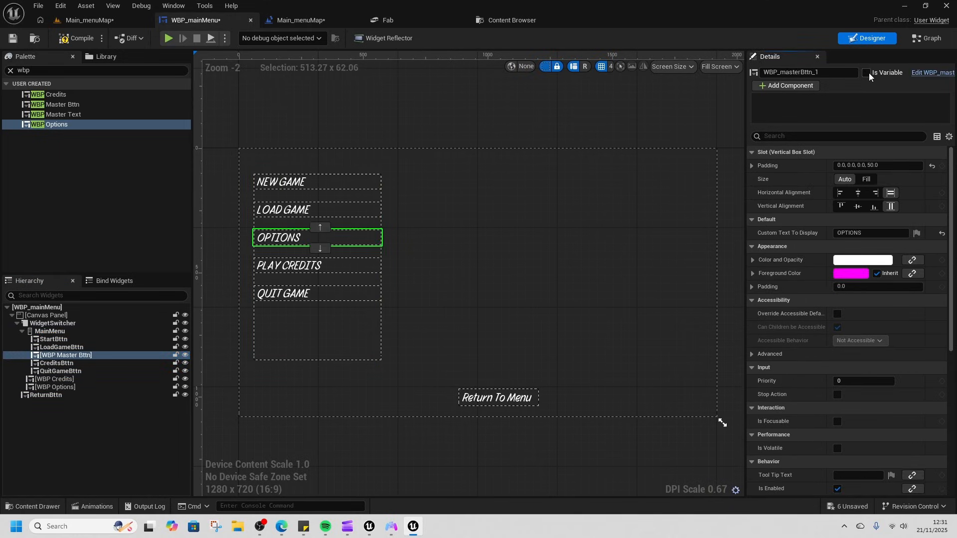
{"action": "left_click", "coordinate": [824, 74]}
{"action": "type", "text": "Opt"}
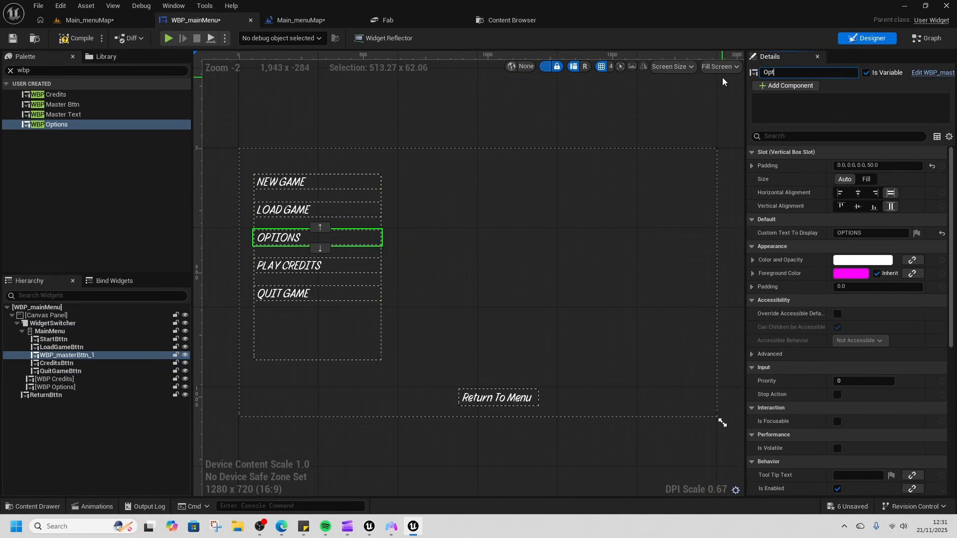
{"action": "type", "text": "ionsBttn"}
{"action": "key", "text": "Return"}
Step: Add the On Master BTTn Clicked event for OptionsBttn and place it below the return button's event chain
{"action": "left_click", "coordinate": [924, 39]}
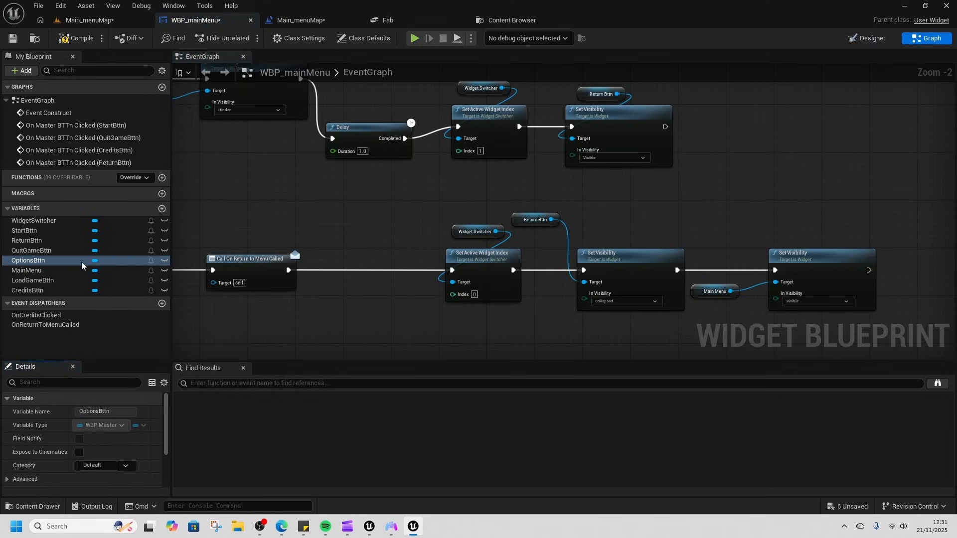
{"action": "scroll", "coordinate": [71, 466], "scroll_direction": "down", "scroll_amount": 3}
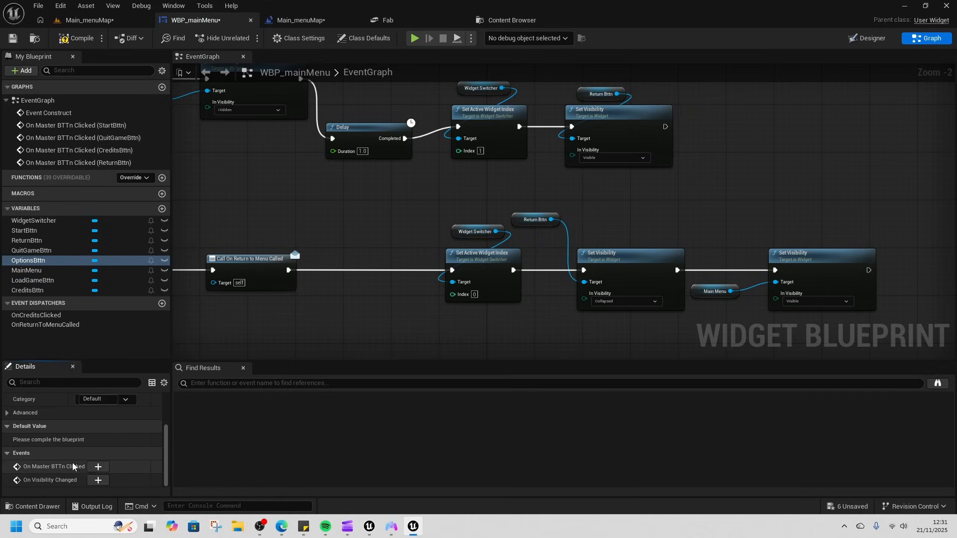
{"action": "left_click", "coordinate": [99, 468]}
{"action": "right_click_drag", "start_coordinate": [656, 243], "coordinate": [398, 278]}
{"action": "left_click_drag", "start_coordinate": [312, 244], "coordinate": [480, 273]}
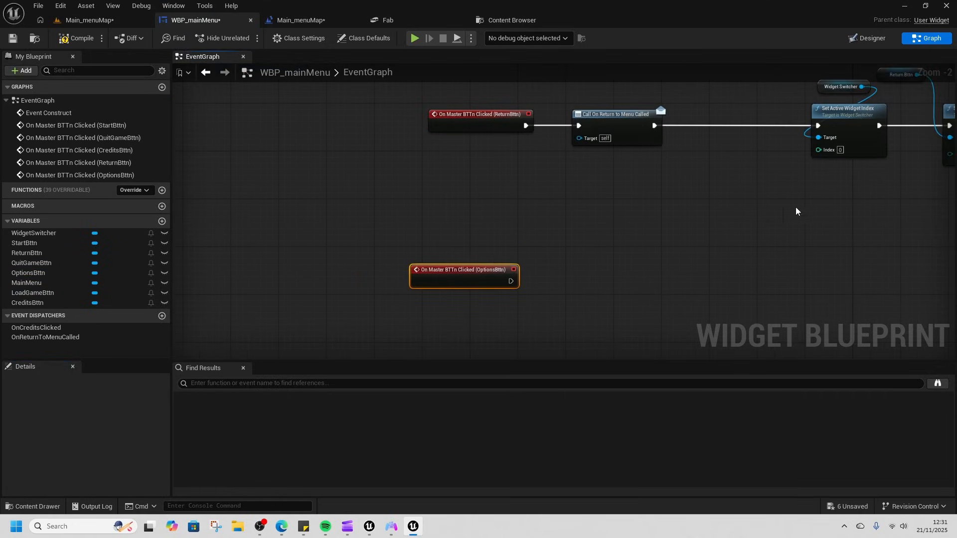
Step: Duplicate the Set Active Widget Index node with its Widget Switcher reference, set the index to 2, and connect it to the OptionsBttn event
{"action": "right_click_drag", "start_coordinate": [771, 215], "coordinate": [507, 318]}
{"action": "left_click_drag", "start_coordinate": [528, 187], "coordinate": [623, 260]}
{"action": "key", "text": "ctrl+c"}
{"action": "key", "text": "ctrl+v"}
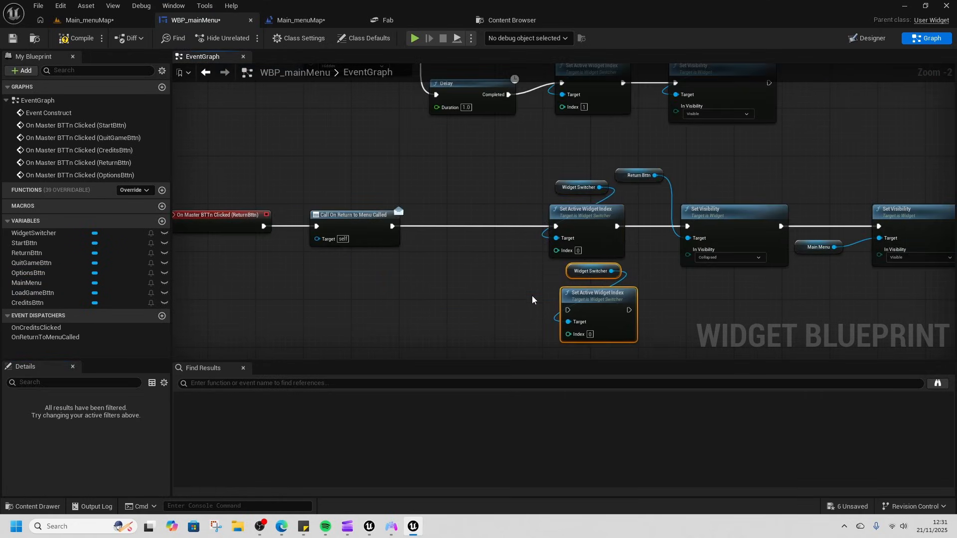
{"action": "right_click_drag", "start_coordinate": [603, 297], "coordinate": [596, 209]}
{"action": "left_click_drag", "start_coordinate": [597, 209], "coordinate": [356, 278]}
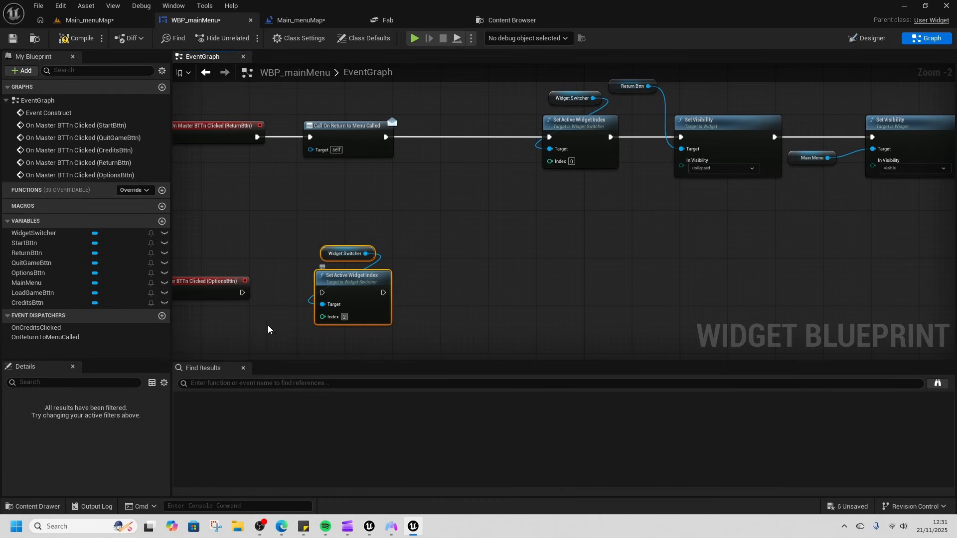
{"action": "left_click_drag", "start_coordinate": [241, 292], "coordinate": [321, 295]}
{"action": "left_click_drag", "start_coordinate": [226, 283], "coordinate": [251, 283]}
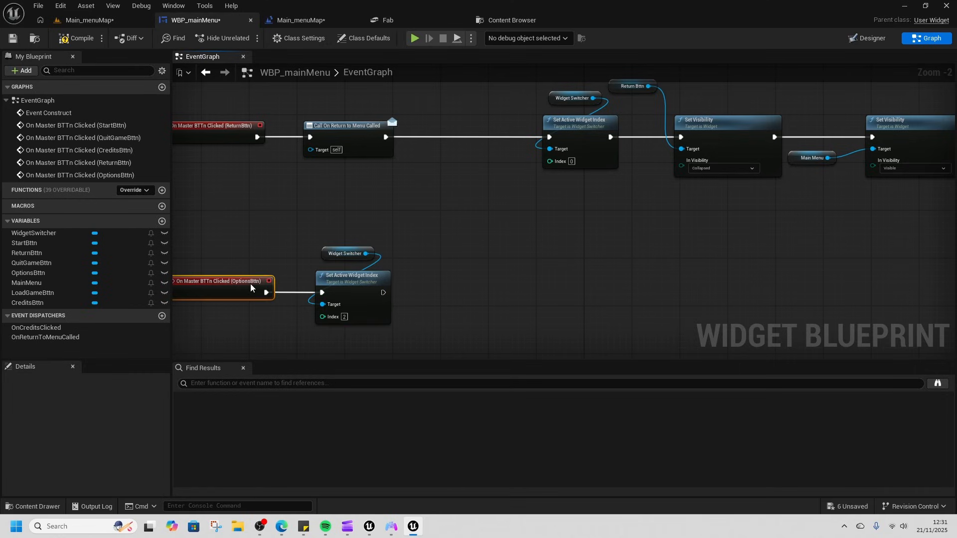
Step: Copy the credits chain's Set Visibility node with its Return Bttn reference, set to Visible, and connect it after the options Set Active Widget Index
{"action": "right_click_drag", "start_coordinate": [566, 248], "coordinate": [520, 272]}
{"action": "left_click_drag", "start_coordinate": [545, 136], "coordinate": [616, 154]}
{"action": "right_click_drag", "start_coordinate": [577, 142], "coordinate": [573, 284]}
{"action": "left_click_drag", "start_coordinate": [579, 139], "coordinate": [622, 207]}
{"action": "key", "text": "ctrl+c"}
{"action": "key", "text": "ctrl+v"}
{"action": "left_click_drag", "start_coordinate": [701, 229], "coordinate": [408, 153]}
{"action": "left_click_drag", "start_coordinate": [308, 164], "coordinate": [362, 163]}
{"action": "right_click_drag", "start_coordinate": [489, 199], "coordinate": [592, 279]}
Step: Play-test the level by opening the options screen from the main menu and returning to the menu
{"action": "left_click", "coordinate": [95, 21]}
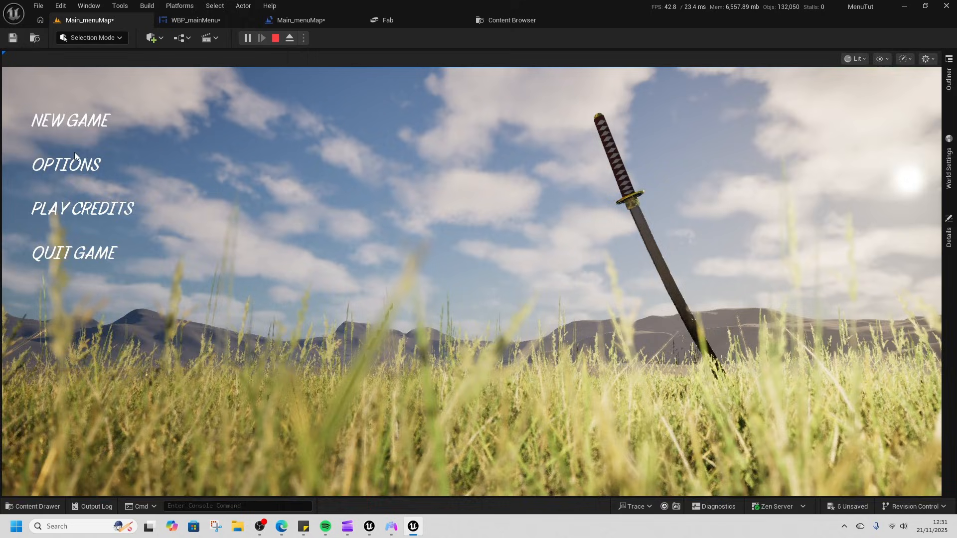
{"action": "left_click", "coordinate": [74, 163]}
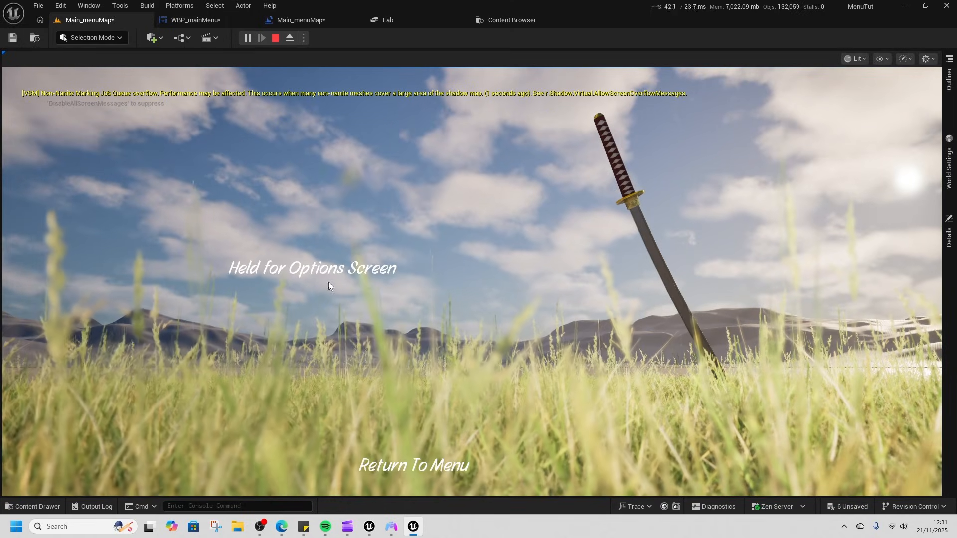
{"action": "left_click", "coordinate": [407, 464]}
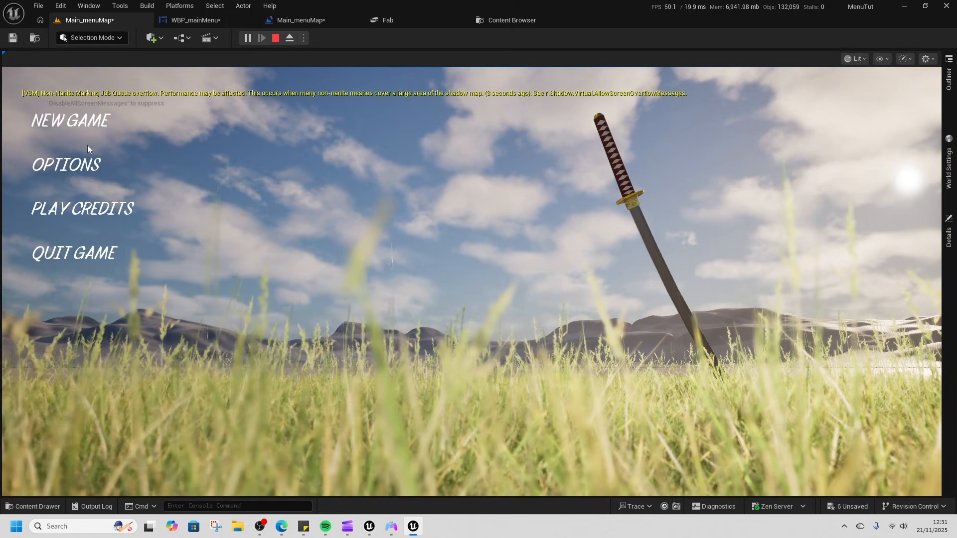
Step: Stop the play-test and review the button event chains in the WBP_mainMenu event graph
{"action": "key", "text": "Escape"}
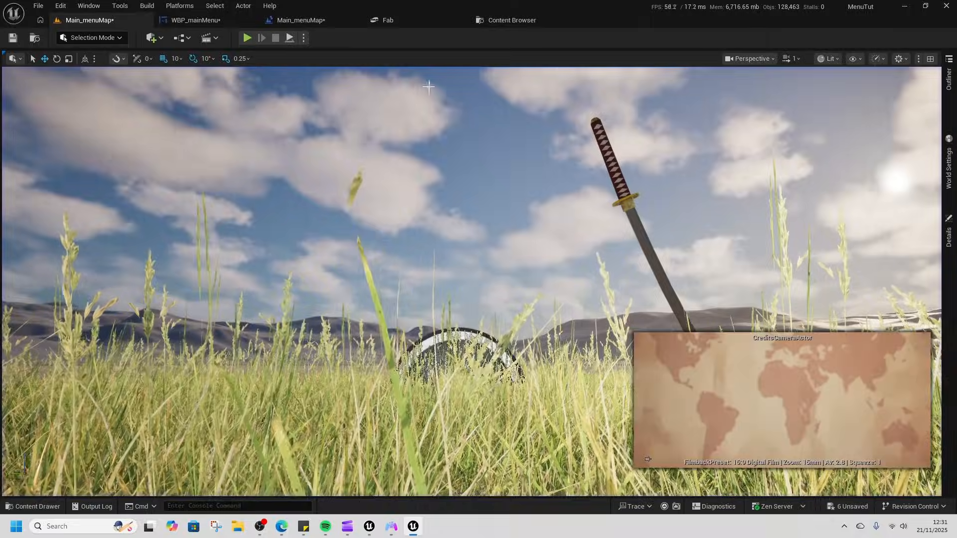
{"action": "left_click", "coordinate": [205, 21]}
{"action": "scroll", "coordinate": [324, 256], "scroll_direction": "down", "scroll_amount": 2}
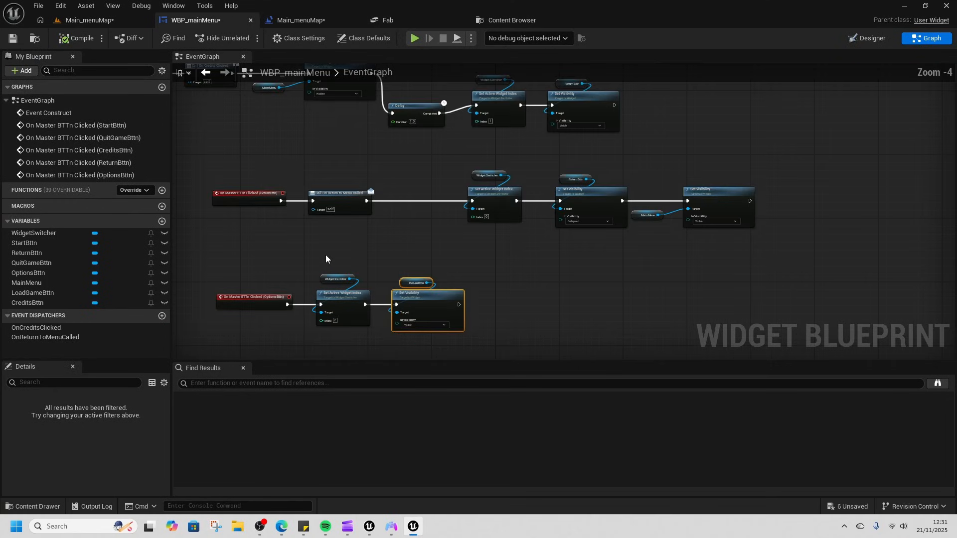
{"action": "right_click_drag", "start_coordinate": [478, 160], "coordinate": [509, 220]}
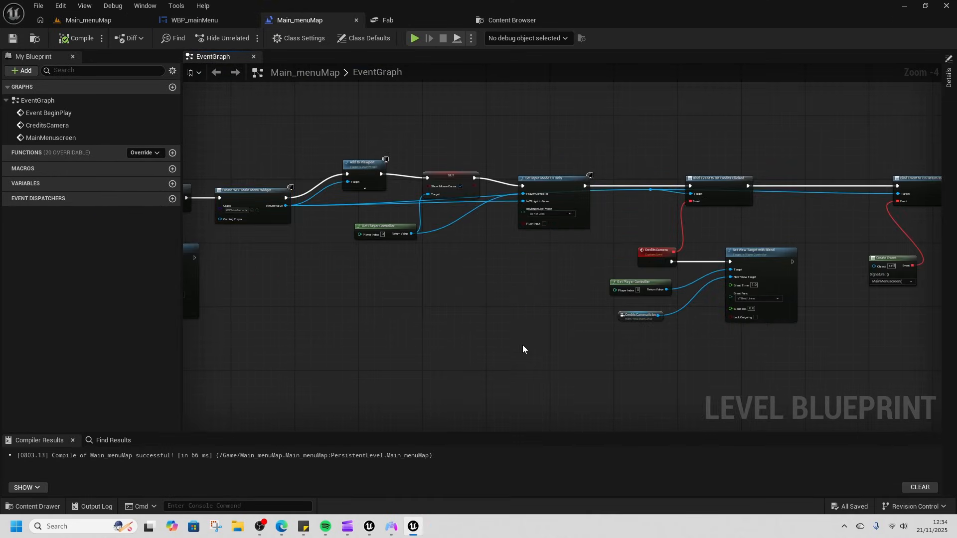
Step: Create a folder named Inputs directly under the project's Content folder
{"action": "key", "text": "ctrl+space"}
{"action": "left_click", "coordinate": [477, 420]}
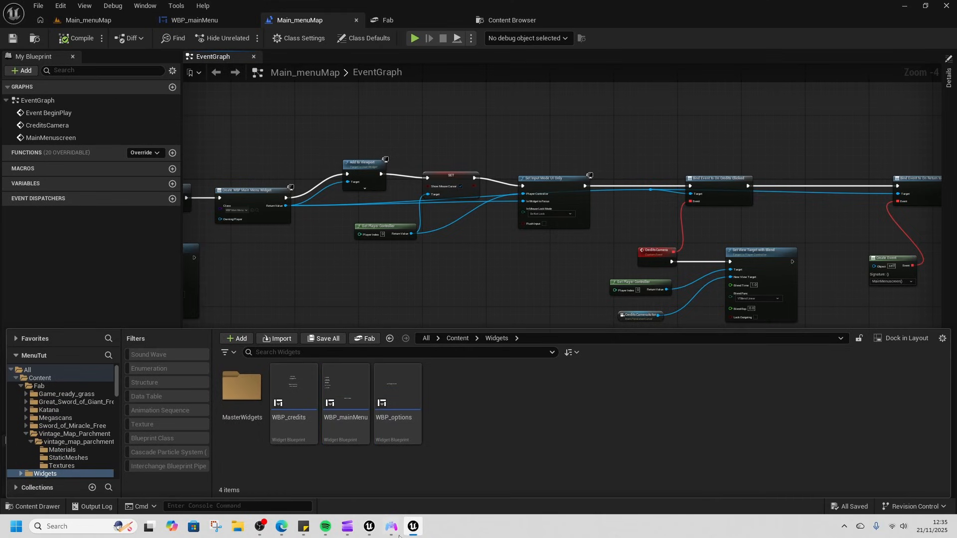
{"action": "left_click_drag", "start_coordinate": [457, 333], "coordinate": [456, 289]}
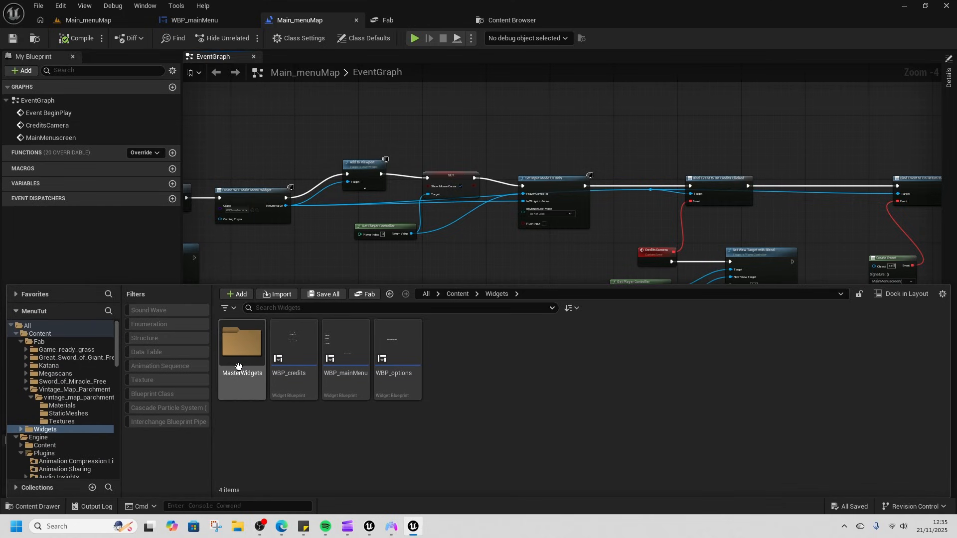
{"action": "mouse_move", "coordinate": [389, 527]}
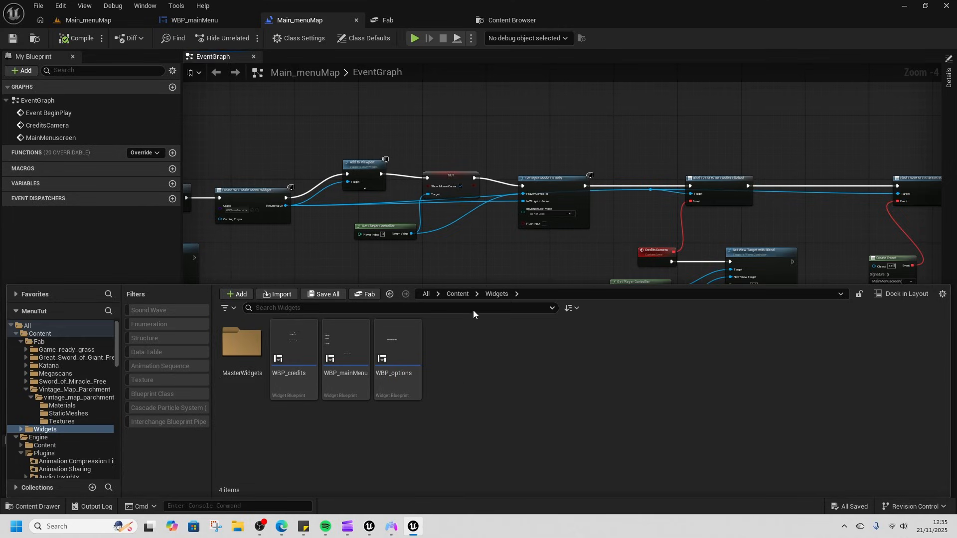
{"action": "left_click", "coordinate": [458, 294]}
{"action": "right_click", "coordinate": [448, 378]}
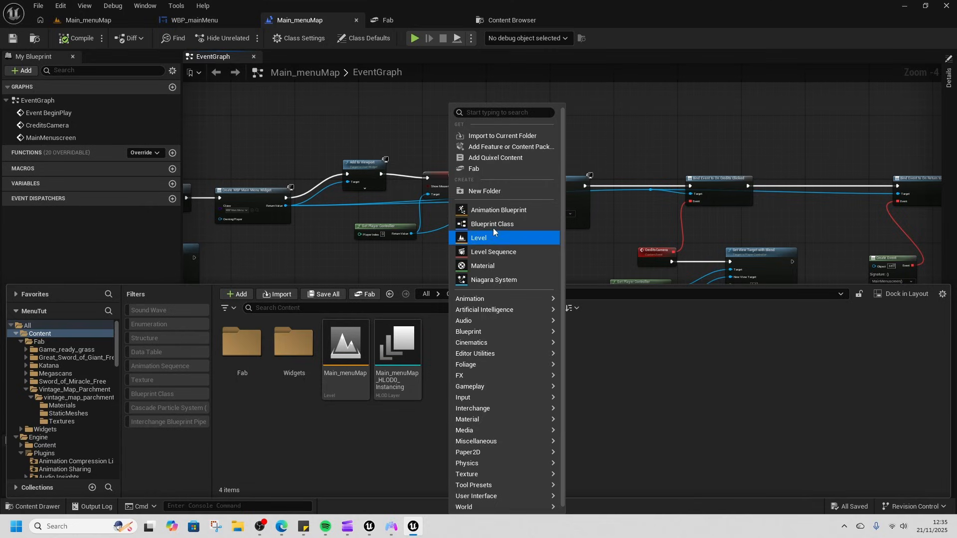
{"action": "left_click", "coordinate": [492, 190]}
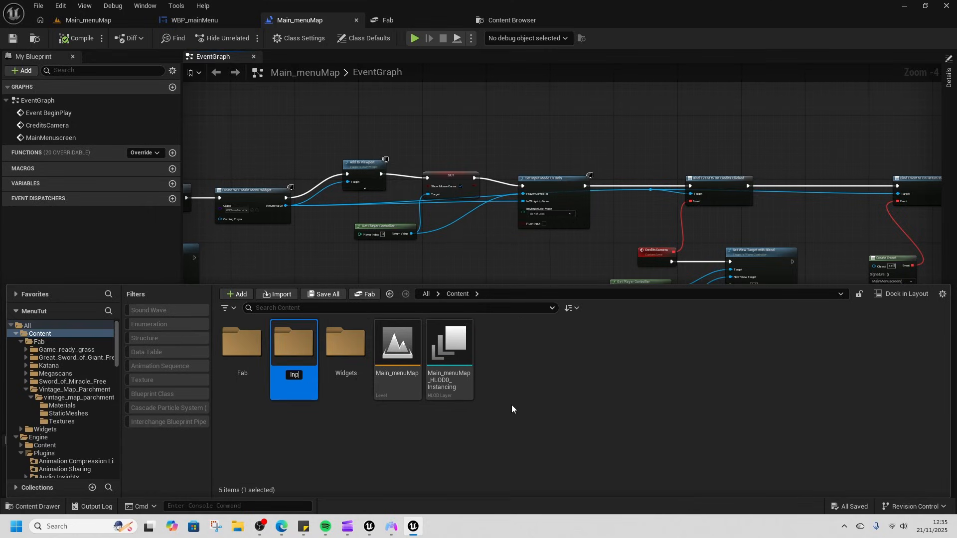
{"action": "key", "text": "Return"}
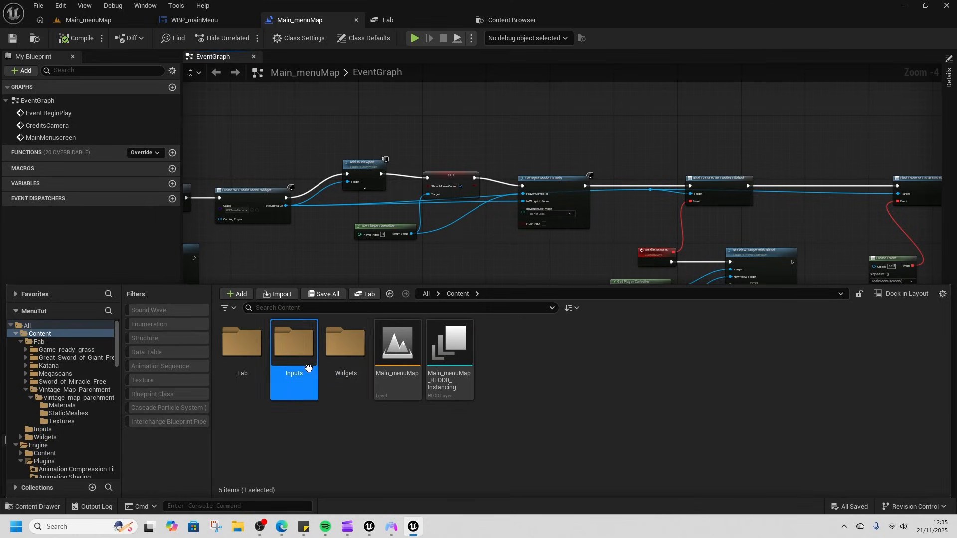
Step: Create an Input Action named Ia_moveCursor inside the Inputs folder
{"action": "double_click", "coordinate": [291, 361]}
{"action": "right_click", "coordinate": [283, 366]}
{"action": "mouse_move", "coordinate": [336, 496]}
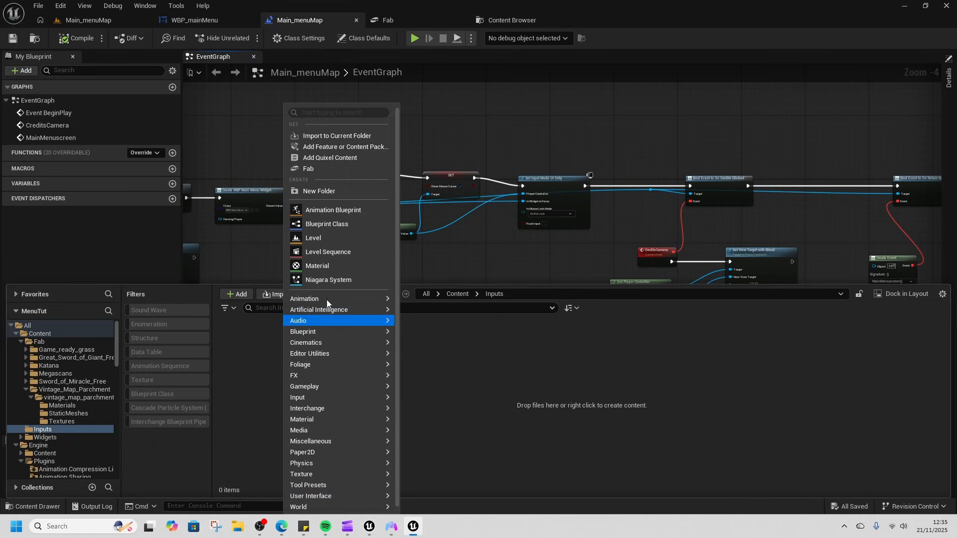
{"action": "mouse_move", "coordinate": [320, 399]}
{"action": "left_click", "coordinate": [435, 428]}
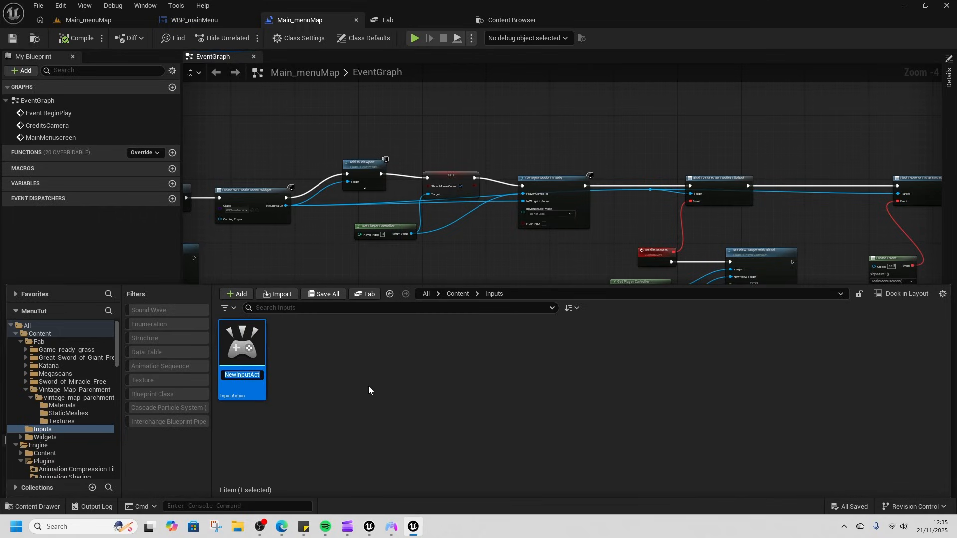
{"action": "type", "text": "Ia_move"}
{"action": "type", "text": "ursor"}
{"action": "key", "text": "Return"}
{"action": "left_click", "coordinate": [286, 384]}
Step: Set Ia_moveCursor's value type to Axis2D (Vector2D), enable Trigger when Paused, save it and close its editor
{"action": "double_click", "coordinate": [252, 368]}
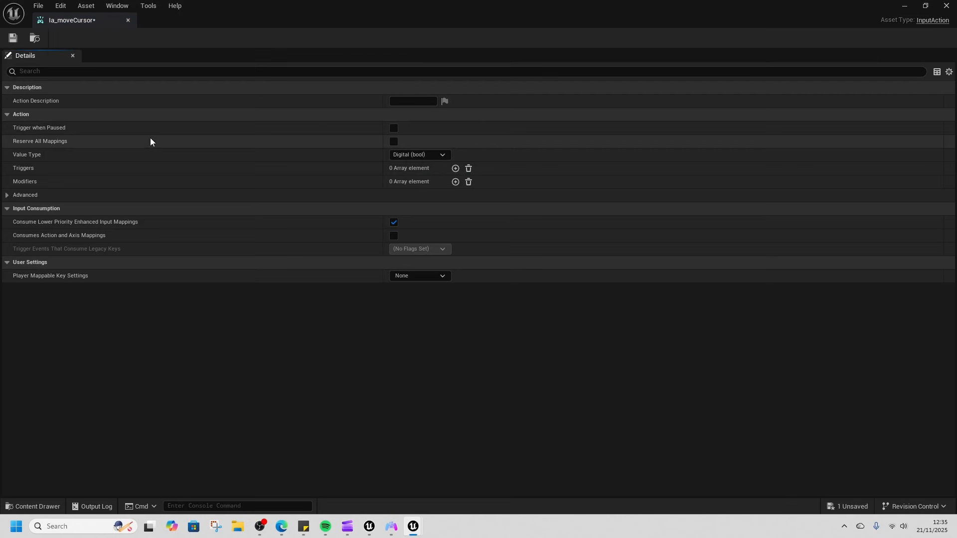
{"action": "left_click", "coordinate": [421, 155]}
{"action": "left_click", "coordinate": [424, 184]}
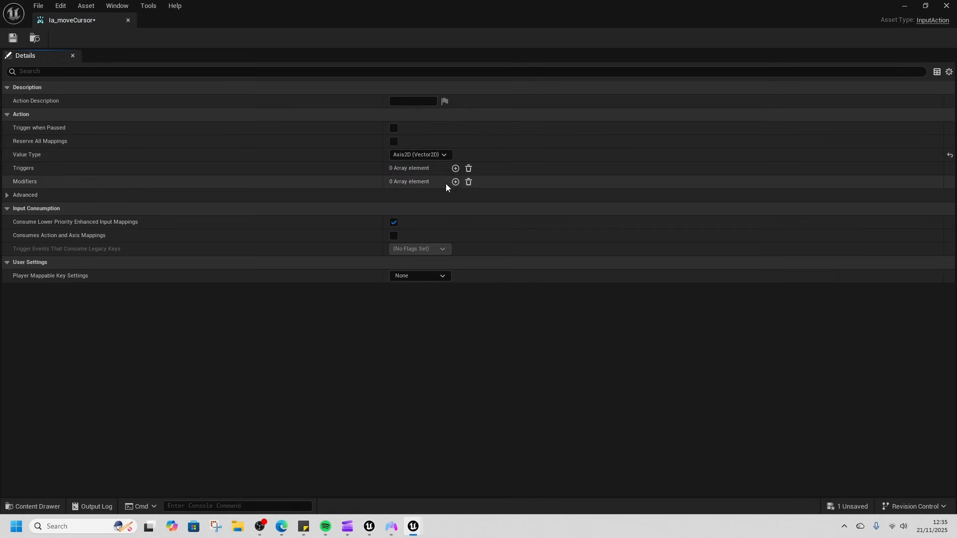
{"action": "left_click", "coordinate": [394, 129]}
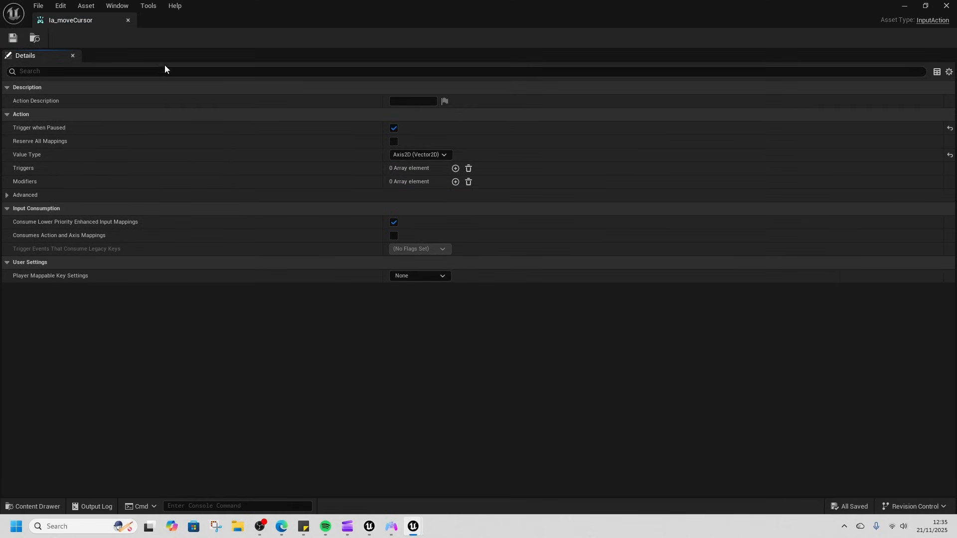
{"action": "left_click", "coordinate": [128, 20]}
Step: Create an Input Mapping Context named IMC_menuControls in the Inputs folder and add a mapping profile override to it
{"action": "key", "text": "ctrl+space"}
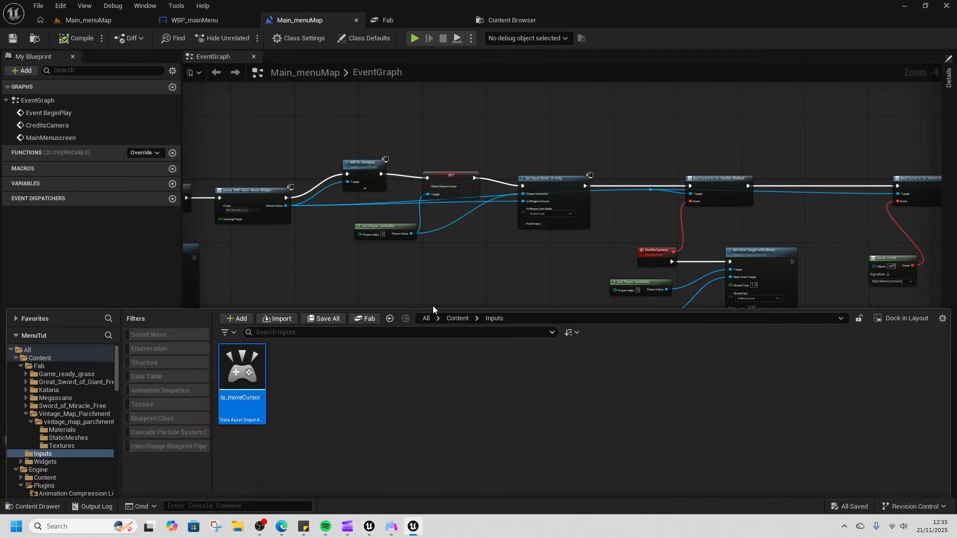
{"action": "right_click", "coordinate": [291, 363]}
{"action": "mouse_move", "coordinate": [326, 398]}
{"action": "left_click", "coordinate": [457, 445]}
{"action": "type", "text": "IMC_menu"}
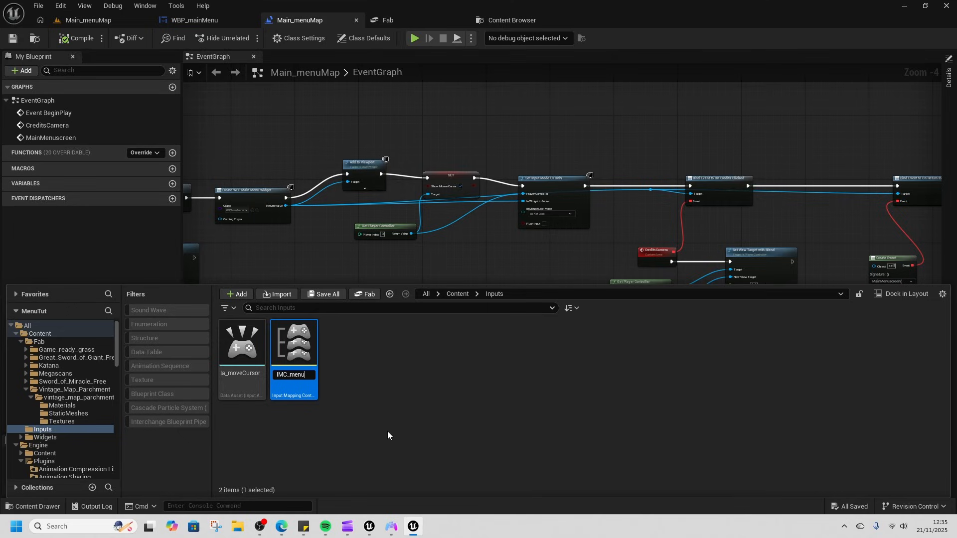
{"action": "type", "text": "Controls"}
{"action": "key", "text": "Return"}
{"action": "double_click", "coordinate": [291, 387]}
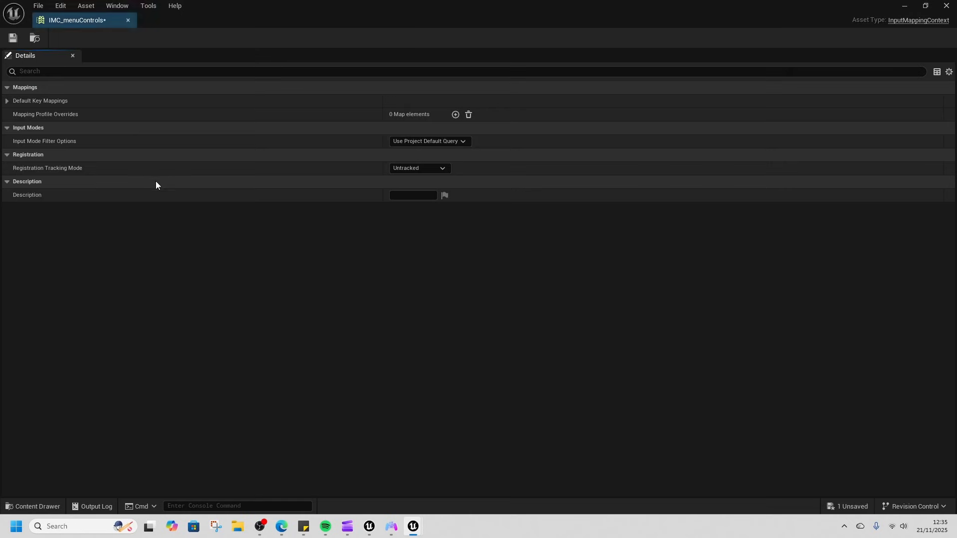
{"action": "left_click", "coordinate": [455, 115]}
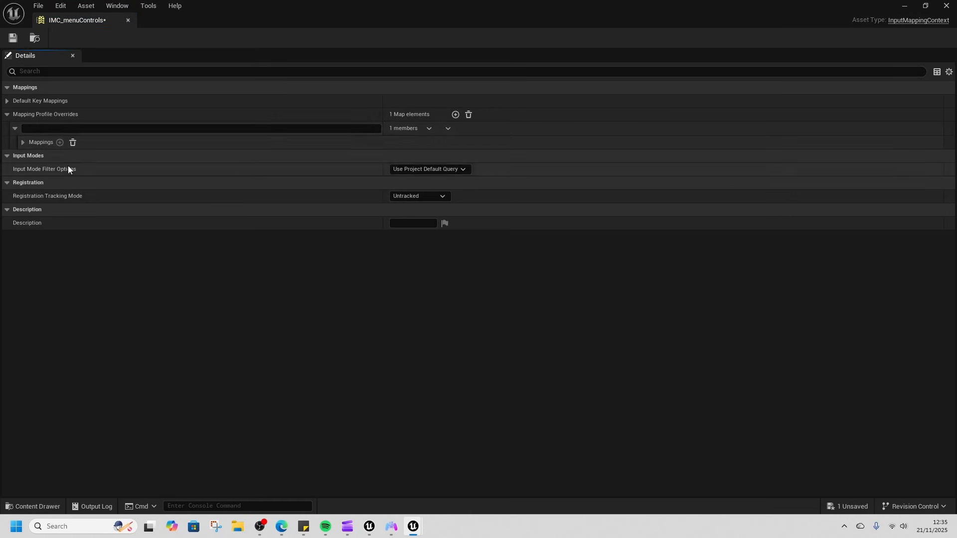
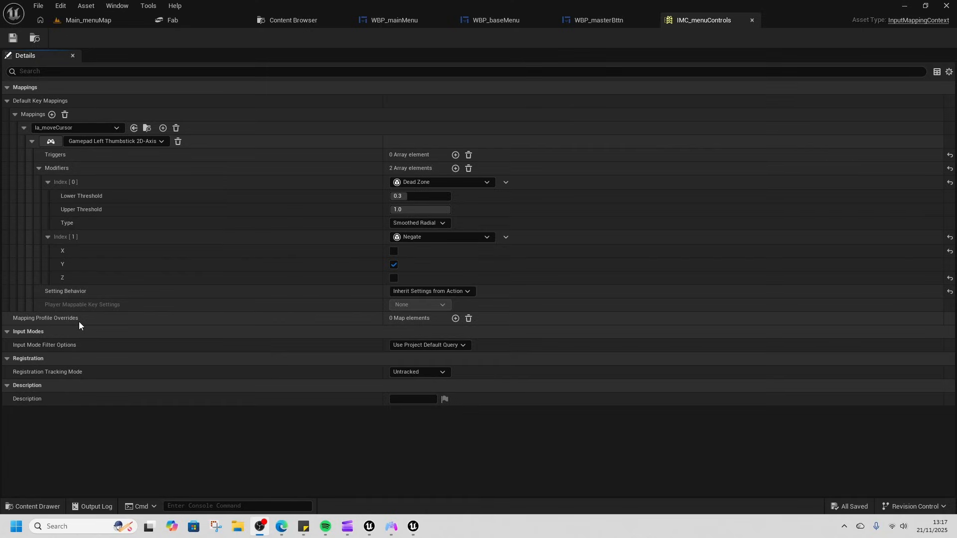
{"action": "left_click", "coordinate": [7, 103]}
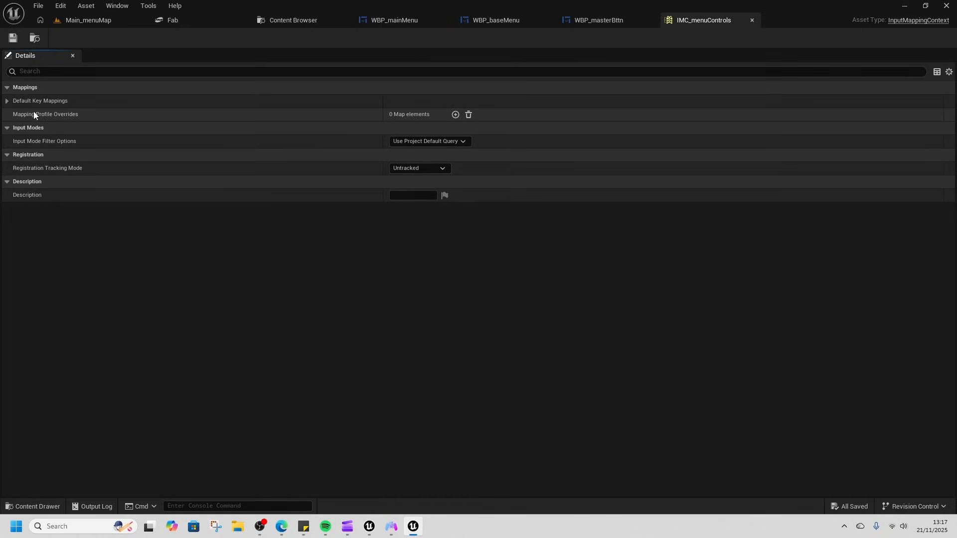
{"action": "left_click", "coordinate": [5, 102]}
{"action": "left_click", "coordinate": [6, 101]}
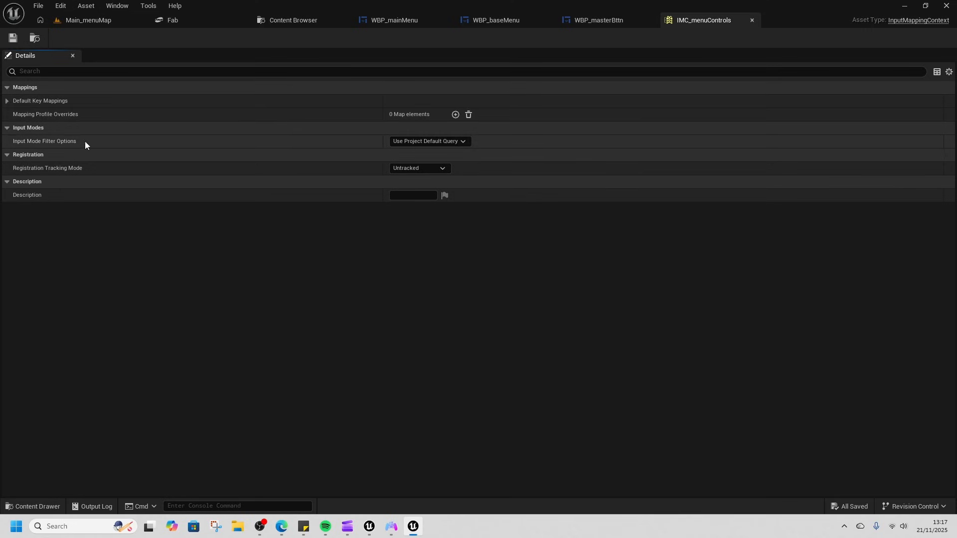
{"action": "left_click", "coordinate": [455, 114]}
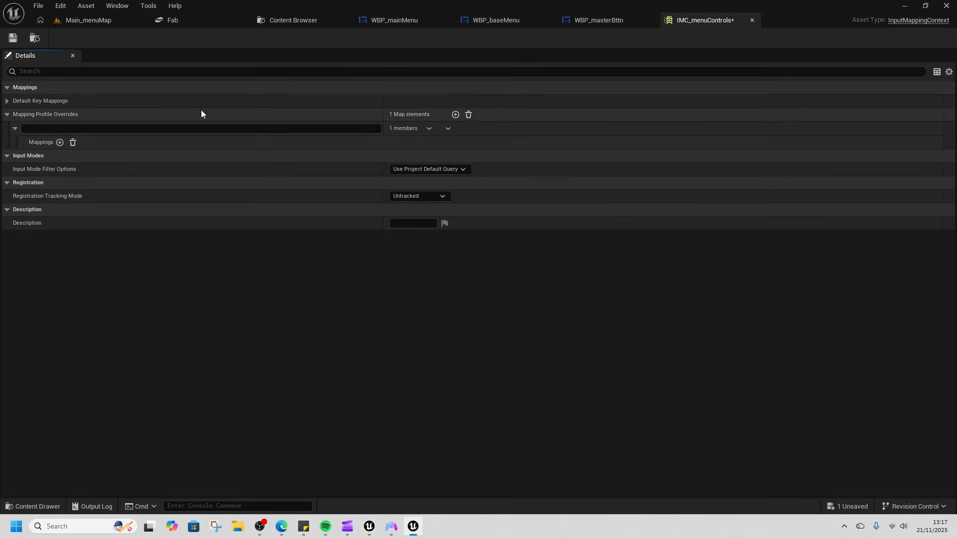
{"action": "left_click", "coordinate": [448, 129]}
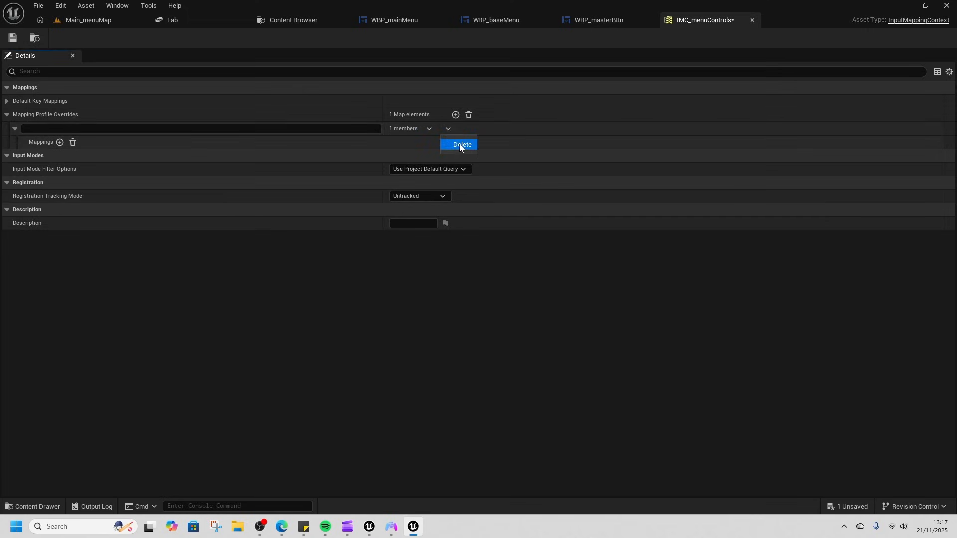
{"action": "left_click", "coordinate": [459, 142]}
{"action": "left_click", "coordinate": [7, 101]}
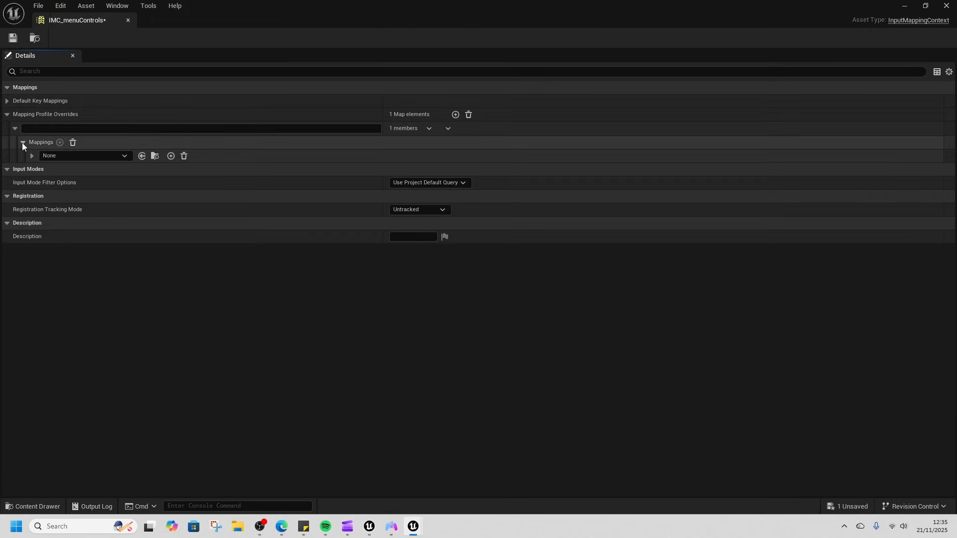
Step: Assign Ia_moveCursor to the new mapping in IMC_menuControls, bind it to Gamepad Left Thumbstick 2D-Axis, and save the asset
{"action": "left_click", "coordinate": [75, 156]}
{"action": "left_click", "coordinate": [106, 279]}
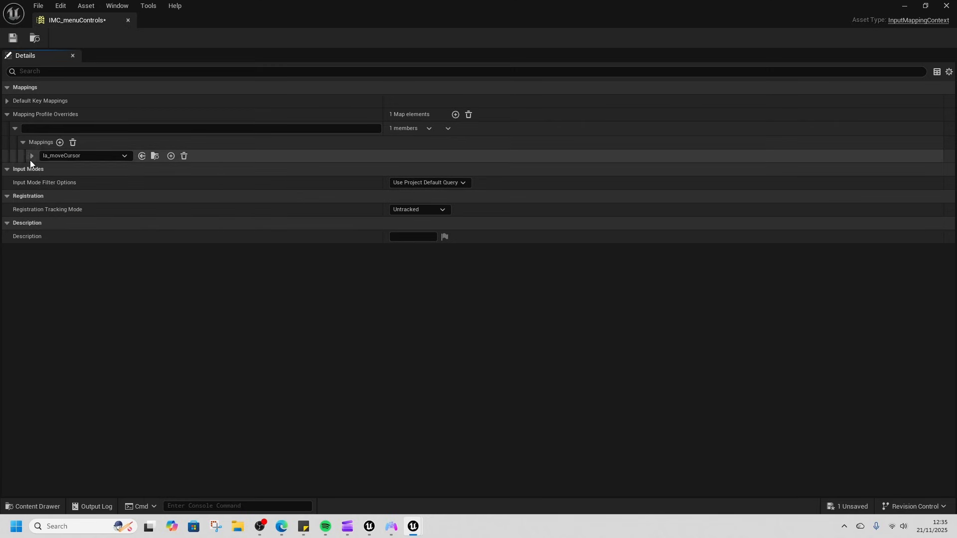
{"action": "left_click", "coordinate": [31, 156]}
{"action": "left_click", "coordinate": [40, 169]}
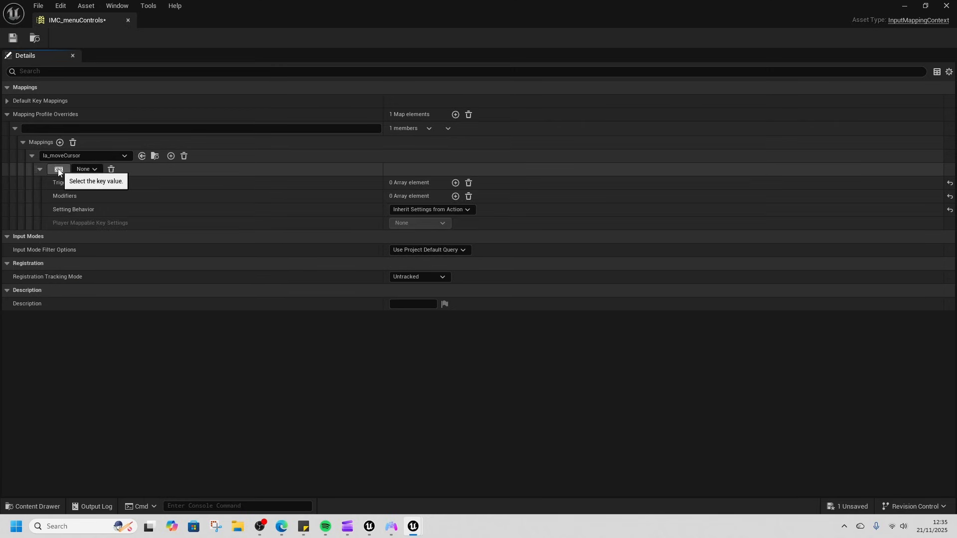
{"action": "left_click", "coordinate": [58, 171]}
{"action": "left_click", "coordinate": [80, 171]}
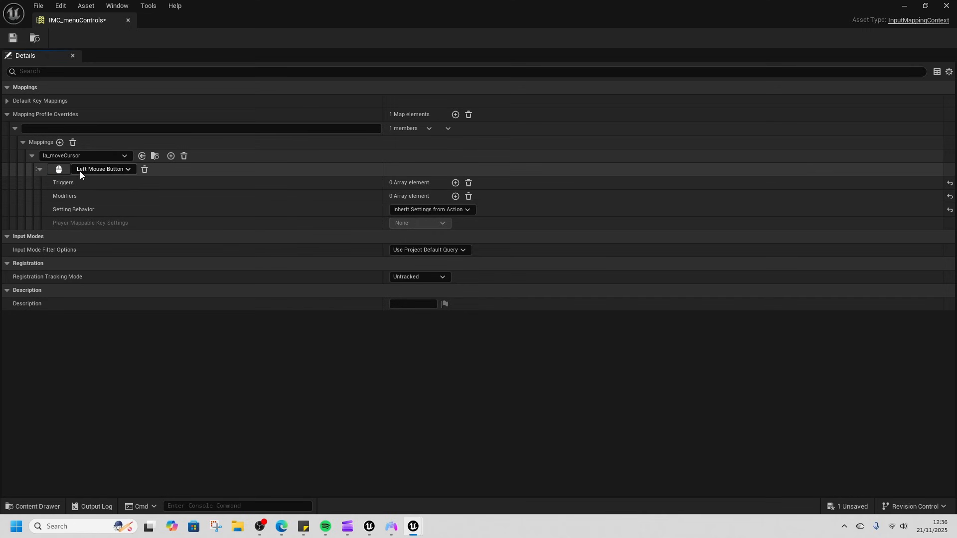
{"action": "left_click", "coordinate": [88, 170]}
{"action": "left_click", "coordinate": [94, 196]}
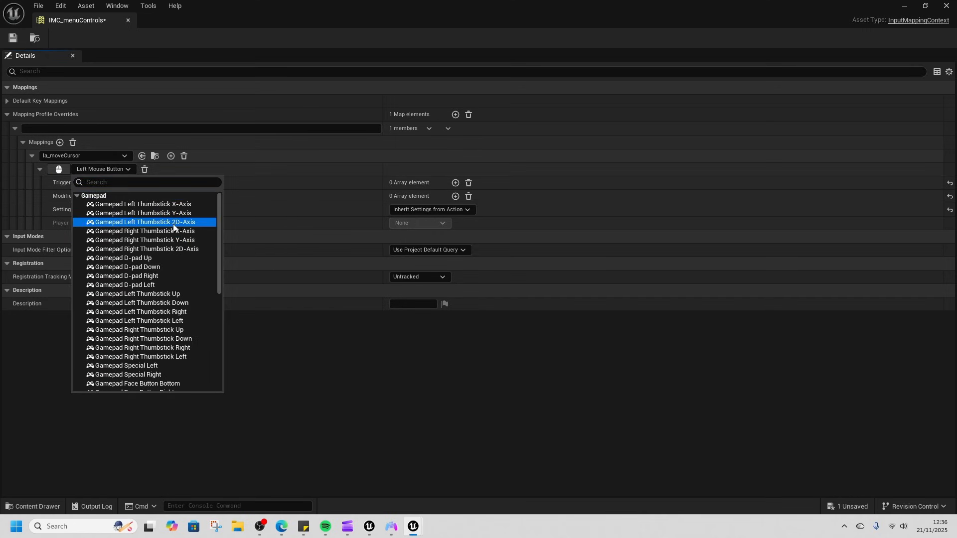
{"action": "left_click", "coordinate": [150, 222]}
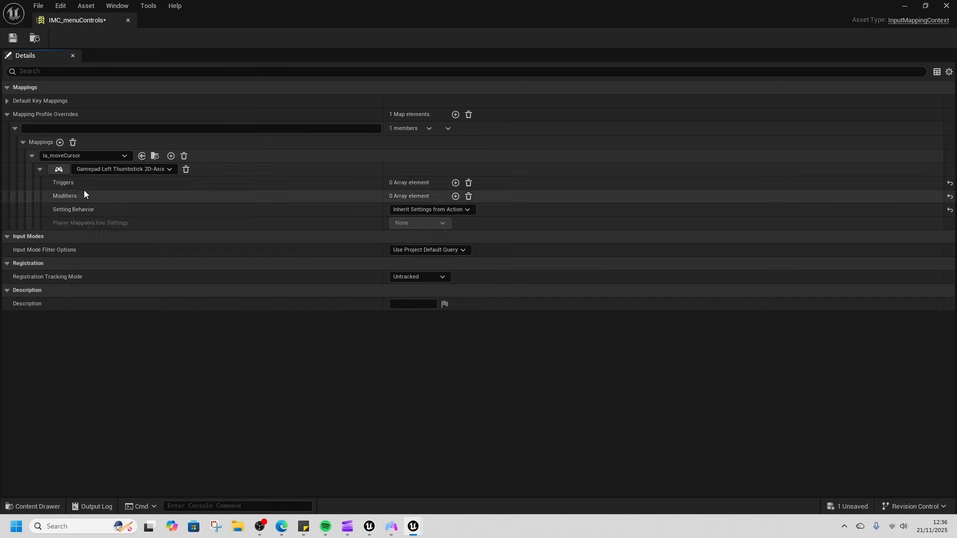
{"action": "left_click", "coordinate": [18, 38]}
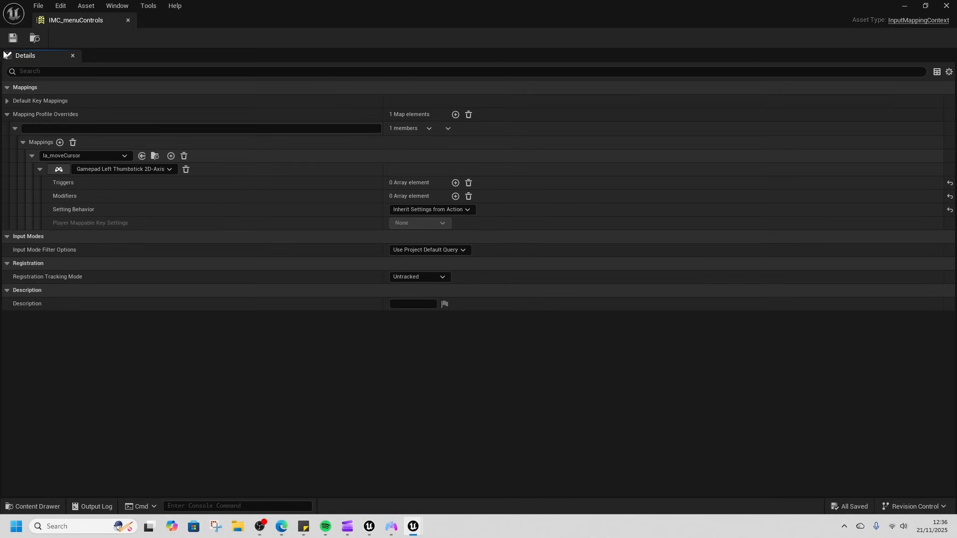
Step: Add a Dead Zone modifier with a lower threshold of 0.3 to the thumbstick mapping and dock the IMC_menuControls editor beside the other open assets
{"action": "left_click", "coordinate": [455, 196]}
{"action": "left_click", "coordinate": [413, 211]}
{"action": "left_click", "coordinate": [430, 245]}
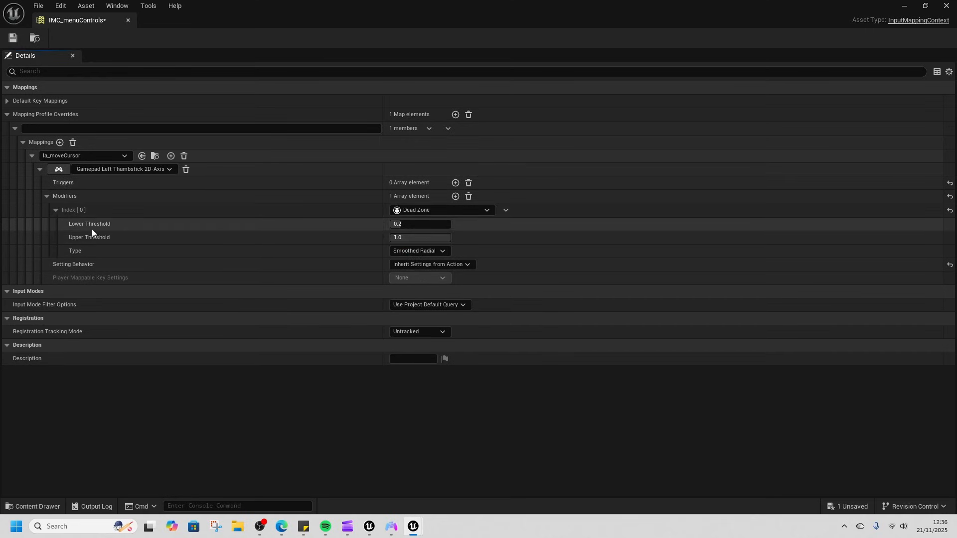
{"action": "left_click", "coordinate": [410, 225]}
{"action": "left_click_drag", "start_coordinate": [118, 16], "coordinate": [612, 23]}
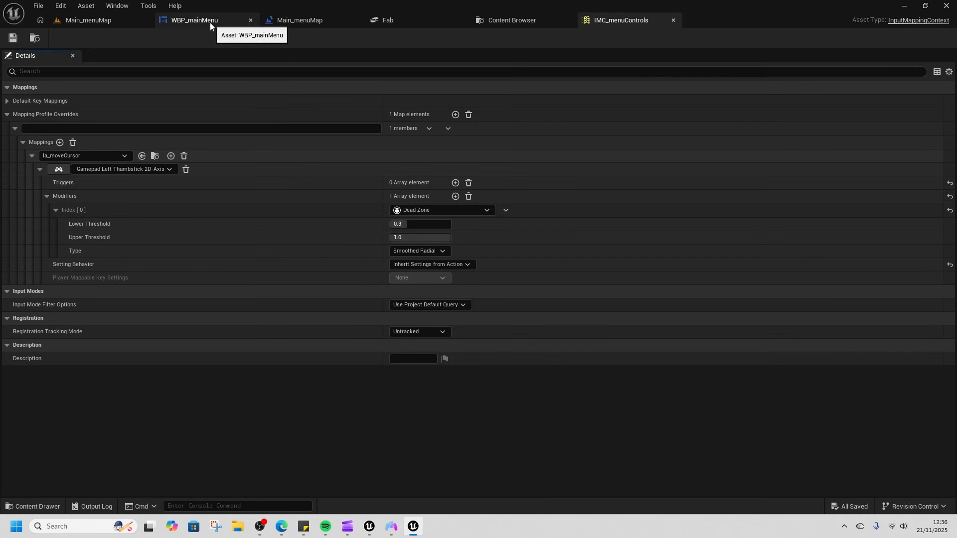
Step: Create a Widget Blueprint based on User Widget in the Widgets/MasterWidgets folder, name it WBP_baseMenu, and open it
{"action": "key", "text": "ctrl+space"}
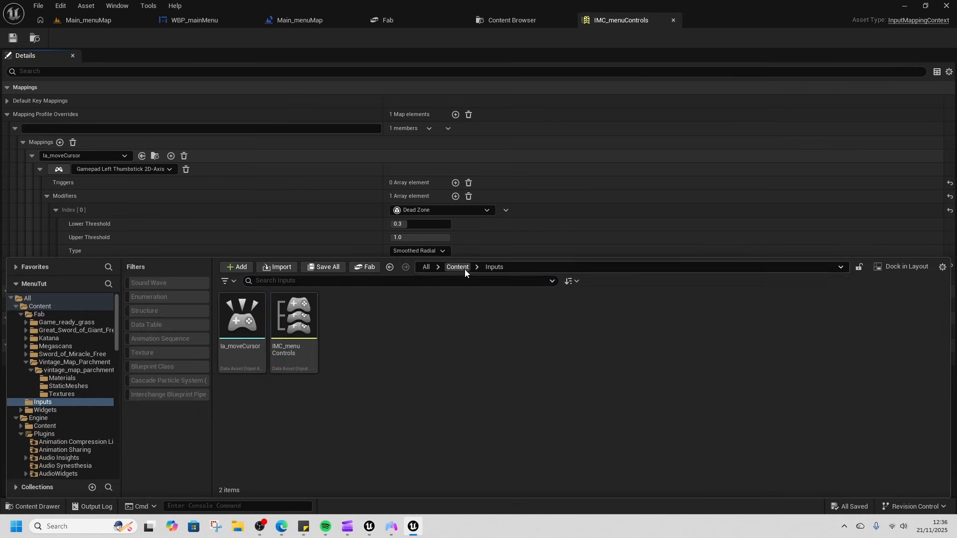
{"action": "left_click", "coordinate": [466, 271]}
{"action": "double_click", "coordinate": [345, 315]}
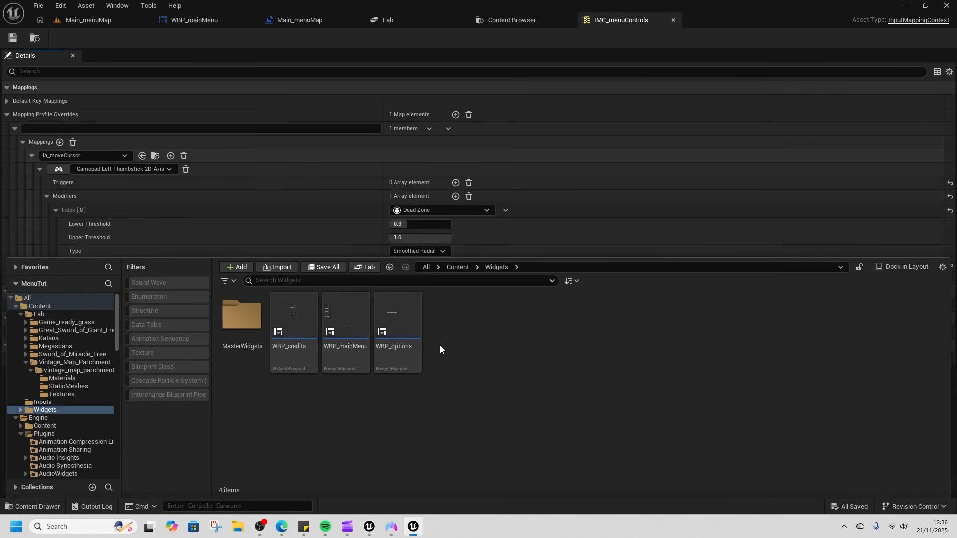
{"action": "right_click", "coordinate": [440, 349]}
{"action": "double_click", "coordinate": [242, 324]}
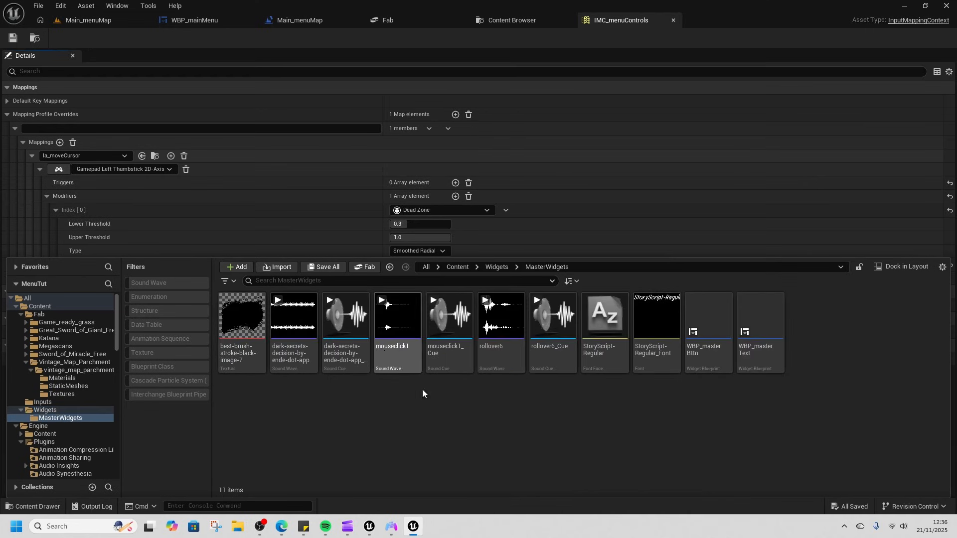
{"action": "right_click", "coordinate": [460, 393]}
{"action": "mouse_move", "coordinate": [513, 494]}
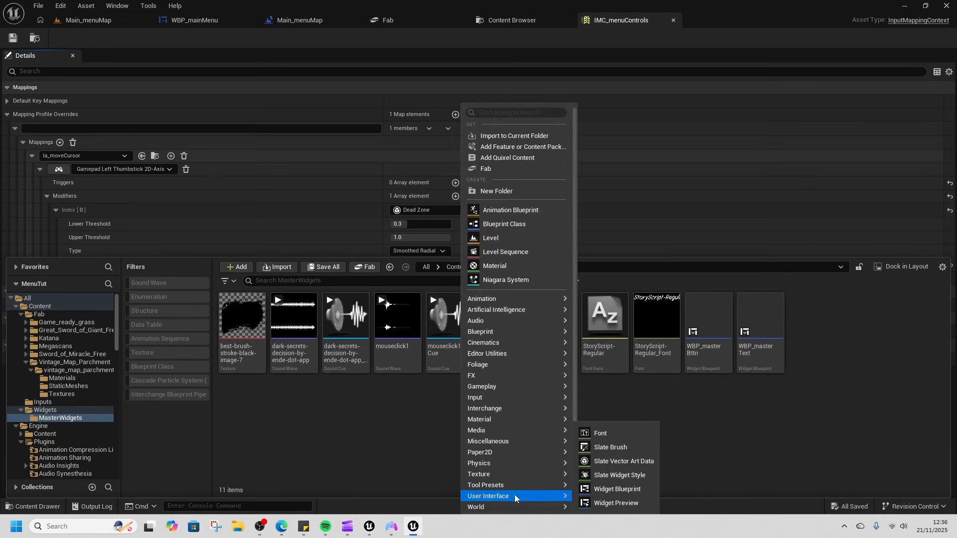
{"action": "left_click", "coordinate": [583, 489]}
{"action": "left_click", "coordinate": [379, 189]}
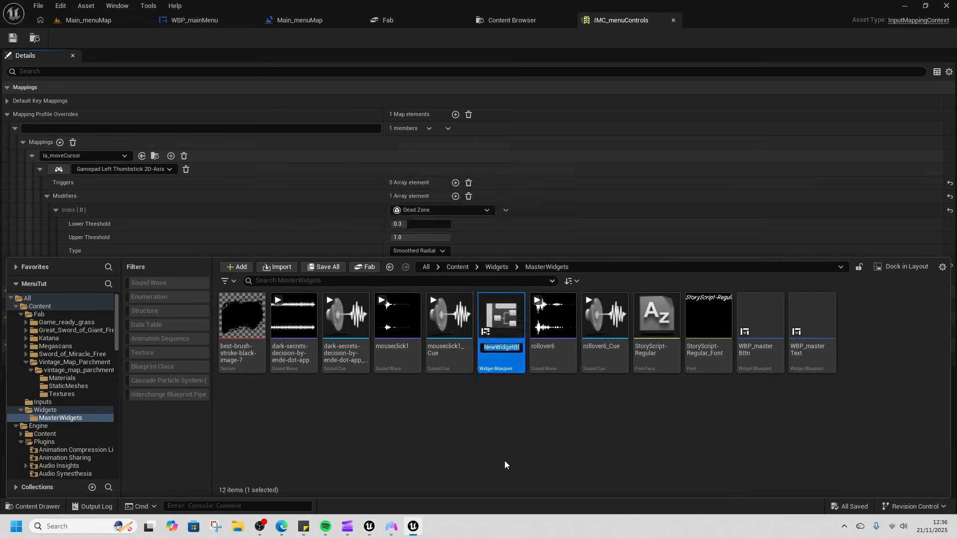
{"action": "type", "text": "WBP"}
{"action": "type", "text": "_baseMenu"}
{"action": "key", "text": "Return"}
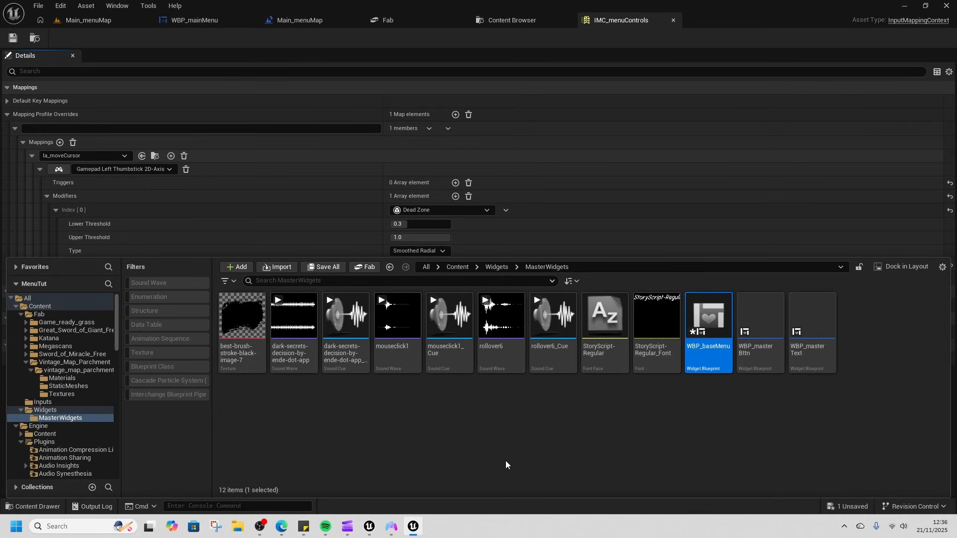
{"action": "double_click", "coordinate": [687, 357]}
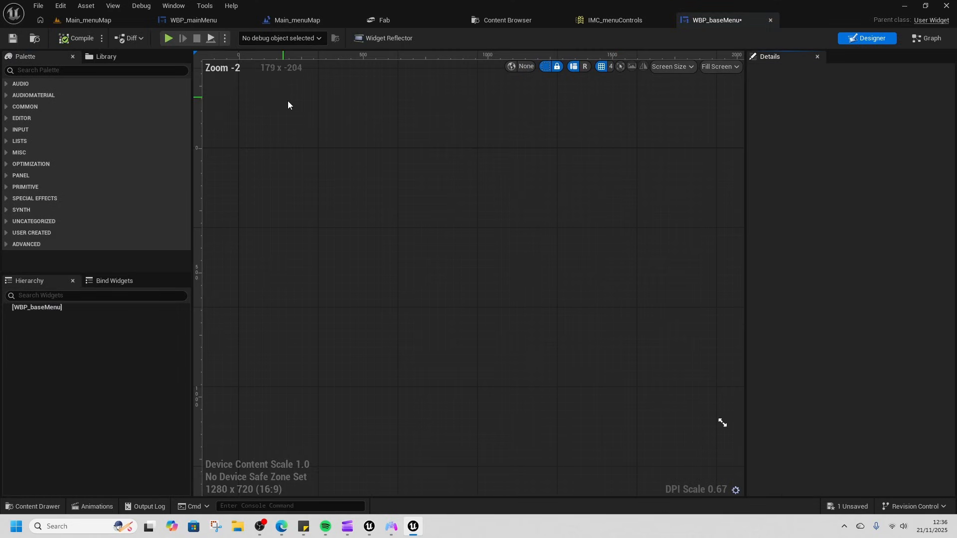
{"action": "left_click", "coordinate": [100, 71]}
{"action": "type", "text": "canvas"}
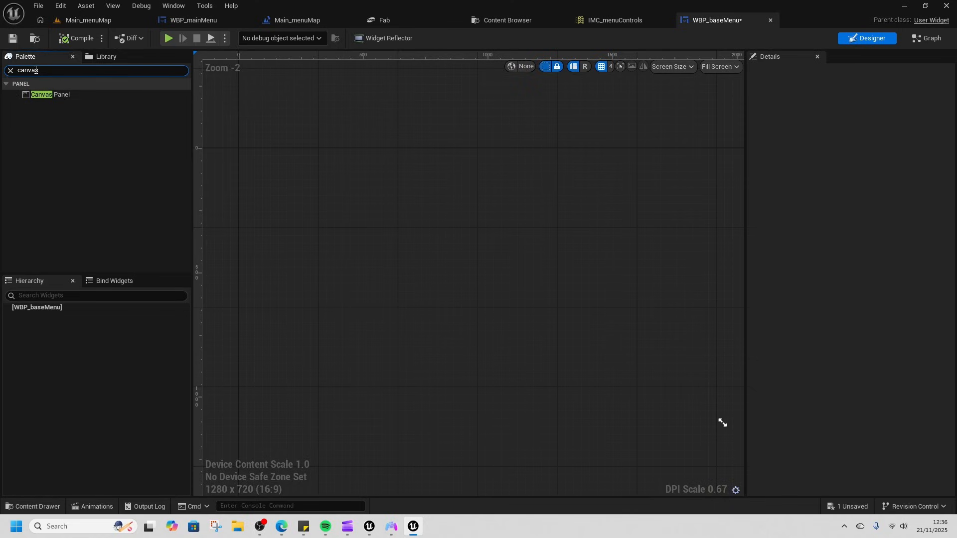
{"action": "left_click", "coordinate": [11, 70]}
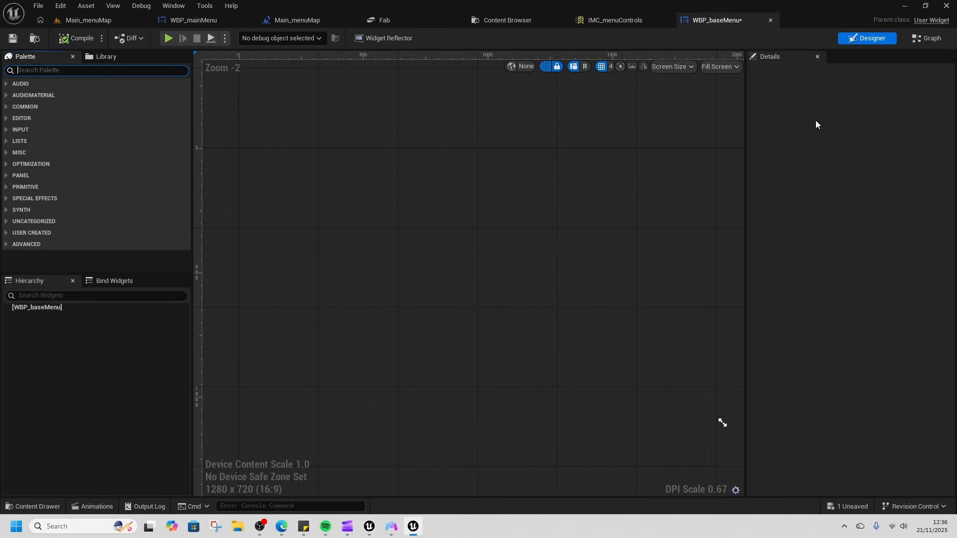
Step: Delete the Event Pre Construct and Event Tick nodes from WBP_baseMenu's event graph, keeping only Event Construct
{"action": "left_click", "coordinate": [930, 38]}
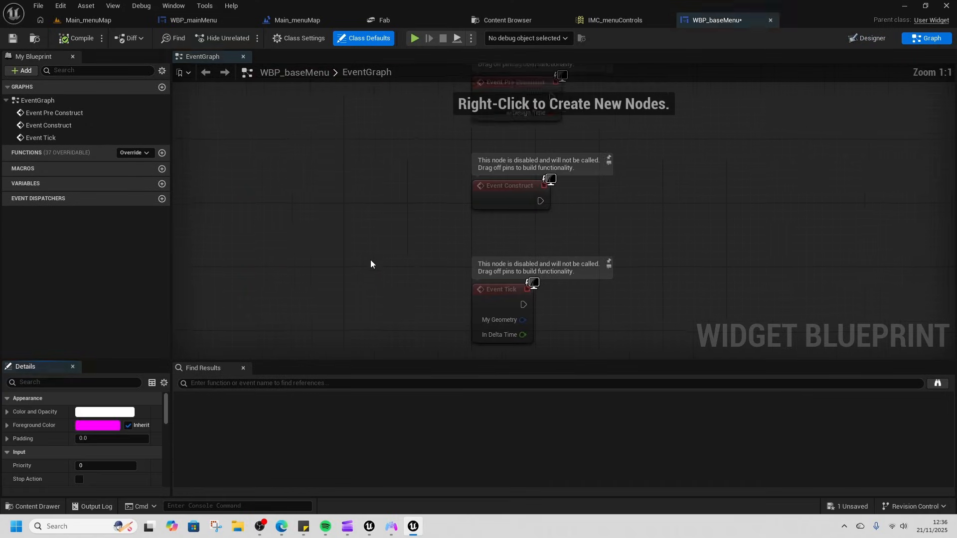
{"action": "right_click_drag", "start_coordinate": [735, 221], "coordinate": [646, 264]}
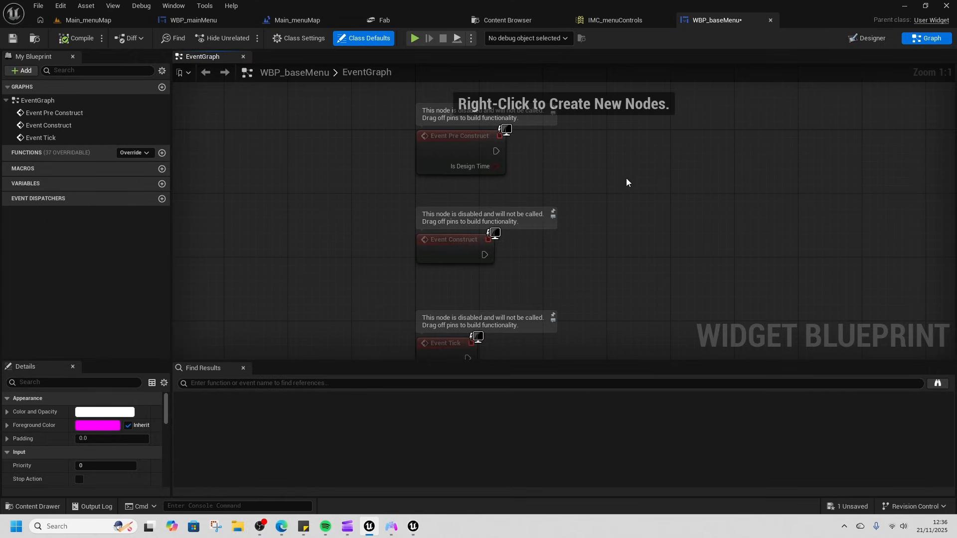
{"action": "right_click_drag", "start_coordinate": [676, 203], "coordinate": [578, 228]}
{"action": "left_click_drag", "start_coordinate": [352, 274], "coordinate": [475, 232]}
{"action": "left_click_drag", "start_coordinate": [366, 163], "coordinate": [368, 260]}
{"action": "right_click_drag", "start_coordinate": [347, 297], "coordinate": [347, 187]}
{"action": "left_click", "coordinate": [365, 274], "text": "ctrl"}
{"action": "key", "text": "Delete"}
Step: Add a Set Input Mode Game And UI node after Event Construct and supply its Player Controller from a Get Player Controller node
{"action": "left_click_drag", "start_coordinate": [490, 132], "coordinate": [525, 203]}
{"action": "type", "text": "set input mode"}
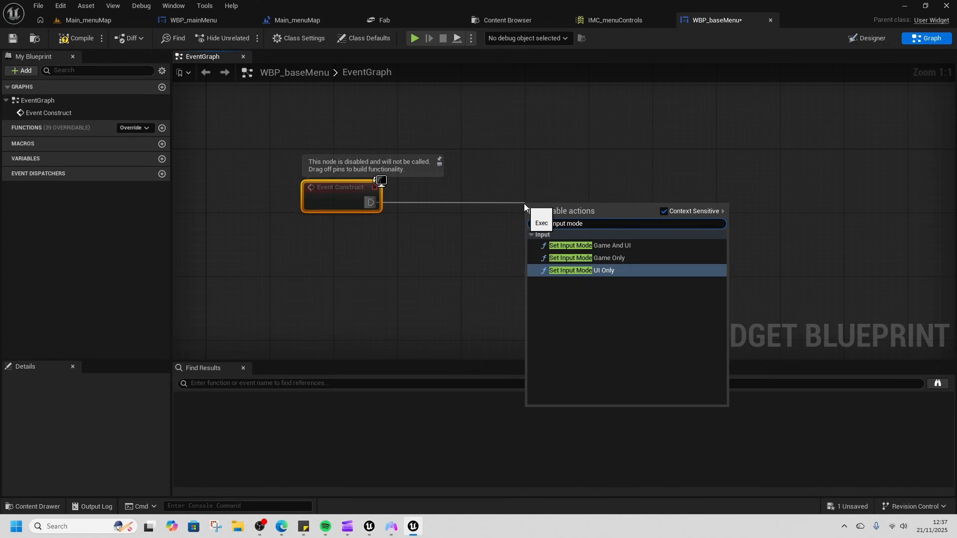
{"action": "left_click", "coordinate": [618, 245]}
{"action": "left_click_drag", "start_coordinate": [567, 218], "coordinate": [444, 256]}
{"action": "type", "text": "get player"}
{"action": "left_click", "coordinate": [502, 332]}
{"action": "left_click_drag", "start_coordinate": [475, 263], "coordinate": [376, 245]}
Step: Feed a self reference into In Widget to Focus on the Set Input Mode Game And UI node
{"action": "left_click_drag", "start_coordinate": [568, 239], "coordinate": [476, 303]}
{"action": "type", "text": "s"}
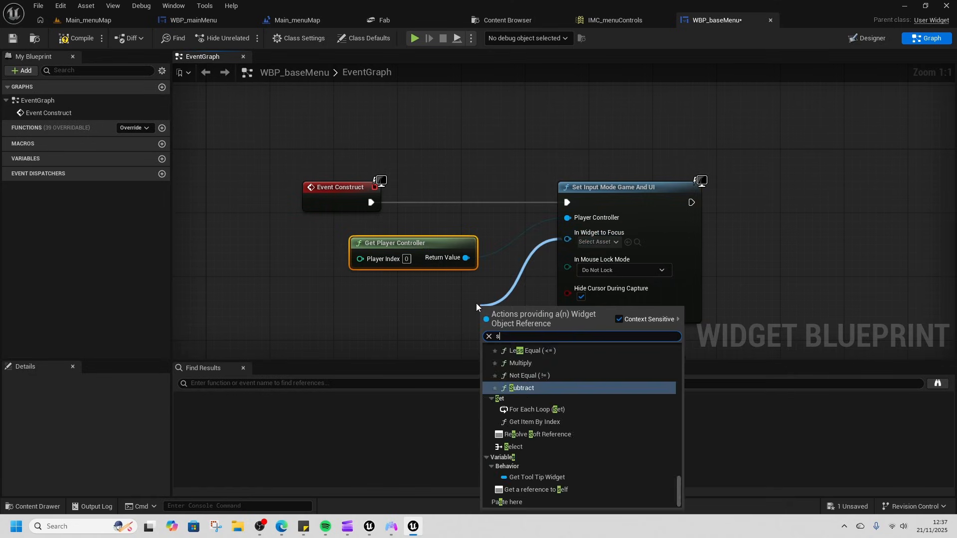
{"action": "type", "text": "elf"}
{"action": "left_click", "coordinate": [555, 350]}
Step: Add a Set Is Focusable node with Is Focusable enabled and run it after Set Input Mode Game And UI
{"action": "right_click_drag", "start_coordinate": [758, 237], "coordinate": [532, 262]}
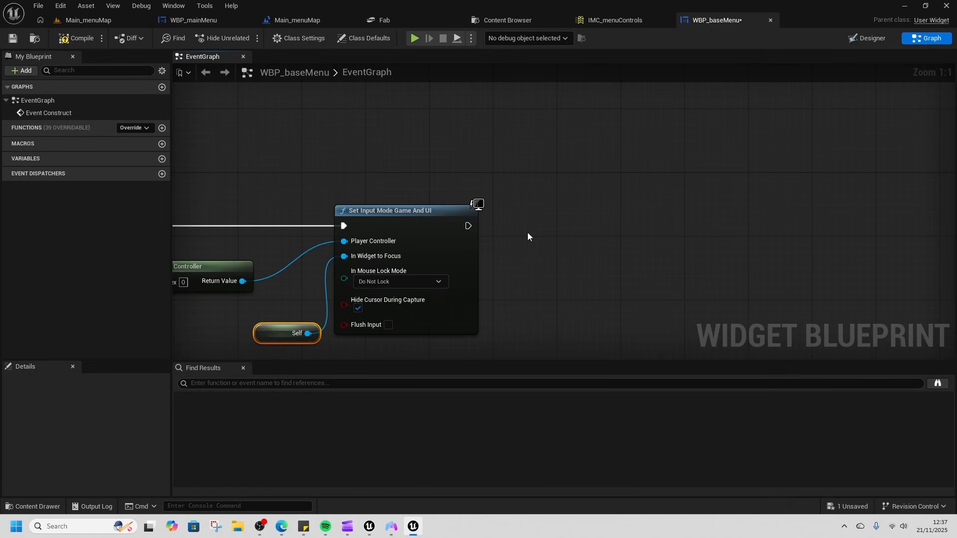
{"action": "right_click", "coordinate": [524, 234]}
{"action": "type", "text": "set focus"}
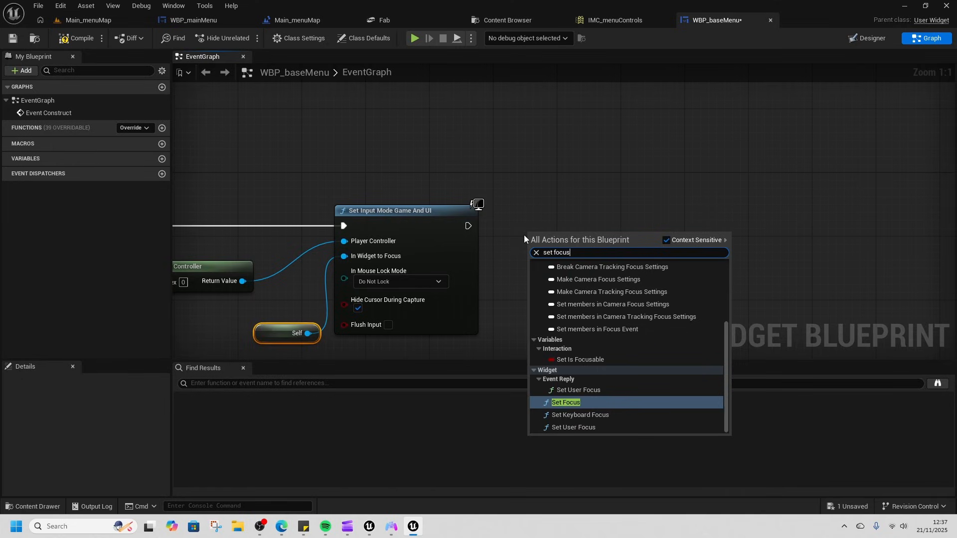
{"action": "left_click", "coordinate": [579, 360]}
{"action": "left_click", "coordinate": [570, 249]}
{"action": "left_click_drag", "start_coordinate": [466, 229], "coordinate": [544, 225]}
Step: Add another Get Player Controller node and get the Enhanced Input Local Player Subsystem from it
{"action": "right_click_drag", "start_coordinate": [733, 284], "coordinate": [579, 280]}
{"action": "right_click", "coordinate": [462, 275]}
{"action": "type", "text": "get player"}
{"action": "left_click", "coordinate": [533, 308]}
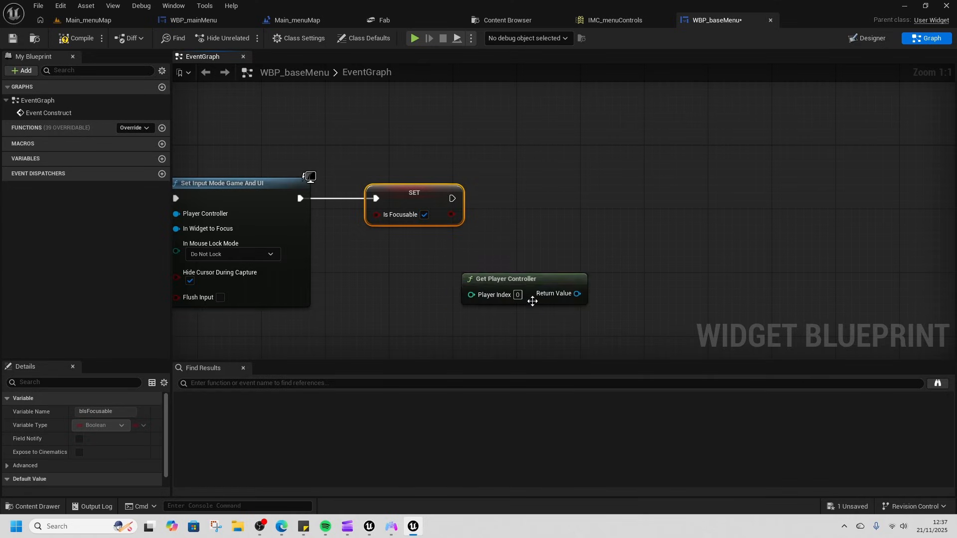
{"action": "left_click_drag", "start_coordinate": [576, 294], "coordinate": [656, 272]}
{"action": "type", "text": "en"}
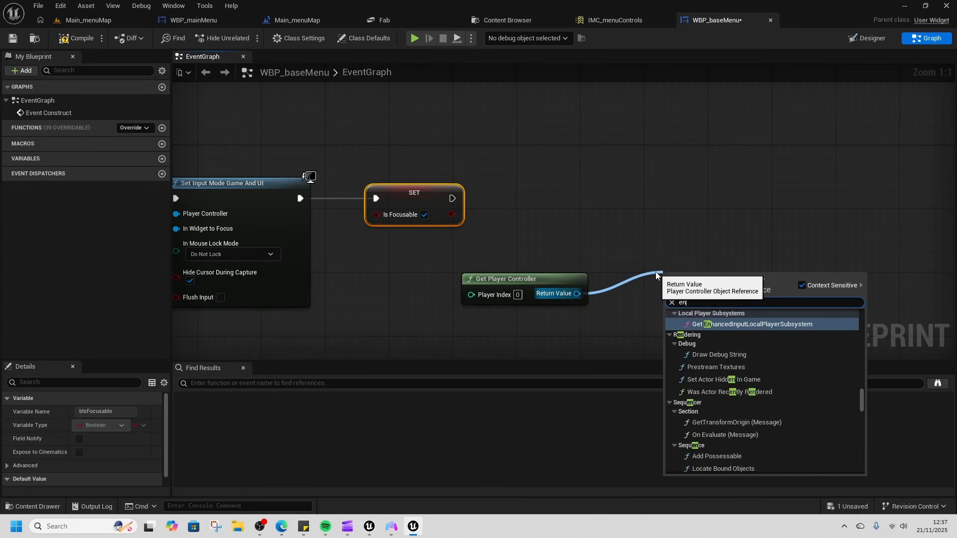
{"action": "type", "text": "hanced"}
{"action": "left_click", "coordinate": [766, 336]}
Step: Add an Is Valid execution check on the Enhanced Input Local Player Subsystem and run it after Set Is Focusable
{"action": "right_click_drag", "start_coordinate": [767, 337], "coordinate": [629, 309]}
{"action": "left_click_drag", "start_coordinate": [581, 312], "coordinate": [675, 223]}
{"action": "type", "text": "is valid"}
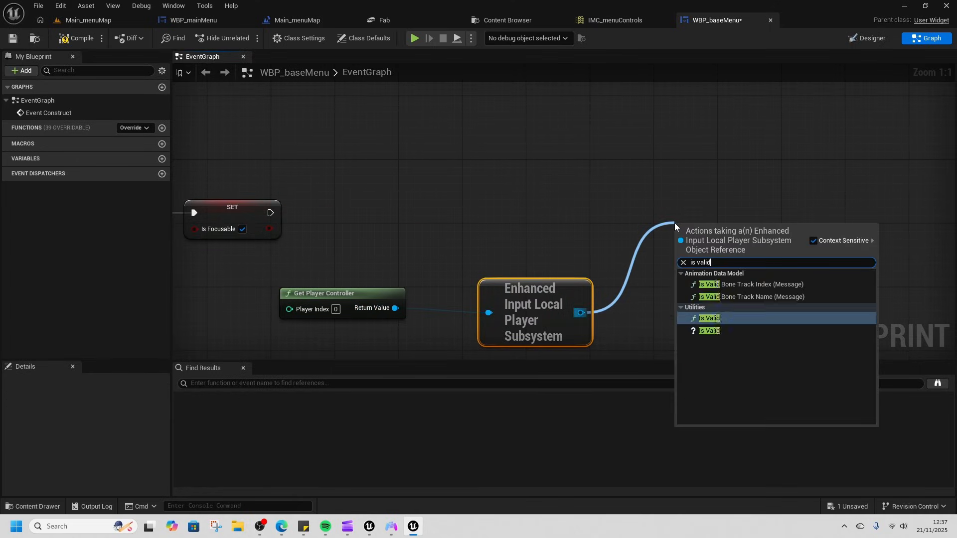
{"action": "left_click", "coordinate": [709, 330]}
{"action": "left_click_drag", "start_coordinate": [713, 232], "coordinate": [636, 215]}
{"action": "left_click_drag", "start_coordinate": [270, 214], "coordinate": [603, 204]}
Step: Add an Add Mapping Context node from the subsystem using IMC_menuControls, run it from the Is Valid output, and compile the blueprint
{"action": "right_click_drag", "start_coordinate": [693, 233], "coordinate": [545, 233]}
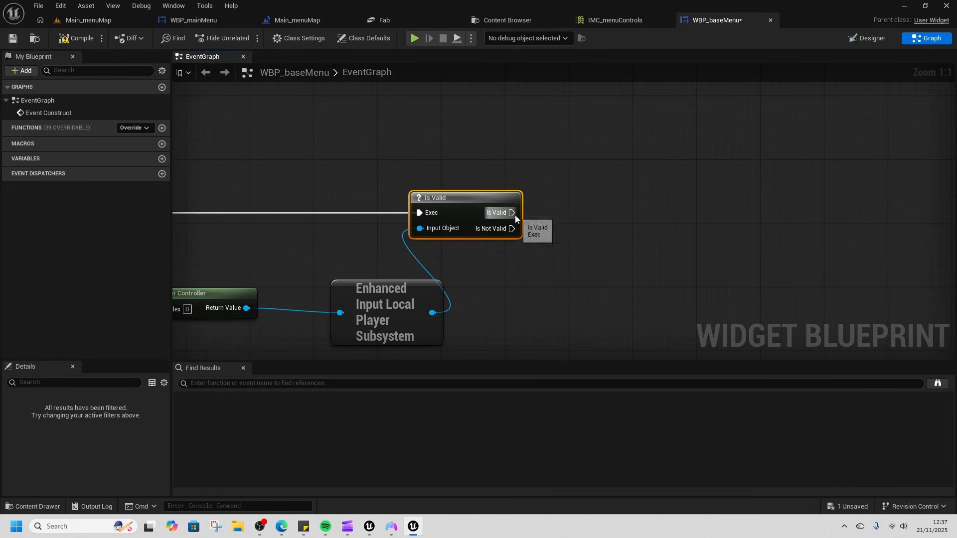
{"action": "left_click_drag", "start_coordinate": [431, 312], "coordinate": [669, 209]}
{"action": "type", "text": "add mapp"}
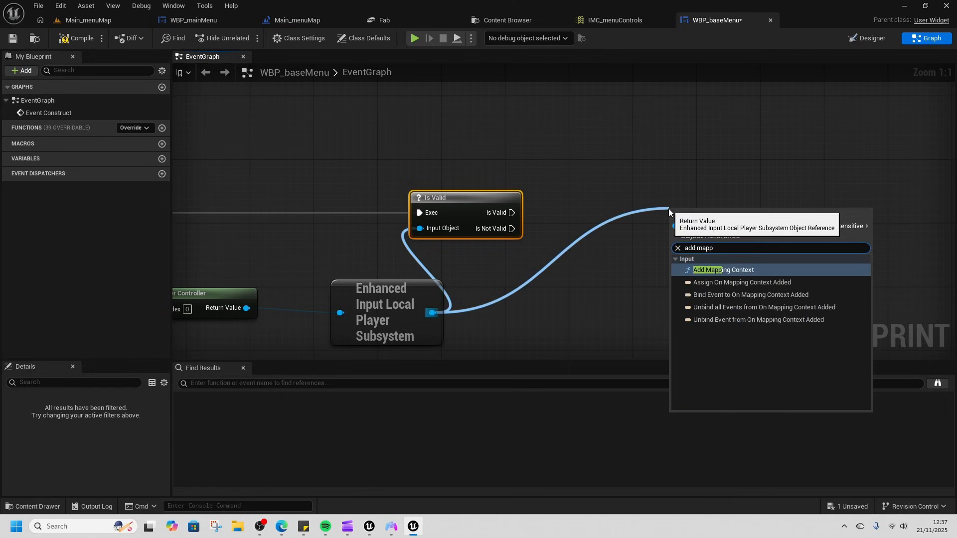
{"action": "left_click", "coordinate": [732, 269]}
{"action": "left_click_drag", "start_coordinate": [716, 285], "coordinate": [642, 253]}
{"action": "left_click", "coordinate": [632, 243]}
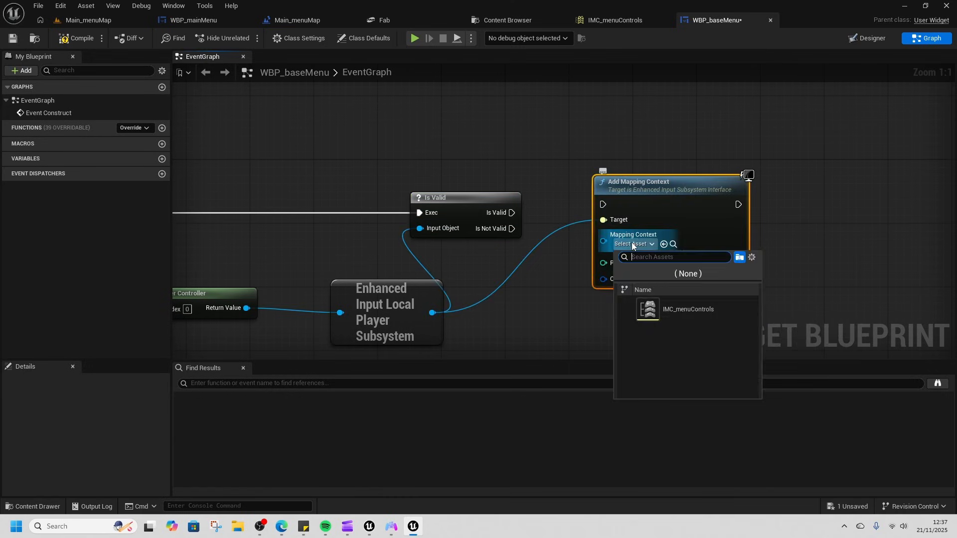
{"action": "left_click", "coordinate": [692, 310]}
{"action": "left_click_drag", "start_coordinate": [512, 212], "coordinate": [603, 204]}
{"action": "scroll", "coordinate": [435, 274], "scroll_direction": "down", "scroll_amount": 3}
{"action": "right_click_drag", "start_coordinate": [435, 274], "coordinate": [582, 139]}
{"action": "left_click", "coordinate": [92, 42]}
Step: Add the Ia_moveCursor enhanced input event below the construct chain, expand it, and split its Action Value into X and Y
{"action": "scroll", "coordinate": [571, 263], "scroll_direction": "down", "scroll_amount": 1}
{"action": "right_click", "coordinate": [586, 263]}
{"action": "type", "text": "ia move c"}
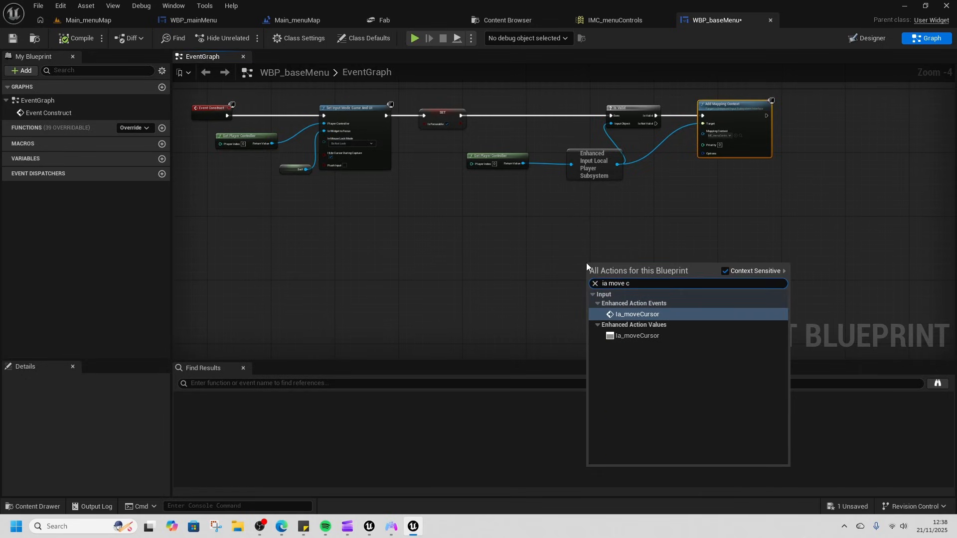
{"action": "left_click", "coordinate": [605, 314]}
{"action": "scroll", "coordinate": [639, 311], "scroll_direction": "up", "scroll_amount": 3}
{"action": "left_click", "coordinate": [632, 291]}
{"action": "right_click_drag", "start_coordinate": [723, 299], "coordinate": [558, 229]}
{"action": "right_click", "coordinate": [516, 267]}
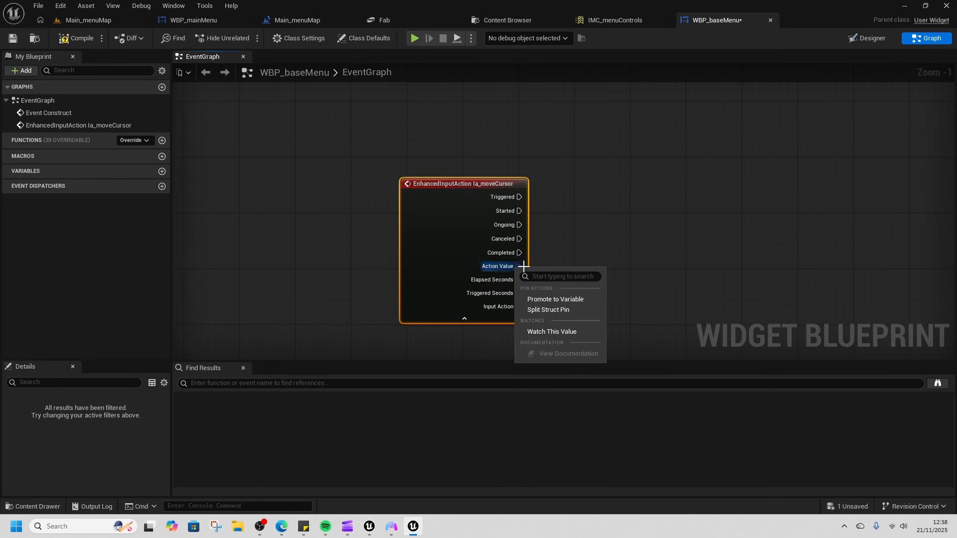
{"action": "left_click", "coordinate": [551, 309]}
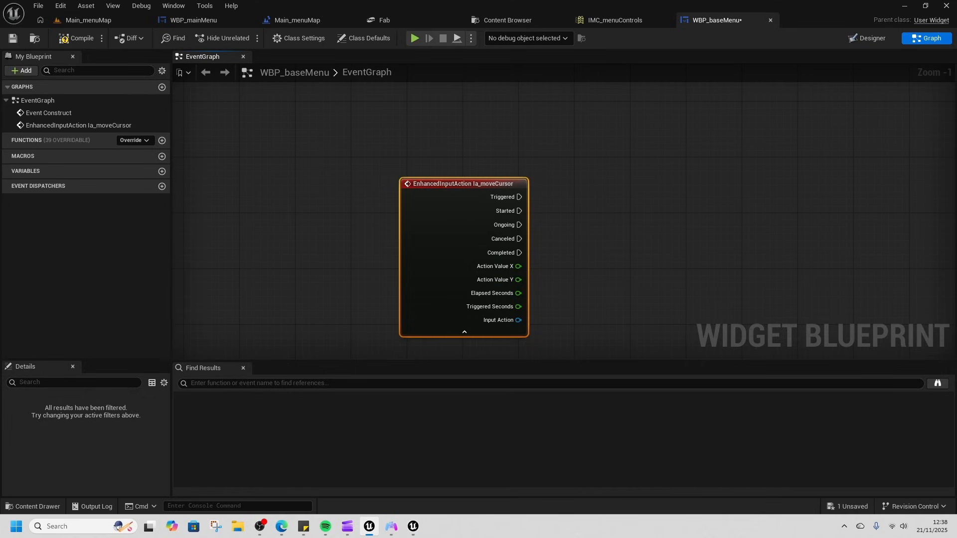
Step: Add a Multiply node from Action Value X and feed its result into an Add node
{"action": "left_click_drag", "start_coordinate": [519, 266], "coordinate": [596, 277]}
{"action": "type", "text": "*"}
{"action": "key", "text": "Return"}
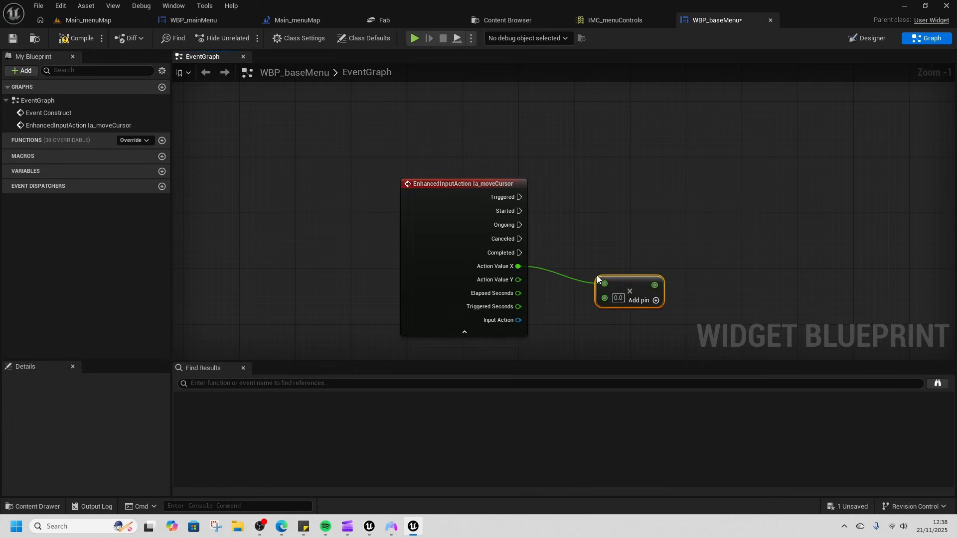
{"action": "right_click_drag", "start_coordinate": [696, 288], "coordinate": [568, 284]}
{"action": "left_click_drag", "start_coordinate": [525, 282], "coordinate": [641, 278]}
{"action": "type", "text": "+"}
{"action": "key", "text": "Return"}
Step: Add a Get Player Controller node with a Set Mouse Position node from it, and connect the Add result to the X input
{"action": "right_click_drag", "start_coordinate": [722, 233], "coordinate": [653, 258]}
{"action": "right_click", "coordinate": [558, 188]}
{"action": "type", "text": "get player"}
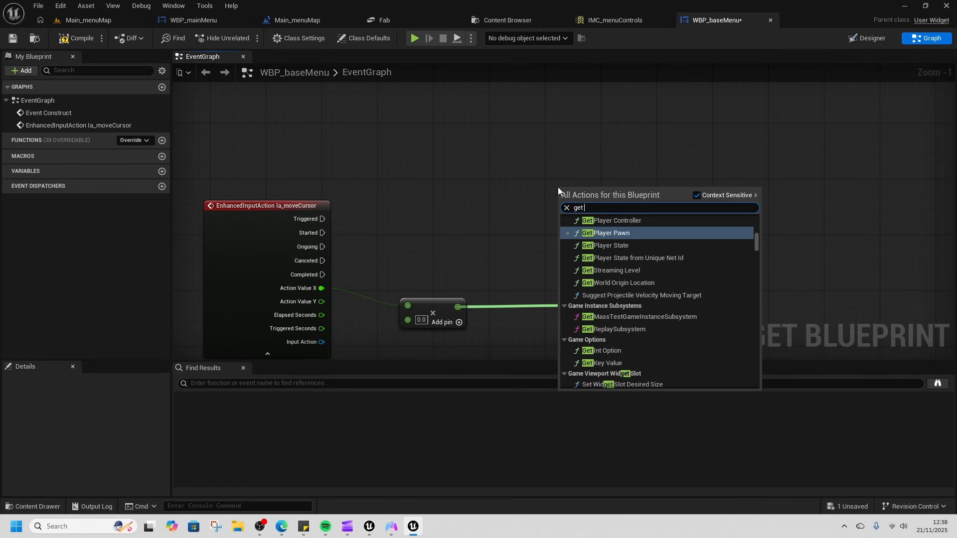
{"action": "left_click", "coordinate": [618, 221]}
{"action": "left_click_drag", "start_coordinate": [648, 205], "coordinate": [709, 247]}
{"action": "type", "text": "set mouse"}
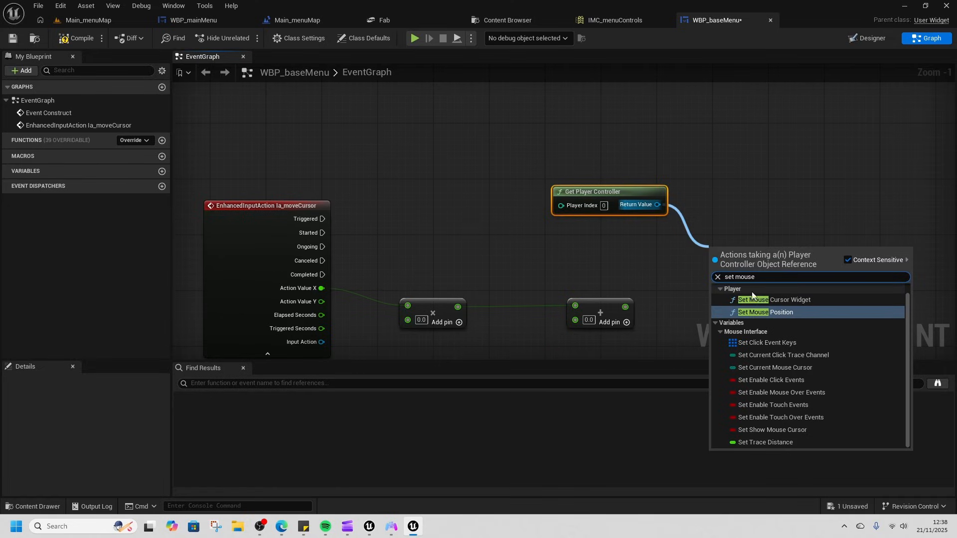
{"action": "left_click", "coordinate": [766, 310]}
{"action": "left_click_drag", "start_coordinate": [625, 306], "coordinate": [714, 296]}
{"action": "left_click_drag", "start_coordinate": [752, 264], "coordinate": [773, 226]}
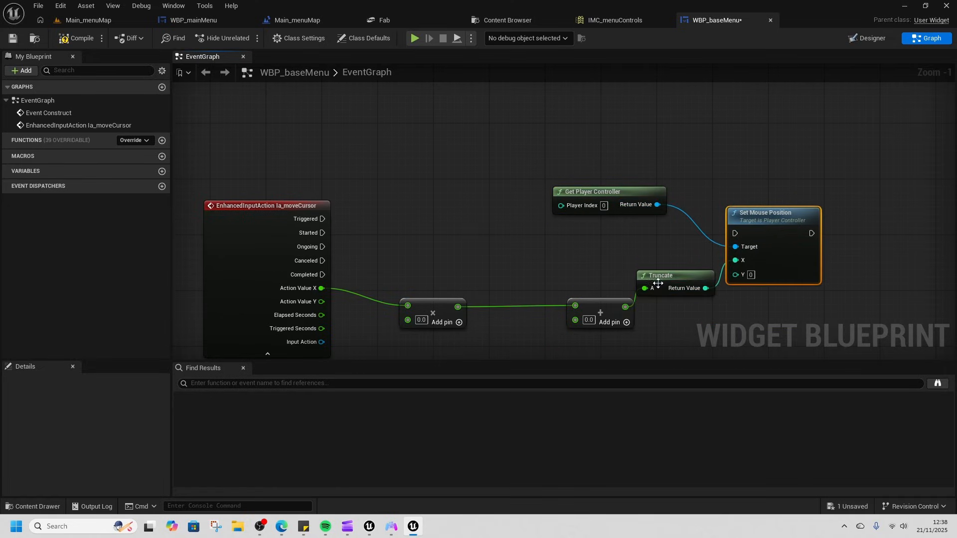
Step: Replace the Truncate node with a Round node between the Add result and Set Mouse Position's X input
{"action": "left_click", "coordinate": [666, 277]}
{"action": "key", "text": "Delete"}
{"action": "left_click_drag", "start_coordinate": [623, 307], "coordinate": [685, 305]}
{"action": "type", "text": "round"}
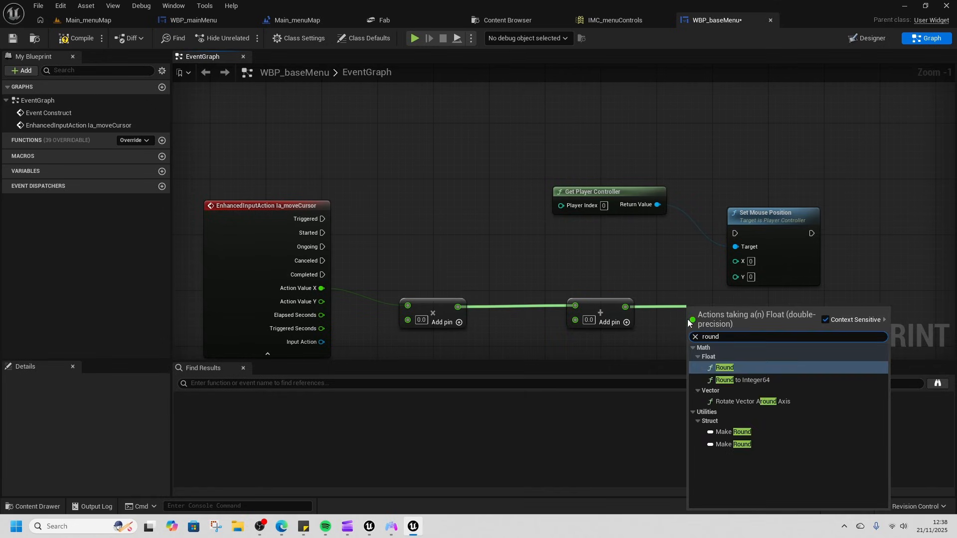
{"action": "left_click", "coordinate": [724, 368]}
{"action": "left_click_drag", "start_coordinate": [755, 323], "coordinate": [736, 261]}
{"action": "left_click_drag", "start_coordinate": [768, 230], "coordinate": [788, 224]}
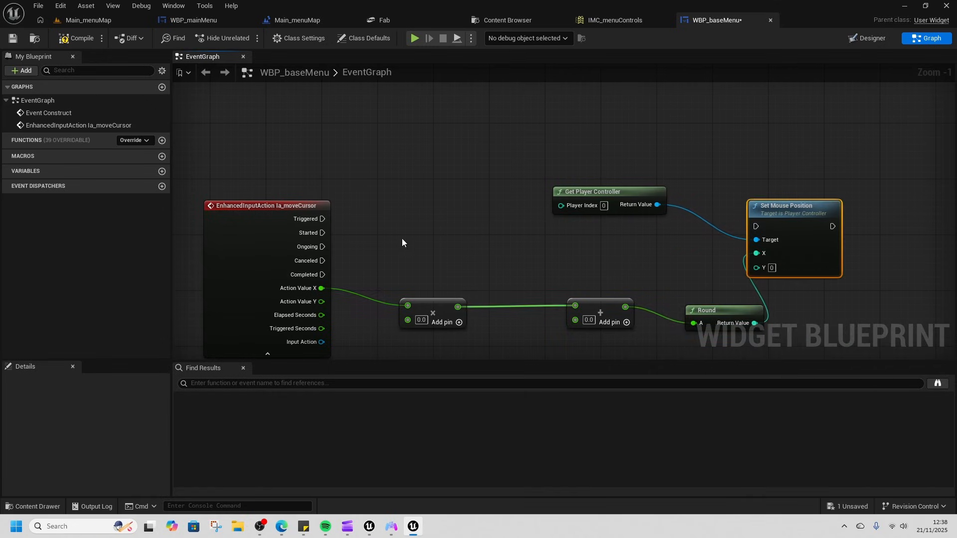
Step: Connect Ia_moveCursor's Triggered output to Set Mouse Position and move the Add and Round nodes closer to the Multiply node
{"action": "left_click_drag", "start_coordinate": [323, 219], "coordinate": [324, 221]}
{"action": "left_click_drag", "start_coordinate": [708, 225], "coordinate": [757, 226]}
{"action": "left_click_drag", "start_coordinate": [604, 306], "coordinate": [541, 305]}
{"action": "left_click_drag", "start_coordinate": [728, 310], "coordinate": [653, 300]}
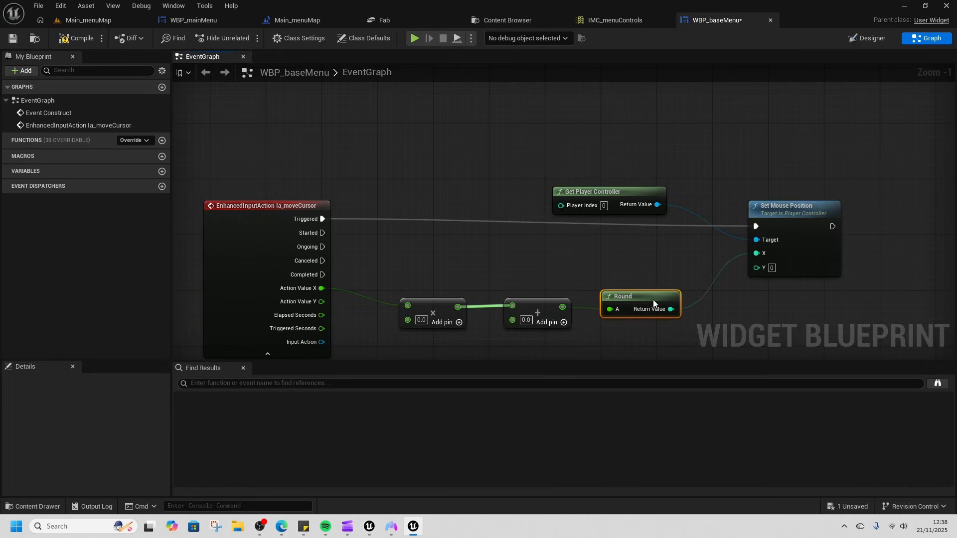
Step: Set the Multiply node's second value to 10.0 and enclose the node in a comment titled "mouse speed"
{"action": "right_click_drag", "start_coordinate": [448, 341], "coordinate": [549, 249]}
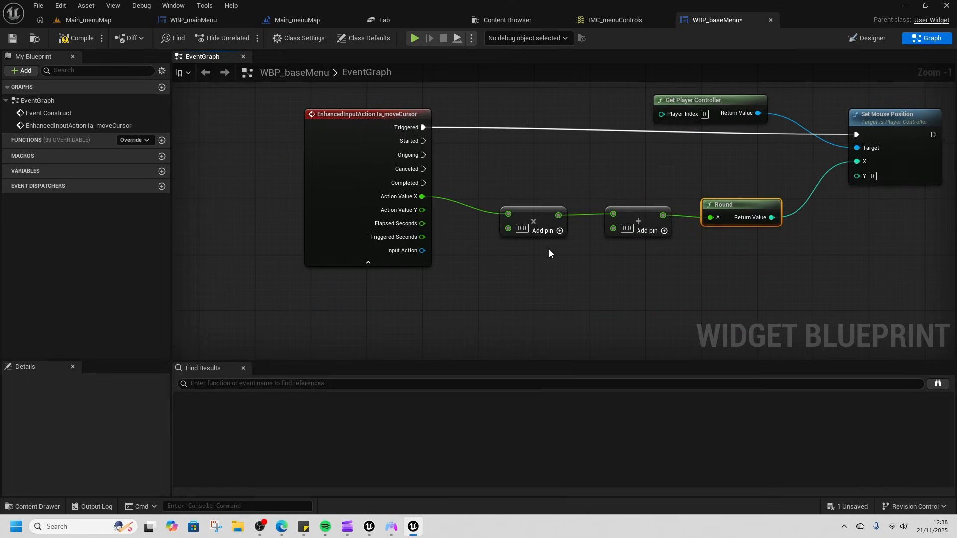
{"action": "left_click", "coordinate": [521, 229]}
{"action": "type", "text": "10"}
{"action": "key", "text": "Return"}
{"action": "left_click_drag", "start_coordinate": [485, 183], "coordinate": [528, 216]}
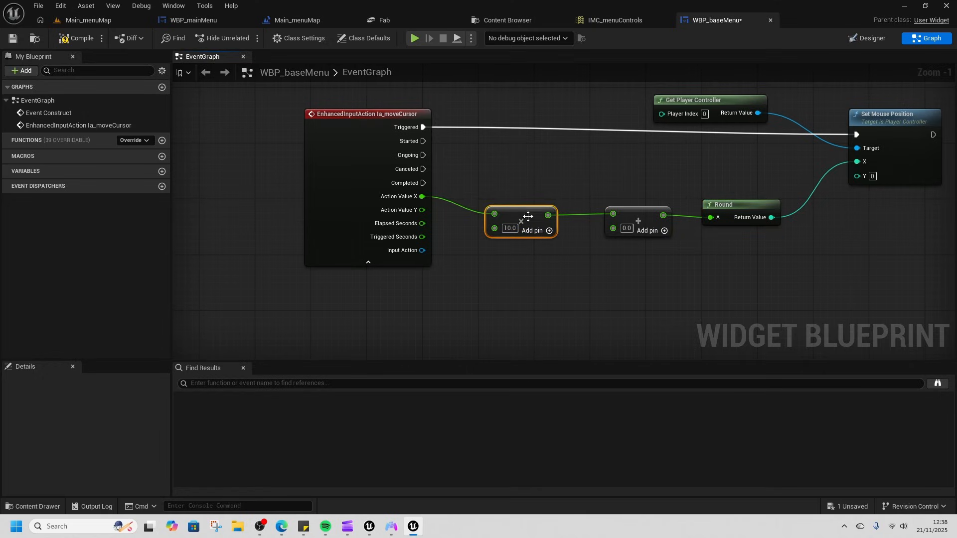
{"action": "type", "text": "c"}
{"action": "type", "text": "mouse s"}
{"action": "type", "text": "peed"}
{"action": "key", "text": "Return"}
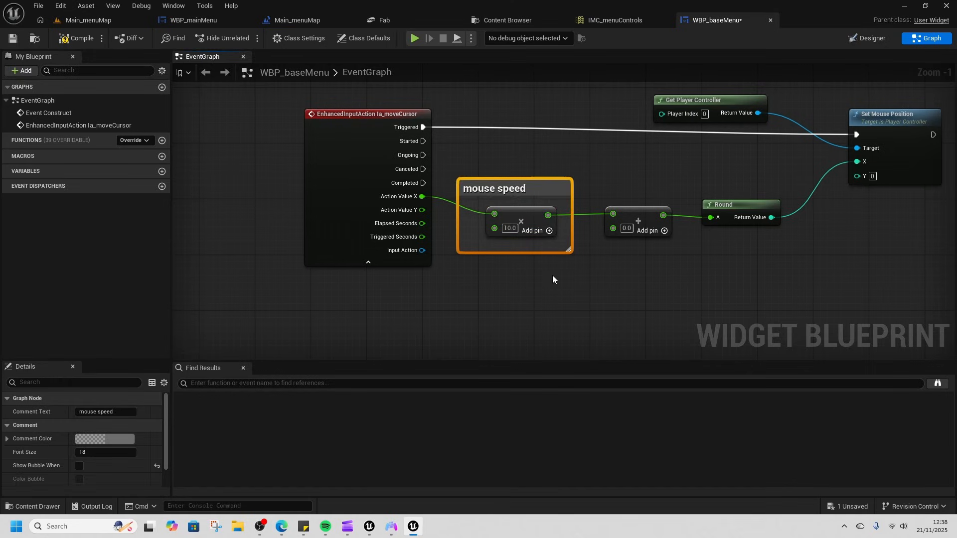
Step: Space the Round and Add nodes farther away from the mouse speed comment
{"action": "right_click_drag", "start_coordinate": [725, 209], "coordinate": [646, 205]}
{"action": "left_click_drag", "start_coordinate": [647, 204], "coordinate": [676, 202]}
{"action": "left_click_drag", "start_coordinate": [552, 221], "coordinate": [571, 222]}
{"action": "right_click_drag", "start_coordinate": [526, 274], "coordinate": [602, 246]}
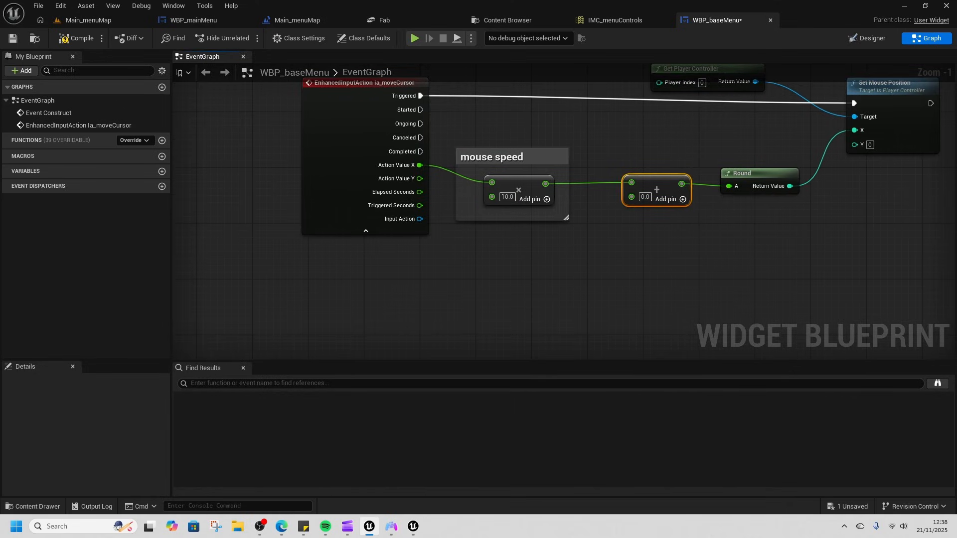
Step: Add a Get Player Controller node below the Ia_moveCursor event and create a Get Mouse Position node from its Return Value
{"action": "right_click", "coordinate": [411, 310]}
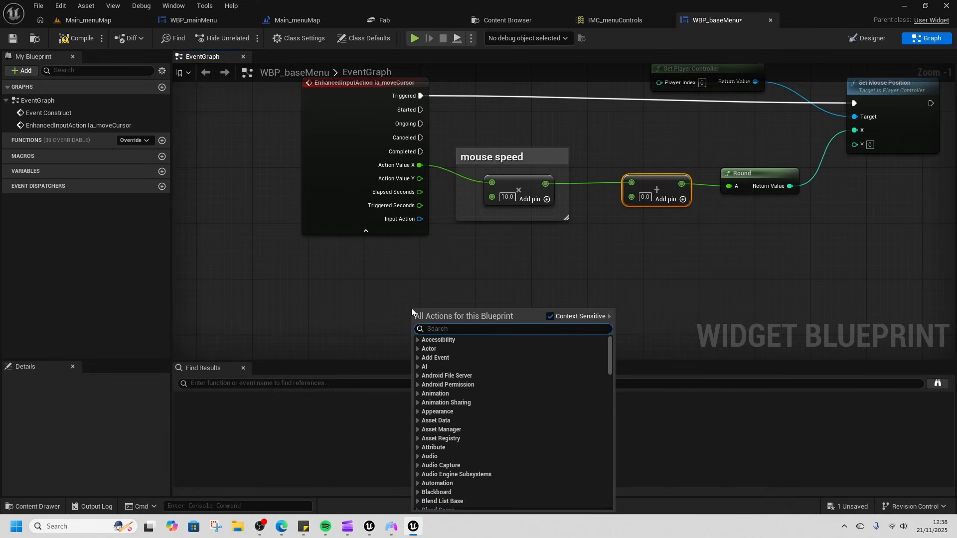
{"action": "type", "text": "get player"}
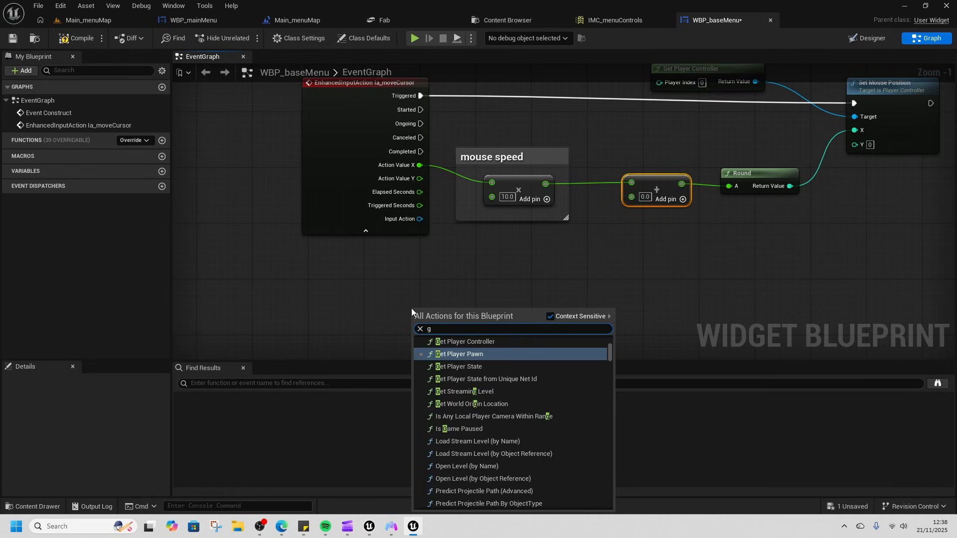
{"action": "left_click", "coordinate": [474, 342]}
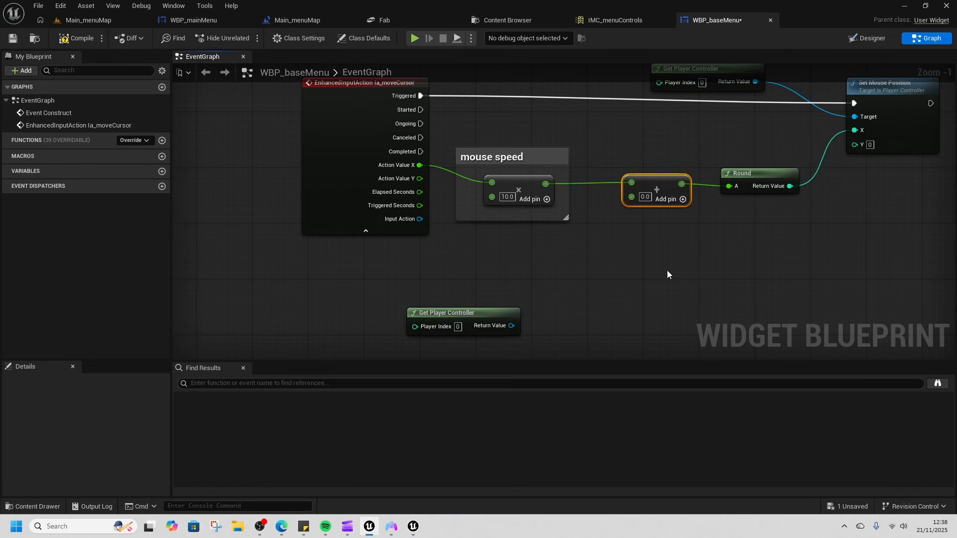
{"action": "left_click_drag", "start_coordinate": [501, 330], "coordinate": [580, 309]}
{"action": "type", "text": "get mouse"}
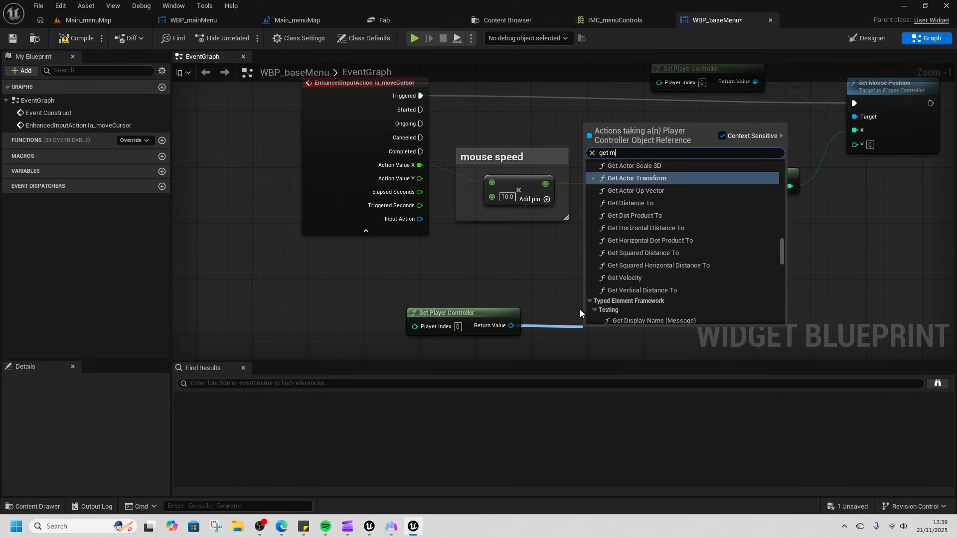
{"action": "left_click", "coordinate": [642, 178]}
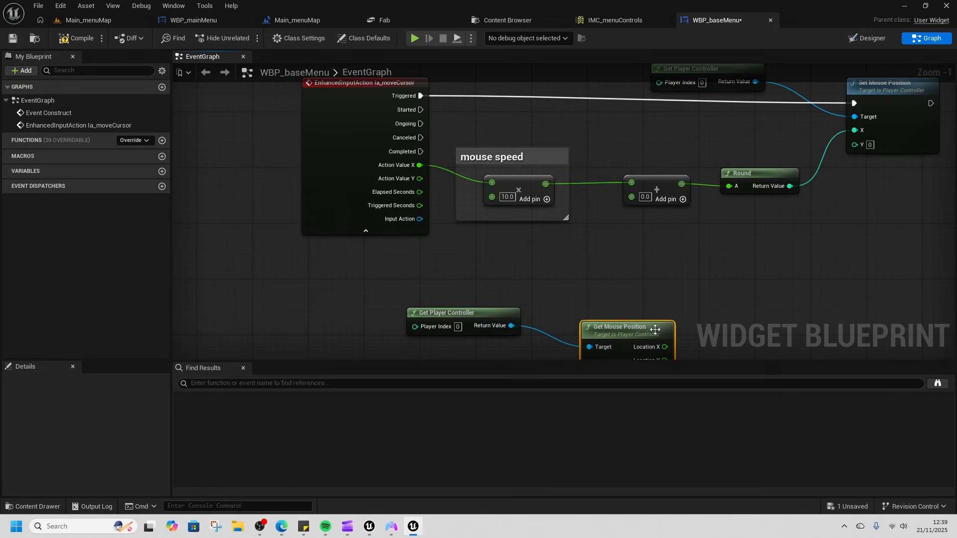
Step: Connect Get Mouse Position's Location X to the Add node's second input and arrange both new nodes beneath the mouse speed comment
{"action": "right_click_drag", "start_coordinate": [647, 337], "coordinate": [589, 285]}
{"action": "left_click_drag", "start_coordinate": [591, 295], "coordinate": [558, 145]}
{"action": "left_click_drag", "start_coordinate": [544, 276], "coordinate": [516, 261]}
{"action": "left_click_drag", "start_coordinate": [350, 231], "coordinate": [508, 298]}
{"action": "left_click_drag", "start_coordinate": [538, 277], "coordinate": [470, 234]}
Step: Duplicate the mouse speed, Add, Round, Get Player Controller and Get Mouse Position nodes and place the copies below the originals
{"action": "right_click_drag", "start_coordinate": [536, 225], "coordinate": [583, 277]}
{"action": "left_click_drag", "start_coordinate": [462, 137], "coordinate": [749, 226], "text": "shift"}
{"action": "right_click_drag", "start_coordinate": [636, 290], "coordinate": [594, 222]}
{"action": "key", "text": "ctrl+v"}
{"action": "right_click_drag", "start_coordinate": [637, 266], "coordinate": [551, 213]}
{"action": "left_click_drag", "start_coordinate": [558, 169], "coordinate": [522, 177]}
{"action": "right_click_drag", "start_coordinate": [500, 161], "coordinate": [596, 217]}
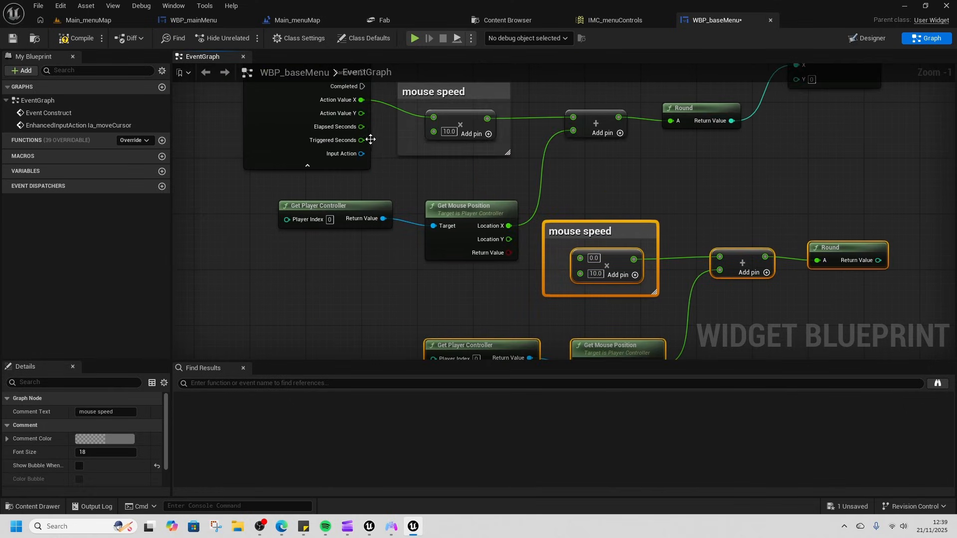
Step: Connect Action Value Y to the duplicated Multiply node and feed the duplicated Add node from Location Y instead of Location X
{"action": "left_click_drag", "start_coordinate": [360, 113], "coordinate": [589, 258]}
{"action": "right_click_drag", "start_coordinate": [585, 302], "coordinate": [500, 255]}
{"action": "left_click", "coordinate": [560, 311]}
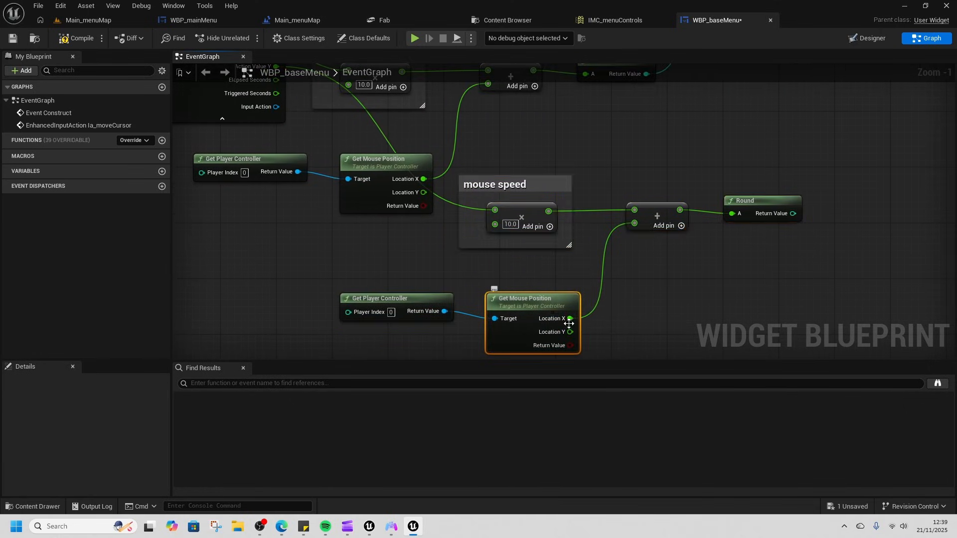
{"action": "left_click_drag", "start_coordinate": [567, 319], "coordinate": [569, 332], "text": "ctrl"}
Step: Connect the duplicated Round node's Return Value to Set Mouse Position's Y input and save WBP_baseMenu
{"action": "right_click_drag", "start_coordinate": [691, 254], "coordinate": [527, 344]}
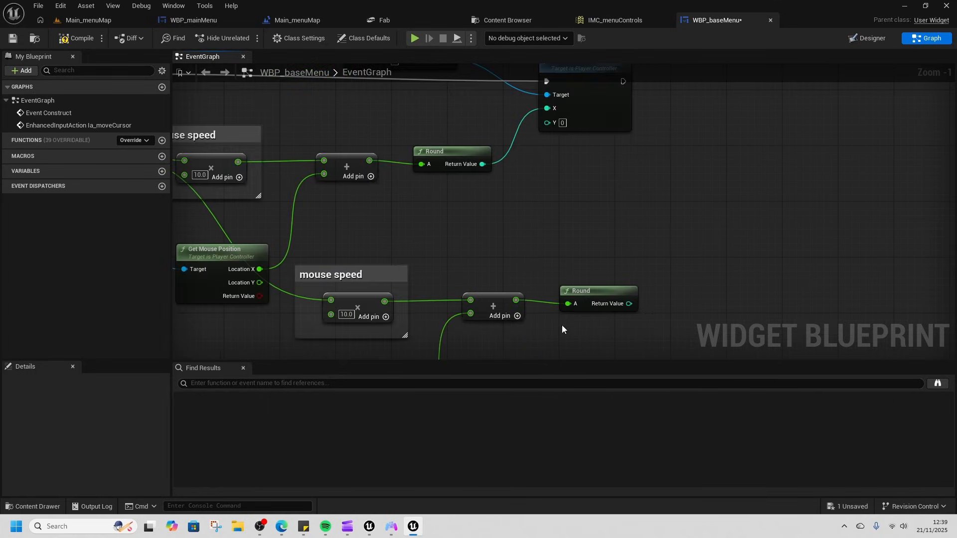
{"action": "left_click_drag", "start_coordinate": [629, 304], "coordinate": [560, 123]}
{"action": "scroll", "coordinate": [460, 205], "scroll_direction": "down", "scroll_amount": 2}
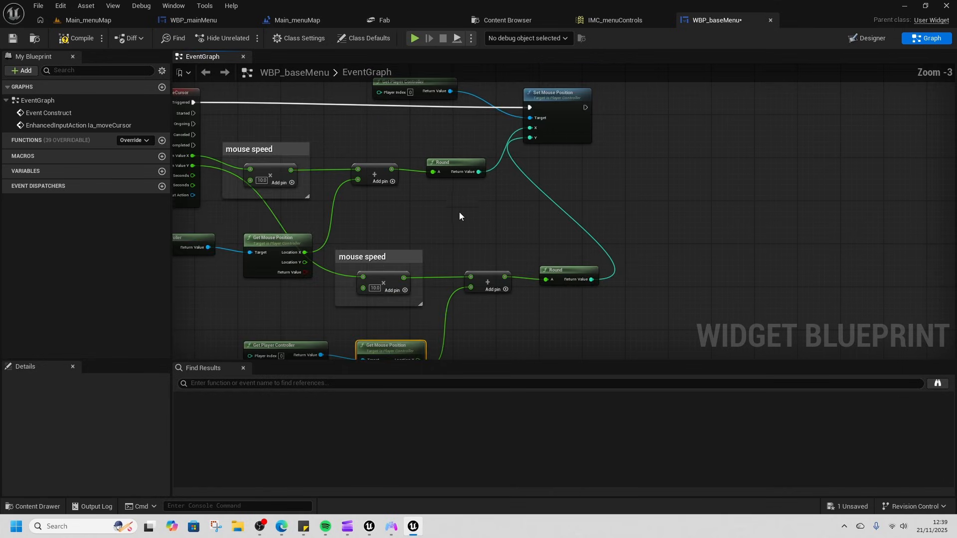
{"action": "right_click_drag", "start_coordinate": [459, 206], "coordinate": [673, 279]}
{"action": "key", "text": "ctrl+s"}
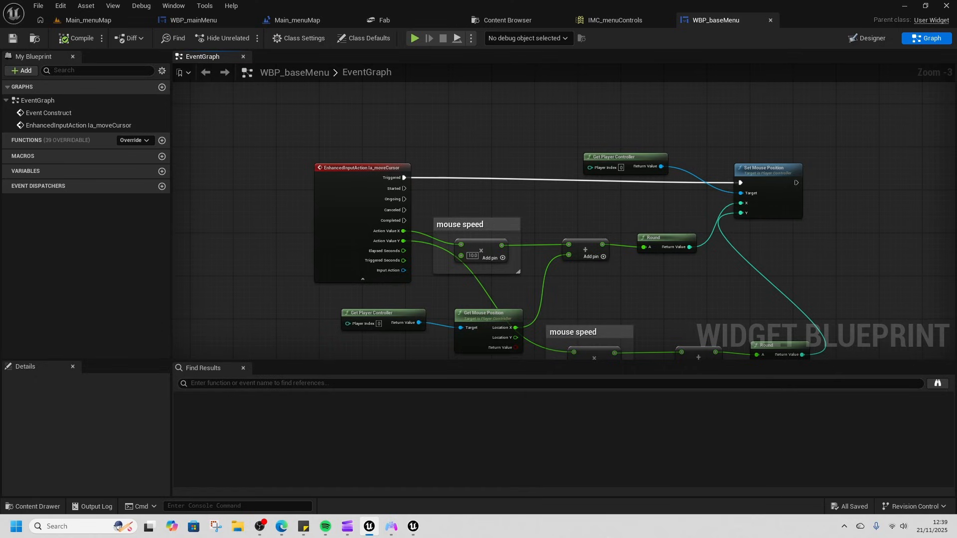
Step: Shift the Event Construct nodes away from Is Valid and add a Set Show Mouse Cursor node from their Get Player Controller
{"action": "scroll", "coordinate": [487, 154], "scroll_direction": "down", "scroll_amount": 1}
{"action": "right_click_drag", "start_coordinate": [487, 153], "coordinate": [737, 273]}
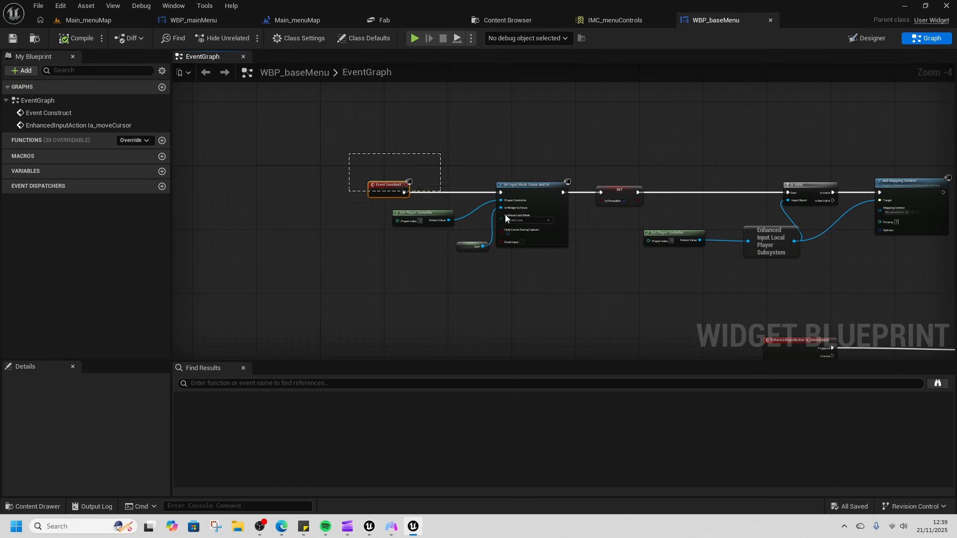
{"action": "left_click_drag", "start_coordinate": [407, 185], "coordinate": [633, 252]}
{"action": "left_click_drag", "start_coordinate": [626, 197], "coordinate": [498, 197]}
{"action": "left_click_drag", "start_coordinate": [317, 223], "coordinate": [552, 198]}
{"action": "type", "text": "show mouse"}
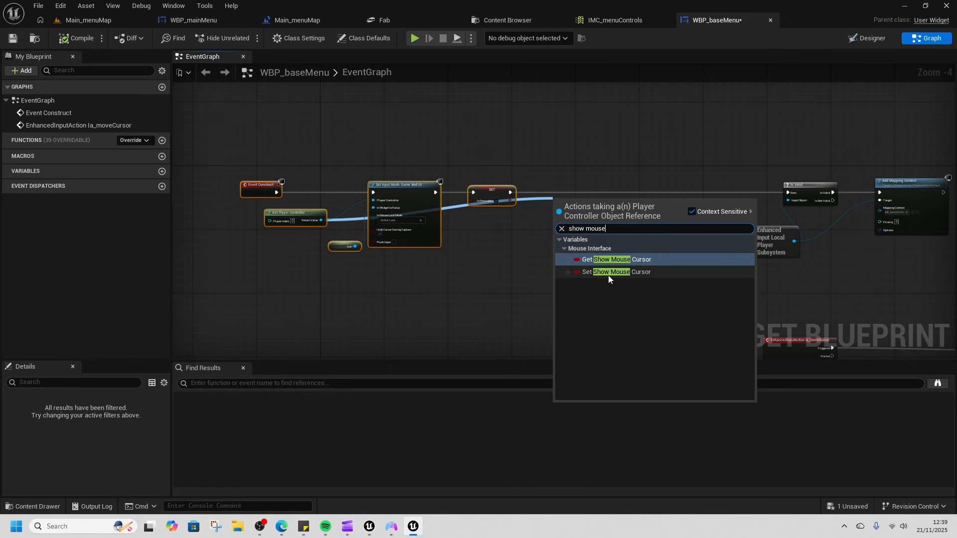
{"action": "left_click", "coordinate": [608, 275]}
Step: Wire Set Show Mouse Cursor between Set Is Focusable and Is Valid, enable Show Mouse Cursor, and save WBP_baseMenu
{"action": "scroll", "coordinate": [581, 220], "scroll_direction": "up", "scroll_amount": 2}
{"action": "left_click_drag", "start_coordinate": [568, 193], "coordinate": [552, 180]}
{"action": "left_click_drag", "start_coordinate": [476, 178], "coordinate": [526, 180]}
{"action": "left_click_drag", "start_coordinate": [598, 178], "coordinate": [903, 179]}
{"action": "left_click", "coordinate": [577, 192]}
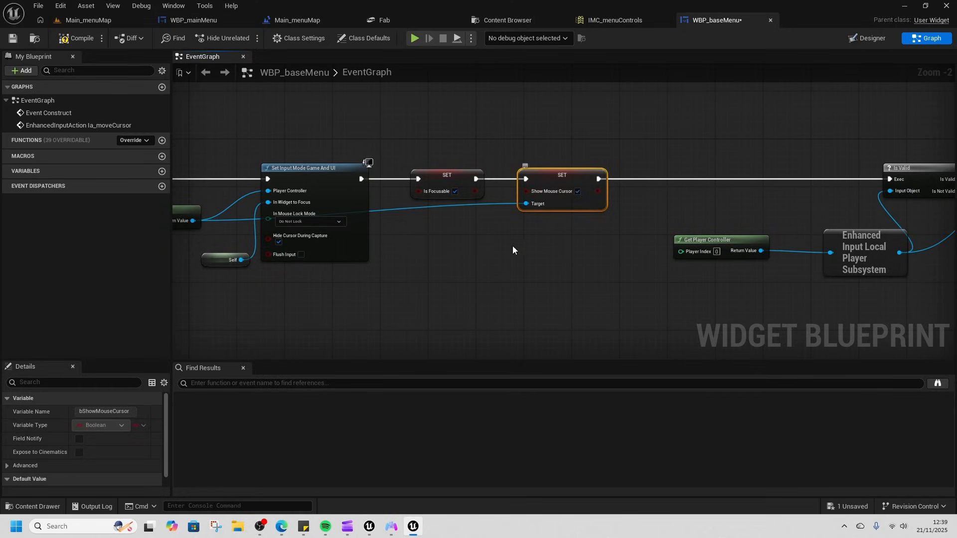
{"action": "right_click_drag", "start_coordinate": [554, 220], "coordinate": [706, 220]}
{"action": "left_click", "coordinate": [705, 259]}
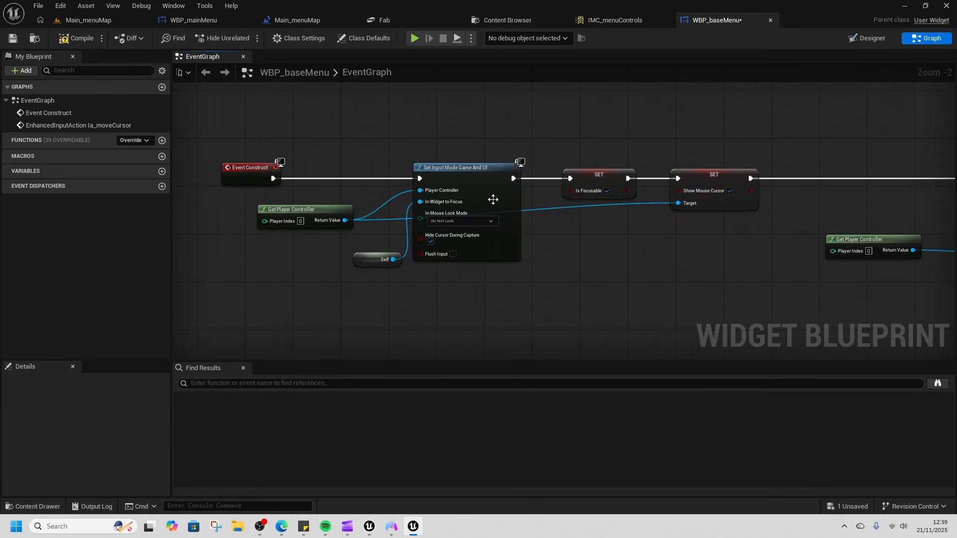
{"action": "left_click", "coordinate": [12, 37]}
Step: Examine the construct and button-click logic in WBP_mainMenu's event graph for input mode and cursor nodes
{"action": "left_click", "coordinate": [195, 20]}
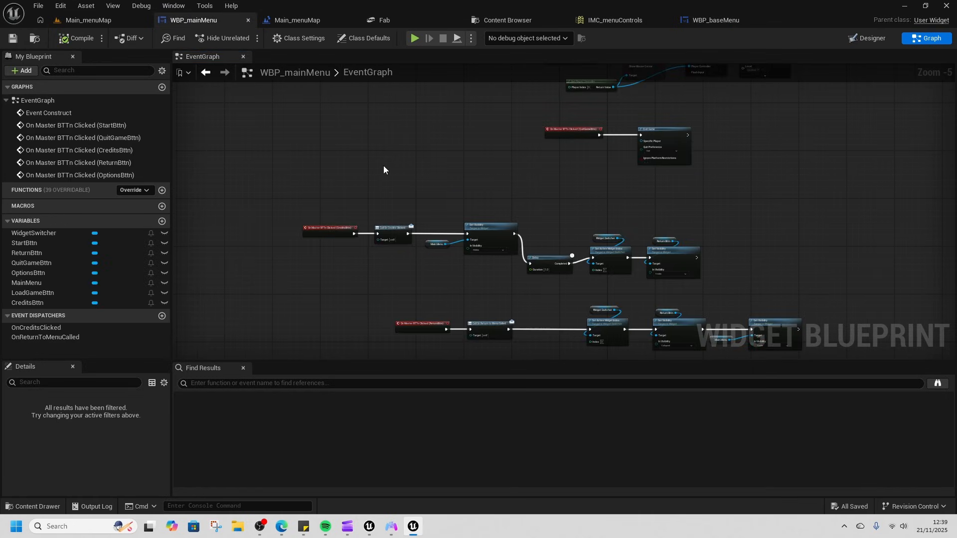
{"action": "right_click_drag", "start_coordinate": [555, 187], "coordinate": [495, 317]}
{"action": "right_click_drag", "start_coordinate": [726, 197], "coordinate": [621, 287]}
{"action": "scroll", "coordinate": [443, 286], "scroll_direction": "up", "scroll_amount": 5}
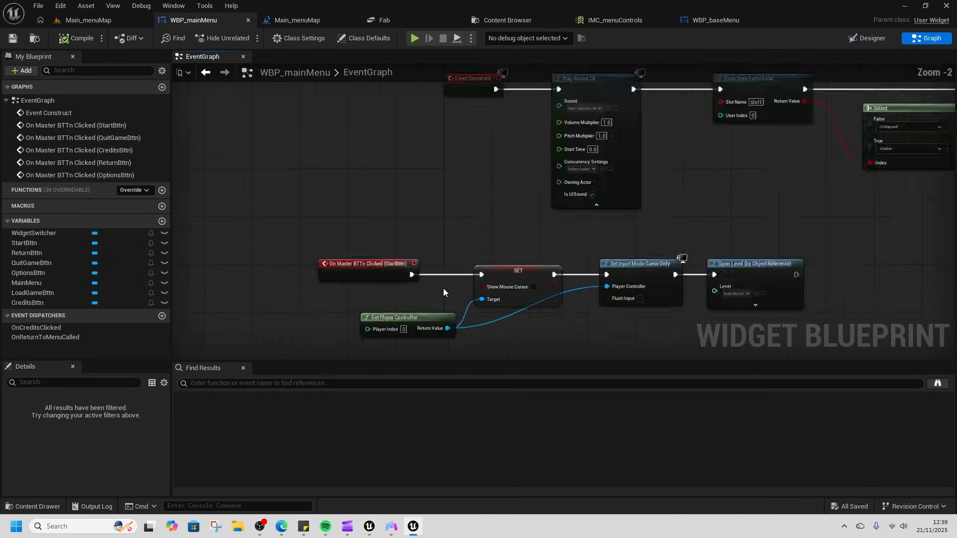
{"action": "scroll", "coordinate": [499, 272], "scroll_direction": "down", "scroll_amount": 4}
{"action": "right_click_drag", "start_coordinate": [639, 221], "coordinate": [482, 346]}
{"action": "scroll", "coordinate": [526, 308], "scroll_direction": "up", "scroll_amount": 2}
{"action": "right_click_drag", "start_coordinate": [547, 321], "coordinate": [568, 127]}
{"action": "scroll", "coordinate": [478, 232], "scroll_direction": "down", "scroll_amount": 4}
{"action": "right_click_drag", "start_coordinate": [424, 289], "coordinate": [588, 127]}
{"action": "scroll", "coordinate": [533, 198], "scroll_direction": "up", "scroll_amount": 2}
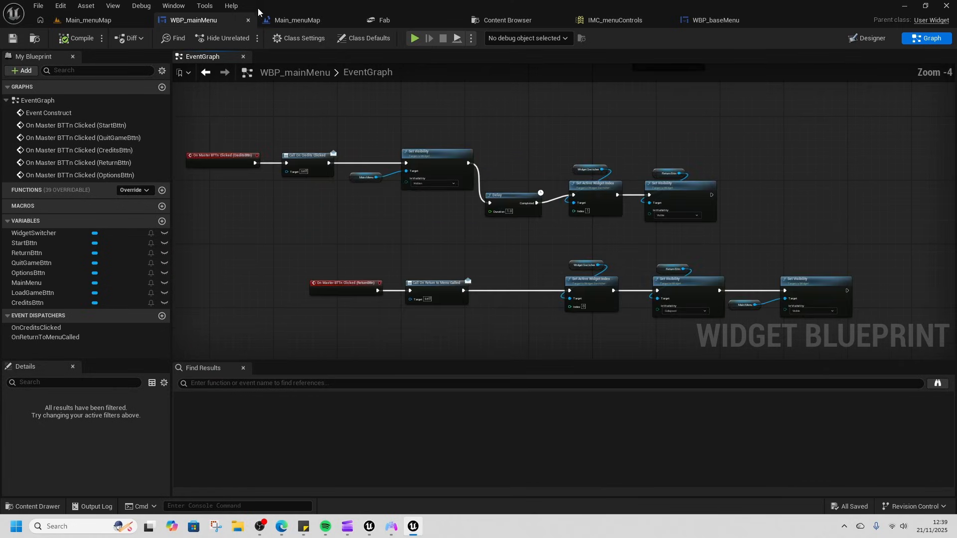
Step: Delete the Set Show Mouse Cursor, Set Input Mode UI Only and associated Get Player Controller nodes from Main_menuMap's level blueprint
{"action": "left_click", "coordinate": [297, 21]}
{"action": "scroll", "coordinate": [319, 250], "scroll_direction": "up", "scroll_amount": 3}
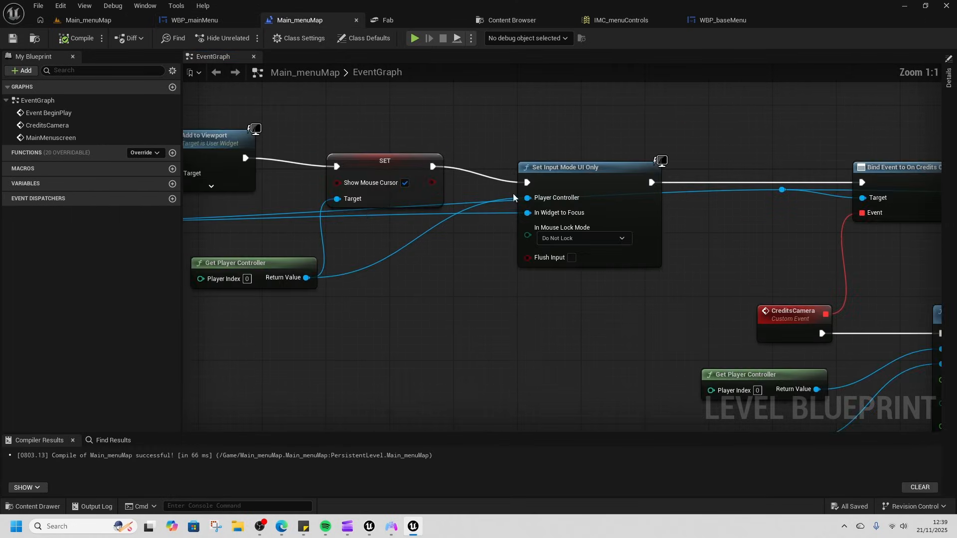
{"action": "scroll", "coordinate": [321, 248], "scroll_direction": "down", "scroll_amount": 1}
{"action": "right_click_drag", "start_coordinate": [738, 237], "coordinate": [773, 221]}
{"action": "right_click_drag", "start_coordinate": [367, 248], "coordinate": [536, 260]}
{"action": "left_click_drag", "start_coordinate": [516, 154], "coordinate": [740, 283]}
{"action": "right_click_drag", "start_coordinate": [699, 291], "coordinate": [620, 300]}
{"action": "key", "text": "Delete"}
Step: Reconnect Add to Viewport directly to the credits Bind Event node, then compile and save the Main_menuMap level blueprint
{"action": "left_click_drag", "start_coordinate": [398, 182], "coordinate": [863, 196]}
{"action": "left_click_drag", "start_coordinate": [393, 171], "coordinate": [559, 197]}
{"action": "right_click_drag", "start_coordinate": [384, 265], "coordinate": [752, 265]}
{"action": "scroll", "coordinate": [684, 336], "scroll_direction": "down", "scroll_amount": 3}
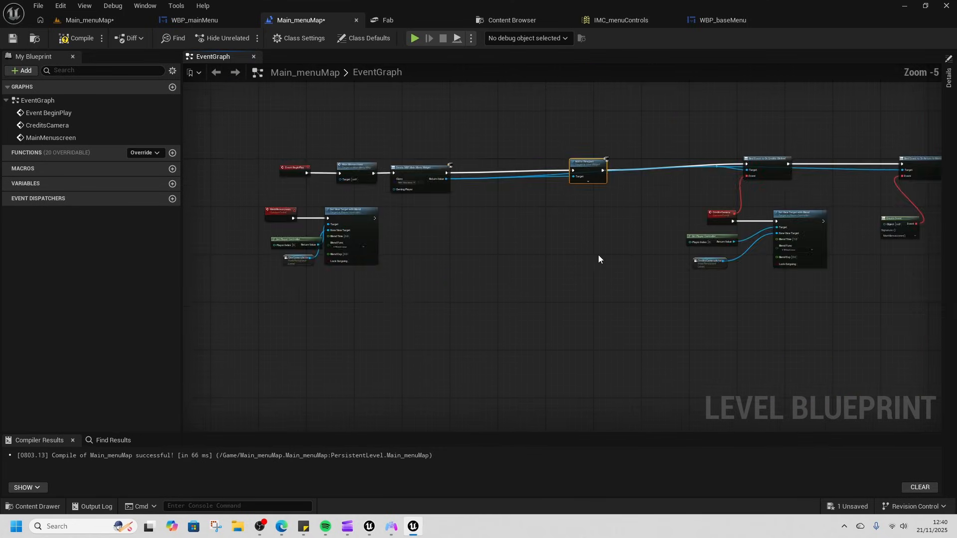
{"action": "right_click_drag", "start_coordinate": [576, 254], "coordinate": [435, 288]}
{"action": "left_click", "coordinate": [90, 45]}
{"action": "key", "text": "ctrl+s"}
Step: Open the WBP_mainMenu widget from the project's Widgets folder
{"action": "left_click", "coordinate": [369, 299]}
{"action": "key", "text": "ctrl+space"}
{"action": "left_click", "coordinate": [619, 438]}
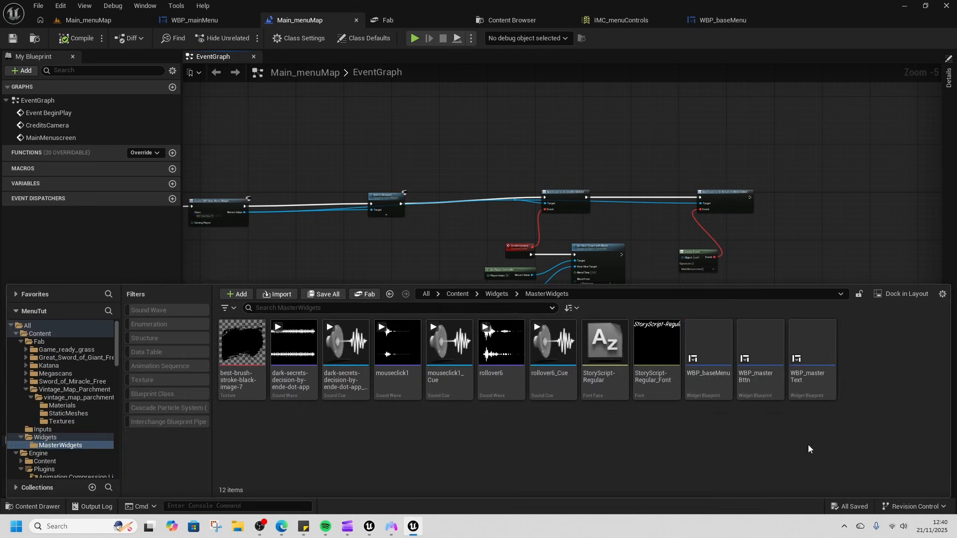
{"action": "left_click", "coordinate": [495, 293]}
{"action": "right_click", "coordinate": [350, 382]}
{"action": "left_click", "coordinate": [341, 428]}
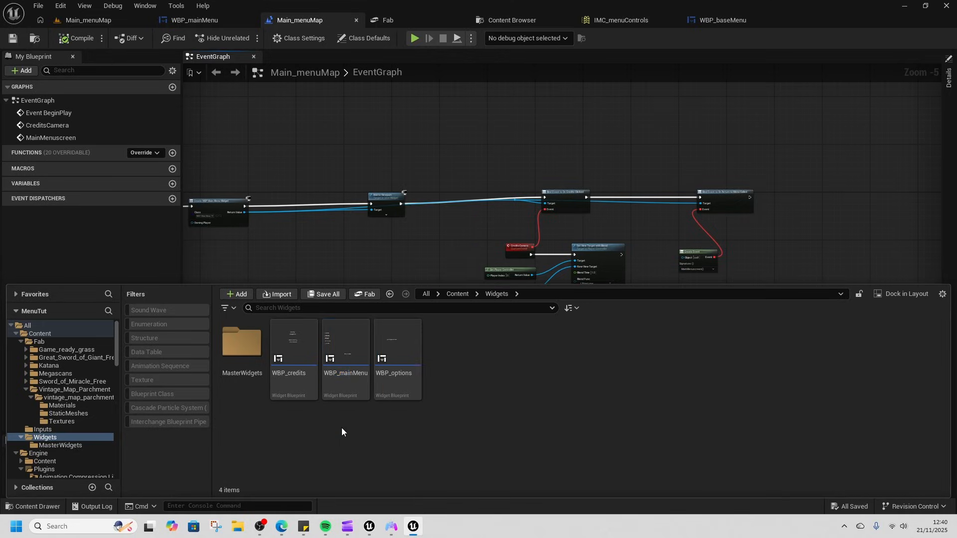
{"action": "double_click", "coordinate": [351, 381]}
Step: Set WBP_mainMenu's parent class to WBP Base Menu and save the widget
{"action": "left_click", "coordinate": [295, 40]}
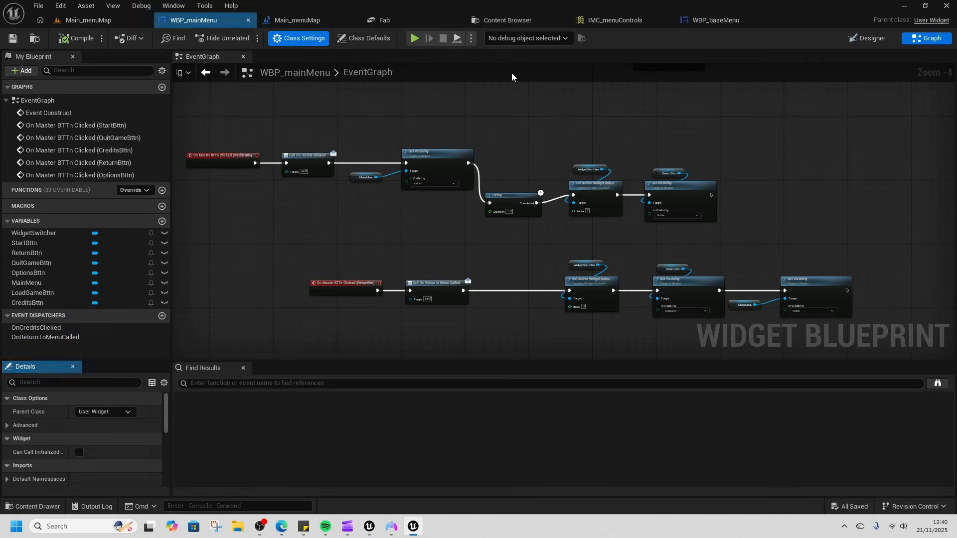
{"action": "left_click", "coordinate": [101, 412]}
{"action": "left_click", "coordinate": [134, 359]}
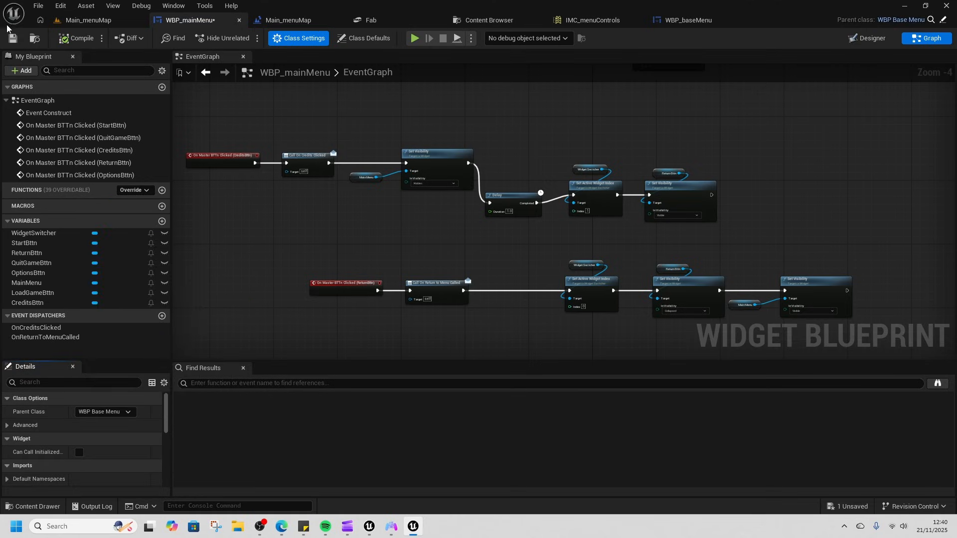
{"action": "left_click", "coordinate": [13, 38]}
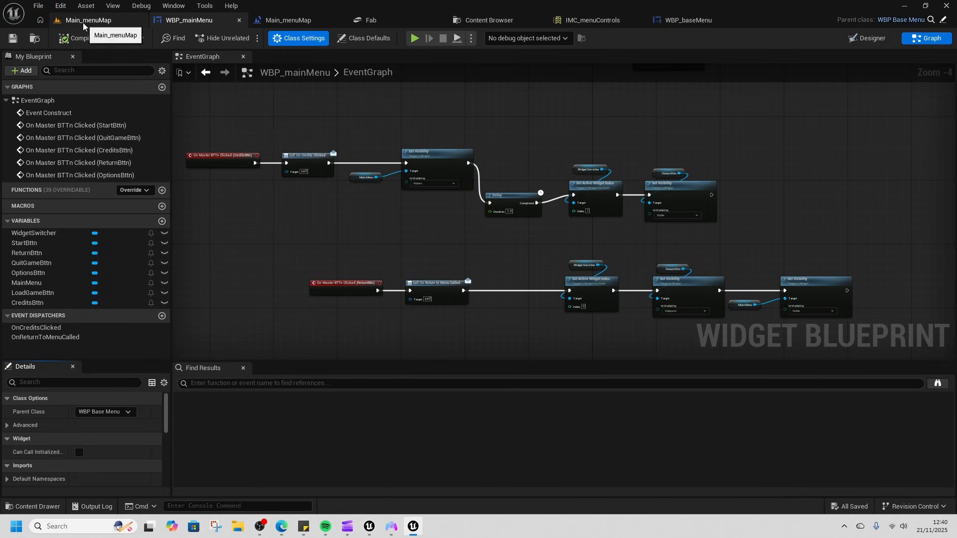
Step: Move the Event Construct node in WBP_baseMenu closer to Set Input Mode Game And UI
{"action": "left_click", "coordinate": [88, 20]}
{"action": "left_click", "coordinate": [722, 20]}
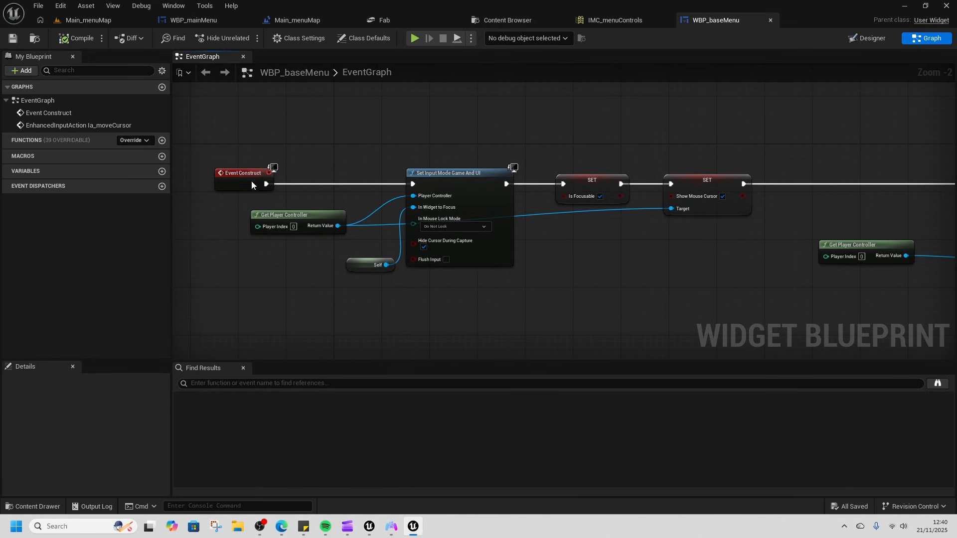
{"action": "left_click_drag", "start_coordinate": [241, 185], "coordinate": [279, 181]}
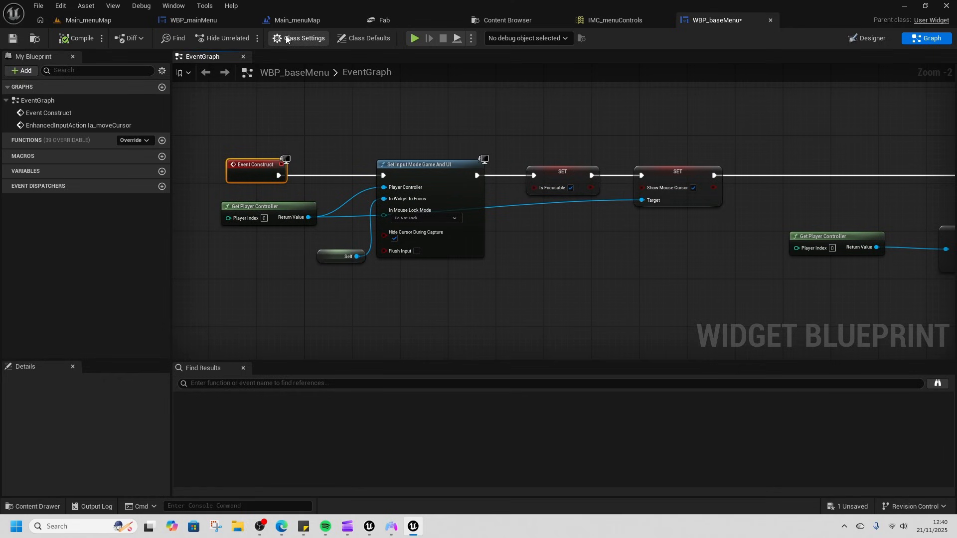
Step: Add a Parent: Construct call in WBP_mainMenu and wire it between Event Construct and Play Sound 2D
{"action": "left_click", "coordinate": [198, 23]}
{"action": "right_click_drag", "start_coordinate": [292, 182], "coordinate": [489, 229]}
{"action": "scroll", "coordinate": [546, 165], "scroll_direction": "down", "scroll_amount": 2}
{"action": "right_click_drag", "start_coordinate": [593, 157], "coordinate": [488, 338]}
{"action": "scroll", "coordinate": [577, 187], "scroll_direction": "up", "scroll_amount": 5}
{"action": "left_click_drag", "start_coordinate": [520, 194], "coordinate": [423, 205]}
{"action": "right_click", "coordinate": [325, 206]}
{"action": "left_click", "coordinate": [375, 300]}
{"action": "left_click_drag", "start_coordinate": [347, 211], "coordinate": [628, 205]}
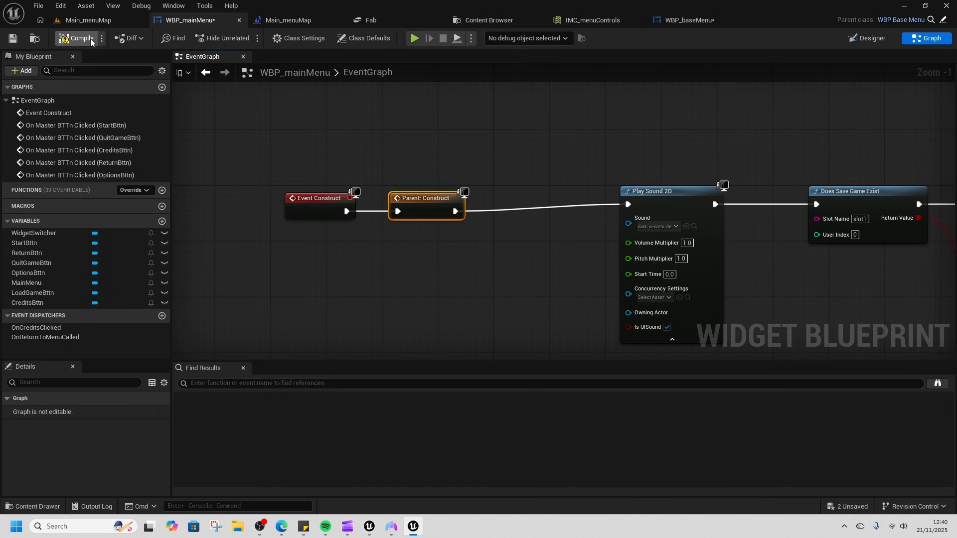
Step: Play-test the main menu in the Main_menuMap level and stop the session
{"action": "left_click", "coordinate": [94, 25]}
{"action": "left_click", "coordinate": [248, 38]}
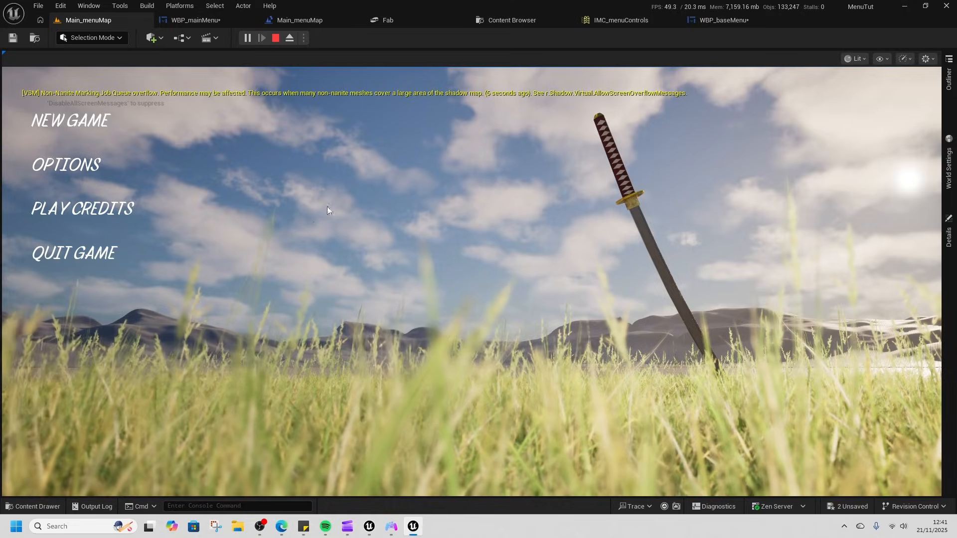
{"action": "left_click", "coordinate": [276, 38]}
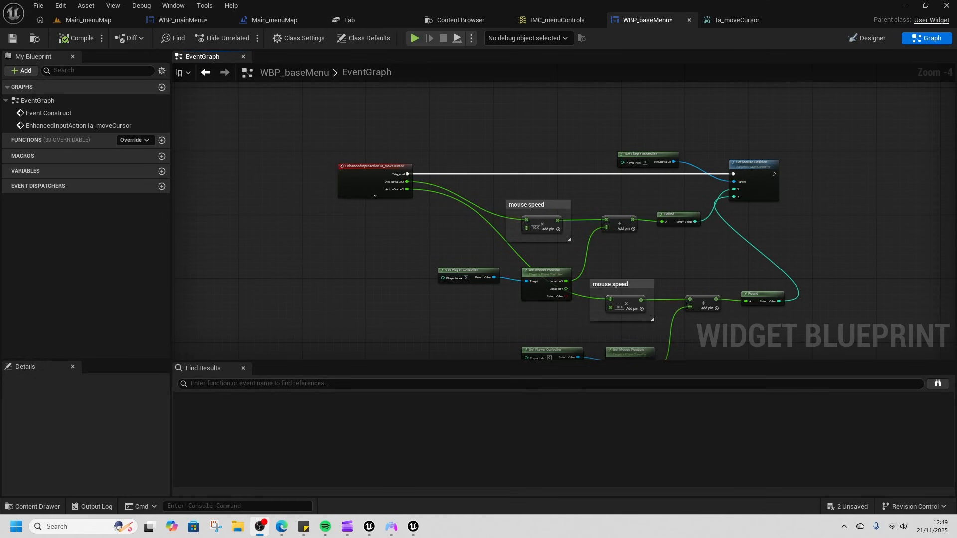
Step: Move the Ia_moveCursor event node in WBP_baseMenu farther away from the mouse speed comment
{"action": "key", "text": "alt+Tab"}
{"action": "right_click_drag", "start_coordinate": [400, 305], "coordinate": [490, 305]}
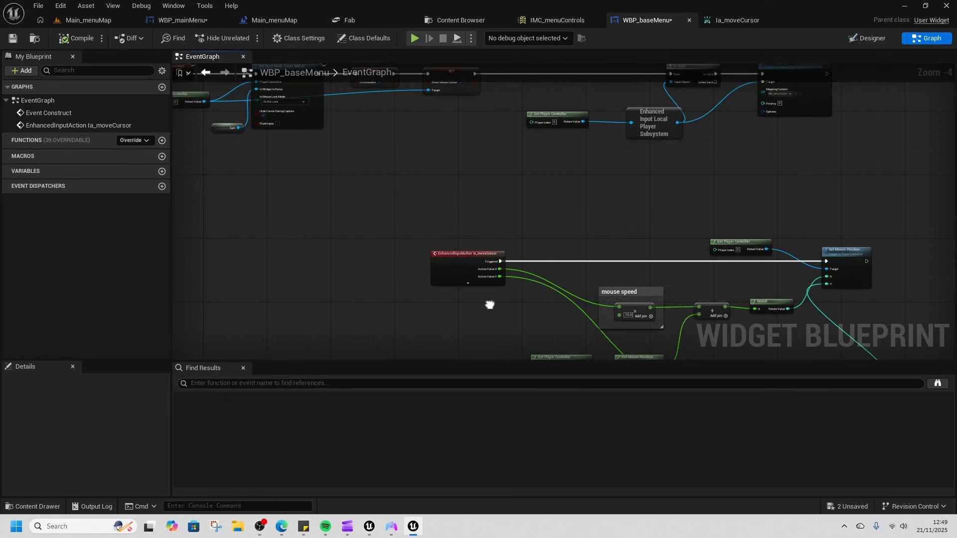
{"action": "left_click_drag", "start_coordinate": [464, 260], "coordinate": [427, 258]}
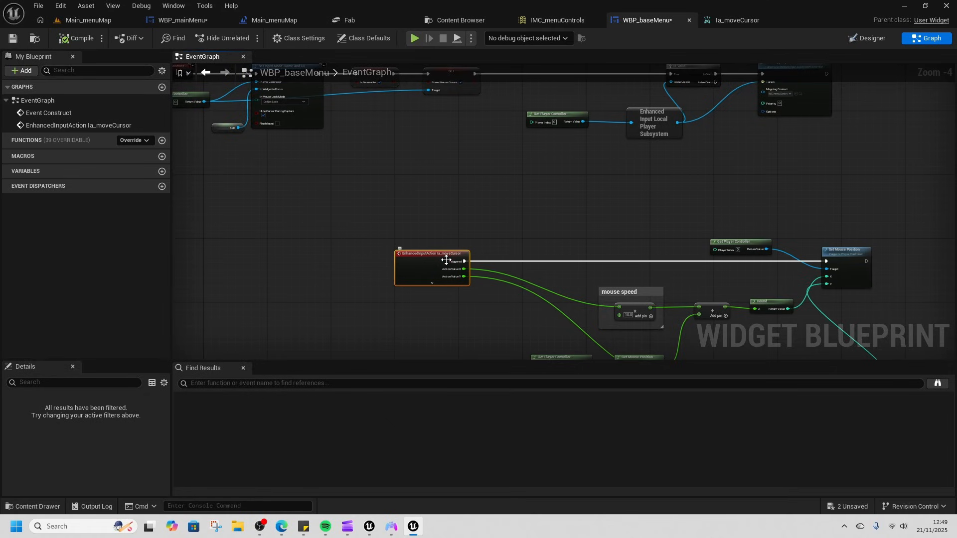
{"action": "scroll", "coordinate": [447, 262], "scroll_direction": "up", "scroll_amount": 1}
{"action": "right_click_drag", "start_coordinate": [548, 221], "coordinate": [515, 242]}
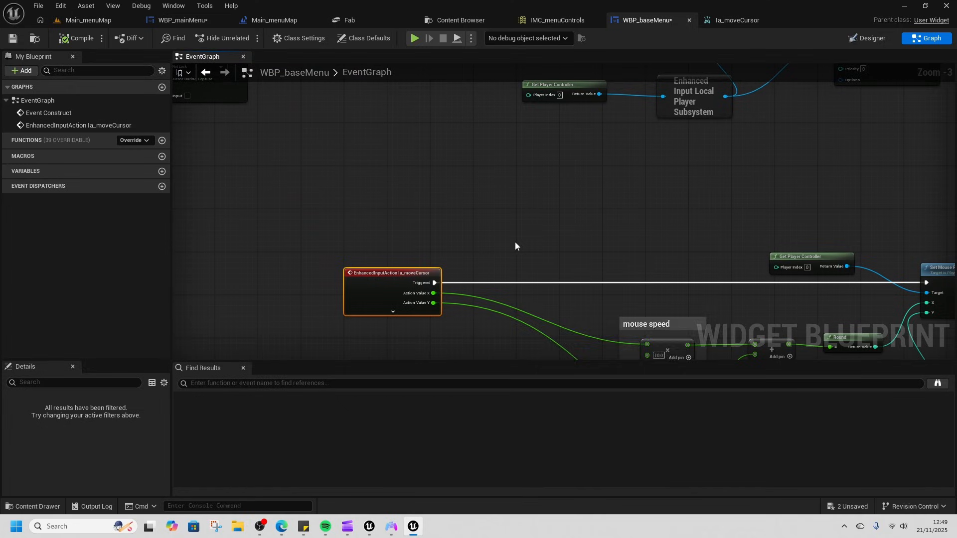
Step: Add a custom event named MoveCursorEvent above the Ia_moveCursor execution wire
{"action": "right_click", "coordinate": [515, 242]}
{"action": "type", "text": "custom ev"}
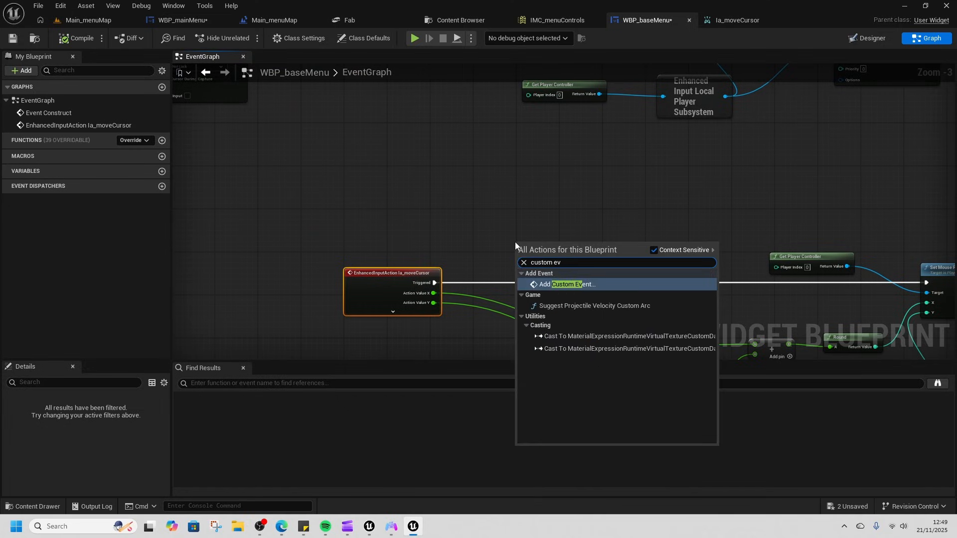
{"action": "left_click", "coordinate": [581, 285]}
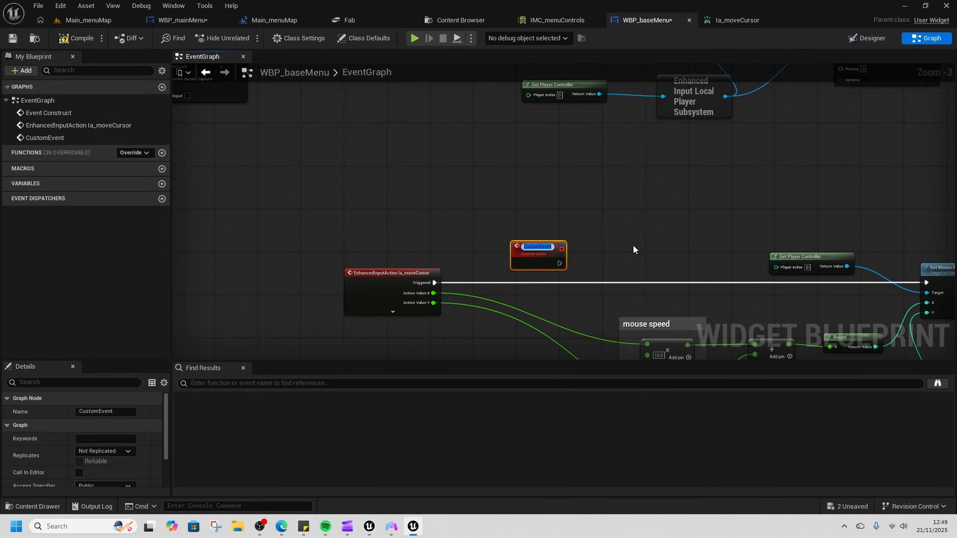
{"action": "type", "text": "MoveCursorEvent"}
{"action": "key", "text": "Return"}
{"action": "right_click_drag", "start_coordinate": [624, 214], "coordinate": [592, 163]}
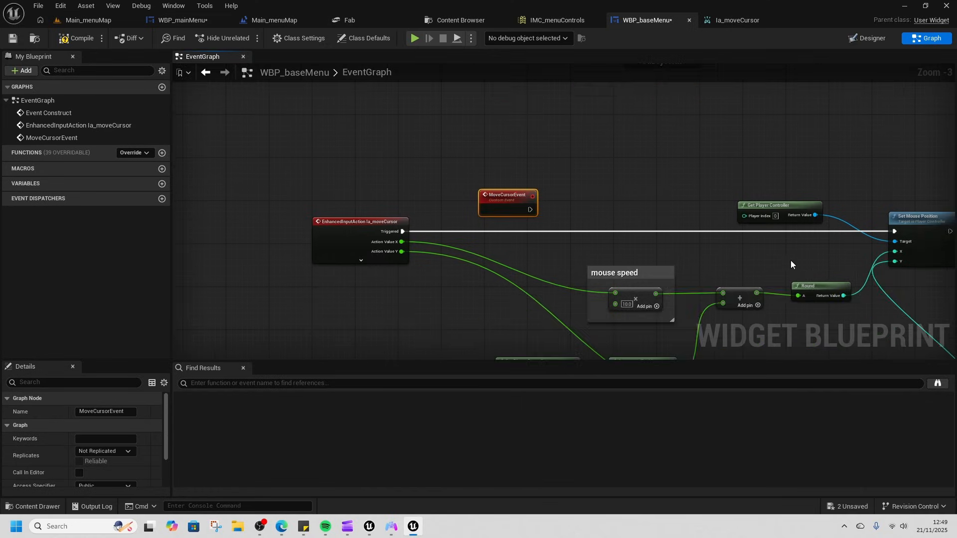
Step: Transfer the Action Value X and Y connections onto MoveCursorEvent as inputs A and A2, and wire its execution to Set Mouse Position
{"action": "left_click_drag", "start_coordinate": [616, 294], "coordinate": [516, 213], "text": "ctrl"}
{"action": "right_click_drag", "start_coordinate": [566, 299], "coordinate": [565, 223]}
{"action": "left_click_drag", "start_coordinate": [726, 325], "coordinate": [477, 193], "text": "ctrl"}
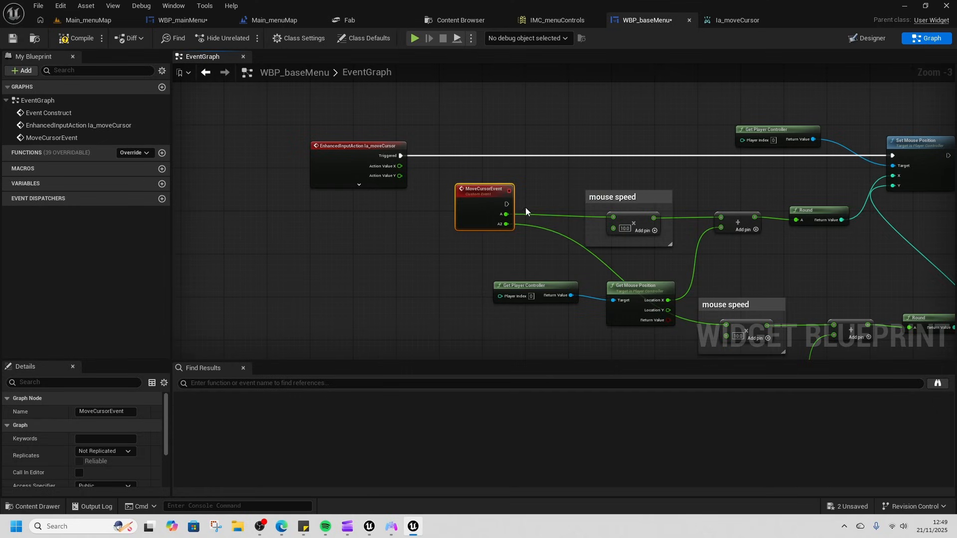
{"action": "right_click_drag", "start_coordinate": [557, 233], "coordinate": [542, 248]}
{"action": "left_click_drag", "start_coordinate": [489, 221], "coordinate": [875, 173]}
Step: Cut the EnhancedInputAction Ia_moveCursor node from WBP_baseMenu and move MoveCursorEvent up toward its place
{"action": "left_click", "coordinate": [378, 174]}
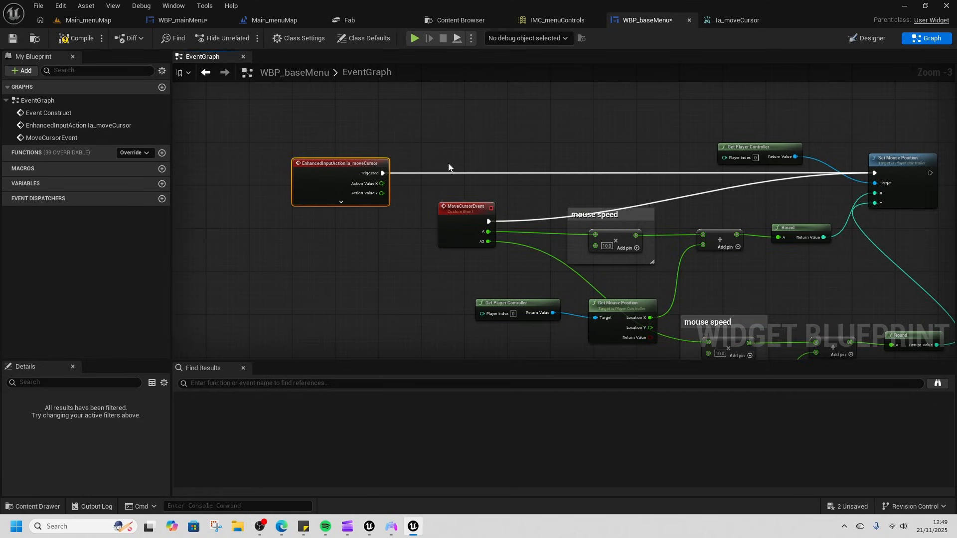
{"action": "key", "text": "Delete"}
{"action": "left_click_drag", "start_coordinate": [473, 206], "coordinate": [457, 173]}
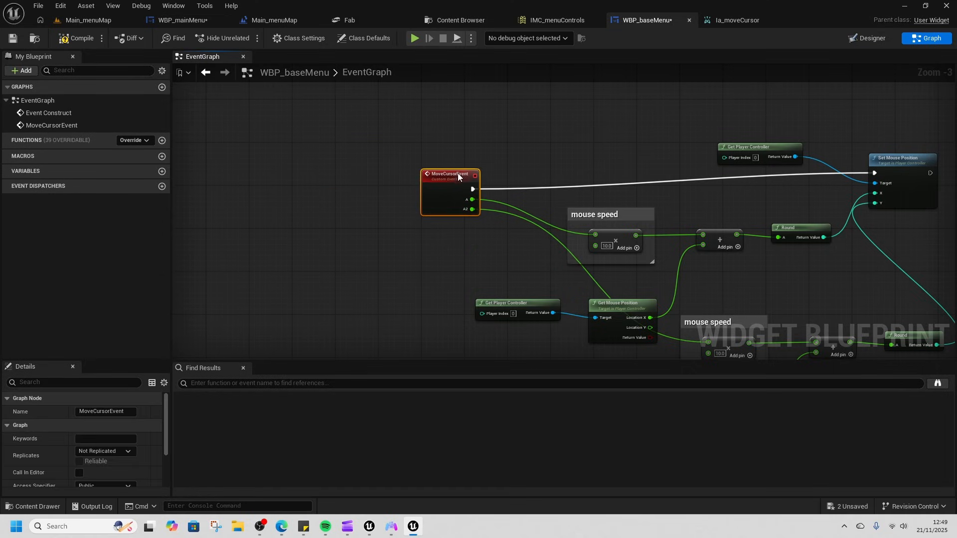
Step: Paste the EnhancedInputAction Ia_moveCursor node into an empty area of the WBP_mainMenu event graph
{"action": "left_click", "coordinate": [182, 22]}
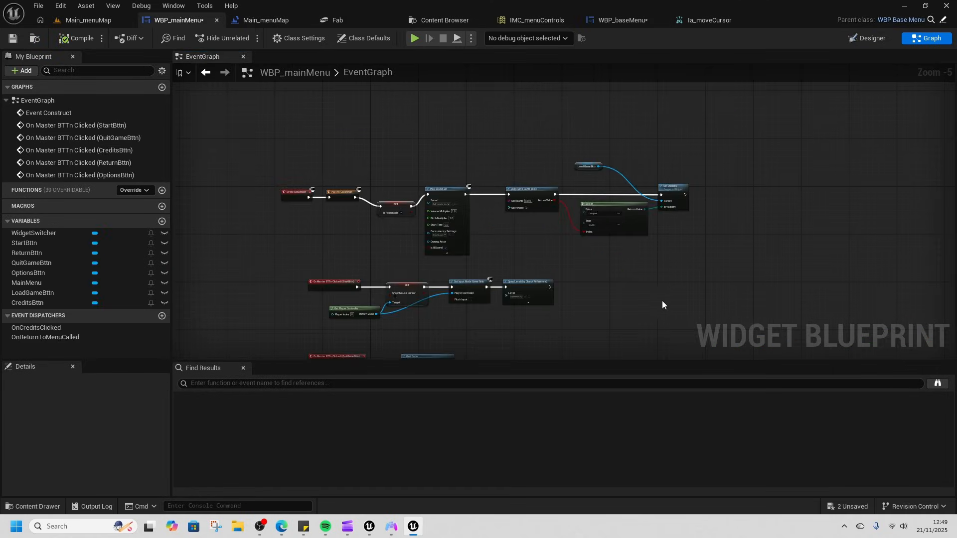
{"action": "right_click_drag", "start_coordinate": [662, 305], "coordinate": [634, 236]}
{"action": "key", "text": "ctrl+v"}
{"action": "scroll", "coordinate": [625, 241], "scroll_direction": "up", "scroll_amount": 4}
{"action": "right_click_drag", "start_coordinate": [698, 252], "coordinate": [571, 249]}
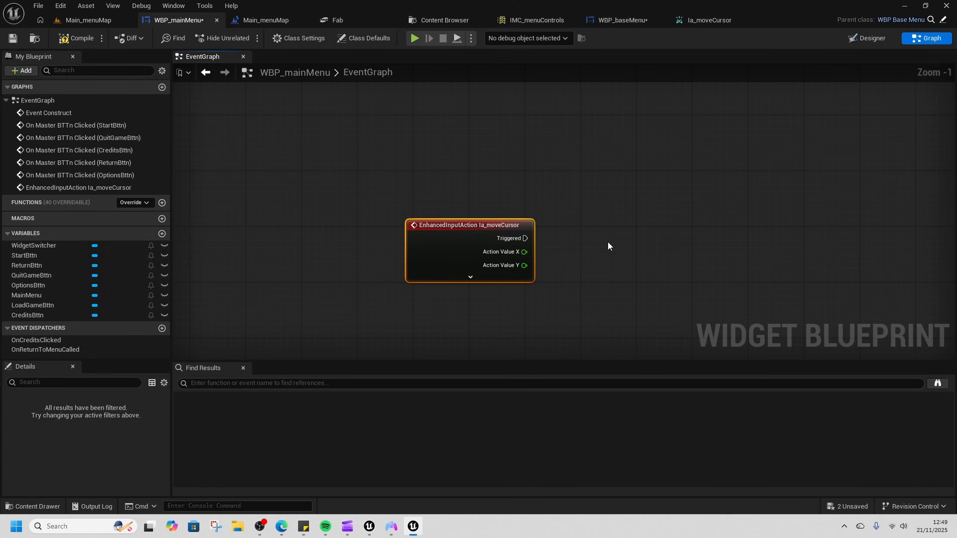
{"action": "right_click", "coordinate": [615, 238]}
{"action": "type", "text": "set m"}
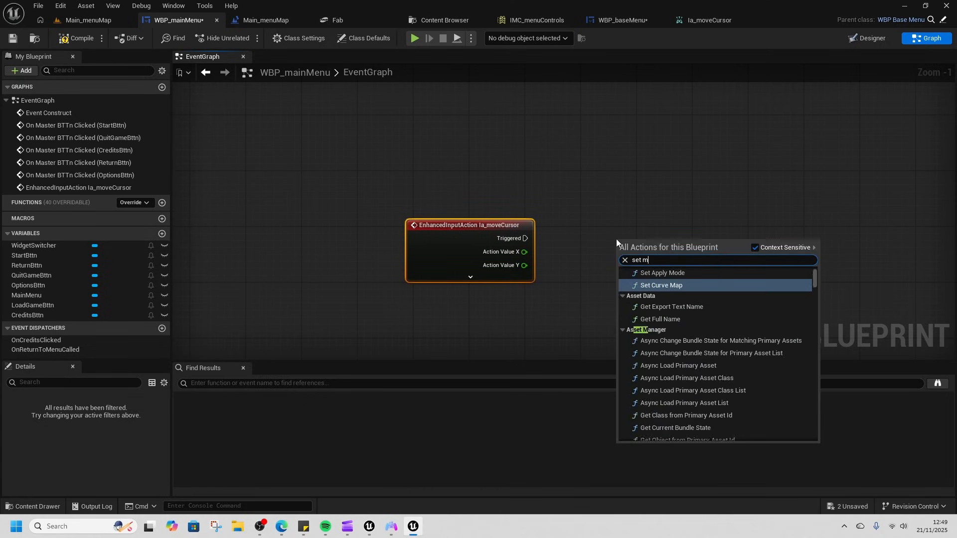
{"action": "type", "text": "ouse"}
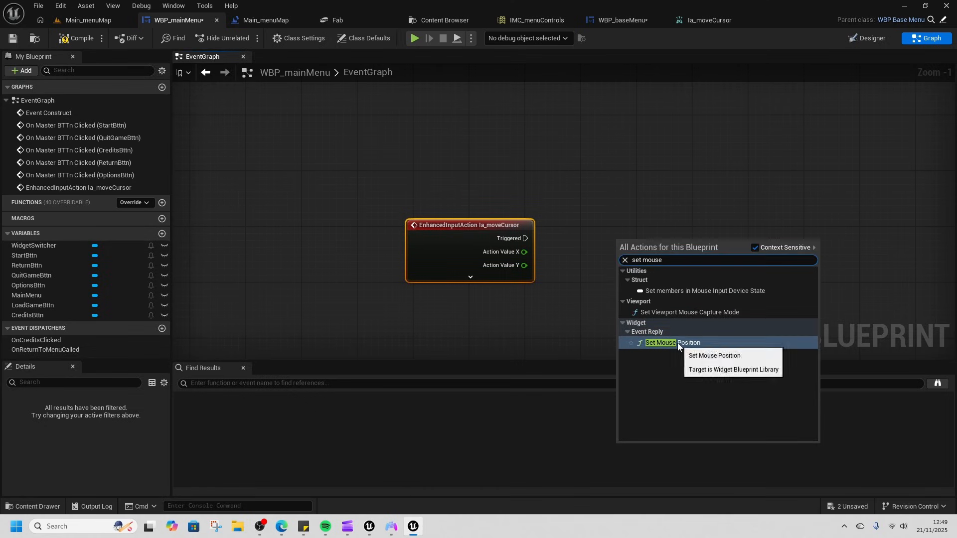
{"action": "left_click", "coordinate": [524, 294]}
{"action": "left_click", "coordinate": [651, 15]}
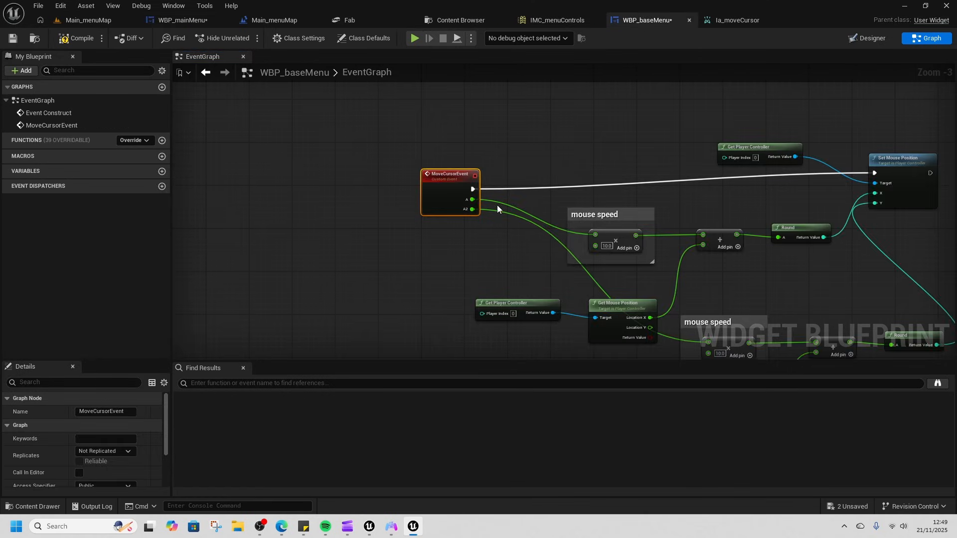
{"action": "left_click", "coordinate": [181, 22]}
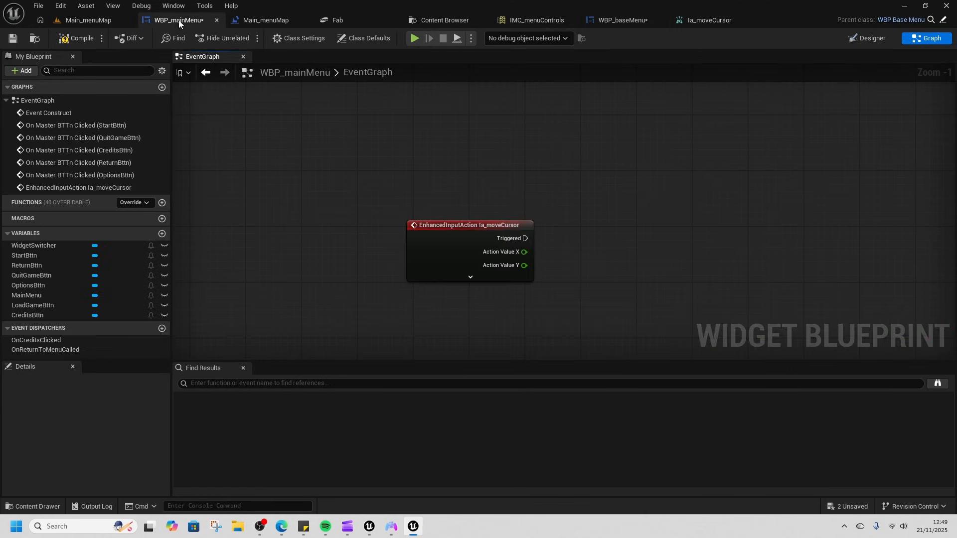
Step: Add a Move Cursor Event call in WBP_mainMenu, wiring Triggered to its execution, Action Value X to A and Action Value Y to A2
{"action": "right_click", "coordinate": [606, 232]}
{"action": "type", "text": "move"}
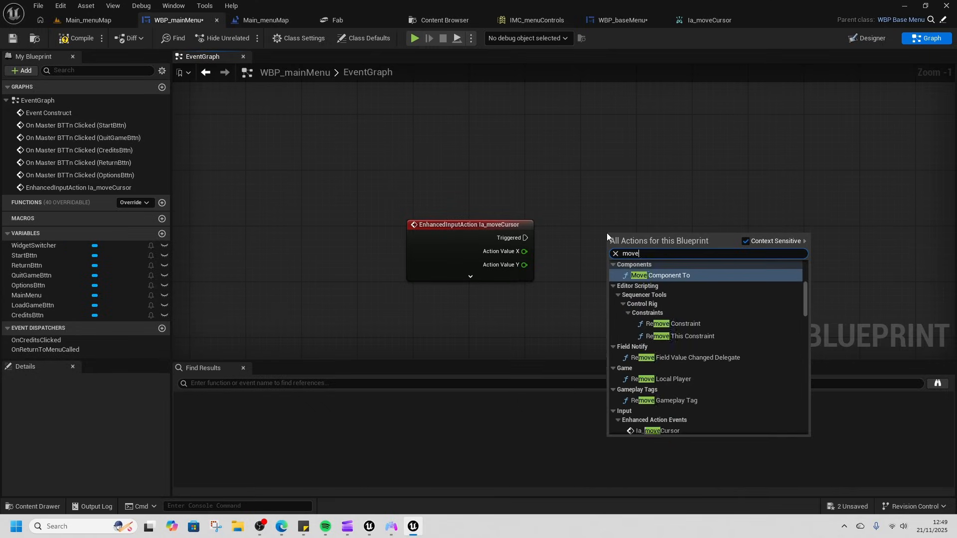
{"action": "type", "text": " cur"}
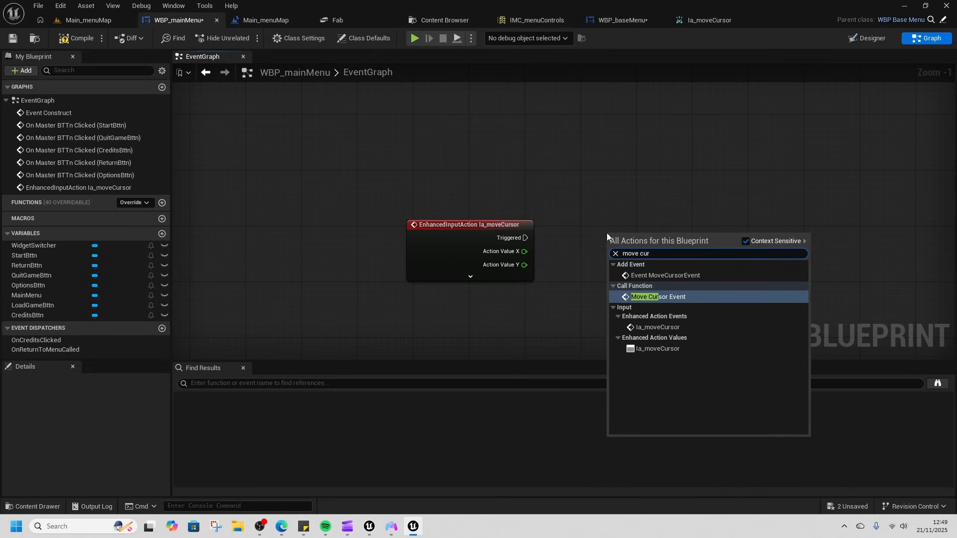
{"action": "left_click", "coordinate": [668, 299]}
{"action": "left_click_drag", "start_coordinate": [524, 238], "coordinate": [617, 252]}
{"action": "left_click_drag", "start_coordinate": [524, 251], "coordinate": [617, 296]}
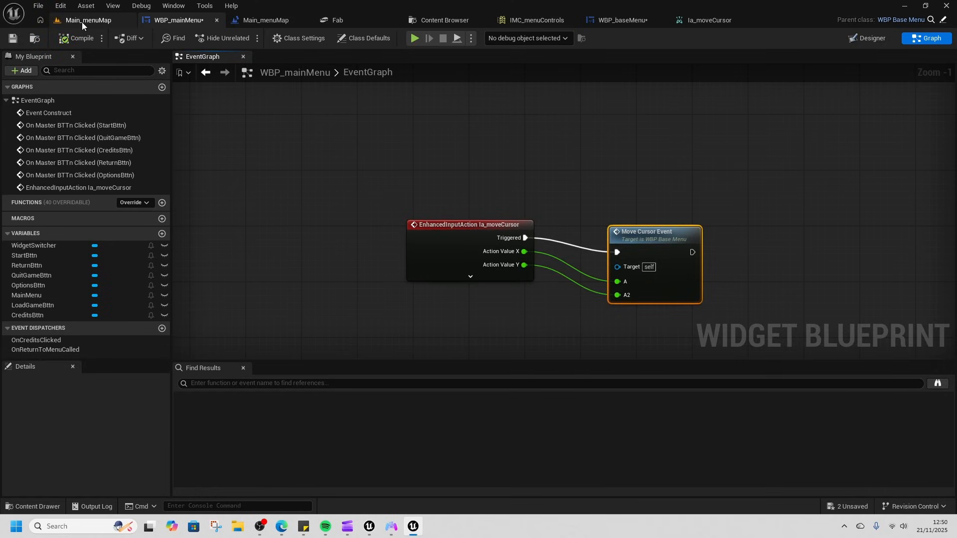
Step: Review the WBP_baseMenu cursor graph, then play-test cursor movement in the Main_menuMap level and stop the session
{"action": "left_click", "coordinate": [628, 22]}
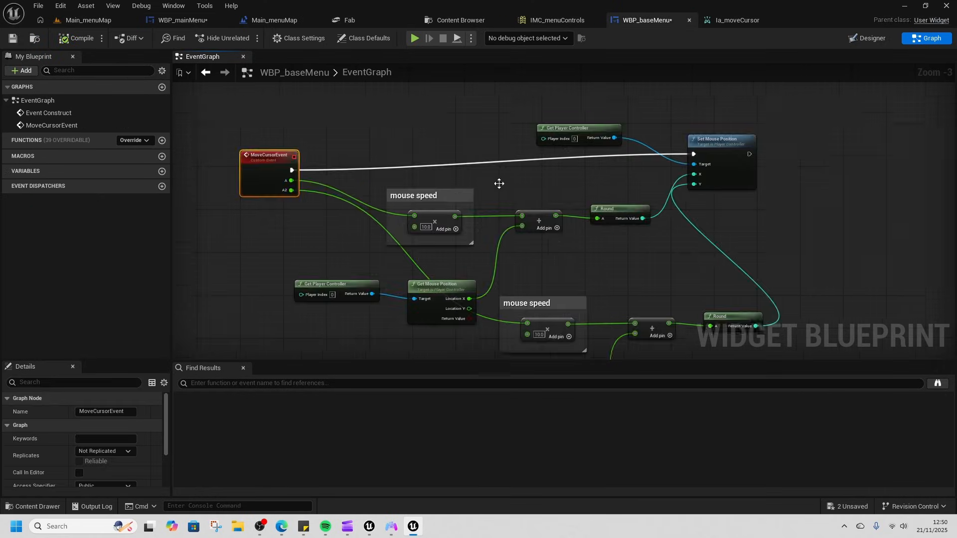
{"action": "left_click", "coordinate": [91, 20]}
{"action": "left_click", "coordinate": [247, 38]}
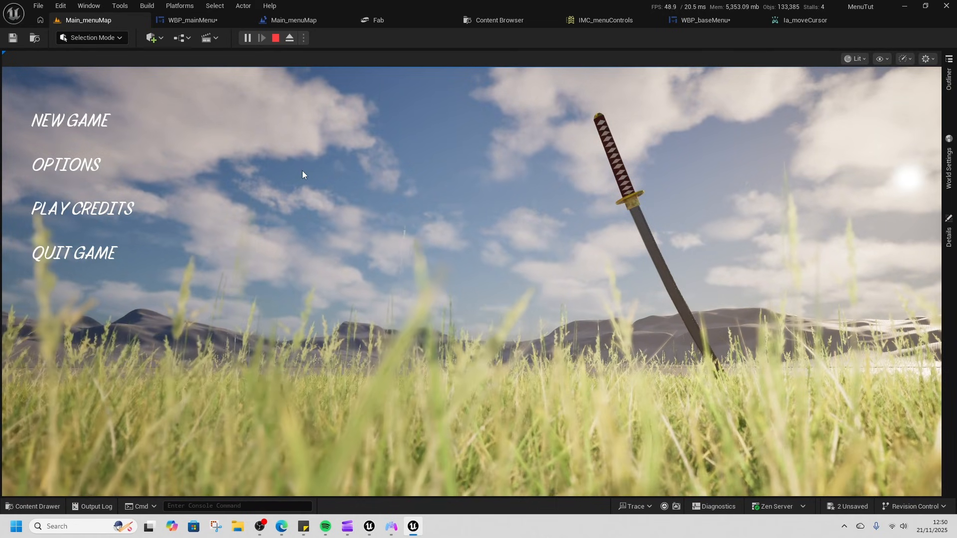
{"action": "left_click", "coordinate": [275, 38]}
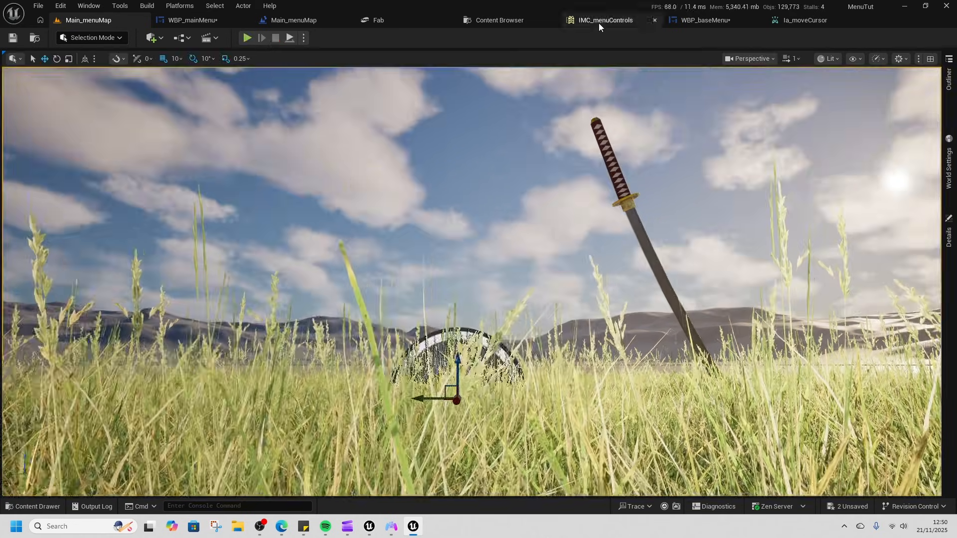
Step: Add a Negate modifier to the left thumbstick mapping in IMC_menuControls with only Y enabled, and save the asset
{"action": "left_click", "coordinate": [599, 23]}
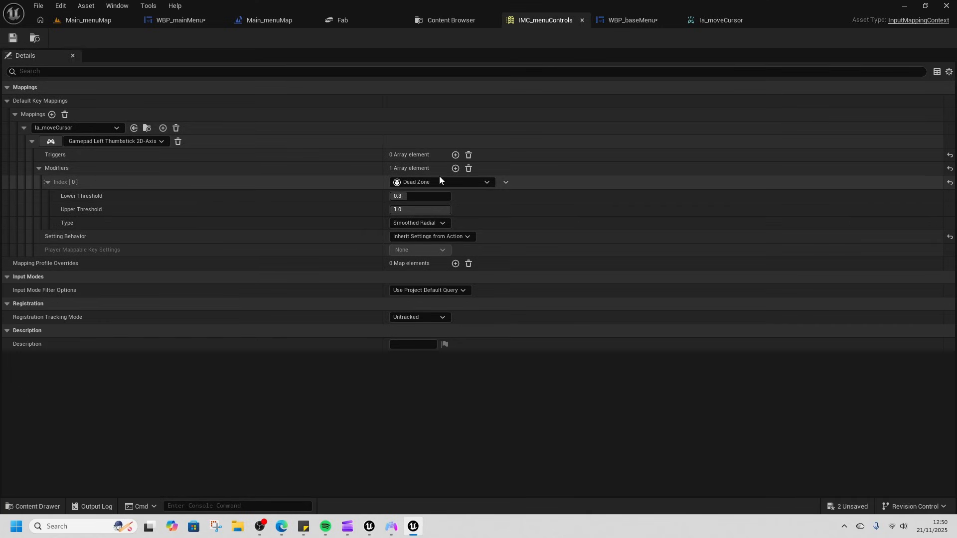
{"action": "left_click", "coordinate": [455, 169]}
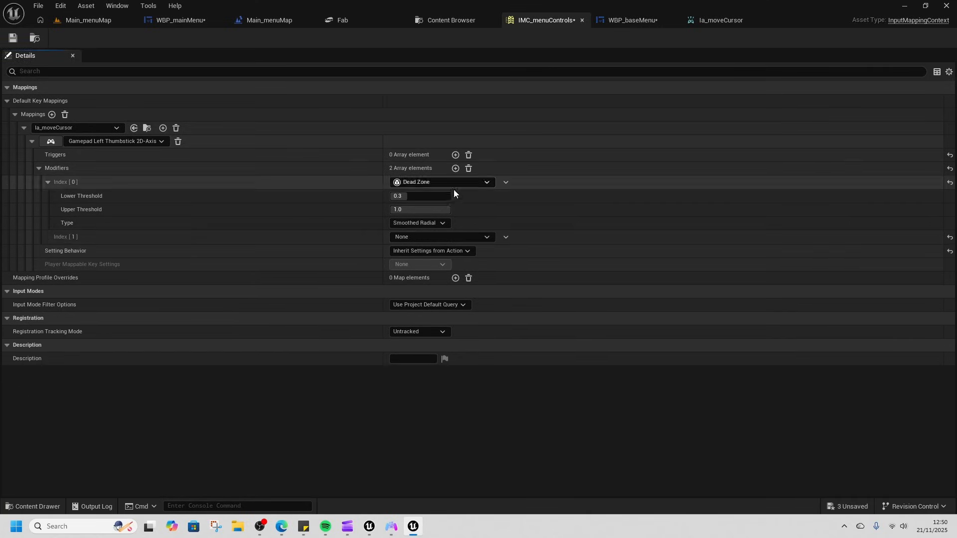
{"action": "left_click", "coordinate": [413, 238]}
{"action": "left_click", "coordinate": [432, 293]}
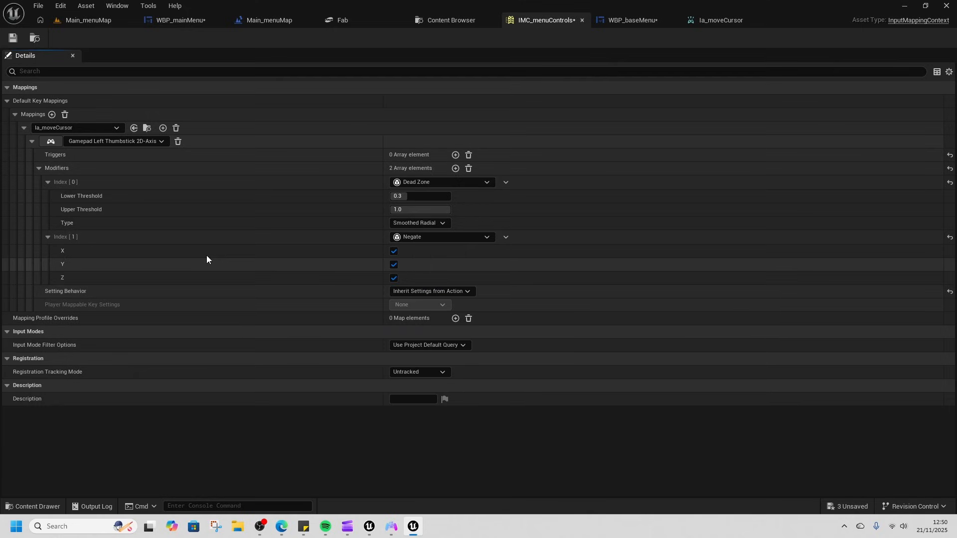
{"action": "left_click", "coordinate": [393, 251]}
{"action": "left_click", "coordinate": [395, 278]}
{"action": "left_click", "coordinate": [14, 38]}
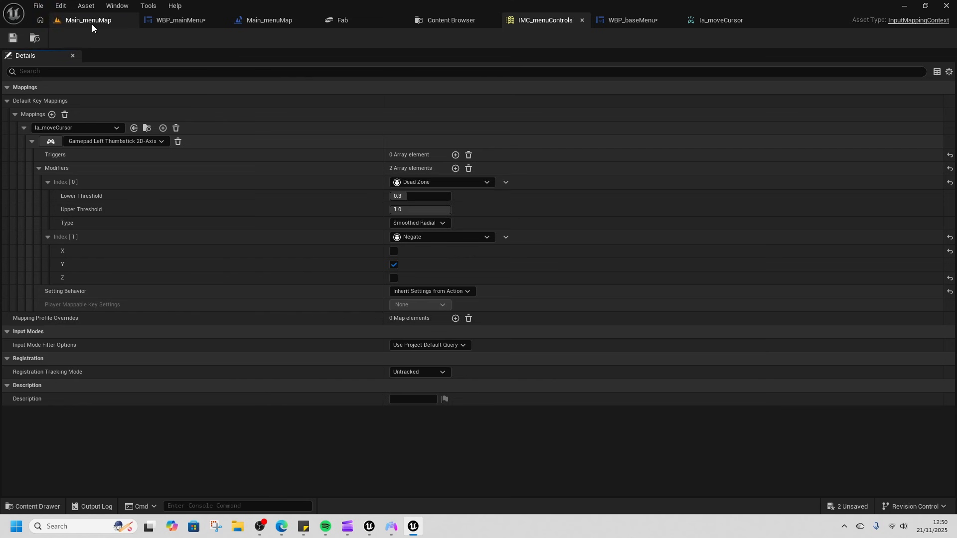
Step: Play-test the Main_menuMap level with the negated Y axis and stop the session
{"action": "left_click", "coordinate": [119, 24]}
{"action": "left_click", "coordinate": [250, 40]}
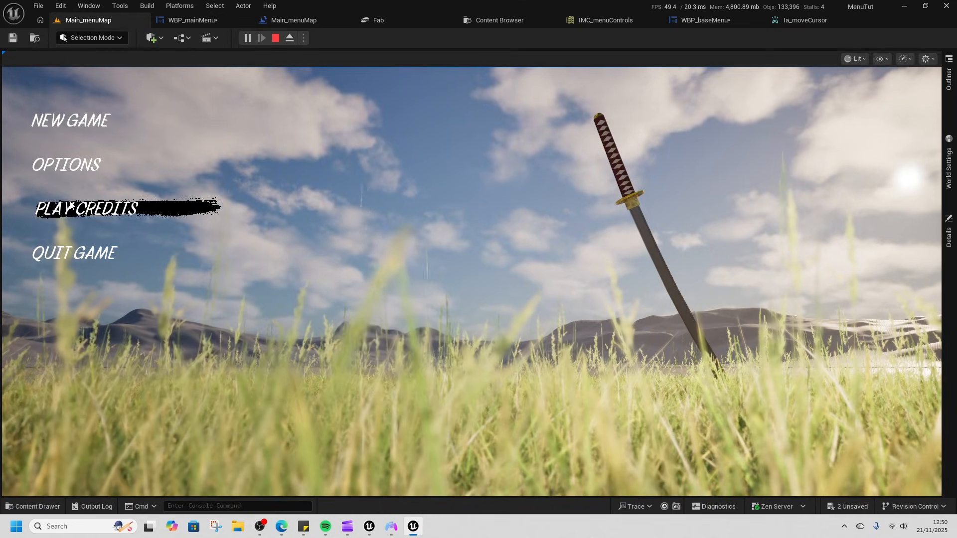
{"action": "left_click", "coordinate": [275, 38]}
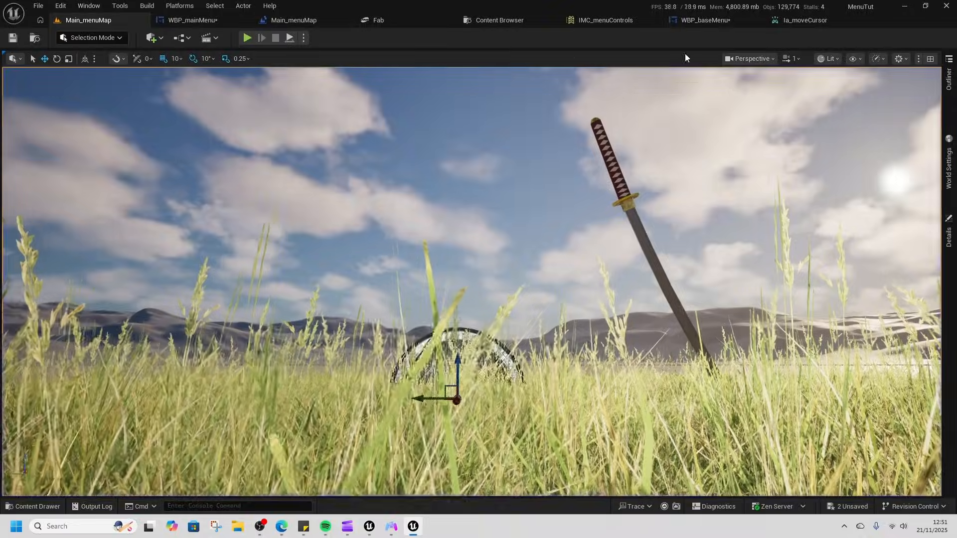
Step: Open the WBP_masterBttn widget blueprint from OptionsBttn in the WBP_mainMenu designer and show its event graph
{"action": "left_click", "coordinate": [212, 20]}
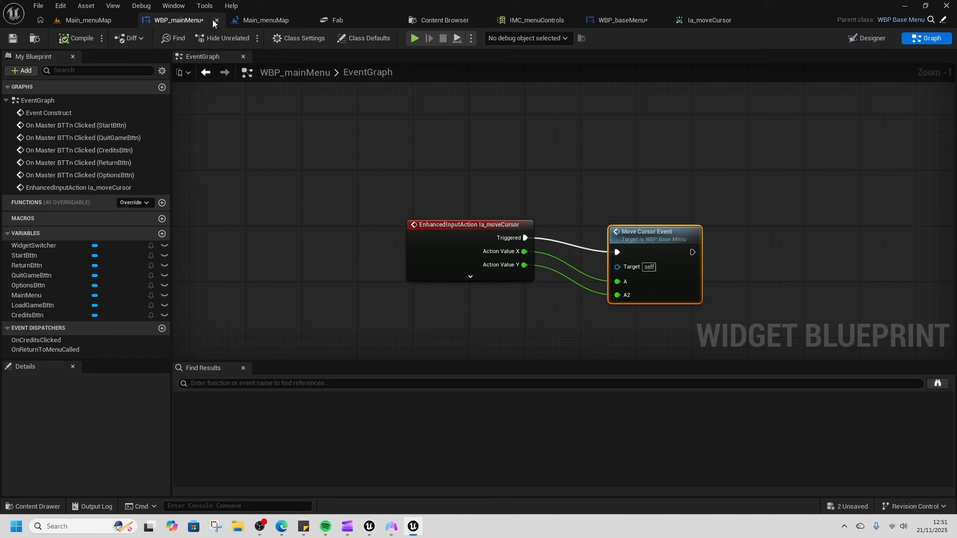
{"action": "left_click", "coordinate": [870, 39]}
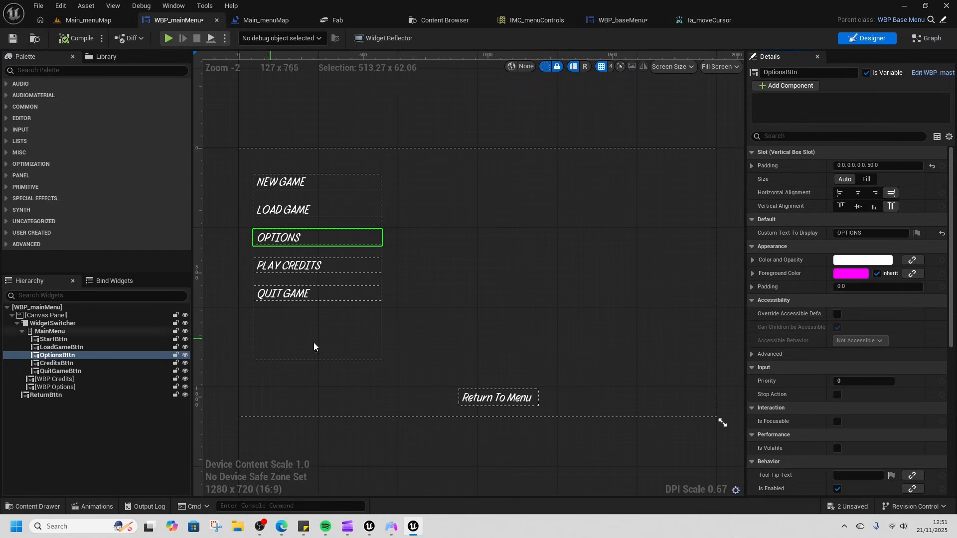
{"action": "right_click", "coordinate": [66, 355]}
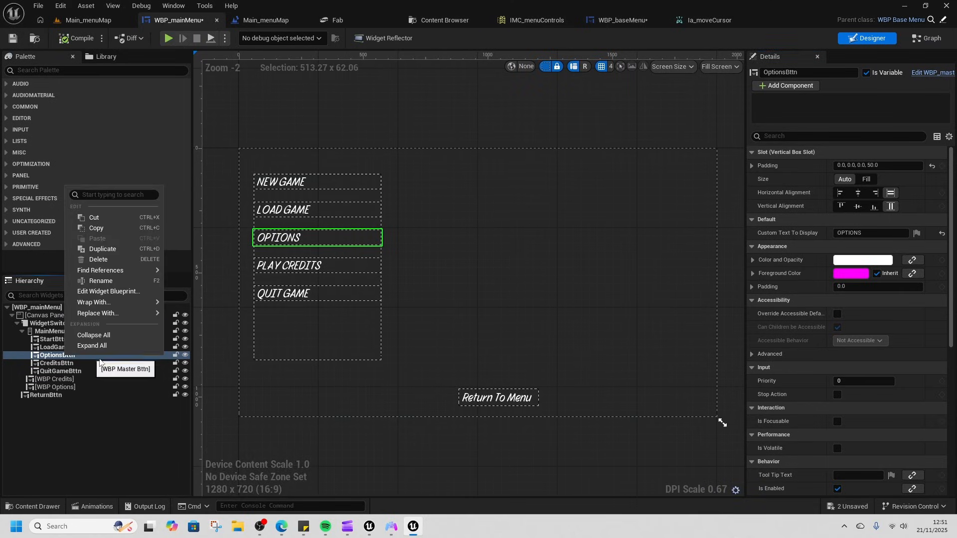
{"action": "left_click", "coordinate": [107, 293]}
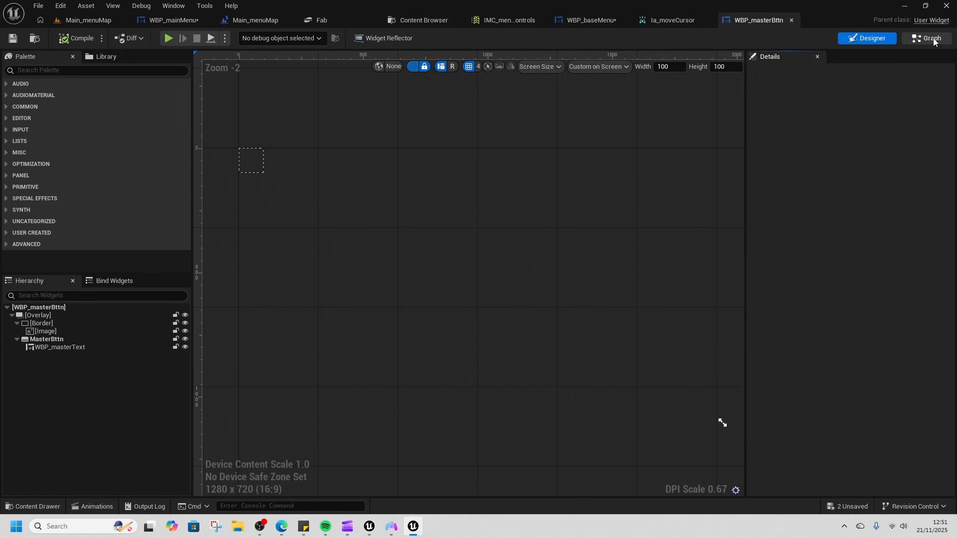
{"action": "left_click", "coordinate": [926, 39]}
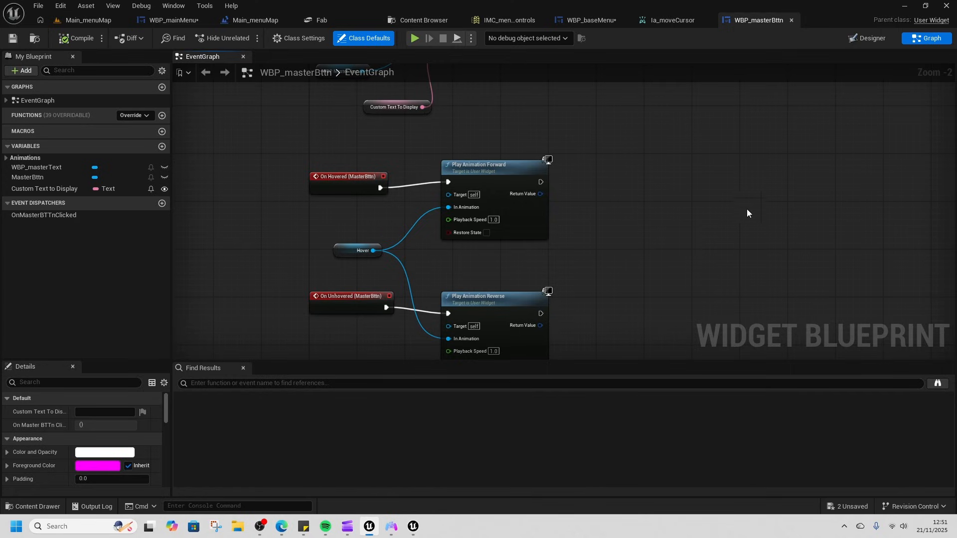
{"action": "right_click", "coordinate": [578, 221]}
{"action": "type", "text": "set user"}
{"action": "scroll", "coordinate": [755, 348], "scroll_direction": "down", "scroll_amount": 10}
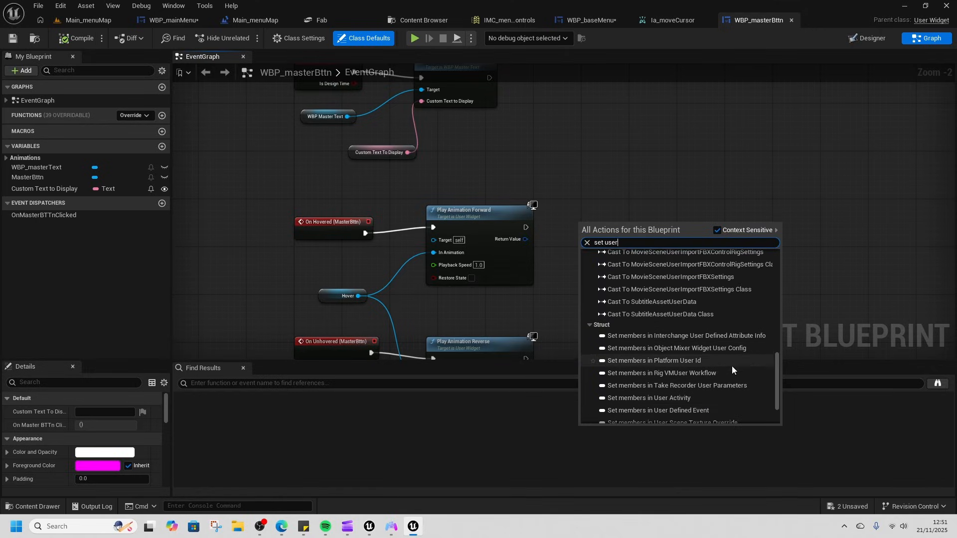
{"action": "scroll", "coordinate": [734, 364], "scroll_direction": "down", "scroll_amount": 3}
{"action": "left_click", "coordinate": [637, 405]}
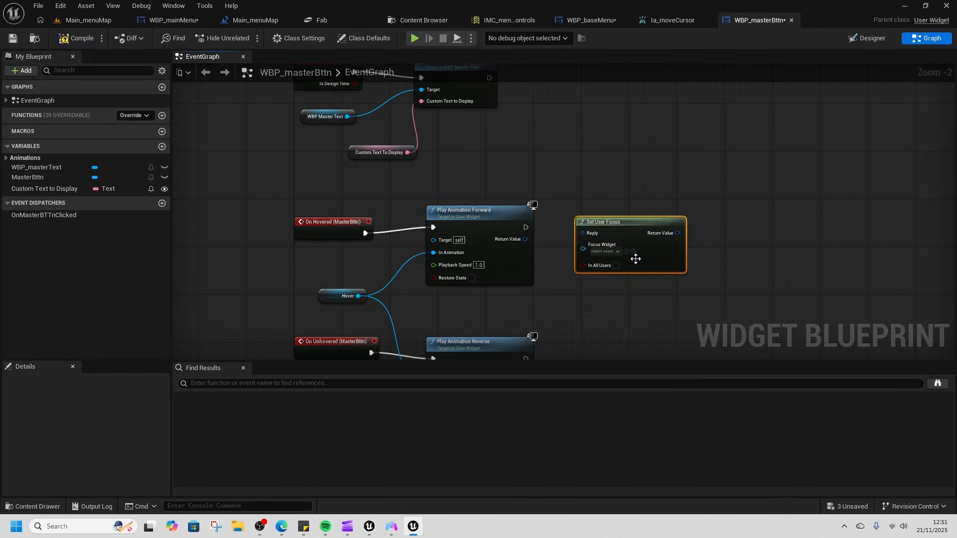
{"action": "key", "text": "Delete"}
Step: Add the widget-targeted Set User Focus node and connect it after Play Animation Forward on the On Hovered chain
{"action": "right_click", "coordinate": [619, 232]}
{"action": "type", "text": "set focus"}
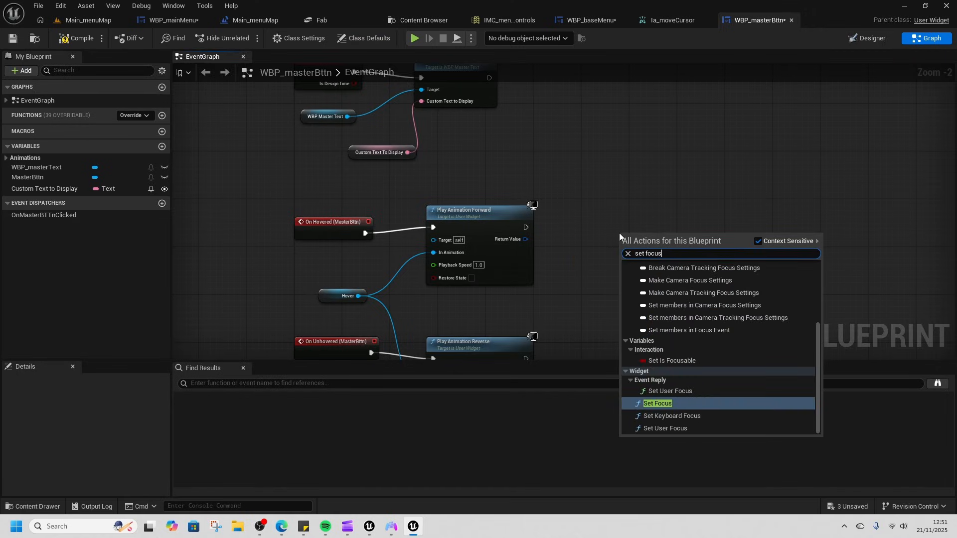
{"action": "left_click", "coordinate": [692, 430]}
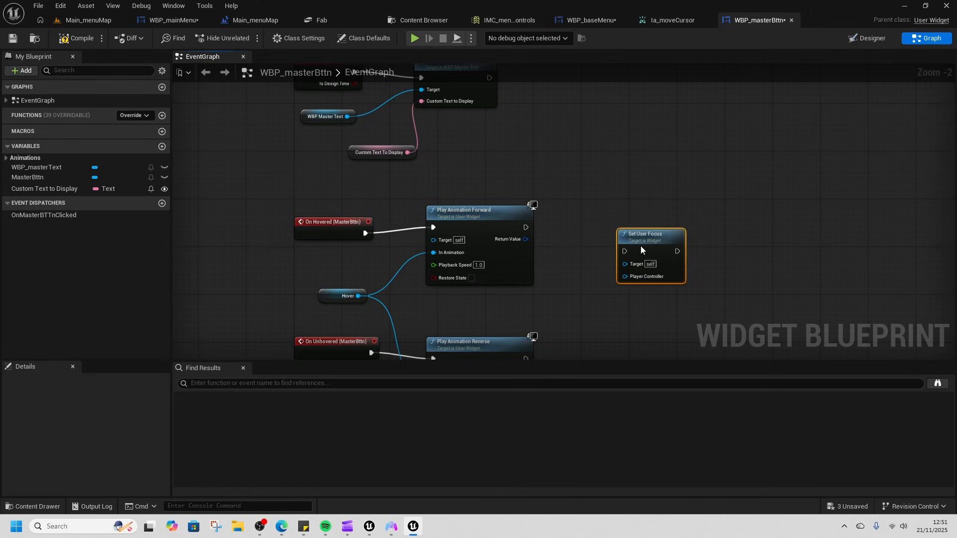
{"action": "left_click_drag", "start_coordinate": [639, 249], "coordinate": [687, 219]}
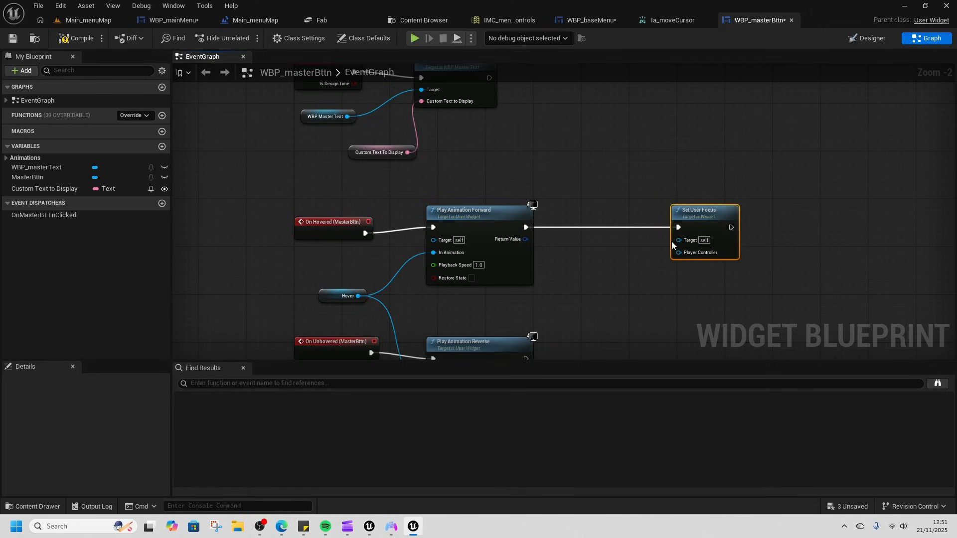
Step: Connect MasterBttn as the Set User Focus target and Get Player Controller as its player controller, then return to the Main_menuMap level
{"action": "left_click_drag", "start_coordinate": [34, 178], "coordinate": [618, 283]}
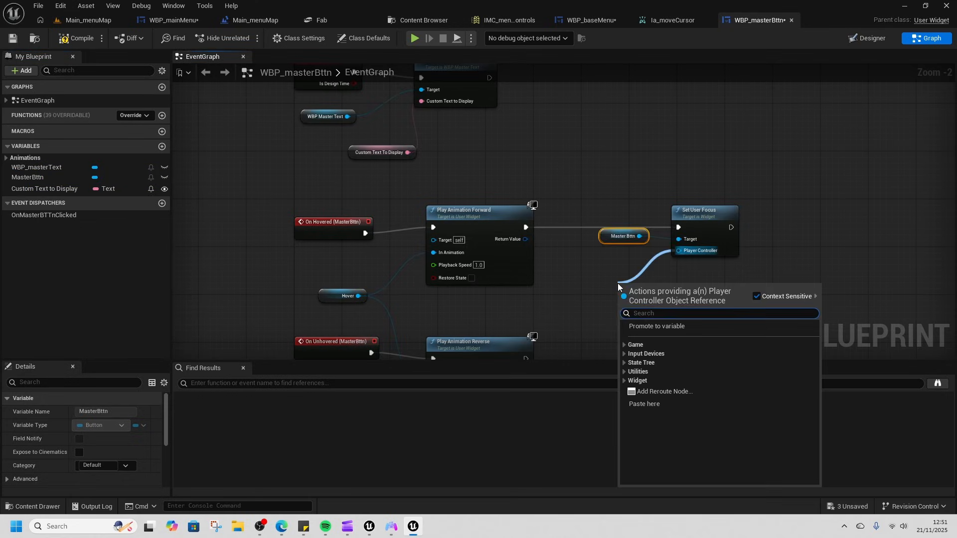
{"action": "type", "text": "getplayer"}
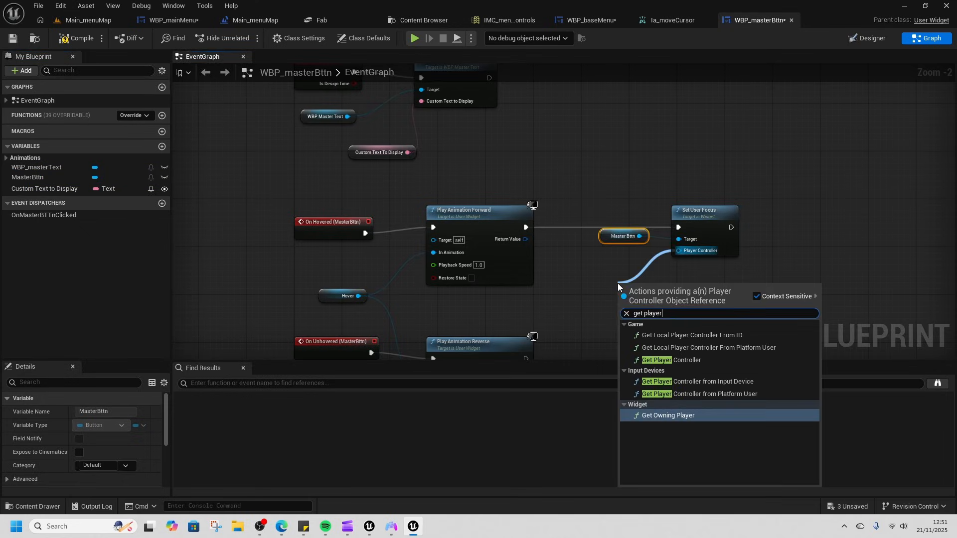
{"action": "left_click", "coordinate": [681, 352]}
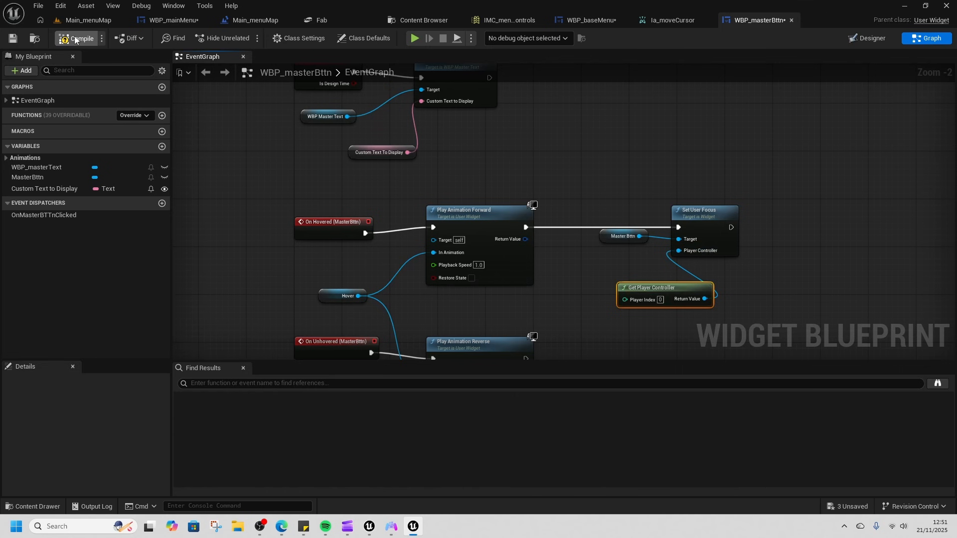
{"action": "left_click", "coordinate": [88, 25]}
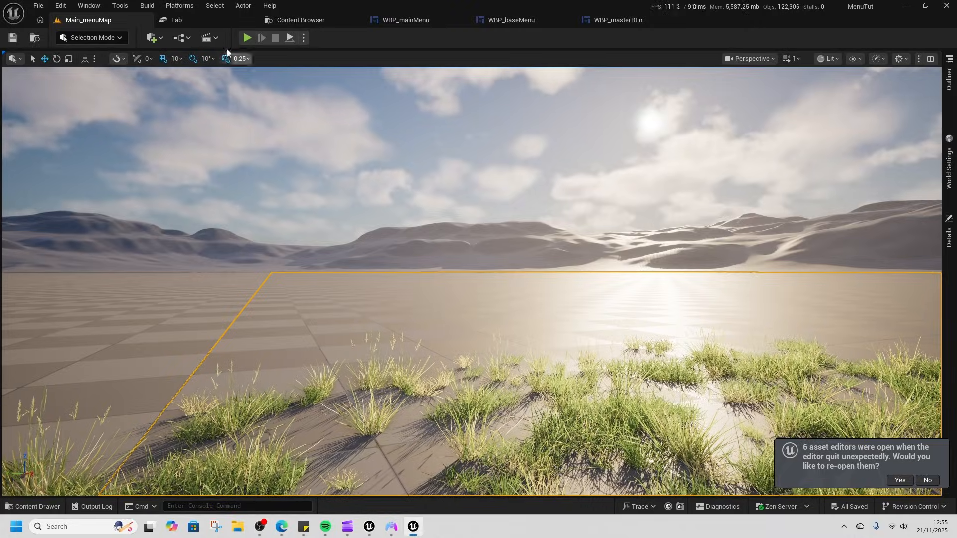
Step: Play-test the Main_menuMap level, start a new game from the menu and stop the session
{"action": "left_click", "coordinate": [246, 38]}
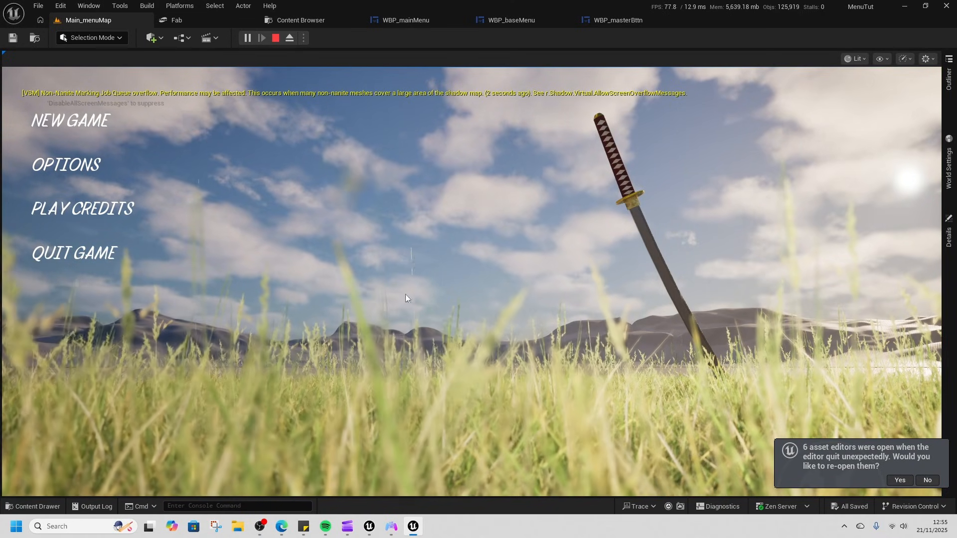
{"action": "left_click", "coordinate": [105, 125]}
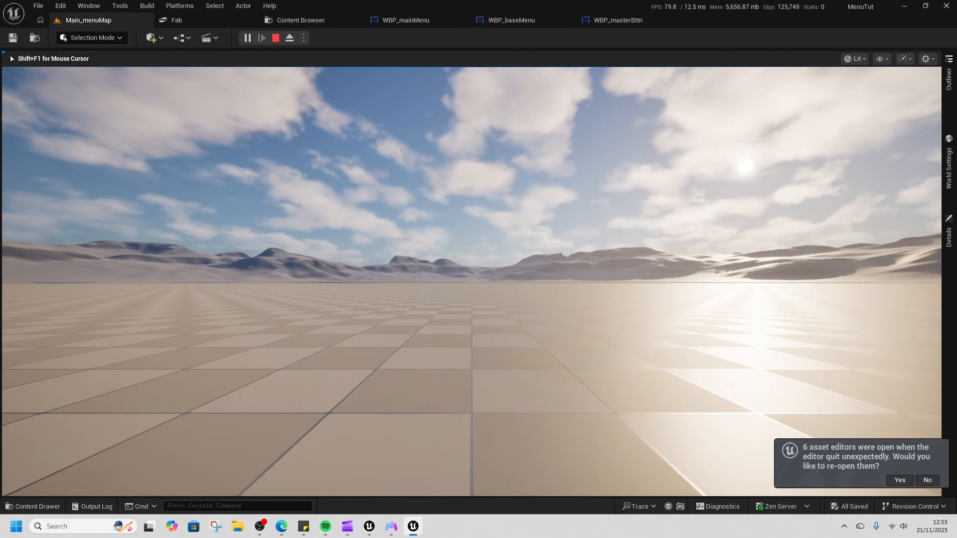
{"action": "key", "text": "F8"}
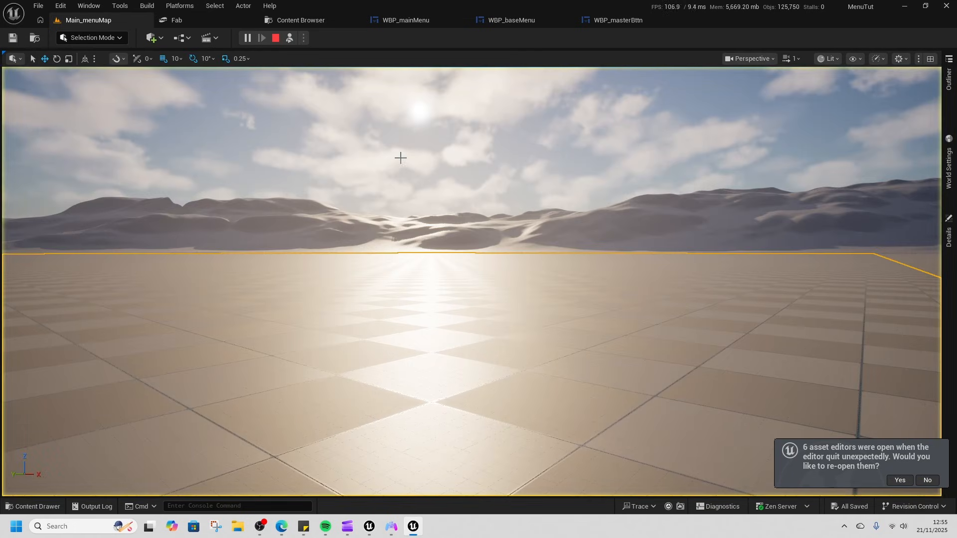
{"action": "left_click", "coordinate": [277, 40]}
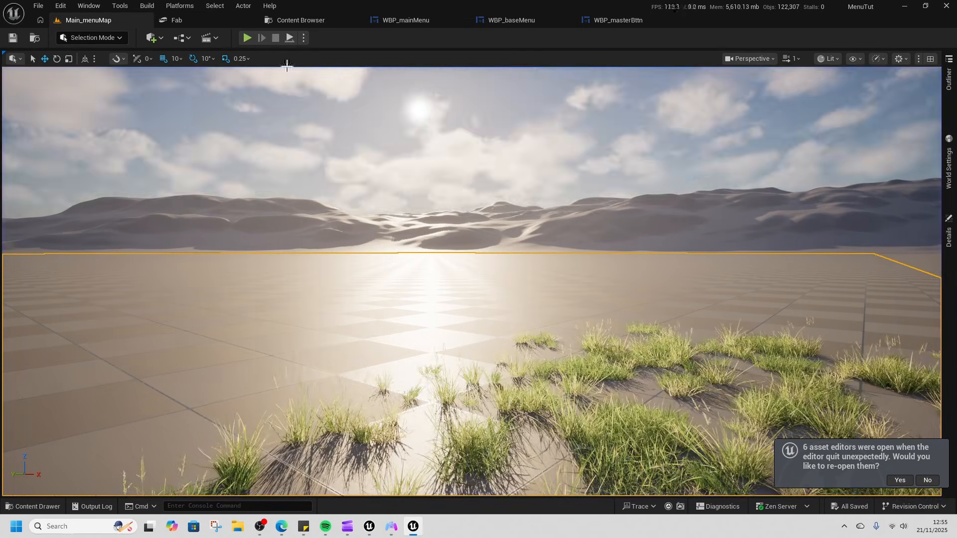
Step: Play-test directional navigation through the menu buttons, open the credits, return to the menu and stop the session
{"action": "left_click", "coordinate": [247, 38]}
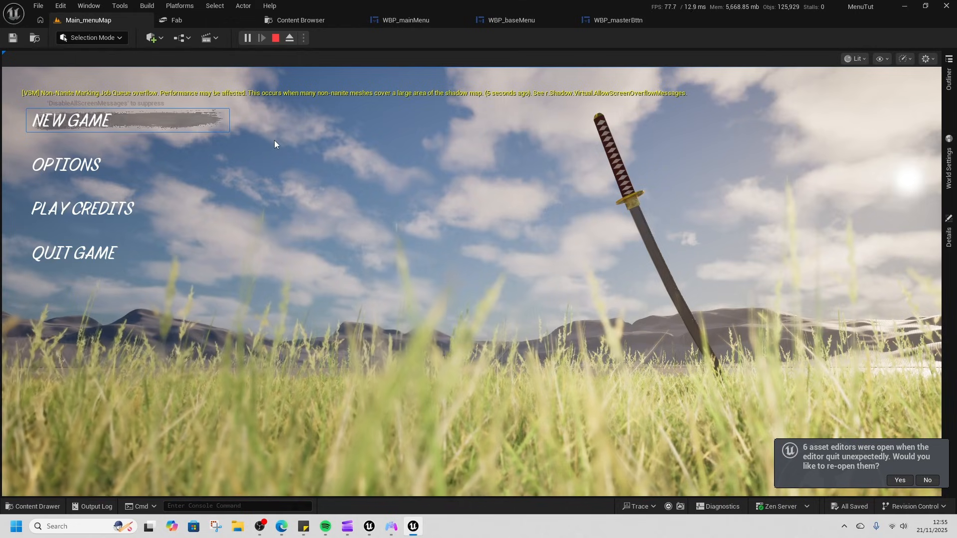
{"action": "key", "text": "Down"}
{"action": "key", "text": "Down"}
{"action": "key", "text": "Down"}
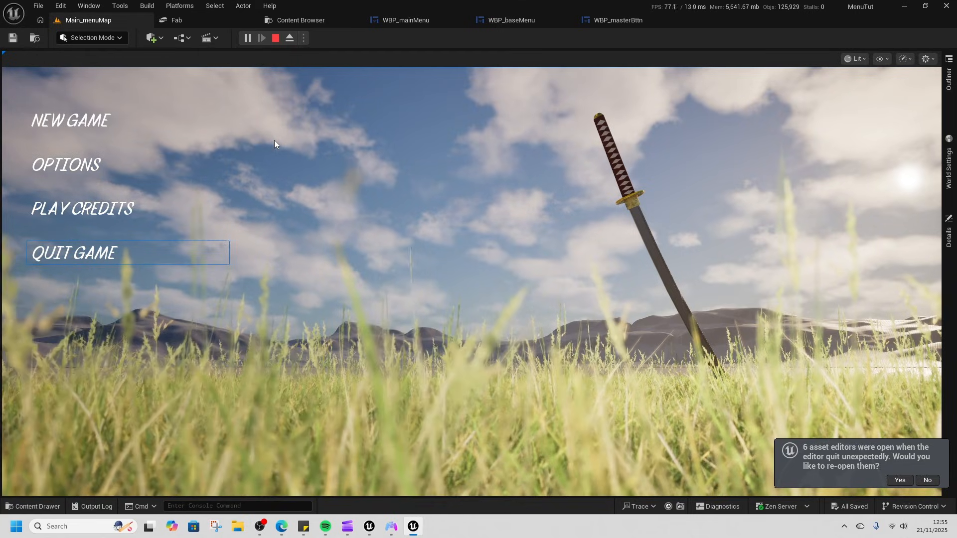
{"action": "key", "text": "Up"}
{"action": "key", "text": "Up"}
{"action": "key", "text": "Up"}
{"action": "key", "text": "Down"}
{"action": "key", "text": "Down"}
{"action": "key", "text": "Down"}
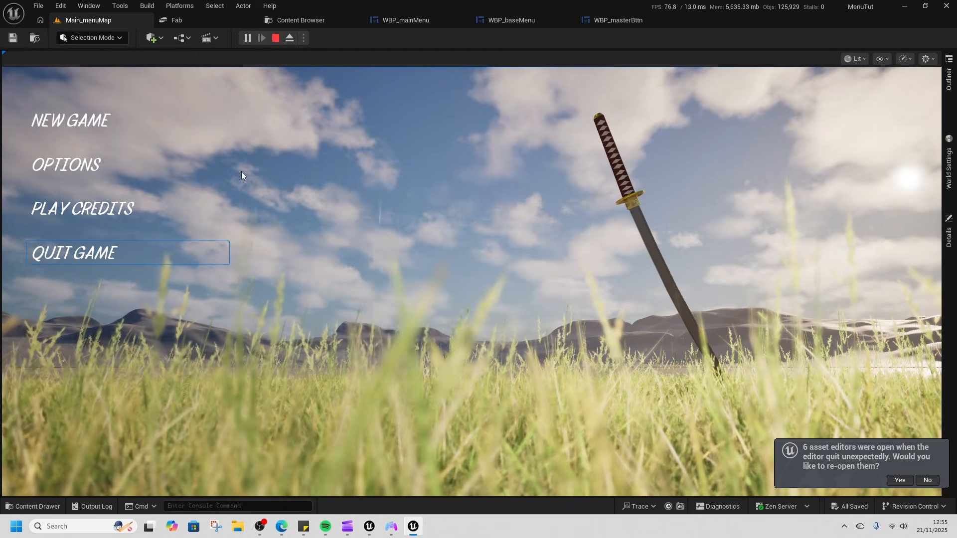
{"action": "left_click", "coordinate": [98, 200]}
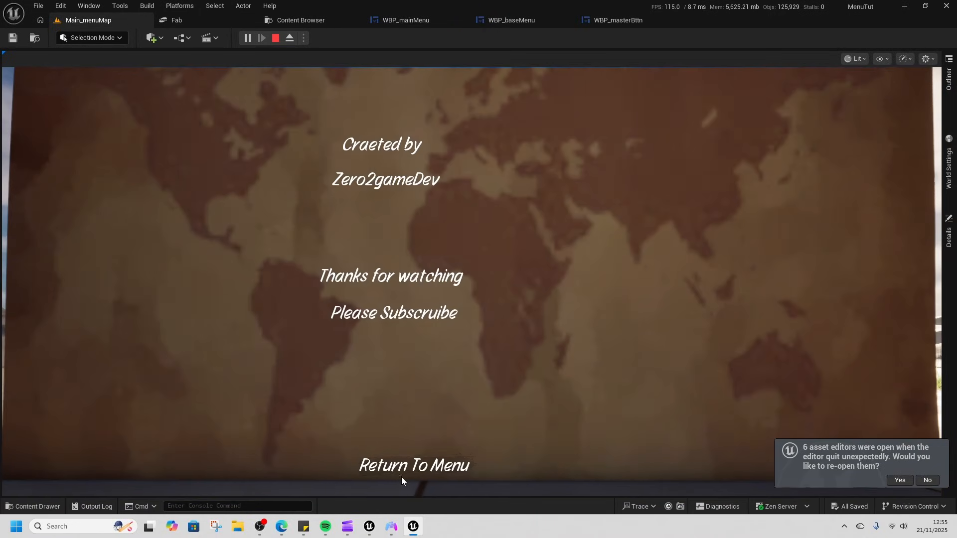
{"action": "left_click", "coordinate": [409, 457]}
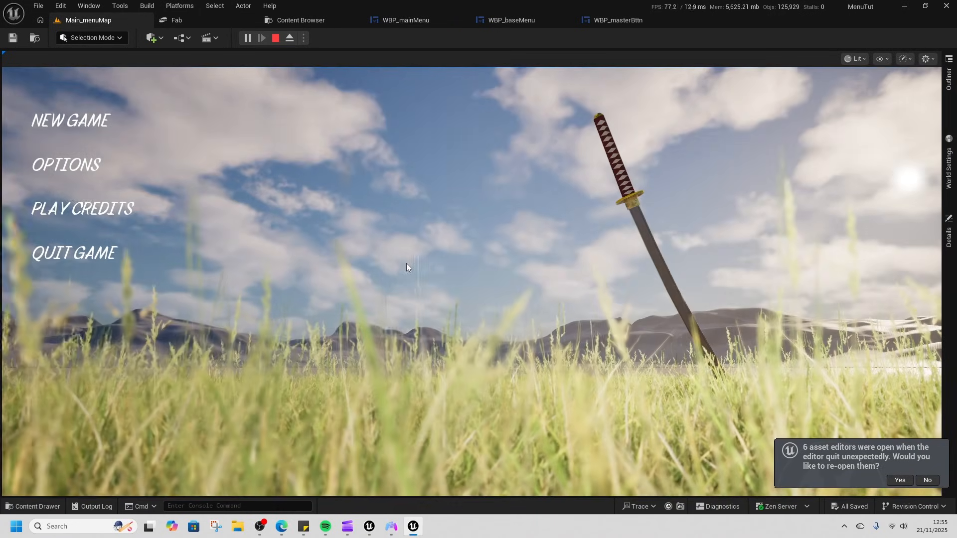
{"action": "left_click", "coordinate": [275, 38]}
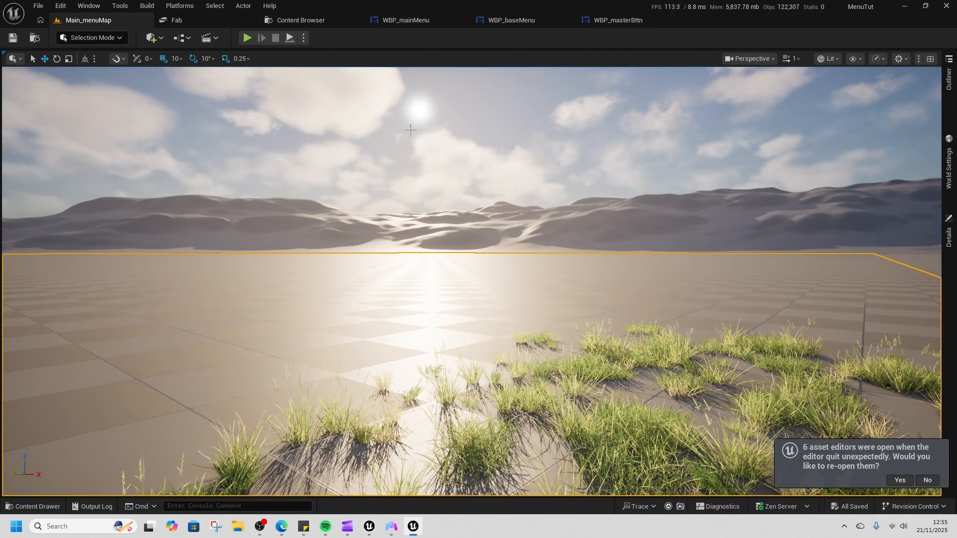
Step: In the WBP_masterBttn designer, set MasterBttn's Left, Right, Up, Down, Next and Previous navigation to Stop
{"action": "left_click", "coordinate": [616, 21]}
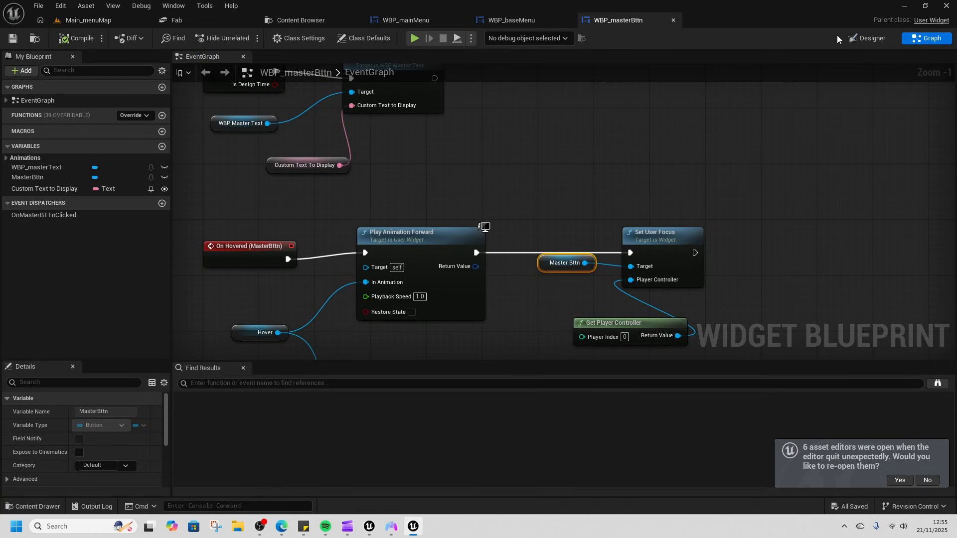
{"action": "left_click", "coordinate": [850, 43]}
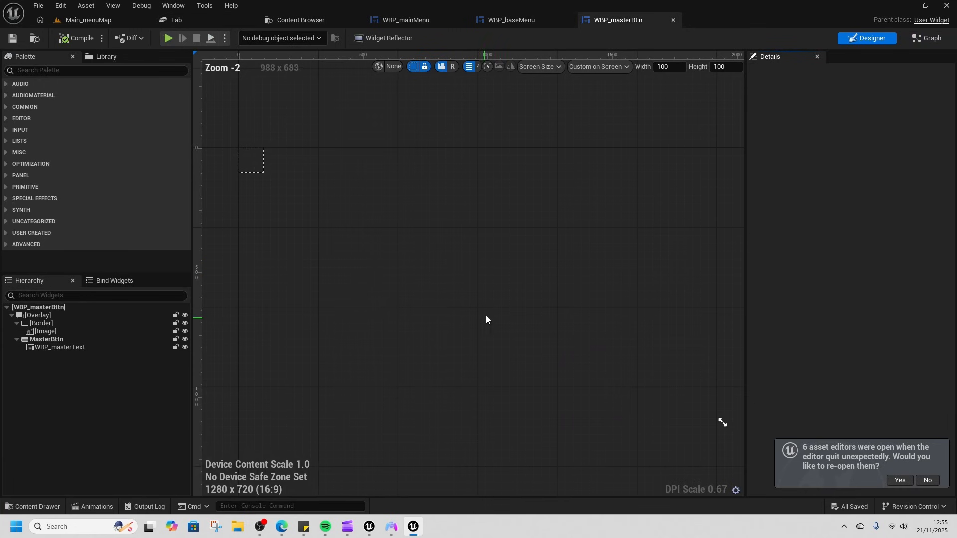
{"action": "left_click", "coordinate": [64, 341]}
{"action": "scroll", "coordinate": [820, 351], "scroll_direction": "down", "scroll_amount": 10}
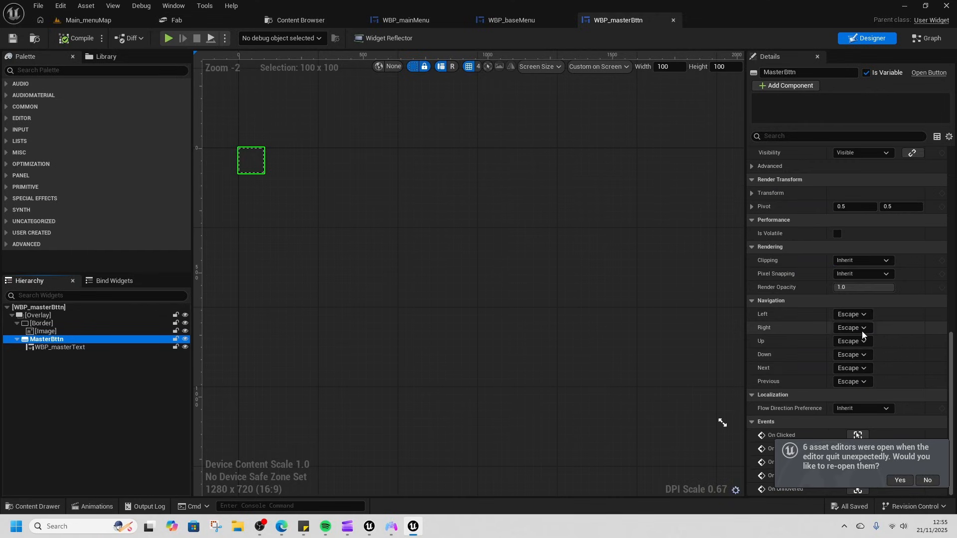
{"action": "left_click", "coordinate": [850, 316]}
{"action": "left_click", "coordinate": [856, 341]}
{"action": "left_click", "coordinate": [849, 327]}
{"action": "left_click", "coordinate": [847, 351]}
{"action": "left_click", "coordinate": [849, 341]}
{"action": "left_click", "coordinate": [849, 364]}
{"action": "left_click", "coordinate": [852, 354]}
{"action": "left_click", "coordinate": [850, 378]}
{"action": "left_click", "coordinate": [849, 368]}
{"action": "left_click", "coordinate": [850, 392]}
{"action": "left_click", "coordinate": [853, 382]}
{"action": "left_click", "coordinate": [849, 405]}
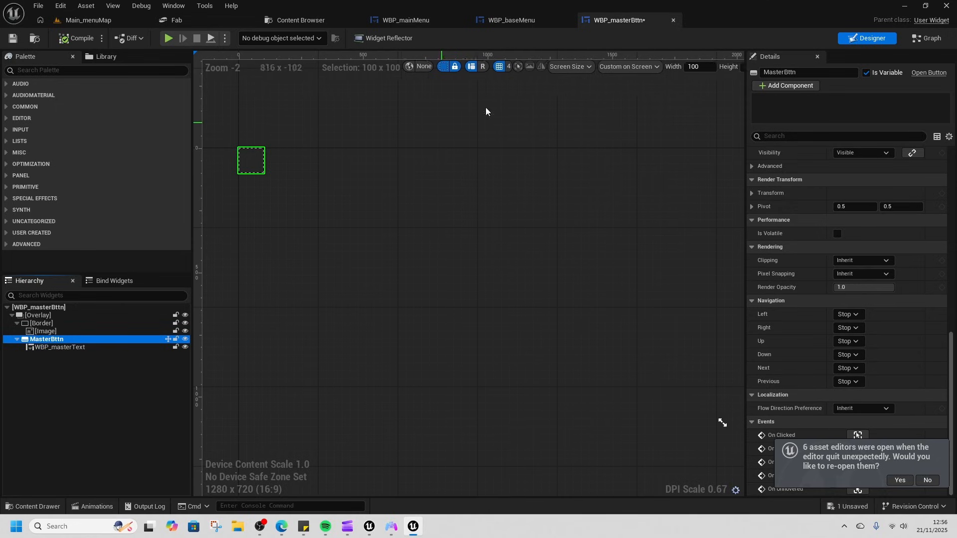
Step: Set all navigation rules of the MainMenu vertical box in WBP_mainMenu to Stop and save the widget
{"action": "left_click", "coordinate": [405, 24]}
{"action": "scroll", "coordinate": [833, 363], "scroll_direction": "down", "scroll_amount": 5}
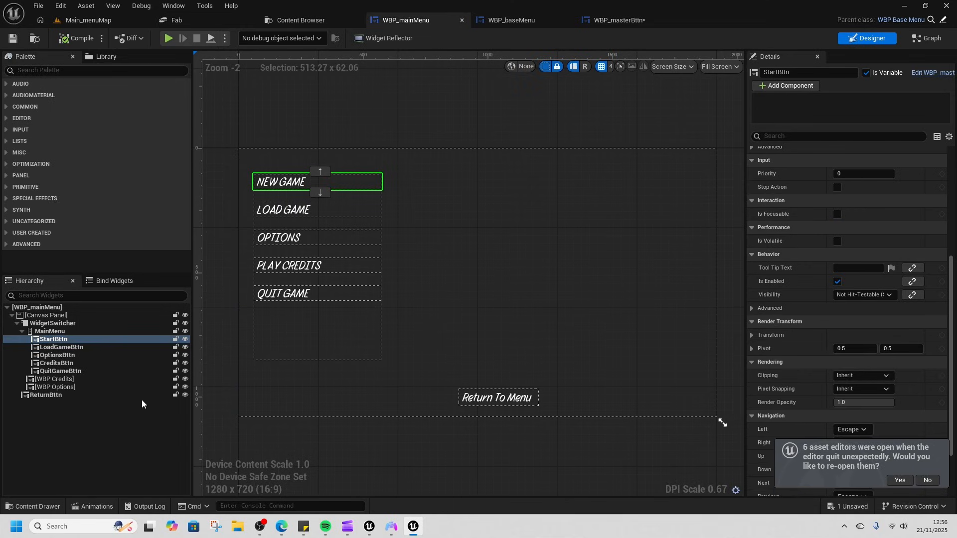
{"action": "left_click", "coordinate": [49, 331]}
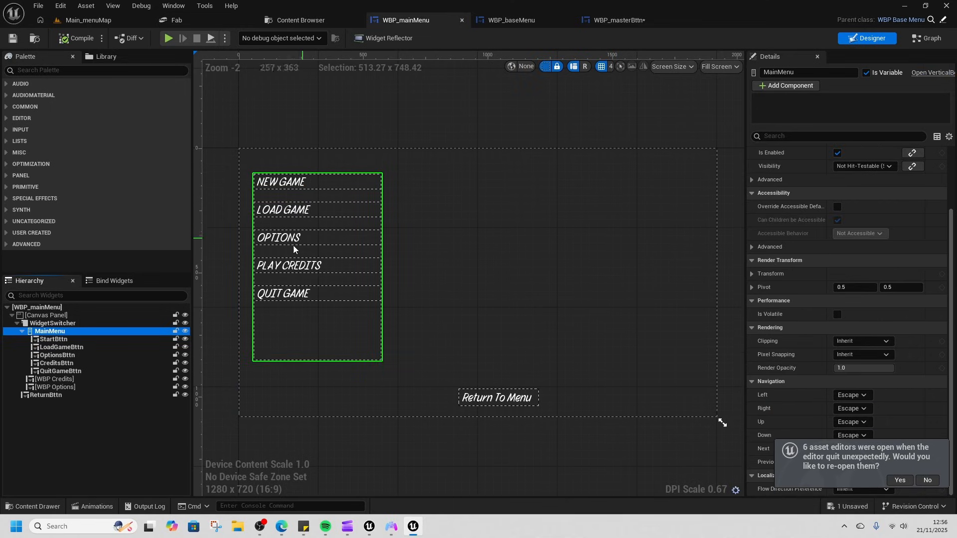
{"action": "left_click", "coordinate": [853, 394]}
{"action": "left_click", "coordinate": [854, 415]}
{"action": "left_click", "coordinate": [855, 426]}
{"action": "left_click", "coordinate": [868, 449]}
{"action": "left_click", "coordinate": [857, 437]}
{"action": "left_click", "coordinate": [859, 463]}
{"action": "left_click", "coordinate": [856, 450]}
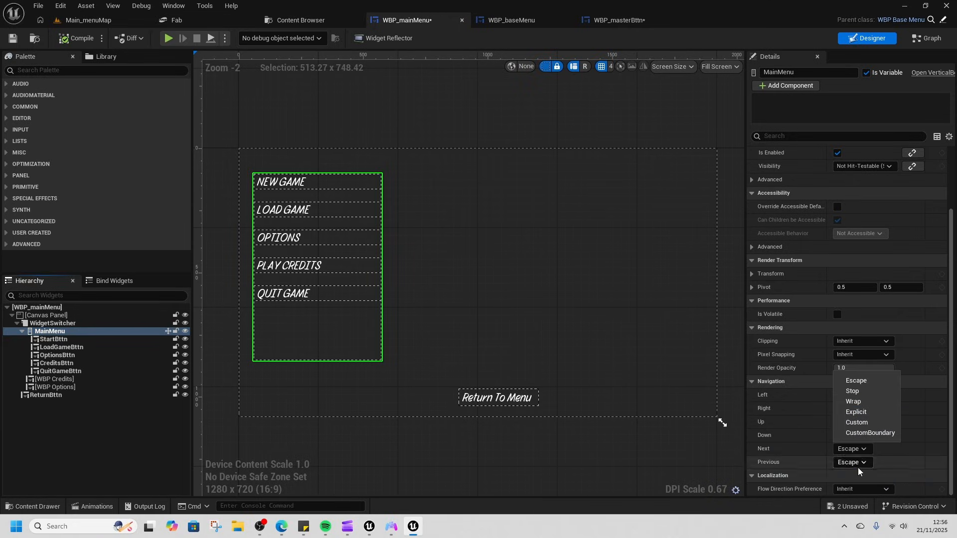
{"action": "left_click", "coordinate": [853, 392]}
{"action": "left_click", "coordinate": [853, 463]}
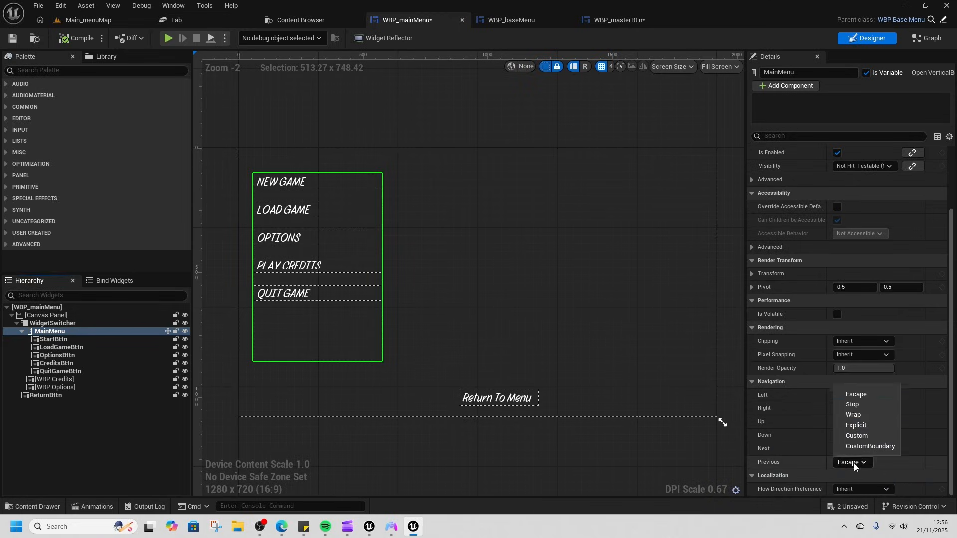
{"action": "left_click", "coordinate": [858, 405]}
{"action": "left_click", "coordinate": [13, 40]}
Step: Play-test directional navigation up and down the main menu buttons in Main_menuMap and stop the session
{"action": "left_click", "coordinate": [89, 20]}
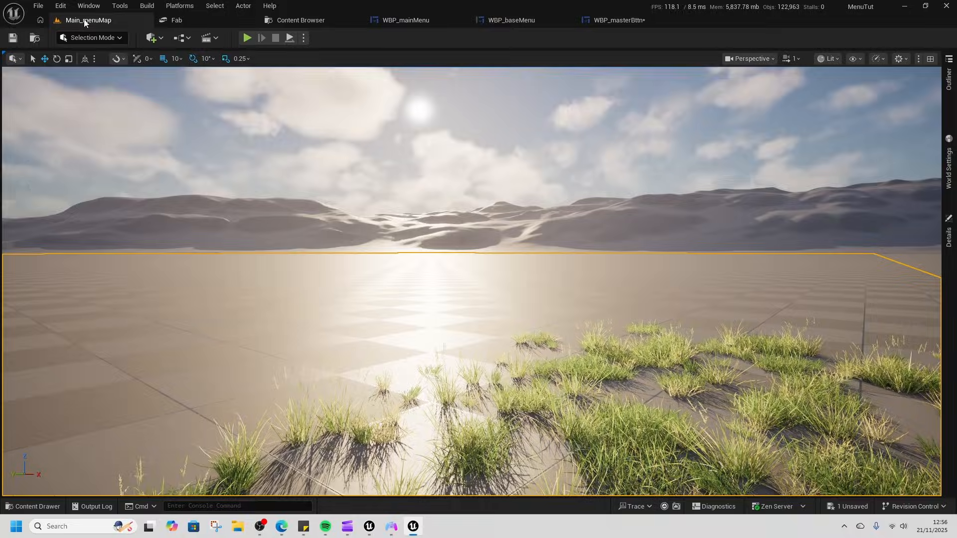
{"action": "left_click", "coordinate": [249, 36]}
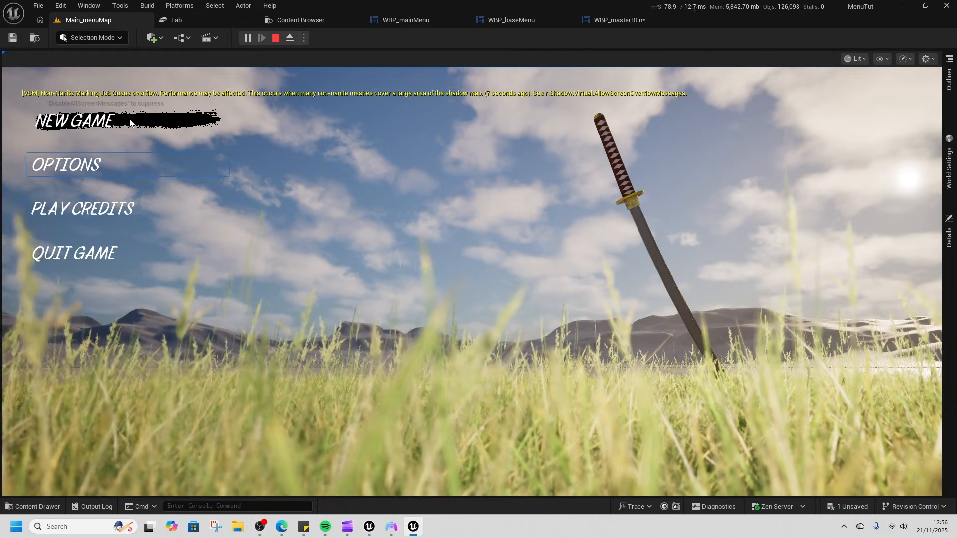
{"action": "key", "text": "Down"}
{"action": "key", "text": "Down"}
{"action": "key", "text": "Up"}
{"action": "key", "text": "Up"}
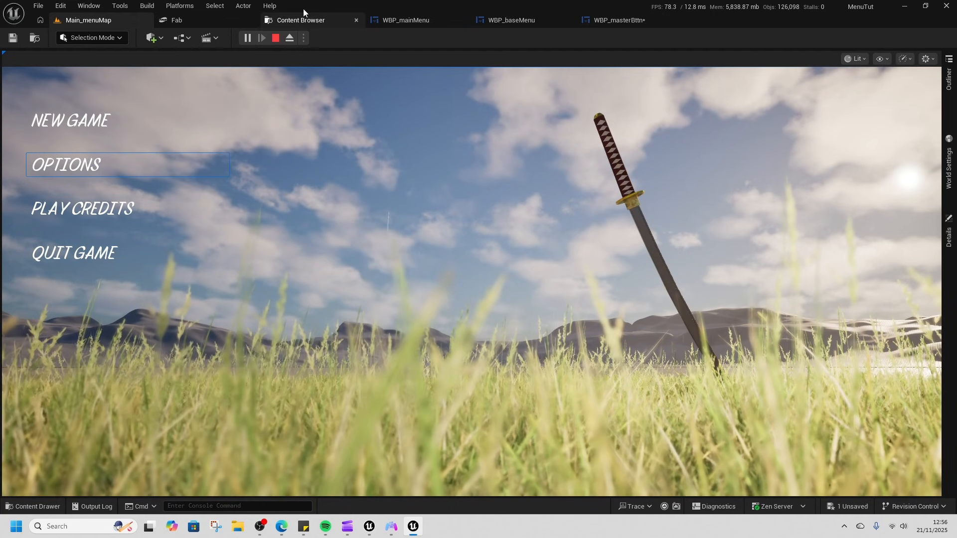
{"action": "key", "text": "Escape"}
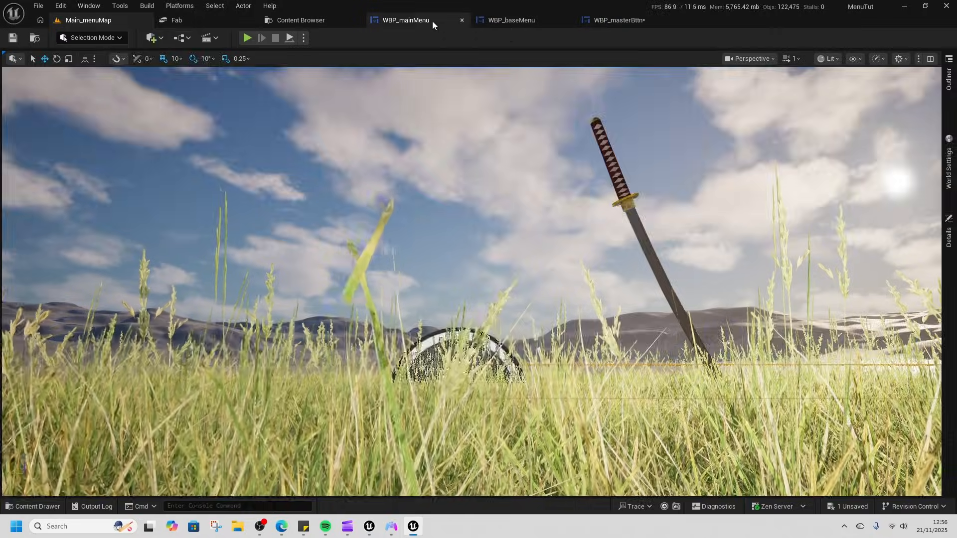
Step: Set StartBttn's Left, Right, Up, Down, Next and Previous navigation to Stop in WBP_mainMenu
{"action": "left_click", "coordinate": [432, 21]}
{"action": "left_click", "coordinate": [53, 339]}
{"action": "scroll", "coordinate": [845, 388], "scroll_direction": "down", "scroll_amount": 10}
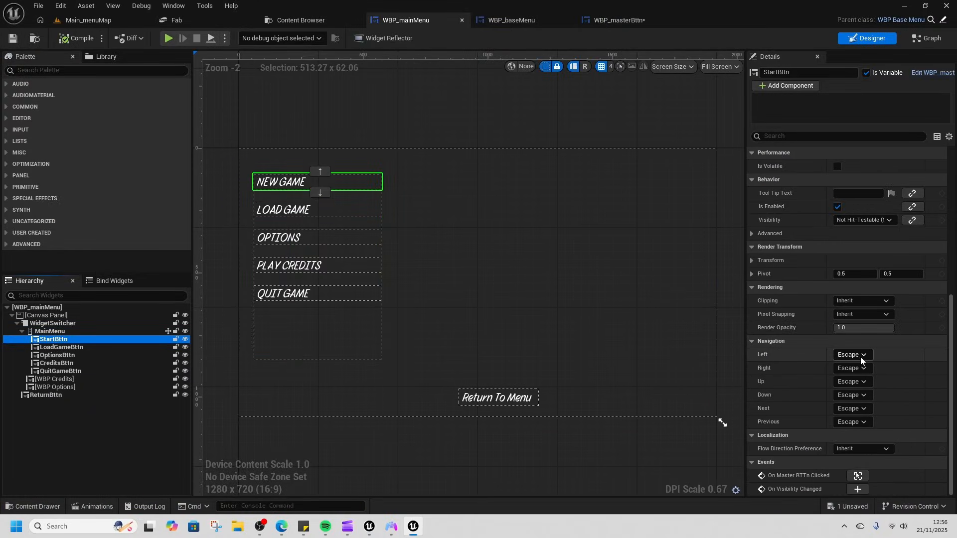
{"action": "left_click", "coordinate": [860, 356]}
{"action": "left_click", "coordinate": [862, 382]}
{"action": "left_click", "coordinate": [852, 368]}
{"action": "left_click", "coordinate": [858, 390]}
{"action": "left_click", "coordinate": [853, 382]}
{"action": "left_click", "coordinate": [860, 406]}
{"action": "left_click", "coordinate": [852, 396]}
{"action": "left_click", "coordinate": [862, 421]}
{"action": "left_click", "coordinate": [860, 412]}
{"action": "left_click", "coordinate": [853, 423]}
{"action": "left_click", "coordinate": [861, 447]}
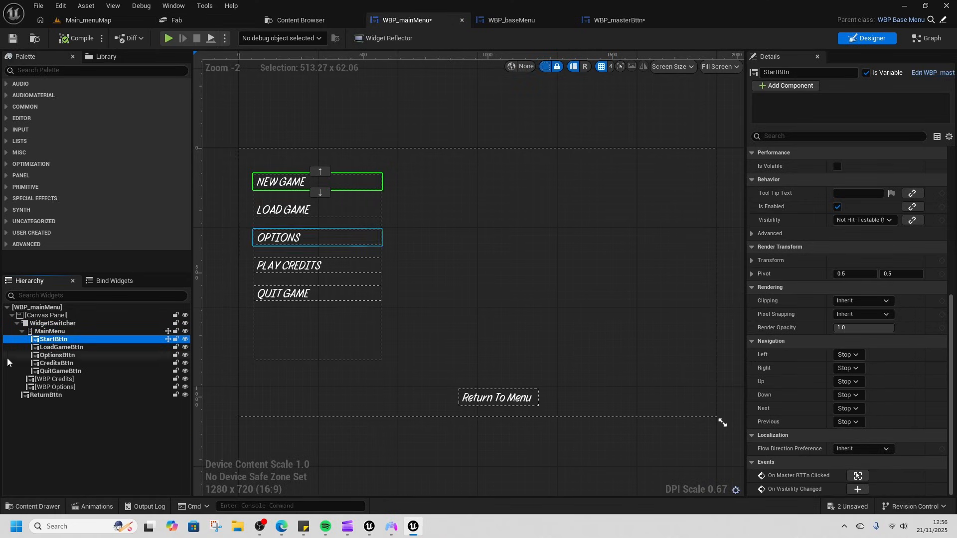
Step: Select every widget from the Canvas Panel through ReturnBttn and set all their navigation rules to Stop
{"action": "left_click", "coordinate": [61, 371], "text": "shift"}
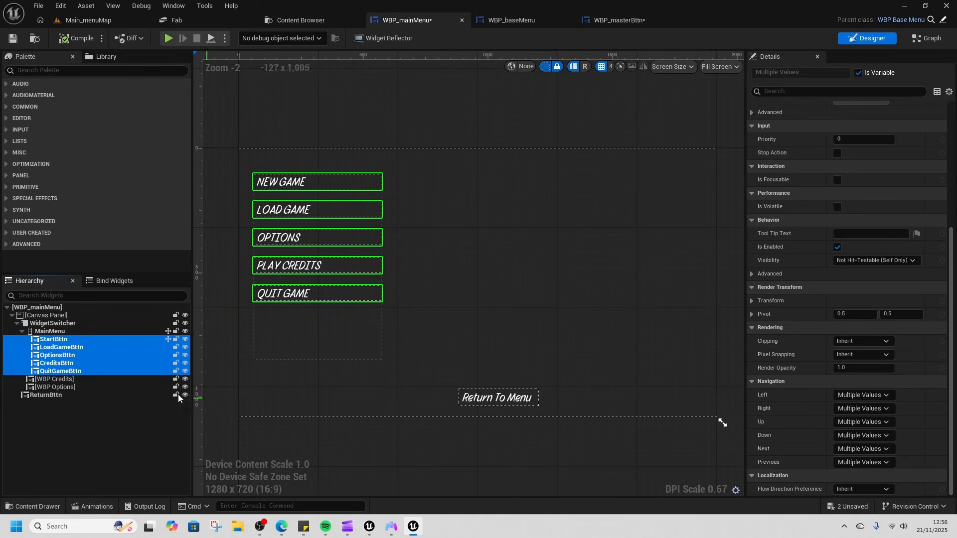
{"action": "left_click", "coordinate": [48, 324]}
{"action": "left_click", "coordinate": [47, 315]}
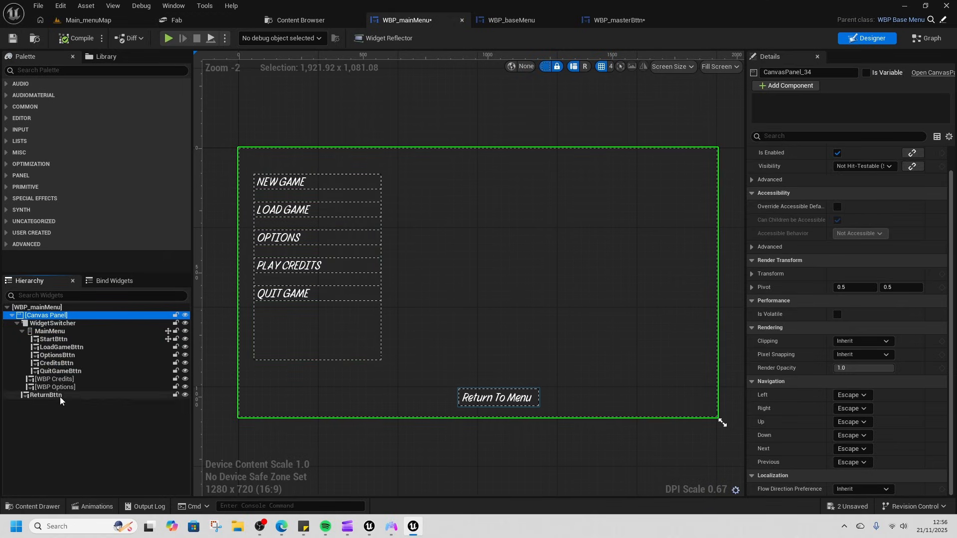
{"action": "left_click", "coordinate": [61, 397], "text": "shift"}
{"action": "left_click", "coordinate": [868, 382]}
{"action": "left_click", "coordinate": [872, 399]}
{"action": "left_click", "coordinate": [867, 390]}
{"action": "left_click", "coordinate": [865, 411]}
{"action": "left_click", "coordinate": [865, 404]}
{"action": "left_click", "coordinate": [861, 421]}
{"action": "left_click", "coordinate": [865, 417]}
{"action": "left_click", "coordinate": [865, 441]}
{"action": "left_click", "coordinate": [863, 431]}
{"action": "left_click", "coordinate": [865, 456]}
{"action": "left_click", "coordinate": [865, 444]}
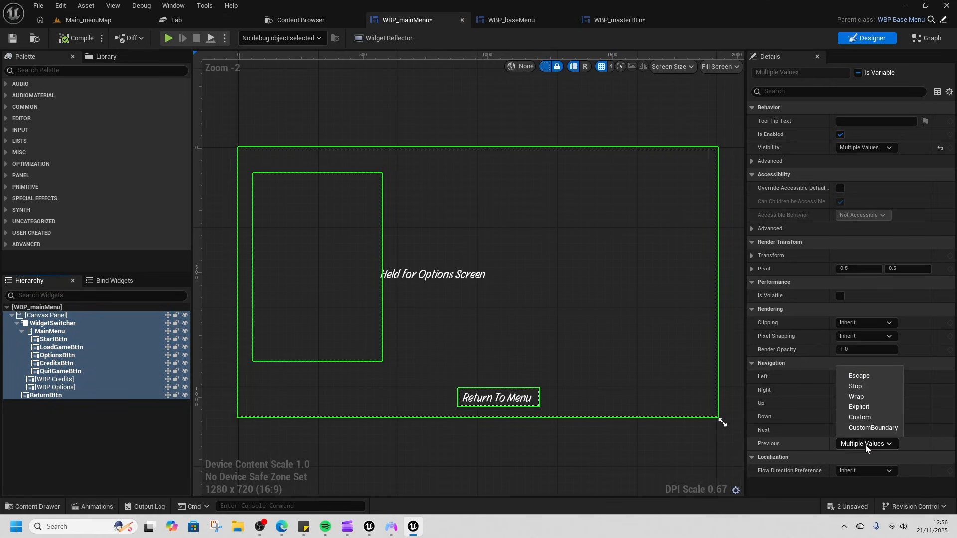
{"action": "left_click", "coordinate": [858, 390]}
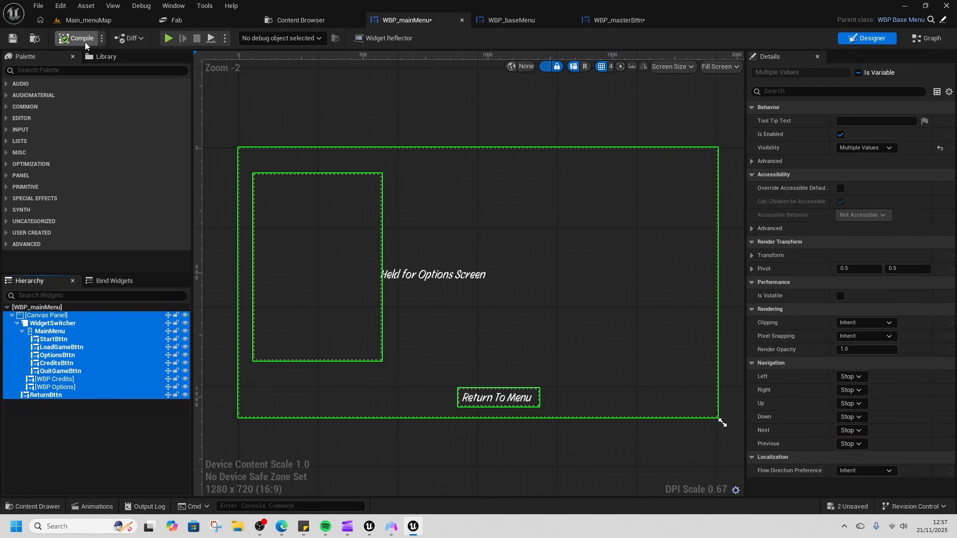
Step: Play-test opening the options and credits screens and returning to the menu, stop the session and show WBP_baseMenu's event graph
{"action": "left_click", "coordinate": [169, 38]}
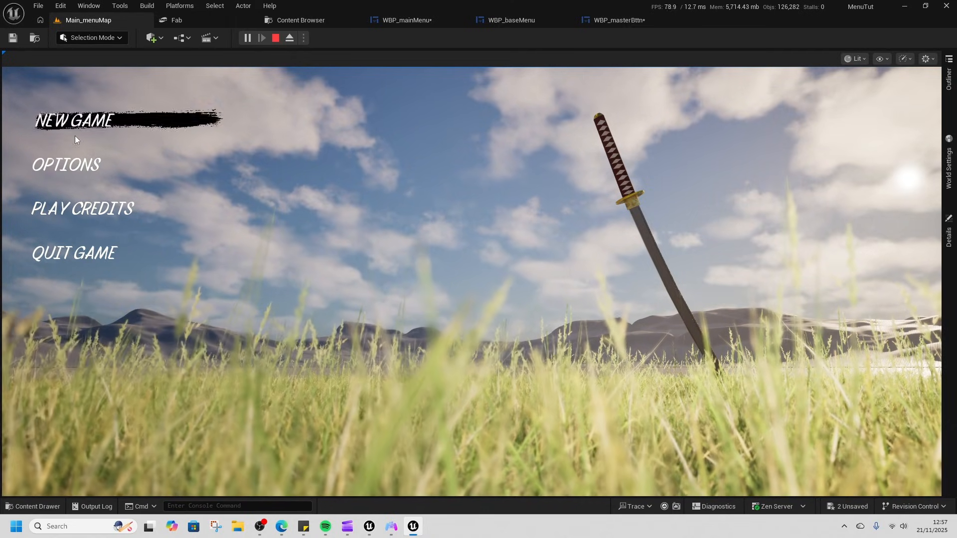
{"action": "left_click", "coordinate": [75, 157]}
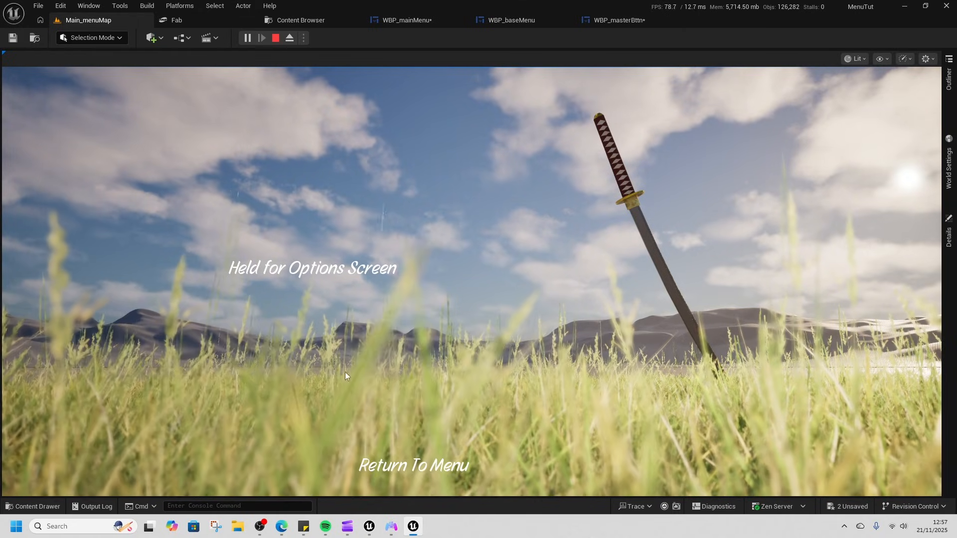
{"action": "left_click", "coordinate": [398, 464]}
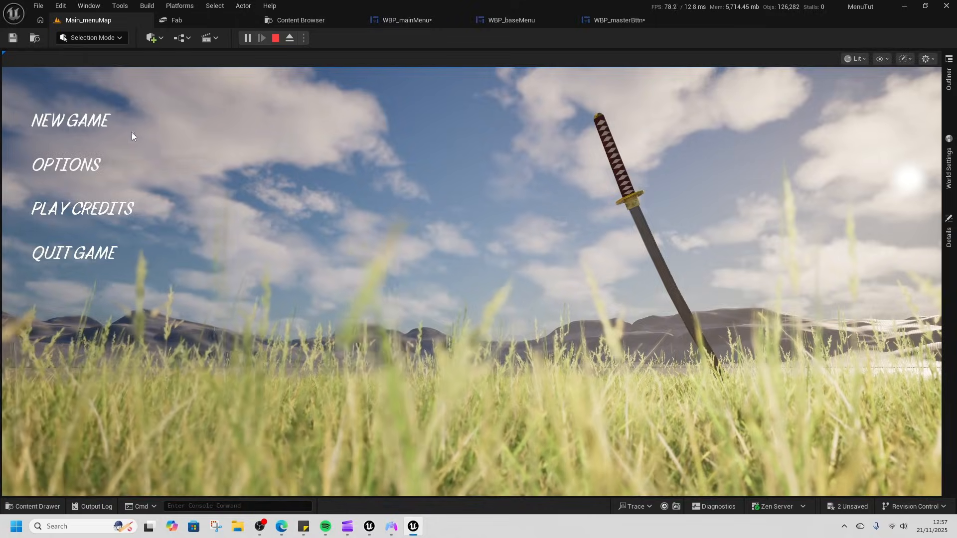
{"action": "left_click", "coordinate": [117, 207]}
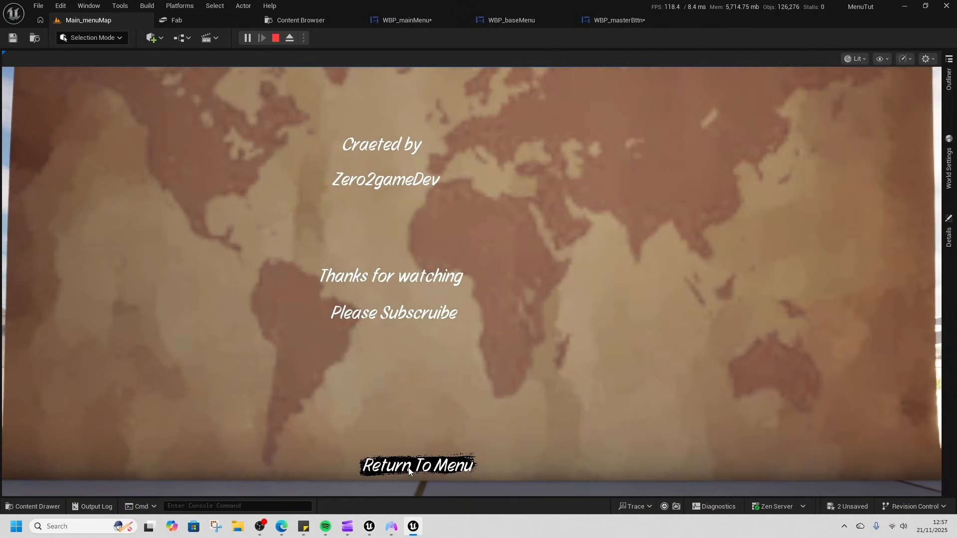
{"action": "left_click", "coordinate": [412, 466]}
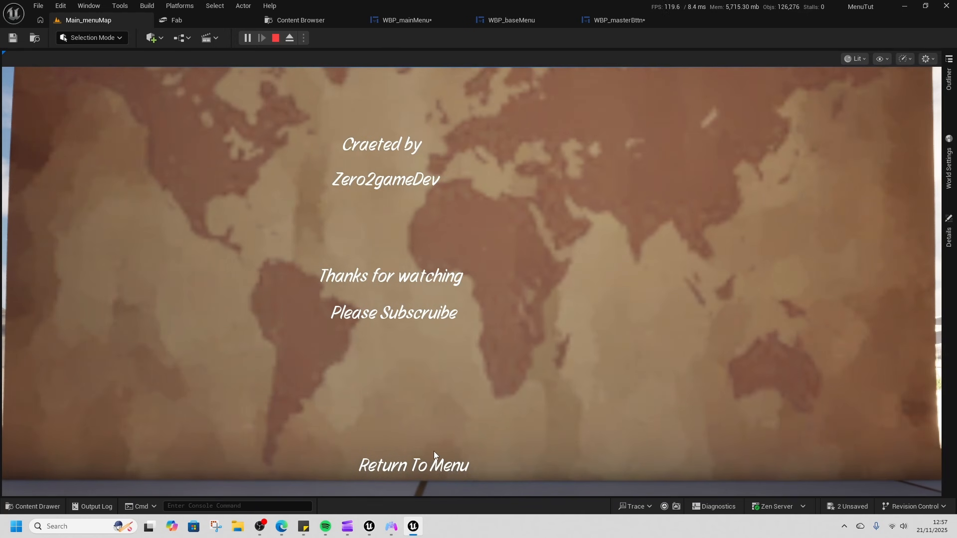
{"action": "left_click", "coordinate": [433, 463]}
{"action": "left_click", "coordinate": [275, 39]}
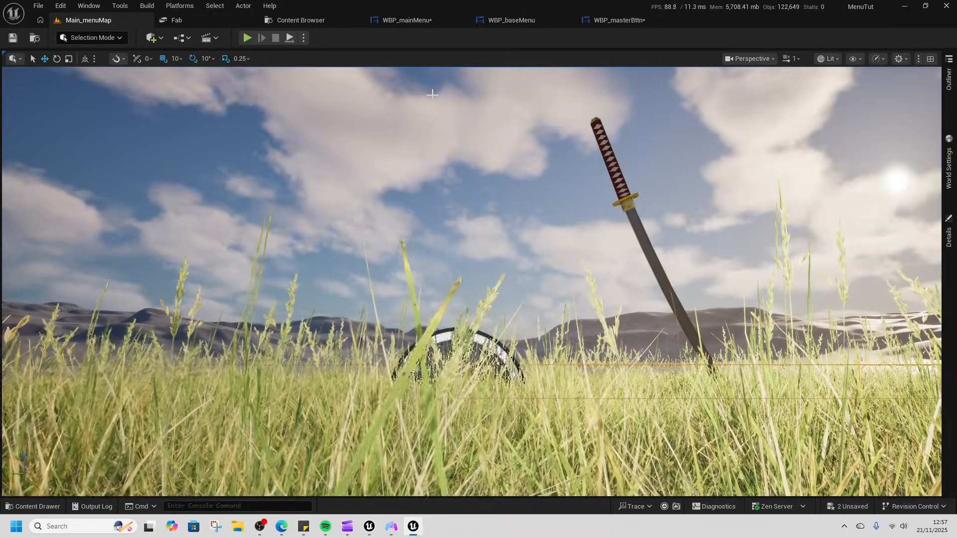
{"action": "left_click", "coordinate": [542, 22]}
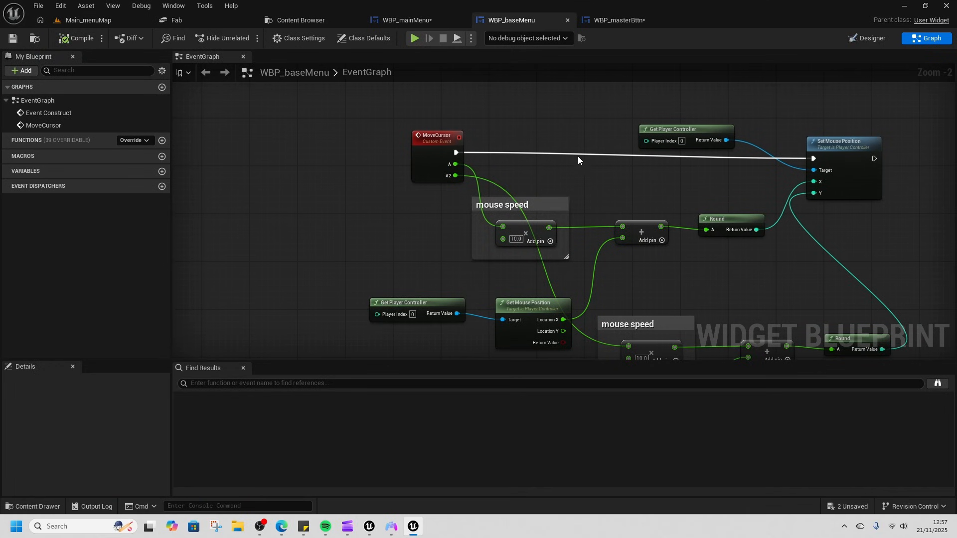
Step: In WBP_masterBttn's event graph, tuck the Get Player Controller node directly beneath Set User Focus
{"action": "left_click", "coordinate": [613, 20]}
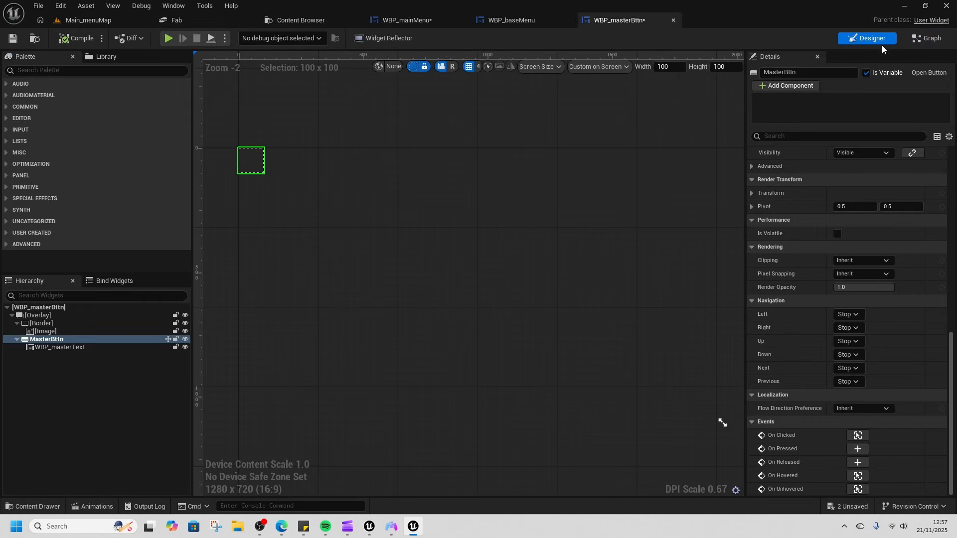
{"action": "left_click", "coordinate": [914, 41]}
{"action": "right_click_drag", "start_coordinate": [576, 294], "coordinate": [512, 166]}
{"action": "scroll", "coordinate": [512, 248], "scroll_direction": "down", "scroll_amount": 2}
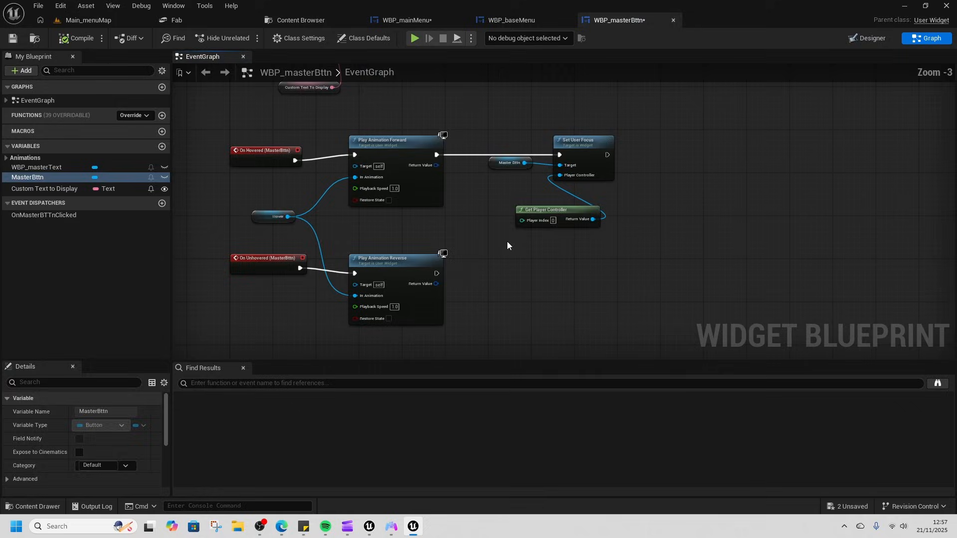
{"action": "left_click_drag", "start_coordinate": [550, 211], "coordinate": [554, 190]}
{"action": "left_click", "coordinate": [548, 267]}
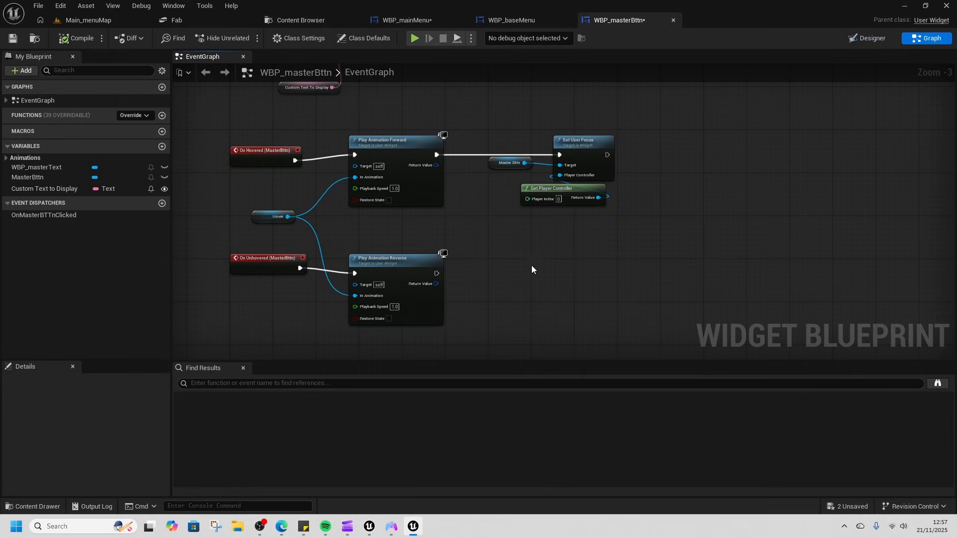
{"action": "right_click_drag", "start_coordinate": [489, 276], "coordinate": [529, 269]}
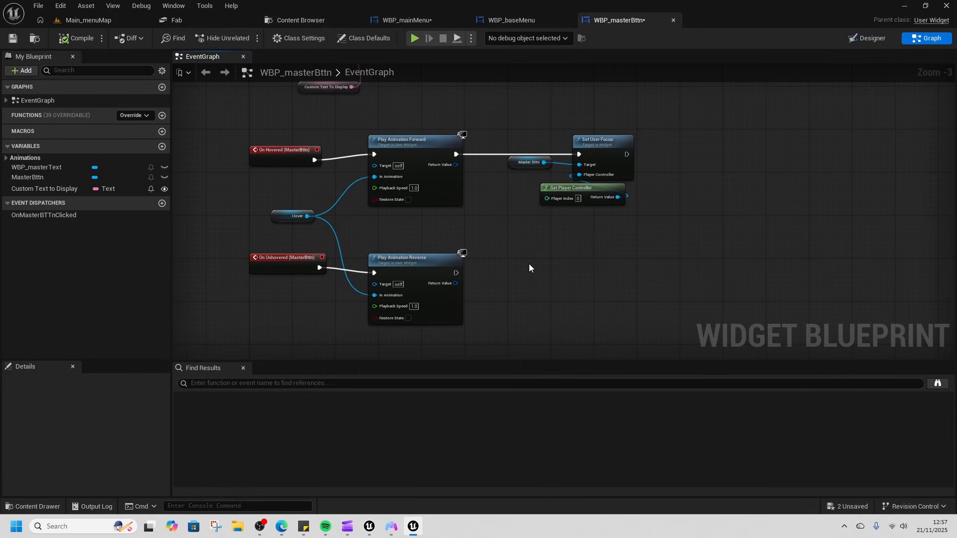
Step: Create an event dispatcher named OnUnsetFocus and call it after the unhovered event's Play Animation Reverse node
{"action": "left_click", "coordinate": [162, 203]}
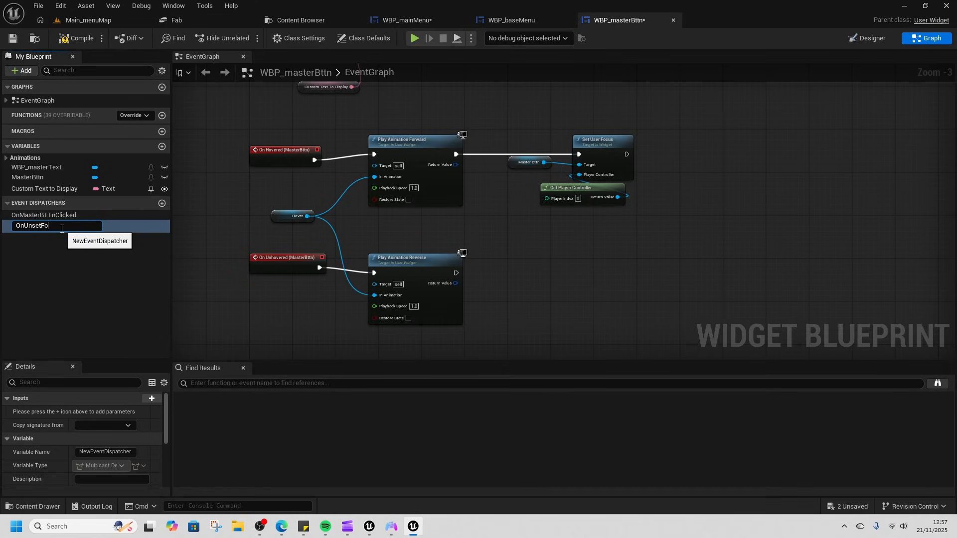
{"action": "type", "text": "OnUnsetFocus"}
{"action": "key", "text": "Return"}
{"action": "left_click_drag", "start_coordinate": [34, 226], "coordinate": [500, 258]}
{"action": "left_click", "coordinate": [526, 280]}
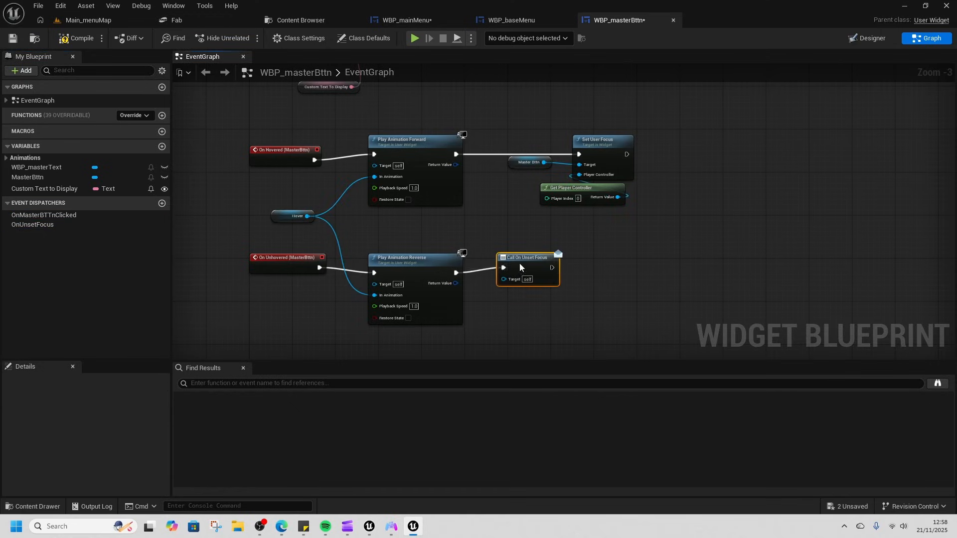
Step: Add On Unset Focus events for StartBttn, ReturnBttn and QuitGameBttn in WBP_mainMenu's event graph
{"action": "left_click", "coordinate": [414, 20]}
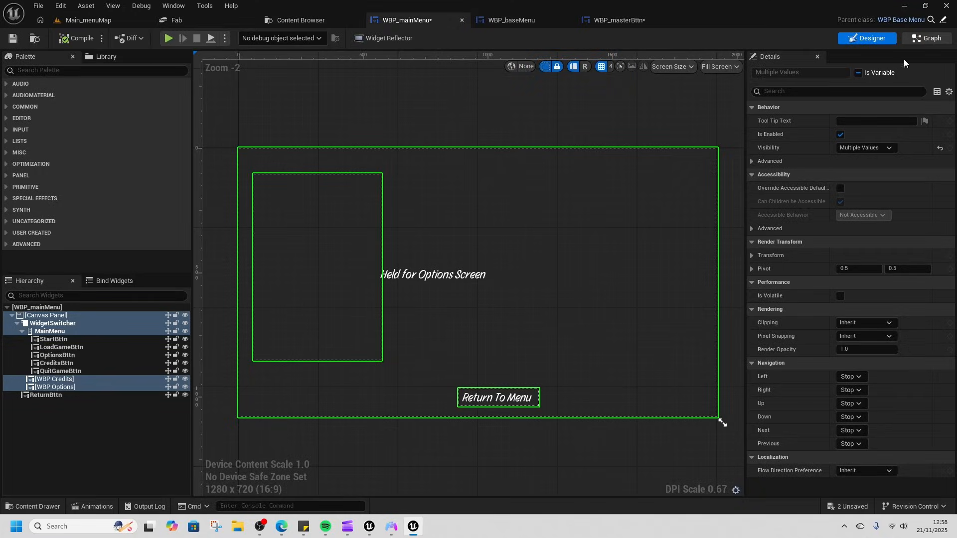
{"action": "left_click", "coordinate": [920, 40]}
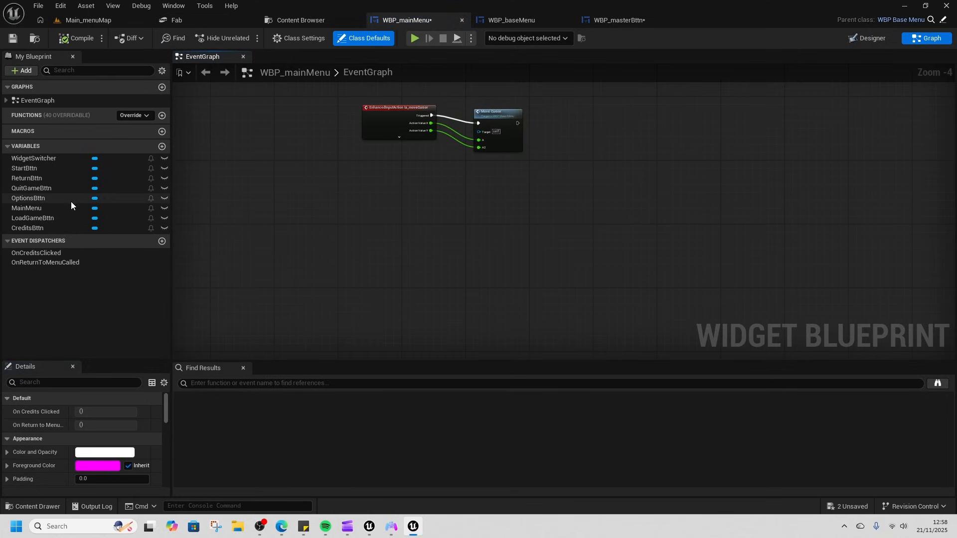
{"action": "left_click", "coordinate": [42, 169]}
{"action": "scroll", "coordinate": [129, 414], "scroll_direction": "down", "scroll_amount": 5}
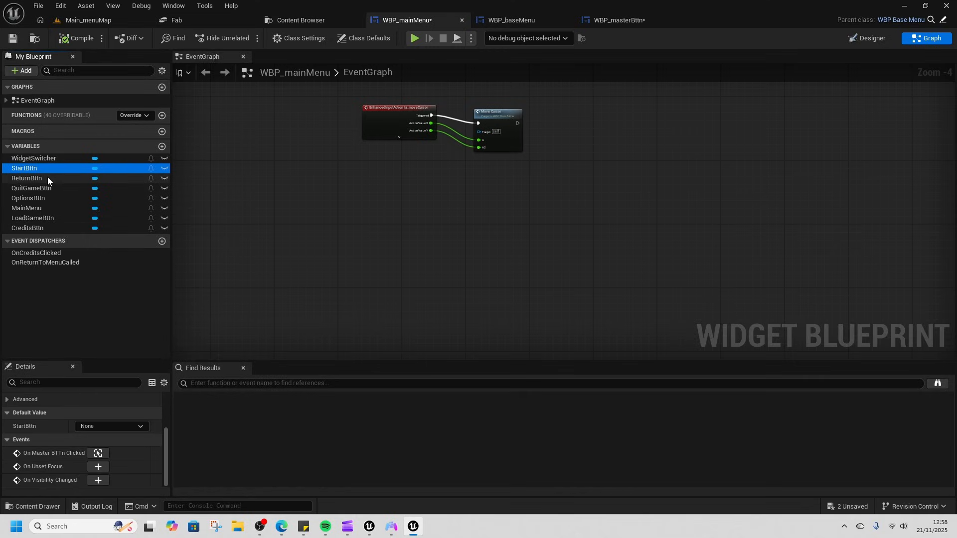
{"action": "left_click", "coordinate": [97, 466]}
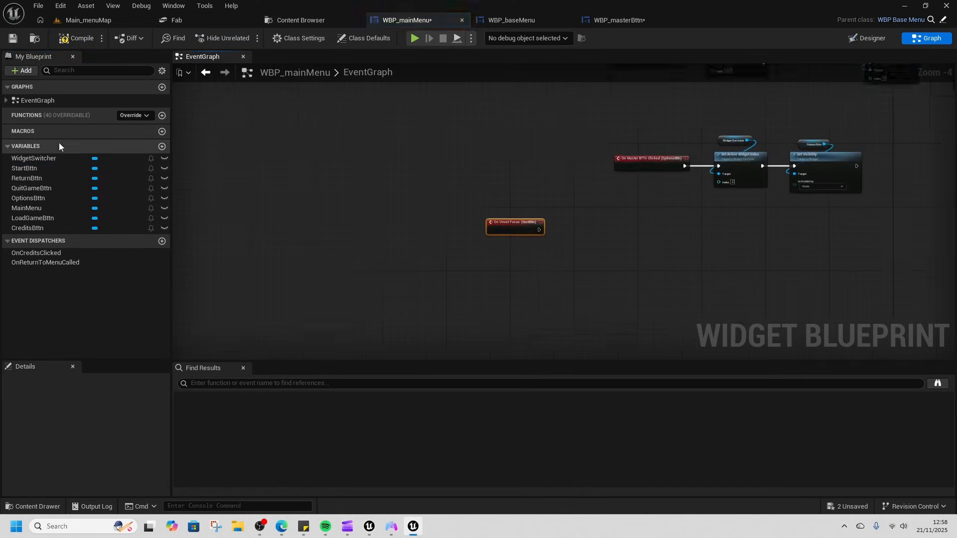
{"action": "left_click", "coordinate": [35, 179]}
{"action": "left_click", "coordinate": [98, 468]}
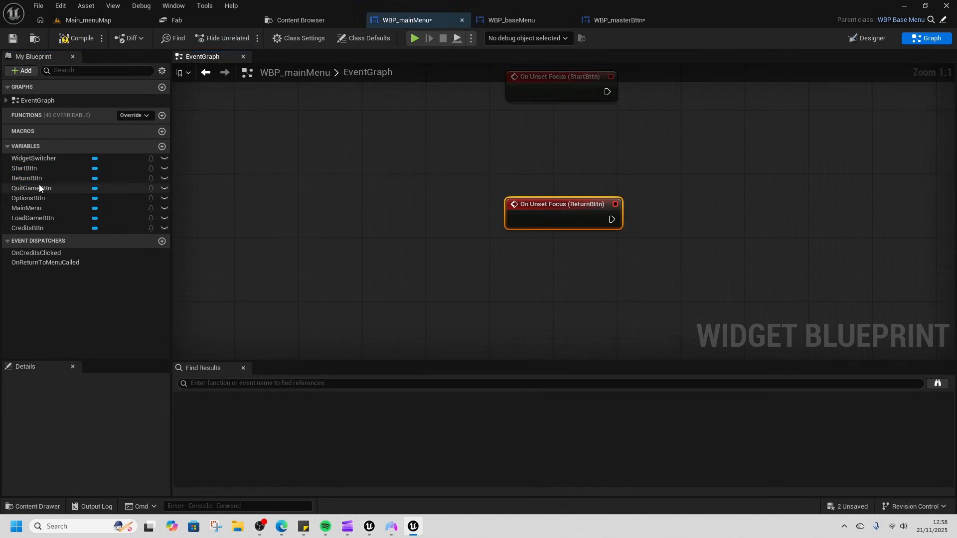
{"action": "left_click", "coordinate": [40, 187]}
{"action": "left_click", "coordinate": [97, 466]}
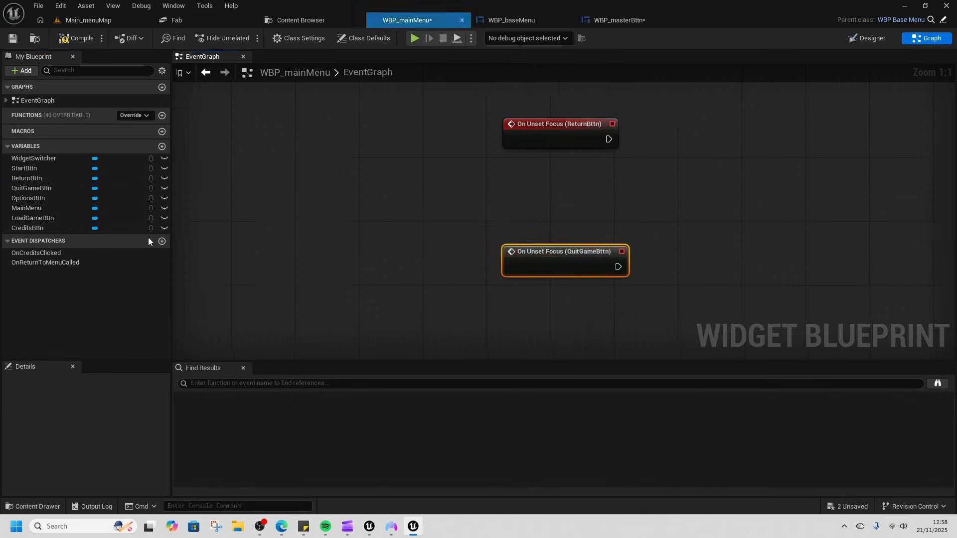
Step: Add On Unset Focus events for OptionsBttn, LoadGameBttn and CreditsBttn
{"action": "left_click", "coordinate": [30, 198]}
{"action": "left_click", "coordinate": [97, 468]}
{"action": "left_click", "coordinate": [53, 208]}
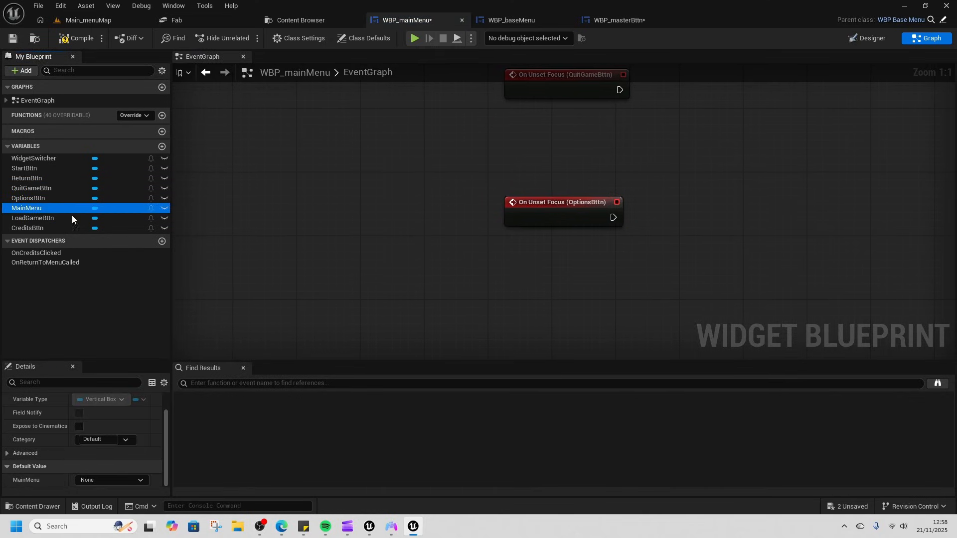
{"action": "scroll", "coordinate": [95, 472], "scroll_direction": "up", "scroll_amount": 1}
{"action": "left_click", "coordinate": [50, 218]}
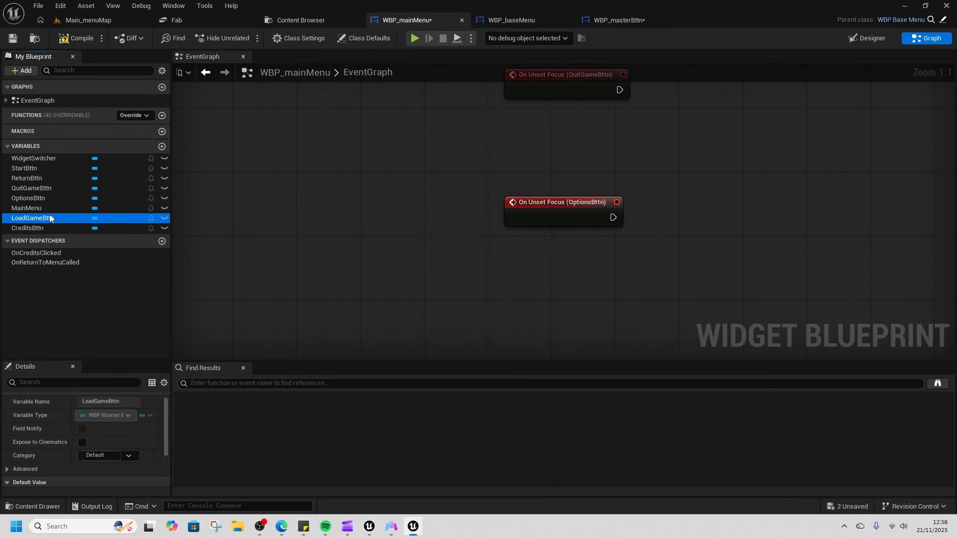
{"action": "scroll", "coordinate": [103, 462], "scroll_direction": "down", "scroll_amount": 3}
{"action": "left_click", "coordinate": [114, 461]}
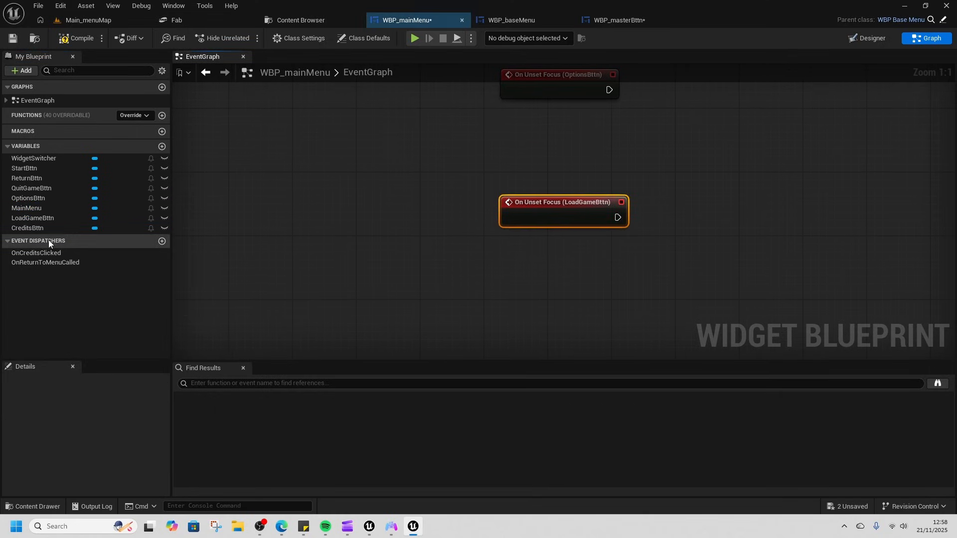
{"action": "left_click", "coordinate": [46, 229]}
{"action": "left_click", "coordinate": [97, 467]}
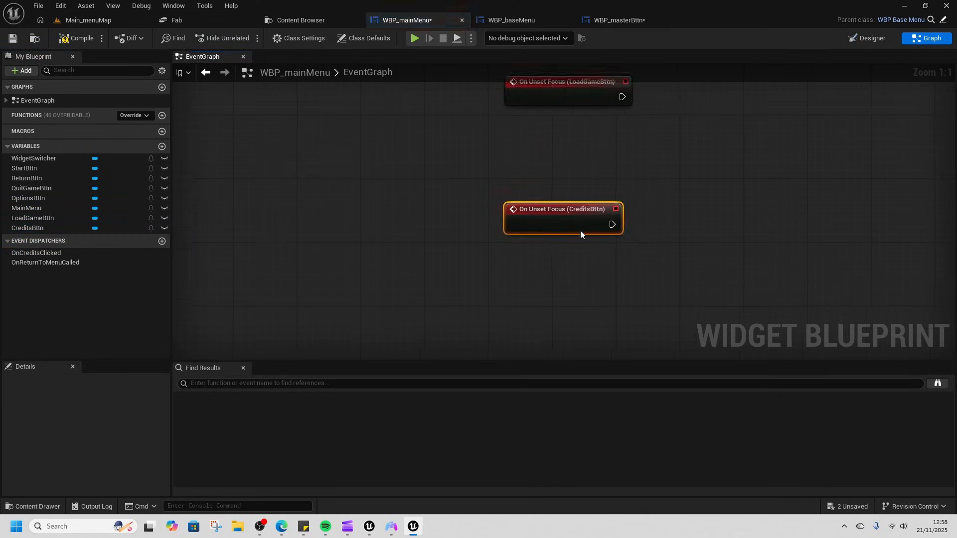
Step: Stack the six On Unset Focus event nodes closely together in one column
{"action": "scroll", "coordinate": [602, 195], "scroll_direction": "down", "scroll_amount": 2}
{"action": "right_click_drag", "start_coordinate": [631, 193], "coordinate": [507, 325]}
{"action": "left_click_drag", "start_coordinate": [453, 249], "coordinate": [449, 190]}
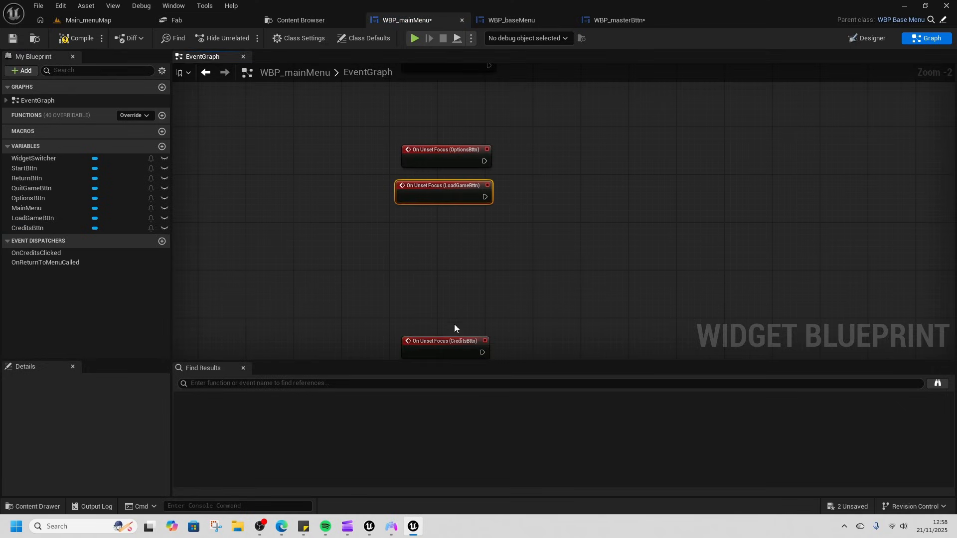
{"action": "left_click_drag", "start_coordinate": [455, 336], "coordinate": [450, 240]}
{"action": "right_click_drag", "start_coordinate": [484, 142], "coordinate": [479, 293]}
{"action": "left_click_drag", "start_coordinate": [442, 208], "coordinate": [432, 268]}
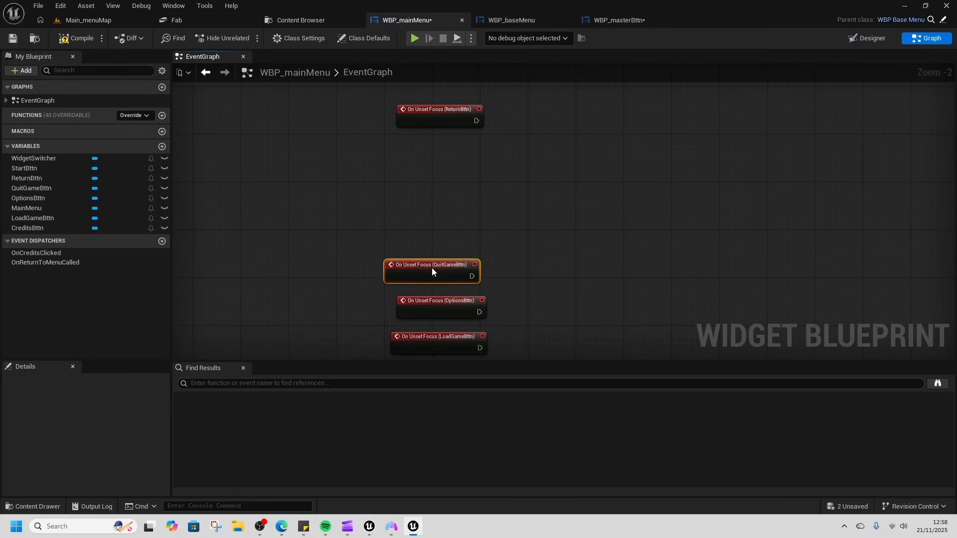
{"action": "left_click_drag", "start_coordinate": [459, 108], "coordinate": [459, 220]}
{"action": "scroll", "coordinate": [459, 220], "scroll_direction": "down", "scroll_amount": 3}
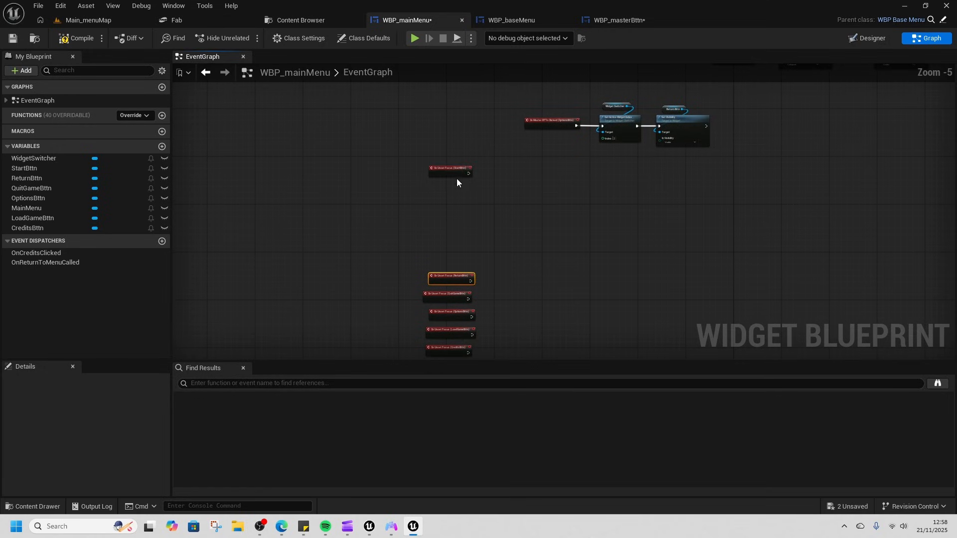
{"action": "scroll", "coordinate": [499, 251], "scroll_direction": "up", "scroll_amount": 3}
Step: Add a widget Set User Focus node beside the events and feed its Player Controller input from Get Player Controller
{"action": "right_click", "coordinate": [499, 250]}
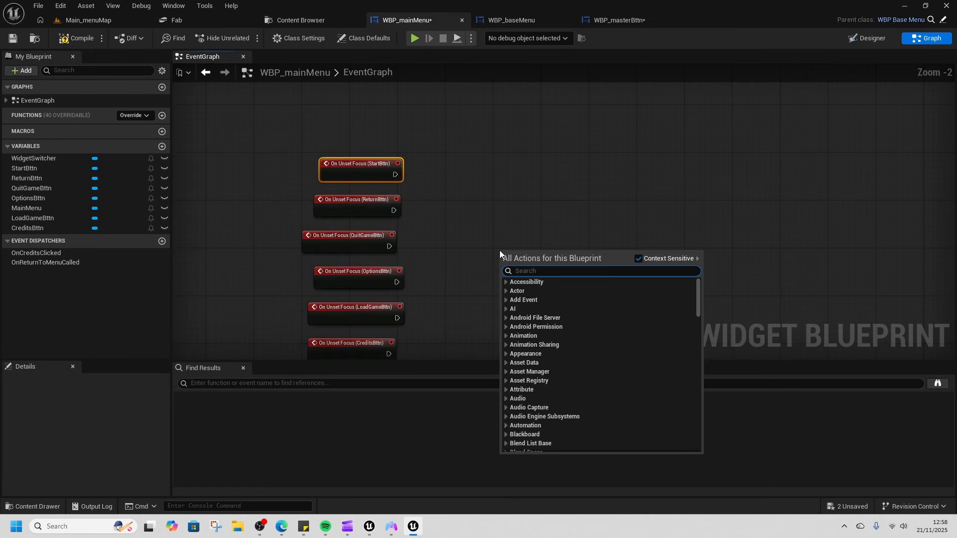
{"action": "type", "text": "set focus"}
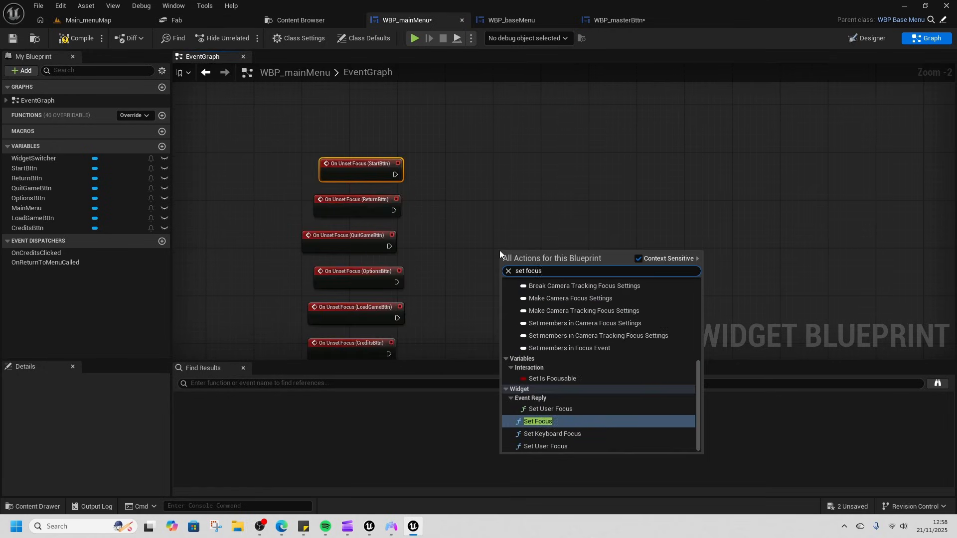
{"action": "left_click", "coordinate": [544, 446]}
{"action": "left_click_drag", "start_coordinate": [531, 263], "coordinate": [573, 239]}
{"action": "left_click_drag", "start_coordinate": [514, 301], "coordinate": [507, 308]}
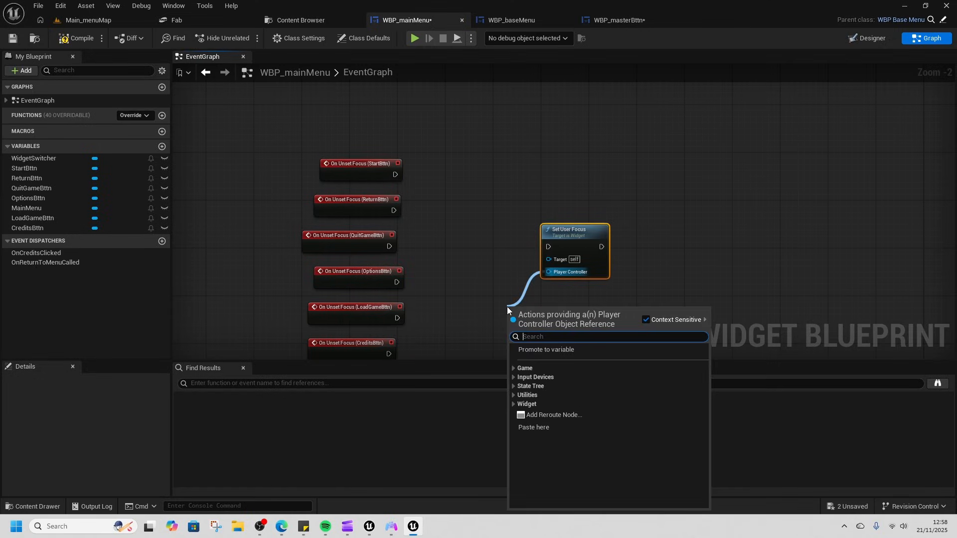
{"action": "type", "text": "player"}
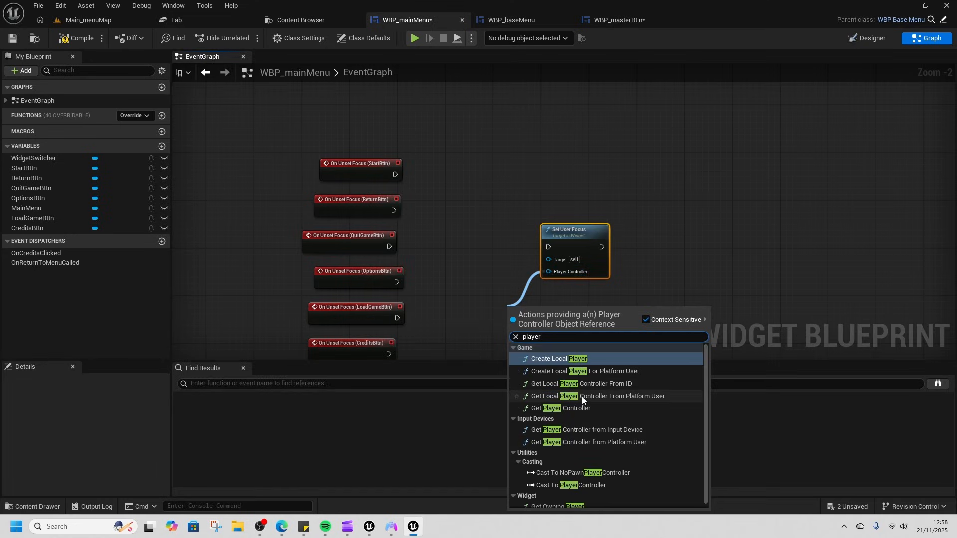
{"action": "left_click", "coordinate": [577, 409]}
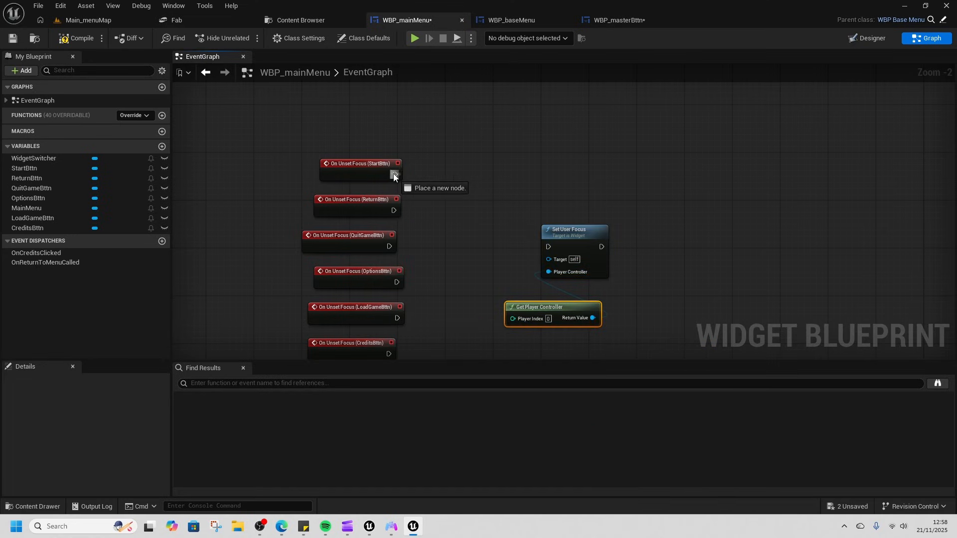
Step: Connect all six On Unset Focus events to the execution input of Set User Focus
{"action": "left_click_drag", "start_coordinate": [393, 211], "coordinate": [550, 245]}
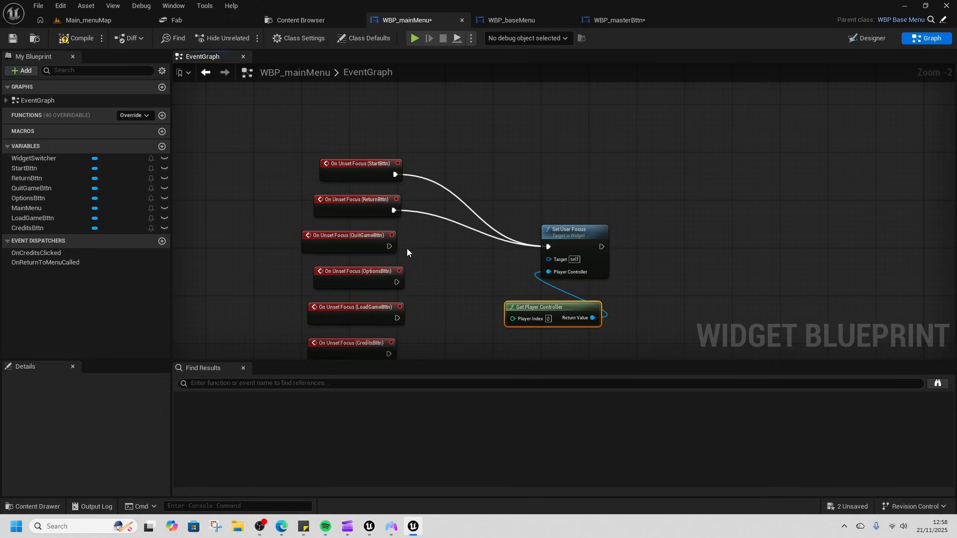
{"action": "left_click_drag", "start_coordinate": [397, 282], "coordinate": [398, 284]}
{"action": "left_click_drag", "start_coordinate": [550, 251], "coordinate": [549, 249]}
{"action": "right_click_drag", "start_coordinate": [476, 293], "coordinate": [502, 248]}
{"action": "left_click_drag", "start_coordinate": [423, 273], "coordinate": [574, 200]}
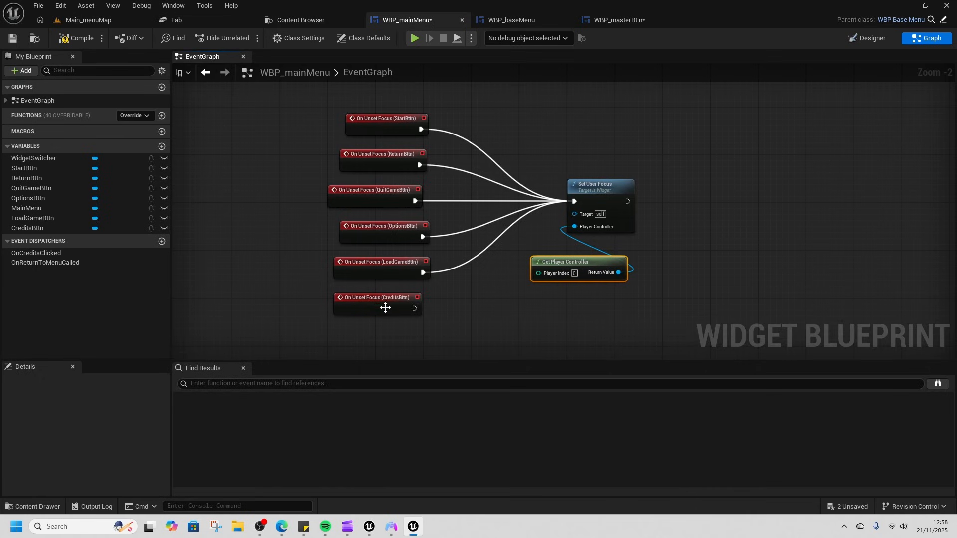
{"action": "left_click_drag", "start_coordinate": [413, 309], "coordinate": [574, 200]}
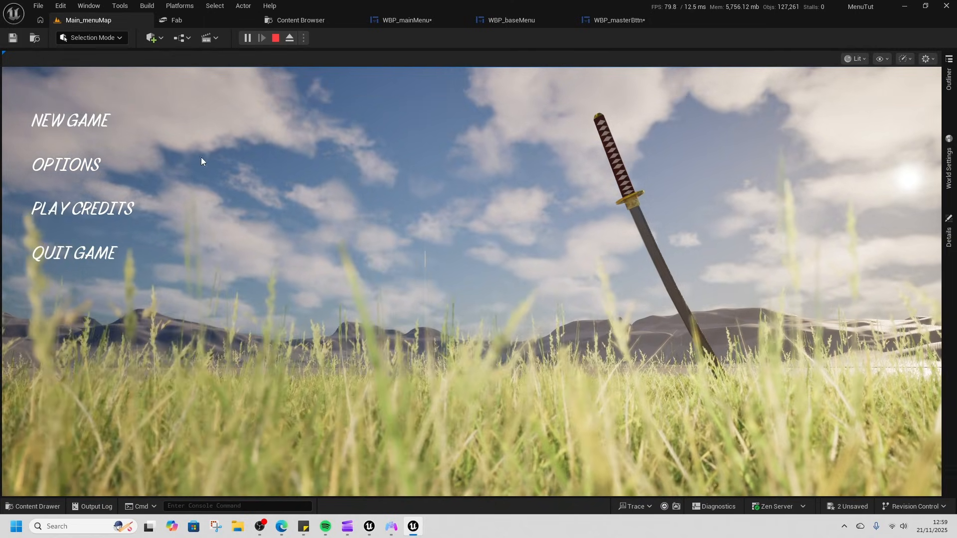
Step: Play-test opening the credits, returning to the menu and quitting the game in Main_menuMap
{"action": "left_click", "coordinate": [121, 208]}
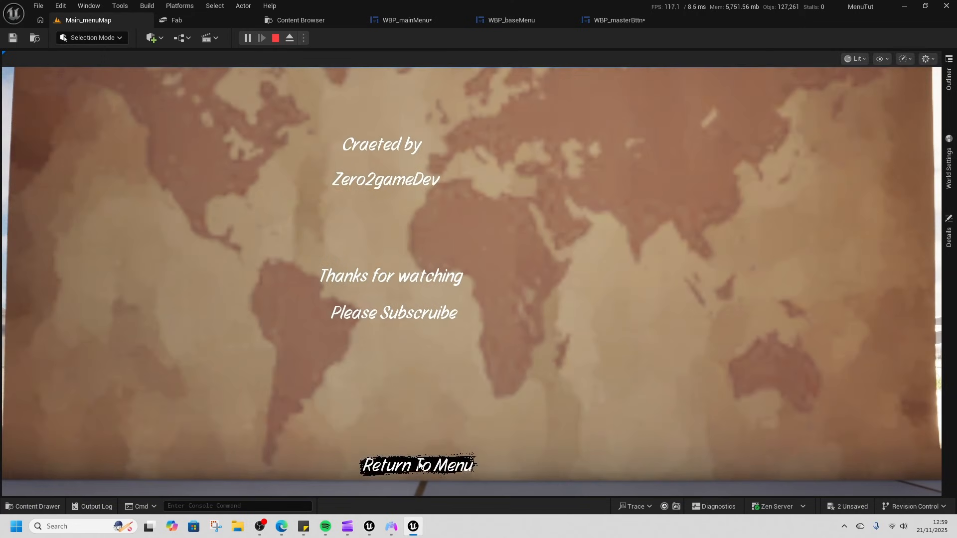
{"action": "left_click", "coordinate": [419, 465]}
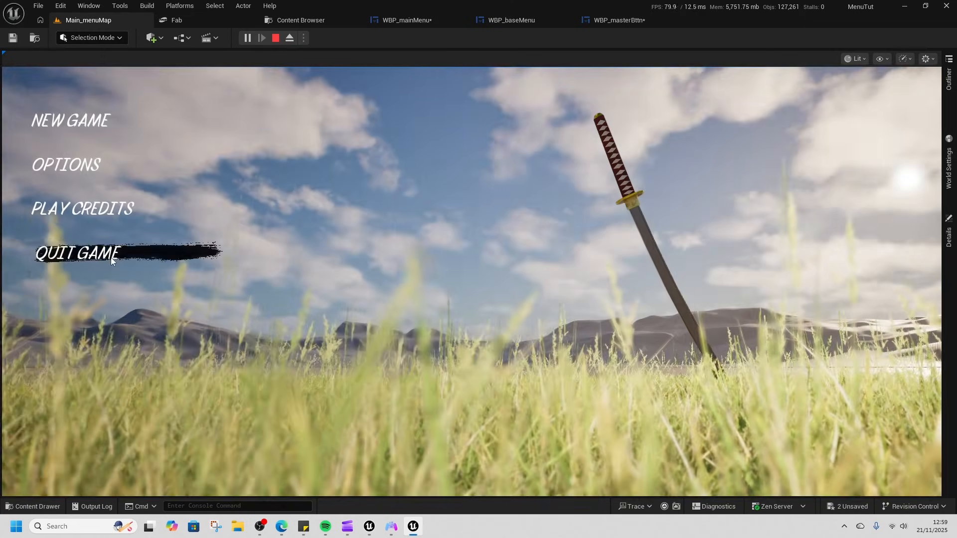
{"action": "left_click", "coordinate": [111, 258]}
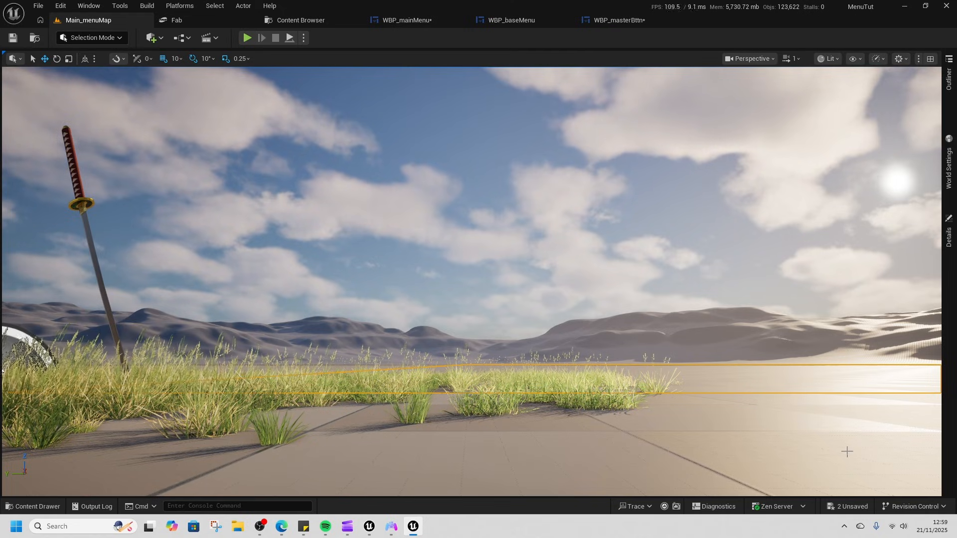
Step: Save the unsaved WBP_mainMenu and WBP_masterBttn assets
{"action": "left_click", "coordinate": [843, 509]}
{"action": "left_click", "coordinate": [559, 378]}
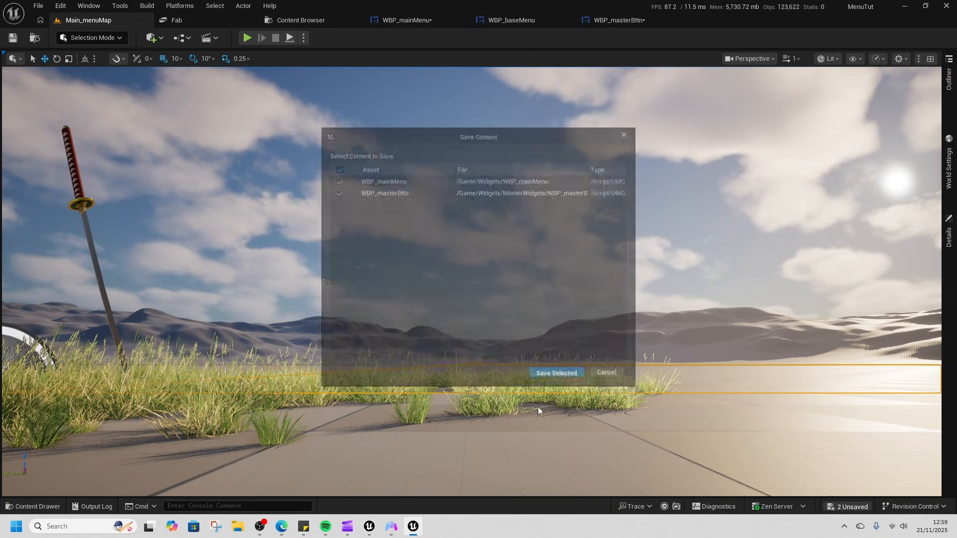